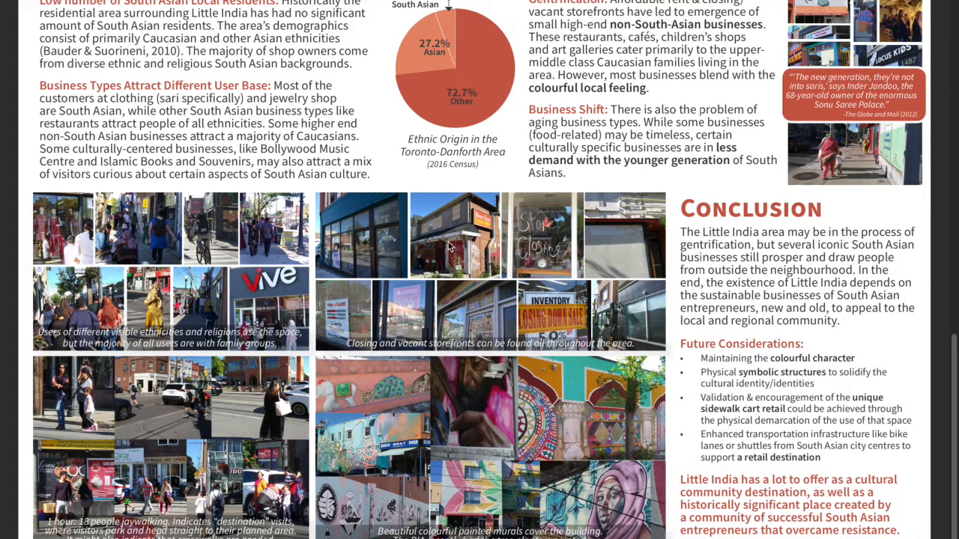
Examine the Little India poster's user analysis, trends, photo collage and conclusion sections.
{"action": "left_click_drag", "start_coordinate": [409, 203], "coordinate": [408, 252]}
{"action": "left_click", "coordinate": [409, 253]}
{"action": "scroll", "coordinate": [522, 440], "scroll_direction": "down", "scroll_amount": 3}
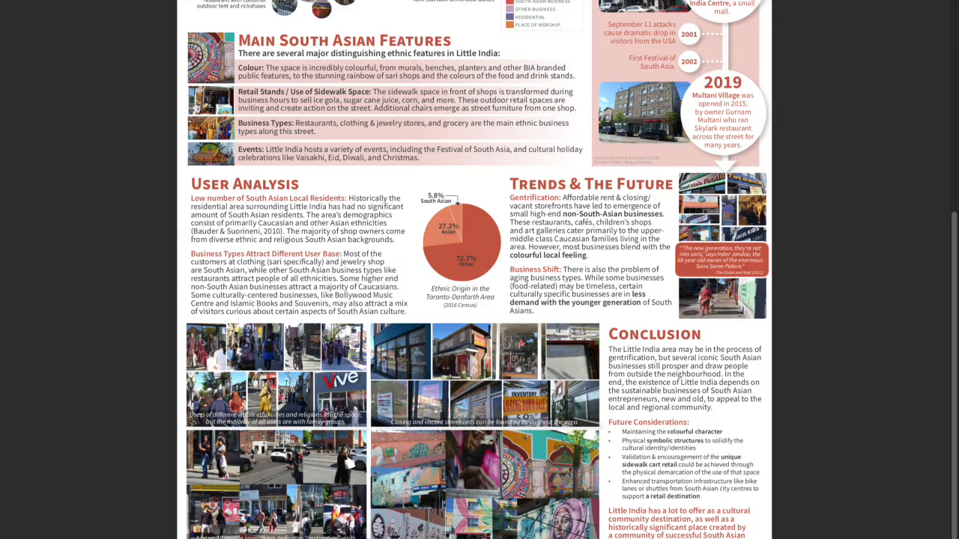
{"action": "scroll", "coordinate": [483, 477], "scroll_direction": "up", "scroll_amount": 3}
{"action": "scroll", "coordinate": [466, 414], "scroll_direction": "down", "scroll_amount": 1}
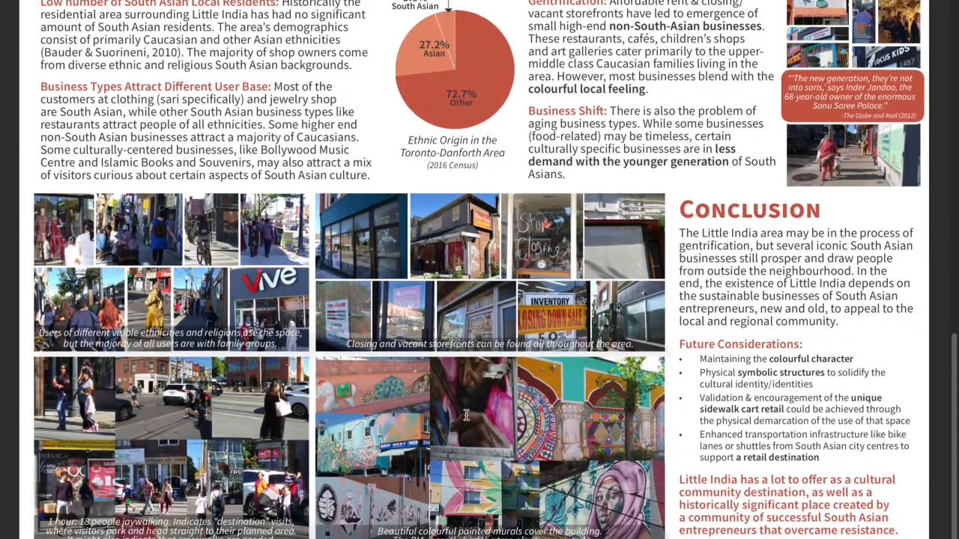
{"action": "scroll", "coordinate": [629, 352], "scroll_direction": "down", "scroll_amount": 2}
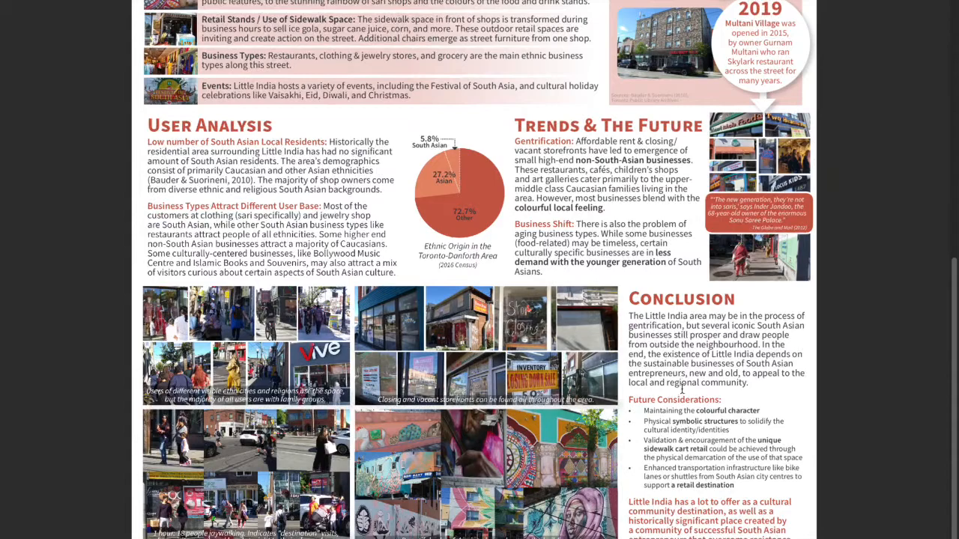
{"action": "left_click_drag", "start_coordinate": [667, 396], "coordinate": [669, 423]}
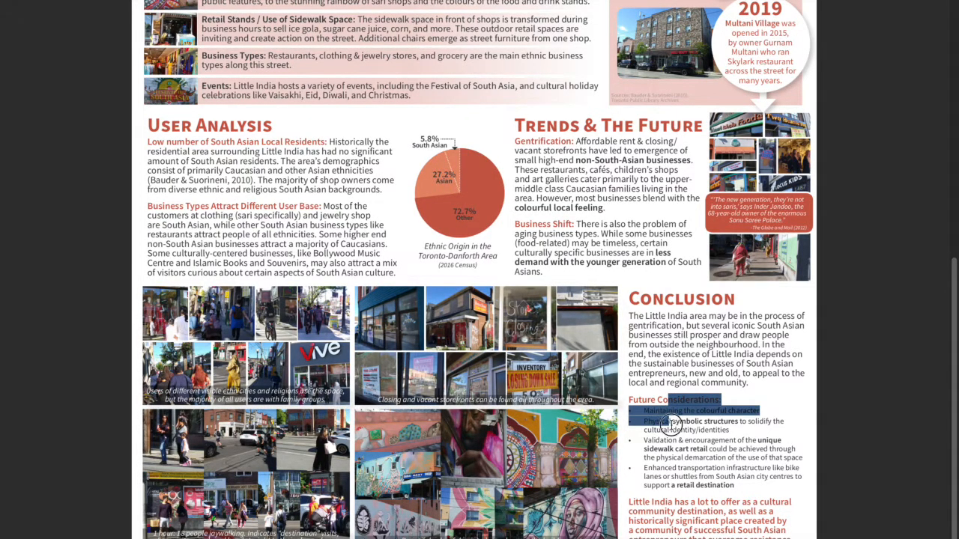
{"action": "left_click", "coordinate": [672, 334]}
{"action": "scroll", "coordinate": [538, 150], "scroll_direction": "down", "scroll_amount": 5}
{"action": "scroll", "coordinate": [452, 327], "scroll_direction": "up", "scroll_amount": 5}
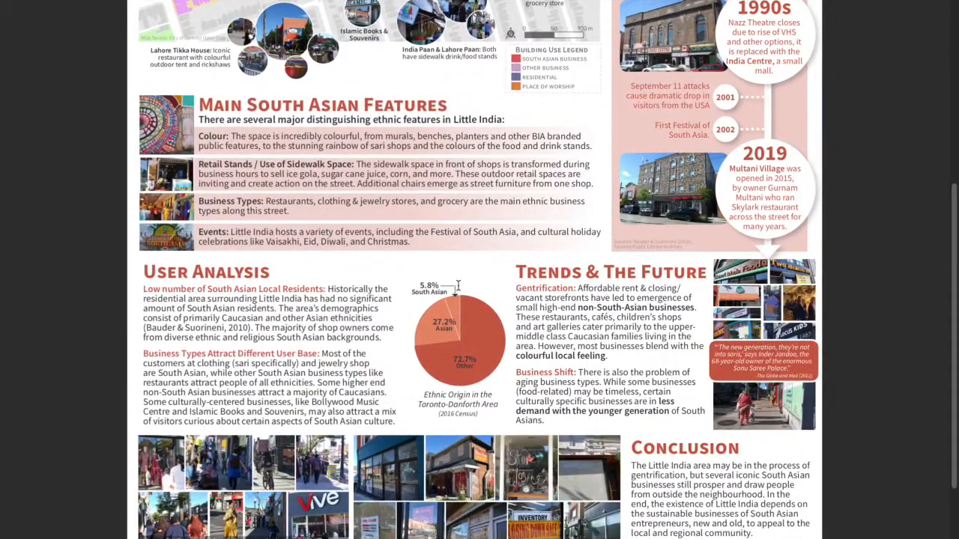
{"action": "scroll", "coordinate": [452, 326], "scroll_direction": "down", "scroll_amount": 3}
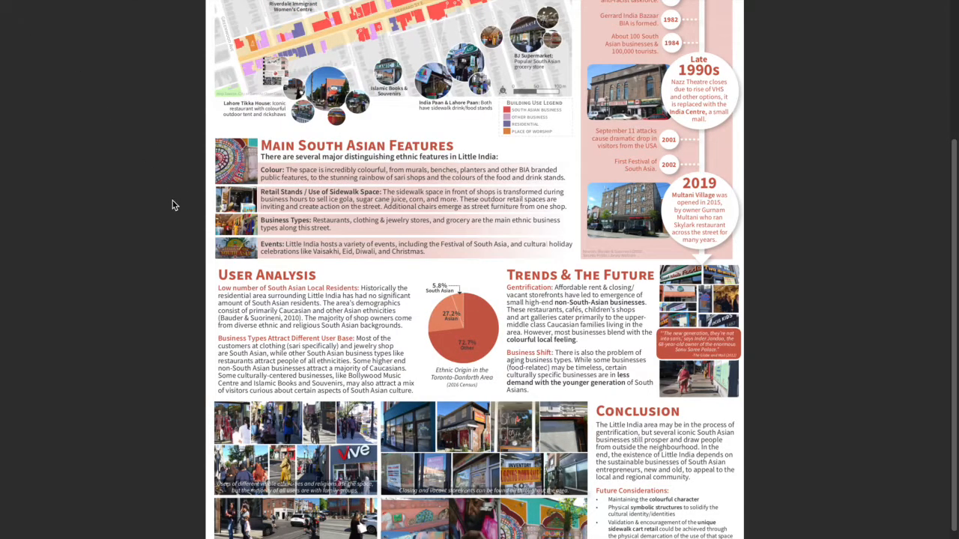
Leave the example poster and bring up the PLG 320 F20 A2 Poster Assignment PDF.
{"action": "key", "text": "ctrl+Left"}
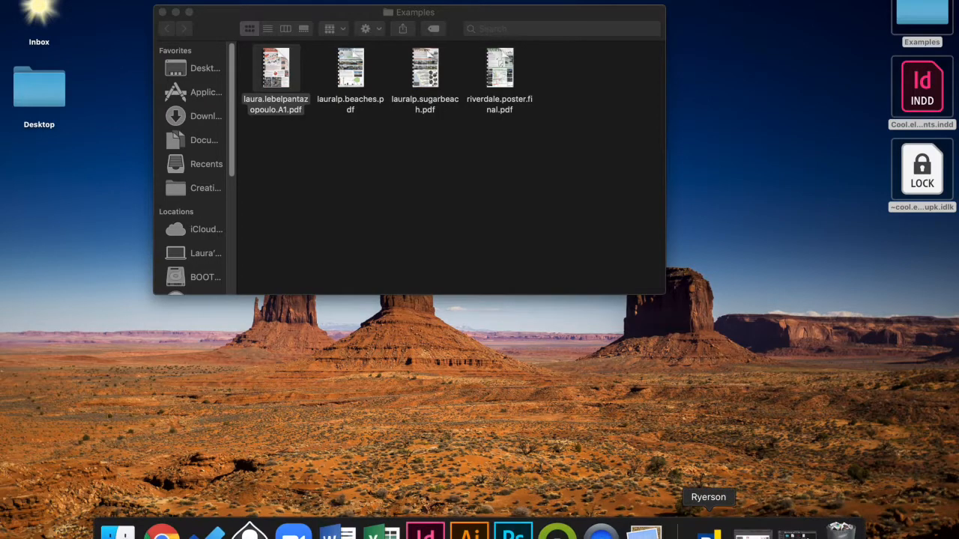
{"action": "right_click", "coordinate": [601, 534]}
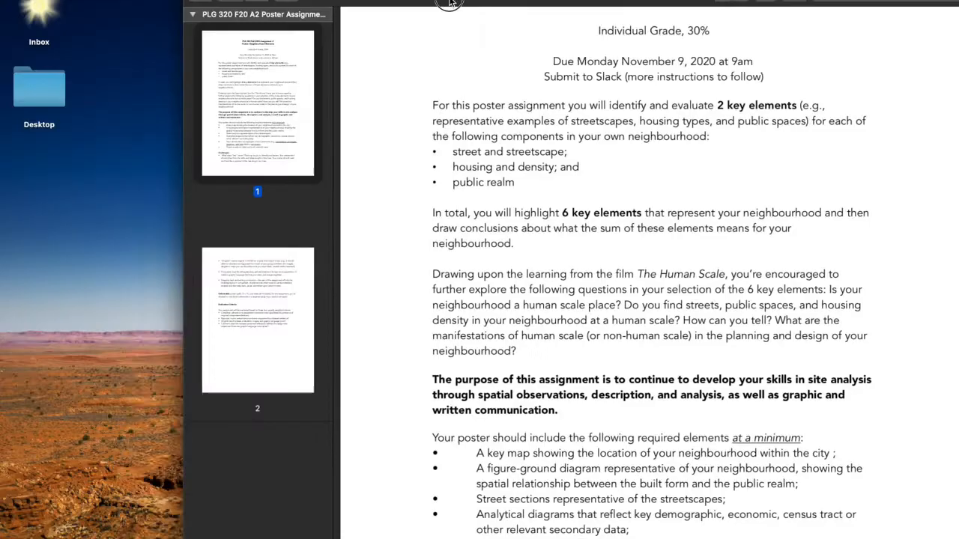
{"action": "left_click_drag", "start_coordinate": [450, 1], "coordinate": [332, 2]}
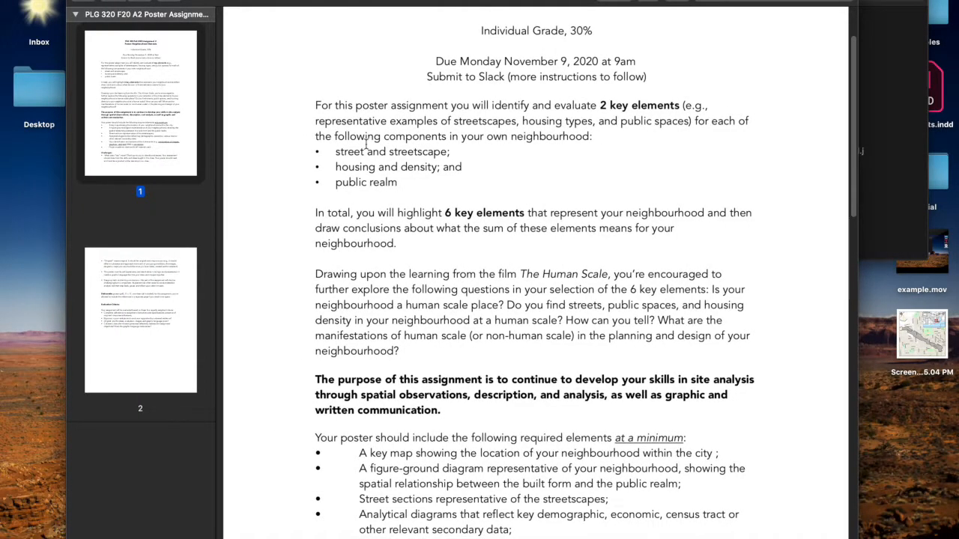
Skim the assignment brief's first page, highlighting the list of required poster elements.
{"action": "scroll", "coordinate": [365, 146], "scroll_direction": "up", "scroll_amount": 3}
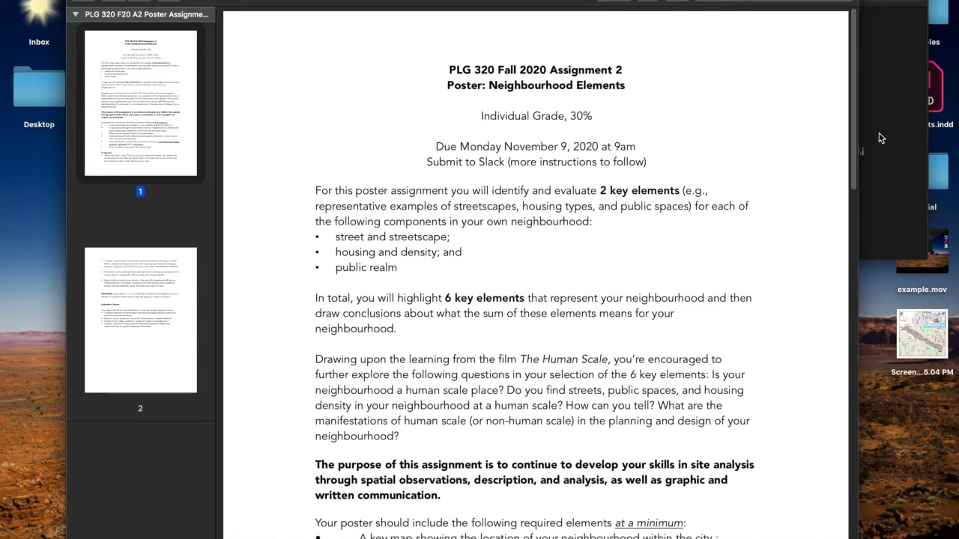
{"action": "scroll", "coordinate": [511, 244], "scroll_direction": "down", "scroll_amount": 1}
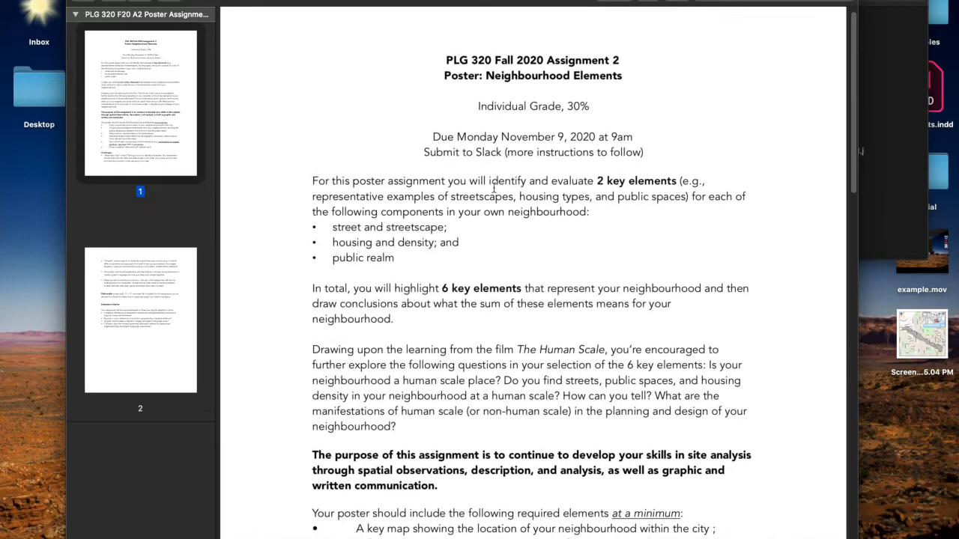
{"action": "left_click_drag", "start_coordinate": [490, 152], "coordinate": [476, 252]}
{"action": "left_click", "coordinate": [473, 250]}
{"action": "scroll", "coordinate": [471, 259], "scroll_direction": "down", "scroll_amount": 10}
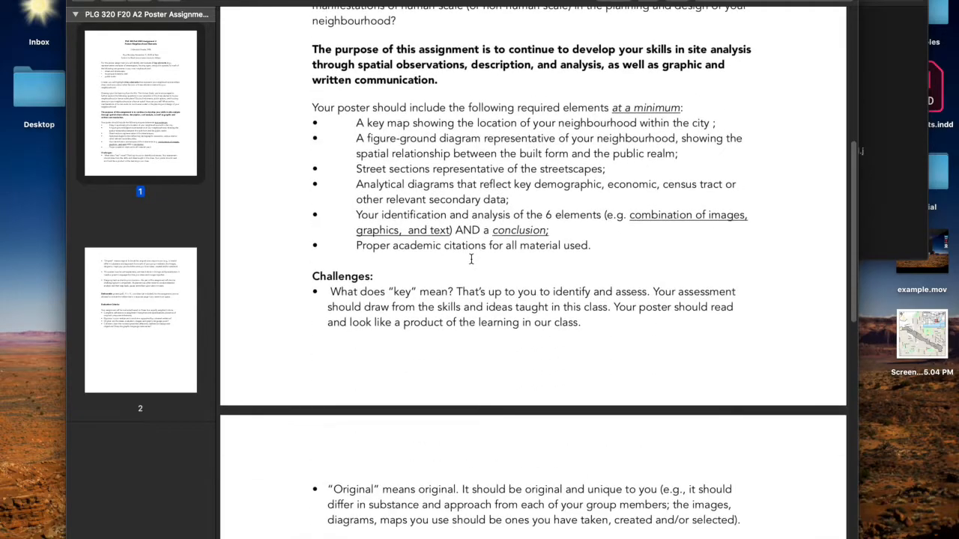
{"action": "left_click_drag", "start_coordinate": [355, 181], "coordinate": [287, 166]}
{"action": "left_click", "coordinate": [595, 303]}
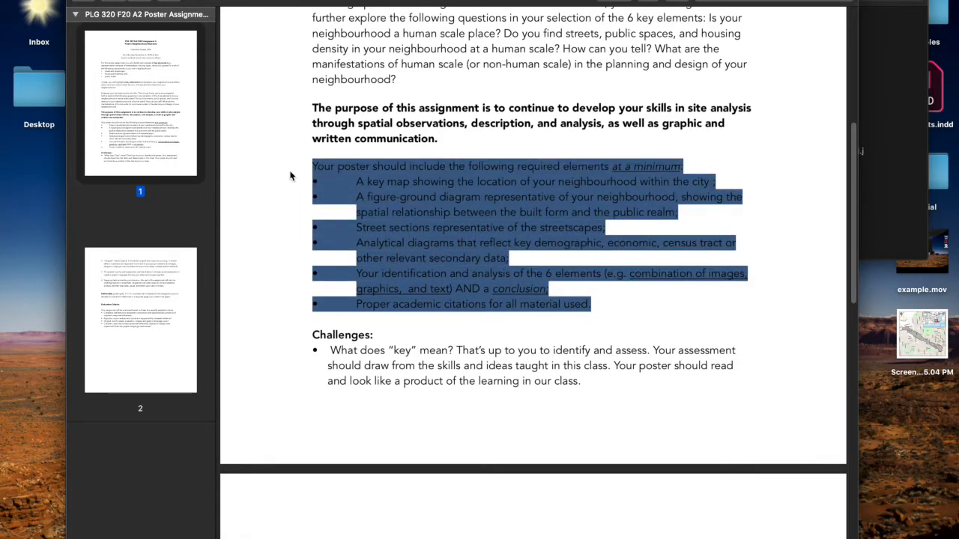
{"action": "left_click", "coordinate": [397, 179]}
{"action": "scroll", "coordinate": [399, 179], "scroll_direction": "up", "scroll_amount": 8}
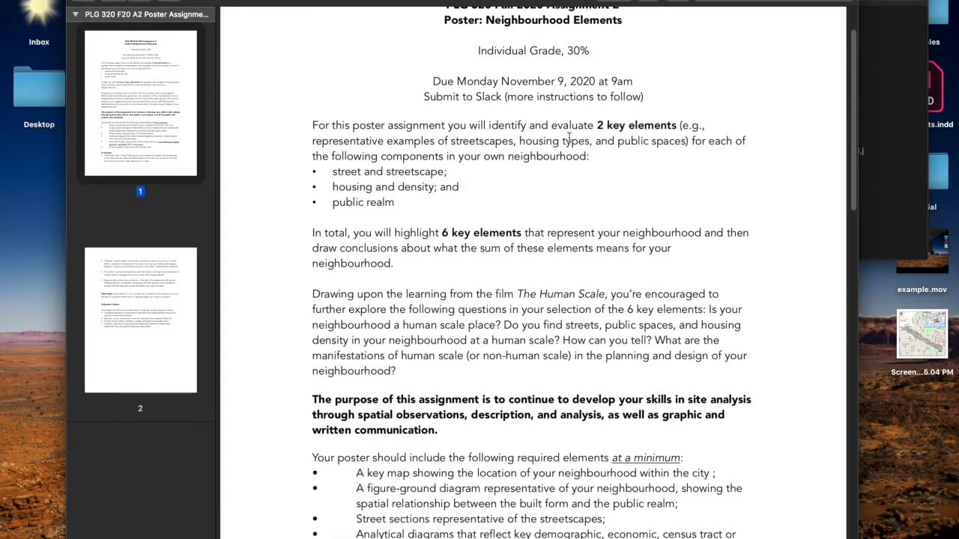
Review the instructions on 2 key elements per neighbourhood component and the 6 key elements in total.
{"action": "left_click_drag", "start_coordinate": [506, 124], "coordinate": [500, 142]}
{"action": "left_click", "coordinate": [488, 147]}
{"action": "left_click_drag", "start_coordinate": [599, 125], "coordinate": [591, 142]}
{"action": "left_click", "coordinate": [557, 155]}
{"action": "left_click_drag", "start_coordinate": [460, 171], "coordinate": [373, 189]}
{"action": "left_click", "coordinate": [328, 171]}
{"action": "left_click", "coordinate": [391, 232]}
{"action": "left_click_drag", "start_coordinate": [449, 233], "coordinate": [525, 237]}
{"action": "left_click", "coordinate": [524, 237]}
Read through the minimum required poster elements, from the key map to the academic citations.
{"action": "scroll", "coordinate": [514, 291], "scroll_direction": "down", "scroll_amount": 3}
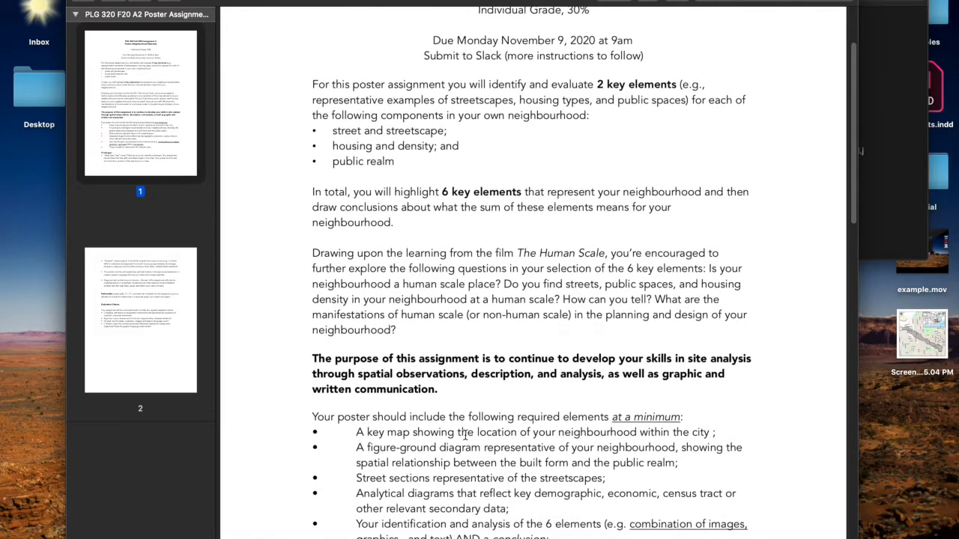
{"action": "scroll", "coordinate": [466, 434], "scroll_direction": "down", "scroll_amount": 9}
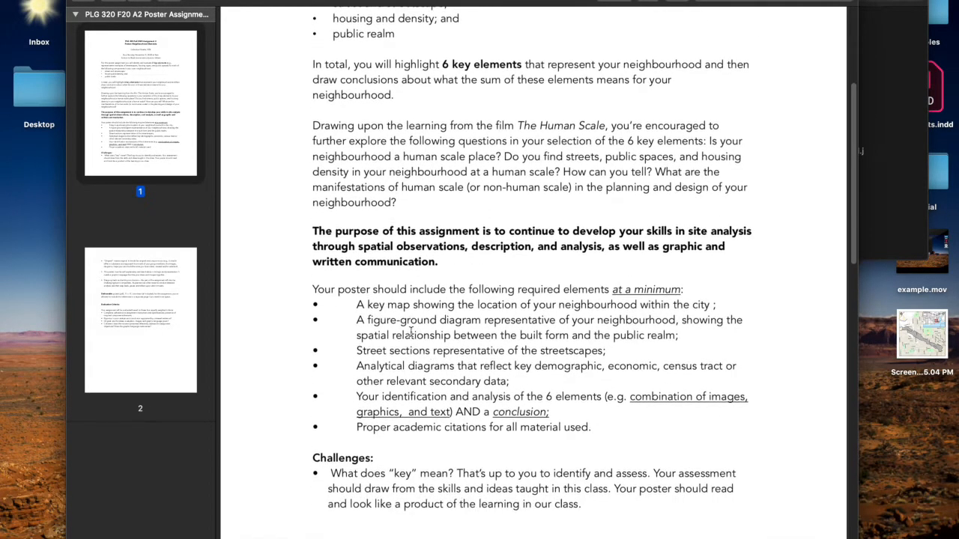
{"action": "left_click_drag", "start_coordinate": [381, 306], "coordinate": [404, 321]}
{"action": "left_click", "coordinate": [403, 321]}
{"action": "left_click_drag", "start_coordinate": [356, 304], "coordinate": [413, 339]}
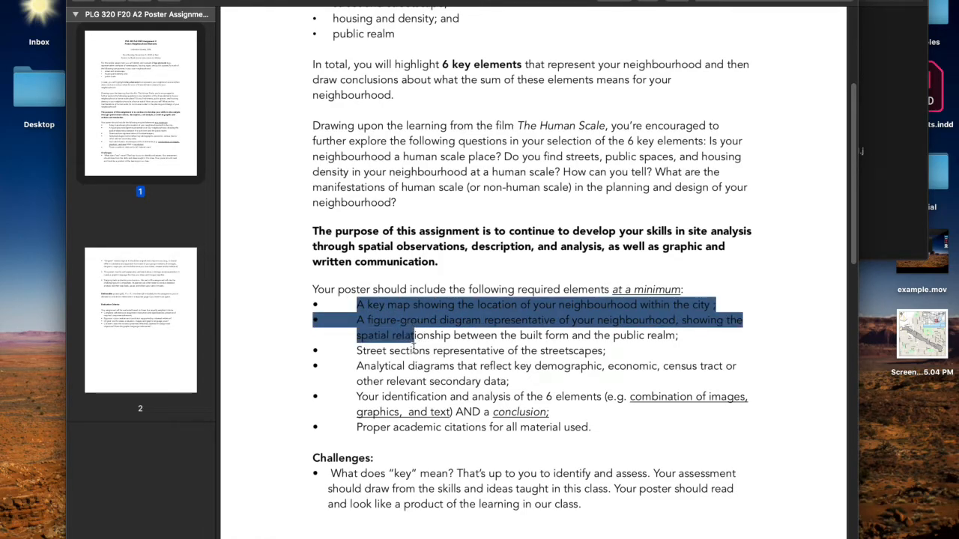
{"action": "left_click", "coordinate": [413, 353]}
{"action": "scroll", "coordinate": [412, 353], "scroll_direction": "down", "scroll_amount": 1}
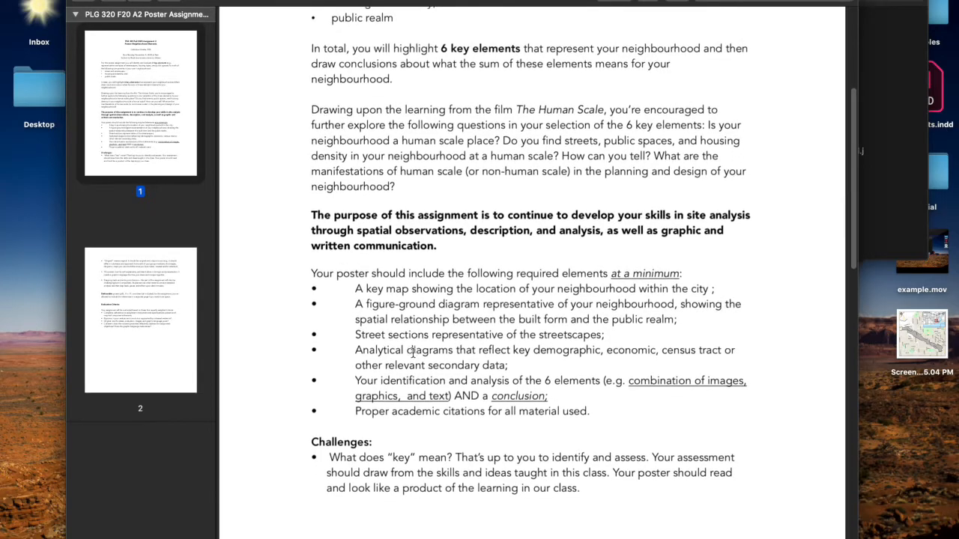
{"action": "scroll", "coordinate": [413, 352], "scroll_direction": "down", "scroll_amount": 3}
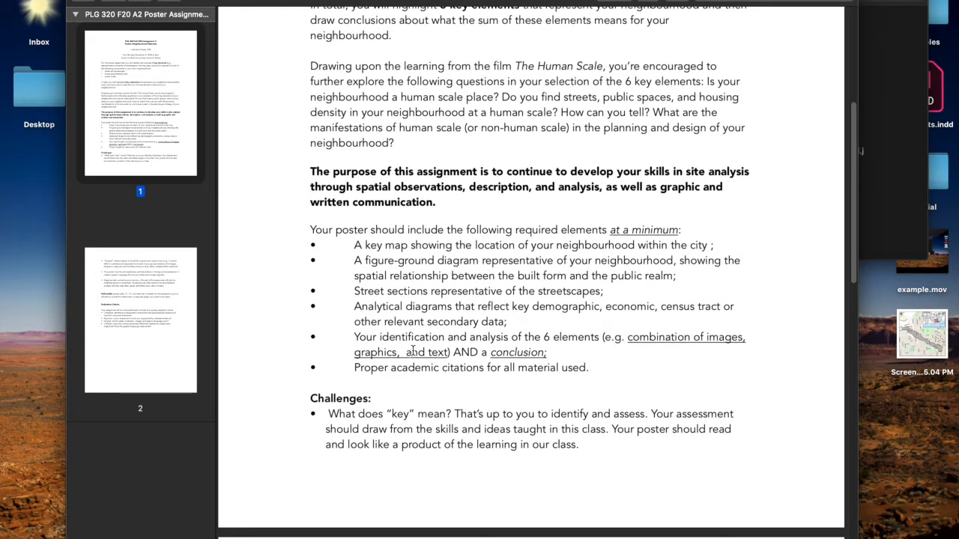
{"action": "scroll", "coordinate": [413, 348], "scroll_direction": "down", "scroll_amount": 3}
{"action": "scroll", "coordinate": [413, 344], "scroll_direction": "down", "scroll_amount": 5}
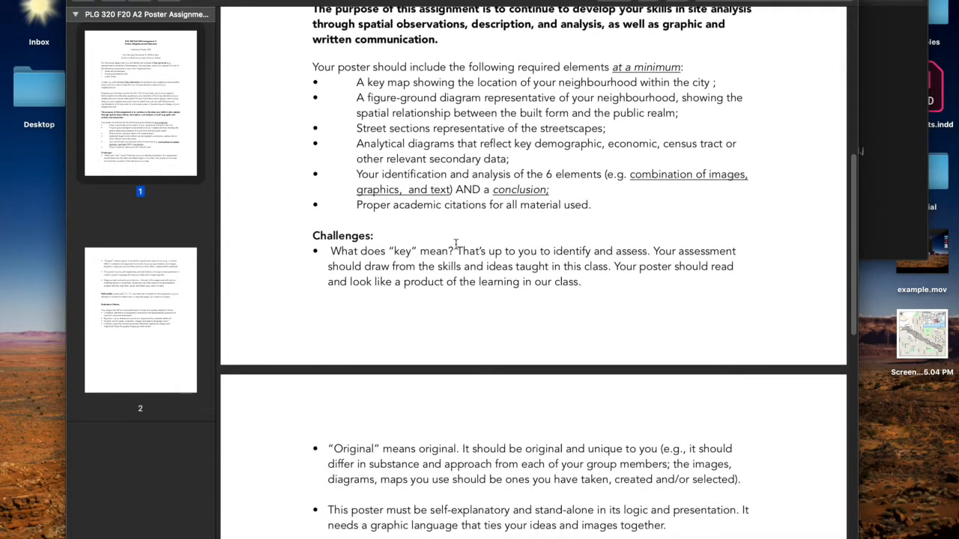
Read the Challenges section of the brief, starting with the note on what "key" means.
{"action": "left_click_drag", "start_coordinate": [456, 252], "coordinate": [454, 266]}
{"action": "left_click", "coordinate": [472, 260]}
{"action": "scroll", "coordinate": [469, 255], "scroll_direction": "down", "scroll_amount": 15}
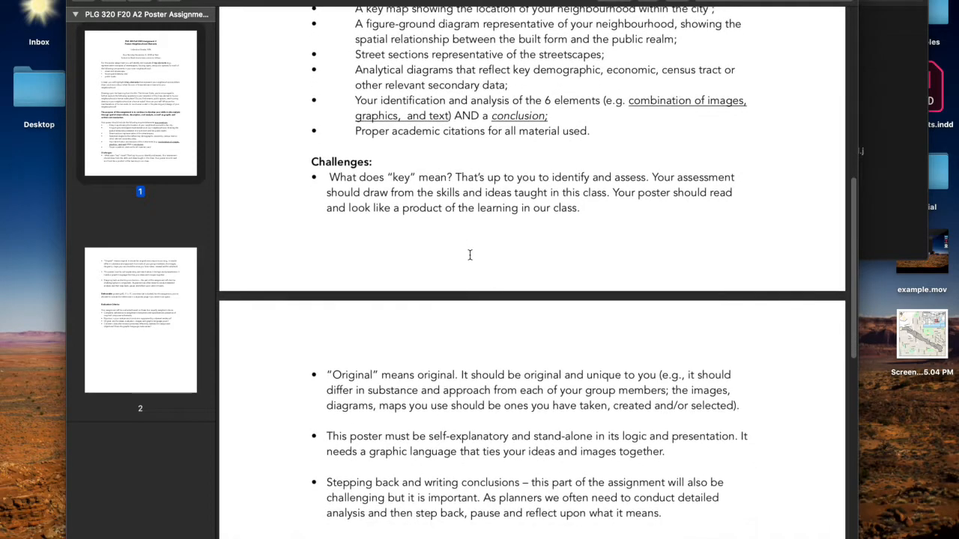
{"action": "scroll", "coordinate": [470, 257], "scroll_direction": "up", "scroll_amount": 1}
Check the Deliverable paragraph for the 11 x 17 one-sheet format and the rule on a separate references page.
{"action": "left_click", "coordinate": [448, 265]}
{"action": "left_click_drag", "start_coordinate": [448, 264], "coordinate": [511, 264]}
{"action": "left_click", "coordinate": [486, 264]}
{"action": "left_click", "coordinate": [511, 264]}
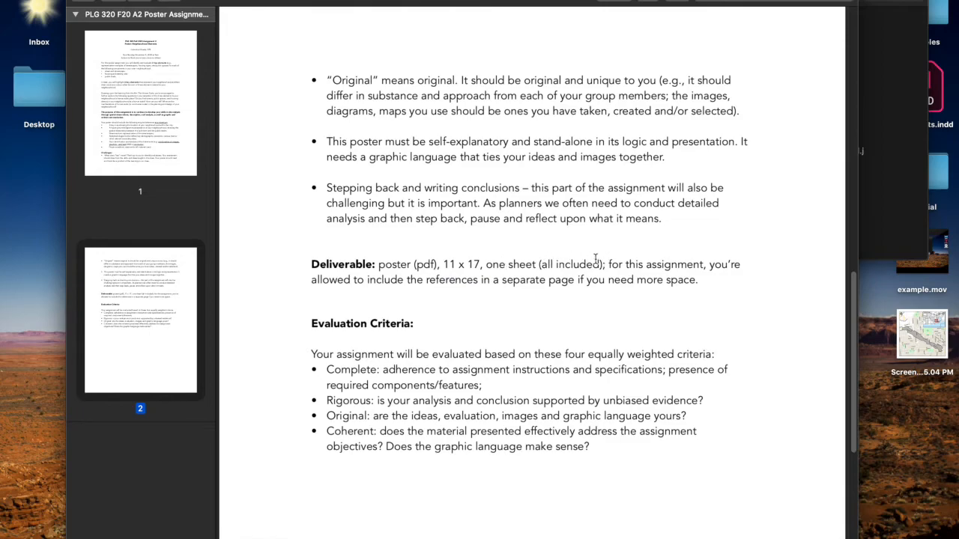
{"action": "left_click_drag", "start_coordinate": [312, 280], "coordinate": [378, 264]}
{"action": "left_click", "coordinate": [678, 279]}
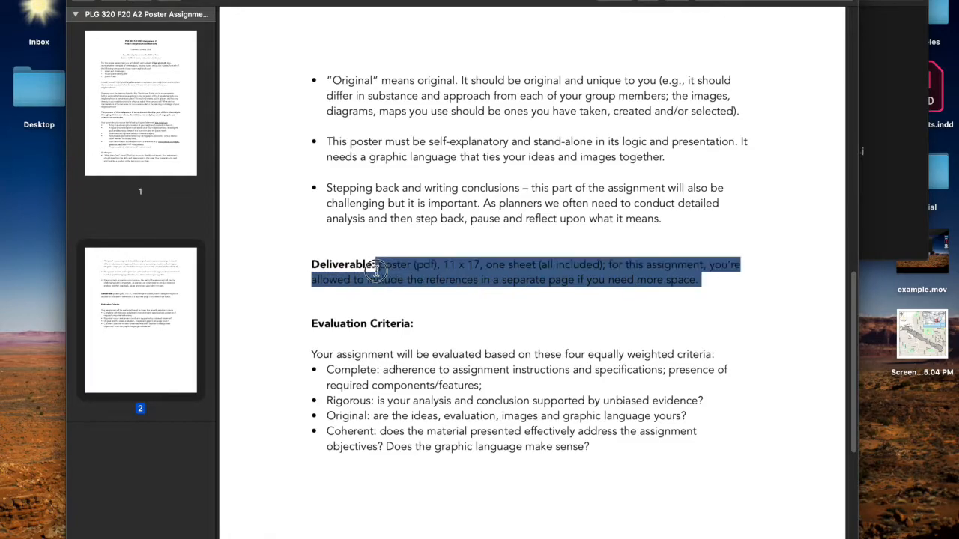
{"action": "left_click", "coordinate": [381, 279]}
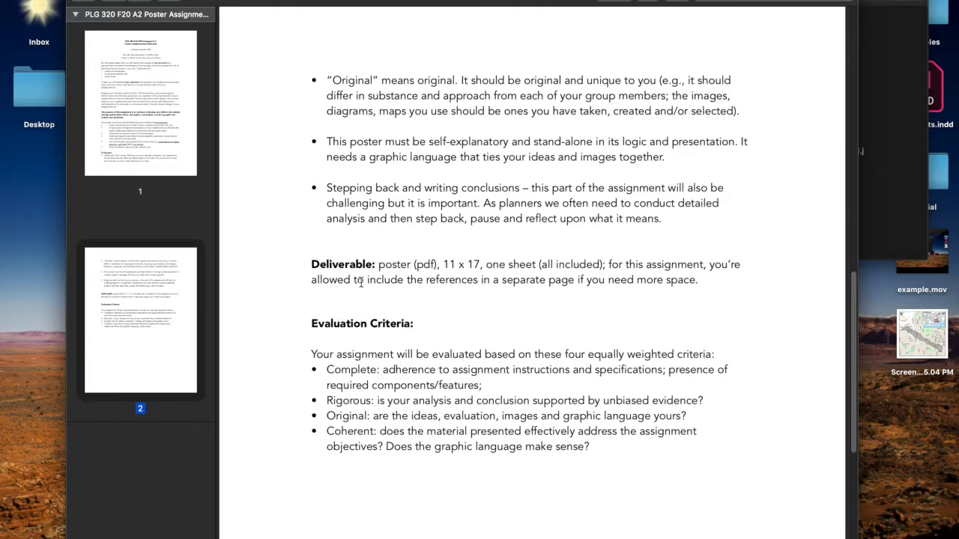
{"action": "left_click_drag", "start_coordinate": [364, 279], "coordinate": [407, 284]}
{"action": "left_click", "coordinate": [404, 286]}
{"action": "scroll", "coordinate": [394, 296], "scroll_direction": "down", "scroll_amount": 2}
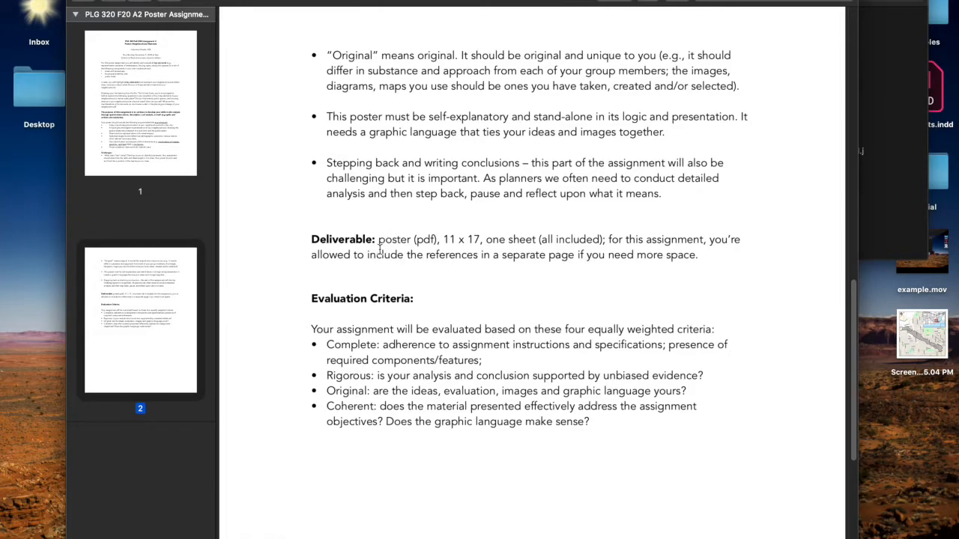
{"action": "left_click_drag", "start_coordinate": [382, 262], "coordinate": [391, 274]}
{"action": "left_click", "coordinate": [384, 299]}
Return to the beginning of the assignment brief and switch to the InDesign home screen.
{"action": "scroll", "coordinate": [384, 299], "scroll_direction": "down", "scroll_amount": 1}
{"action": "scroll", "coordinate": [385, 298], "scroll_direction": "up", "scroll_amount": 15}
{"action": "scroll", "coordinate": [476, 298], "scroll_direction": "up", "scroll_amount": 5}
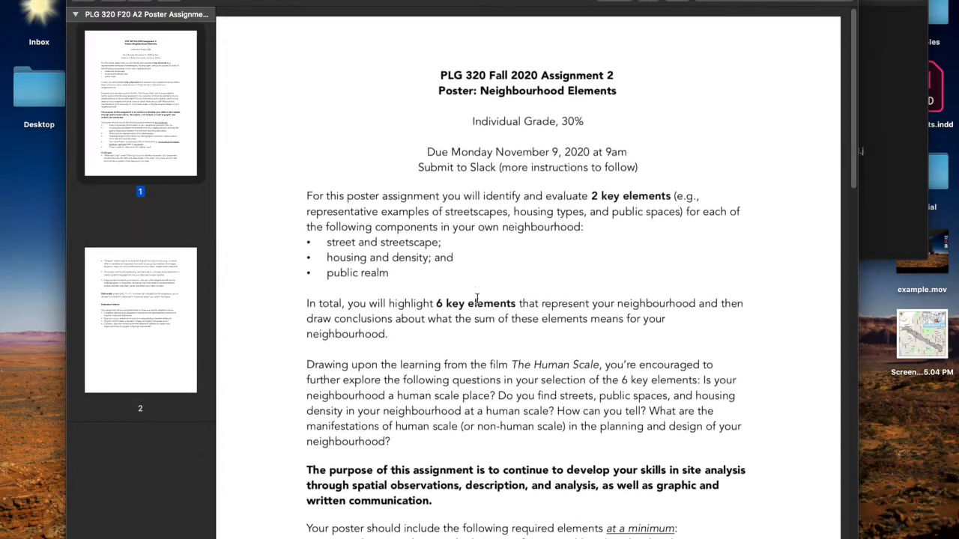
{"action": "left_click", "coordinate": [916, 149]}
{"action": "left_click", "coordinate": [425, 367]}
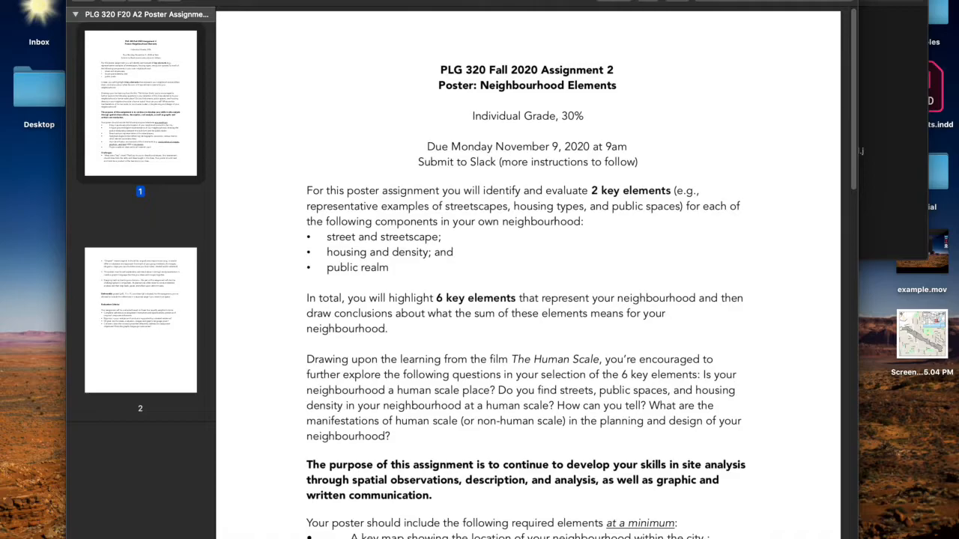
{"action": "left_click", "coordinate": [381, 532]}
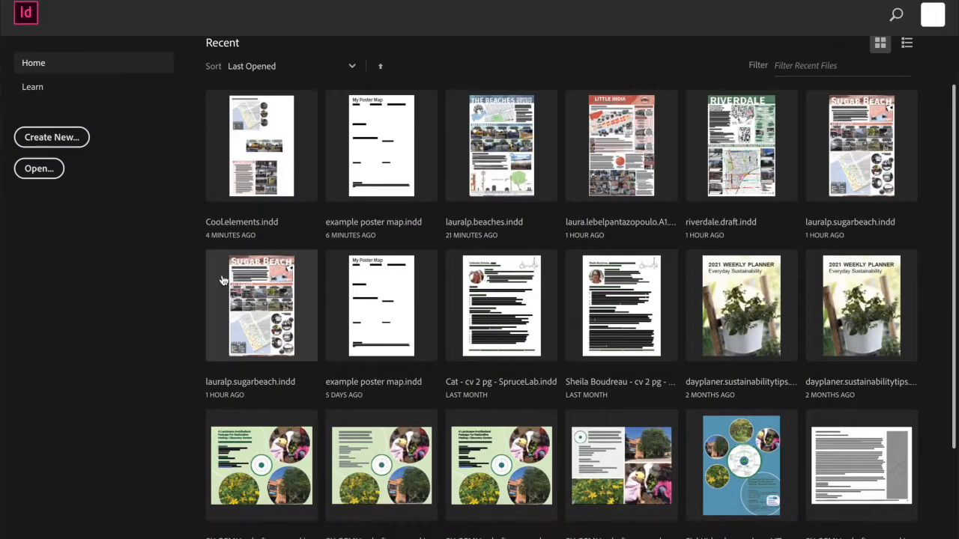
Start a new print document from the Tabloid preset, with units in inches and facing pages turned off.
{"action": "left_click", "coordinate": [65, 135]}
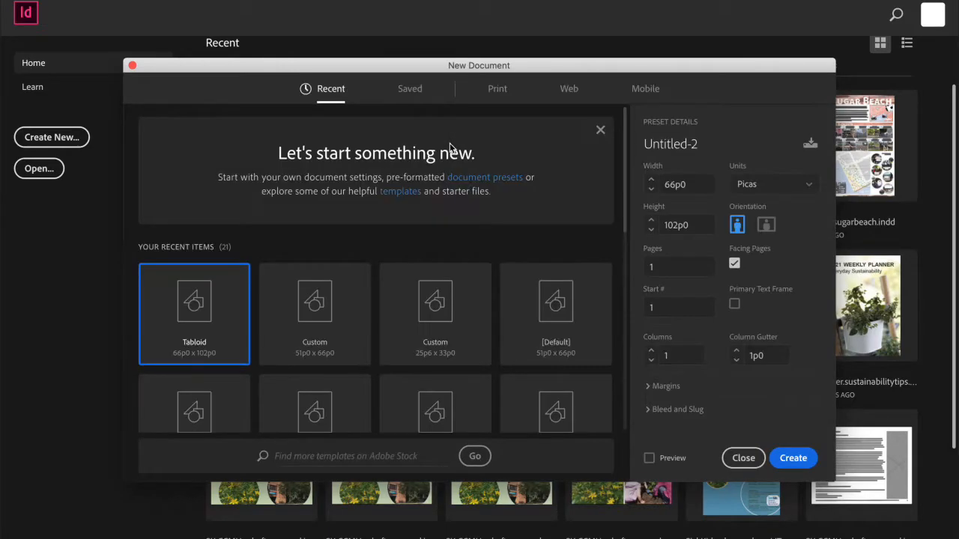
{"action": "left_click", "coordinate": [498, 89]}
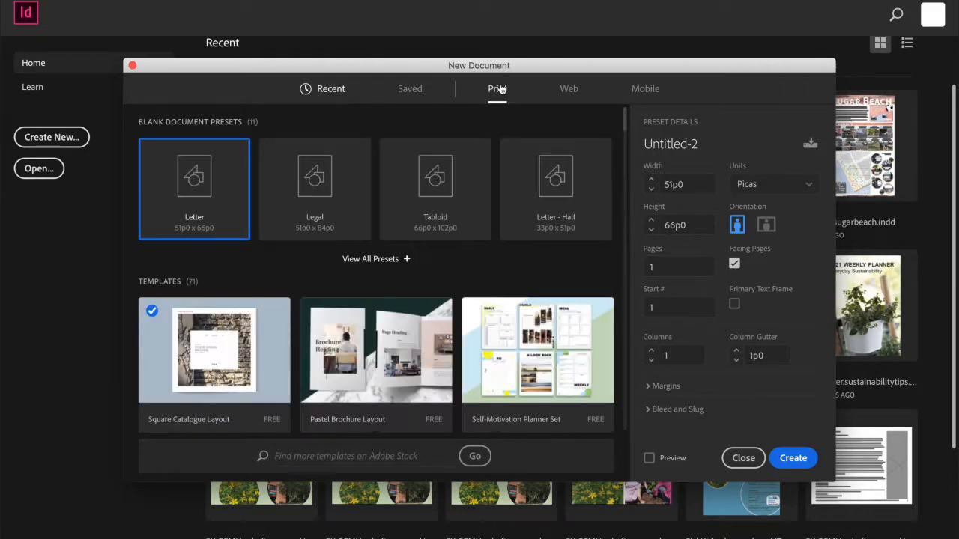
{"action": "left_click", "coordinate": [429, 167]}
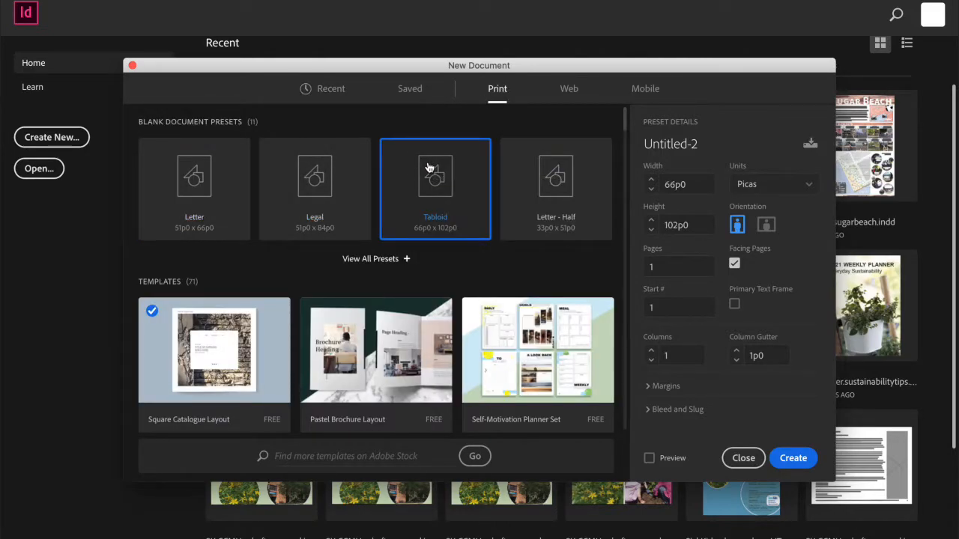
{"action": "left_click", "coordinate": [798, 192]}
{"action": "left_click", "coordinate": [765, 255]}
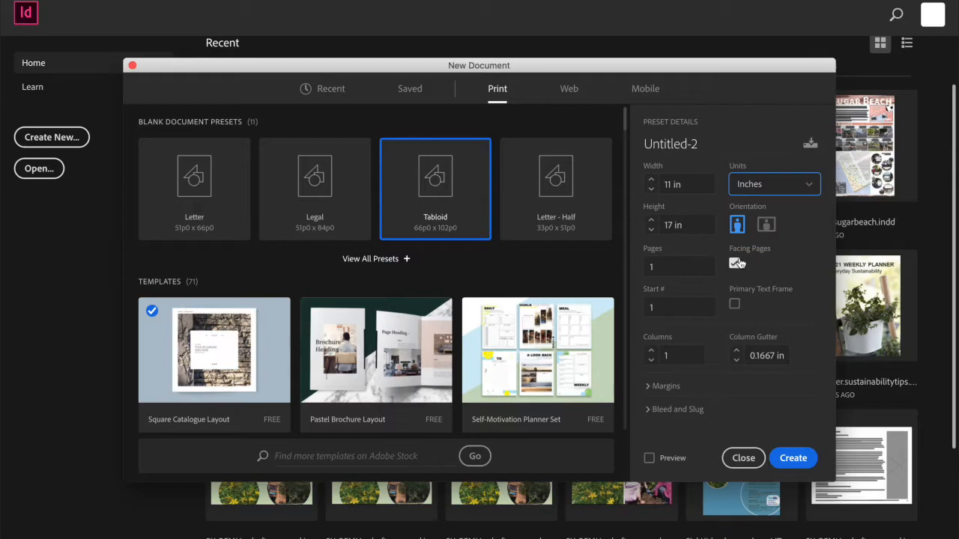
{"action": "left_click", "coordinate": [736, 264]}
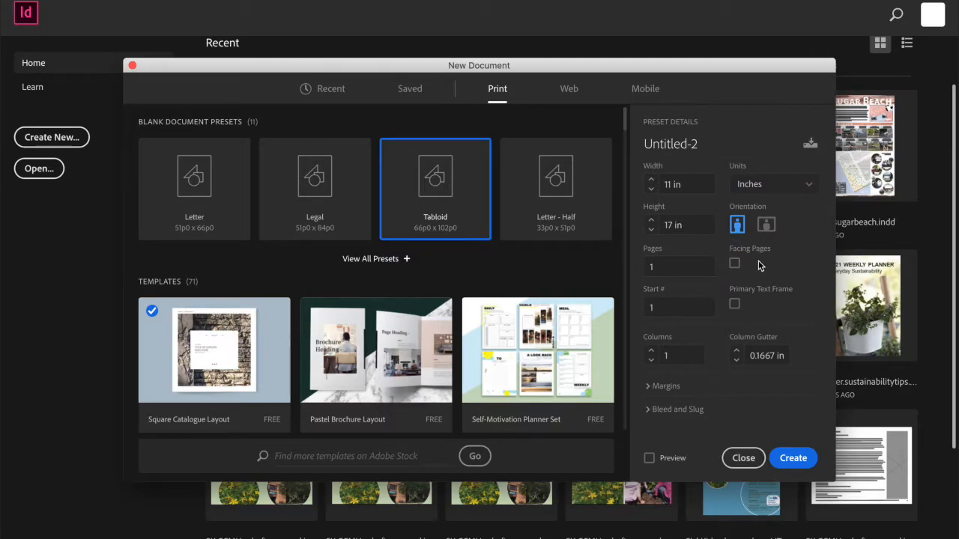
Compare portrait and landscape, choose landscape orientation for the 17 x 11 in page, and expand the margin settings.
{"action": "left_click", "coordinate": [767, 229]}
{"action": "left_click", "coordinate": [737, 226]}
{"action": "left_click", "coordinate": [764, 226]}
{"action": "left_click", "coordinate": [737, 226]}
{"action": "left_click", "coordinate": [765, 228]}
{"action": "left_click", "coordinate": [739, 228]}
{"action": "left_click", "coordinate": [766, 226]}
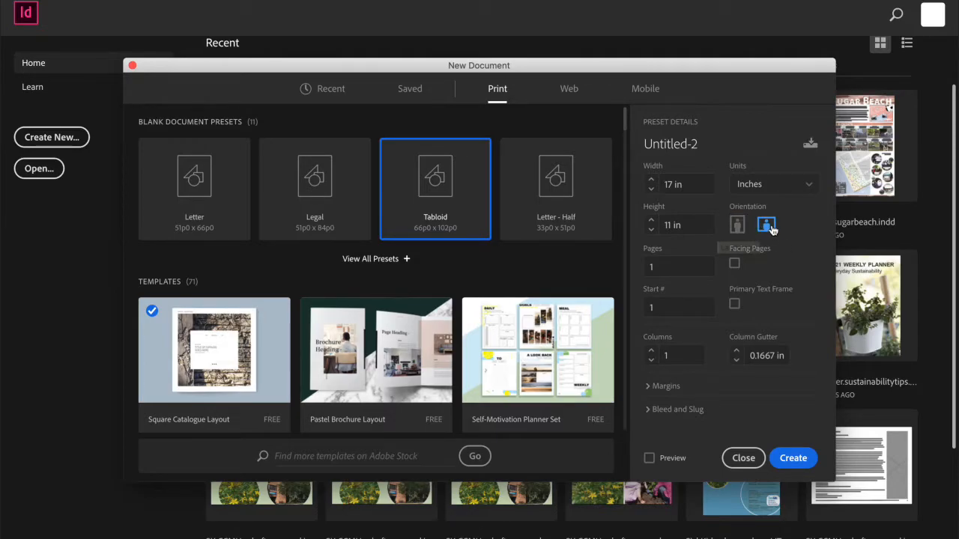
{"action": "left_click", "coordinate": [649, 390]}
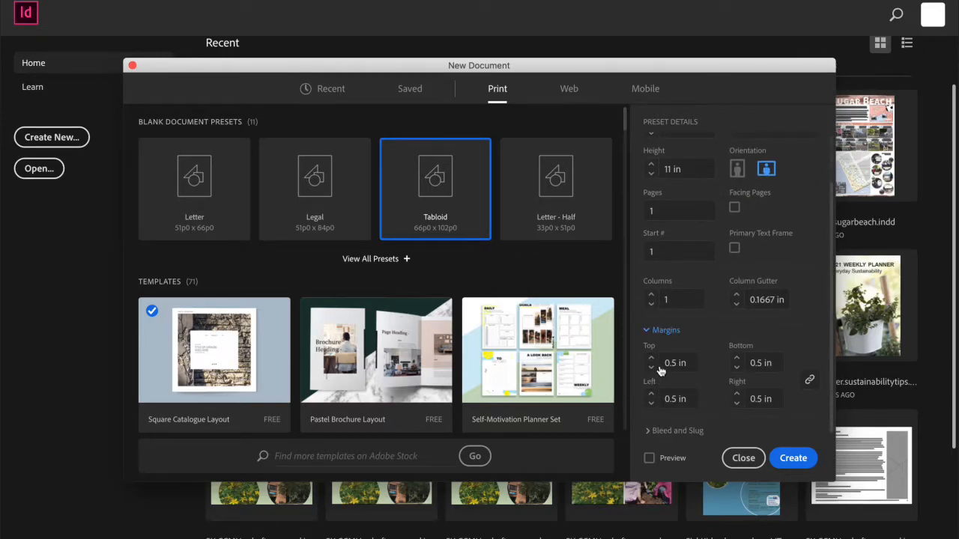
Create the one-page landscape 17 x 11 in document with one column and 0.5 in margins.
{"action": "left_click", "coordinate": [651, 331]}
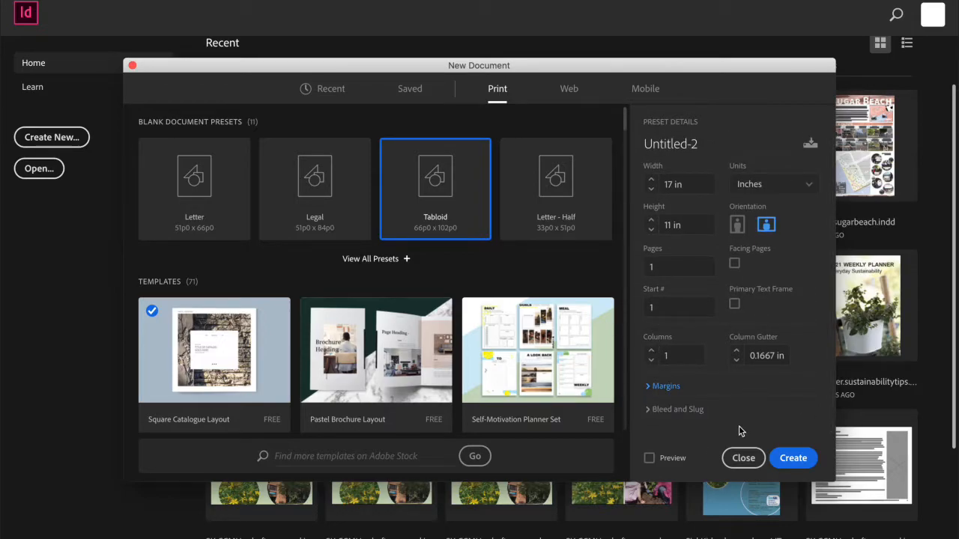
{"action": "left_click", "coordinate": [785, 459]}
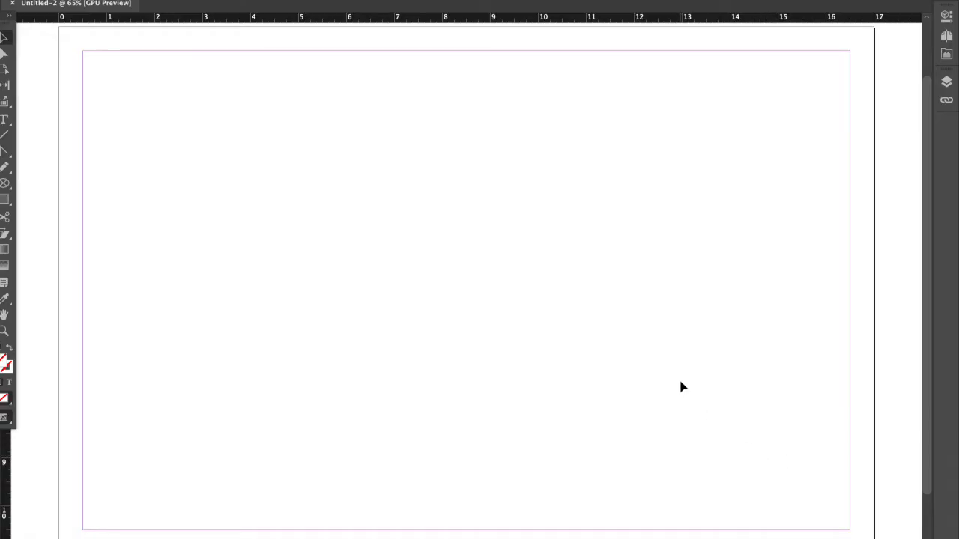
{"action": "scroll", "coordinate": [495, 280], "scroll_direction": "down", "scroll_amount": 5}
{"action": "scroll", "coordinate": [495, 281], "scroll_direction": "left", "scroll_amount": 1}
{"action": "scroll", "coordinate": [495, 282], "scroll_direction": "left", "scroll_amount": 5}
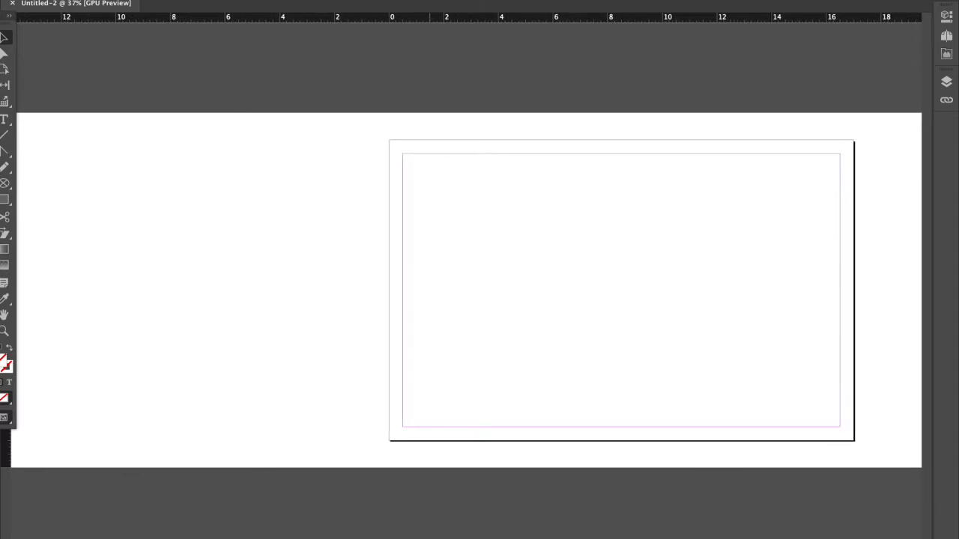
Copy the list of required poster elements from the assignment brief and paste it into the new document.
{"action": "left_click", "coordinate": [645, 532]}
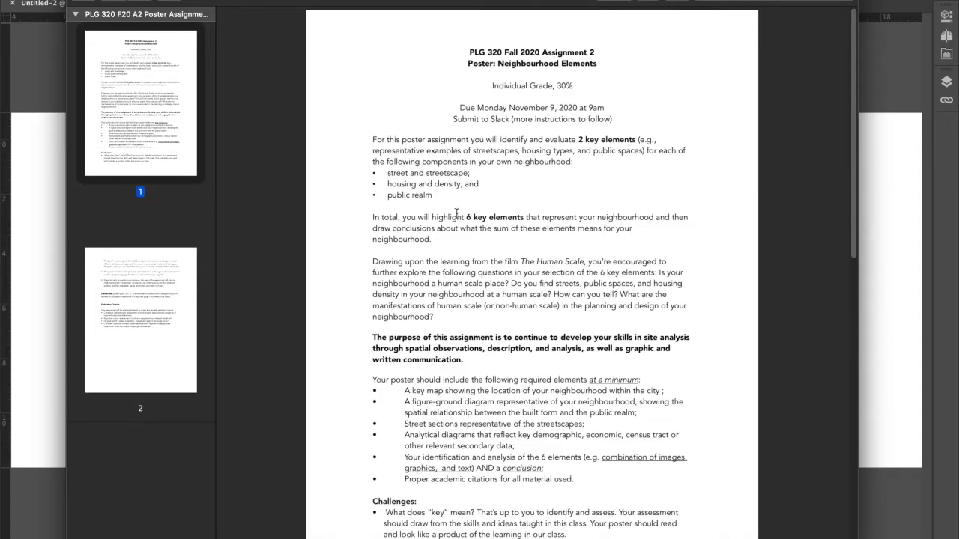
{"action": "scroll", "coordinate": [456, 214], "scroll_direction": "down", "scroll_amount": 5}
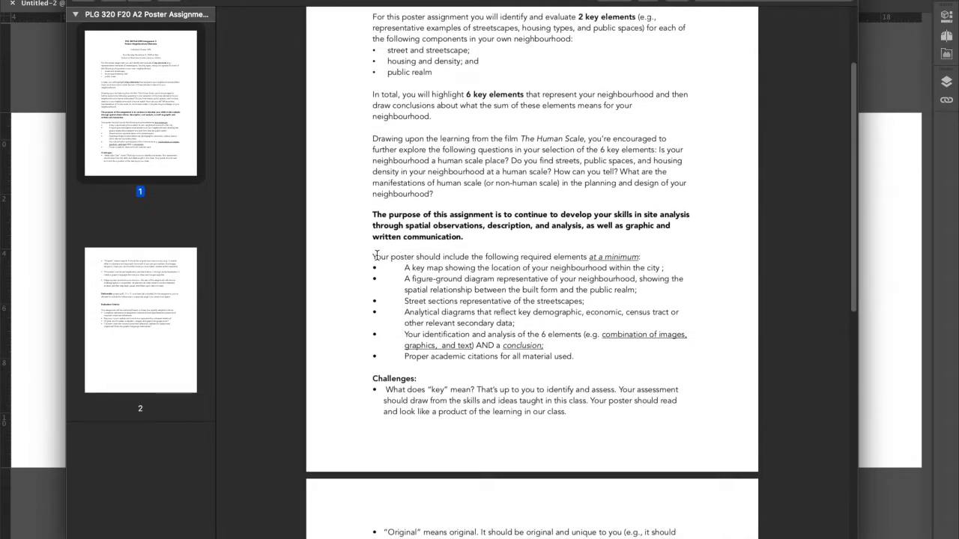
{"action": "left_click_drag", "start_coordinate": [374, 256], "coordinate": [588, 362]}
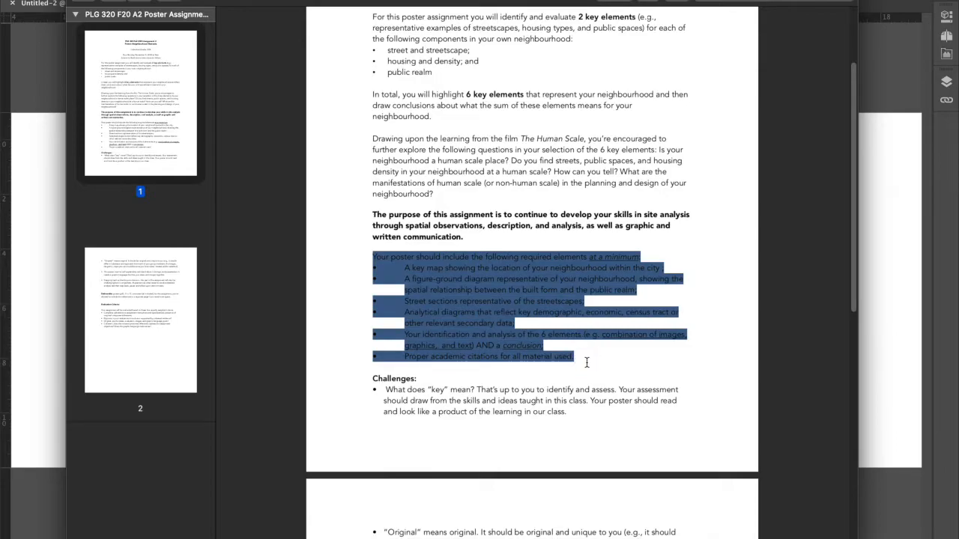
{"action": "key", "text": "super+c"}
{"action": "key", "text": "super+Tab"}
{"action": "key", "text": "super+v"}
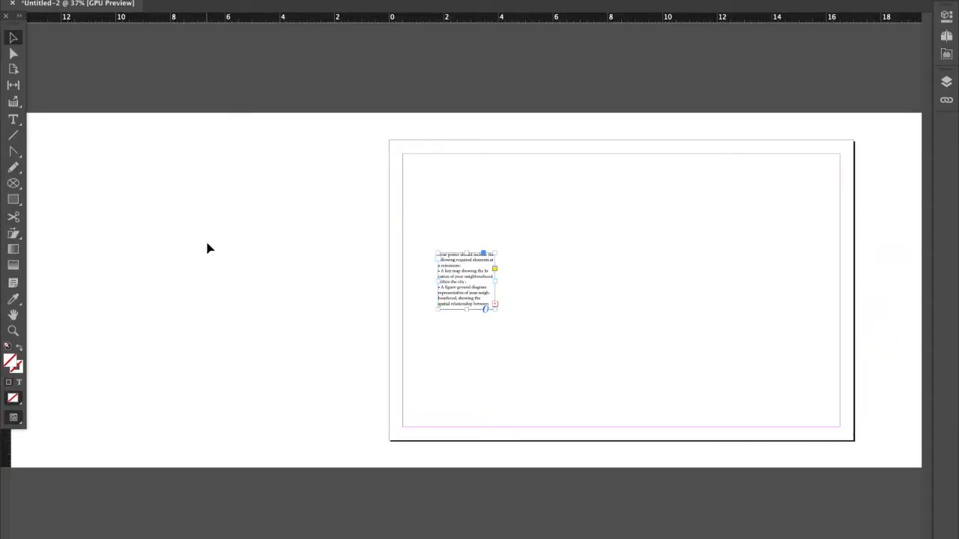
Move the pasted frame onto the pasteboard, enlarged to about 7.1 x 7.6 in, and set its text to 24 pt.
{"action": "left_click_drag", "start_coordinate": [454, 273], "coordinate": [169, 222]}
{"action": "left_click_drag", "start_coordinate": [210, 259], "coordinate": [346, 408]}
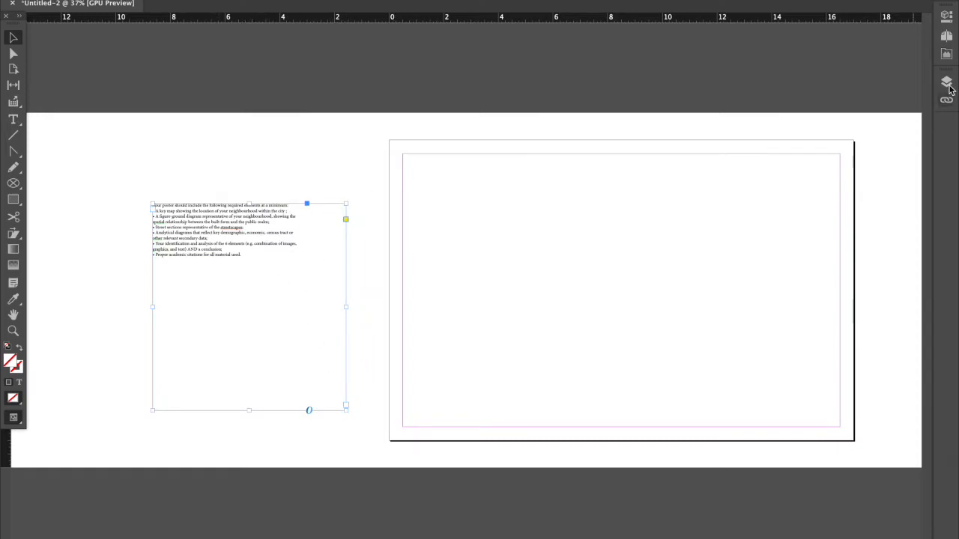
{"action": "left_click", "coordinate": [949, 20]}
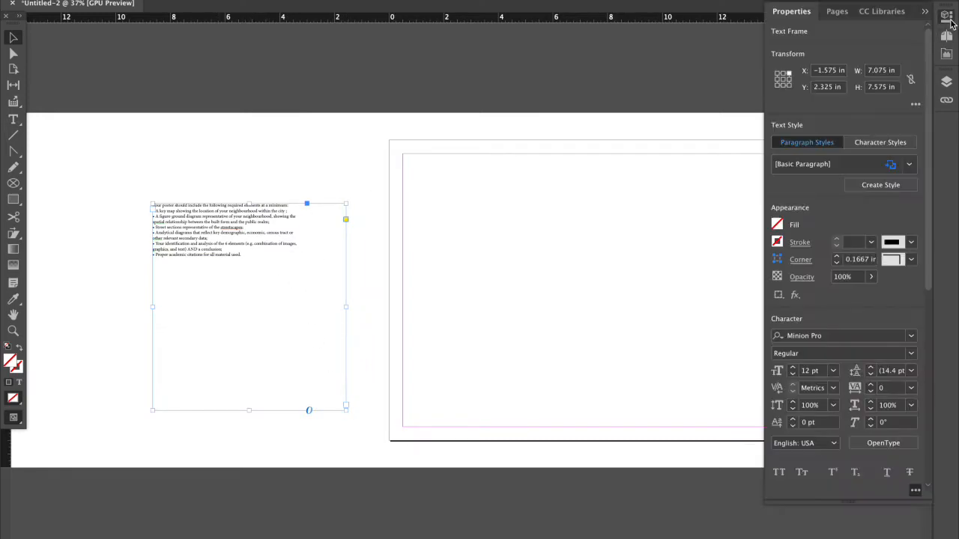
{"action": "left_click", "coordinate": [794, 368]}
{"action": "left_click", "coordinate": [795, 368]}
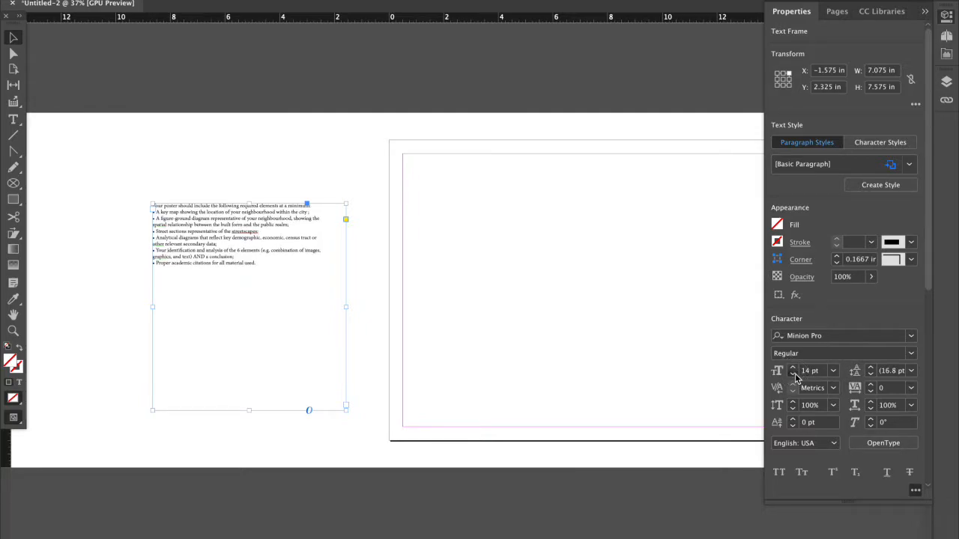
{"action": "left_click", "coordinate": [793, 373]}
{"action": "left_click", "coordinate": [793, 373]}
{"action": "scroll", "coordinate": [817, 374], "scroll_direction": "up", "scroll_amount": 7}
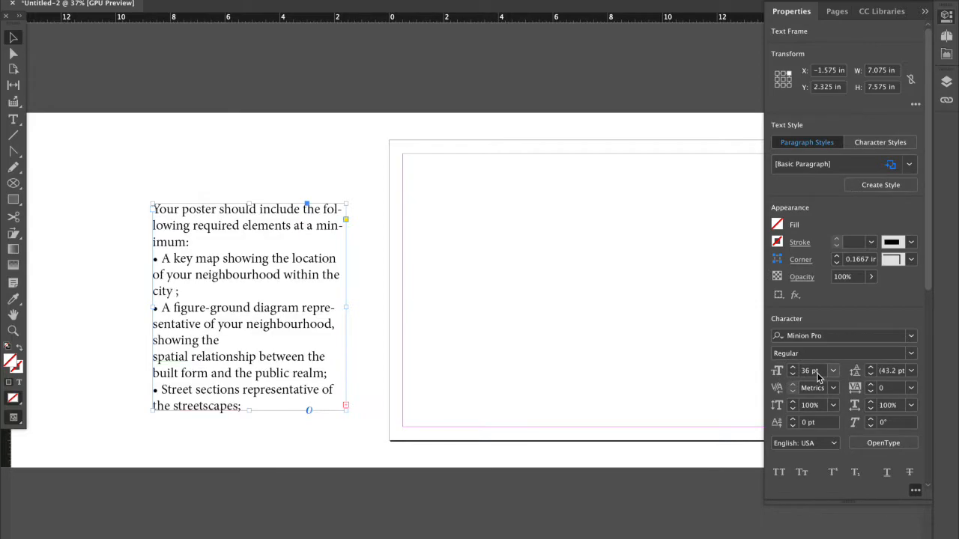
{"action": "scroll", "coordinate": [817, 373], "scroll_direction": "down", "scroll_amount": 4}
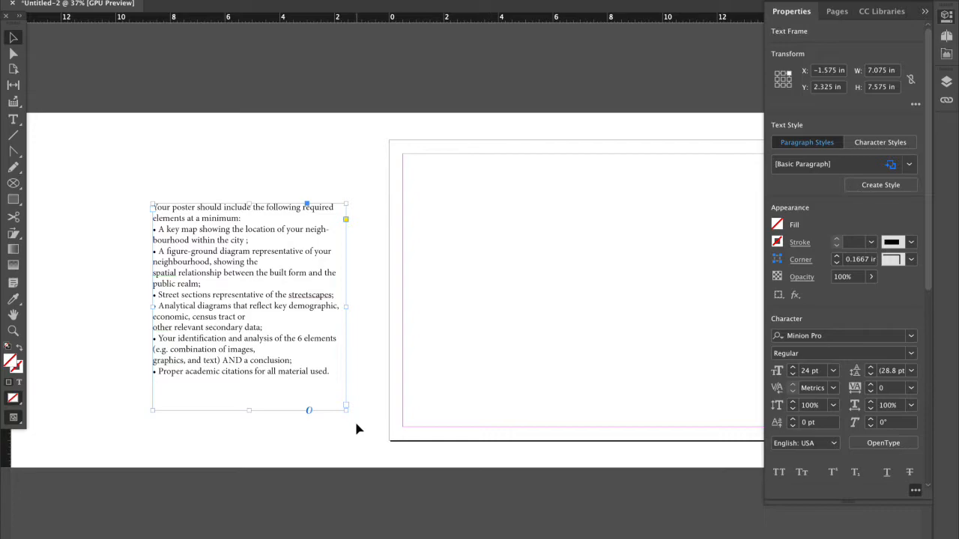
Enlarge the requirements text frame to about 9.6 x 8.9 in and move it up beside the page.
{"action": "left_click_drag", "start_coordinate": [346, 409], "coordinate": [416, 447]}
{"action": "left_click_drag", "start_coordinate": [292, 314], "coordinate": [255, 263]}
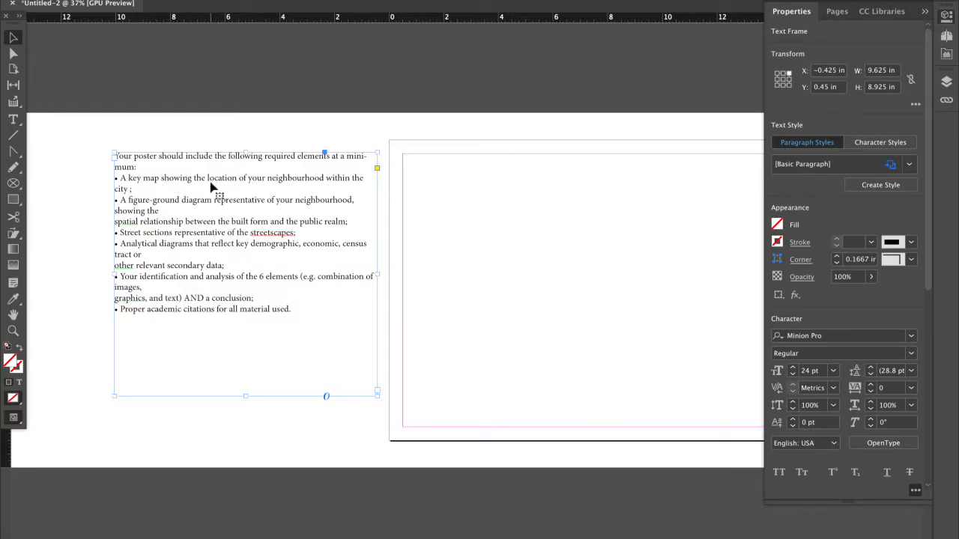
Remove the stray line breaks before "spatial relationship" and "other relevant secondary data" in the requirements list.
{"action": "scroll", "coordinate": [209, 181], "scroll_direction": "up", "scroll_amount": 2}
{"action": "scroll", "coordinate": [209, 181], "scroll_direction": "left", "scroll_amount": 2}
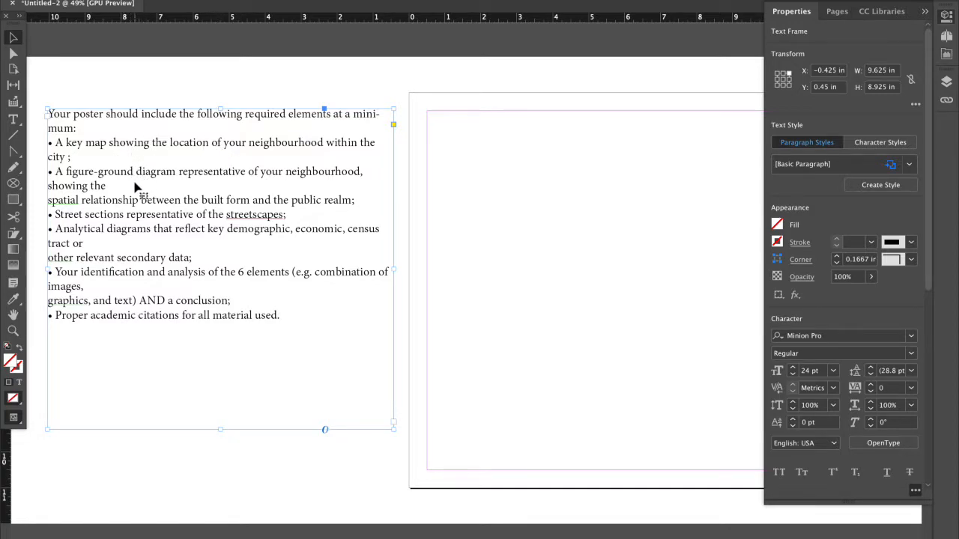
{"action": "double_click", "coordinate": [50, 200]}
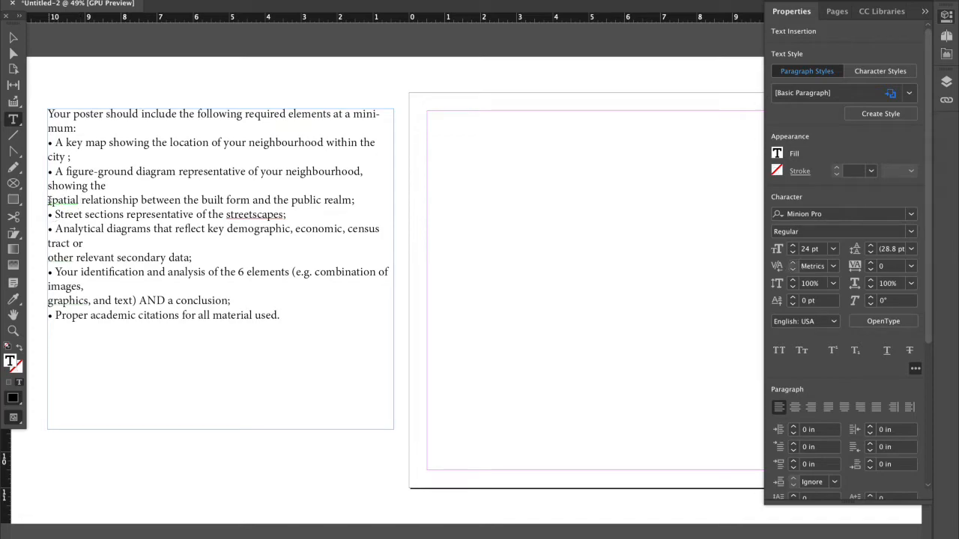
{"action": "key", "text": "BackSpace"}
{"action": "left_click", "coordinate": [69, 214]}
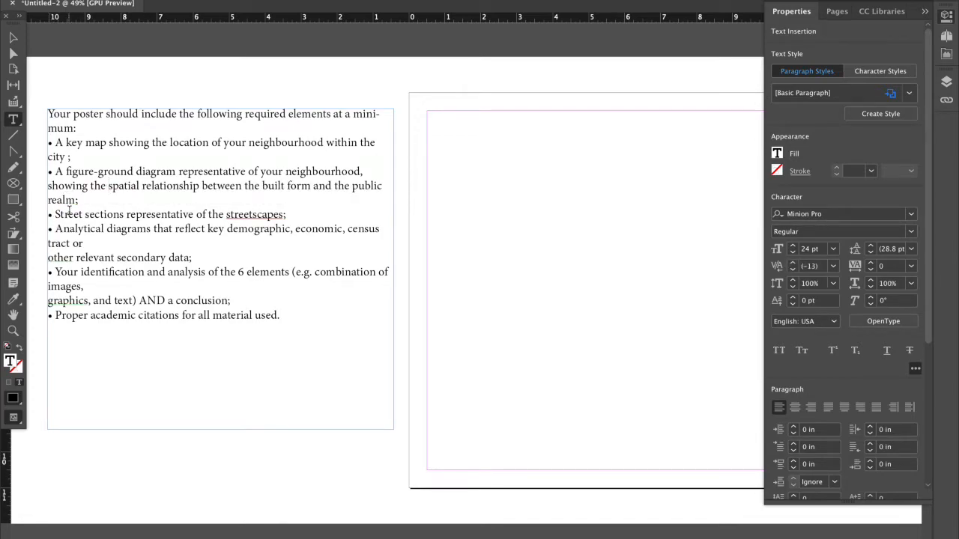
{"action": "left_click", "coordinate": [121, 213]}
{"action": "left_click_drag", "start_coordinate": [125, 215], "coordinate": [122, 229]}
{"action": "left_click", "coordinate": [125, 230]}
{"action": "left_click", "coordinate": [48, 258]}
{"action": "key", "text": "BackSpace"}
{"action": "left_click", "coordinate": [81, 233]}
{"action": "left_click", "coordinate": [97, 230]}
{"action": "left_click", "coordinate": [111, 228]}
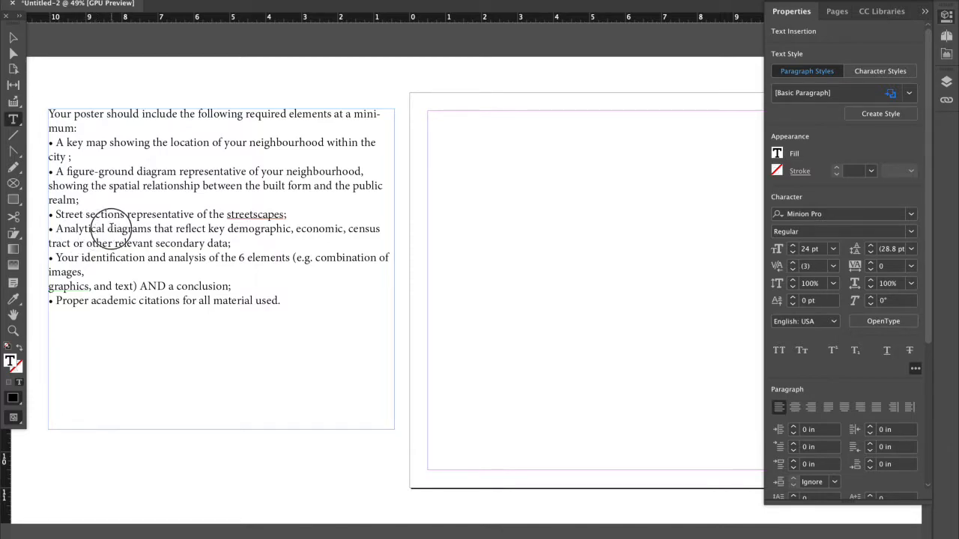
{"action": "left_click_drag", "start_coordinate": [108, 229], "coordinate": [109, 240]}
{"action": "left_click", "coordinate": [108, 243]}
{"action": "left_click", "coordinate": [109, 239]}
Insert a blank line above the 6 elements bullet and remove the line break before "graphics, and text".
{"action": "left_click", "coordinate": [143, 271]}
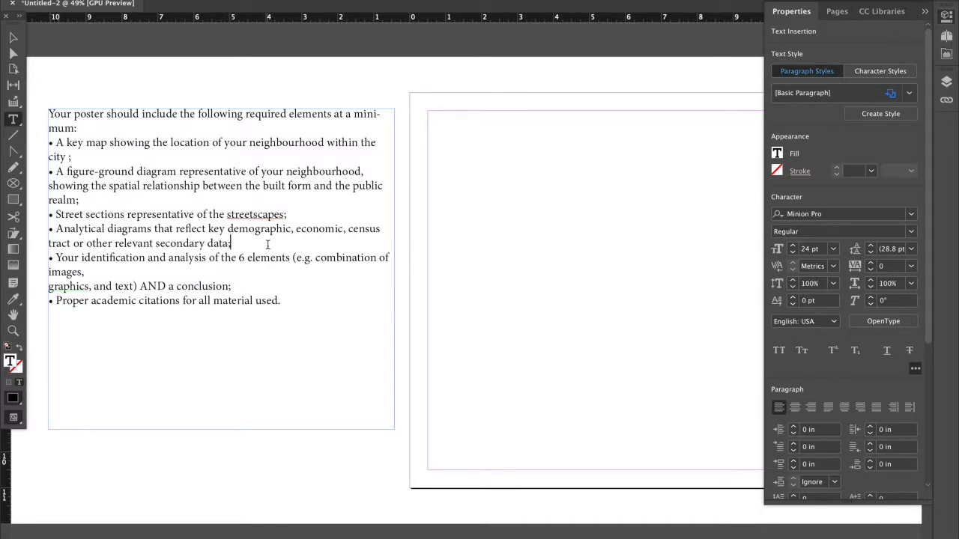
{"action": "key", "text": "Return"}
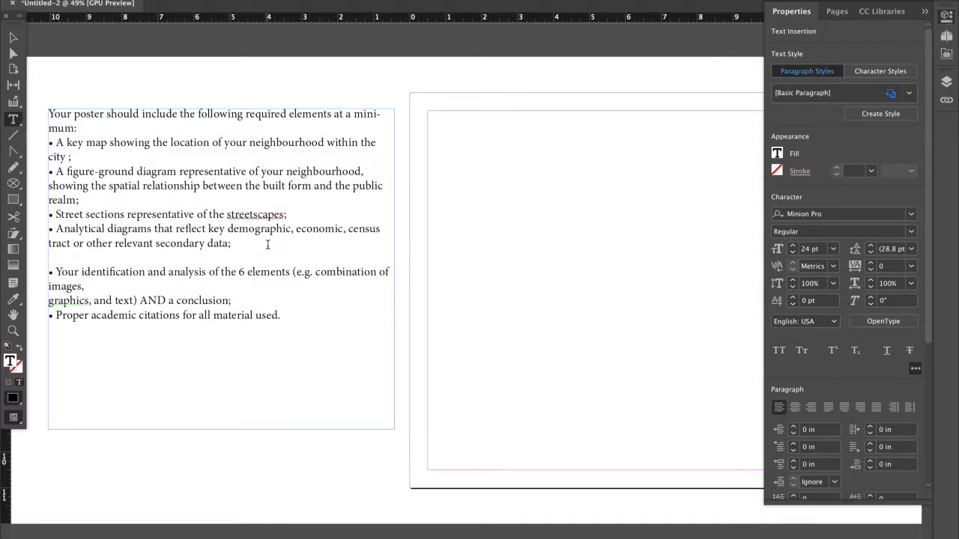
{"action": "key", "text": "BackSpace"}
{"action": "left_click", "coordinate": [54, 300]}
{"action": "key", "text": "Return"}
{"action": "key", "text": "Return"}
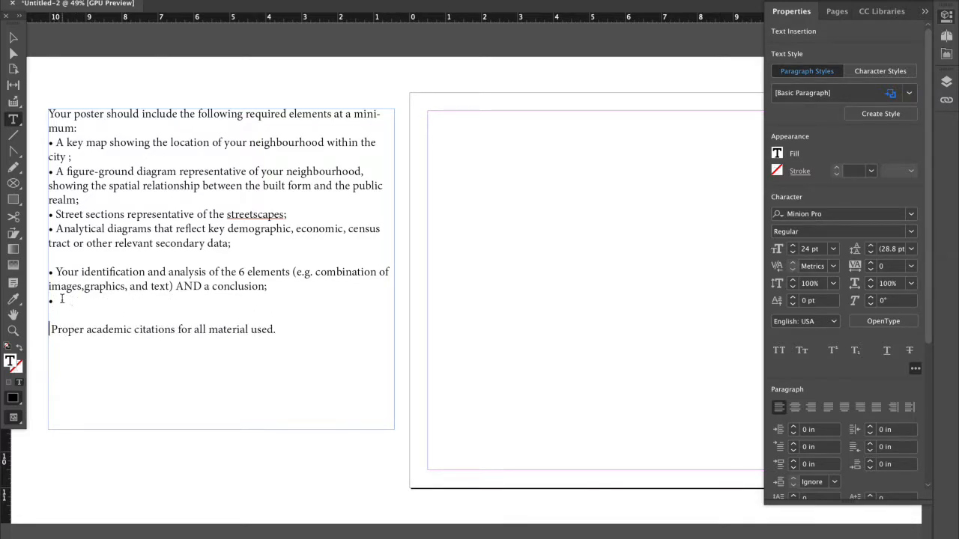
{"action": "key", "text": "BackSpace"}
{"action": "key", "text": "BackSpace"}
Insert a blank line above the "Proper academic citations" bullet.
{"action": "key", "text": "Home"}
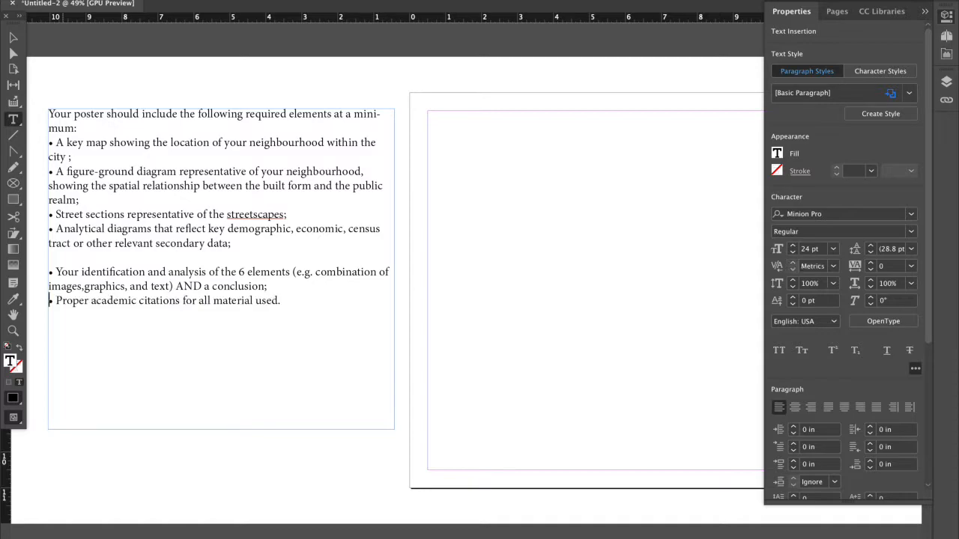
{"action": "key", "text": "Return"}
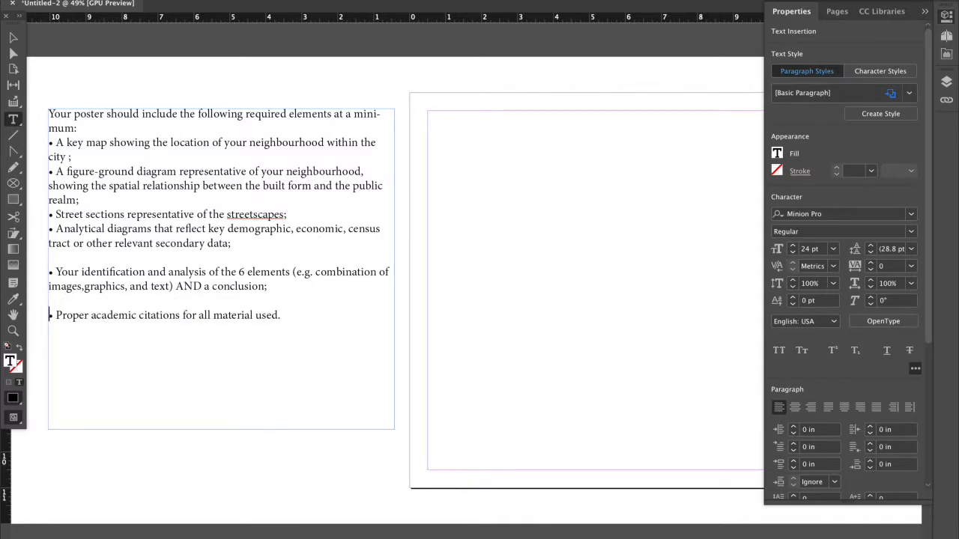
Copy the brief's opening passage, from the 2 key elements paragraph through the 6 key elements paragraph.
{"action": "mouse_move", "coordinate": [287, 533]}
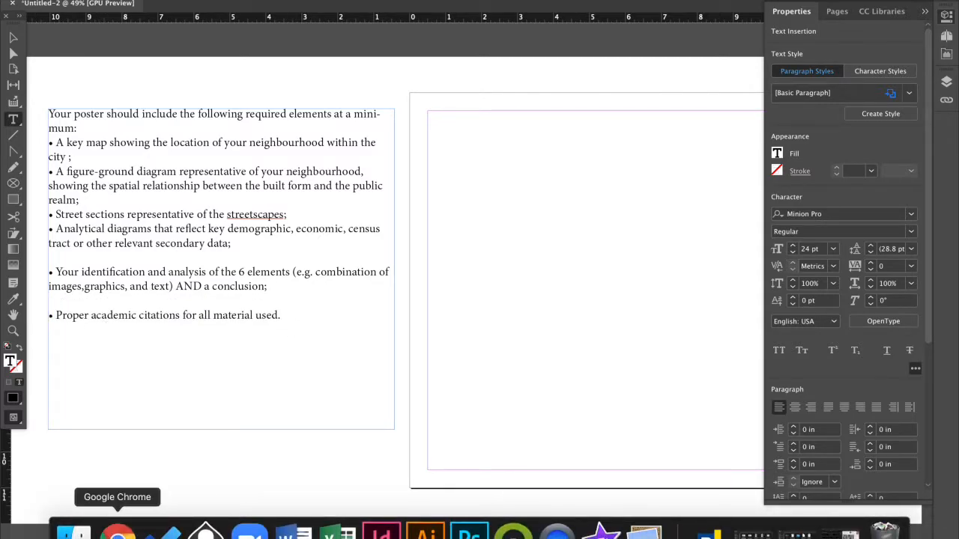
{"action": "left_click", "coordinate": [644, 533]}
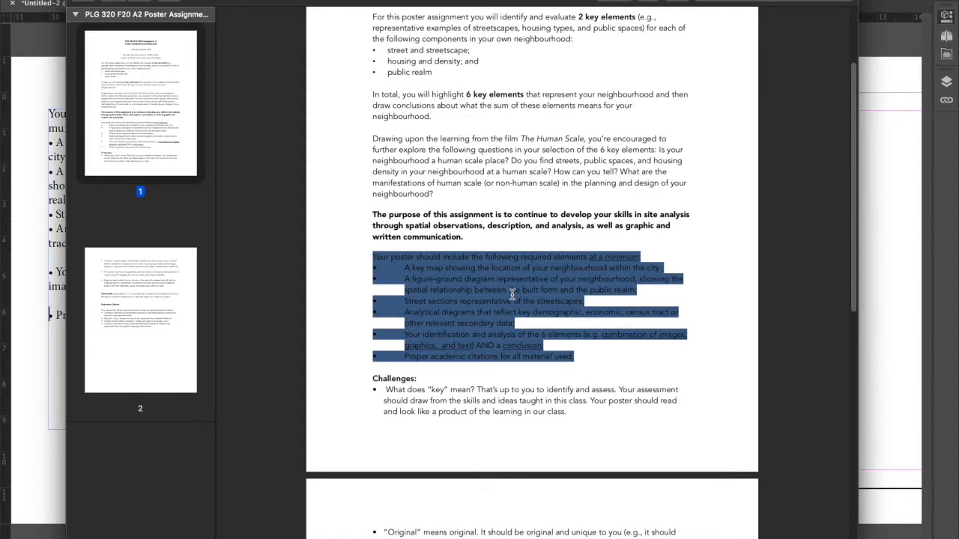
{"action": "scroll", "coordinate": [512, 293], "scroll_direction": "down", "scroll_amount": 5}
{"action": "scroll", "coordinate": [512, 294], "scroll_direction": "up", "scroll_amount": 6}
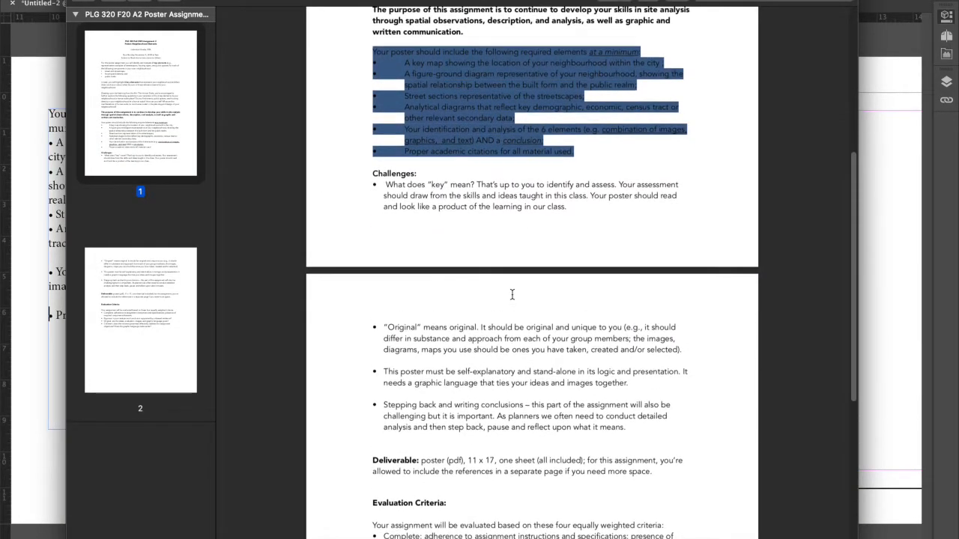
{"action": "scroll", "coordinate": [513, 294], "scroll_direction": "down", "scroll_amount": 10}
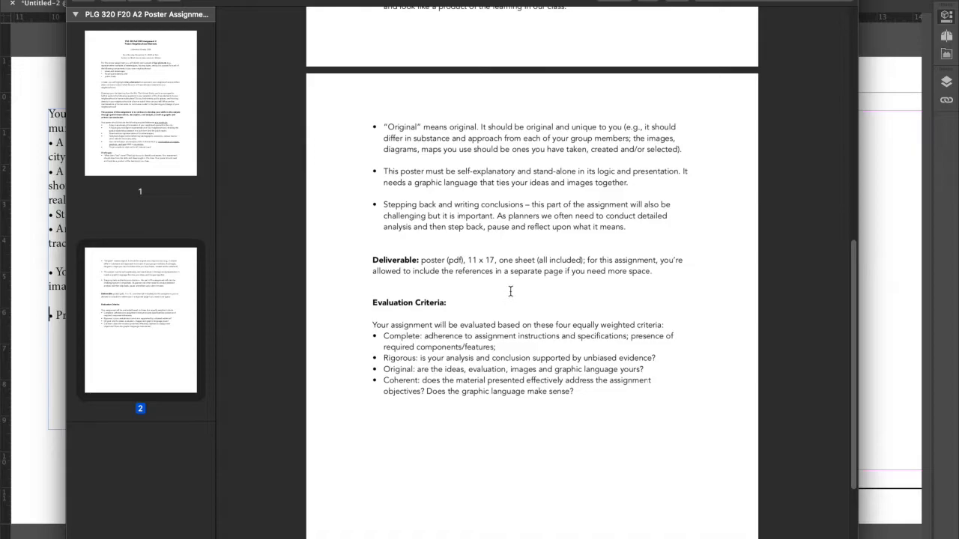
{"action": "scroll", "coordinate": [491, 171], "scroll_direction": "up", "scroll_amount": 15}
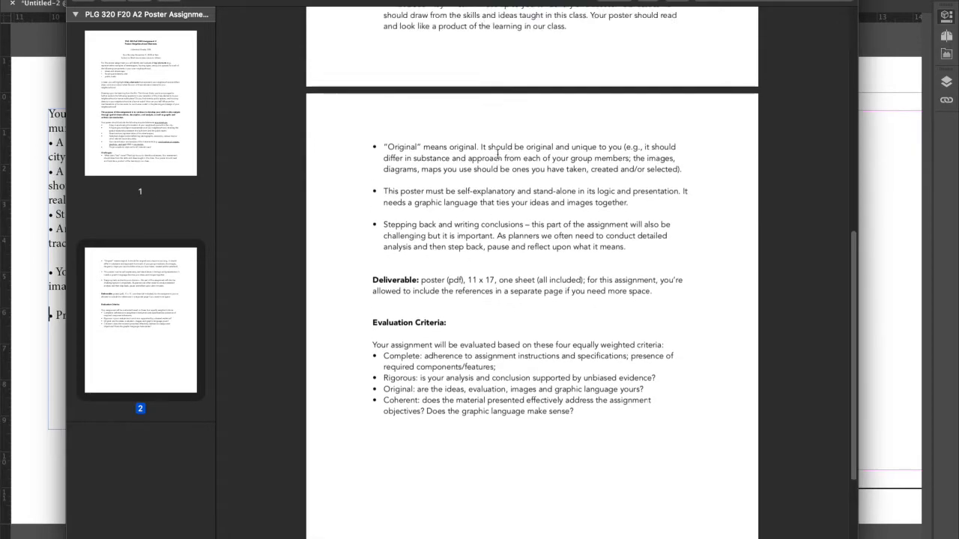
{"action": "scroll", "coordinate": [453, 220], "scroll_direction": "up", "scroll_amount": 3}
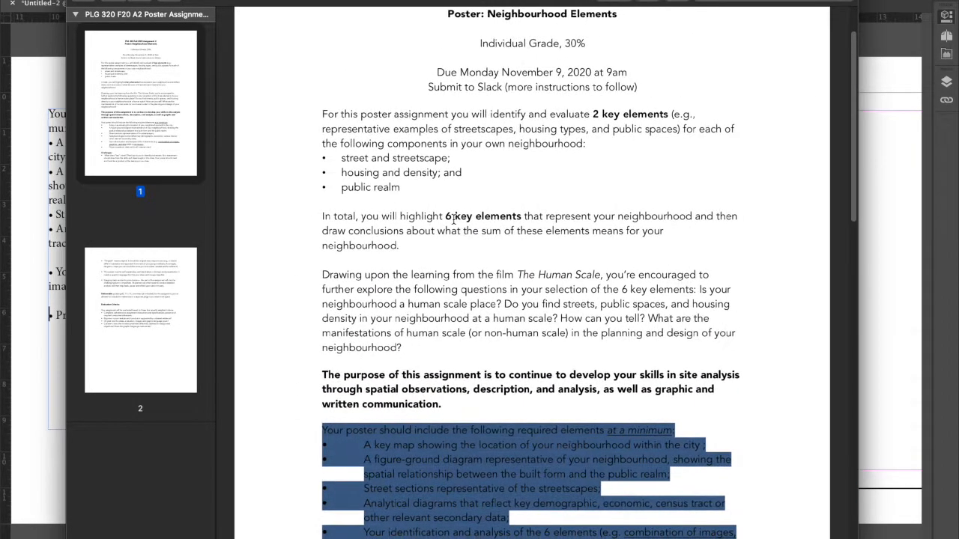
{"action": "scroll", "coordinate": [412, 158], "scroll_direction": "up", "scroll_amount": 1}
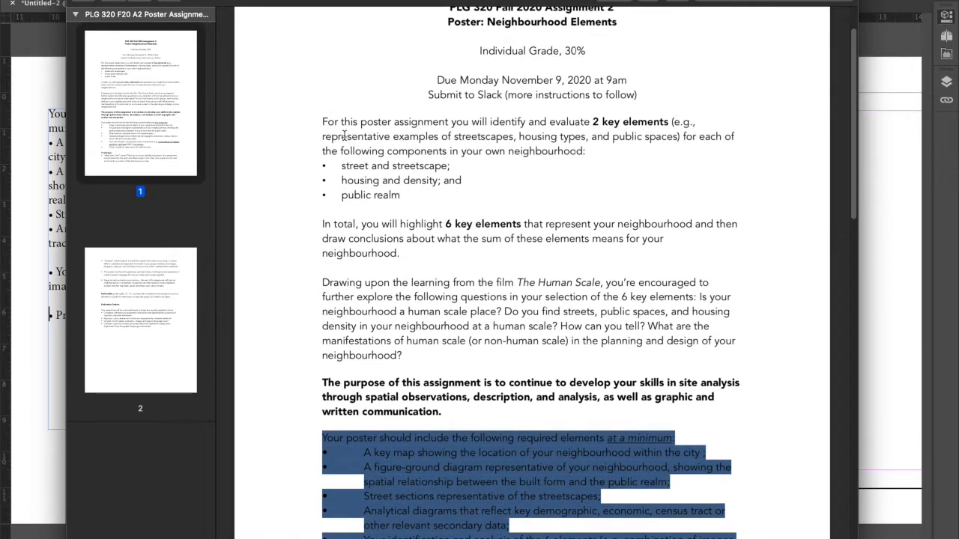
{"action": "left_click_drag", "start_coordinate": [322, 122], "coordinate": [409, 266]}
{"action": "key", "text": "ctrl+c"}
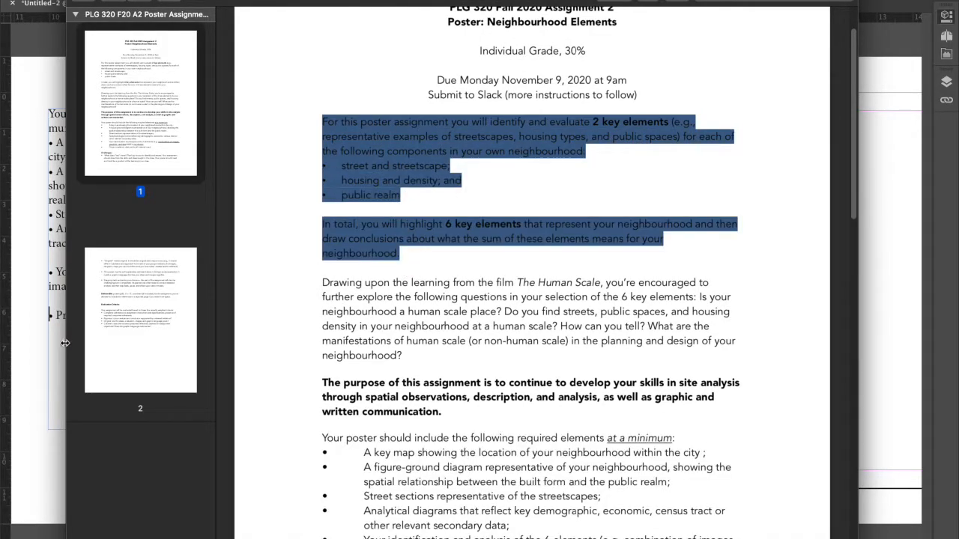
Add blank lines below the 6 elements bullet in the document and paste the copied key elements passage there.
{"action": "left_click", "coordinate": [51, 315]}
{"action": "left_click", "coordinate": [283, 288]}
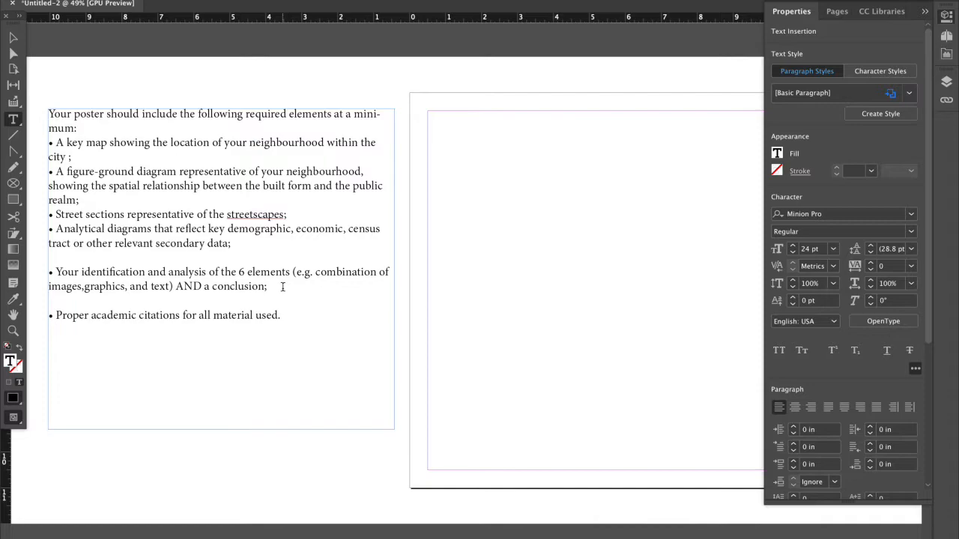
{"action": "key", "text": "Return"}
{"action": "key", "text": "Return"}
{"action": "key", "text": "Up"}
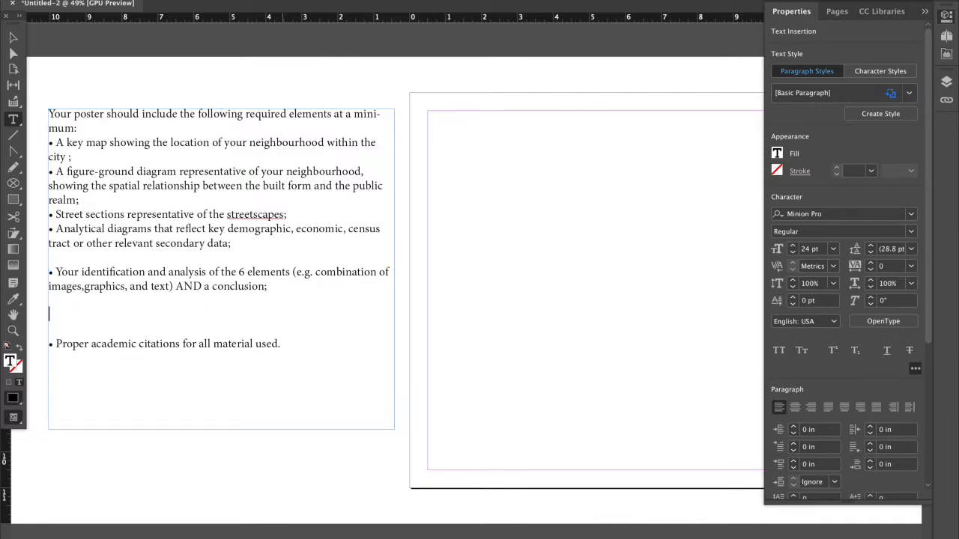
{"action": "key", "text": "ctrl+v"}
Extend the text frame downward to fit all its text and delete the "Proper academic citations" bullet at the end.
{"action": "key", "text": "Escape"}
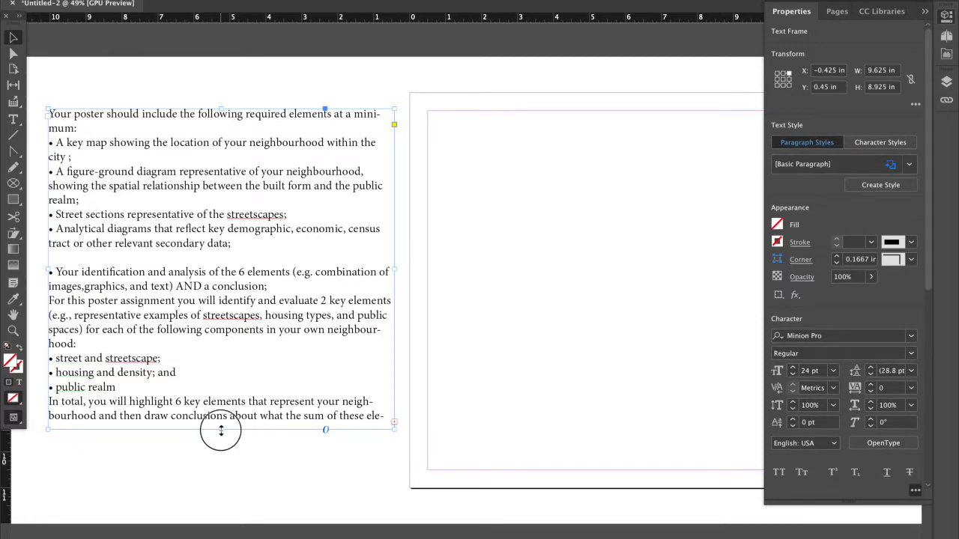
{"action": "left_click_drag", "start_coordinate": [220, 429], "coordinate": [218, 525]}
{"action": "double_click", "coordinate": [235, 485]}
{"action": "left_click_drag", "start_coordinate": [280, 487], "coordinate": [44, 474]}
{"action": "key", "text": "BackSpace"}
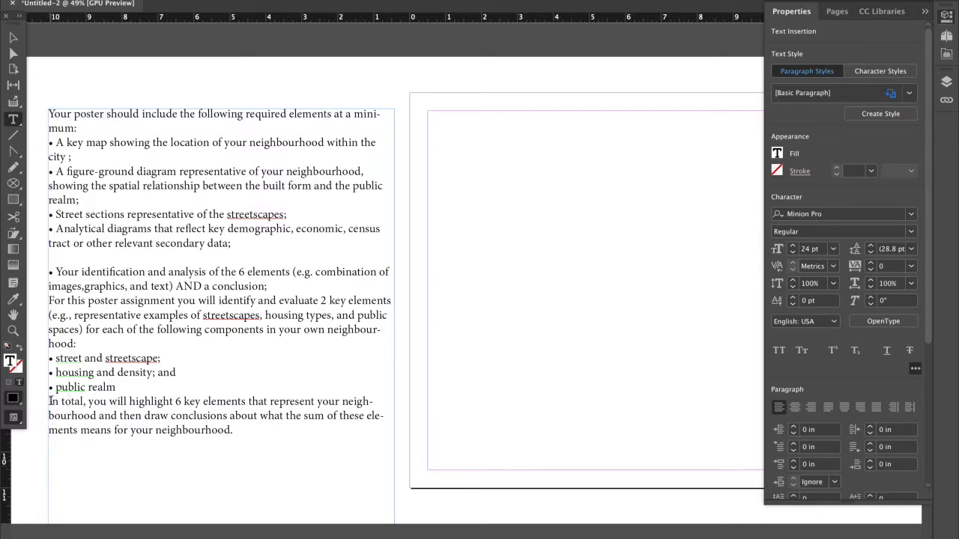
Insert blank lines above the "In total" paragraph and the "For this poster assignment" paragraph.
{"action": "left_click", "coordinate": [50, 402]}
{"action": "key", "text": "Return"}
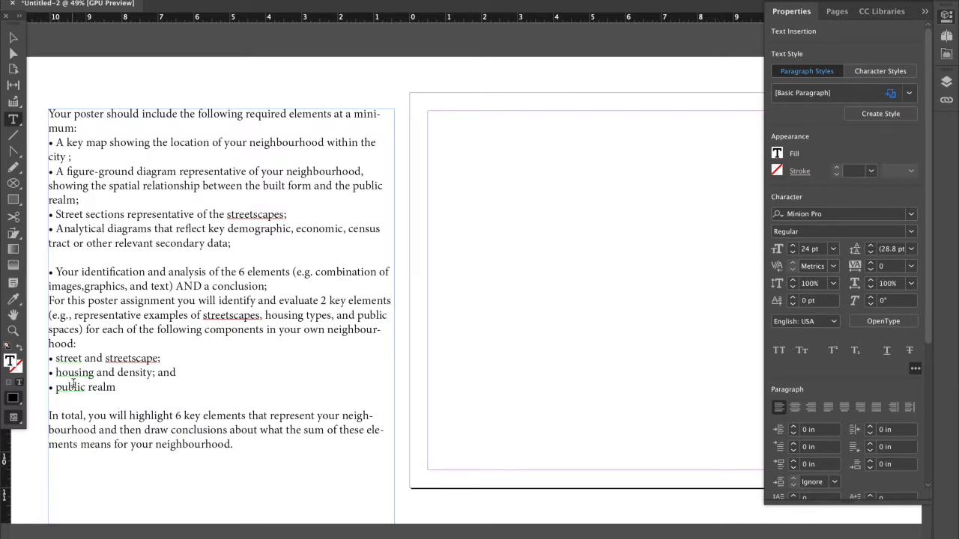
{"action": "left_click", "coordinate": [50, 300]}
{"action": "key", "text": "Return"}
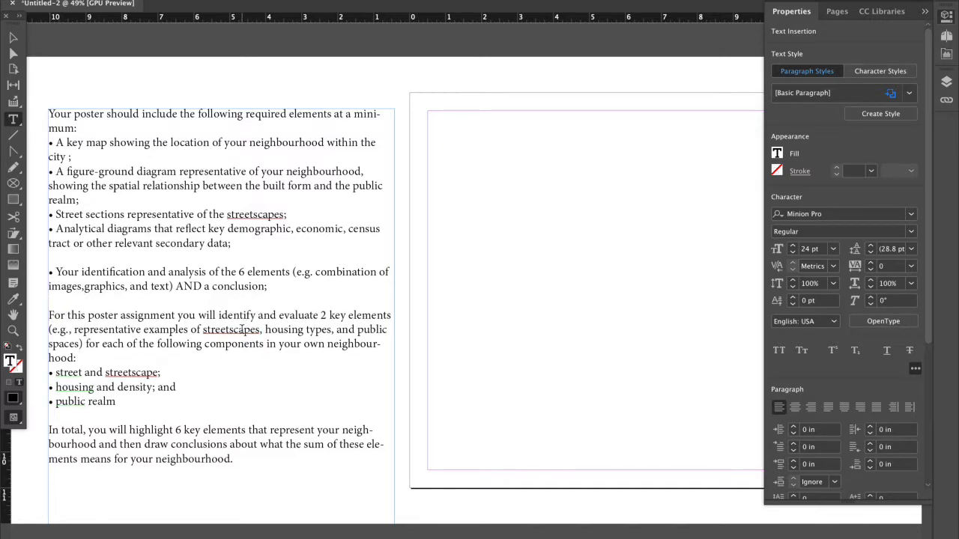
Review the pasted key elements passage, including its list of components and the paragraph about highlighting 6 key elements.
{"action": "left_click_drag", "start_coordinate": [241, 330], "coordinate": [244, 338]}
{"action": "left_click", "coordinate": [245, 340]}
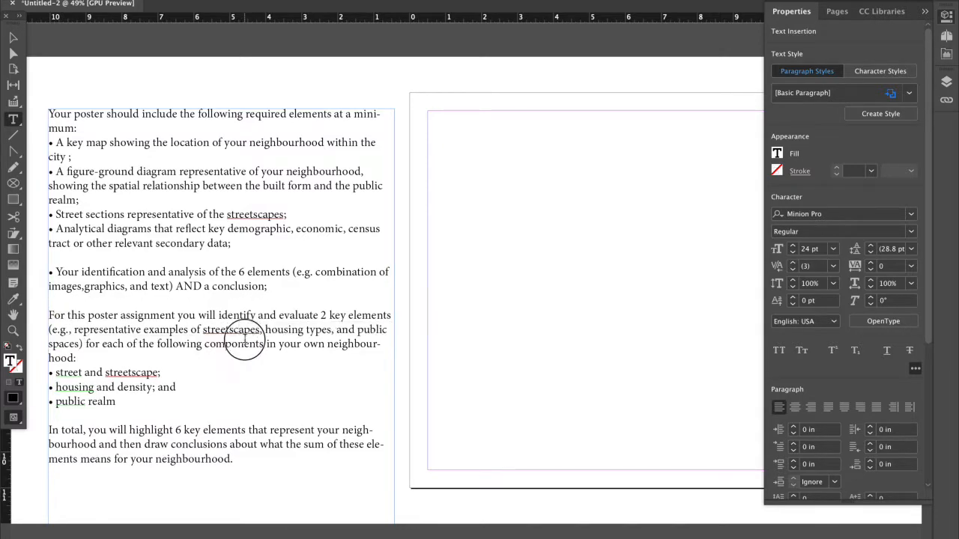
{"action": "left_click_drag", "start_coordinate": [80, 387], "coordinate": [109, 388]}
{"action": "left_click", "coordinate": [105, 387]}
{"action": "left_click", "coordinate": [94, 402]}
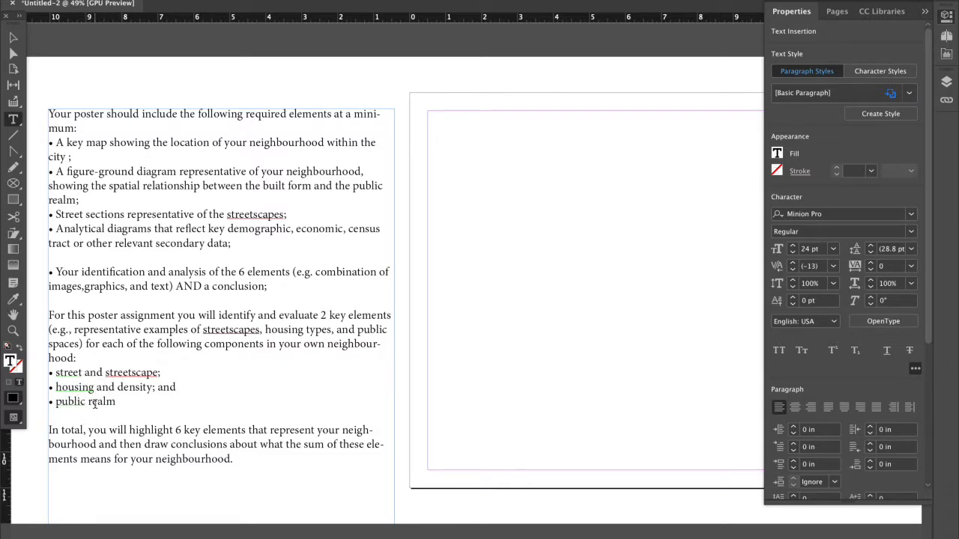
{"action": "left_click", "coordinate": [235, 342]}
{"action": "left_click", "coordinate": [203, 343]}
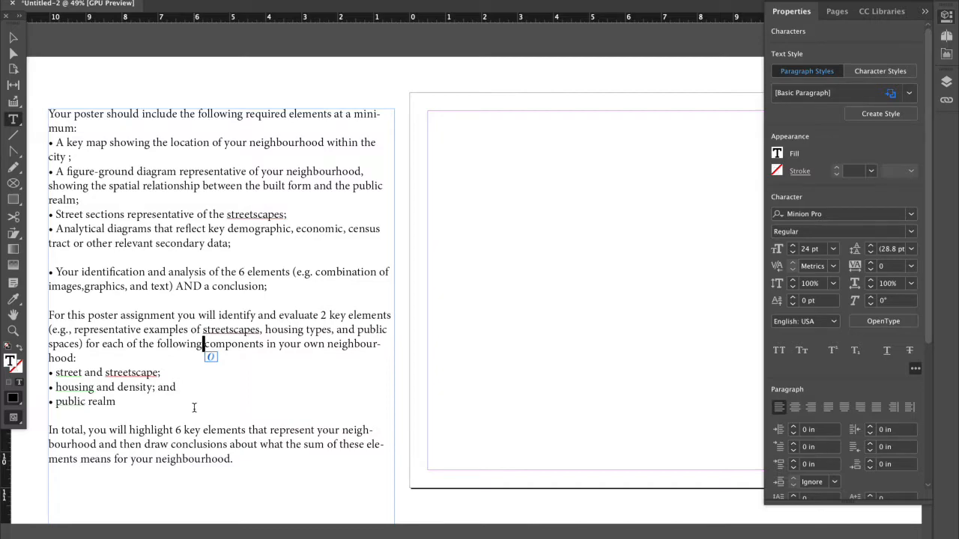
{"action": "scroll", "coordinate": [196, 450], "scroll_direction": "down", "scroll_amount": 5}
{"action": "left_click", "coordinate": [218, 388]}
{"action": "left_click", "coordinate": [225, 376]}
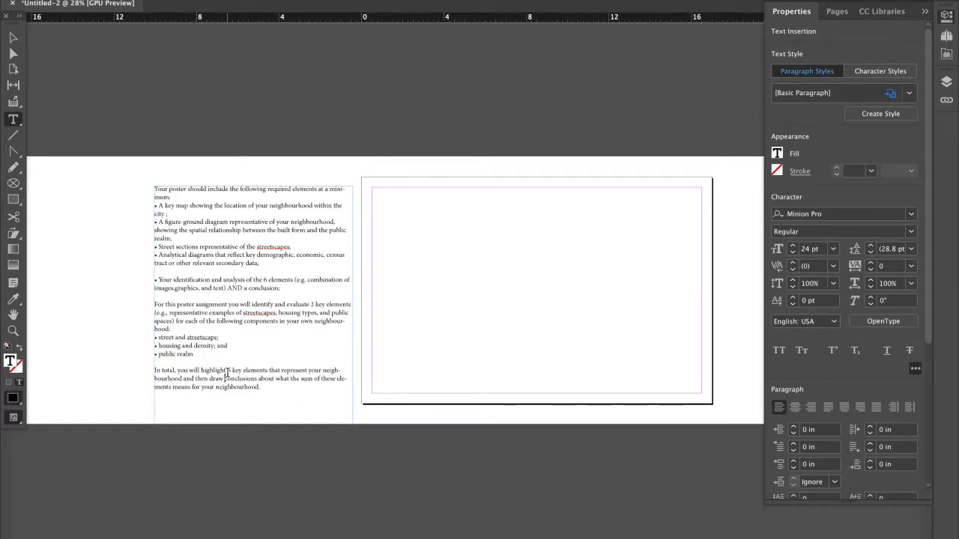
Delete "AND a conclusion;" from the end of the 6 elements bullet.
{"action": "left_click", "coordinate": [230, 287]}
{"action": "left_click_drag", "start_coordinate": [228, 287], "coordinate": [279, 288]}
{"action": "key", "text": "BackSpace"}
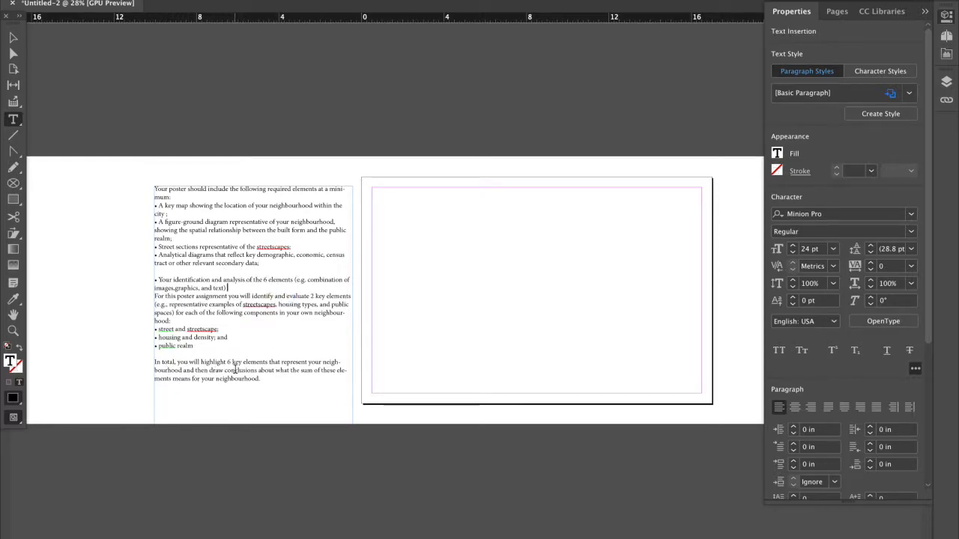
Move "then draw conclusions" and the rest of its sentence below a blank line, starting with a hyphen.
{"action": "left_click", "coordinate": [196, 370]}
{"action": "key", "text": "Return"}
{"action": "key", "text": "Return"}
{"action": "left_click", "coordinate": [156, 387]}
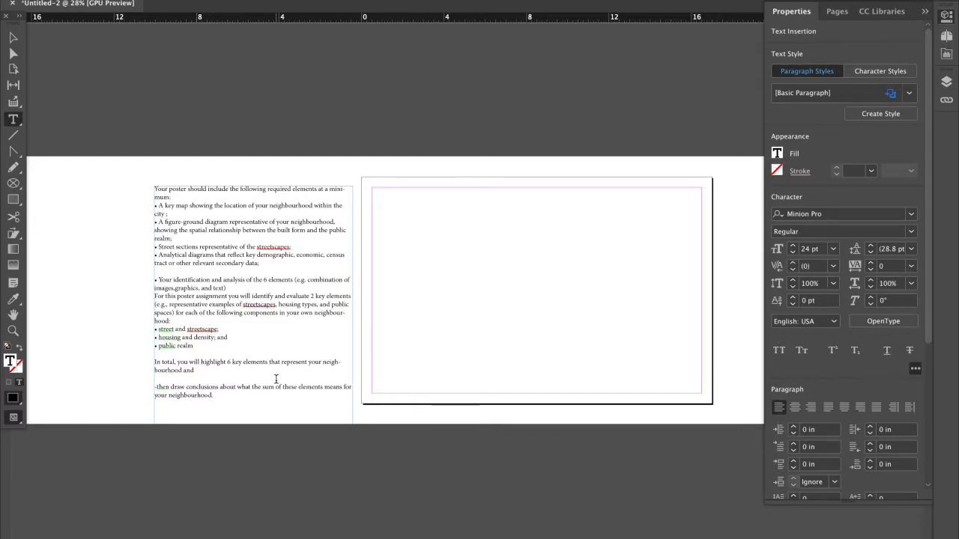
Draw a wide text frame from the page's upper-left margin corner and set its text size to 48 pt.
{"action": "scroll", "coordinate": [472, 235], "scroll_direction": "up", "scroll_amount": 1}
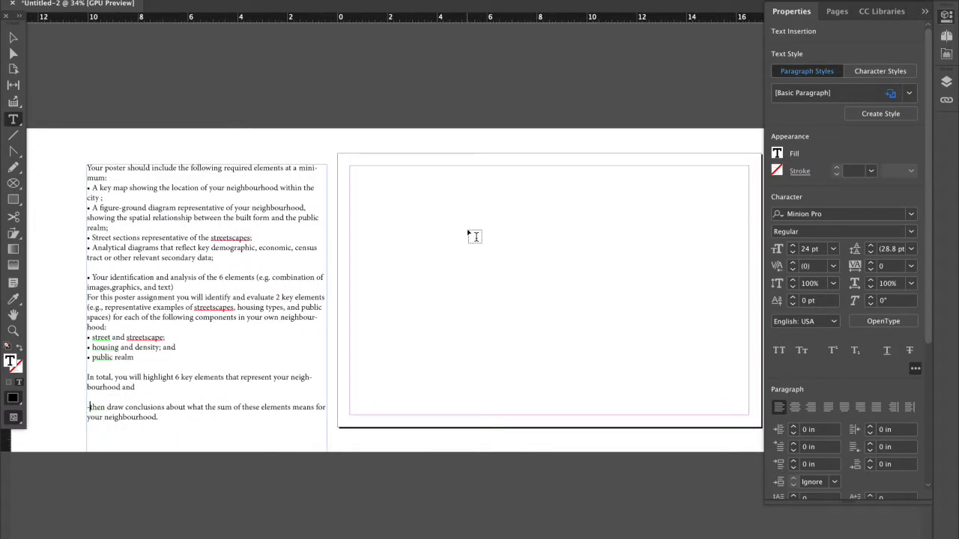
{"action": "left_click", "coordinate": [12, 119]}
{"action": "left_click", "coordinate": [349, 167]}
{"action": "left_click_drag", "start_coordinate": [350, 167], "coordinate": [579, 199]}
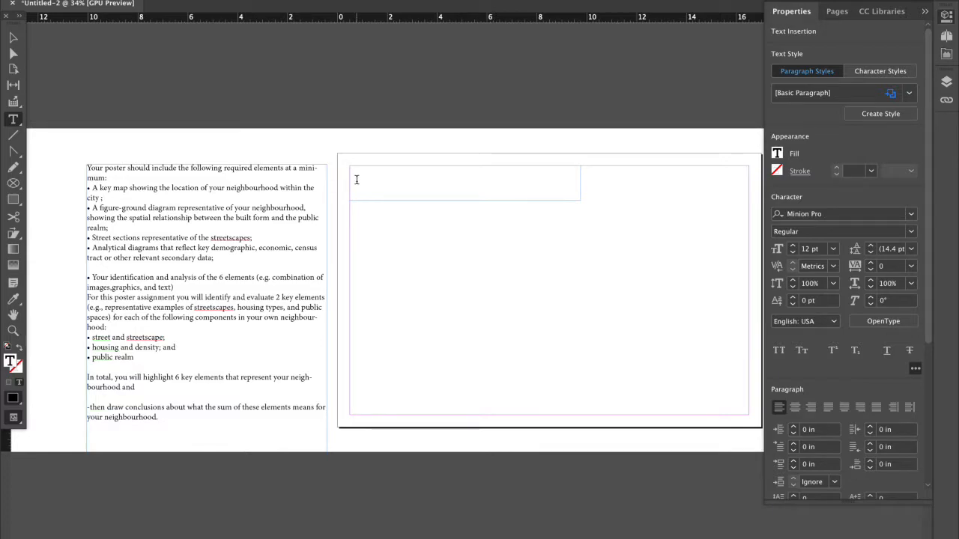
{"action": "left_click", "coordinate": [832, 249]}
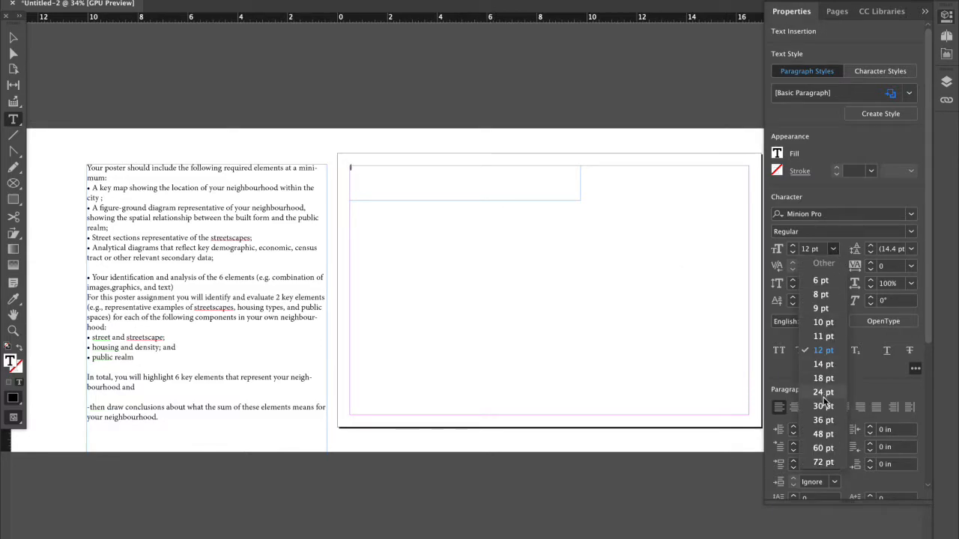
{"action": "left_click", "coordinate": [823, 434]}
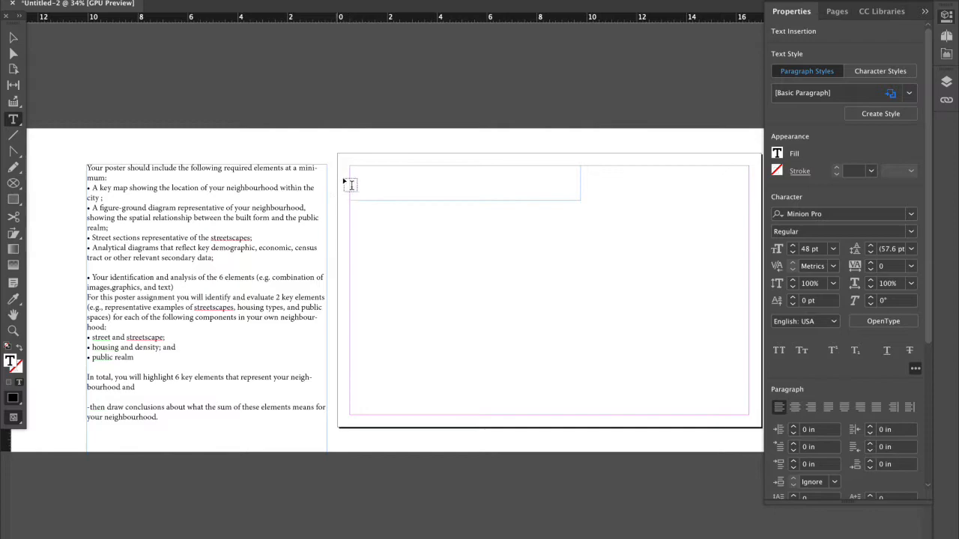
Enter the title "My Neighbourhood" and shrink its text frame closer around the text.
{"action": "type", "text": "My Neigh"}
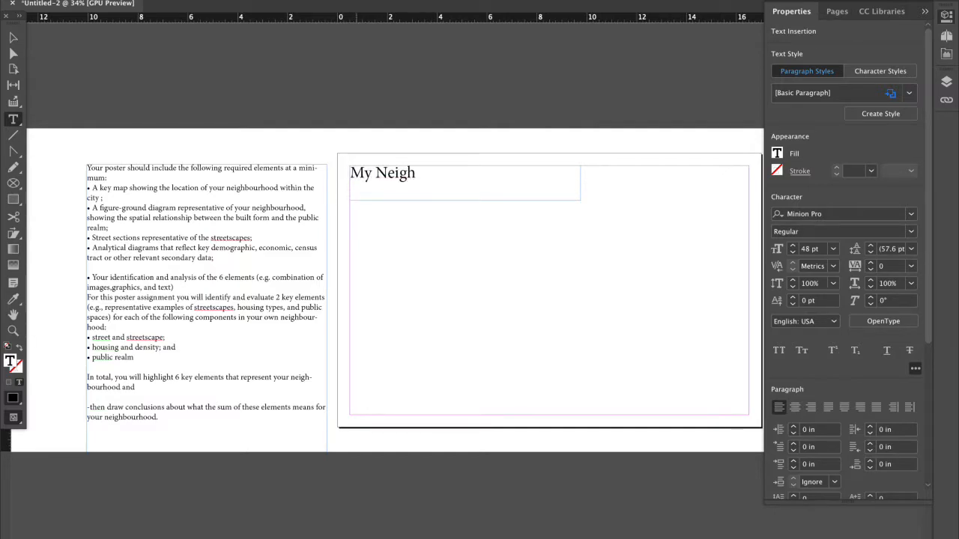
{"action": "type", "text": "bourhood"}
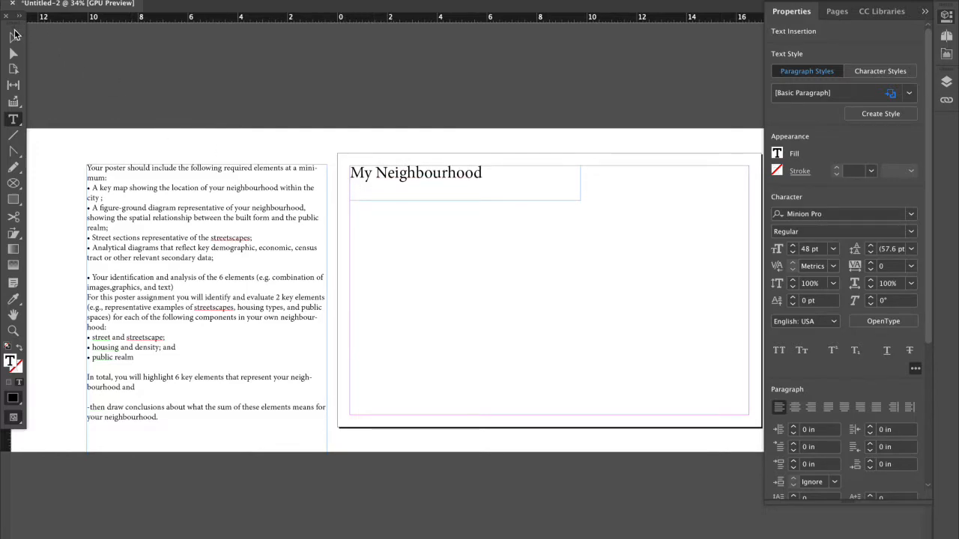
{"action": "key", "text": "Escape"}
{"action": "left_click_drag", "start_coordinate": [579, 201], "coordinate": [515, 185]}
{"action": "left_click", "coordinate": [462, 267]}
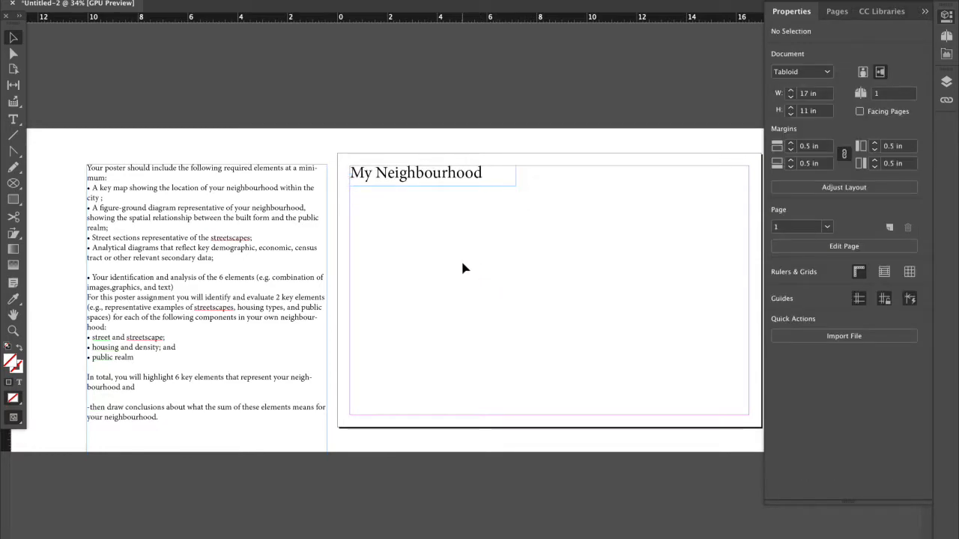
Draw a rectangle about 3.33 in wide and 2.28 in high below the title, against the page's left margin.
{"action": "scroll", "coordinate": [462, 267], "scroll_direction": "left", "scroll_amount": 1}
{"action": "left_click", "coordinate": [15, 201]}
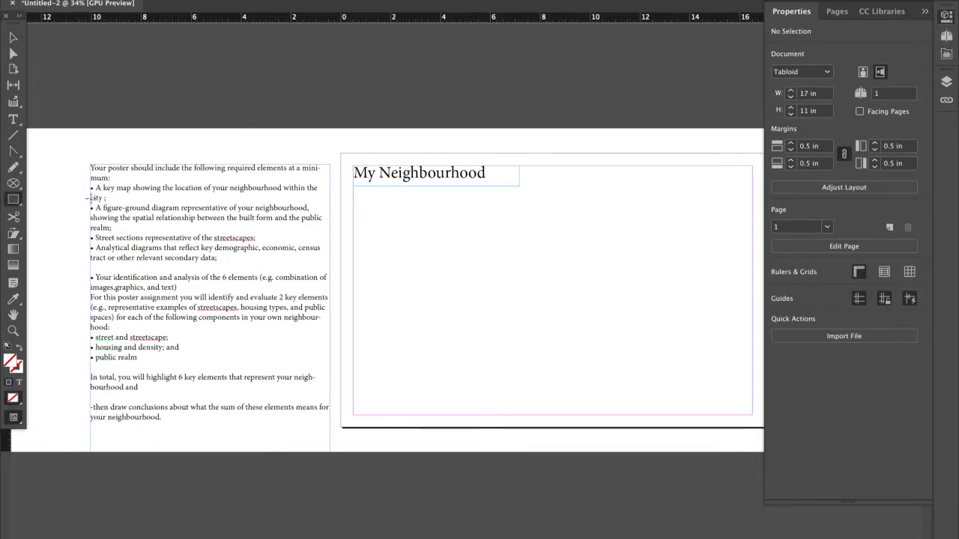
{"action": "scroll", "coordinate": [385, 178], "scroll_direction": "up", "scroll_amount": 1}
{"action": "scroll", "coordinate": [384, 179], "scroll_direction": "left", "scroll_amount": 4}
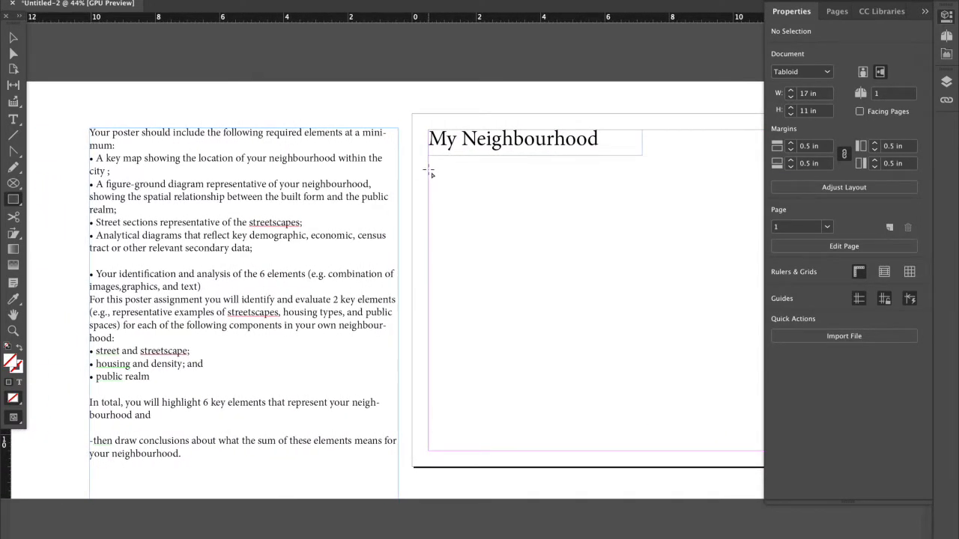
{"action": "left_click_drag", "start_coordinate": [457, 175], "coordinate": [535, 242]}
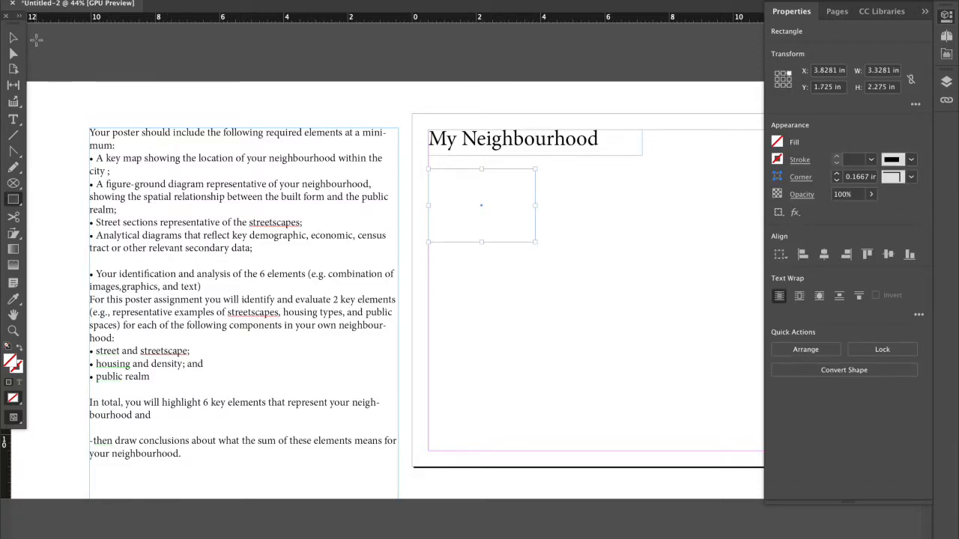
Copy the words "key map" from the first checklist bullet and paste them as a separate text frame inside the rectangle.
{"action": "left_click", "coordinate": [13, 37]}
{"action": "double_click", "coordinate": [140, 158]}
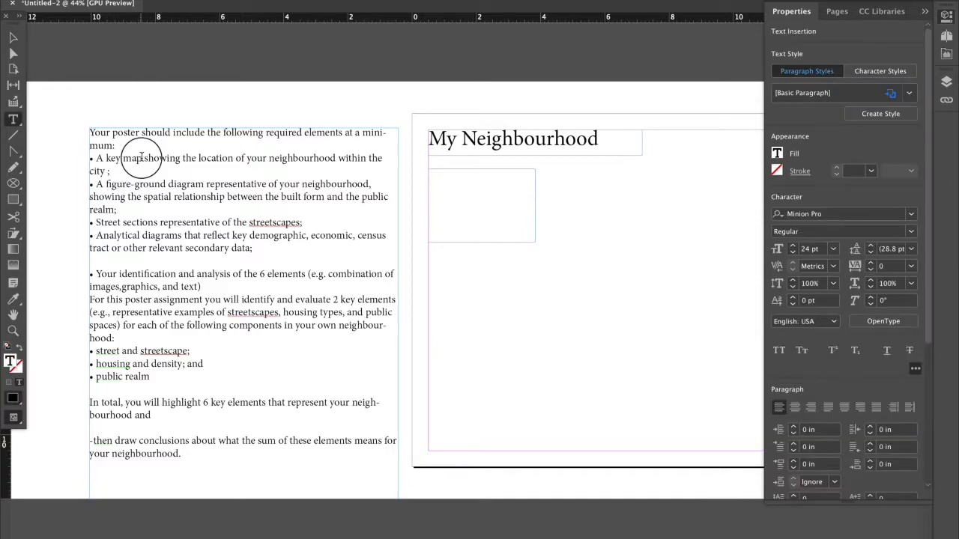
{"action": "left_click_drag", "start_coordinate": [140, 158], "coordinate": [105, 158]}
{"action": "key", "text": "Escape"}
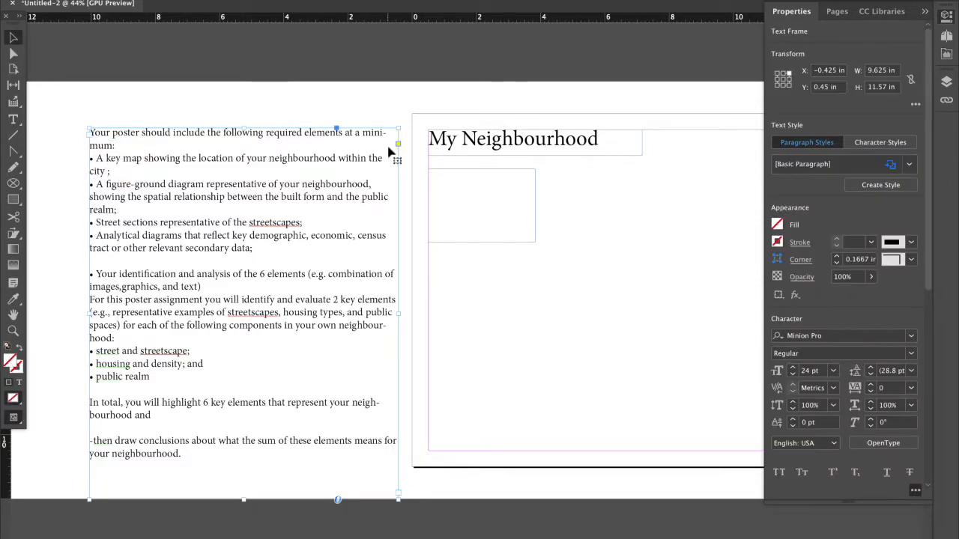
{"action": "key", "text": "ctrl+v"}
{"action": "left_click_drag", "start_coordinate": [482, 305], "coordinate": [531, 242]}
Delete the rectangle and fit the key map frame against the left margin below the title, about 3.33 by 2.15 in.
{"action": "left_click", "coordinate": [517, 168]}
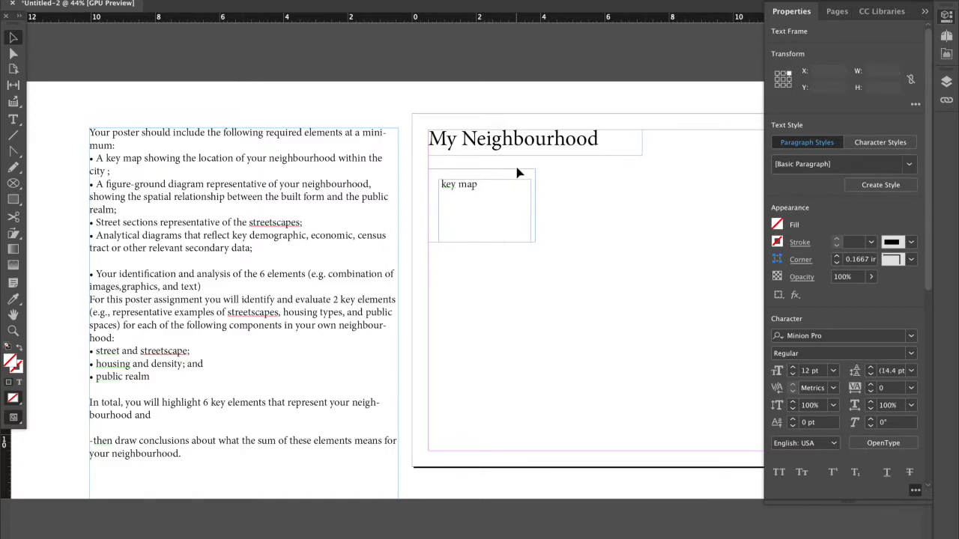
{"action": "left_click", "coordinate": [519, 169]}
{"action": "key", "text": "Delete"}
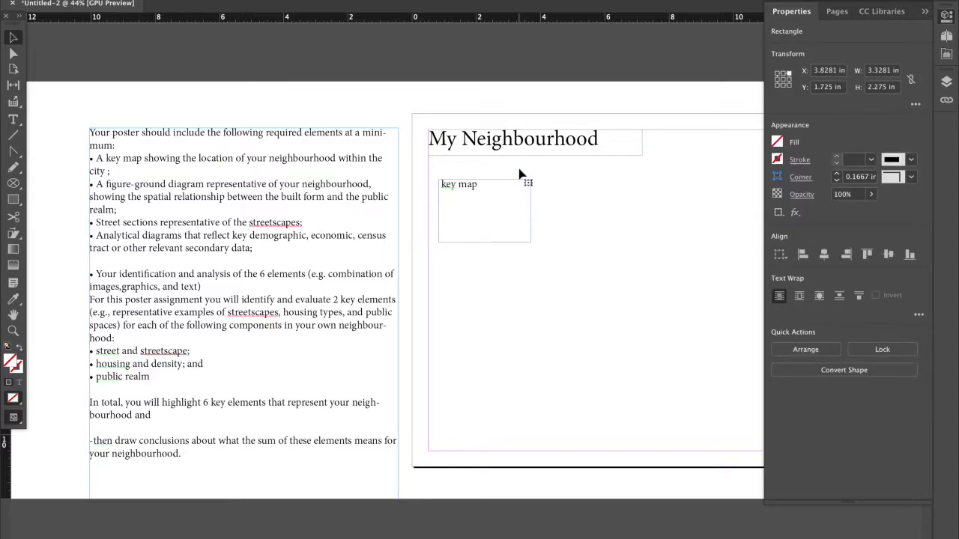
{"action": "left_click_drag", "start_coordinate": [510, 180], "coordinate": [498, 170]}
{"action": "left_click_drag", "start_coordinate": [520, 227], "coordinate": [537, 234]}
{"action": "left_click", "coordinate": [559, 245]}
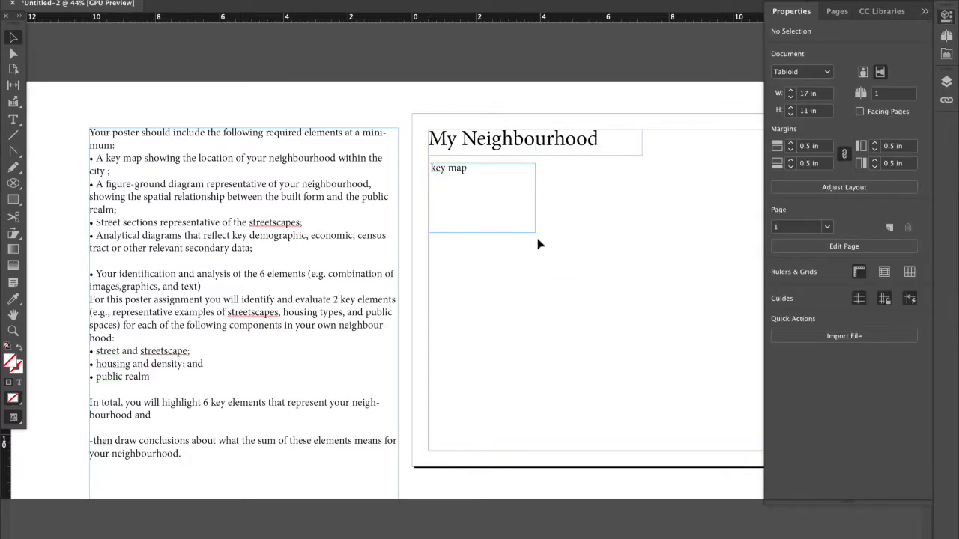
Duplicate the key map frame, place the copy to its right and narrow it to about 3.08 in wide.
{"action": "left_click", "coordinate": [459, 174]}
{"action": "key", "text": "c"}
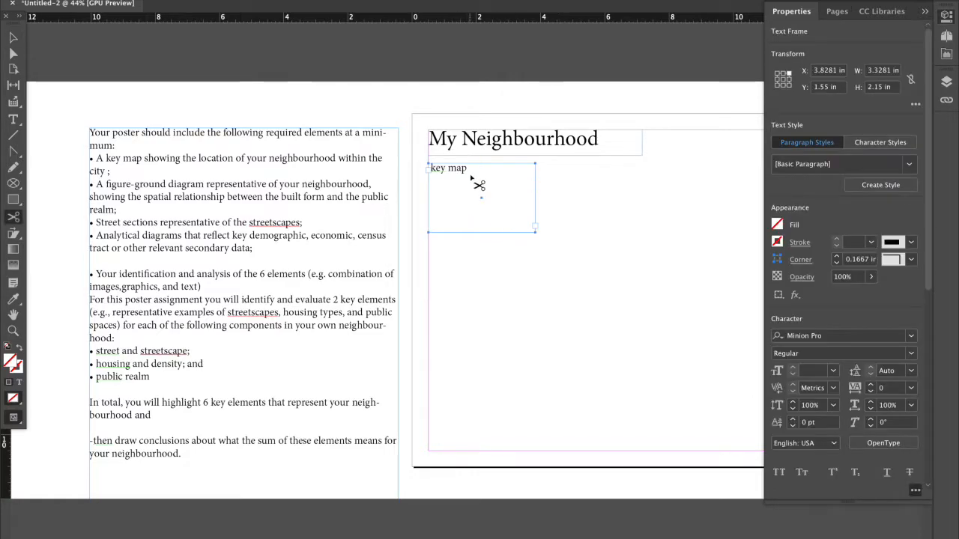
{"action": "left_click", "coordinate": [10, 34]}
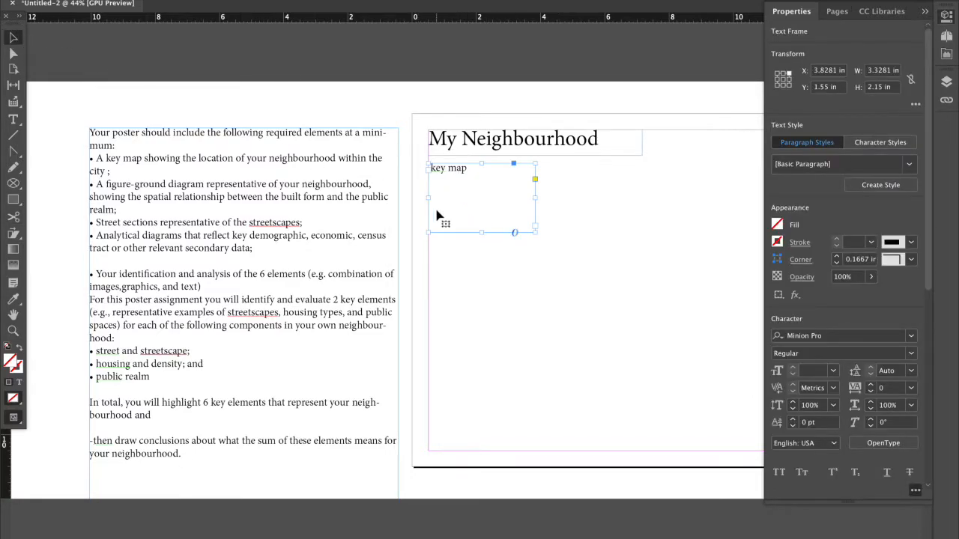
{"action": "key", "text": "super+c"}
{"action": "key", "text": "super+v"}
{"action": "left_click_drag", "start_coordinate": [477, 259], "coordinate": [599, 169]}
{"action": "left_click_drag", "start_coordinate": [536, 201], "coordinate": [518, 173]}
Replace the duplicated frame's text with "figure ground".
{"action": "double_click", "coordinate": [573, 182]}
{"action": "type", "text": "figure"}
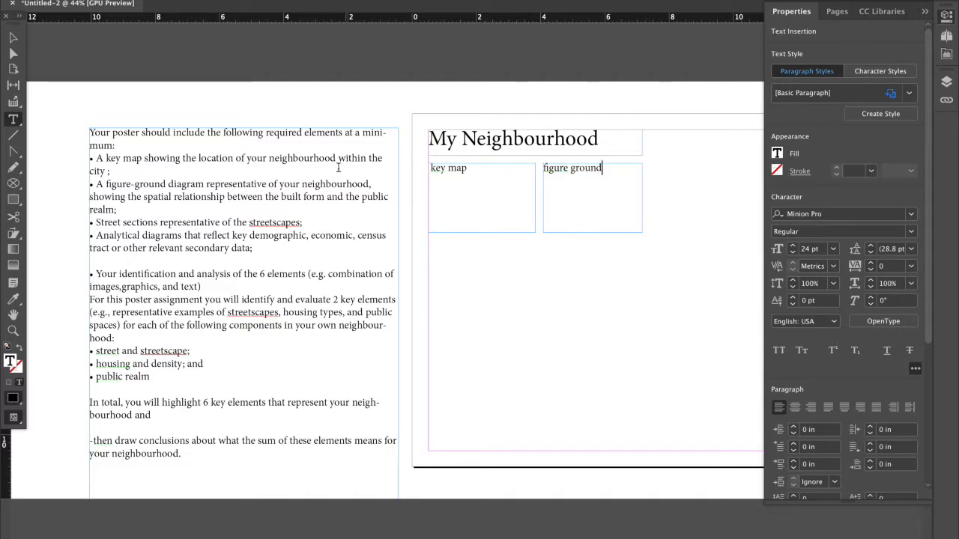
{"action": "left_click", "coordinate": [13, 37]}
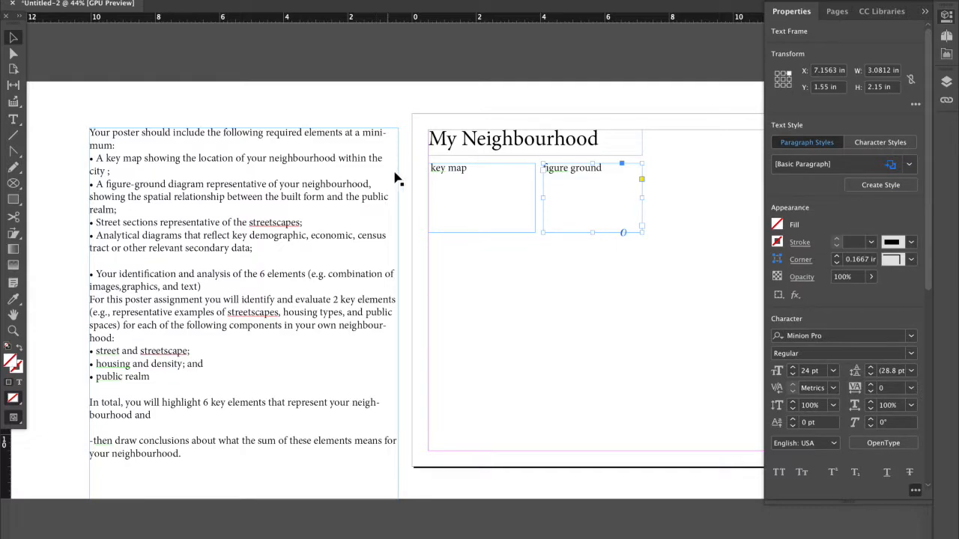
Set the "key map" label's text size to 12 pt.
{"action": "left_click", "coordinate": [442, 171]}
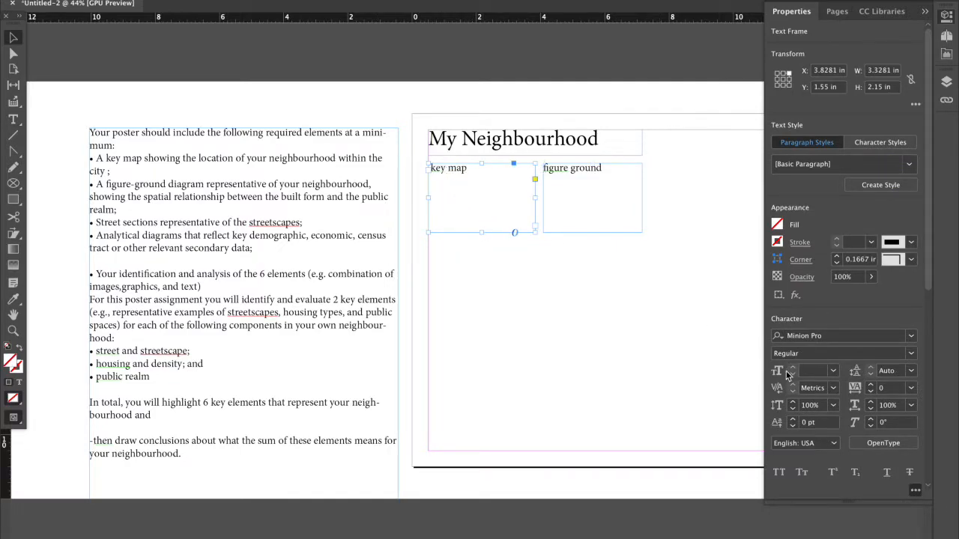
{"action": "double_click", "coordinate": [484, 171]}
{"action": "triple_click", "coordinate": [484, 171]}
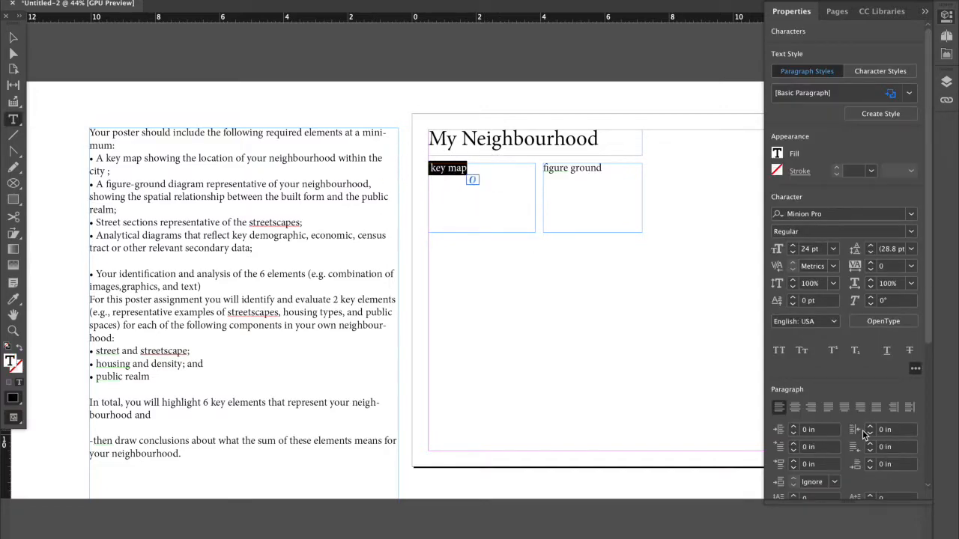
{"action": "left_click", "coordinate": [833, 250]}
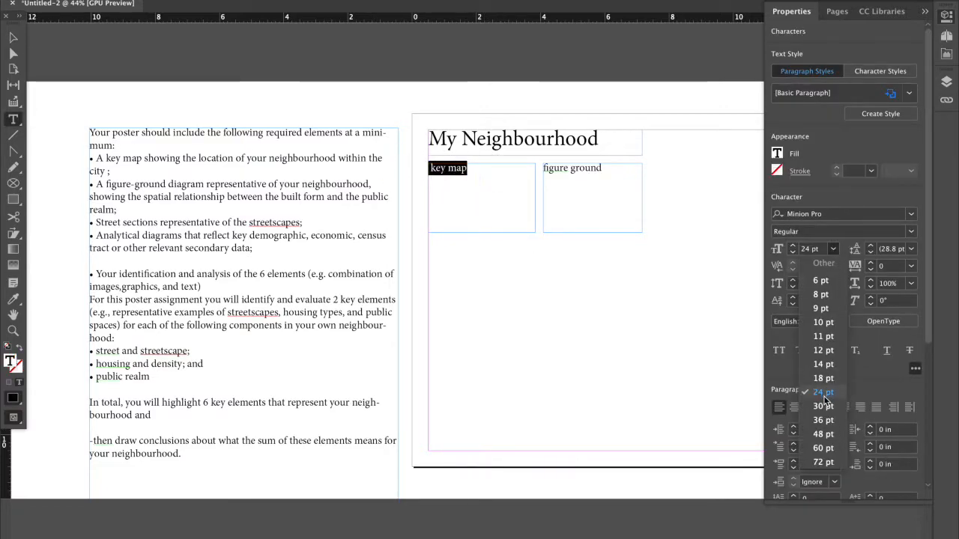
{"action": "left_click", "coordinate": [823, 350]}
{"action": "left_click", "coordinate": [496, 178]}
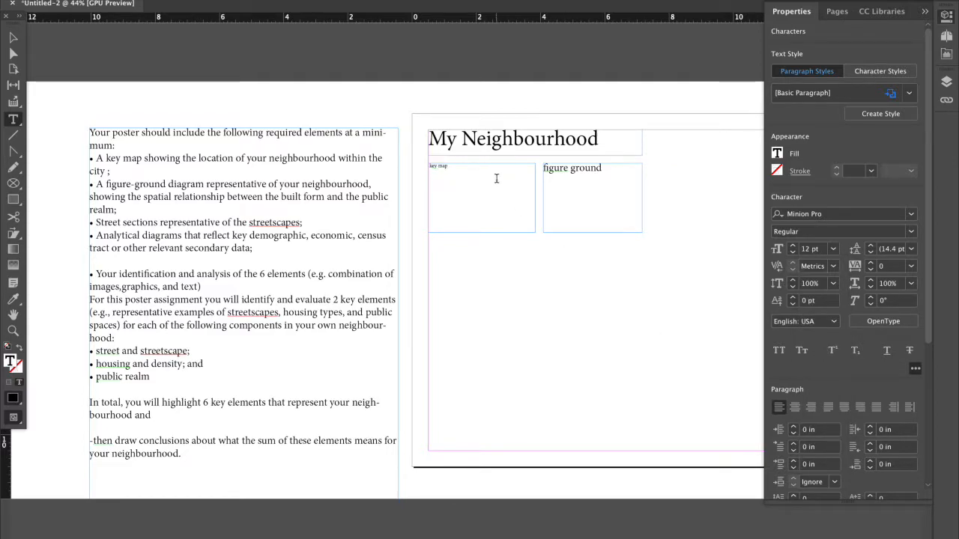
Inspect the resized "key map" label up close and compare the page layout with the requirements checklist.
{"action": "scroll", "coordinate": [496, 178], "scroll_direction": "right", "scroll_amount": 5}
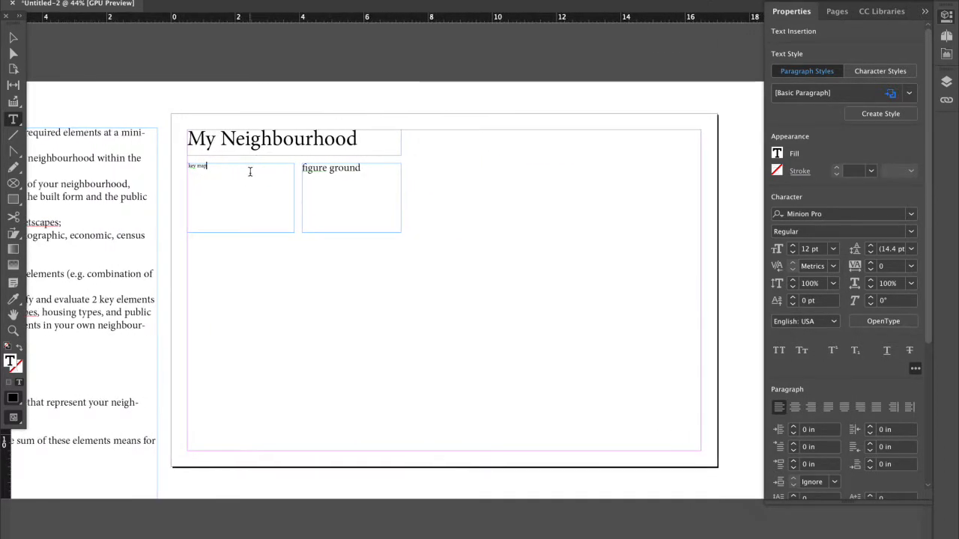
{"action": "scroll", "coordinate": [190, 176], "scroll_direction": "up", "scroll_amount": 5}
{"action": "double_click", "coordinate": [134, 124]}
{"action": "left_click_drag", "start_coordinate": [134, 124], "coordinate": [107, 122]}
{"action": "left_click", "coordinate": [125, 126]}
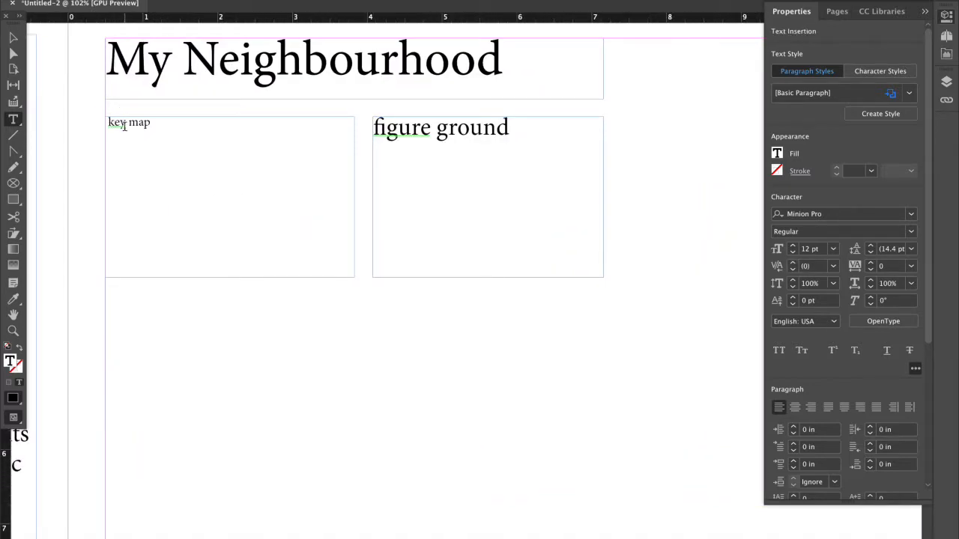
{"action": "scroll", "coordinate": [125, 126], "scroll_direction": "down", "scroll_amount": 4}
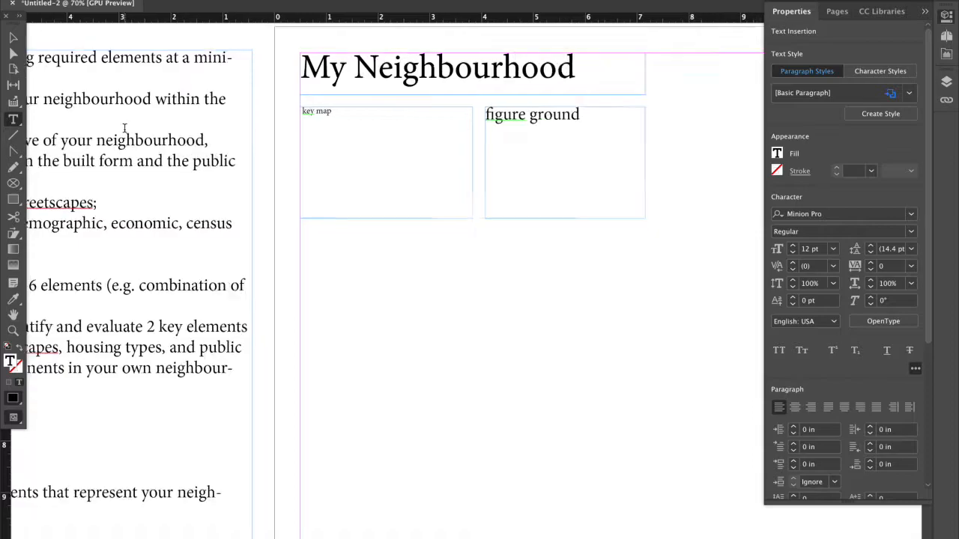
{"action": "scroll", "coordinate": [125, 128], "scroll_direction": "left", "scroll_amount": 2}
{"action": "left_click", "coordinate": [13, 37]}
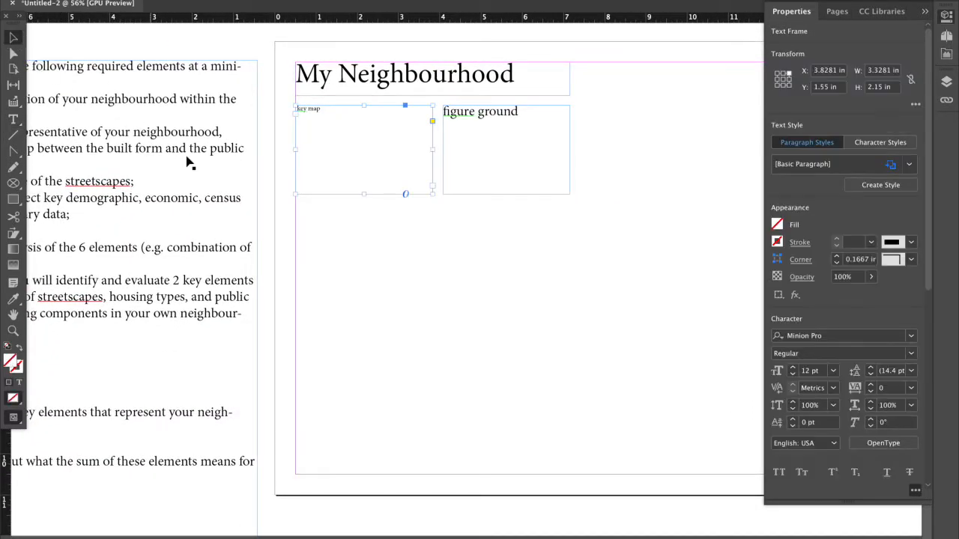
{"action": "scroll", "coordinate": [188, 160], "scroll_direction": "down", "scroll_amount": 2}
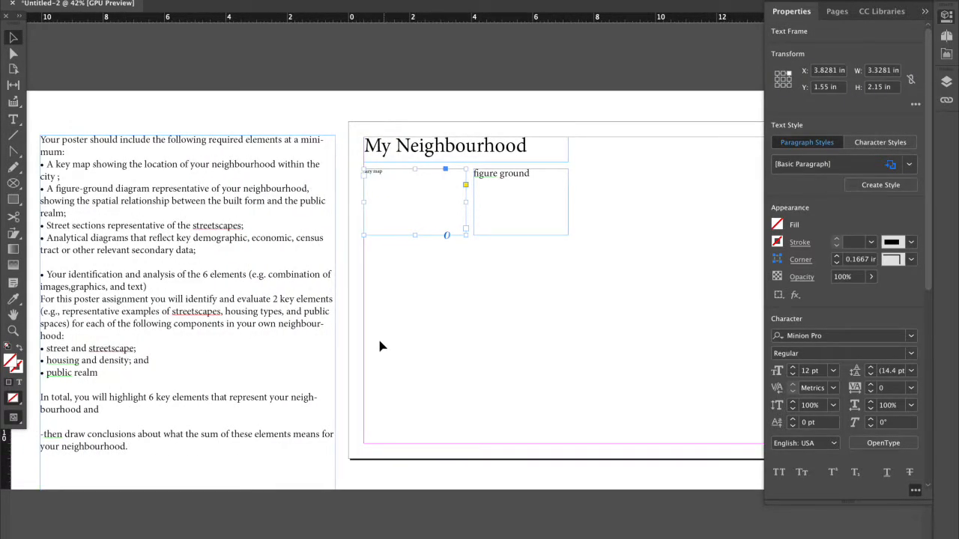
{"action": "scroll", "coordinate": [379, 346], "scroll_direction": "left", "scroll_amount": 1}
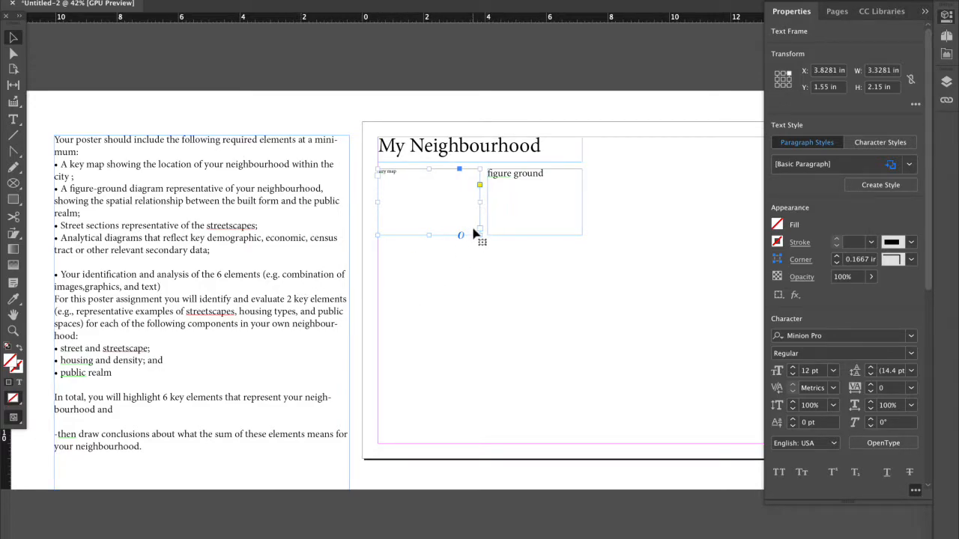
{"action": "scroll", "coordinate": [190, 235], "scroll_direction": "left", "scroll_amount": 1}
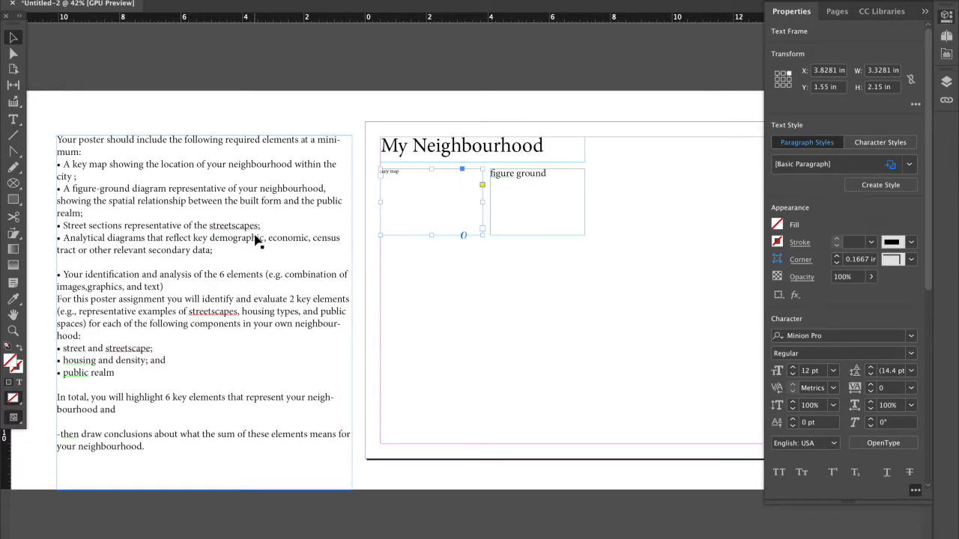
Review the figure-ground diagram requirement in the checklist against the "figure ground" frame on the poster.
{"action": "scroll", "coordinate": [254, 238], "scroll_direction": "left", "scroll_amount": 1}
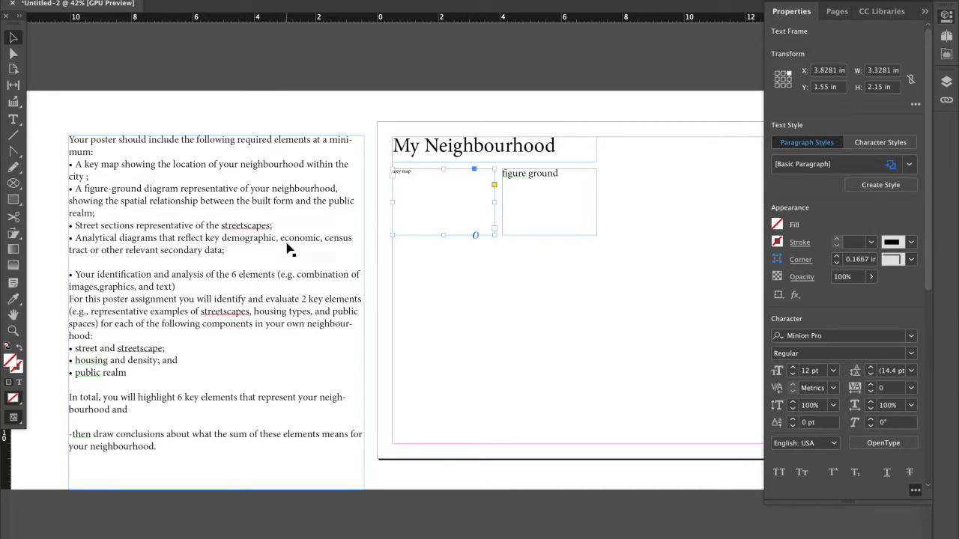
{"action": "left_click", "coordinate": [247, 225]}
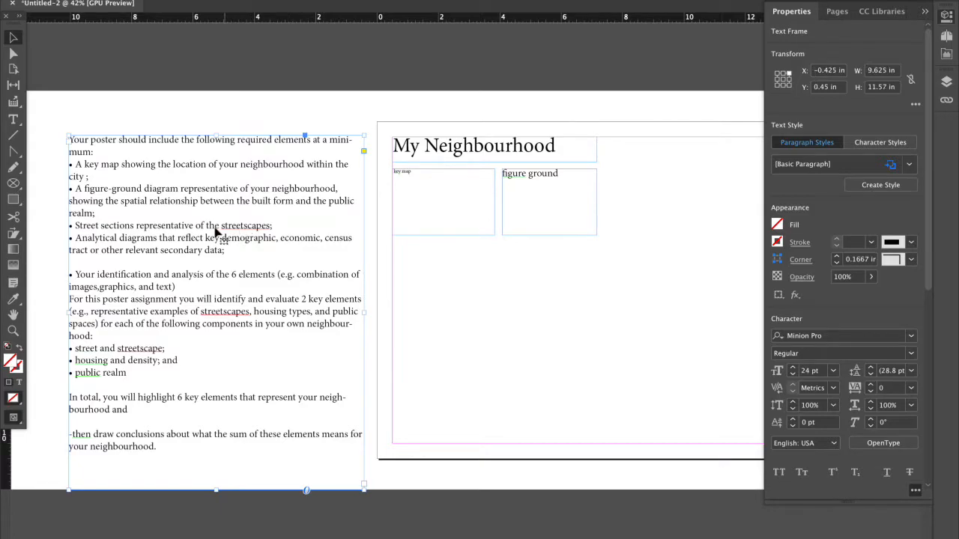
{"action": "double_click", "coordinate": [153, 188]}
{"action": "left_click_drag", "start_coordinate": [179, 188], "coordinate": [85, 189]}
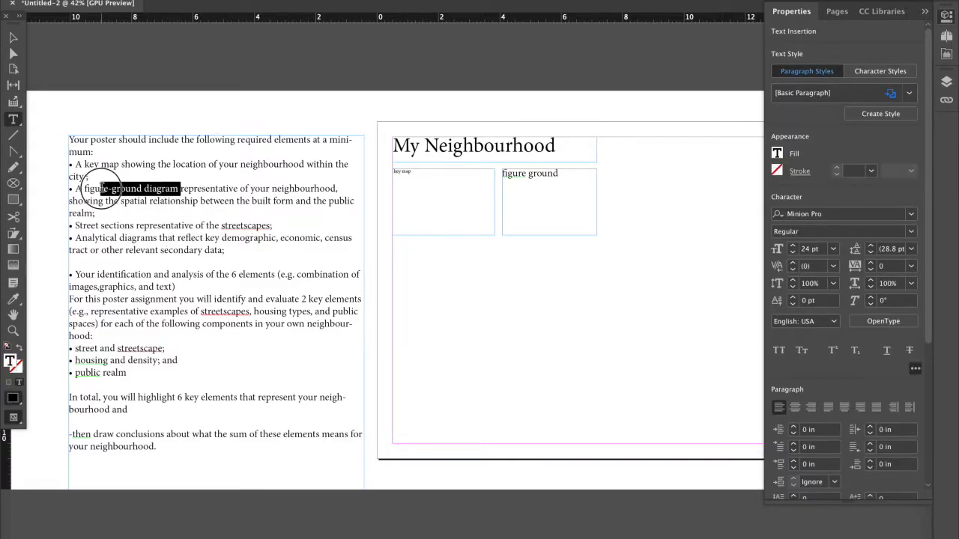
{"action": "left_click", "coordinate": [522, 176]}
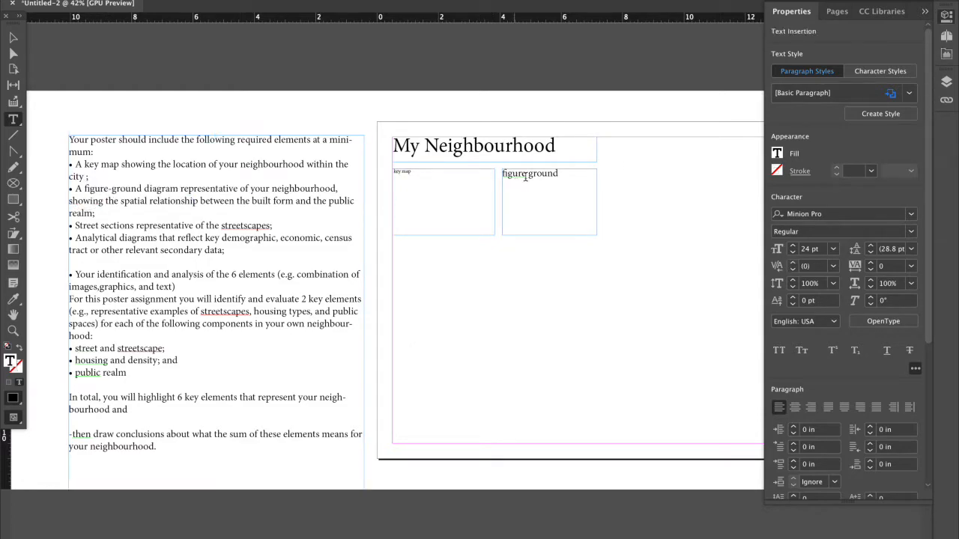
Duplicate the key map frame and place the copy below the original, aligned with the page's left margin.
{"action": "left_click", "coordinate": [13, 37]}
{"action": "left_click", "coordinate": [481, 178]}
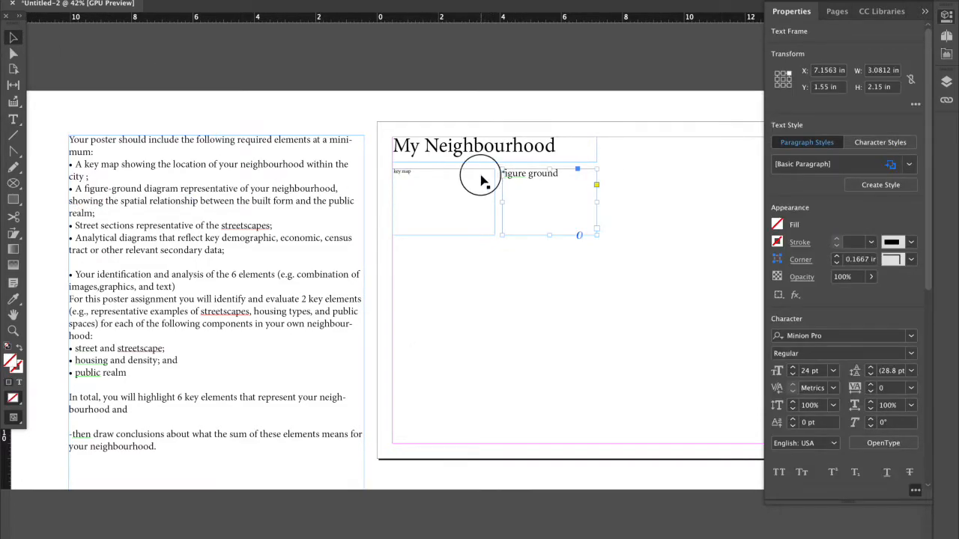
{"action": "key", "text": "super+c"}
{"action": "key", "text": "super+v"}
{"action": "left_click_drag", "start_coordinate": [468, 269], "coordinate": [443, 268]}
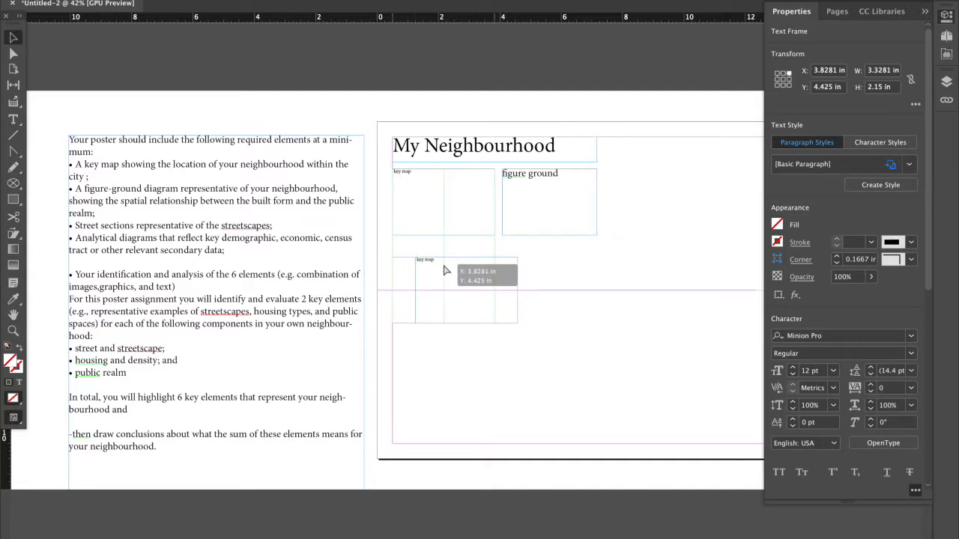
Replace the copy's text with "Street Section" and resize the frame to about 6.66 × 1.33 in.
{"action": "double_click", "coordinate": [442, 266]}
{"action": "type", "text": "3"}
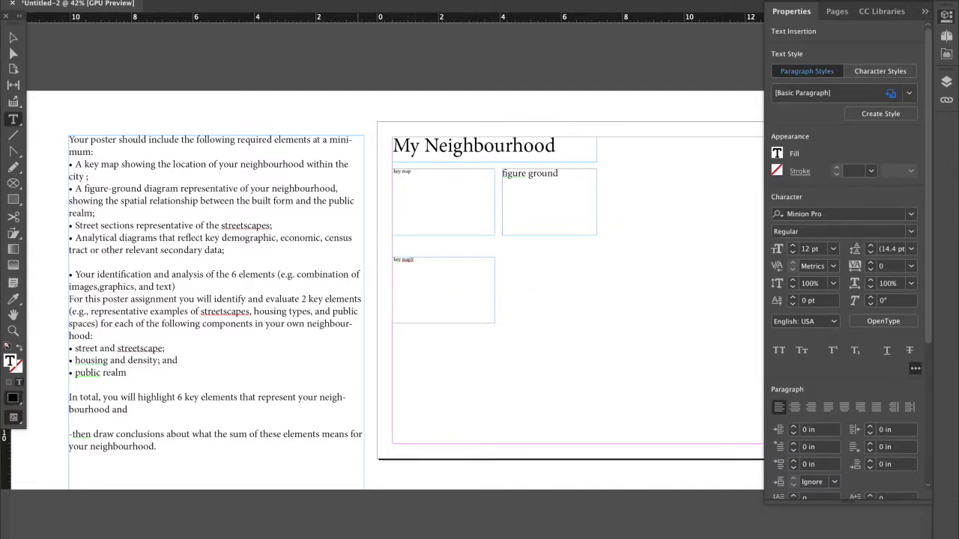
{"action": "left_click_drag", "start_coordinate": [426, 259], "coordinate": [397, 260]}
{"action": "key", "text": "Escape"}
{"action": "left_click_drag", "start_coordinate": [495, 322], "coordinate": [599, 298]}
Duplicate the "Street Section" frame and place the copy directly beneath it with the same left alignment.
{"action": "key", "text": "super+c"}
{"action": "key", "text": "super+v"}
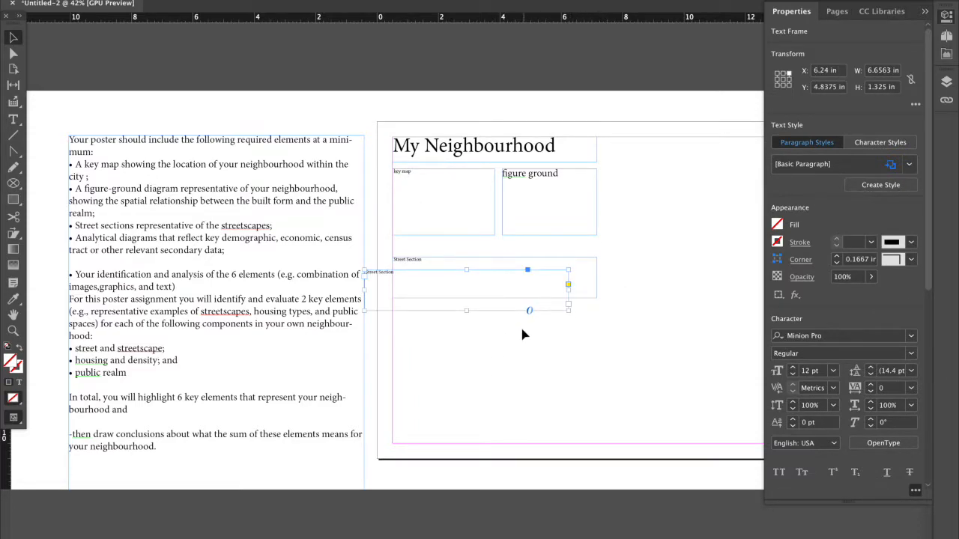
{"action": "left_click_drag", "start_coordinate": [463, 274], "coordinate": [491, 310]}
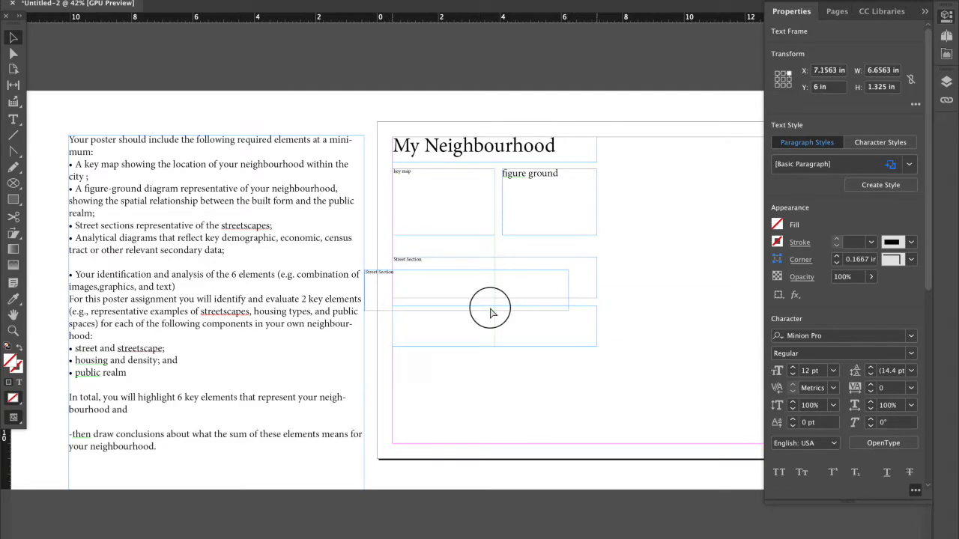
Check the streetscape, street section and analytical diagram requirements in the checklist.
{"action": "left_click", "coordinate": [235, 342]}
{"action": "double_click", "coordinate": [140, 349]}
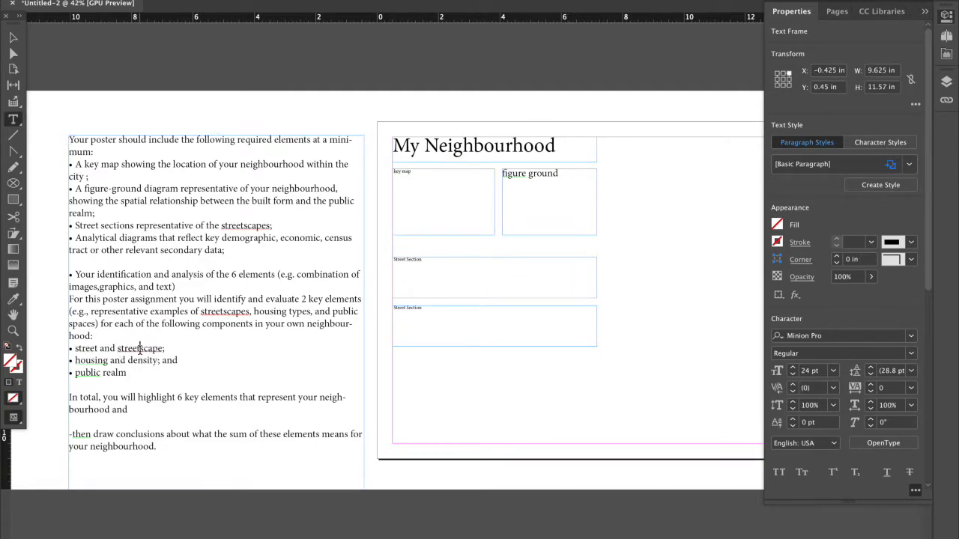
{"action": "double_click", "coordinate": [170, 347]}
{"action": "left_click", "coordinate": [177, 304]}
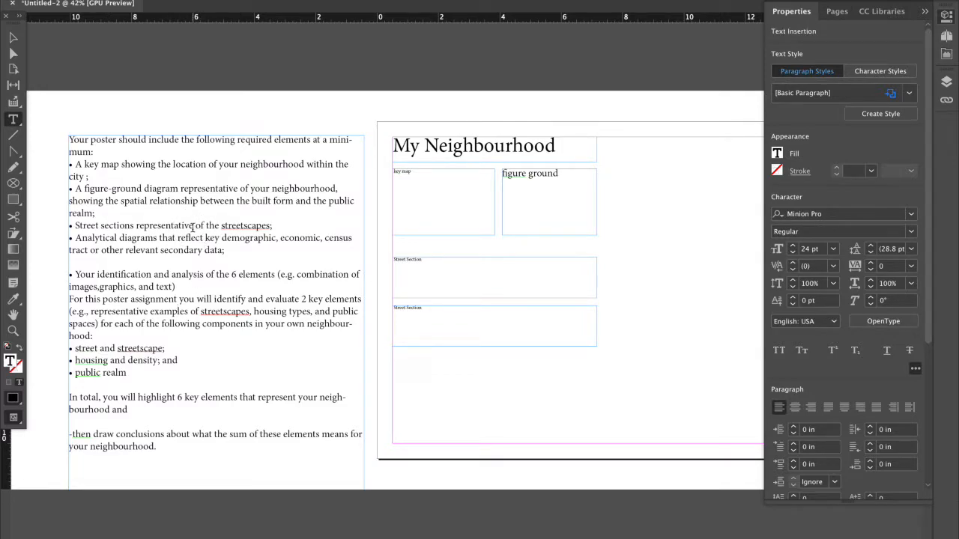
{"action": "left_click_drag", "start_coordinate": [178, 238], "coordinate": [178, 248]}
{"action": "left_click", "coordinate": [178, 249]}
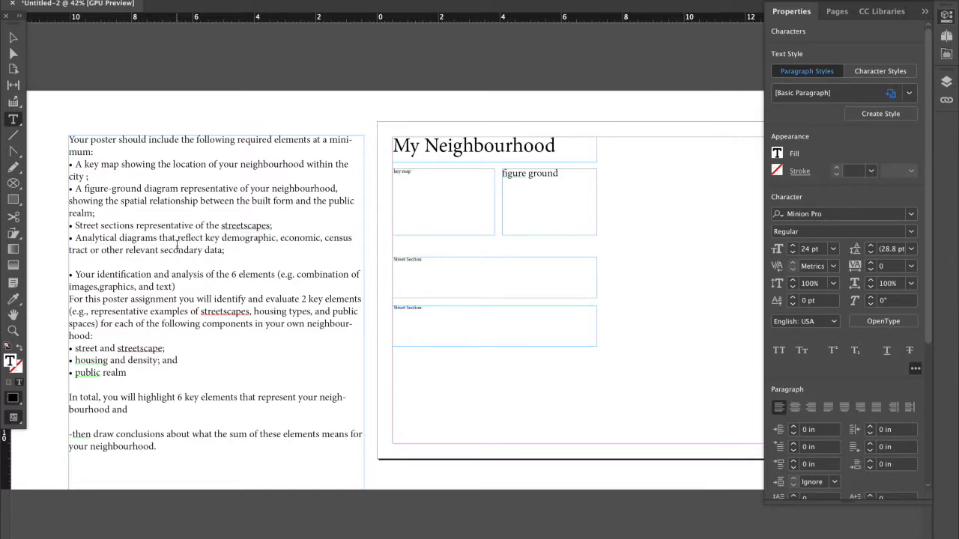
{"action": "left_click", "coordinate": [84, 166]}
Paste another "Street Section" frame below the two existing ones and enlarge it to about 7 × 2.3 in.
{"action": "left_click", "coordinate": [12, 38]}
{"action": "key", "text": "super+c"}
{"action": "key", "text": "super+v"}
{"action": "left_click_drag", "start_coordinate": [547, 297], "coordinate": [607, 430]}
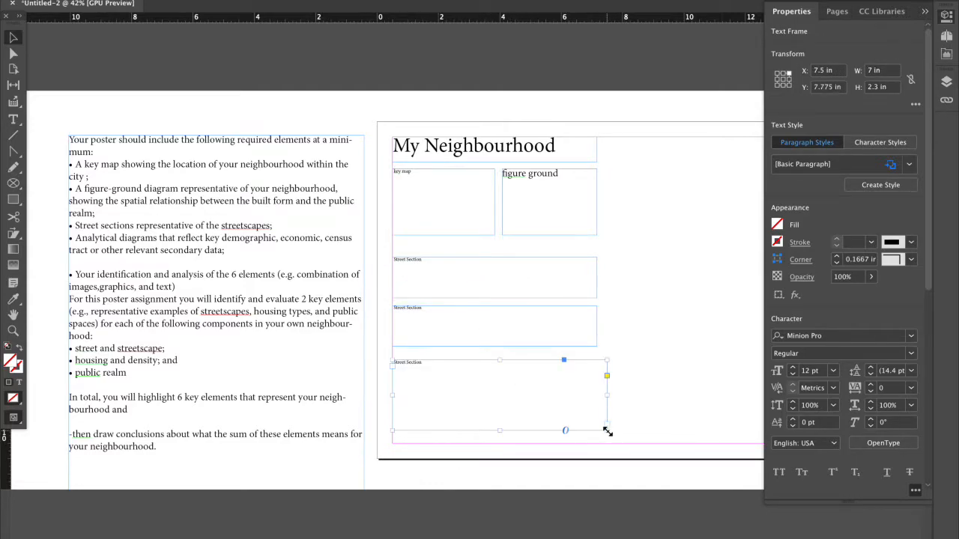
Replace the lowest frame's text with "Demographics" and resize the frame to about 6.66 × 2.6 in.
{"action": "double_click", "coordinate": [479, 366]}
{"action": "left_click_drag", "start_coordinate": [394, 366], "coordinate": [426, 370]}
{"action": "key", "text": "BackSpace"}
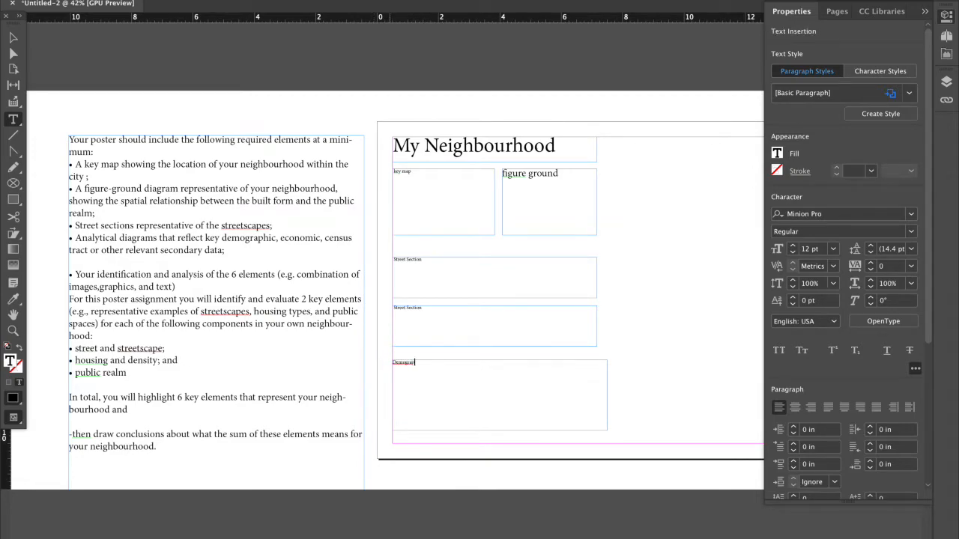
{"action": "key", "text": "Escape"}
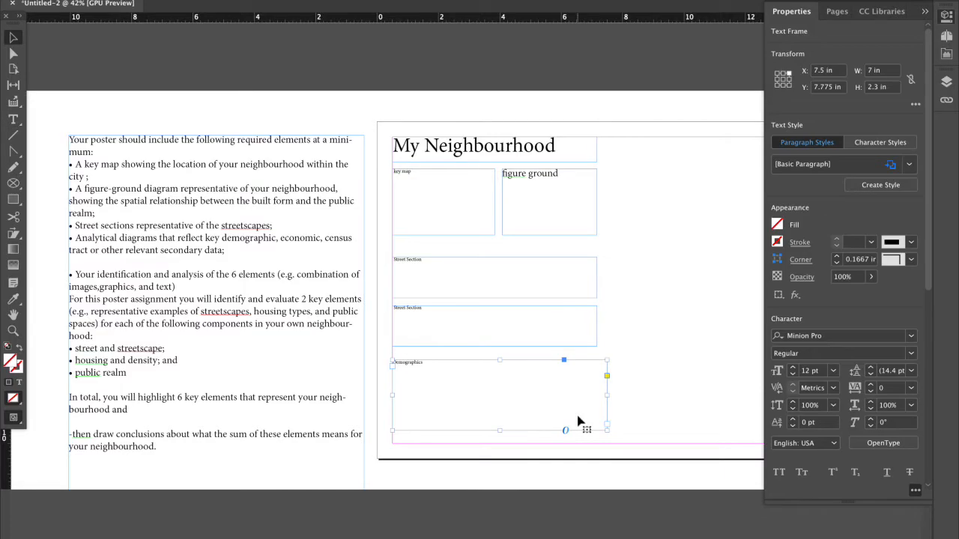
{"action": "left_click_drag", "start_coordinate": [607, 432], "coordinate": [597, 438]}
{"action": "scroll", "coordinate": [635, 366], "scroll_direction": "right", "scroll_amount": 3}
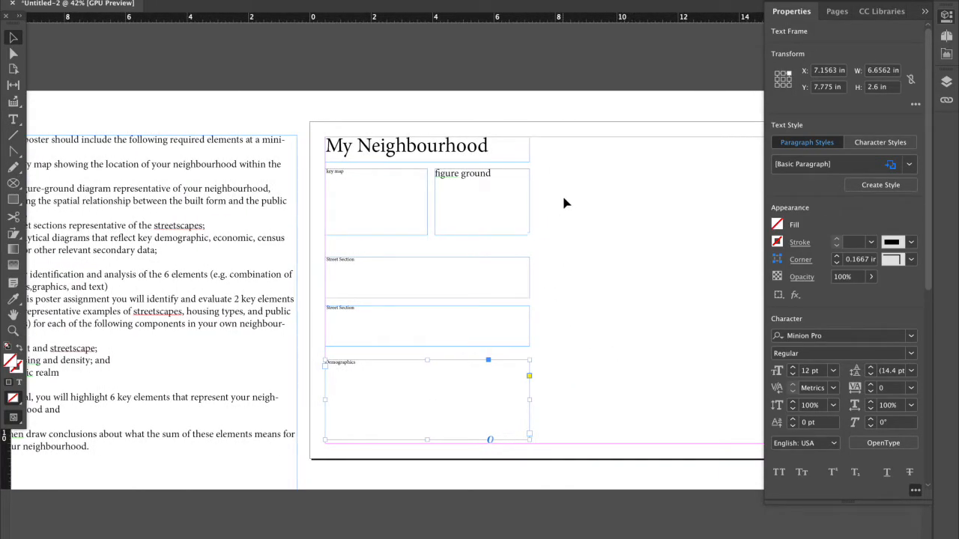
{"action": "left_click_drag", "start_coordinate": [561, 198], "coordinate": [515, 277]}
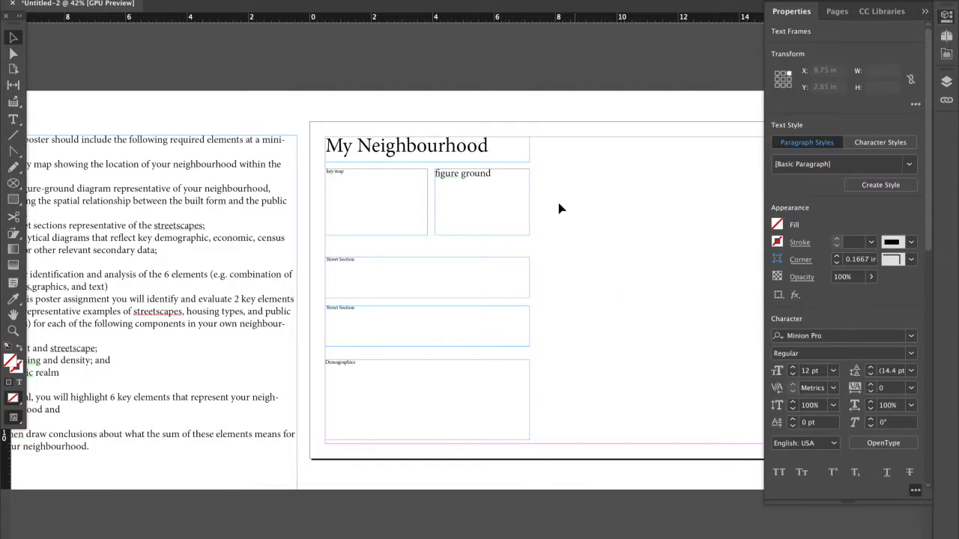
{"action": "left_click_drag", "start_coordinate": [525, 222], "coordinate": [431, 406]}
{"action": "key", "text": "super+z"}
{"action": "left_click_drag", "start_coordinate": [307, 169], "coordinate": [535, 437]}
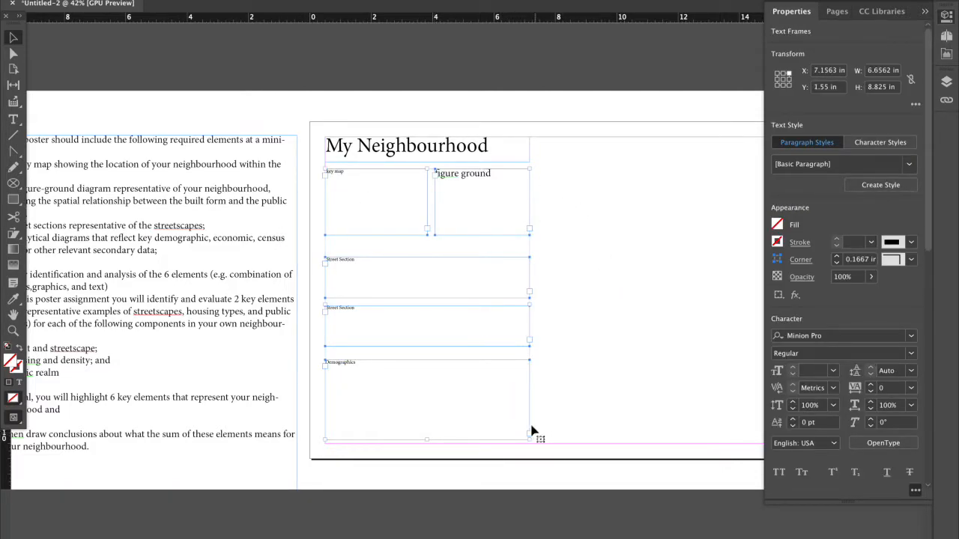
{"action": "left_click", "coordinate": [583, 397]}
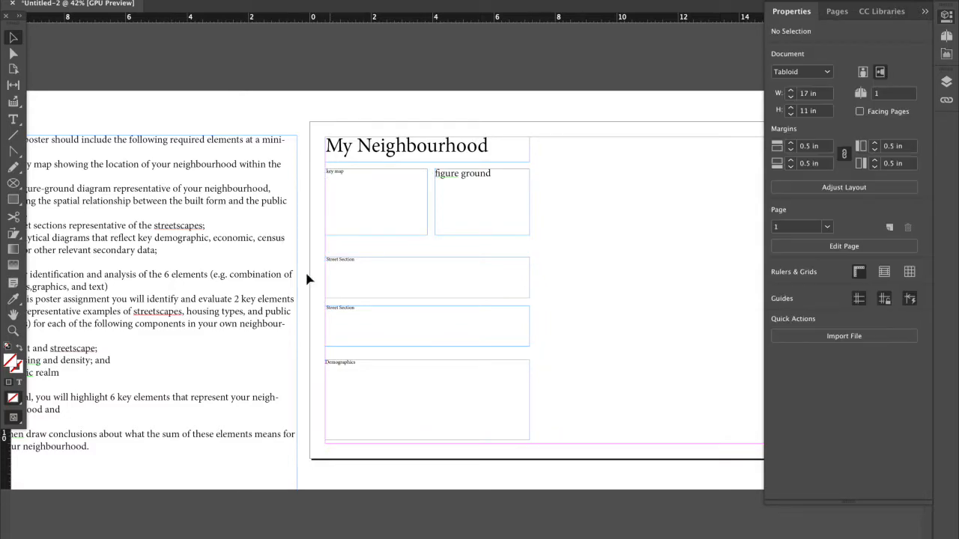
Draw a rectangle over the key map frame, about 3.33 × 2.15 in, and place large_thumbnail.jpg inside it.
{"action": "left_click", "coordinate": [12, 200]}
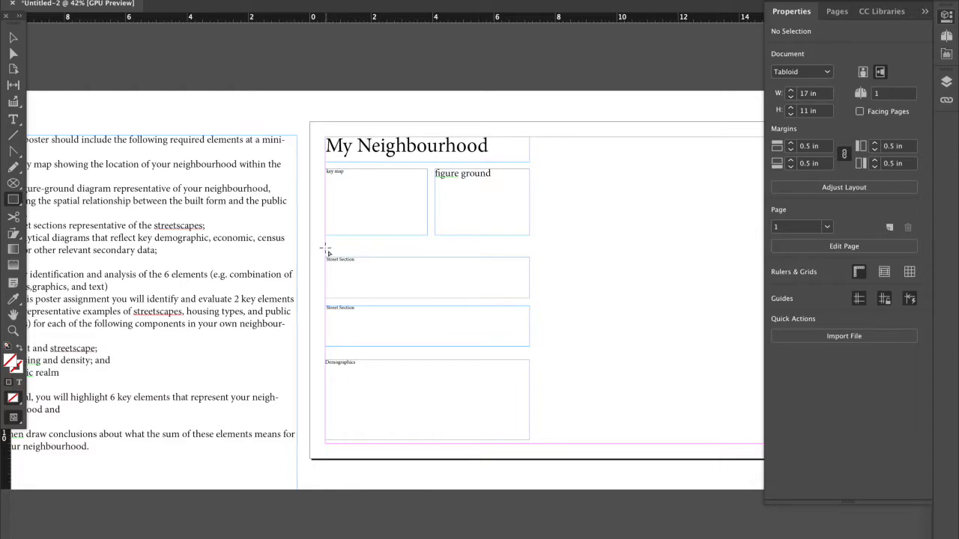
{"action": "left_click_drag", "start_coordinate": [327, 171], "coordinate": [427, 238]}
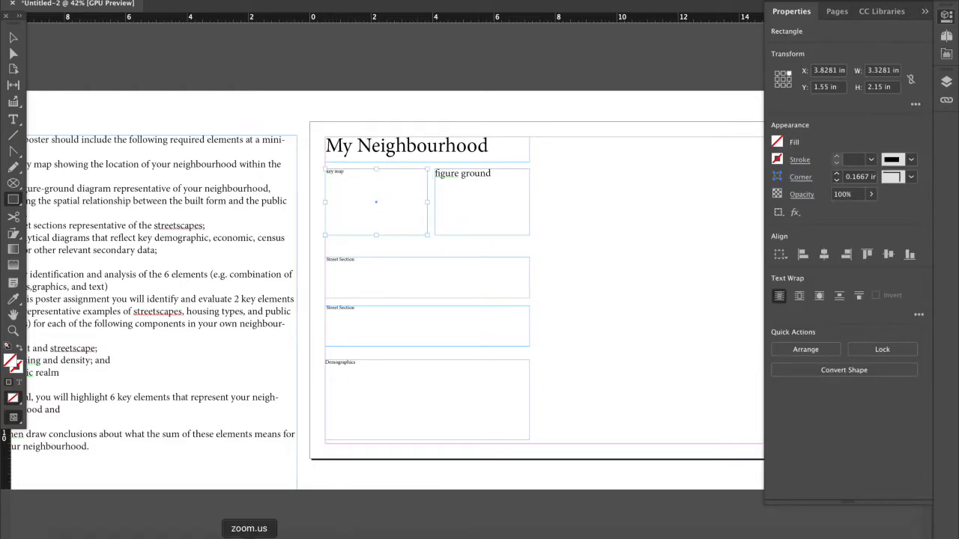
{"action": "left_click", "coordinate": [73, 530]}
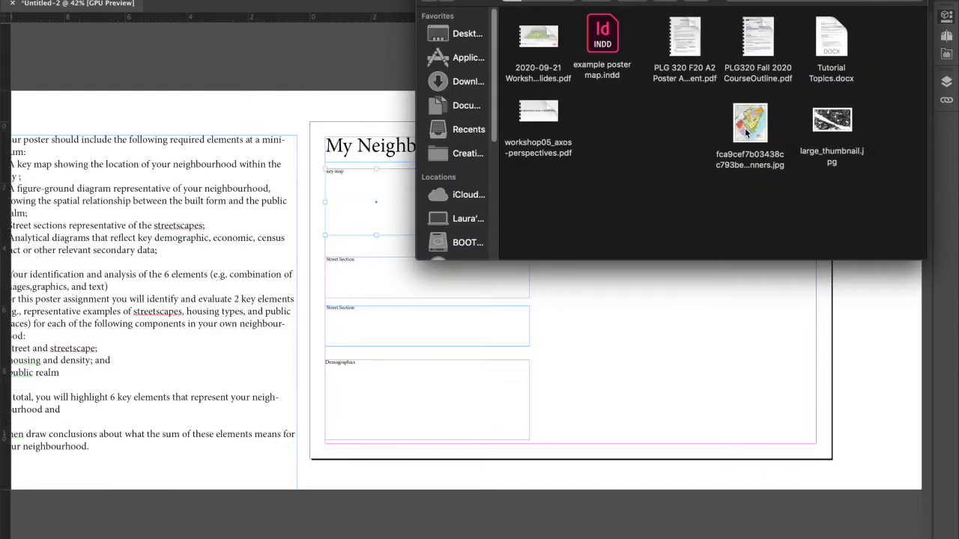
{"action": "left_click_drag", "start_coordinate": [832, 120], "coordinate": [359, 193]}
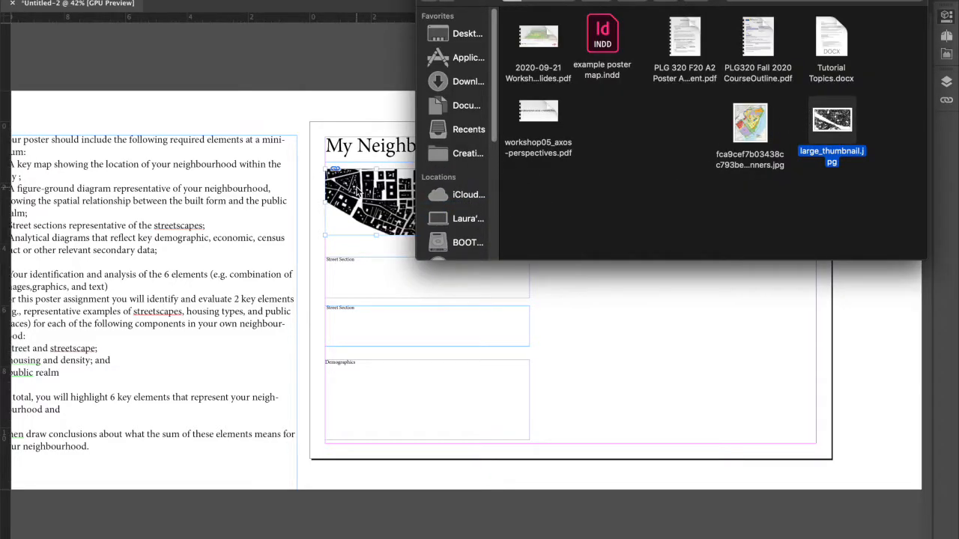
{"action": "left_click", "coordinate": [373, 209]}
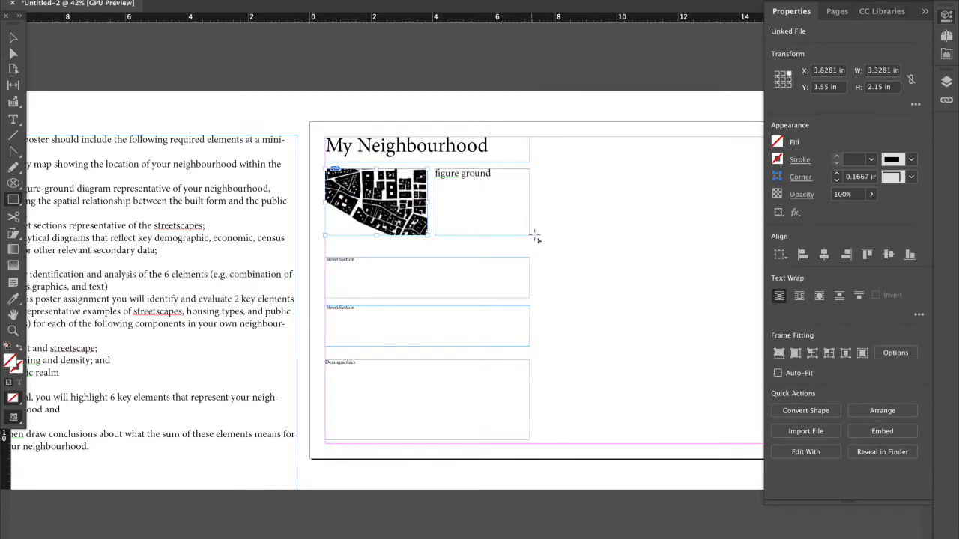
{"action": "left_click", "coordinate": [574, 265]}
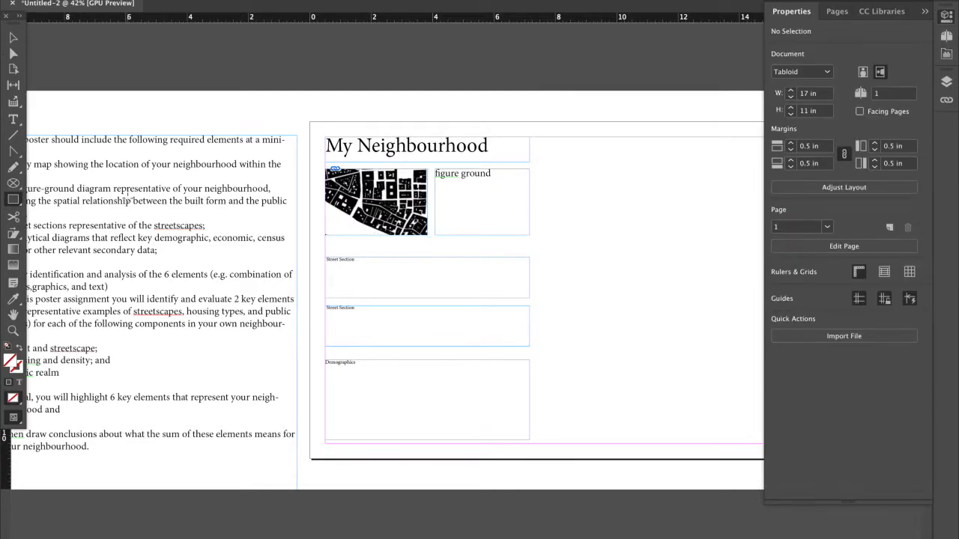
Extend the upper "Street Section" frame upward to reduce the gap below the placed image.
{"action": "left_click", "coordinate": [12, 41]}
{"action": "left_click", "coordinate": [348, 261]}
{"action": "left_click_drag", "start_coordinate": [422, 260], "coordinate": [422, 245]}
Try to stretch all the frames below the title together to about 10.9 in wide.
{"action": "left_click_drag", "start_coordinate": [310, 171], "coordinate": [550, 454]}
{"action": "scroll", "coordinate": [528, 290], "scroll_direction": "right", "scroll_amount": 1}
{"action": "left_click_drag", "start_coordinate": [500, 292], "coordinate": [632, 298]}
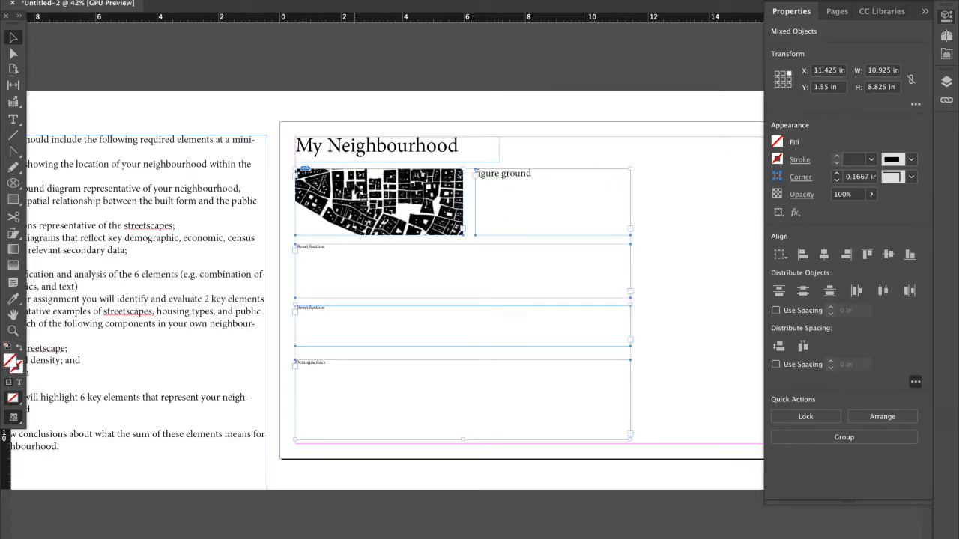
{"action": "key", "text": "ctrl+z"}
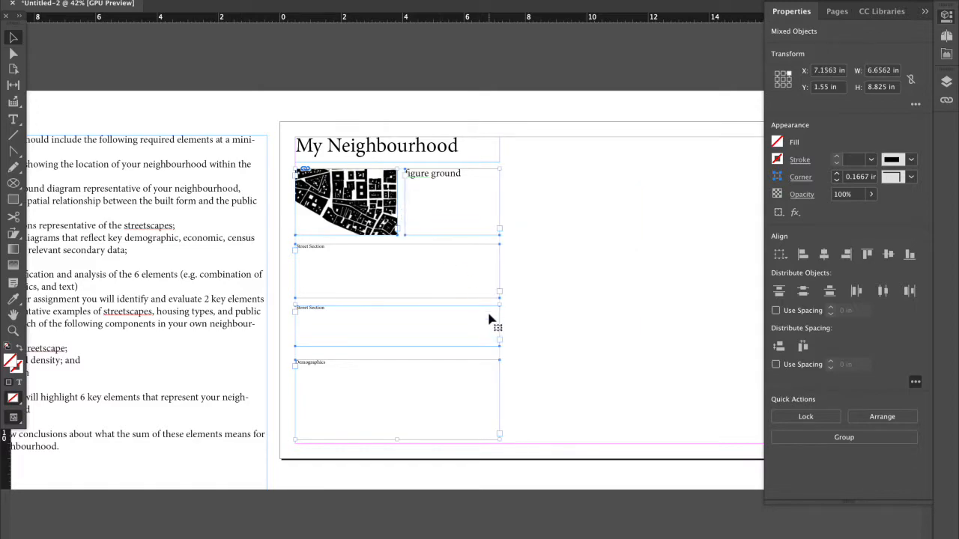
Try to shrink the selected frames together to about 4.41 × 5.85 in.
{"action": "left_click_drag", "start_coordinate": [502, 442], "coordinate": [442, 386]}
{"action": "key", "text": "ctrl+z"}
{"action": "left_click_drag", "start_coordinate": [502, 439], "coordinate": [411, 355]}
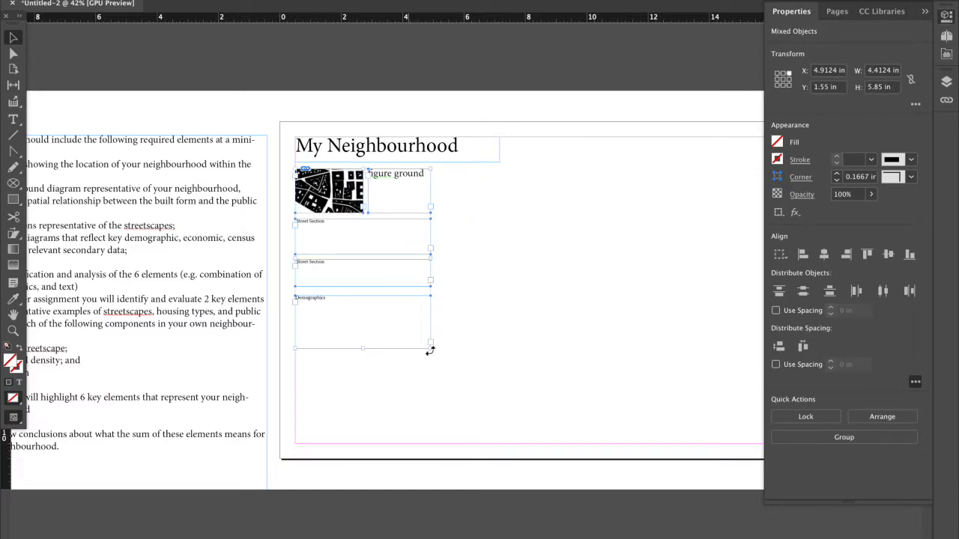
{"action": "key", "text": "ctrl+z"}
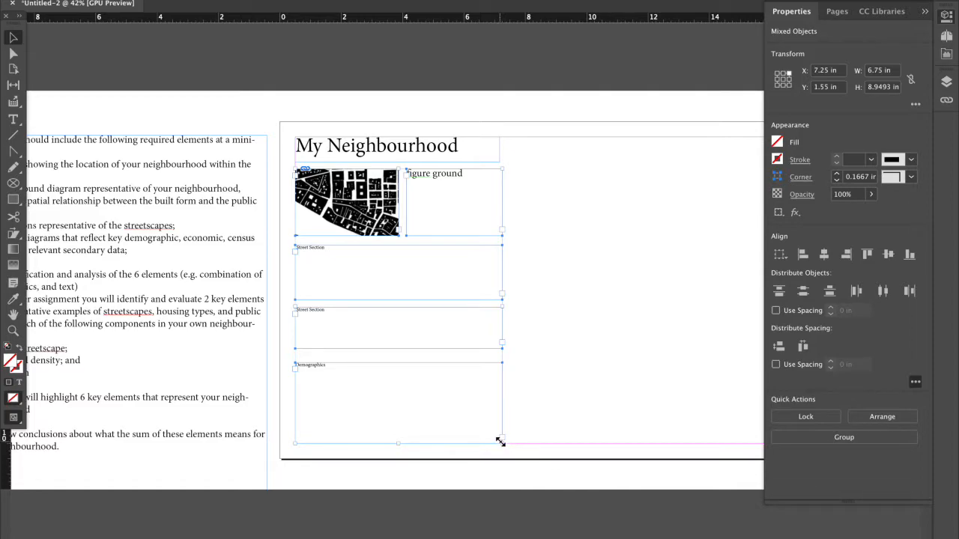
Scale the selected frames and their contents down, and back up to about 6.75 × 8.95 in, reaching the lower margin.
{"action": "left_click_drag", "start_coordinate": [501, 442], "coordinate": [381, 310]}
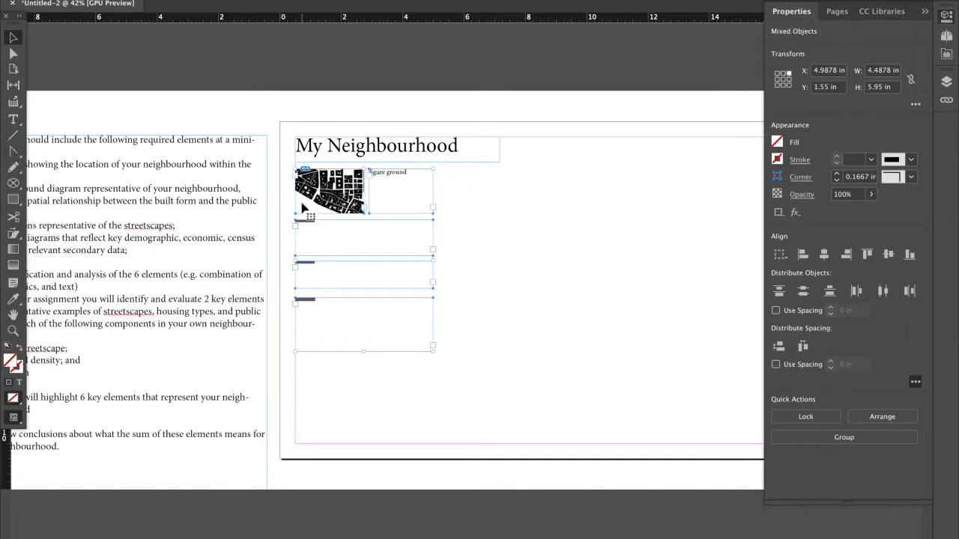
{"action": "left_click_drag", "start_coordinate": [434, 353], "coordinate": [502, 436]}
{"action": "left_click_drag", "start_coordinate": [502, 438], "coordinate": [502, 439]}
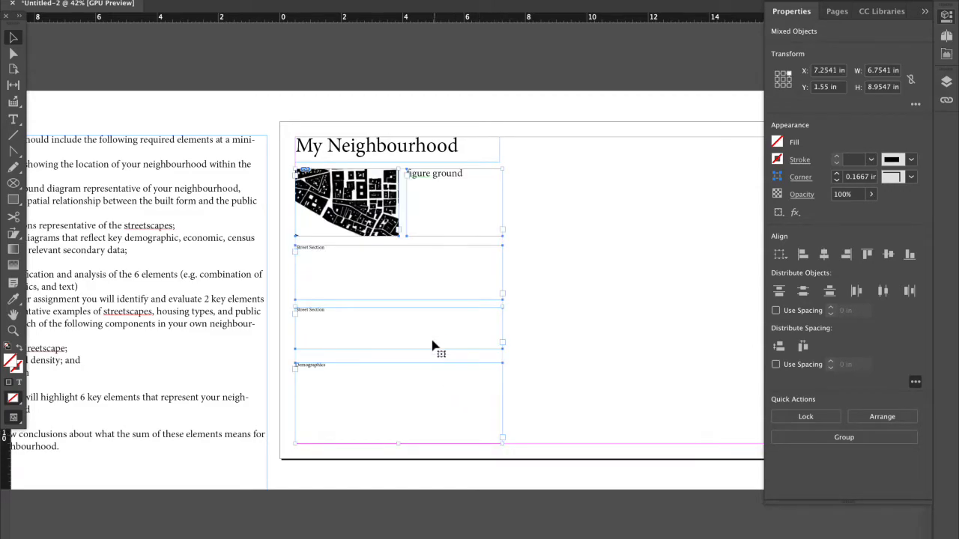
Try scaling the selected frames proportionally to 55%, and set the scale back to 100%.
{"action": "right_click", "coordinate": [379, 214]}
{"action": "mouse_move", "coordinate": [392, 248]}
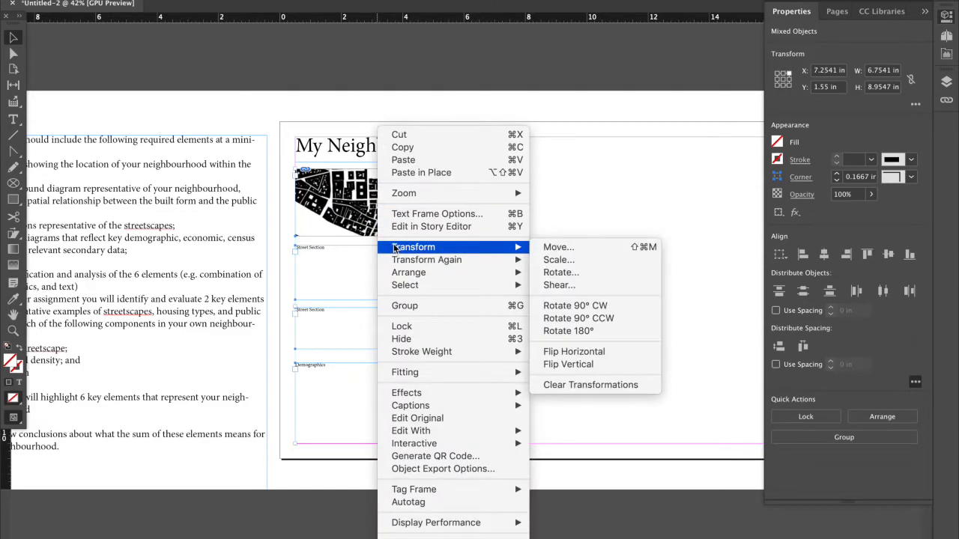
{"action": "left_click", "coordinate": [558, 259]}
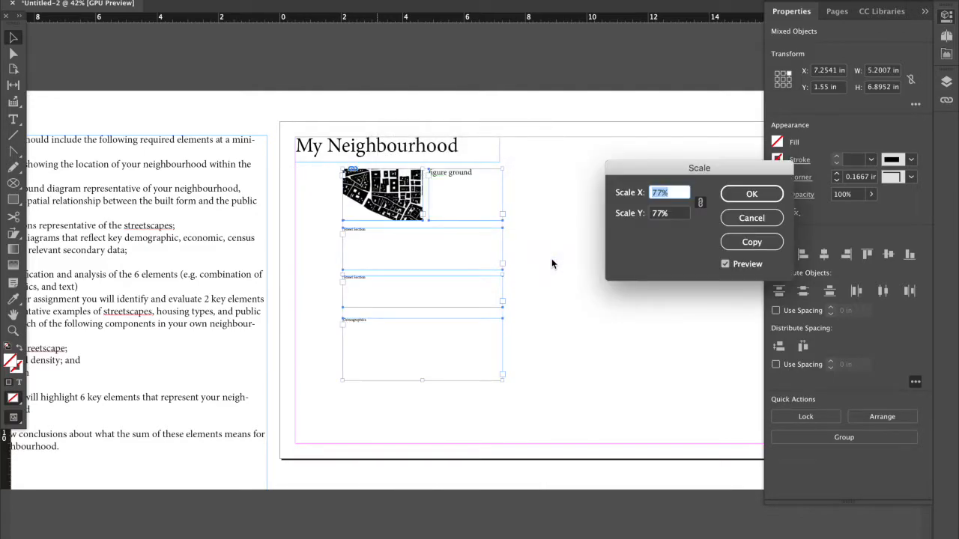
{"action": "left_click", "coordinate": [661, 193]}
{"action": "left_click", "coordinate": [700, 202]}
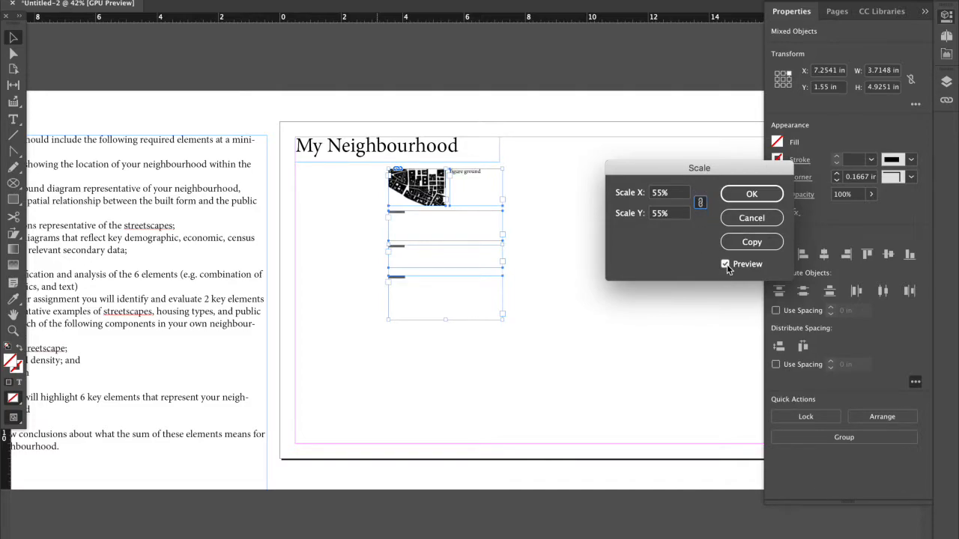
{"action": "left_click_drag", "start_coordinate": [674, 193], "coordinate": [611, 194]}
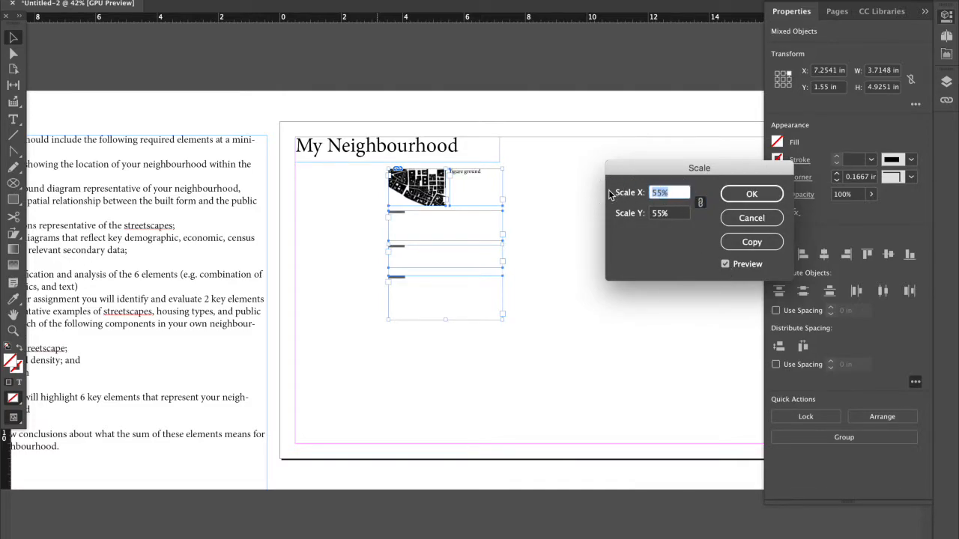
{"action": "left_click", "coordinate": [700, 202]}
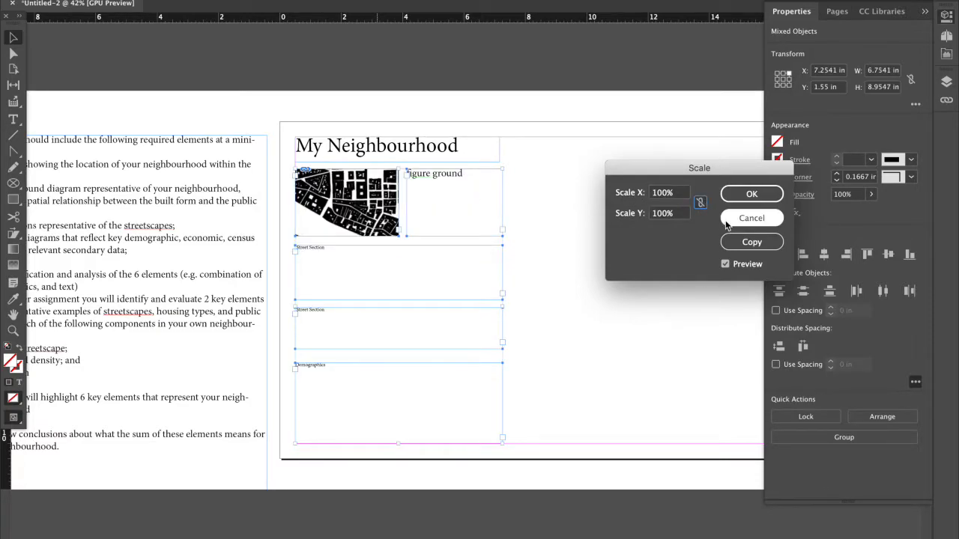
{"action": "left_click", "coordinate": [748, 195]}
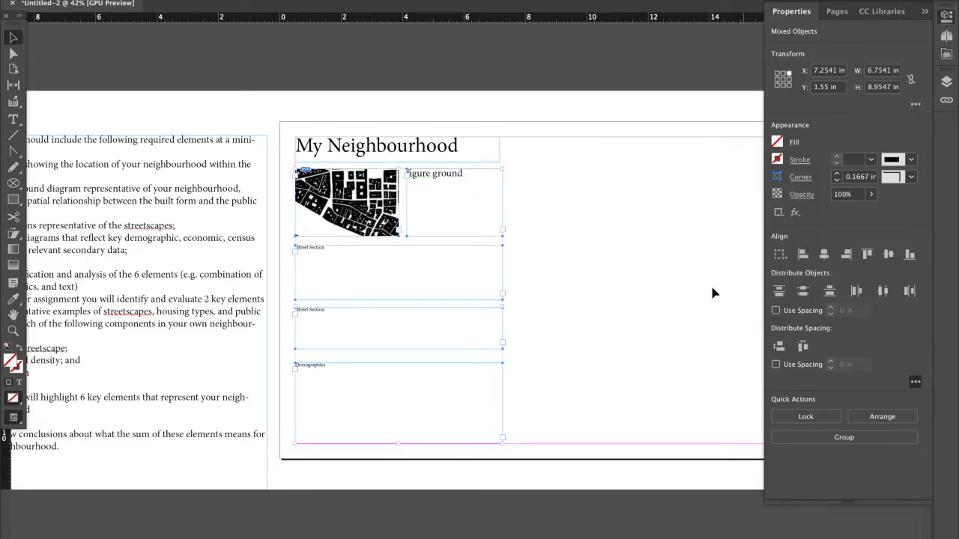
Review the remaining poster requirements in the checklist text beside the page.
{"action": "left_click", "coordinate": [543, 355]}
{"action": "left_click", "coordinate": [375, 209]}
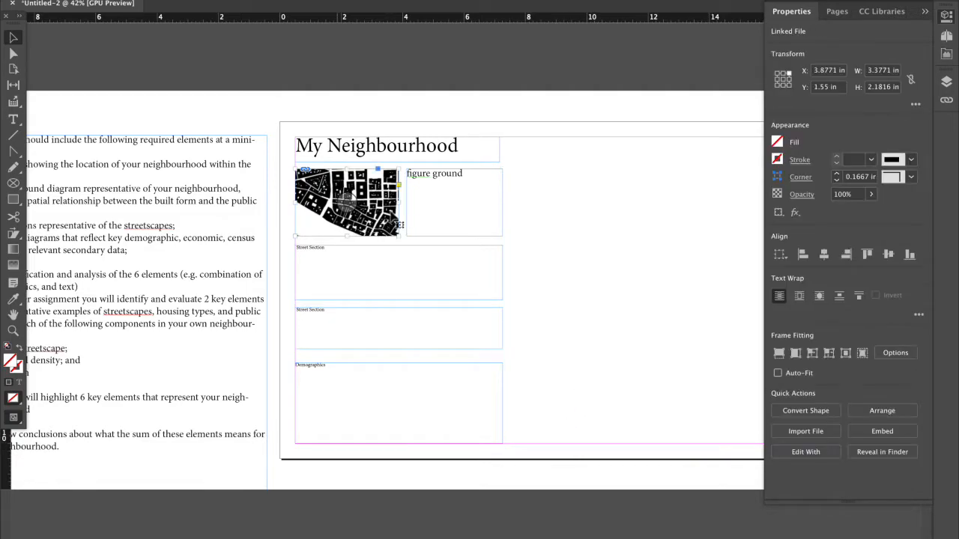
{"action": "left_click", "coordinate": [545, 273]}
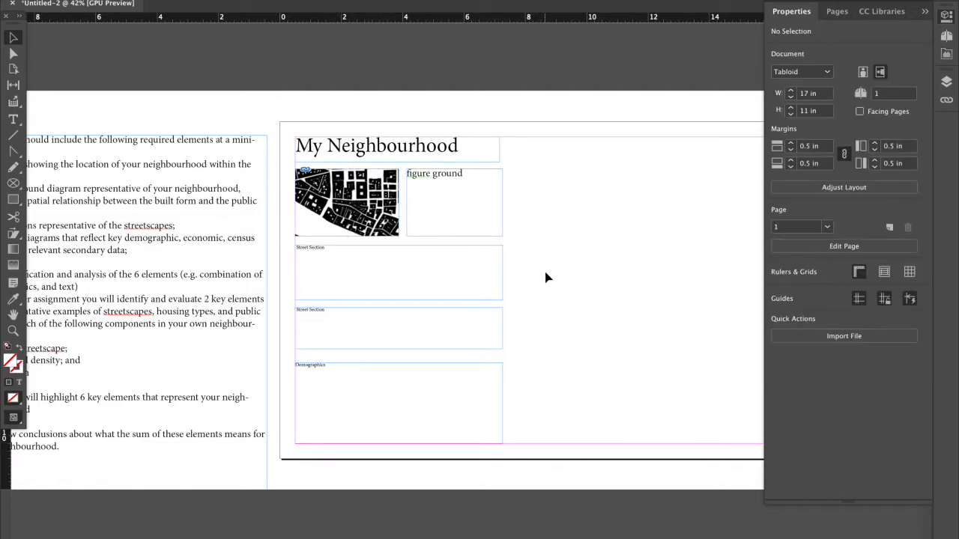
{"action": "scroll", "coordinate": [546, 276], "scroll_direction": "down", "scroll_amount": 2}
{"action": "scroll", "coordinate": [545, 276], "scroll_direction": "left", "scroll_amount": 3}
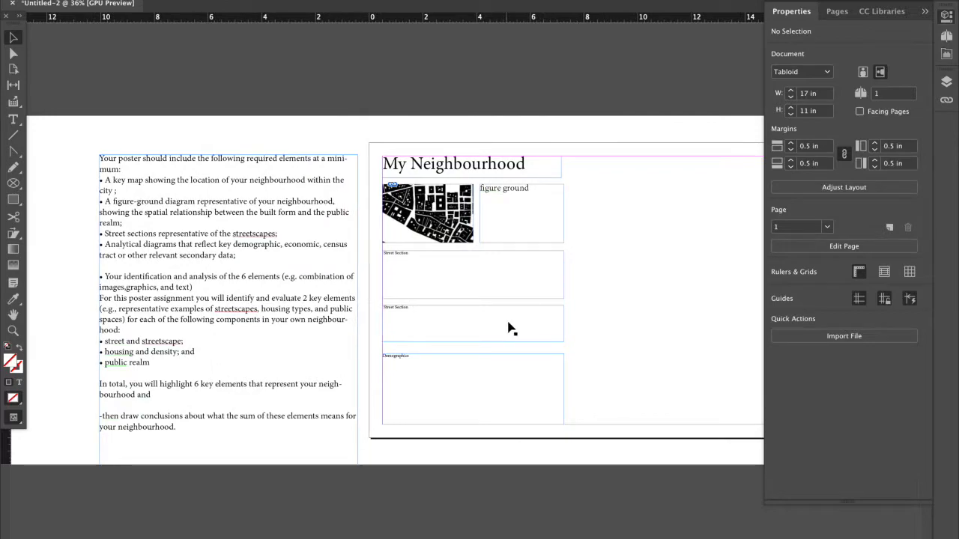
{"action": "left_click", "coordinate": [274, 307]}
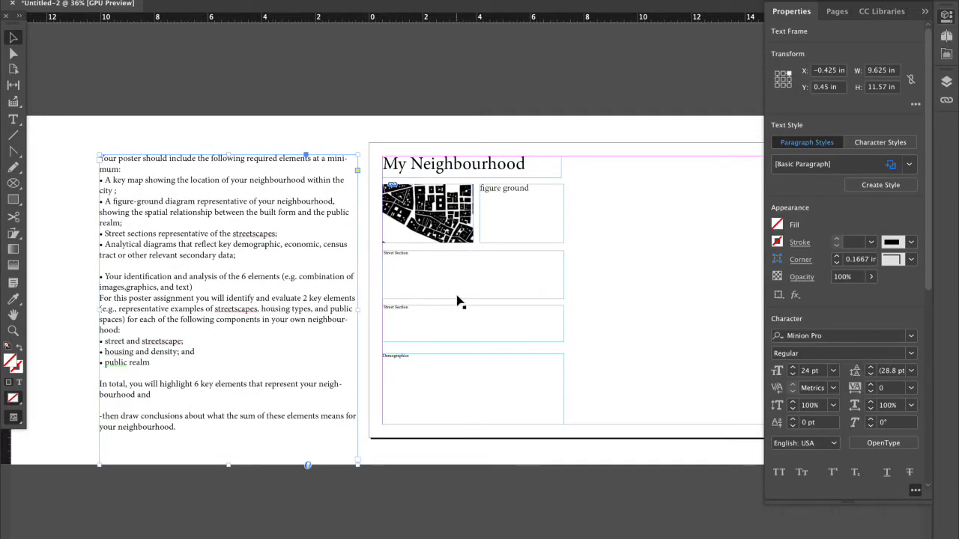
{"action": "double_click", "coordinate": [222, 223]}
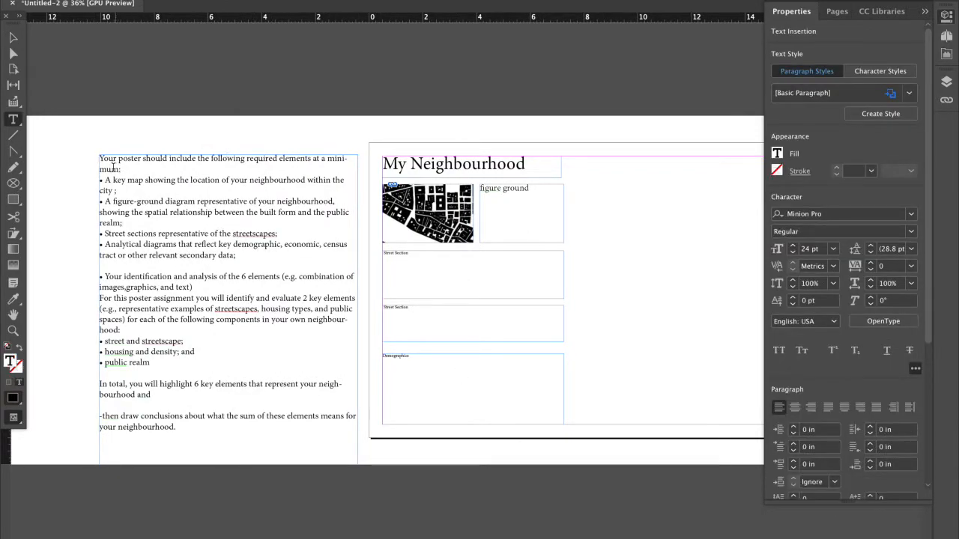
{"action": "left_click_drag", "start_coordinate": [101, 175], "coordinate": [242, 265]}
{"action": "left_click", "coordinate": [214, 281]}
{"action": "left_click", "coordinate": [196, 351]}
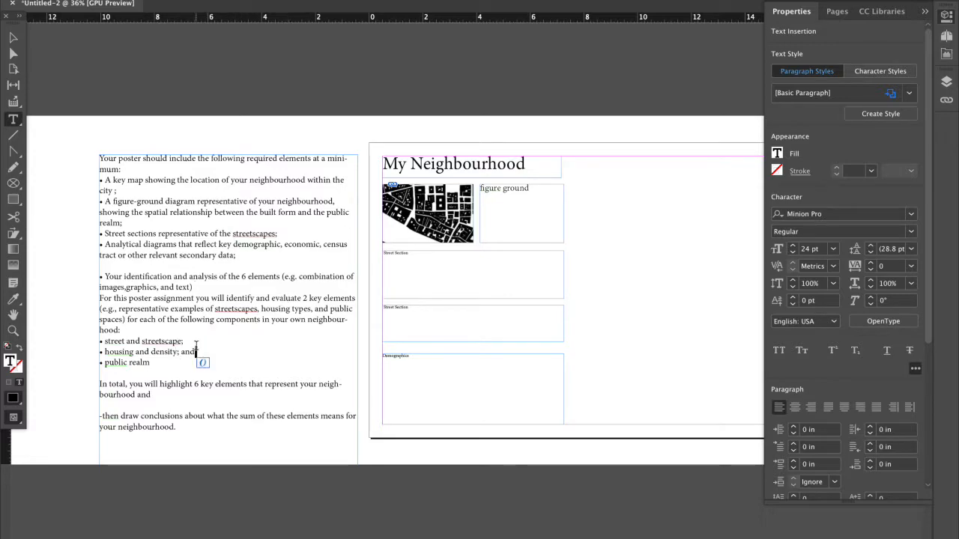
Copy the "street and streetscape;" bullet into a new text frame about 4.2 × 2.1 in, at the top margin beside the title.
{"action": "left_click_drag", "start_coordinate": [184, 341], "coordinate": [109, 341]}
{"action": "left_click", "coordinate": [109, 339]}
{"action": "left_click_drag", "start_coordinate": [184, 343], "coordinate": [108, 343]}
{"action": "left_click", "coordinate": [110, 343]}
{"action": "left_click_drag", "start_coordinate": [185, 342], "coordinate": [85, 338]}
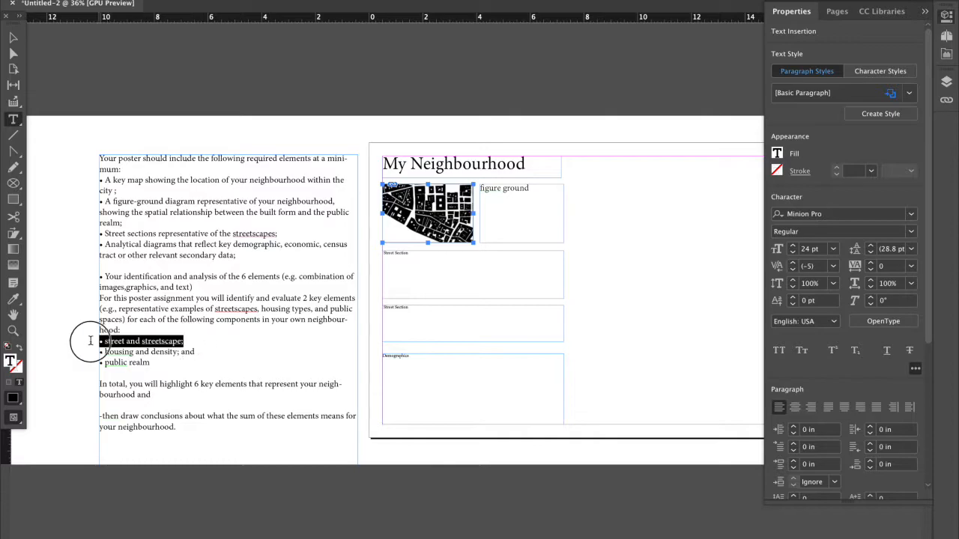
{"action": "key", "text": "Escape"}
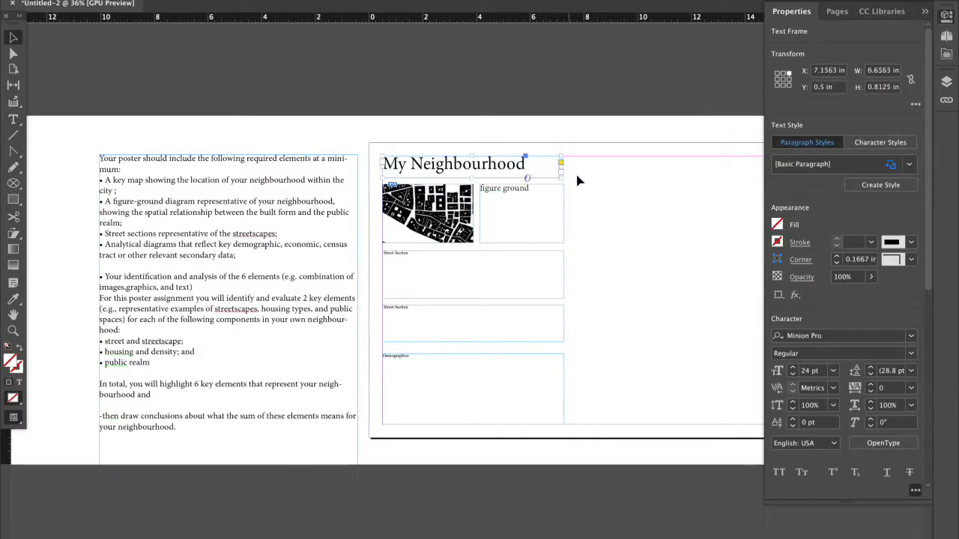
{"action": "left_click", "coordinate": [576, 179]}
{"action": "key", "text": "super+v"}
{"action": "left_click_drag", "start_coordinate": [563, 217], "coordinate": [678, 184]}
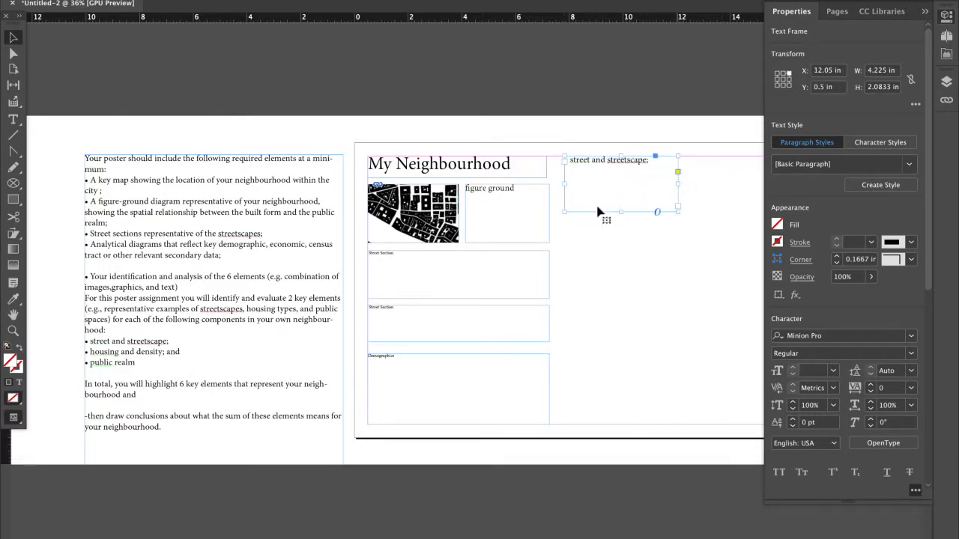
Copy "housing and density; and" from the checklist into a new text frame directly below the "street and streetscape;" frame.
{"action": "key", "text": "t"}
{"action": "left_click_drag", "start_coordinate": [180, 352], "coordinate": [90, 352]}
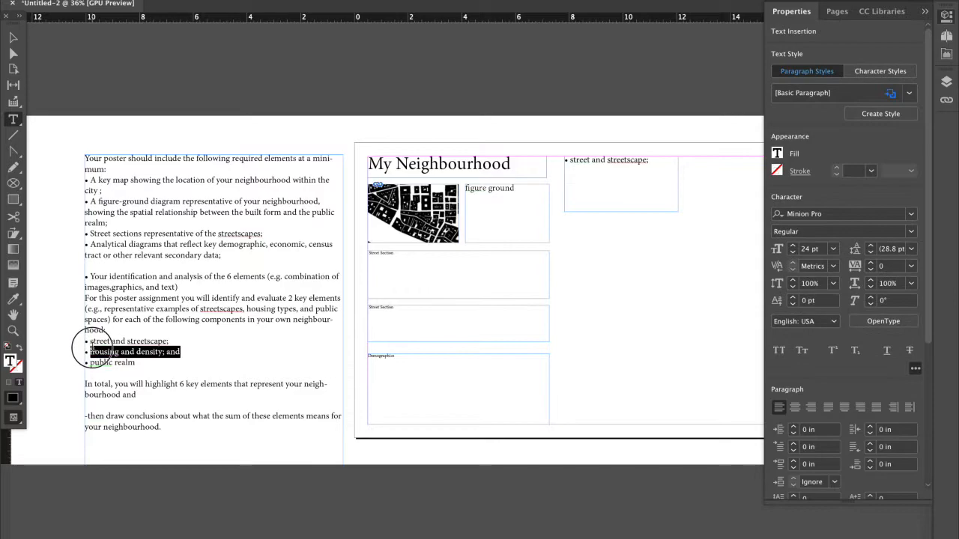
{"action": "key", "text": "Escape"}
{"action": "left_click", "coordinate": [571, 233]}
{"action": "key", "text": "ctrl+v"}
{"action": "left_click_drag", "start_coordinate": [474, 271], "coordinate": [678, 247]}
Copy the "public realm" bullet into a new frame in the page's upper-right margin corner, sized about 4.25 × 4.42 in.
{"action": "key", "text": "t"}
{"action": "left_click_drag", "start_coordinate": [136, 363], "coordinate": [86, 362]}
{"action": "key", "text": "super+c"}
{"action": "left_click", "coordinate": [640, 297]}
{"action": "key", "text": "super+v"}
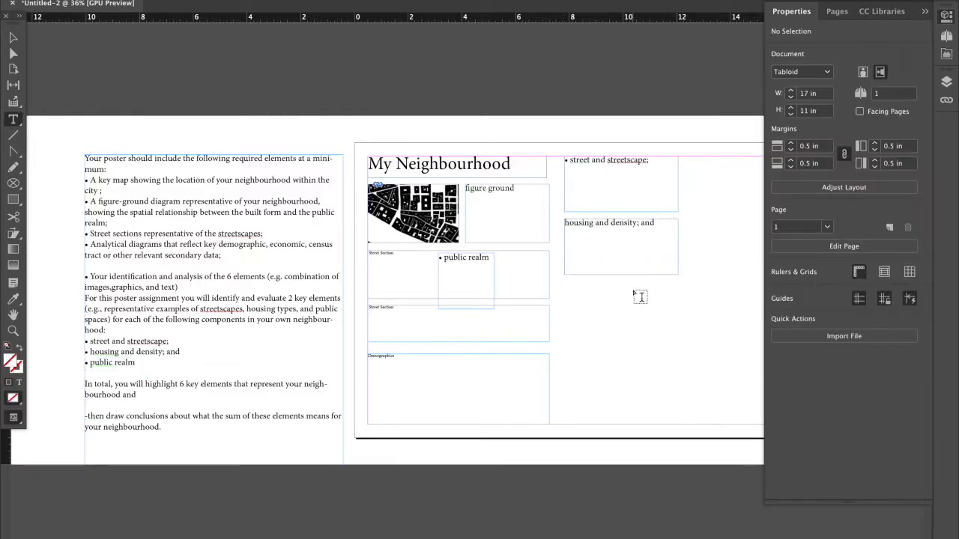
{"action": "left_click", "coordinate": [13, 37]}
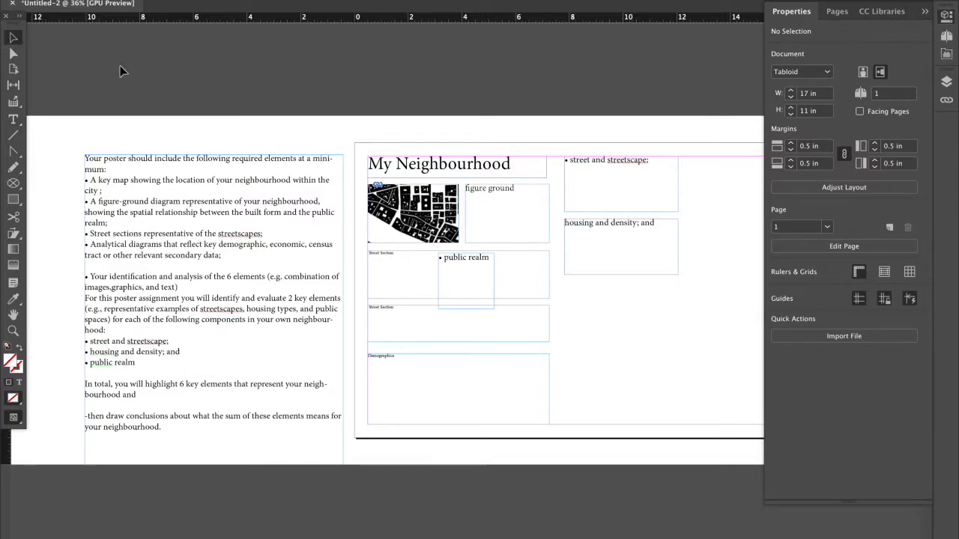
{"action": "left_click_drag", "start_coordinate": [456, 263], "coordinate": [680, 171]}
{"action": "left_click_drag", "start_coordinate": [696, 211], "coordinate": [753, 272]}
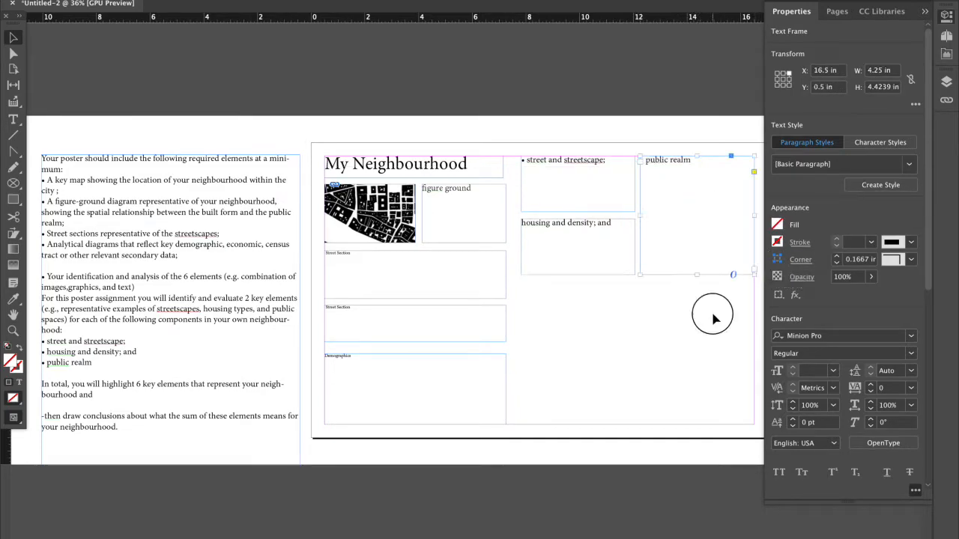
{"action": "left_click", "coordinate": [687, 327]}
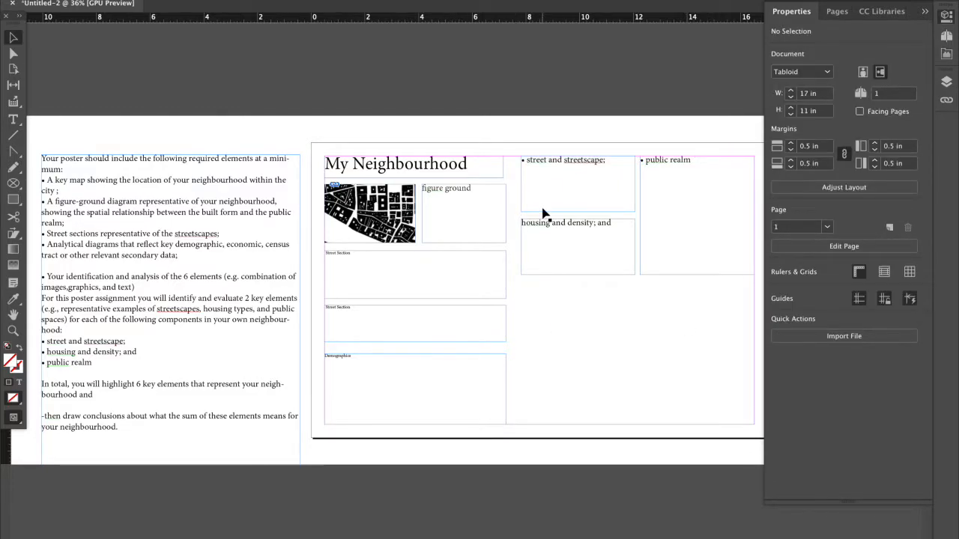
{"action": "left_click", "coordinate": [551, 182]}
{"action": "left_click", "coordinate": [557, 235]}
{"action": "left_click", "coordinate": [689, 212]}
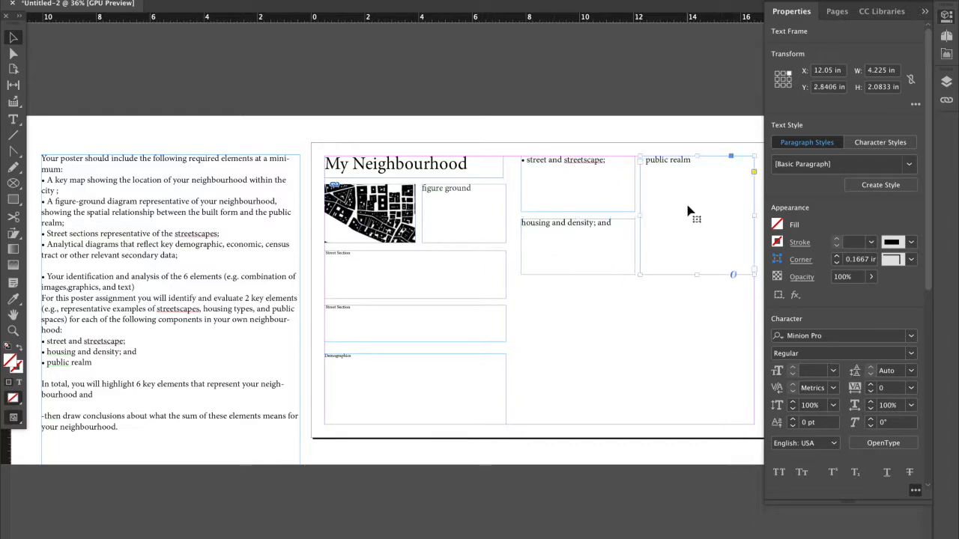
Try duplicating the "housing and density; and" frame directly below the original, and delete the copy.
{"action": "left_click", "coordinate": [566, 234]}
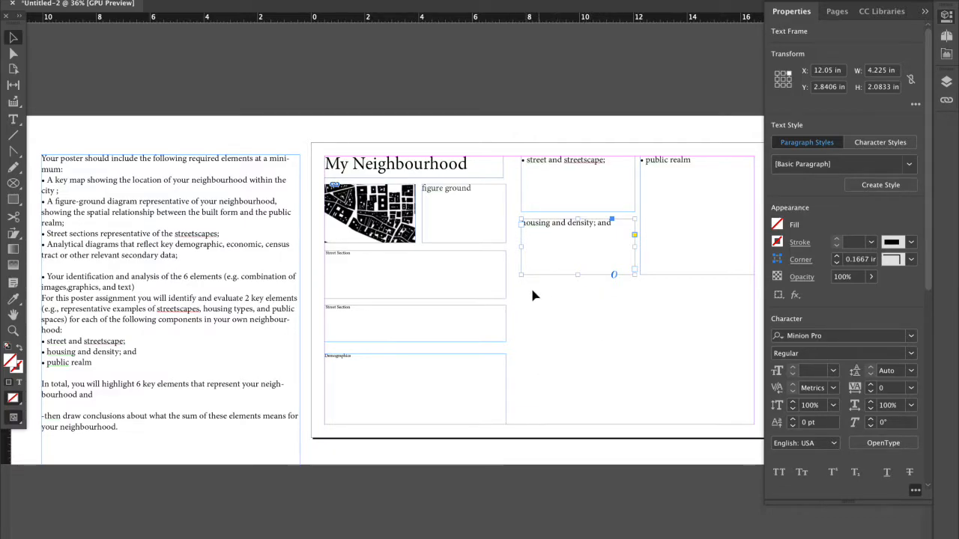
{"action": "left_click", "coordinate": [545, 357]}
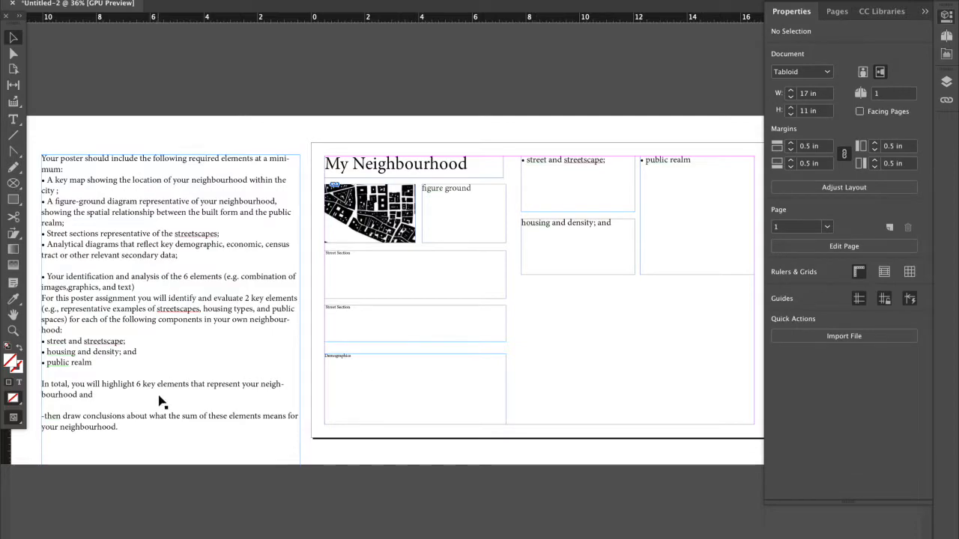
{"action": "key", "text": "super+v"}
{"action": "left_click_drag", "start_coordinate": [507, 314], "coordinate": [620, 340]}
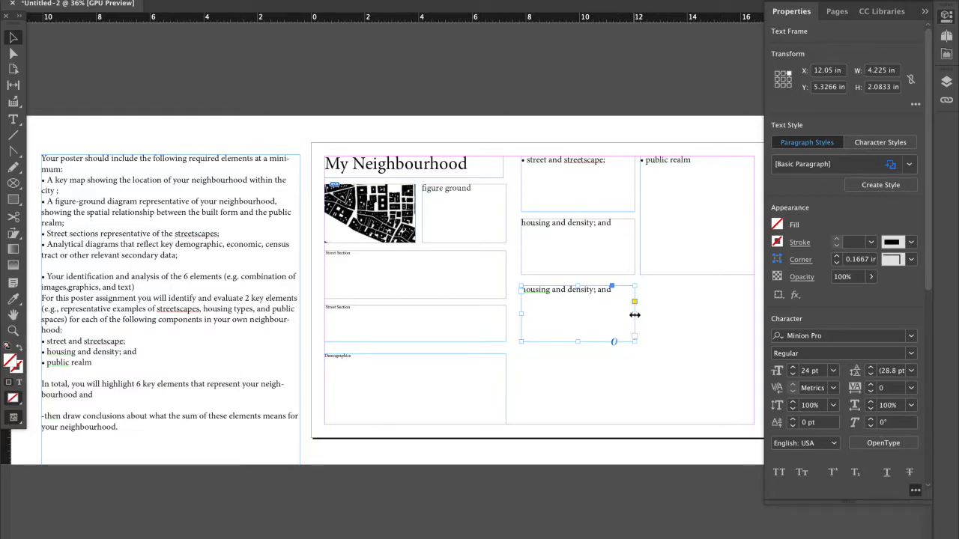
{"action": "key", "text": "BackSpace"}
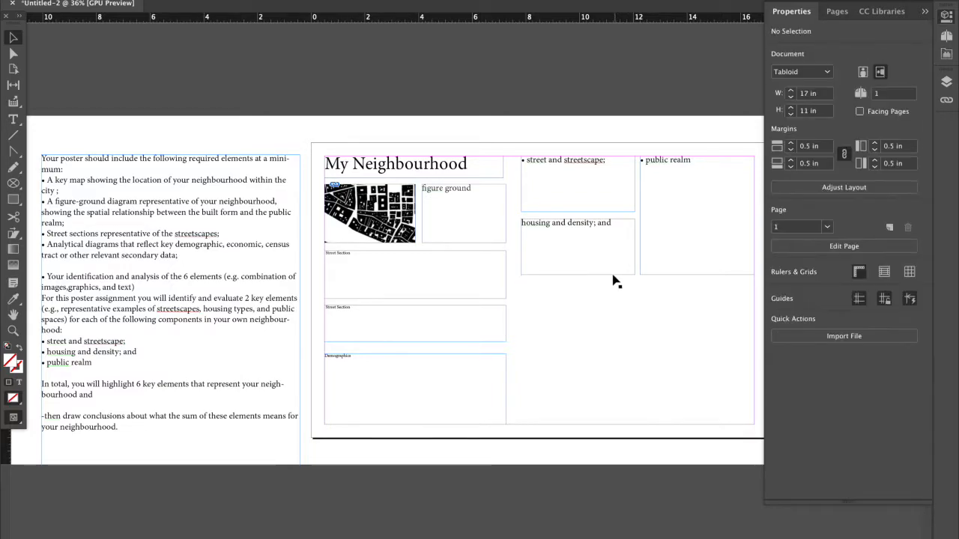
Extend the "housing and density; and" frame downward to about 4.42 in high, and lengthen the "public realm" frame slightly.
{"action": "left_click_drag", "start_coordinate": [577, 274], "coordinate": [574, 338]}
{"action": "left_click", "coordinate": [677, 274]}
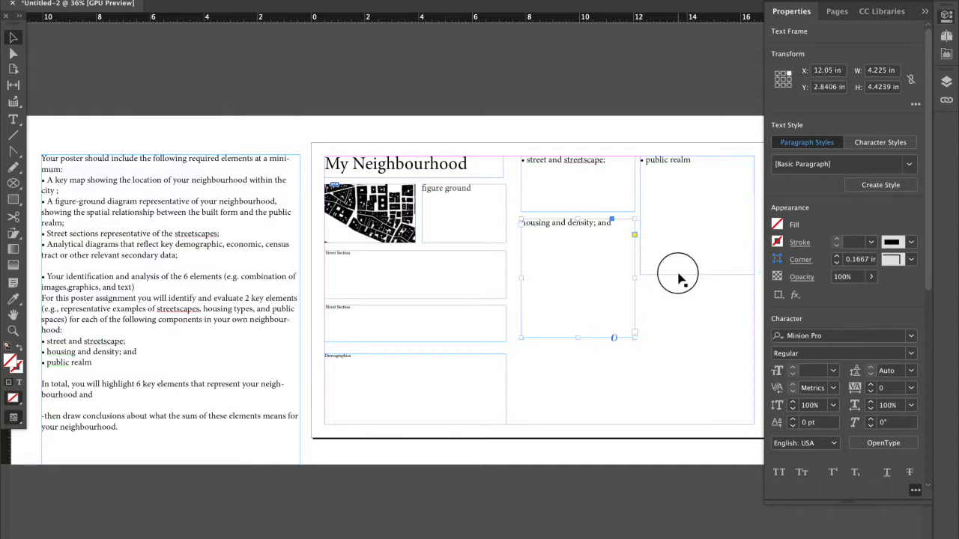
{"action": "mouse_move", "coordinate": [691, 279]}
{"action": "left_mouse_down"}
{"action": "mouse_move", "coordinate": [700, 322]}
{"action": "mouse_move", "coordinate": [697, 277]}
{"action": "left_mouse_up"}
Try rearranging the housing, streetscape and public realm frames, and undo these changes.
{"action": "left_click", "coordinate": [599, 230]}
{"action": "left_click_drag", "start_coordinate": [577, 218], "coordinate": [578, 231]}
{"action": "left_click", "coordinate": [589, 203]}
{"action": "left_click", "coordinate": [683, 277]}
{"action": "left_click_drag", "start_coordinate": [684, 277], "coordinate": [567, 422]}
{"action": "left_click_drag", "start_coordinate": [578, 303], "coordinate": [578, 343]}
{"action": "key", "text": "ctrl+z"}
{"action": "key", "text": "ctrl+z"}
{"action": "key", "text": "ctrl+z"}
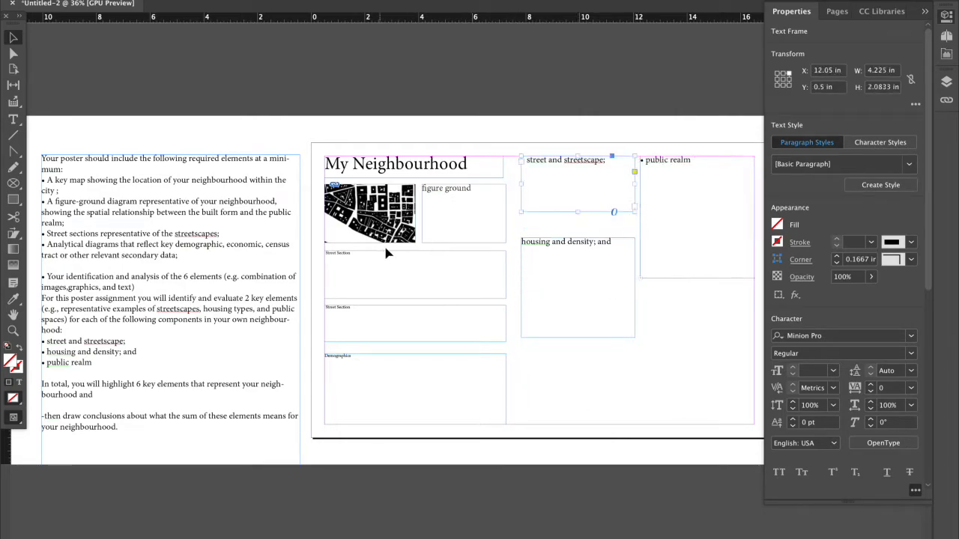
{"action": "key", "text": "ctrl+z"}
{"action": "key", "text": "ctrl+z"}
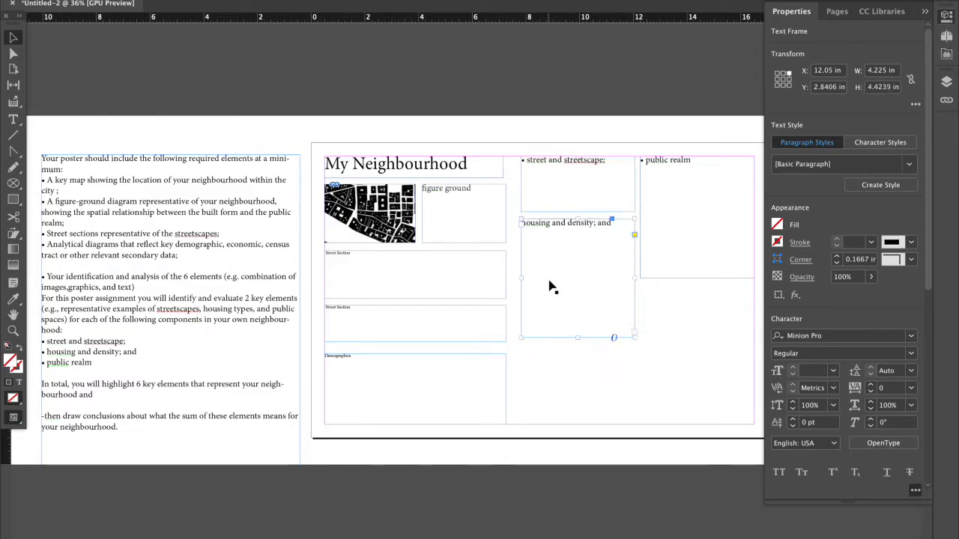
Move the three component frames together down the page, and place the "Demographics" frame above them against the page's right margin.
{"action": "left_click_drag", "start_coordinate": [578, 138], "coordinate": [675, 240]}
{"action": "left_click_drag", "start_coordinate": [634, 272], "coordinate": [637, 411]}
{"action": "left_click_drag", "start_coordinate": [456, 360], "coordinate": [647, 163]}
{"action": "left_click_drag", "start_coordinate": [740, 204], "coordinate": [770, 207]}
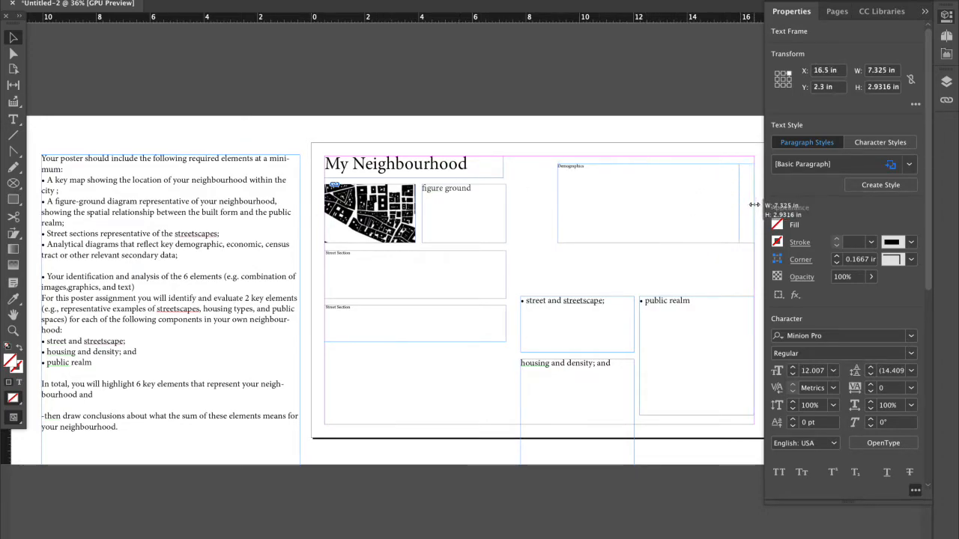
Move the "street and streetscape;" frame to the left margin below the map image, and shift both "Street Section" frames beneath it.
{"action": "left_click", "coordinate": [378, 276]}
{"action": "left_click_drag", "start_coordinate": [550, 301], "coordinate": [356, 260]}
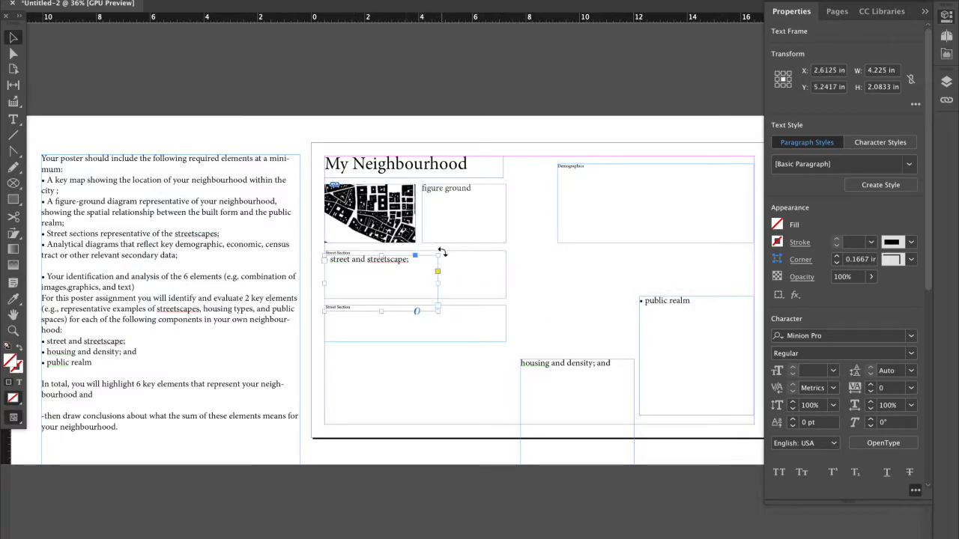
{"action": "left_click", "coordinate": [447, 309]}
{"action": "left_click_drag", "start_coordinate": [447, 309], "coordinate": [454, 380]}
Move the housing and public realm frames up into a row with the streetscape frame, shortening the housing frame at its lower edge.
{"action": "left_click", "coordinate": [567, 369]}
{"action": "left_click_drag", "start_coordinate": [567, 367], "coordinate": [552, 262]}
{"action": "left_click_drag", "start_coordinate": [562, 373], "coordinate": [563, 356]}
{"action": "left_click", "coordinate": [652, 302]}
{"action": "left_click", "coordinate": [656, 268]}
{"action": "left_click_drag", "start_coordinate": [656, 269], "coordinate": [659, 264]}
Duplicate the "street and streetscape;" frame to the lower part of the page and replace its text with "Conclusion".
{"action": "left_click", "coordinate": [325, 383]}
{"action": "left_click", "coordinate": [375, 282]}
{"action": "key", "text": "super+c"}
{"action": "key", "text": "super+v"}
{"action": "left_click_drag", "start_coordinate": [459, 269], "coordinate": [506, 383]}
{"action": "double_click", "coordinate": [627, 374]}
{"action": "type", "text": "C"}
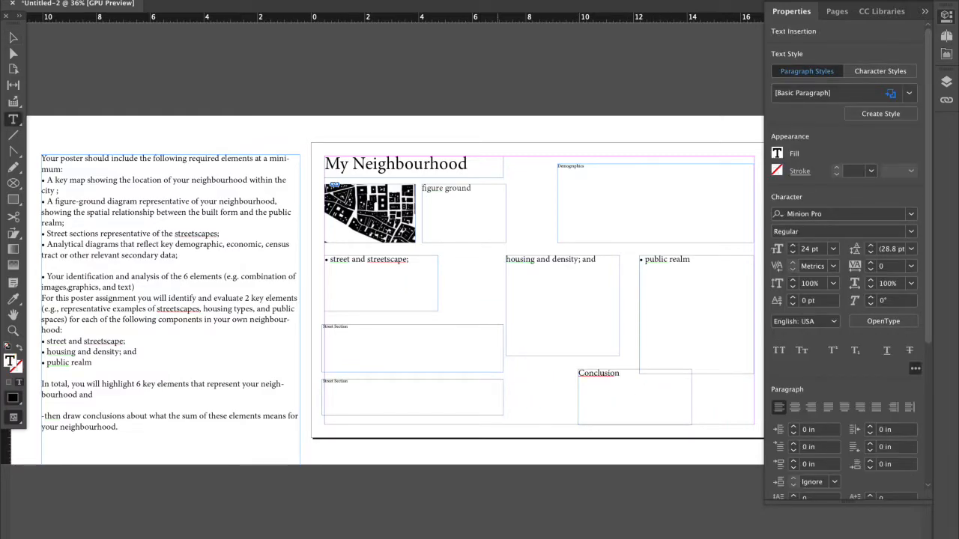
Resize the "Conclusion" frame to about 7.98 × 1.34 in, reaching the right margin and level with the lower "Street Section" frame.
{"action": "left_click", "coordinate": [13, 37]}
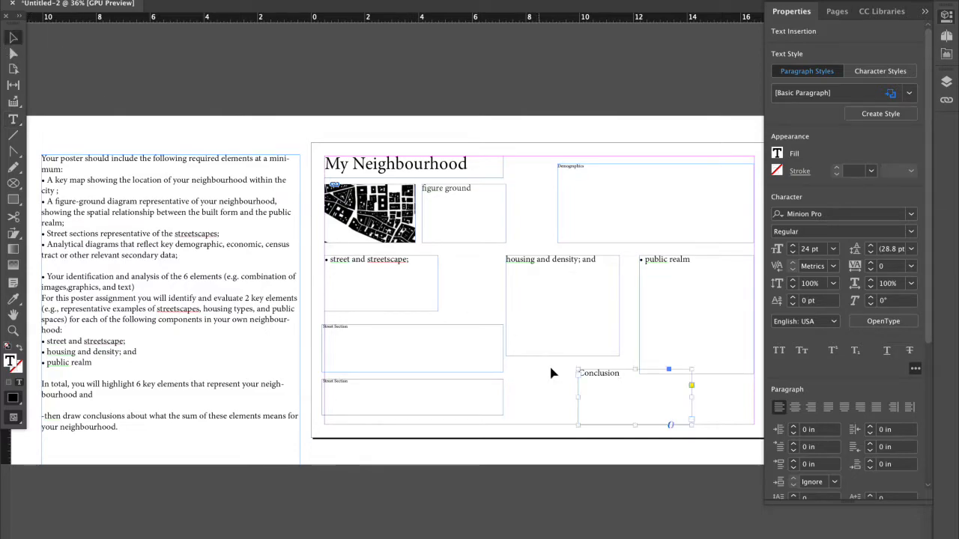
{"action": "left_click_drag", "start_coordinate": [634, 370], "coordinate": [633, 390]}
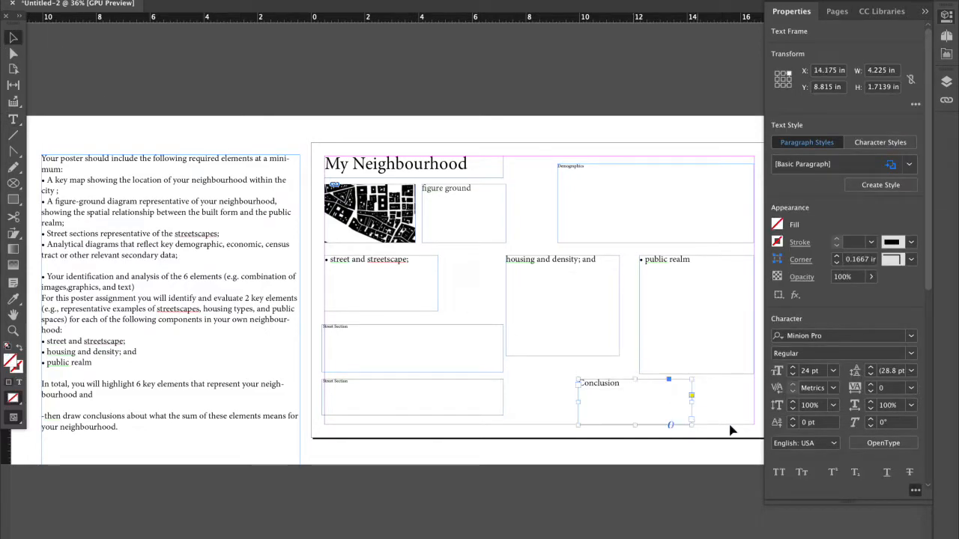
{"action": "left_click_drag", "start_coordinate": [690, 408], "coordinate": [754, 405]}
{"action": "left_click_drag", "start_coordinate": [577, 406], "coordinate": [539, 405]}
{"action": "left_click", "coordinate": [406, 396]}
{"action": "left_click", "coordinate": [568, 412]}
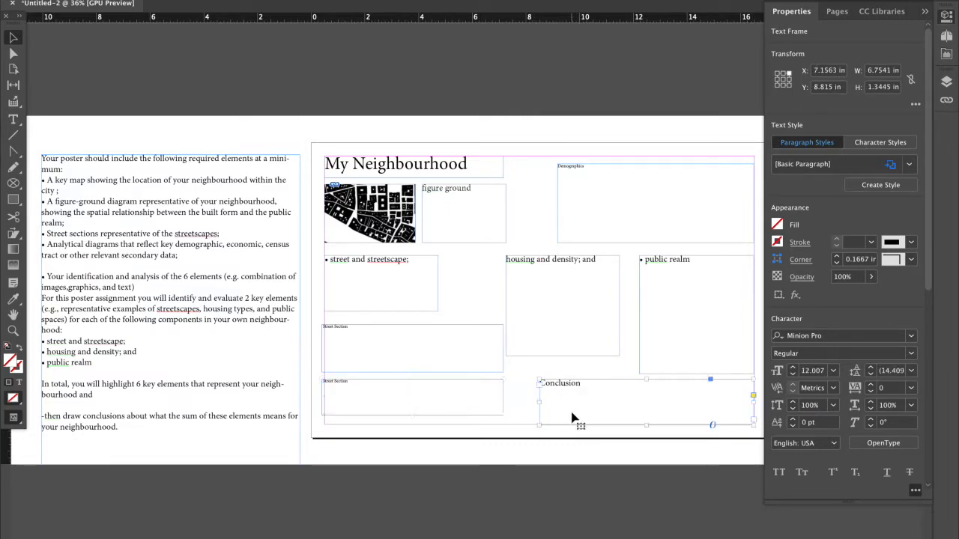
{"action": "left_click_drag", "start_coordinate": [647, 424], "coordinate": [647, 415]}
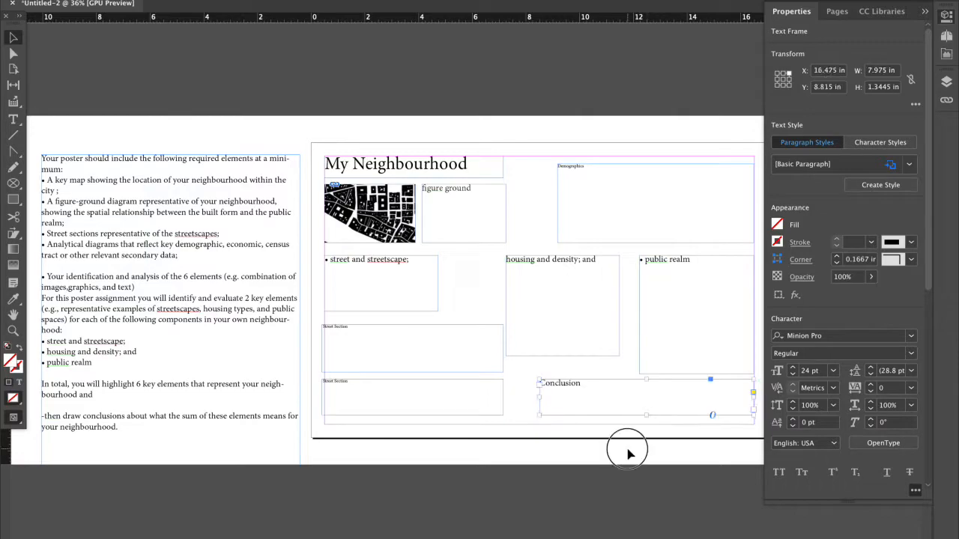
{"action": "left_click", "coordinate": [552, 419]}
{"action": "left_click", "coordinate": [474, 416]}
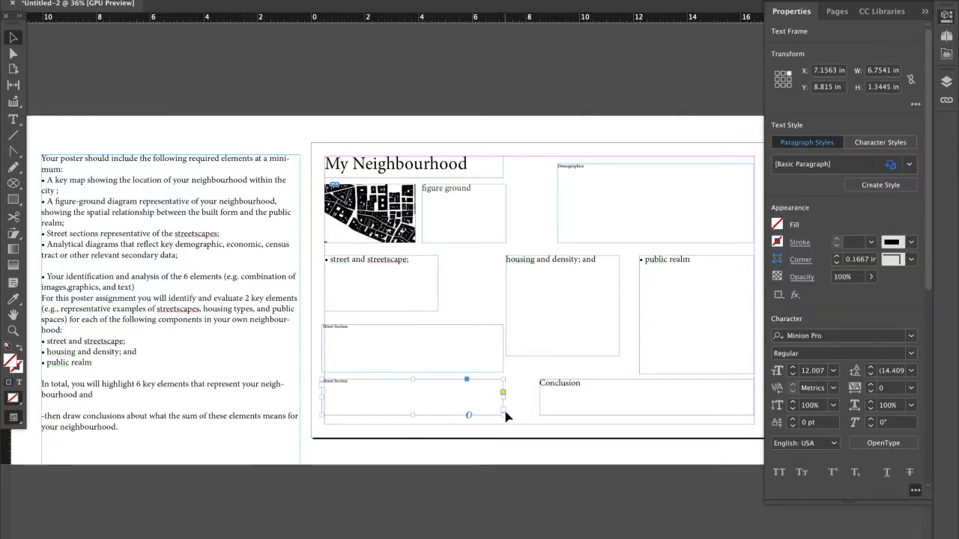
{"action": "left_click", "coordinate": [228, 368]}
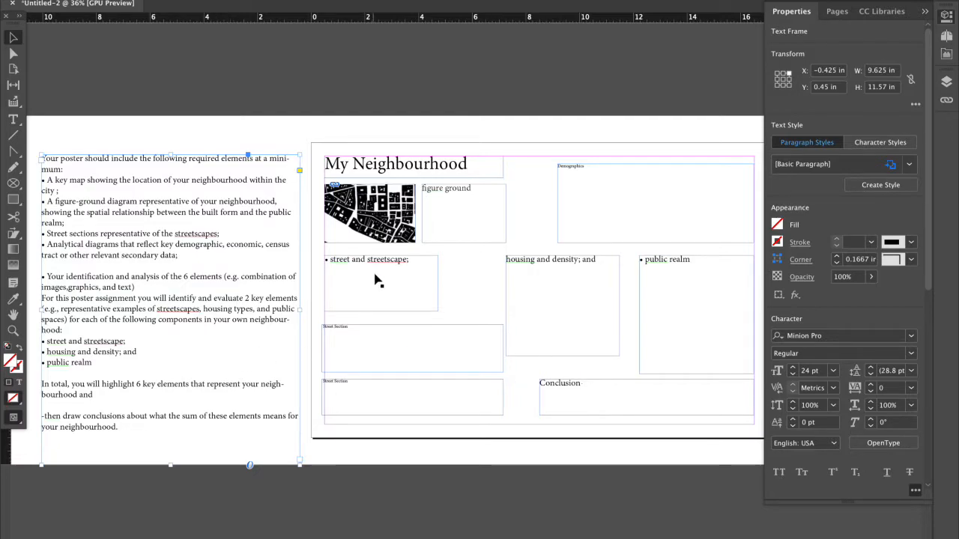
Replace the black-and-white figure-ground image in the key map frame with the coloured city map JPG from the file folder.
{"action": "left_click", "coordinate": [370, 213]}
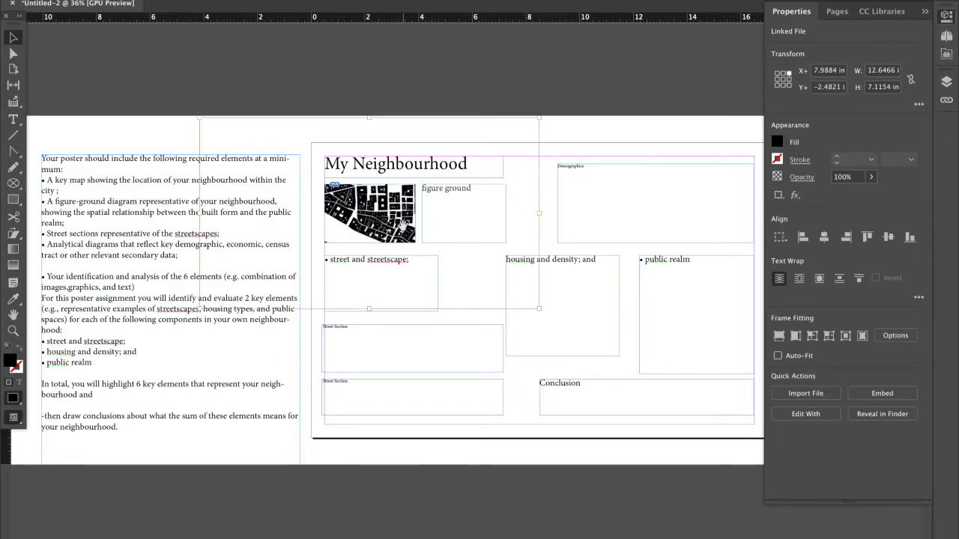
{"action": "key", "text": "Delete"}
{"action": "mouse_move", "coordinate": [161, 537]}
{"action": "left_click", "coordinate": [74, 532]}
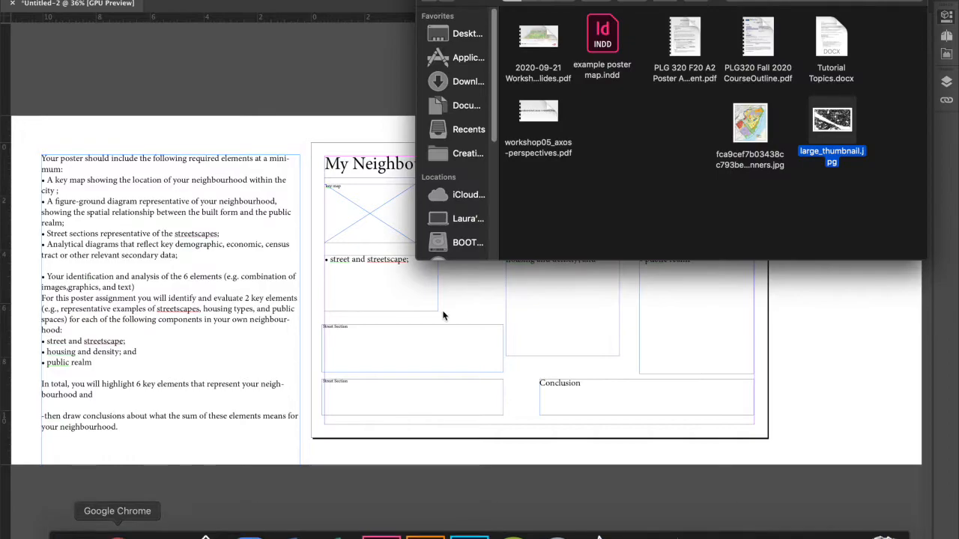
{"action": "left_click_drag", "start_coordinate": [735, 125], "coordinate": [377, 215]}
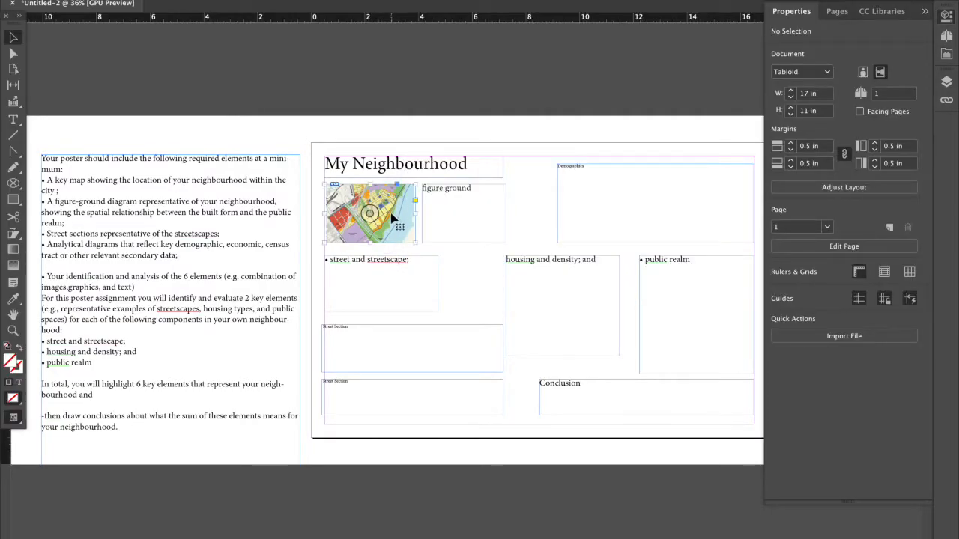
Delete the coloured map image from the key map frame, keeping the empty frame in place.
{"action": "left_click", "coordinate": [384, 215]}
{"action": "double_click", "coordinate": [385, 211]}
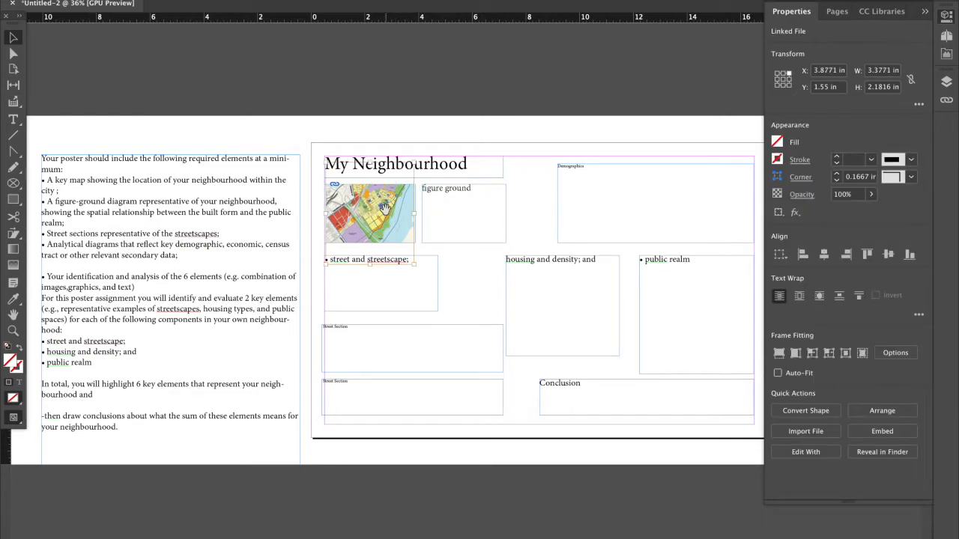
{"action": "key", "text": "Delete"}
{"action": "left_click", "coordinate": [374, 207]}
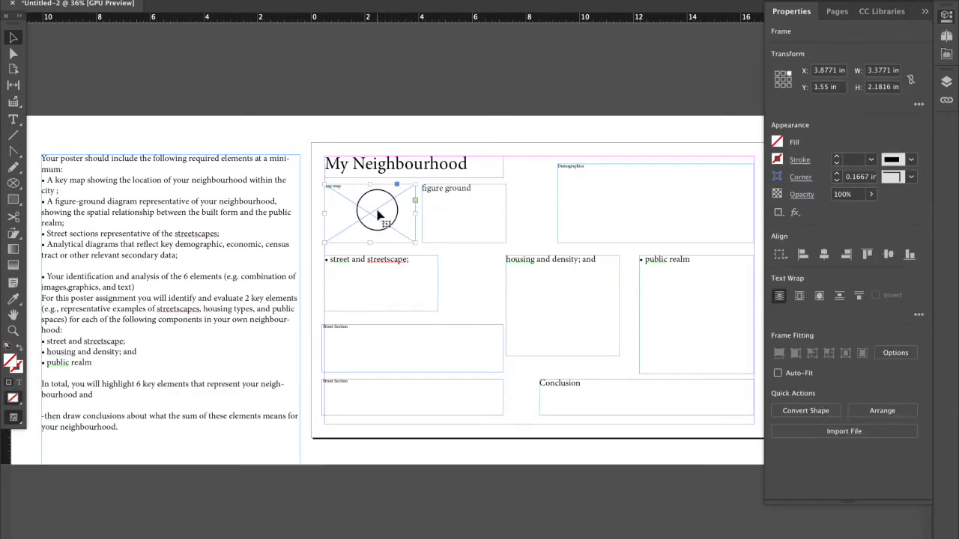
Draw a rectangle about 2.73 × 1.72 in overlapping the page's top edge, with a smaller one about 1.48 × 0.35 in inside it.
{"action": "left_click", "coordinate": [18, 207]}
{"action": "mouse_move", "coordinate": [325, 118]}
{"action": "left_mouse_down"}
{"action": "mouse_move", "coordinate": [357, 118]}
{"action": "mouse_move", "coordinate": [398, 164]}
{"action": "left_mouse_up"}
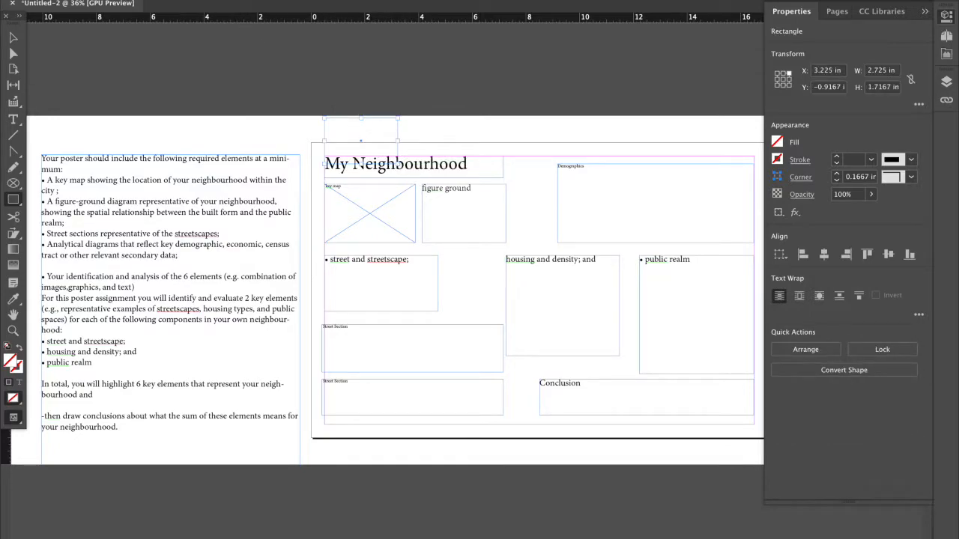
{"action": "left_click", "coordinate": [95, 0]}
{"action": "mouse_move", "coordinate": [124, 0]}
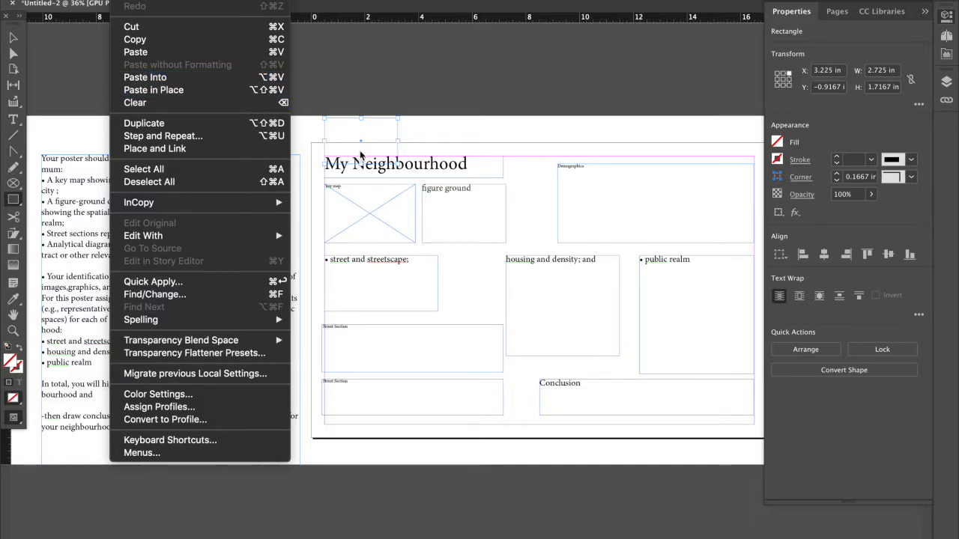
{"action": "left_click", "coordinate": [327, 151]}
{"action": "left_click_drag", "start_coordinate": [334, 126], "coordinate": [378, 135]}
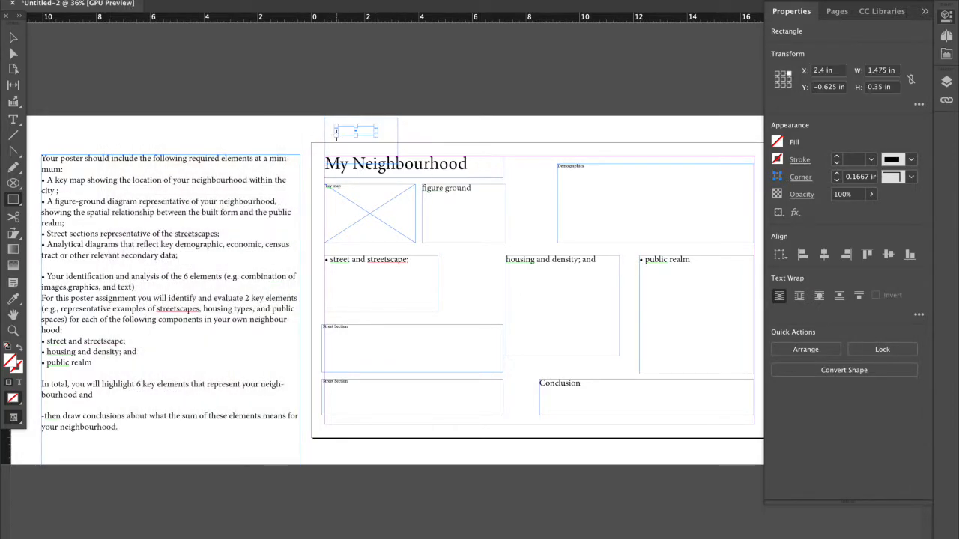
Delete both rectangles drawn above the "My Neighbourhood" title.
{"action": "left_click", "coordinate": [13, 53]}
{"action": "left_click_drag", "start_coordinate": [292, 100], "coordinate": [367, 149]}
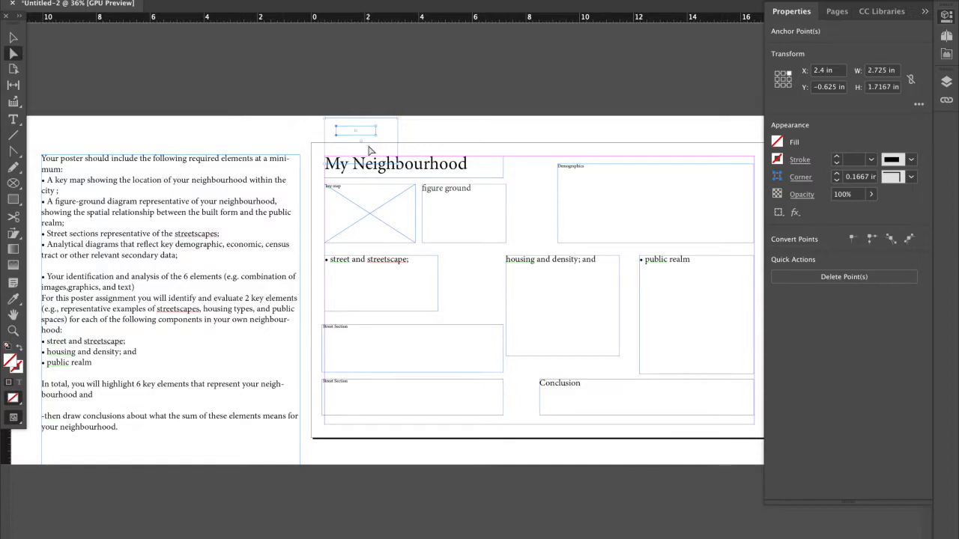
{"action": "key", "text": "Delete"}
{"action": "key", "text": "Delete"}
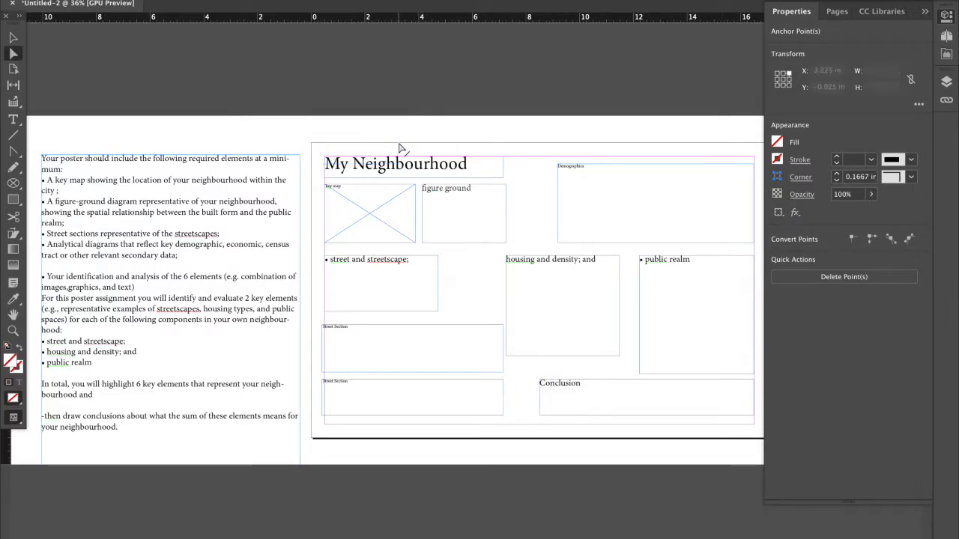
{"action": "left_click", "coordinate": [13, 37]}
{"action": "left_click", "coordinate": [215, 78]}
{"action": "left_click_drag", "start_coordinate": [215, 78], "coordinate": [432, 152]}
{"action": "key", "text": "Delete"}
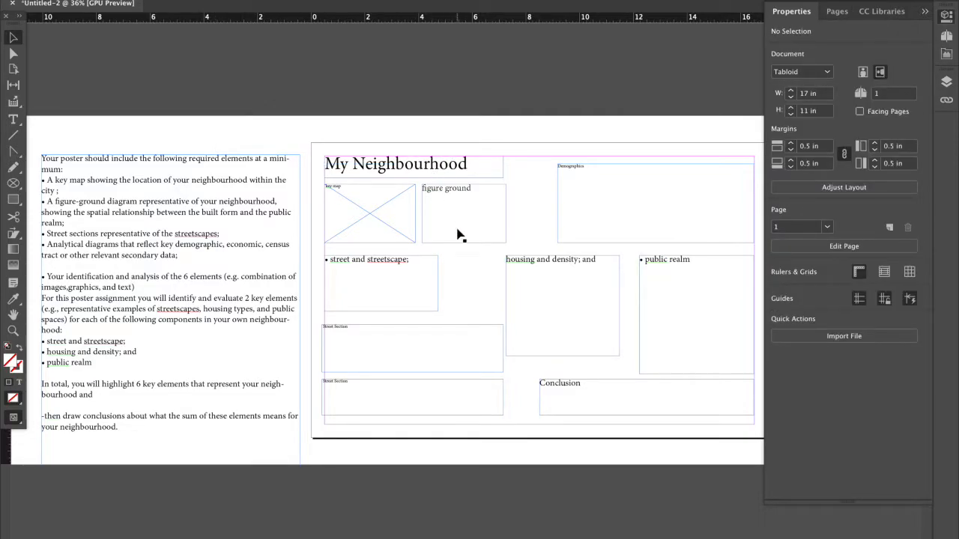
{"action": "scroll", "coordinate": [479, 283], "scroll_direction": "right", "scroll_amount": 1}
{"action": "scroll", "coordinate": [479, 283], "scroll_direction": "right", "scroll_amount": 1}
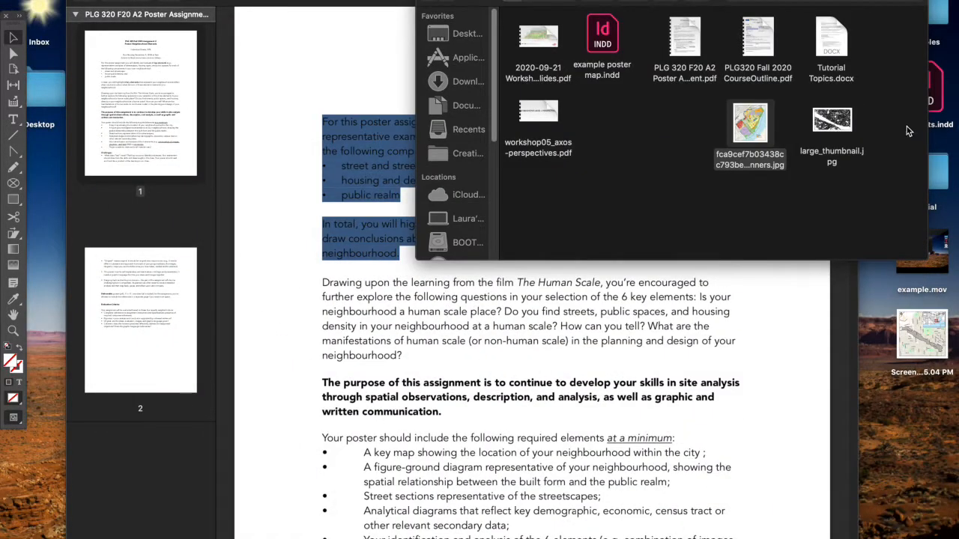
{"action": "left_click", "coordinate": [750, 127]}
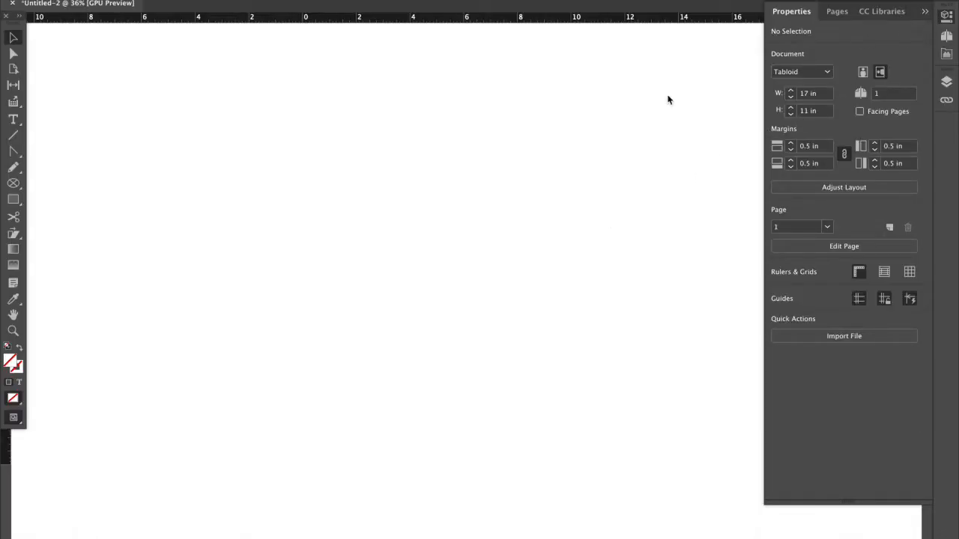
{"action": "left_click", "coordinate": [117, 533]}
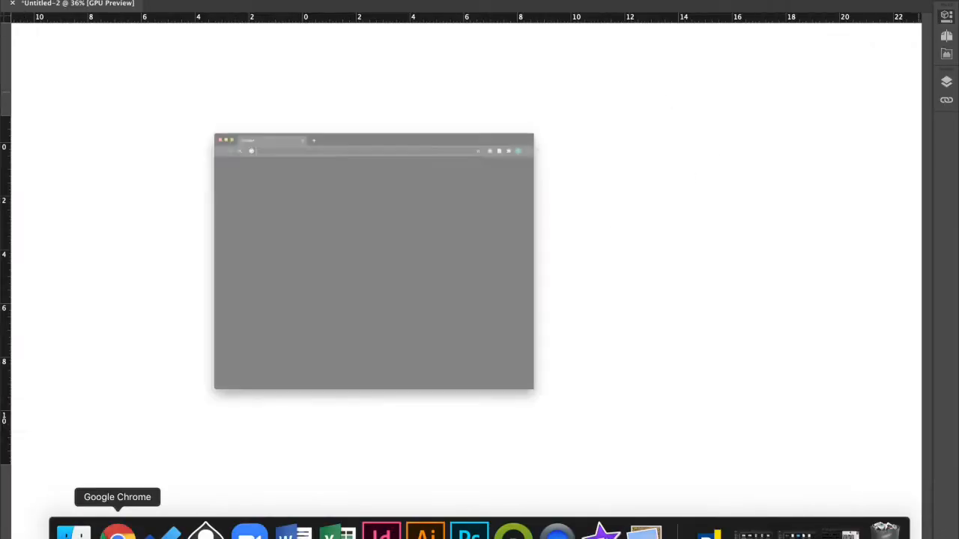
{"action": "key", "text": "super+m"}
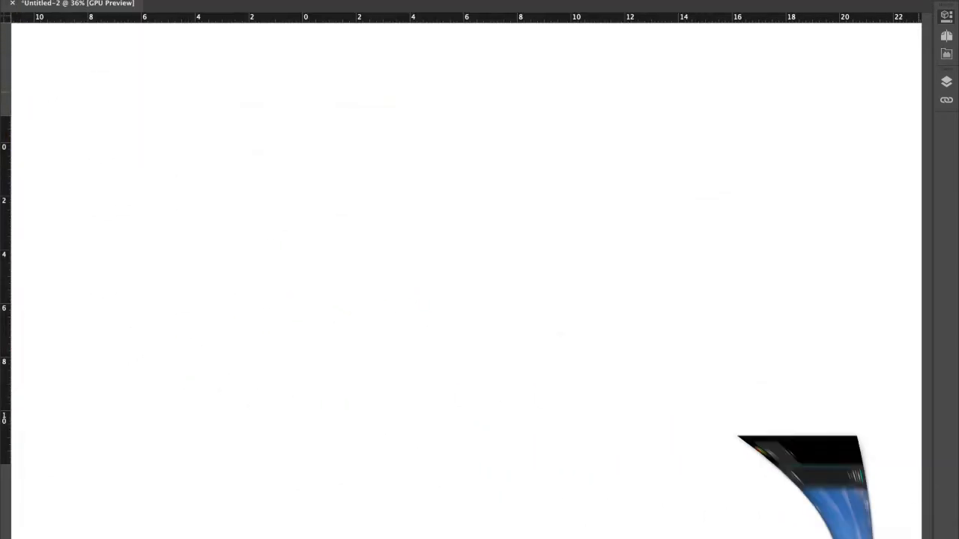
Quit iMovie, which is running in the background.
{"action": "mouse_move", "coordinate": [534, 533]}
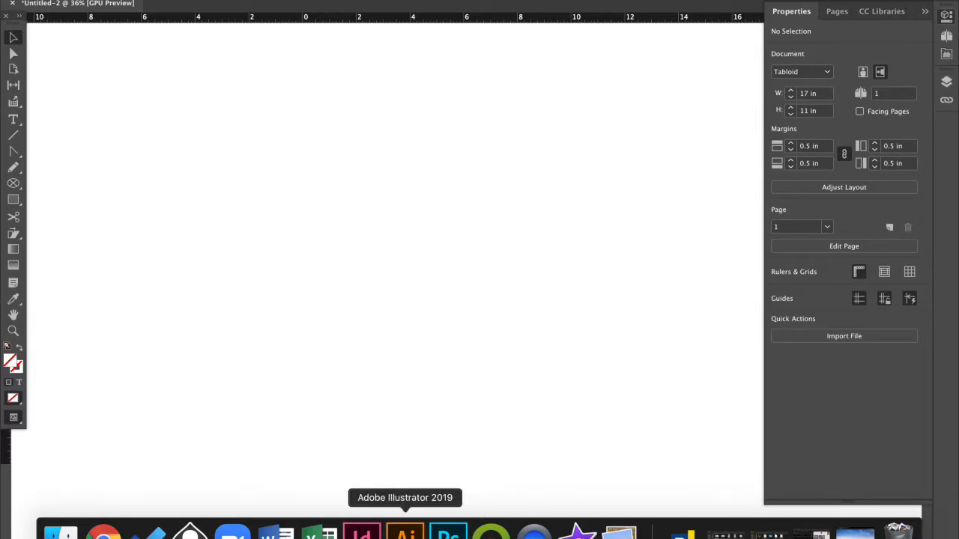
{"action": "right_click", "coordinate": [576, 533]}
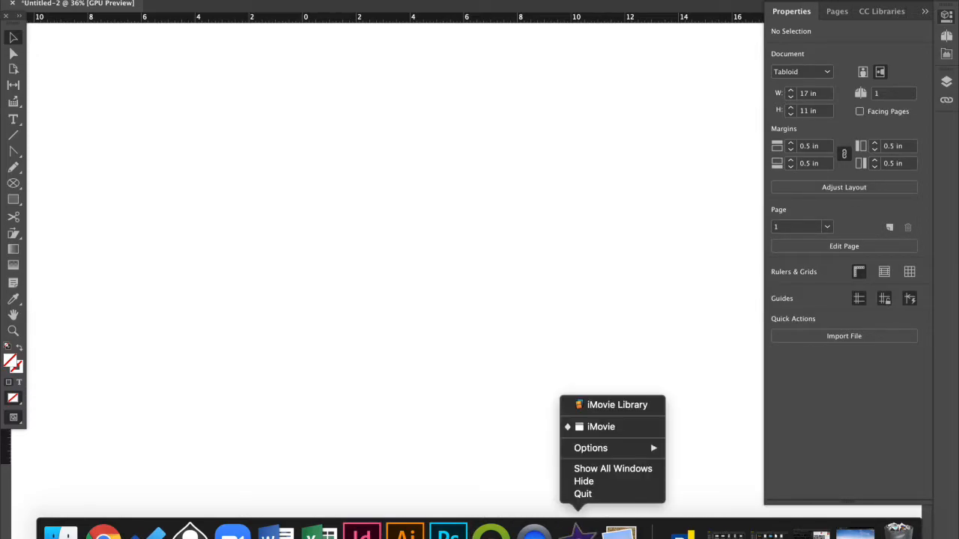
{"action": "left_click", "coordinate": [582, 494]}
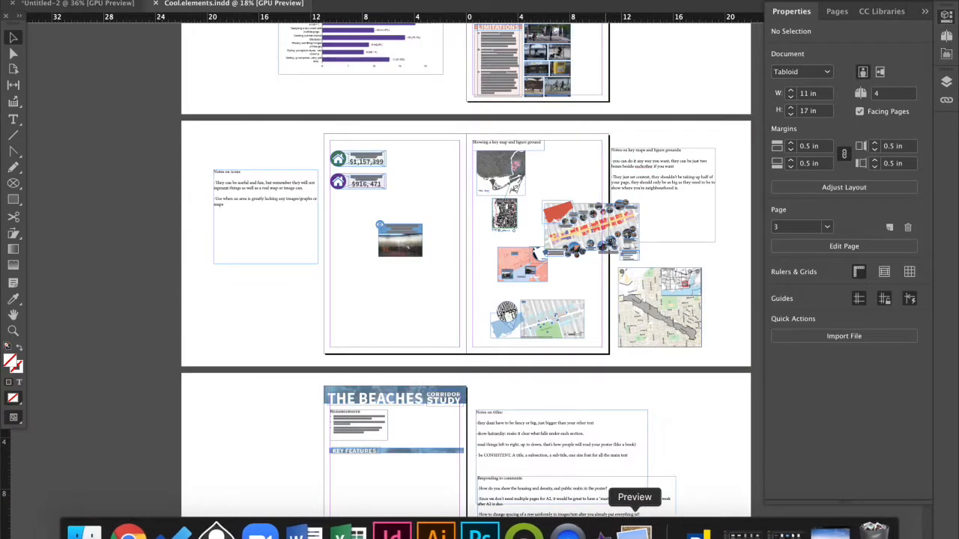
Bring the Cool.elements.indd document back on screen, return to its first page and save it.
{"action": "left_click", "coordinate": [622, 532]}
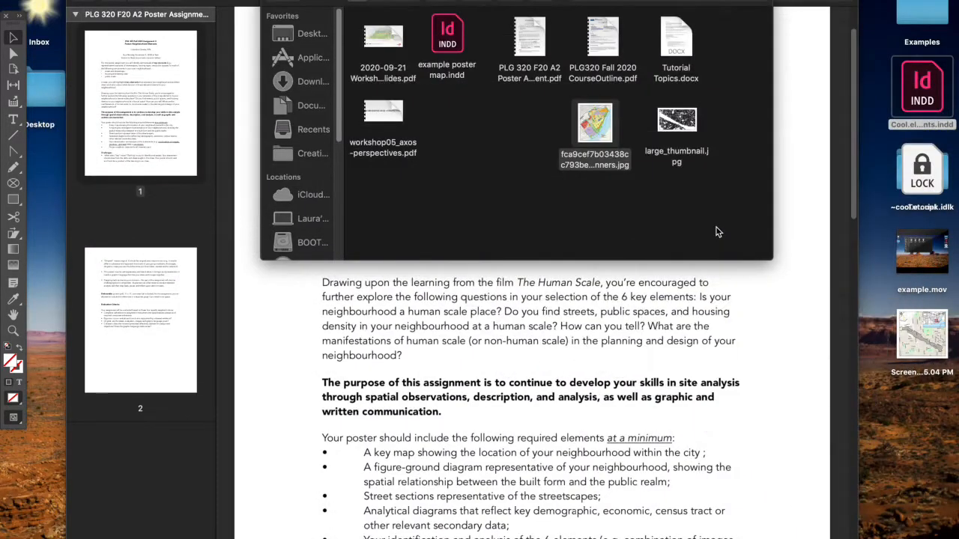
{"action": "left_click", "coordinate": [894, 530]}
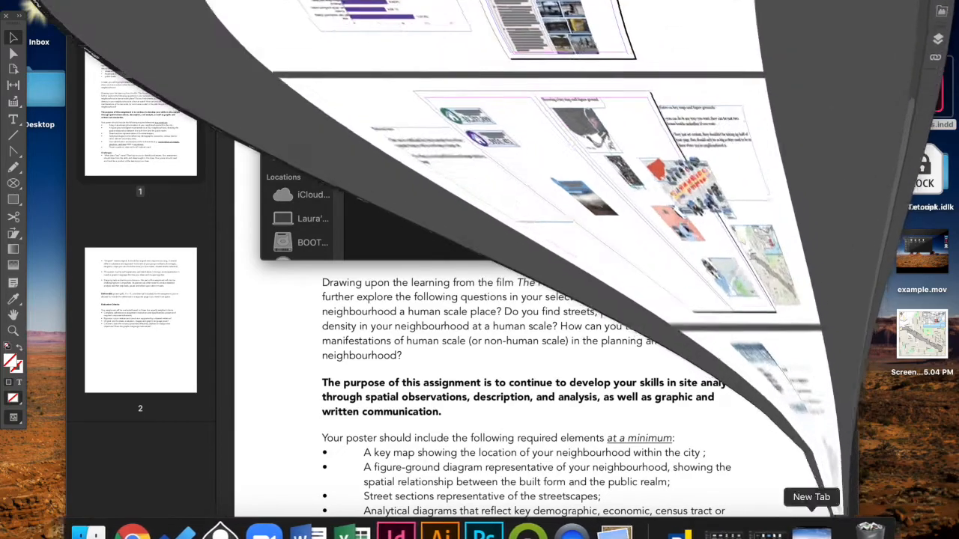
{"action": "scroll", "coordinate": [453, 259], "scroll_direction": "up", "scroll_amount": 2}
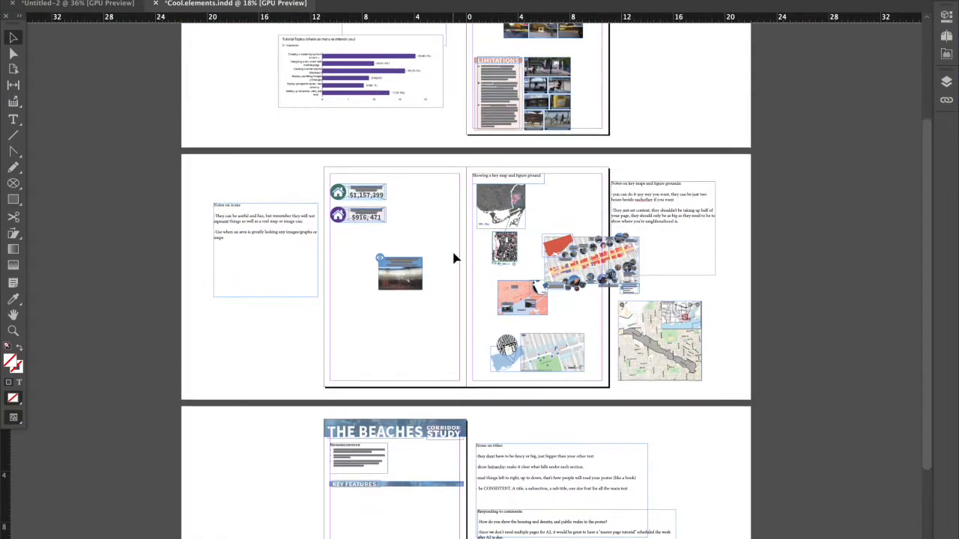
{"action": "scroll", "coordinate": [465, 277], "scroll_direction": "up", "scroll_amount": 1}
{"action": "scroll", "coordinate": [190, 438], "scroll_direction": "up", "scroll_amount": 6}
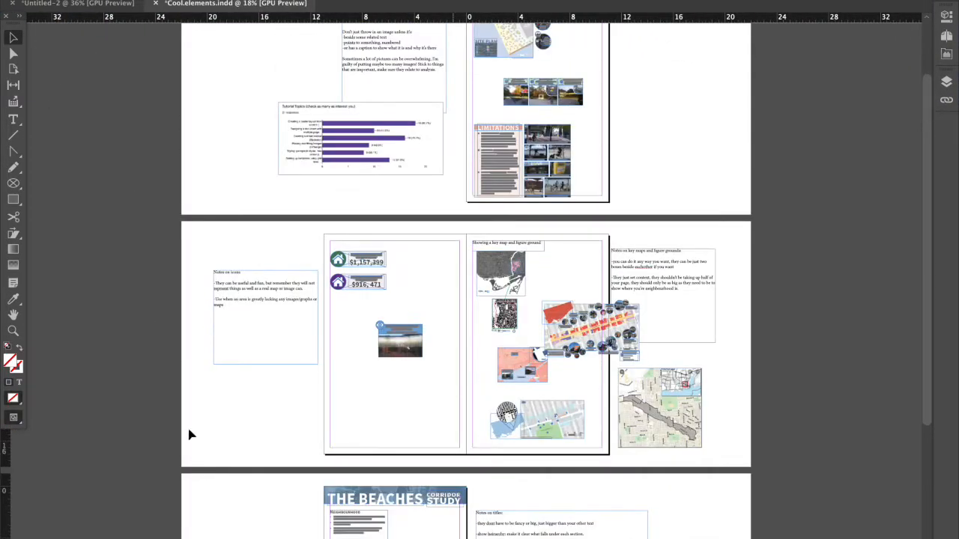
{"action": "left_click", "coordinate": [94, 0]}
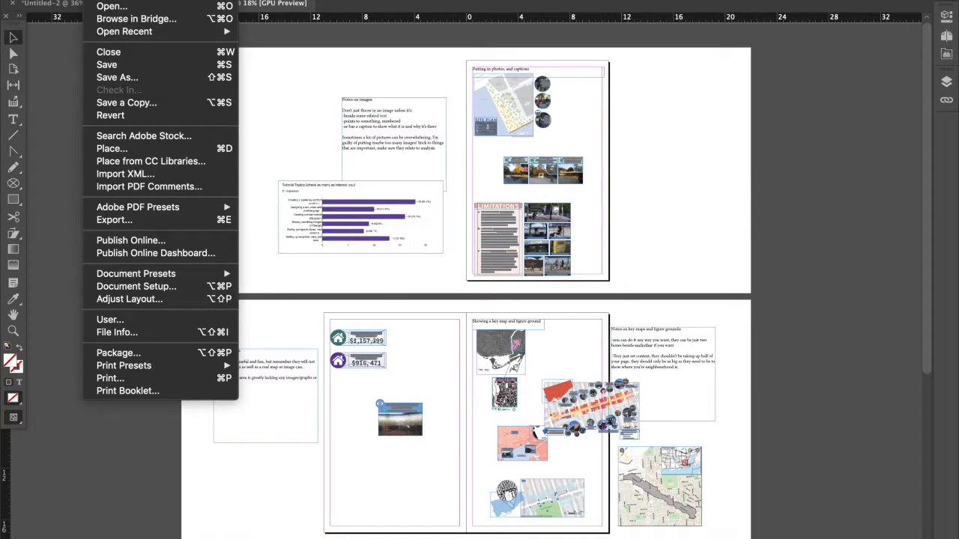
{"action": "left_click", "coordinate": [93, 1]}
{"action": "left_click", "coordinate": [94, 1]}
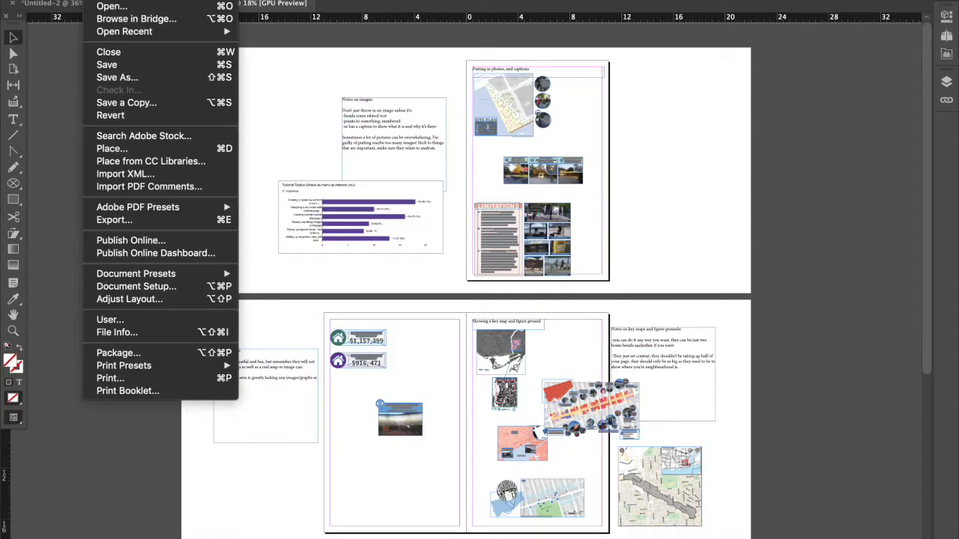
{"action": "left_click", "coordinate": [110, 66]}
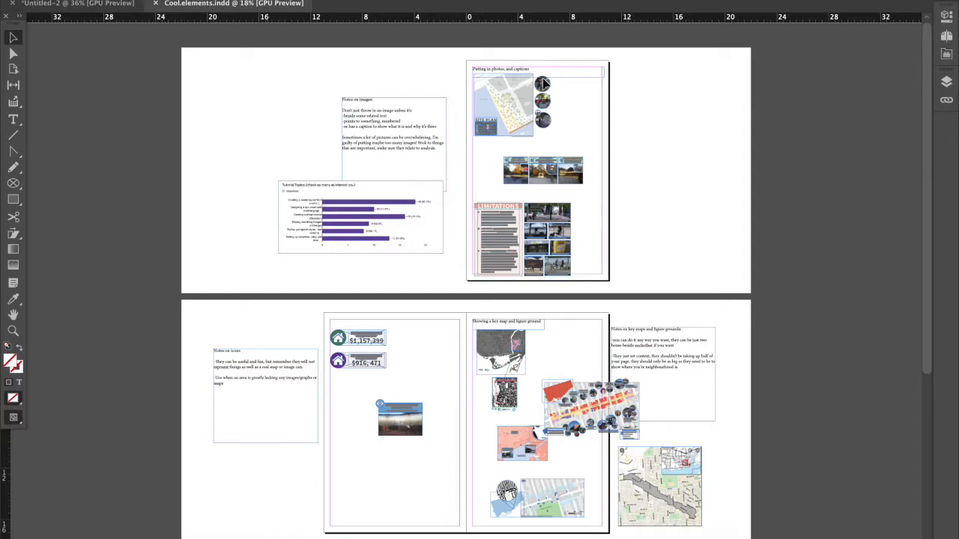
Examine the "Putting in photos, and captions" examples on the first page together with the "Notes on images" text beside them.
{"action": "scroll", "coordinate": [432, 197], "scroll_direction": "up", "scroll_amount": 1}
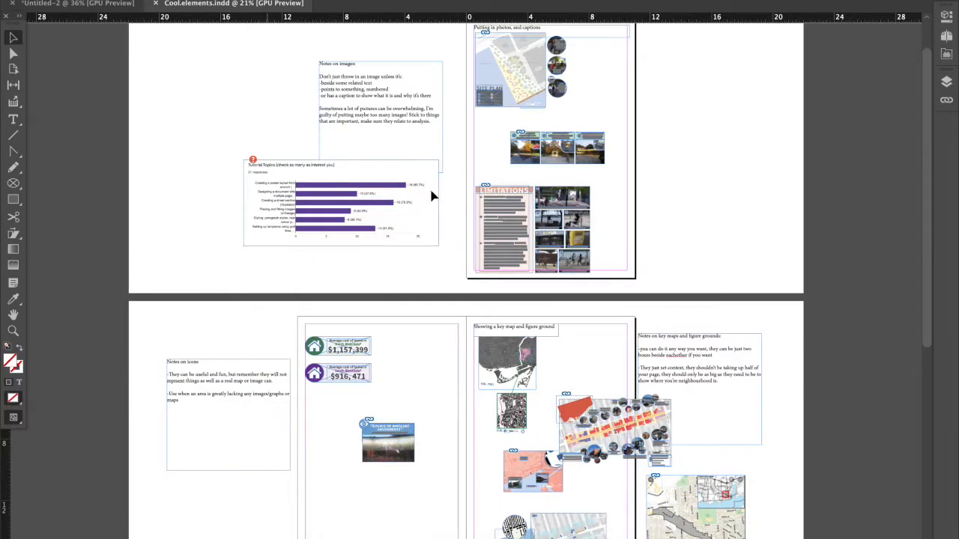
{"action": "scroll", "coordinate": [473, 152], "scroll_direction": "up", "scroll_amount": 1}
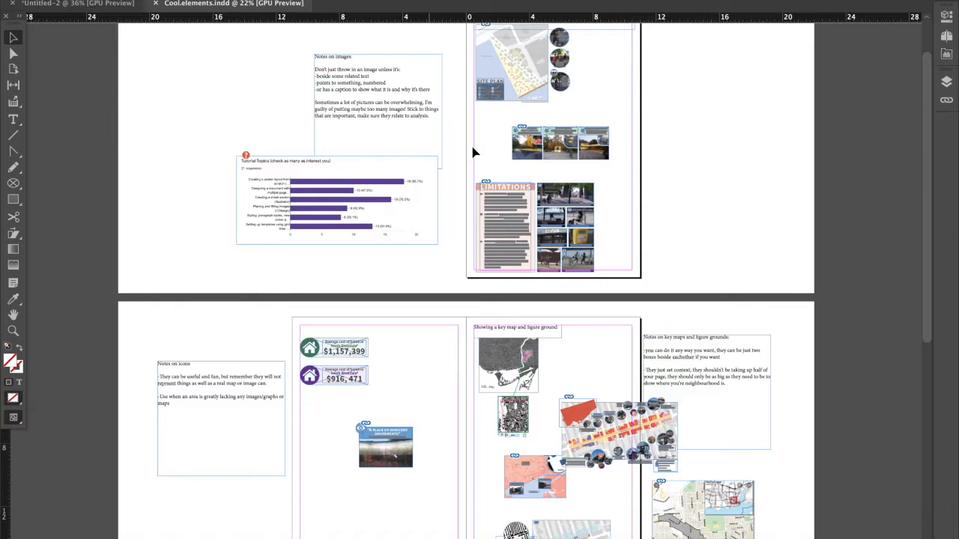
{"action": "scroll", "coordinate": [473, 153], "scroll_direction": "up", "scroll_amount": 1}
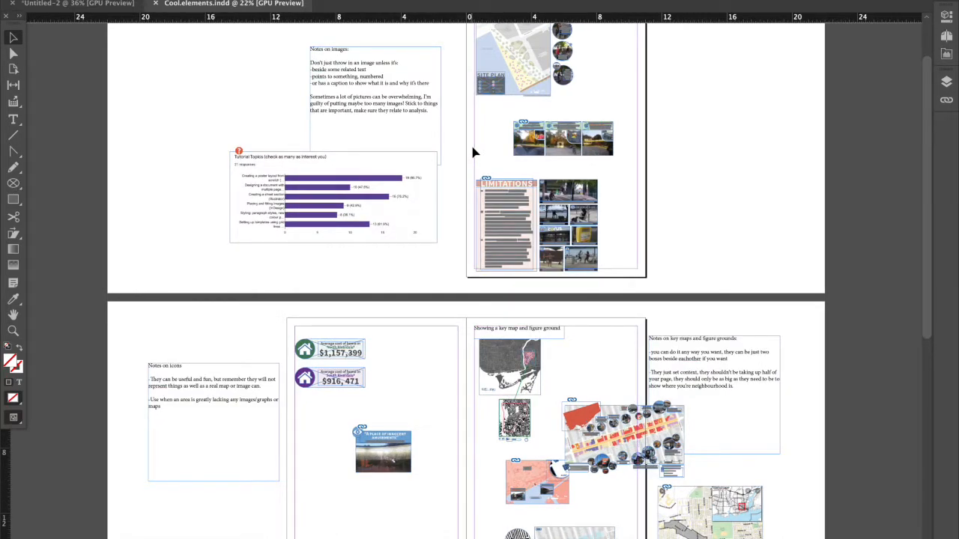
{"action": "scroll", "coordinate": [600, 116], "scroll_direction": "up", "scroll_amount": 1}
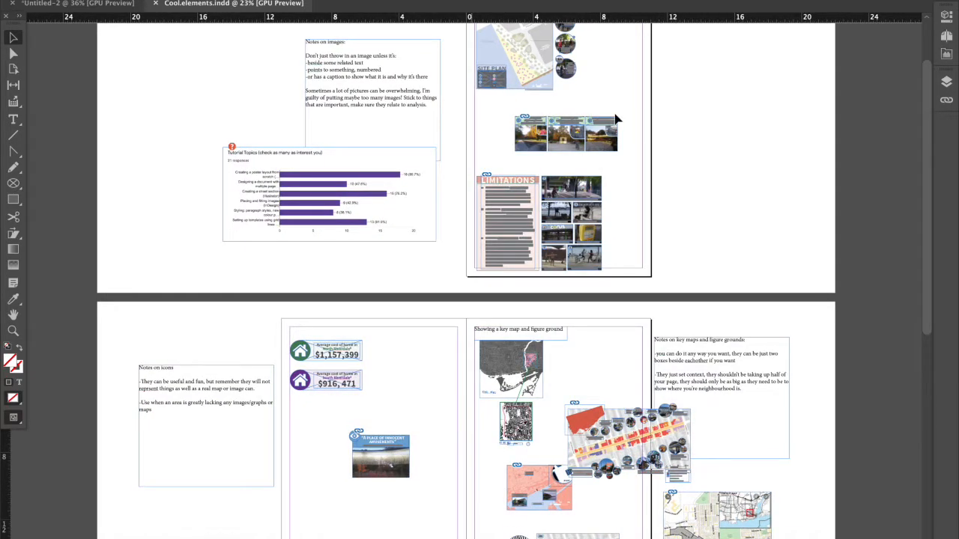
{"action": "scroll", "coordinate": [614, 118], "scroll_direction": "up", "scroll_amount": 2}
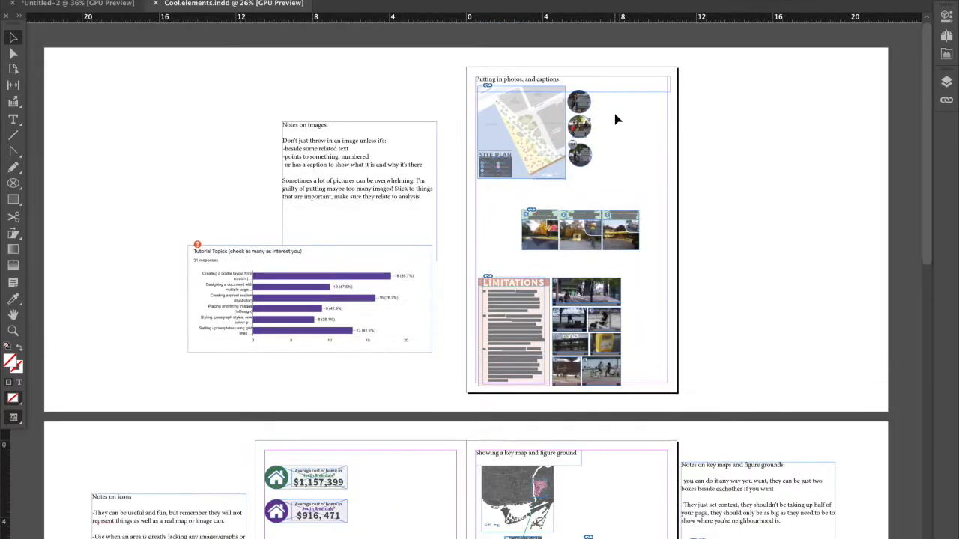
{"action": "scroll", "coordinate": [615, 118], "scroll_direction": "up", "scroll_amount": 4}
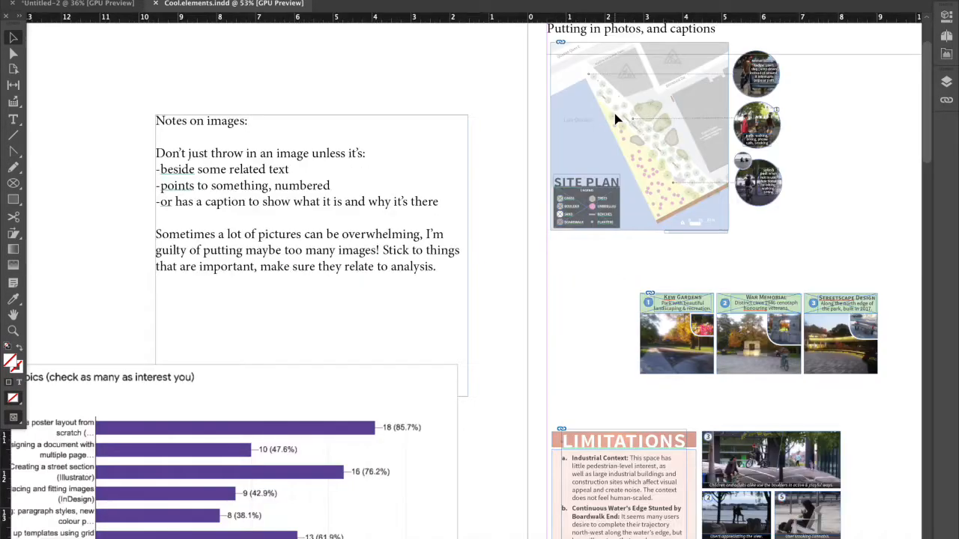
{"action": "scroll", "coordinate": [615, 120], "scroll_direction": "right", "scroll_amount": 5}
{"action": "scroll", "coordinate": [615, 119], "scroll_direction": "down", "scroll_amount": 2}
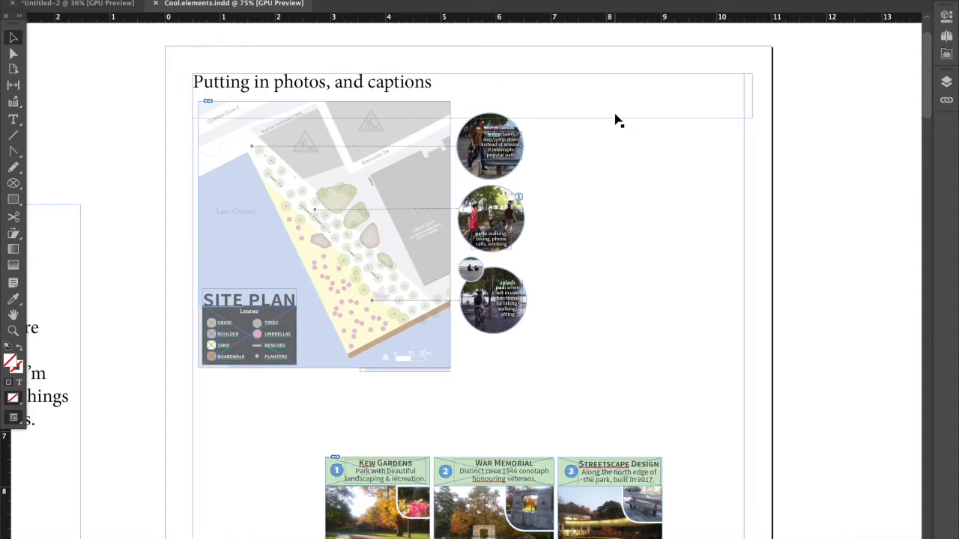
{"action": "scroll", "coordinate": [615, 120], "scroll_direction": "down", "scroll_amount": 2}
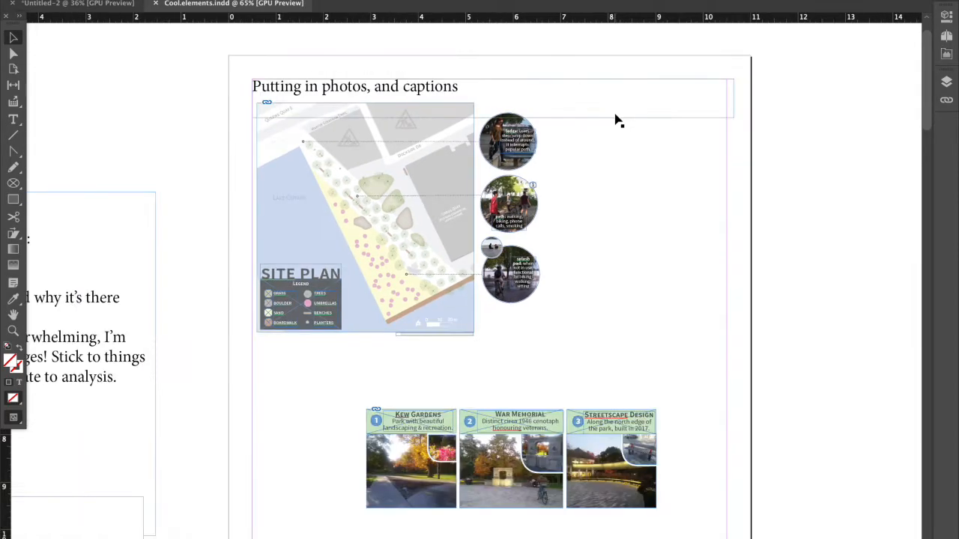
{"action": "scroll", "coordinate": [615, 119], "scroll_direction": "down", "scroll_amount": 2}
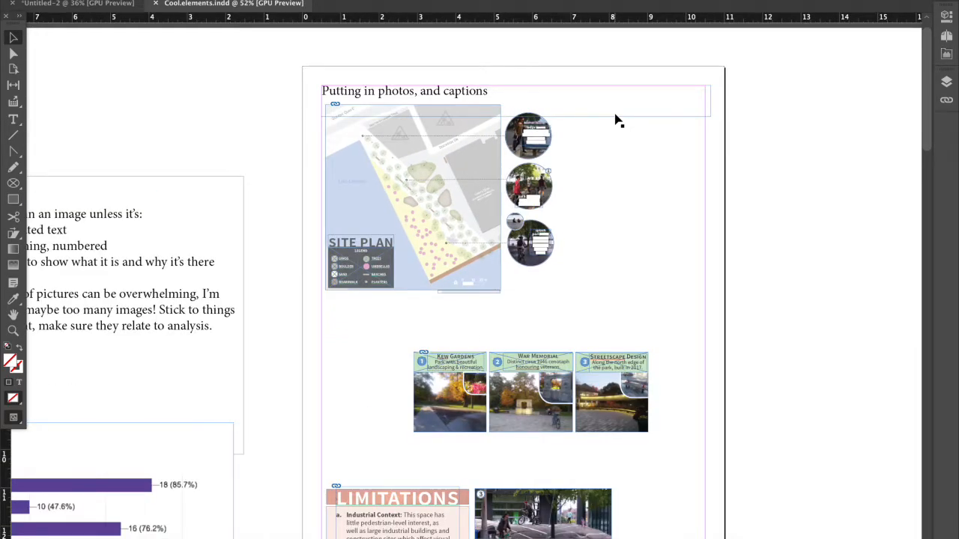
{"action": "scroll", "coordinate": [615, 120], "scroll_direction": "down", "scroll_amount": 2}
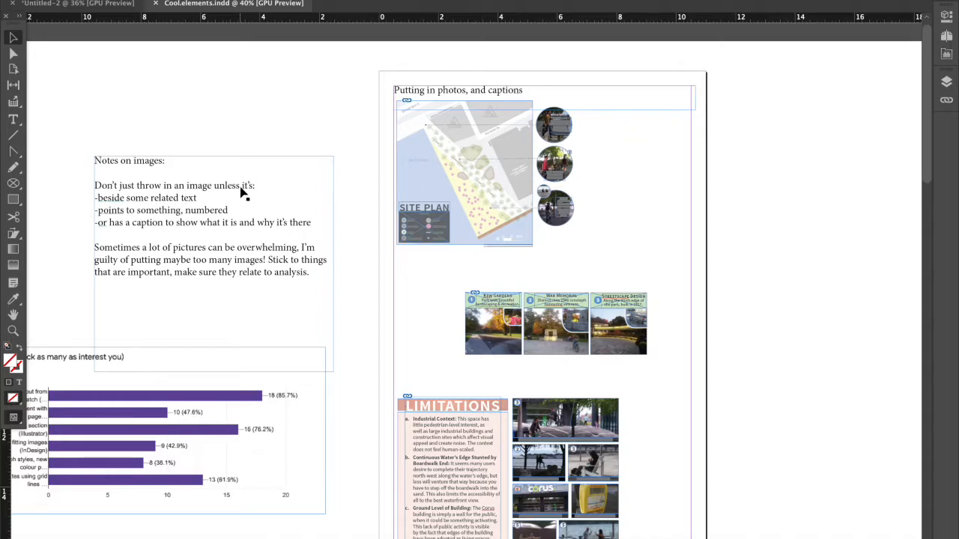
{"action": "key", "text": "t"}
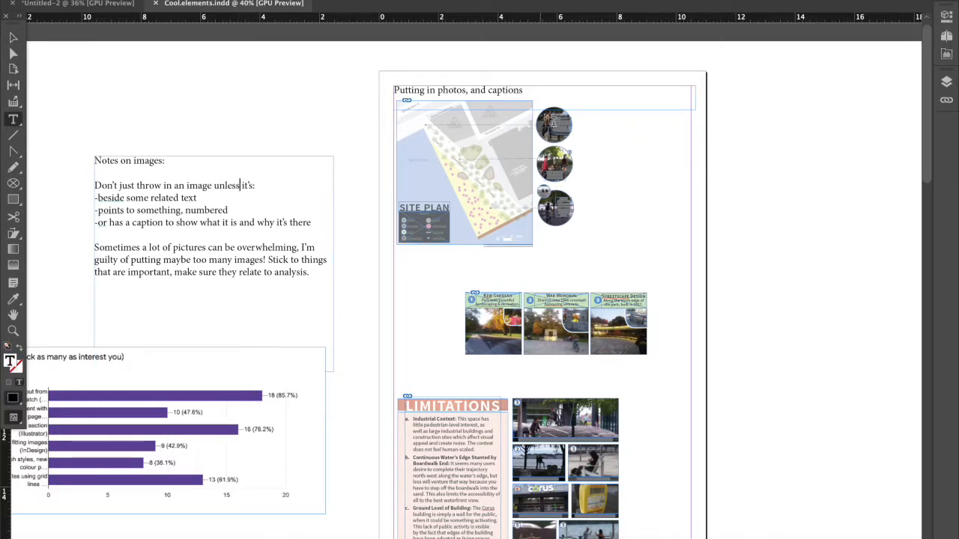
{"action": "left_click", "coordinate": [13, 37]}
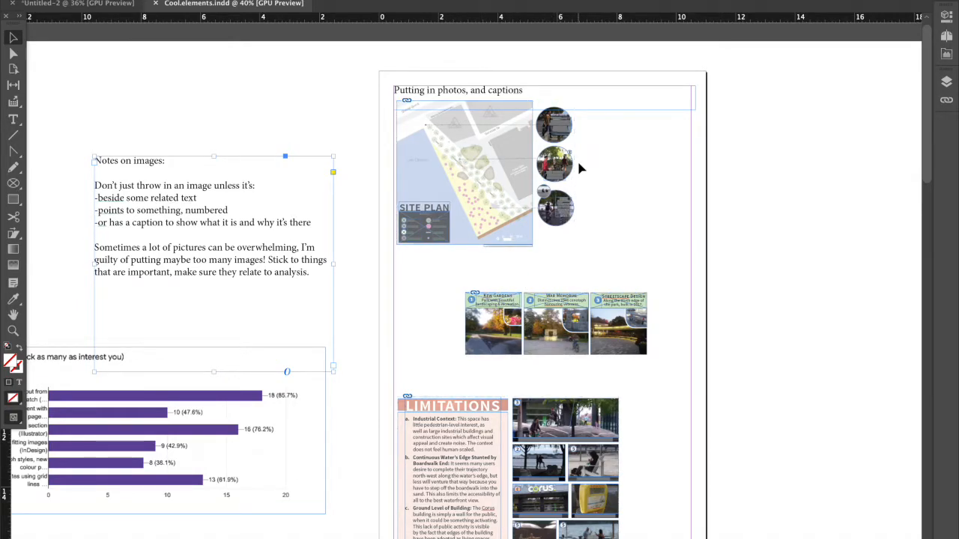
Turn on Overprint Preview to show the example page without frame edges, and deselect the notes text frame.
{"action": "scroll", "coordinate": [577, 162], "scroll_direction": "up", "scroll_amount": 3}
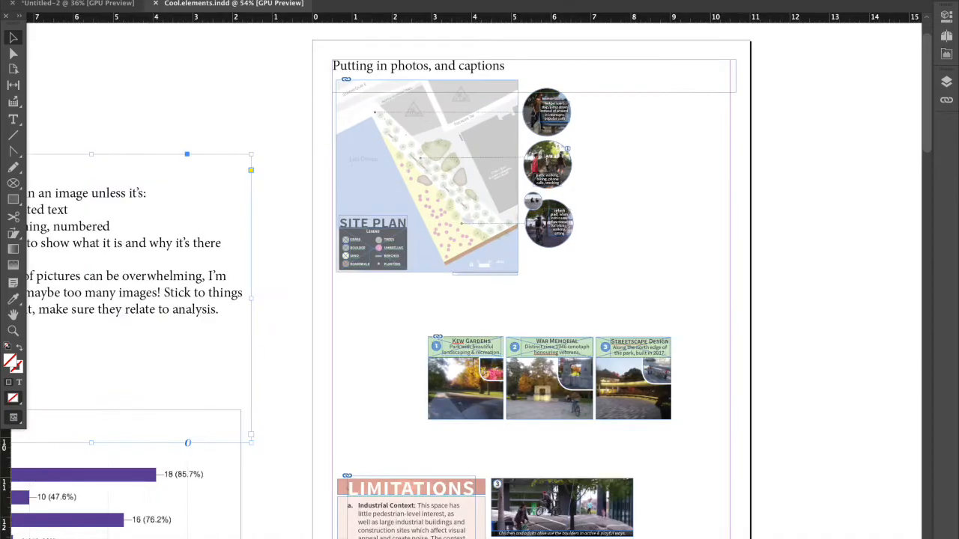
{"action": "left_click", "coordinate": [304, 0]}
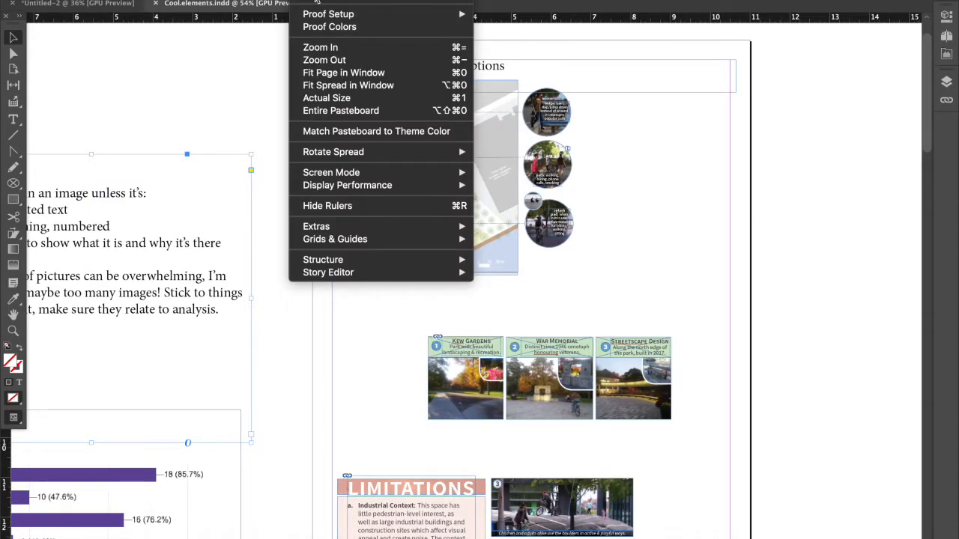
{"action": "left_click", "coordinate": [315, 0]}
{"action": "key", "text": "super+alt+shift+y"}
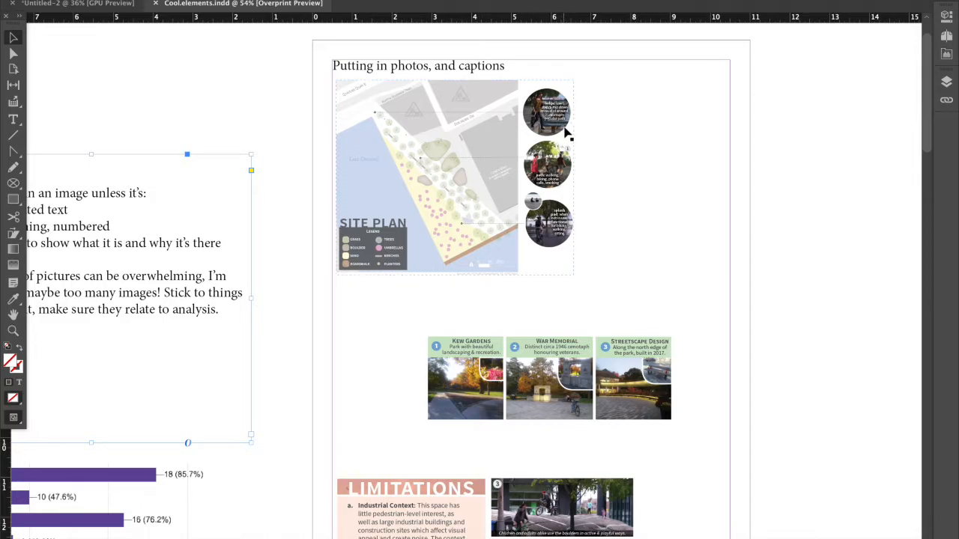
{"action": "left_click", "coordinate": [597, 148]}
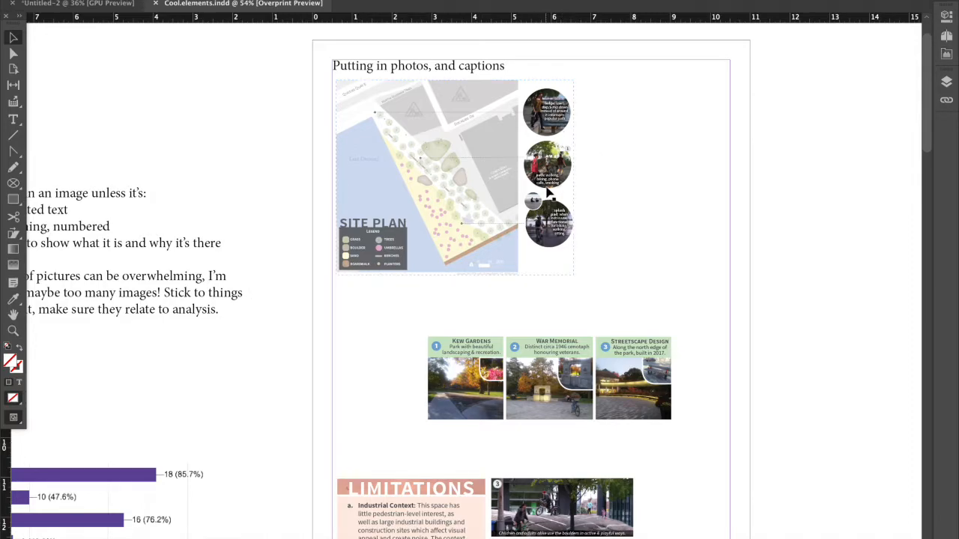
Examine the "Notes on images" text and how the site plan links to its circular captioned photos.
{"action": "scroll", "coordinate": [547, 193], "scroll_direction": "left", "scroll_amount": 3}
{"action": "scroll", "coordinate": [313, 251], "scroll_direction": "left", "scroll_amount": 3}
{"action": "left_click", "coordinate": [274, 277]}
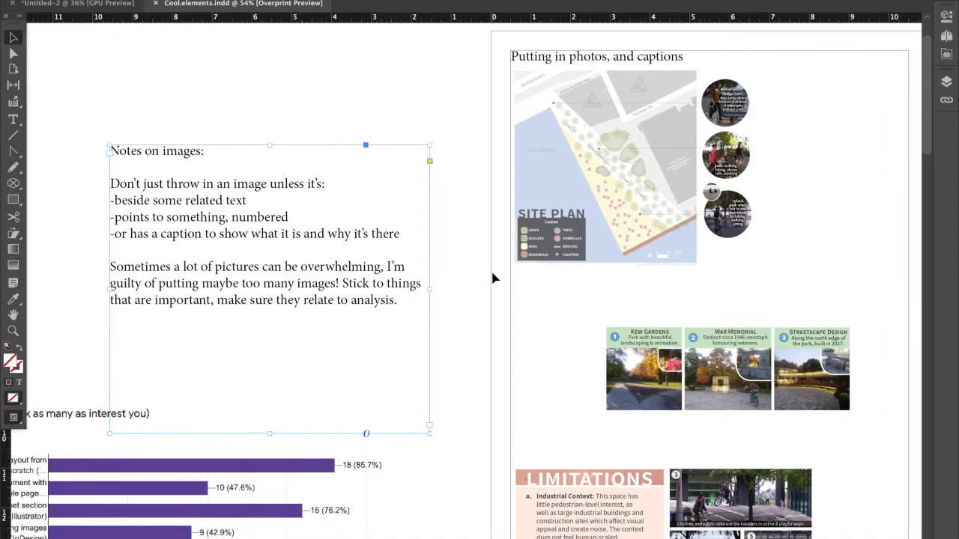
{"action": "scroll", "coordinate": [493, 278], "scroll_direction": "up", "scroll_amount": 1}
{"action": "scroll", "coordinate": [493, 279], "scroll_direction": "right", "scroll_amount": 1}
{"action": "scroll", "coordinate": [493, 279], "scroll_direction": "right", "scroll_amount": 2}
{"action": "scroll", "coordinate": [492, 279], "scroll_direction": "up", "scroll_amount": 1}
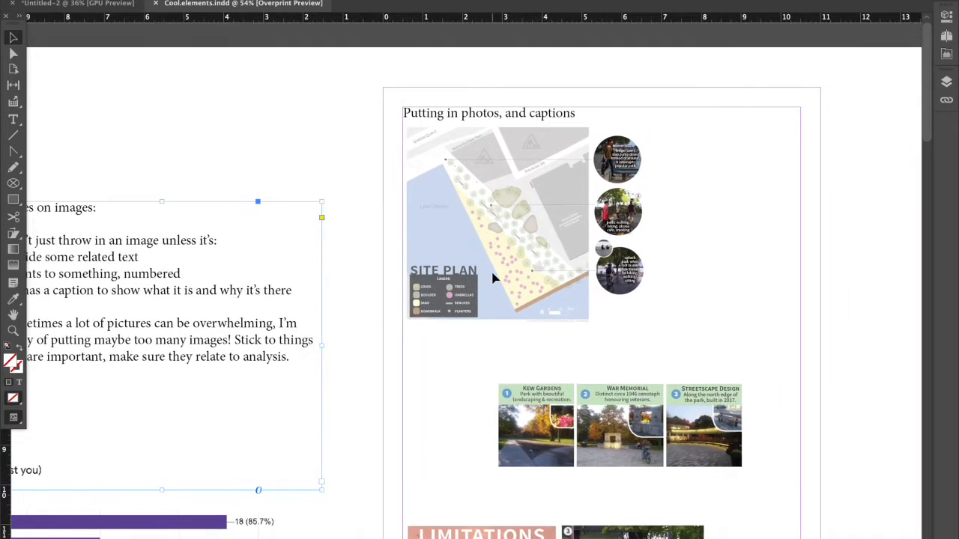
{"action": "scroll", "coordinate": [543, 183], "scroll_direction": "up", "scroll_amount": 2}
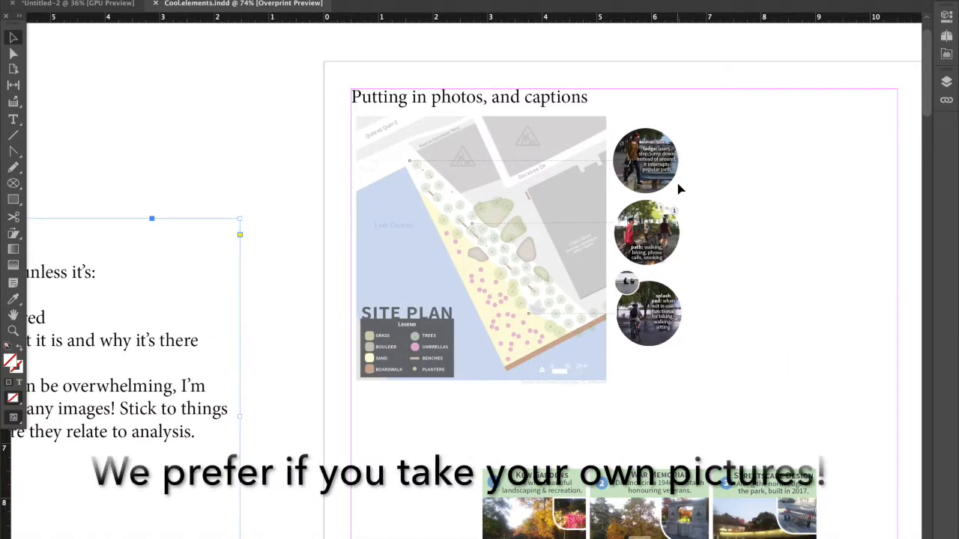
{"action": "scroll", "coordinate": [679, 187], "scroll_direction": "up", "scroll_amount": 2}
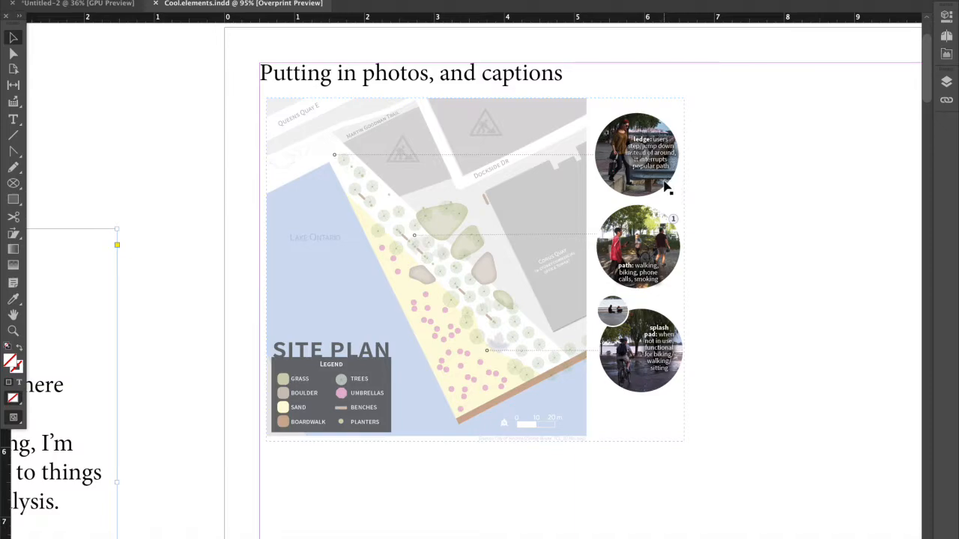
{"action": "left_click", "coordinate": [665, 187]}
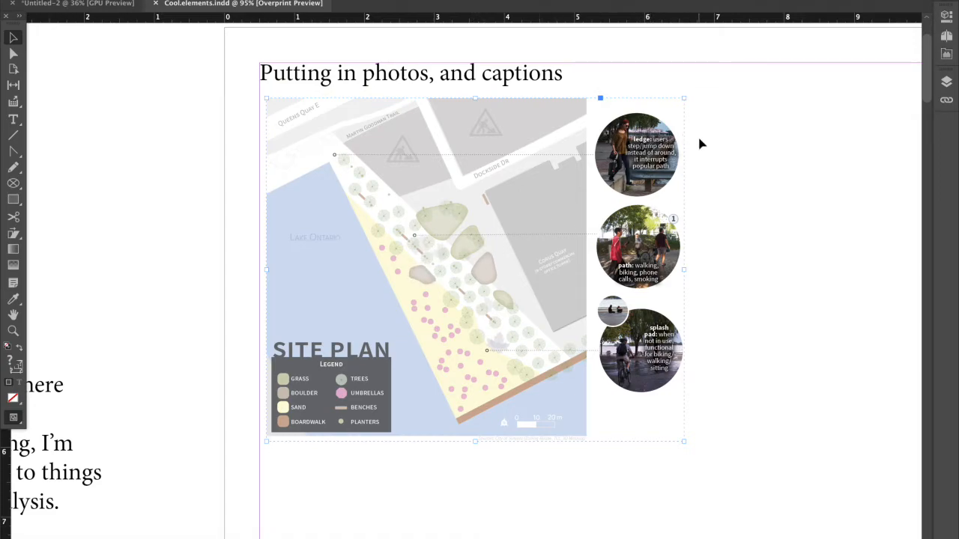
Place the coloured land-use map JPG from Finder in the empty area beside the circular photos, about 1.9 in wide.
{"action": "scroll", "coordinate": [699, 143], "scroll_direction": "right", "scroll_amount": 5}
{"action": "scroll", "coordinate": [699, 143], "scroll_direction": "up", "scroll_amount": 2}
{"action": "scroll", "coordinate": [449, 207], "scroll_direction": "down", "scroll_amount": 5}
{"action": "scroll", "coordinate": [450, 207], "scroll_direction": "right", "scroll_amount": 3}
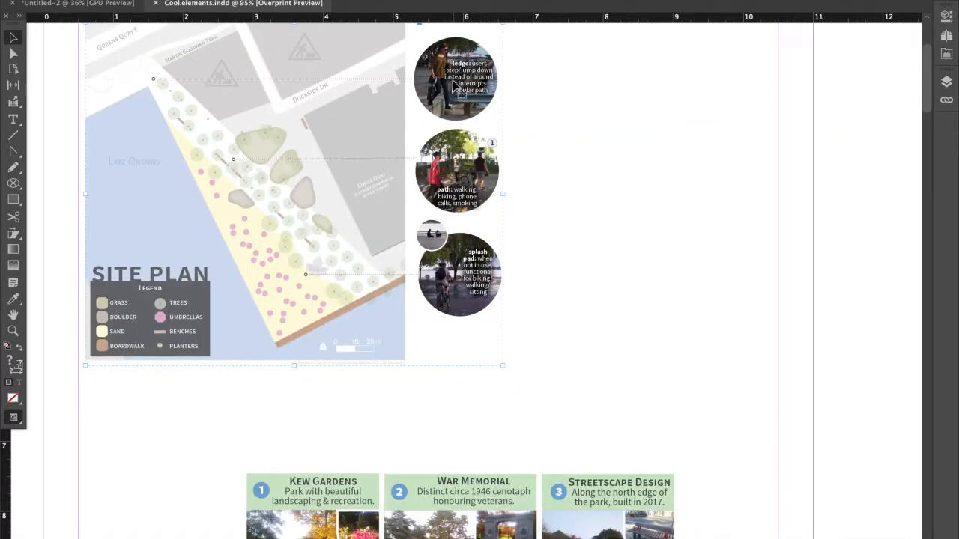
{"action": "scroll", "coordinate": [191, 225], "scroll_direction": "up", "scroll_amount": 3}
{"action": "left_click", "coordinate": [15, 200]}
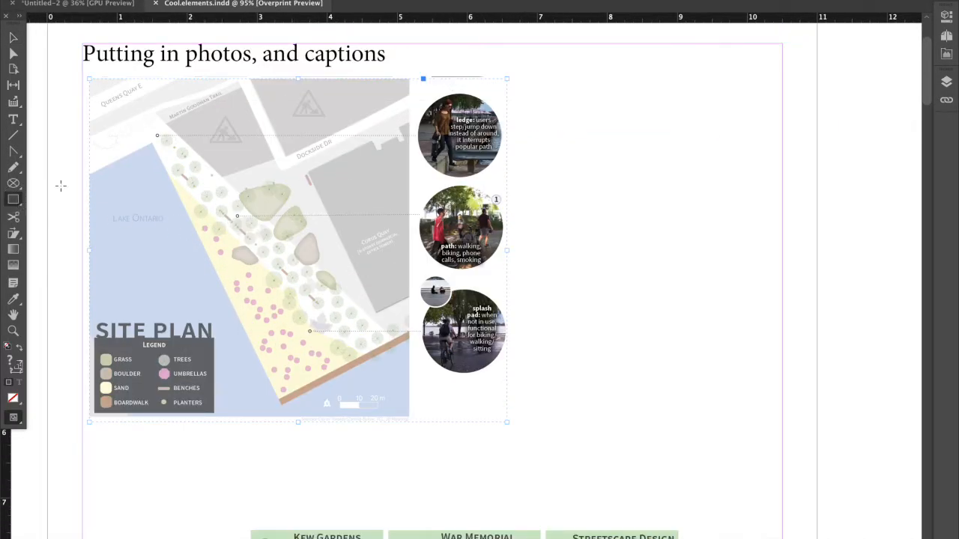
{"action": "mouse_move", "coordinate": [553, 80]}
{"action": "left_mouse_down"}
{"action": "mouse_move", "coordinate": [713, 144]}
{"action": "mouse_move", "coordinate": [764, 186]}
{"action": "mouse_move", "coordinate": [770, 207]}
{"action": "mouse_move", "coordinate": [577, 116]}
{"action": "mouse_move", "coordinate": [550, 81]}
{"action": "left_mouse_up"}
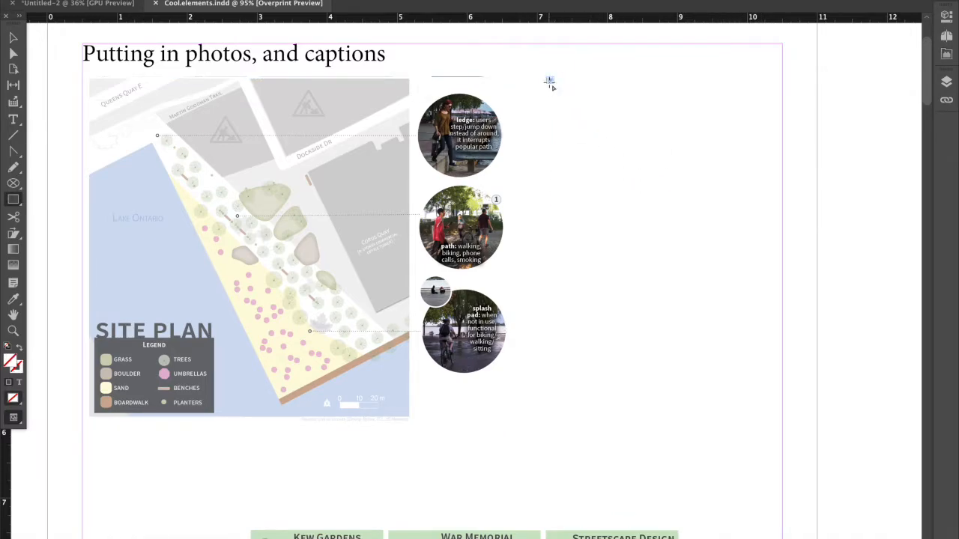
{"action": "left_click", "coordinate": [95, 529]}
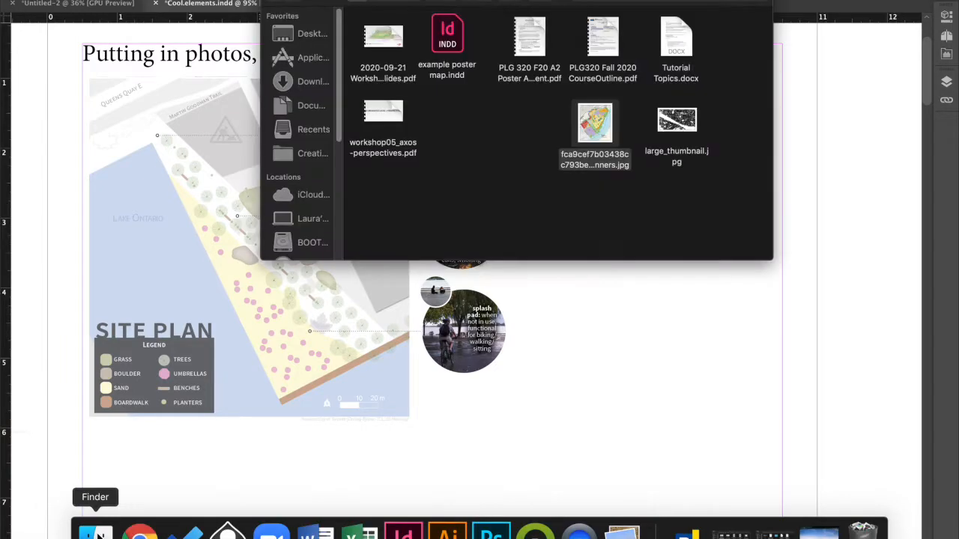
{"action": "left_click", "coordinate": [595, 128]}
{"action": "left_click_drag", "start_coordinate": [596, 129], "coordinate": [713, 178]}
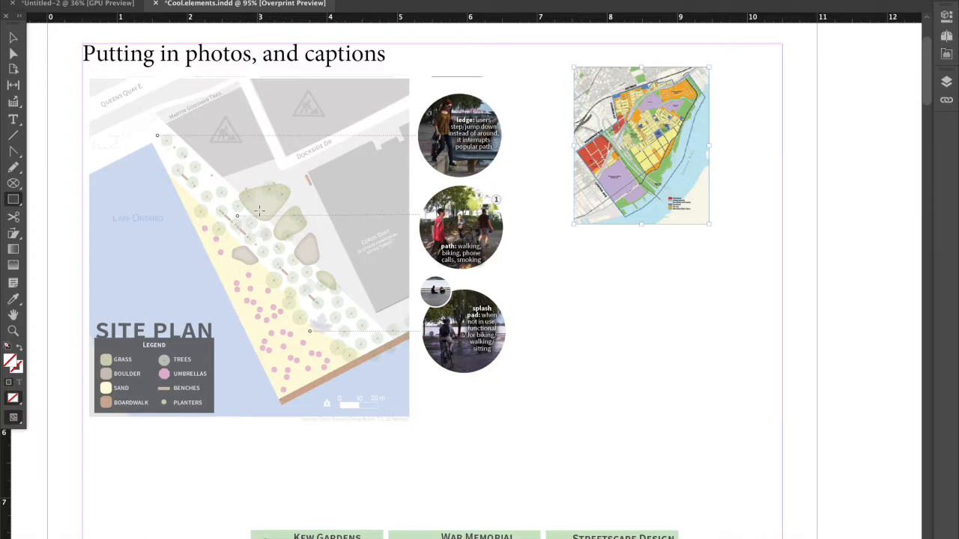
{"action": "left_click", "coordinate": [13, 38]}
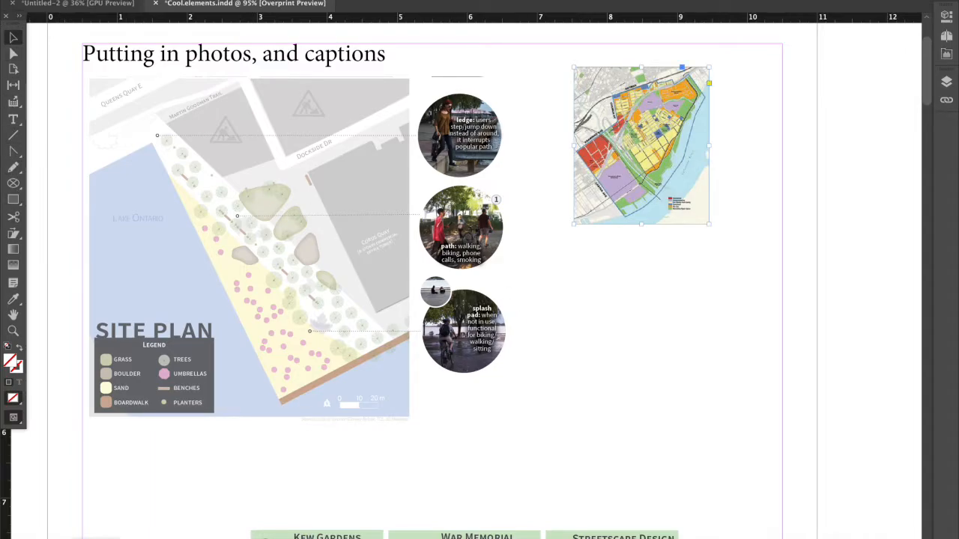
Switch to Chrome, search Google Images for "urban life" and open the first result showing a city street at night.
{"action": "left_click", "coordinate": [140, 528]}
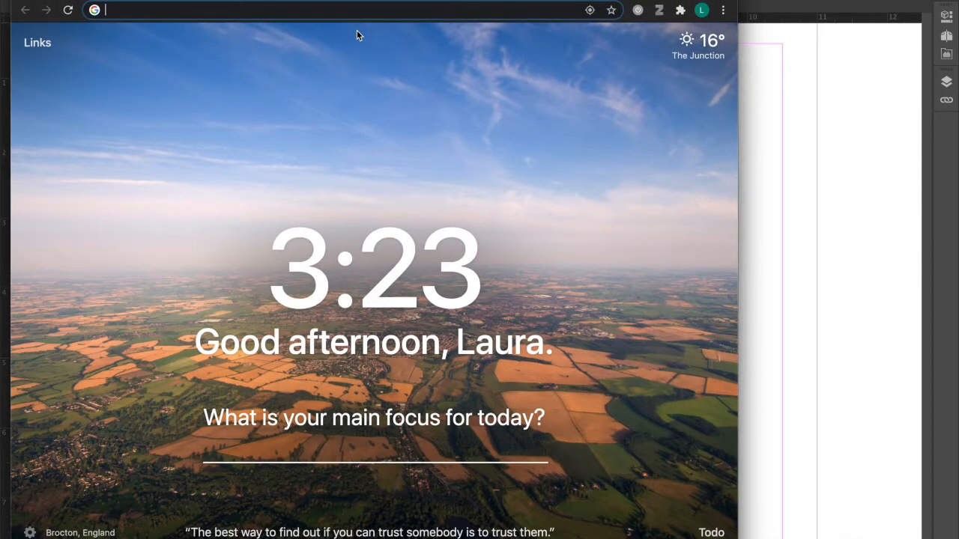
{"action": "type", "text": "urban life"}
{"action": "key", "text": "Return"}
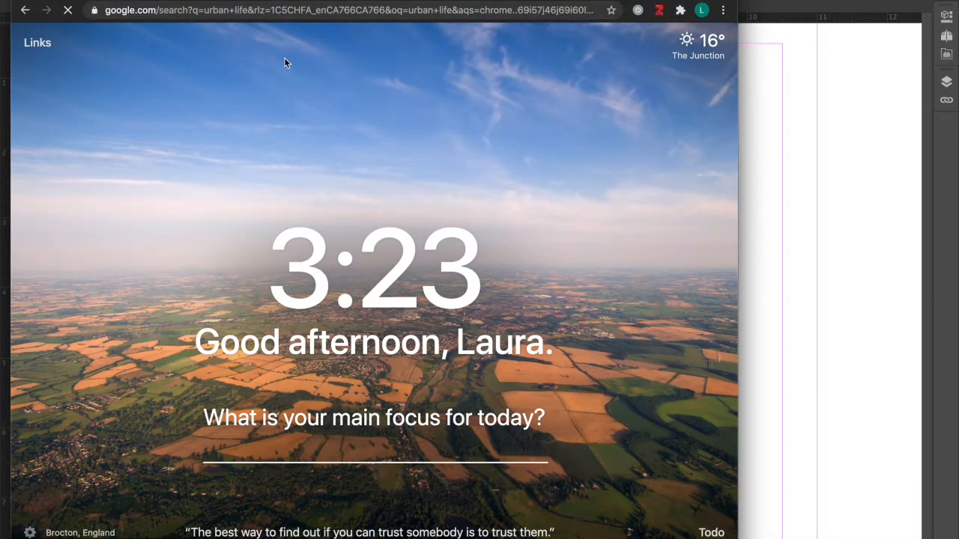
{"action": "left_click", "coordinate": [201, 97]}
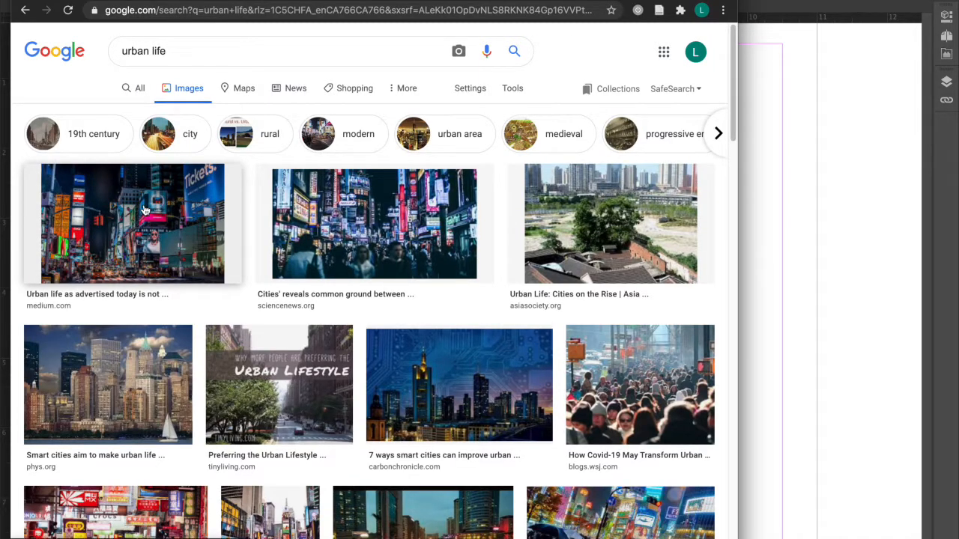
{"action": "left_click", "coordinate": [144, 209]}
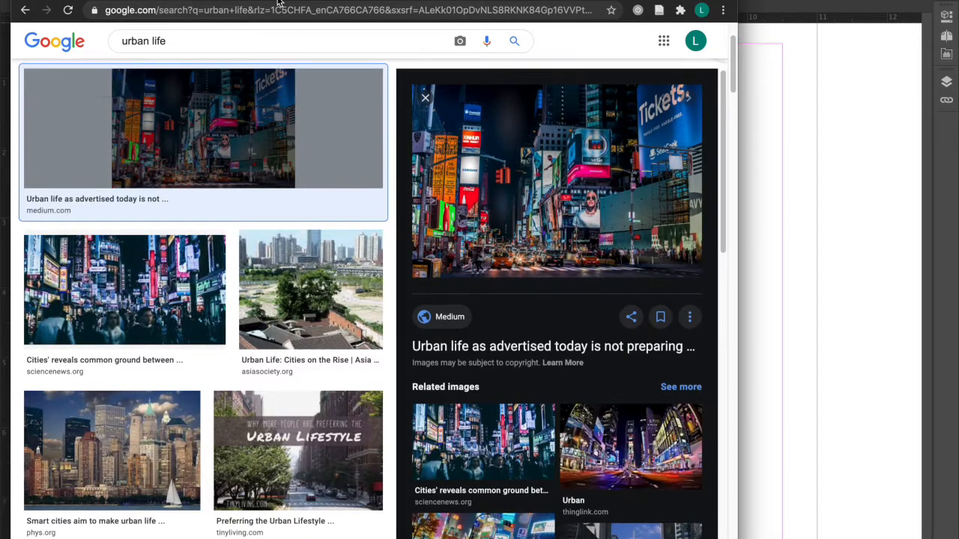
Move the browser window aside and save the opened city street image onto the desktop.
{"action": "left_click_drag", "start_coordinate": [280, 3], "coordinate": [518, 3]}
{"action": "left_click", "coordinate": [64, 96]}
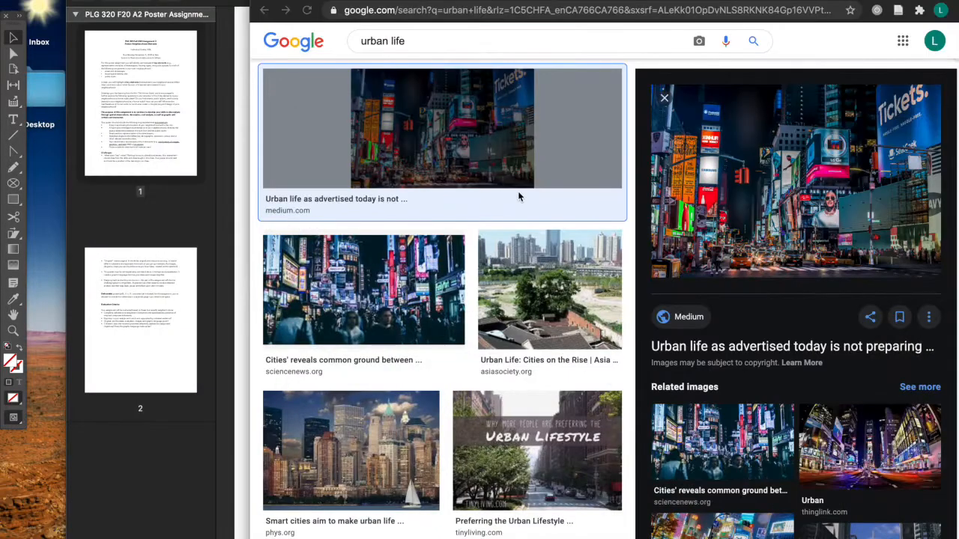
{"action": "left_click_drag", "start_coordinate": [751, 156], "coordinate": [191, 453]}
{"action": "left_click_drag", "start_coordinate": [727, 202], "coordinate": [15, 447]}
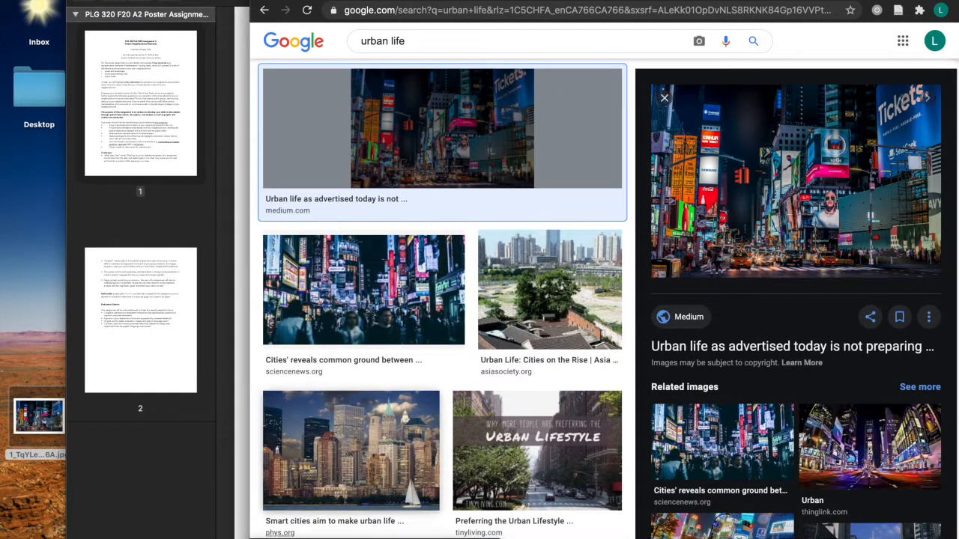
Return to InDesign and draw a circular ellipse frame about 1.2 in across below the placed map.
{"action": "mouse_move", "coordinate": [448, 535]}
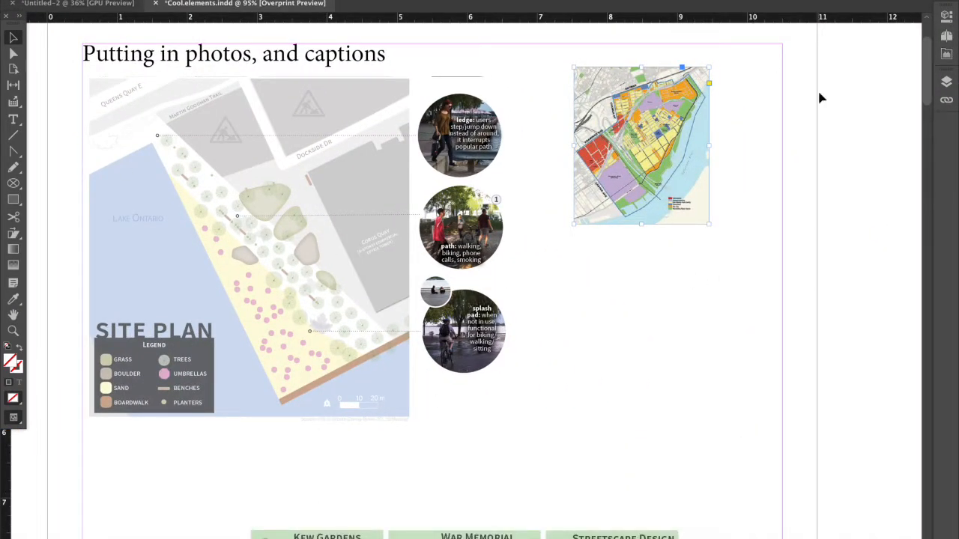
{"action": "left_click", "coordinate": [15, 184]}
{"action": "left_click_drag", "start_coordinate": [14, 184], "coordinate": [43, 213]}
{"action": "left_click_drag", "start_coordinate": [589, 253], "coordinate": [724, 339]}
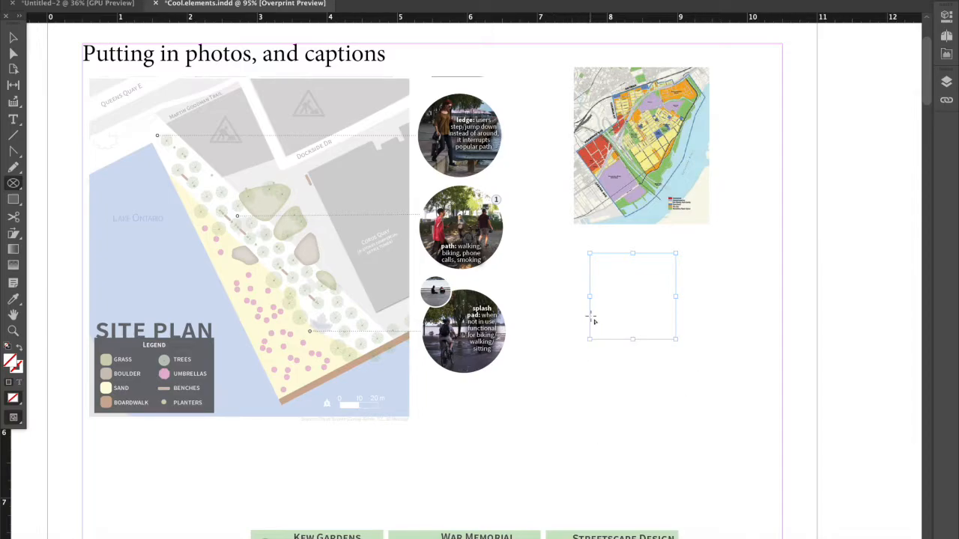
Turn off Overprint Preview so frame edges are displayed, and deselect the circular frame.
{"action": "left_click", "coordinate": [302, 0]}
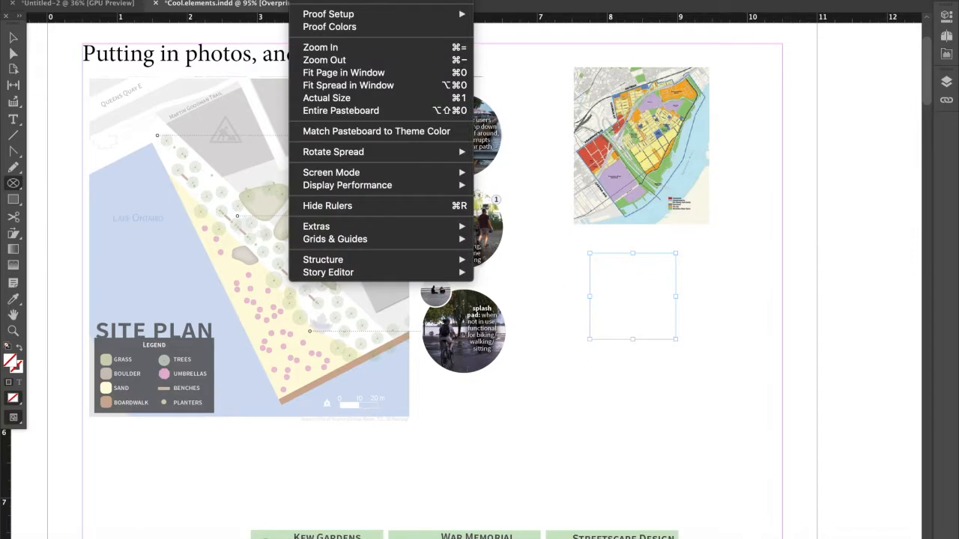
{"action": "left_click", "coordinate": [315, 0]}
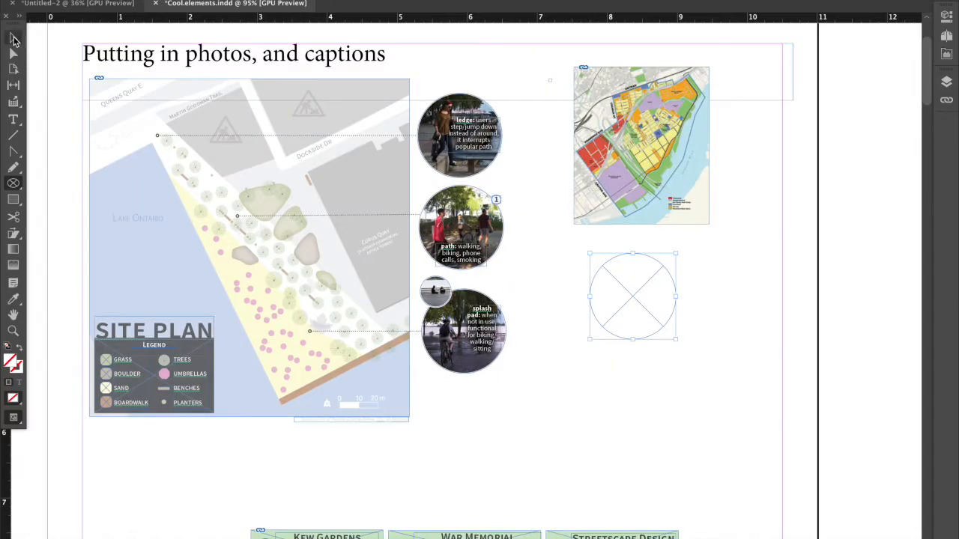
{"action": "left_click", "coordinate": [13, 38]}
{"action": "left_click", "coordinate": [523, 240]}
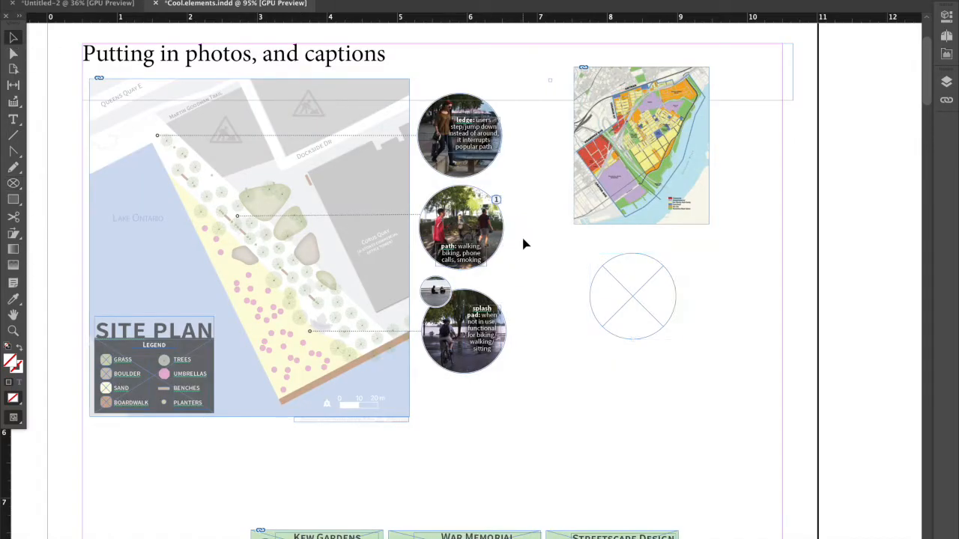
Place the saved city street image from the Desktop folder in Finder into the empty circular frame.
{"action": "mouse_move", "coordinate": [380, 533]}
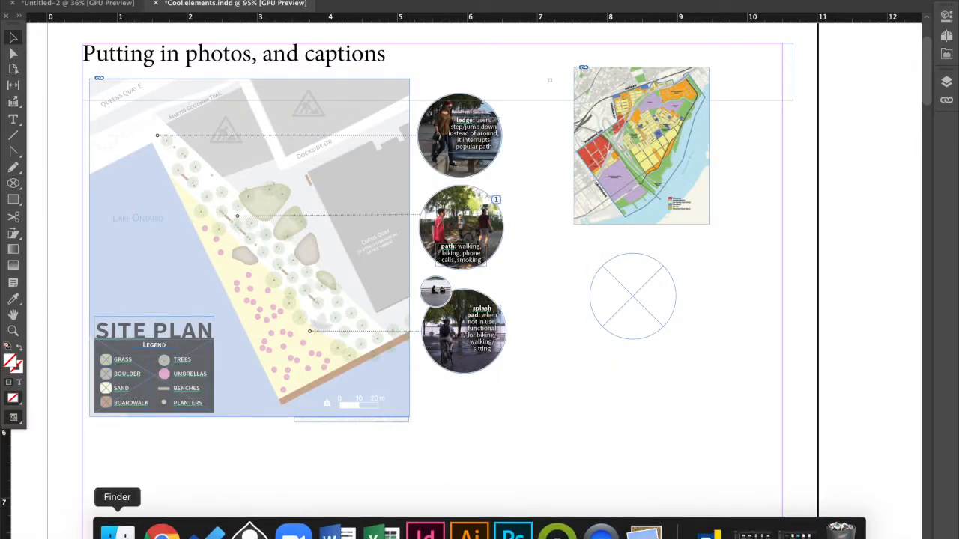
{"action": "left_click", "coordinate": [118, 533]}
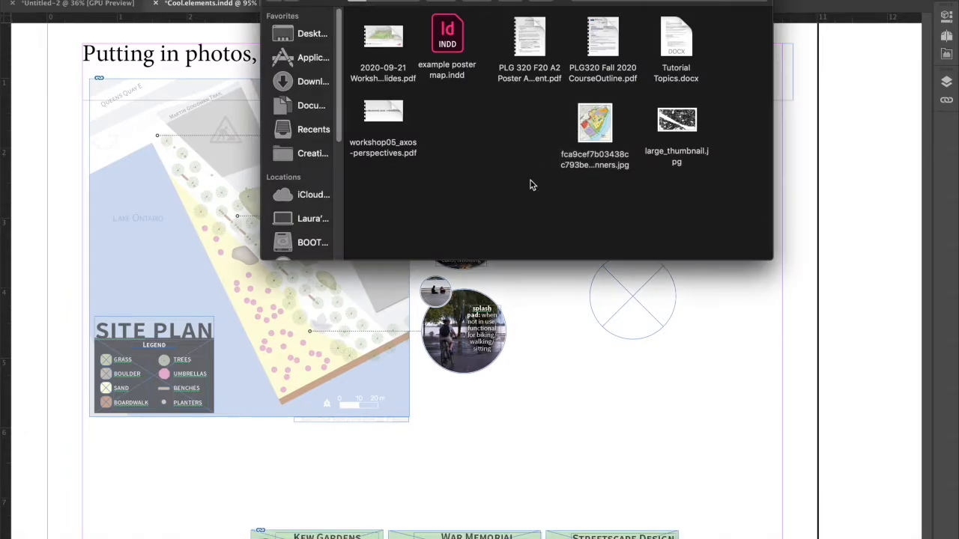
{"action": "left_click", "coordinate": [307, 33]}
{"action": "left_click_drag", "start_coordinate": [474, 36], "coordinate": [635, 303]}
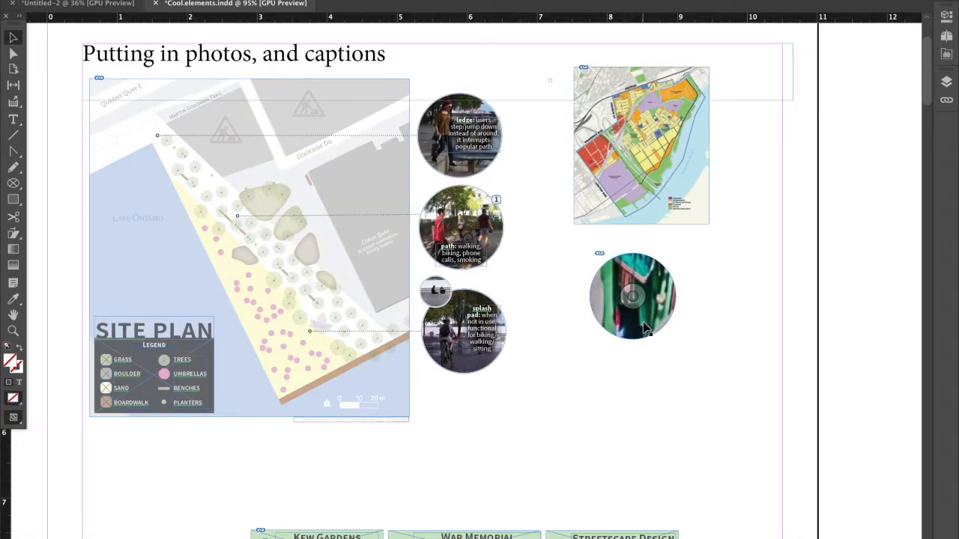
Select the photo content inside the circular frame and scale it down in six increments.
{"action": "left_click_drag", "start_coordinate": [637, 325], "coordinate": [638, 318]}
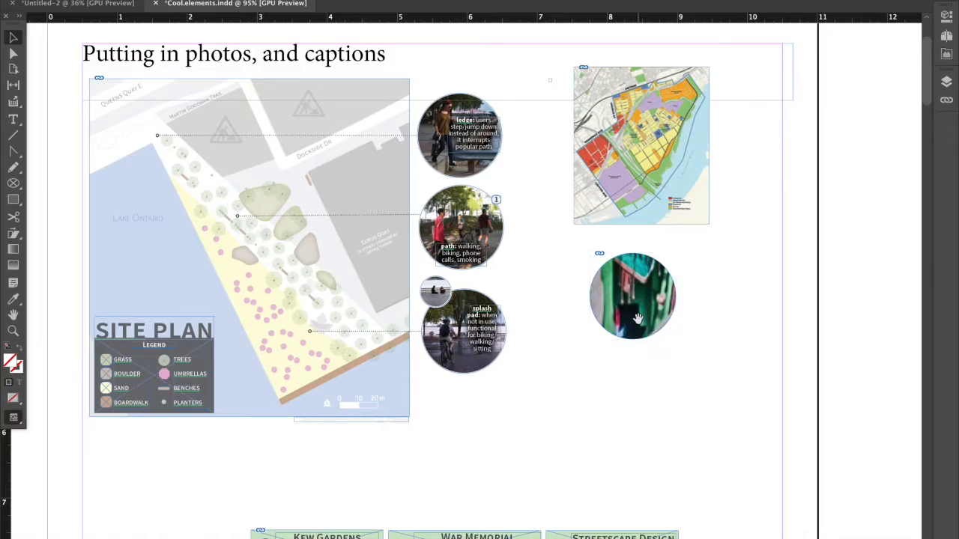
{"action": "key", "text": "super+alt+comma"}
{"action": "key", "text": "super+alt+comma"}
{"action": "key", "text": "super+alt+comma"}
{"action": "key", "text": "super+alt+comma"}
{"action": "key", "text": "super+alt+comma"}
{"action": "key", "text": "super+alt+comma"}
{"action": "key", "text": "super+alt+comma"}
{"action": "key", "text": "super+alt+comma"}
{"action": "key", "text": "super+alt+comma"}
{"action": "key", "text": "super+alt+comma"}
{"action": "key", "text": "super+alt+comma"}
{"action": "key", "text": "super+alt+comma"}
{"action": "key", "text": "super+alt+comma"}
{"action": "key", "text": "super+alt+comma"}
{"action": "key", "text": "super+alt+comma"}
{"action": "key", "text": "super+alt+comma"}
{"action": "key", "text": "super+alt+comma"}
{"action": "key", "text": "super+alt+comma"}
{"action": "key", "text": "super+alt+comma"}
{"action": "key", "text": "super+alt+comma"}
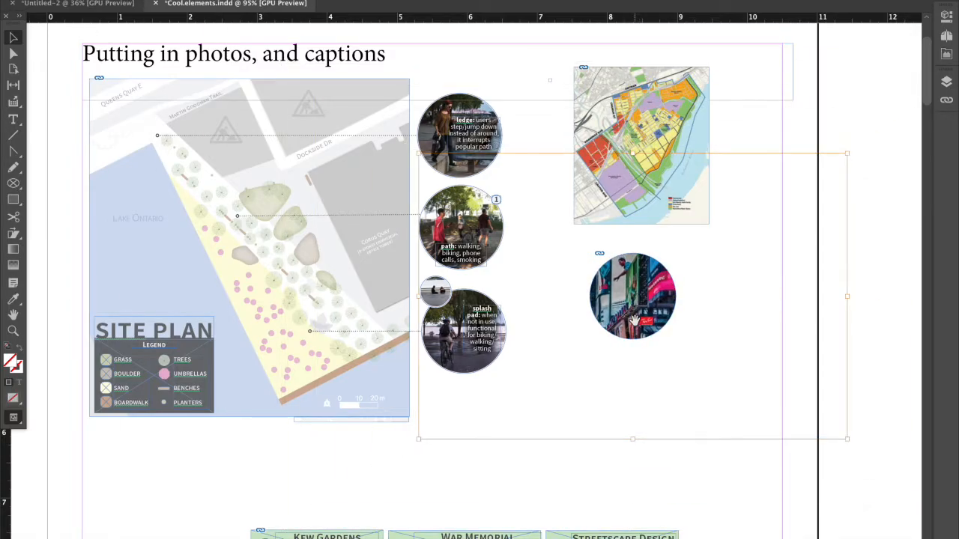
Enlarge the photo content inside the circular frame by three increments.
{"action": "key", "text": "super+alt+period"}
{"action": "key", "text": "super+alt+period"}
{"action": "key", "text": "super+alt+period"}
{"action": "key", "text": "super+alt+period"}
{"action": "key", "text": "super+alt+period"}
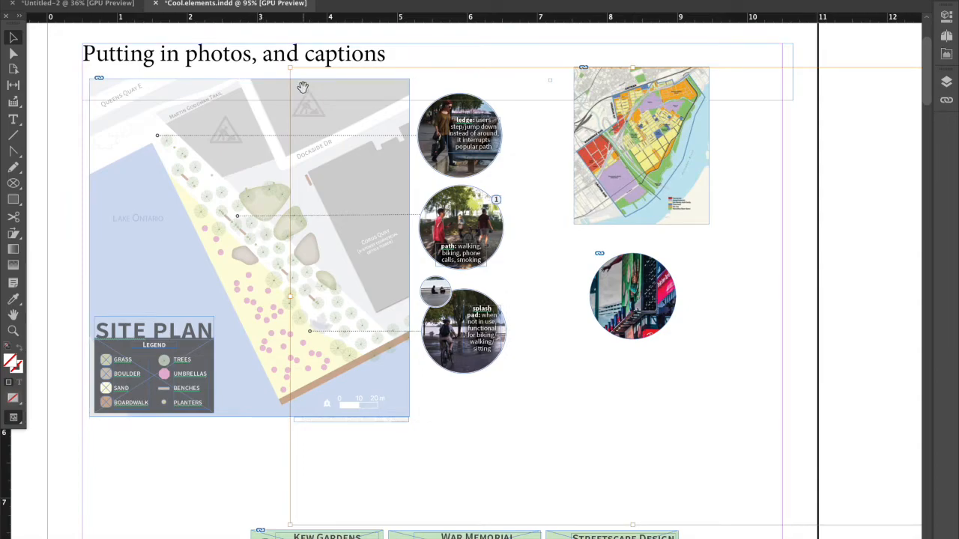
Scale the photo down proportionally from its corner, reposition it behind the circle and shrink it three more increments.
{"action": "left_click_drag", "start_coordinate": [289, 67], "coordinate": [576, 259]}
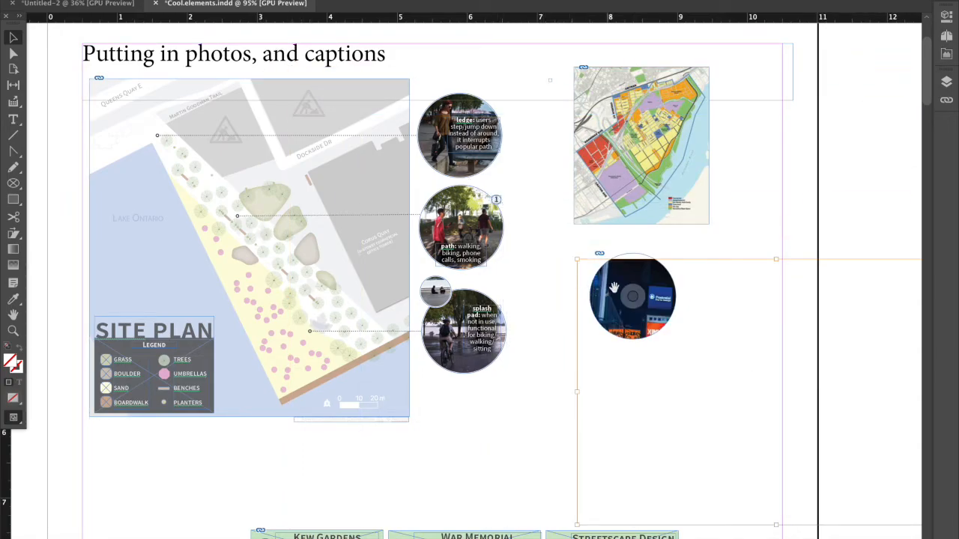
{"action": "left_click_drag", "start_coordinate": [614, 311], "coordinate": [527, 184]}
{"action": "key", "text": "super+alt+comma"}
{"action": "key", "text": "super+alt+comma"}
{"action": "key", "text": "super+alt+comma"}
{"action": "key", "text": "super+alt+comma"}
{"action": "key", "text": "super+alt+comma"}
{"action": "key", "text": "super+alt+comma"}
{"action": "key", "text": "super+alt+comma"}
{"action": "key", "text": "super+alt+comma"}
{"action": "key", "text": "super+alt+comma"}
{"action": "key", "text": "super+alt+comma"}
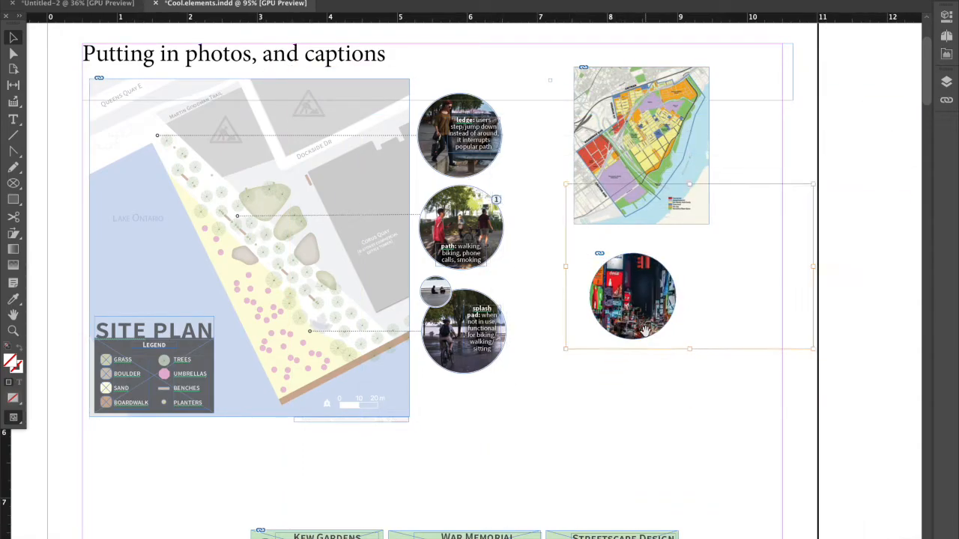
Nudge the photo within the circular frame and shrink it four increments so more of the street scene fits.
{"action": "mouse_move", "coordinate": [647, 326]}
{"action": "left_mouse_down"}
{"action": "mouse_move", "coordinate": [616, 332]}
{"action": "mouse_move", "coordinate": [644, 330]}
{"action": "left_mouse_up"}
{"action": "key", "text": "super+alt+comma"}
{"action": "key", "text": "super+alt+comma"}
{"action": "key", "text": "super+alt+comma"}
{"action": "key", "text": "super+alt+comma"}
{"action": "key", "text": "super+alt+comma"}
{"action": "key", "text": "super+alt+comma"}
Shrink the photo content inside the circular frame by two increments and shift it slightly down within the circle.
{"action": "key", "text": "super+alt+comma"}
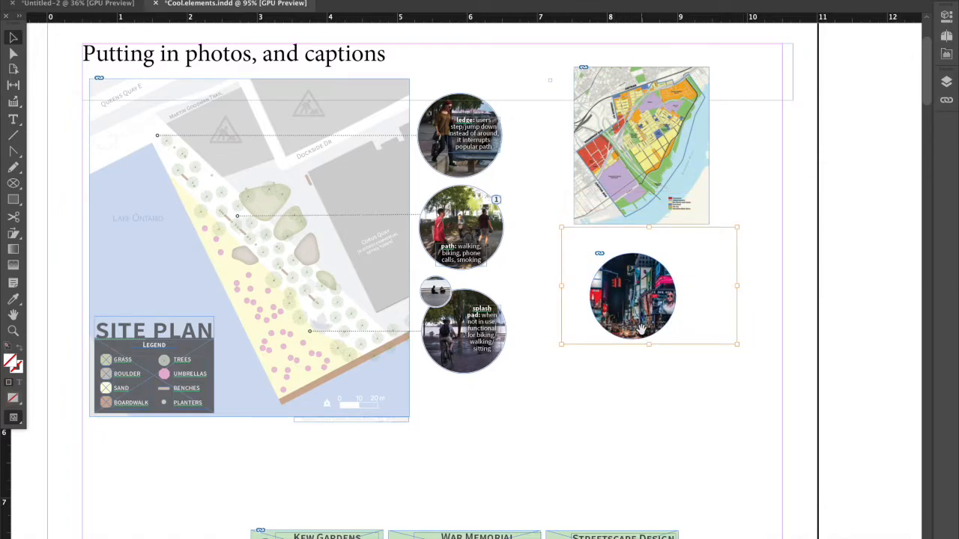
{"action": "key", "text": "super+alt+comma"}
{"action": "key", "text": "super+alt+comma"}
{"action": "left_click_drag", "start_coordinate": [643, 327], "coordinate": [635, 335]}
{"action": "left_click", "coordinate": [658, 389]}
{"action": "left_click", "coordinate": [642, 319]}
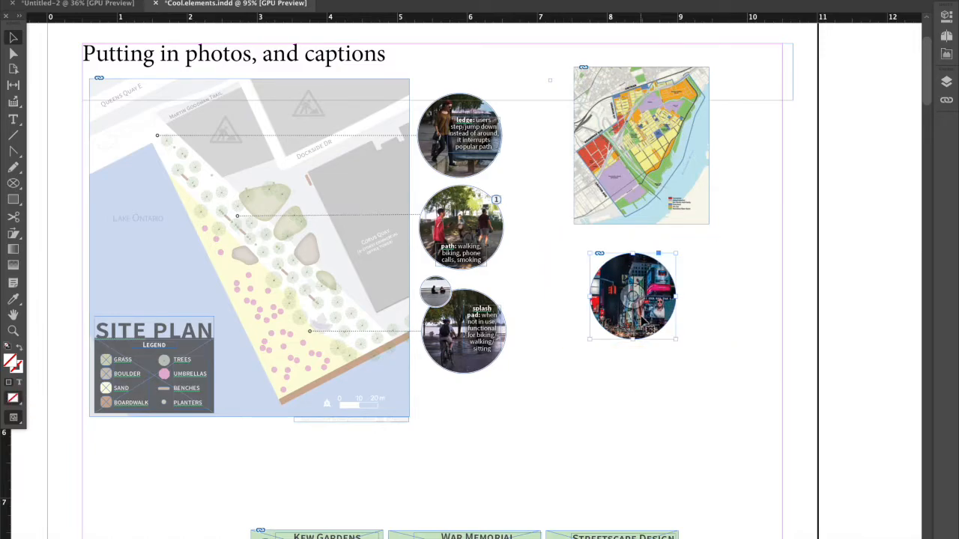
Reposition the photo content within the circular frame and scale it down from its upper-right corner.
{"action": "double_click", "coordinate": [643, 320]}
{"action": "left_click_drag", "start_coordinate": [643, 319], "coordinate": [634, 320]}
{"action": "left_click", "coordinate": [644, 372]}
{"action": "double_click", "coordinate": [642, 332]}
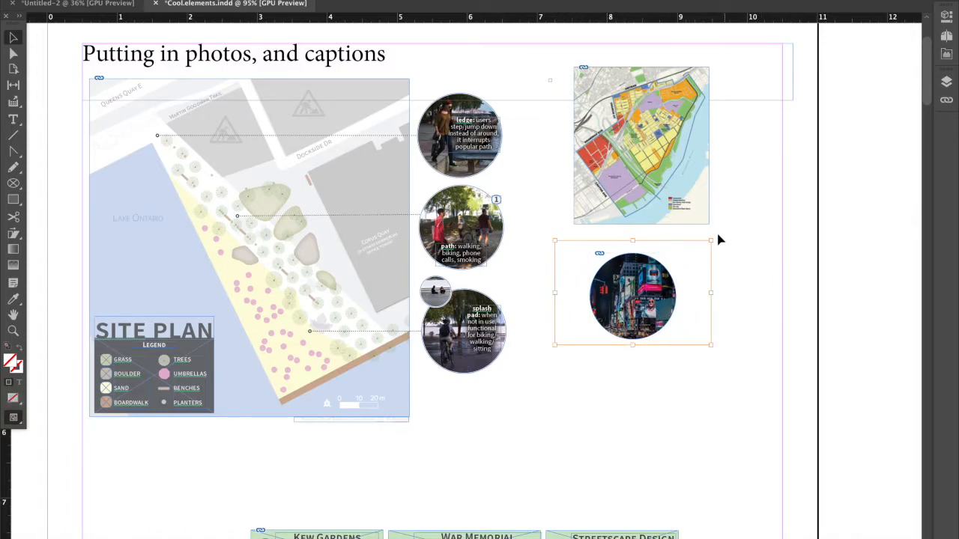
{"action": "left_click_drag", "start_coordinate": [710, 241], "coordinate": [692, 254]}
{"action": "left_click", "coordinate": [726, 276]}
Try to stretch the photo content from its lower-left corner, and undo the distortion.
{"action": "double_click", "coordinate": [666, 290]}
{"action": "left_click_drag", "start_coordinate": [554, 346], "coordinate": [453, 321]}
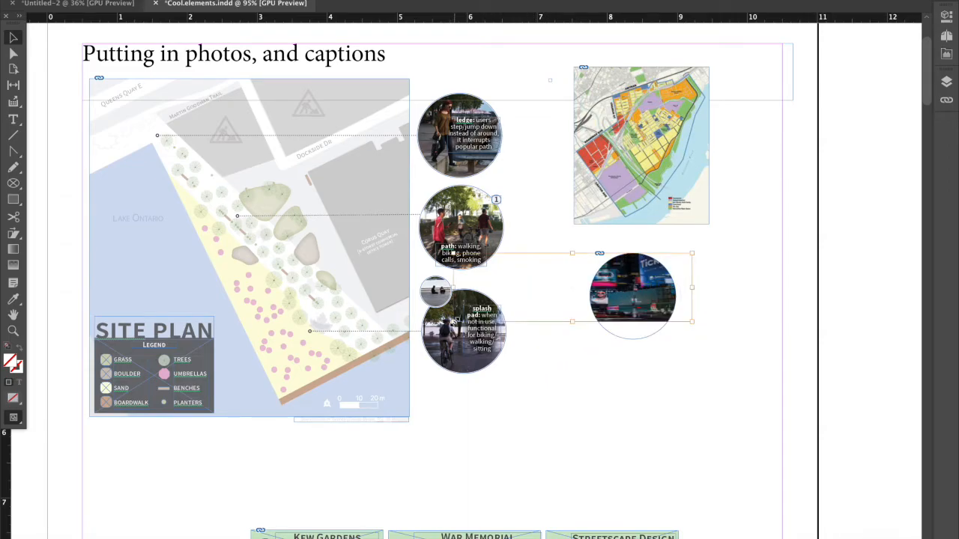
{"action": "key", "text": "ctrl+z"}
{"action": "key", "text": "ctrl+alt+c"}
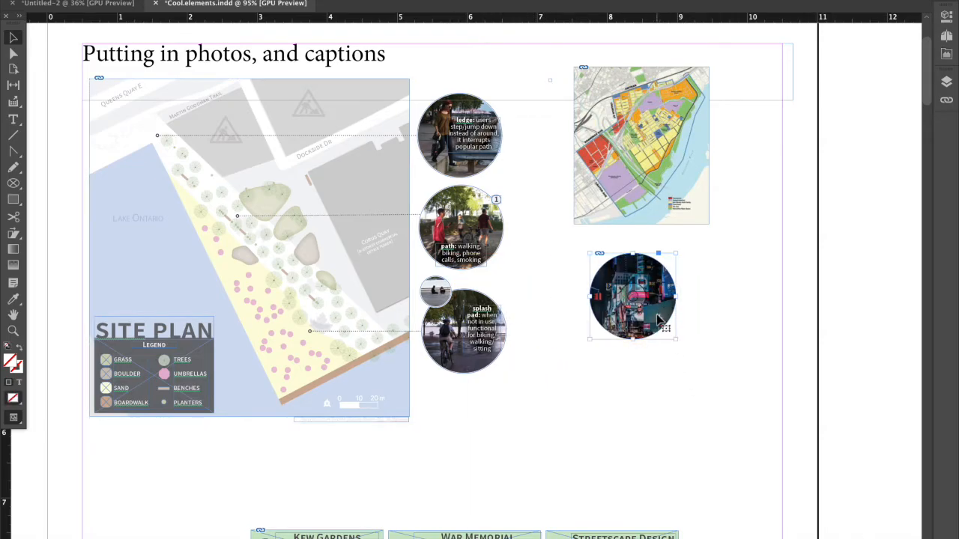
Move the circular photo further right below the map and draw a caption text frame over it.
{"action": "left_click_drag", "start_coordinate": [663, 302], "coordinate": [746, 293]}
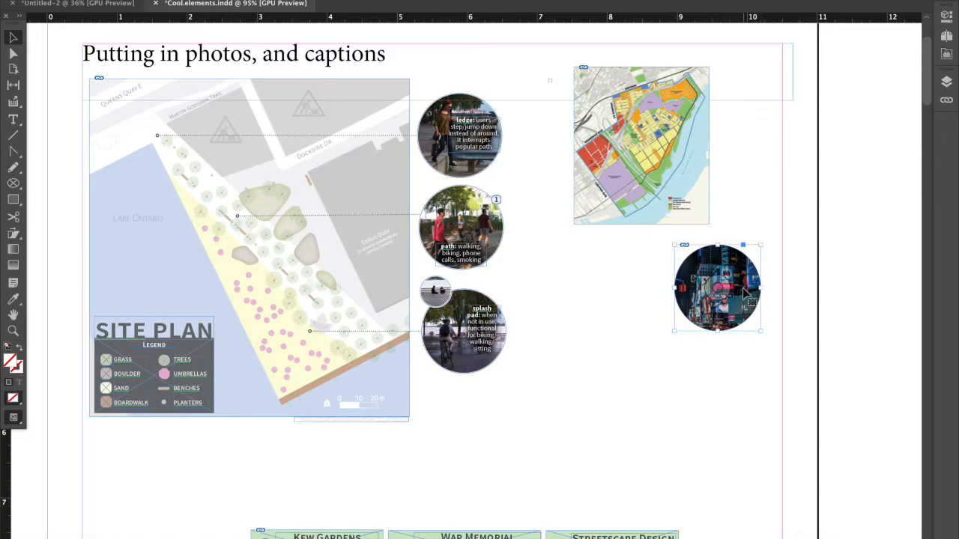
{"action": "scroll", "coordinate": [746, 295], "scroll_direction": "up", "scroll_amount": 1}
{"action": "scroll", "coordinate": [746, 295], "scroll_direction": "up", "scroll_amount": 5}
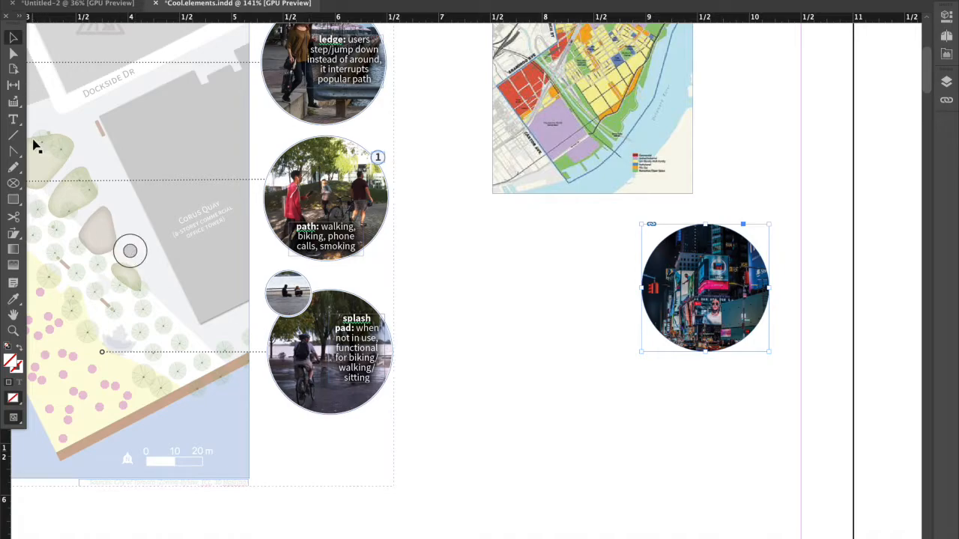
{"action": "left_click", "coordinate": [13, 120]}
{"action": "left_click_drag", "start_coordinate": [669, 276], "coordinate": [731, 305]}
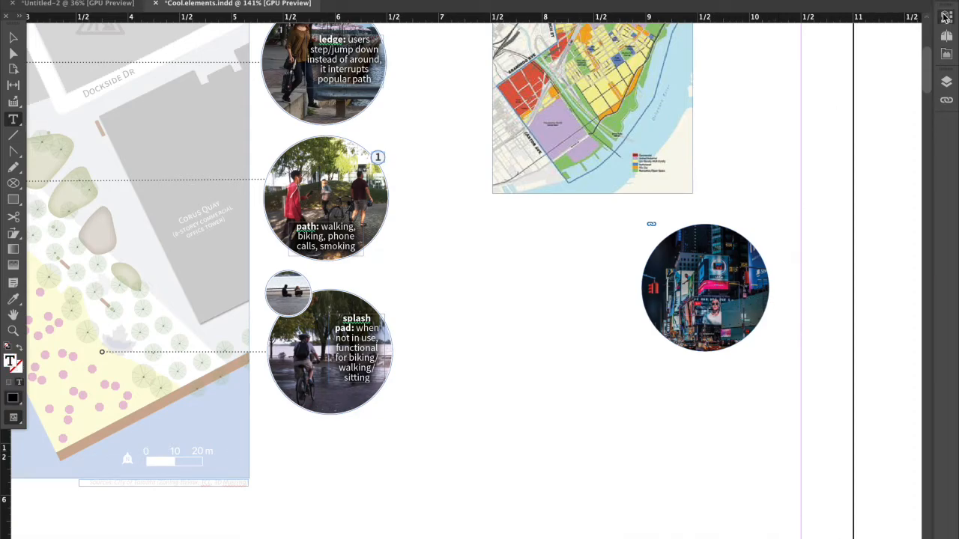
Set the caption's text fill colour to the Paper swatch.
{"action": "left_click", "coordinate": [945, 18]}
{"action": "left_click", "coordinate": [911, 232]}
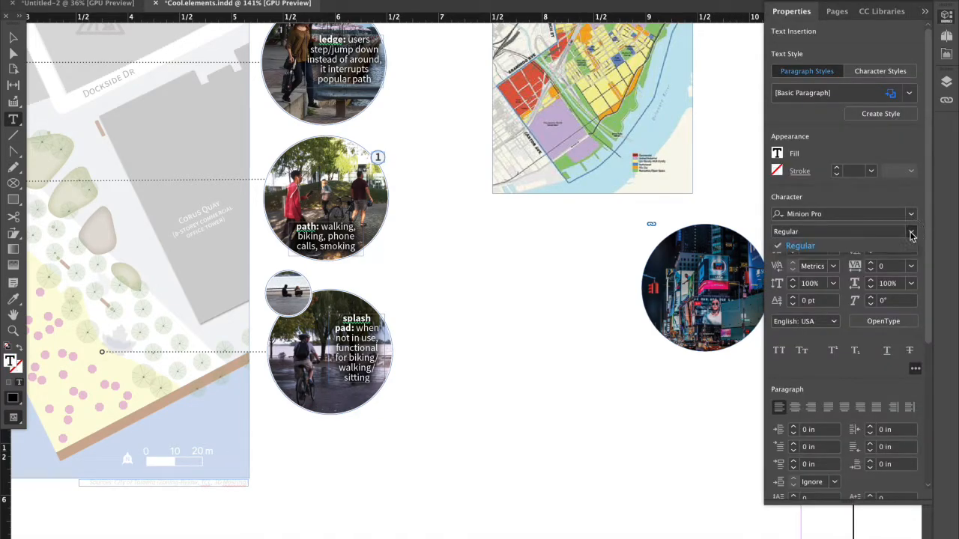
{"action": "left_click", "coordinate": [910, 234]}
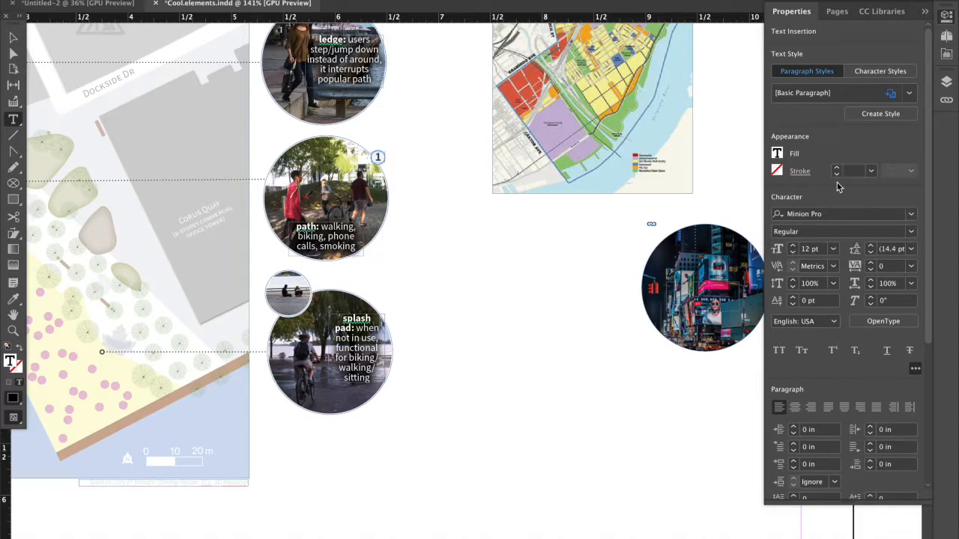
{"action": "left_click", "coordinate": [777, 155]}
{"action": "left_click", "coordinate": [688, 270]}
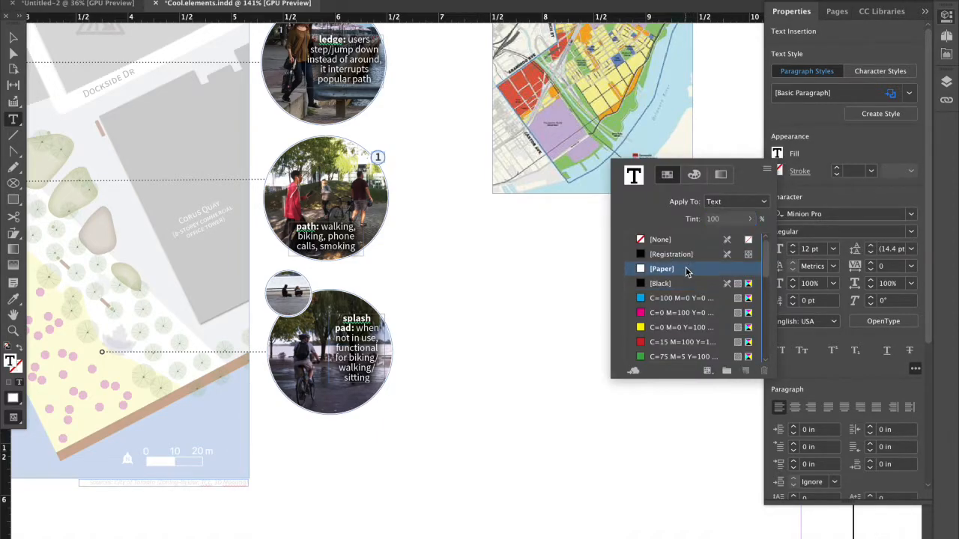
{"action": "left_click", "coordinate": [826, 158]}
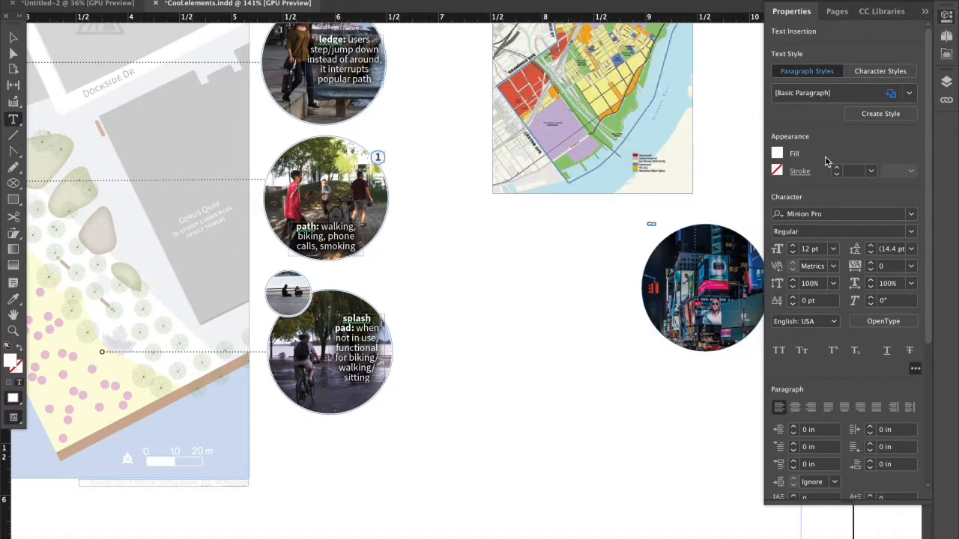
{"action": "left_click", "coordinate": [924, 12]}
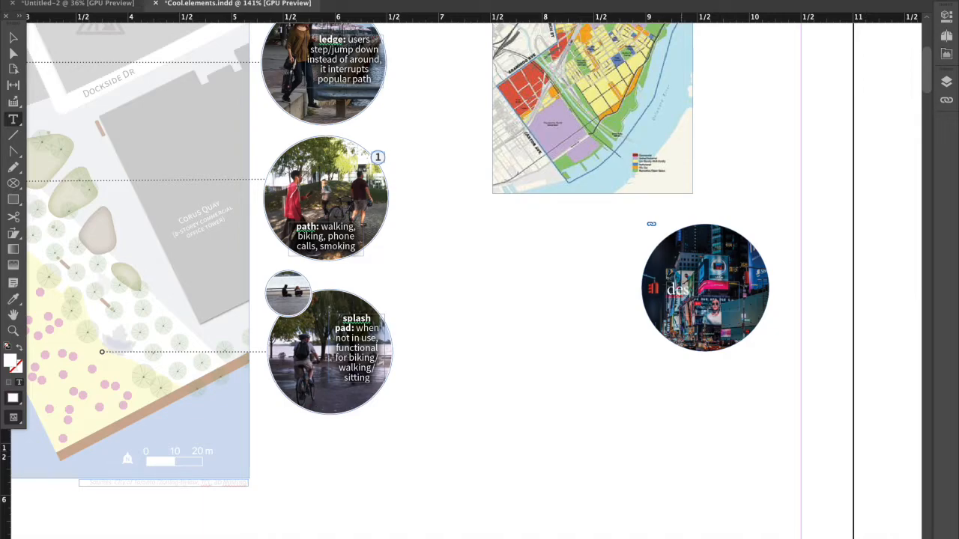
Enter the caption "description of element" and enlarge its text frame to about 0.99 by 0.57 in.
{"action": "type", "text": "ption"}
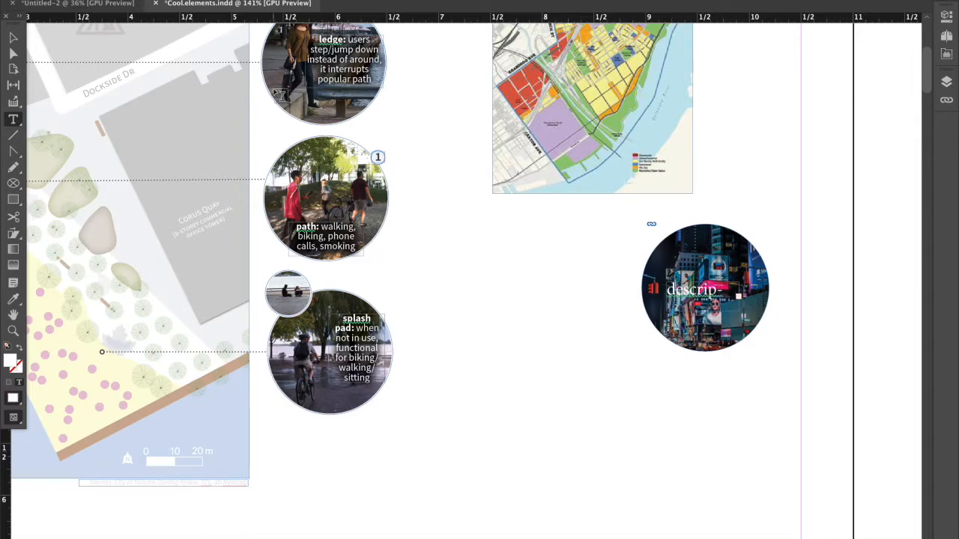
{"action": "left_click", "coordinate": [13, 37]}
{"action": "left_click_drag", "start_coordinate": [742, 317], "coordinate": [771, 342]}
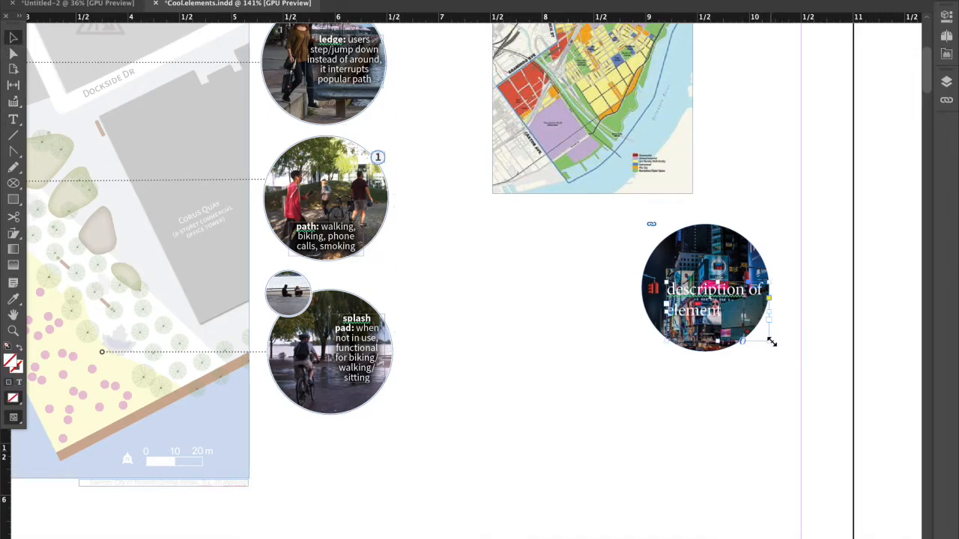
Shift the caption frame left over the circular photo and change its font to Arial.
{"action": "left_click", "coordinate": [945, 37]}
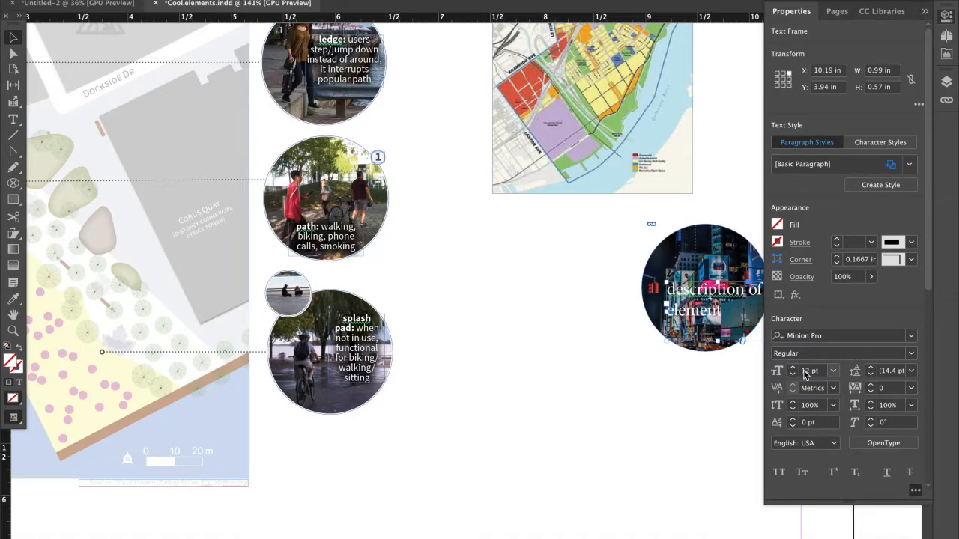
{"action": "left_click_drag", "start_coordinate": [714, 305], "coordinate": [698, 307]}
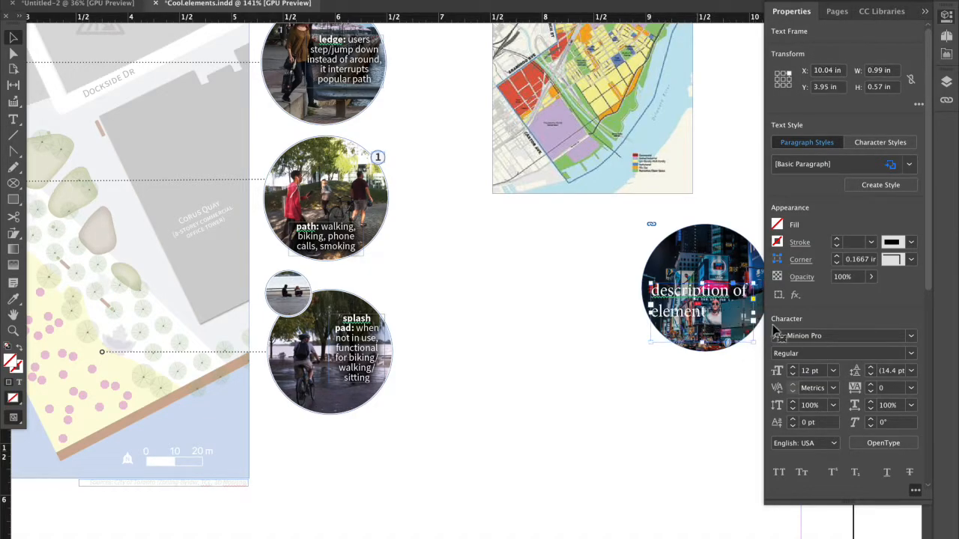
{"action": "left_click", "coordinate": [912, 337]}
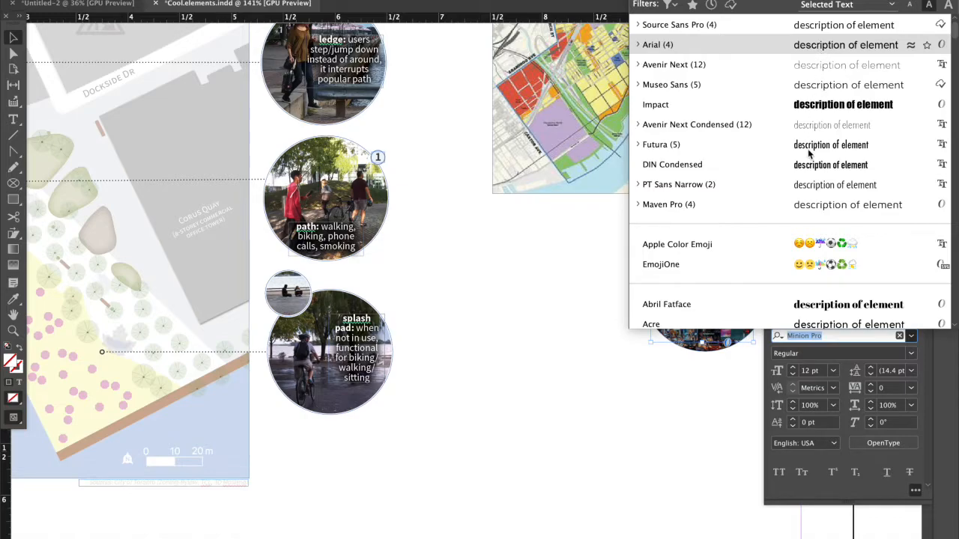
{"action": "key", "text": "Return"}
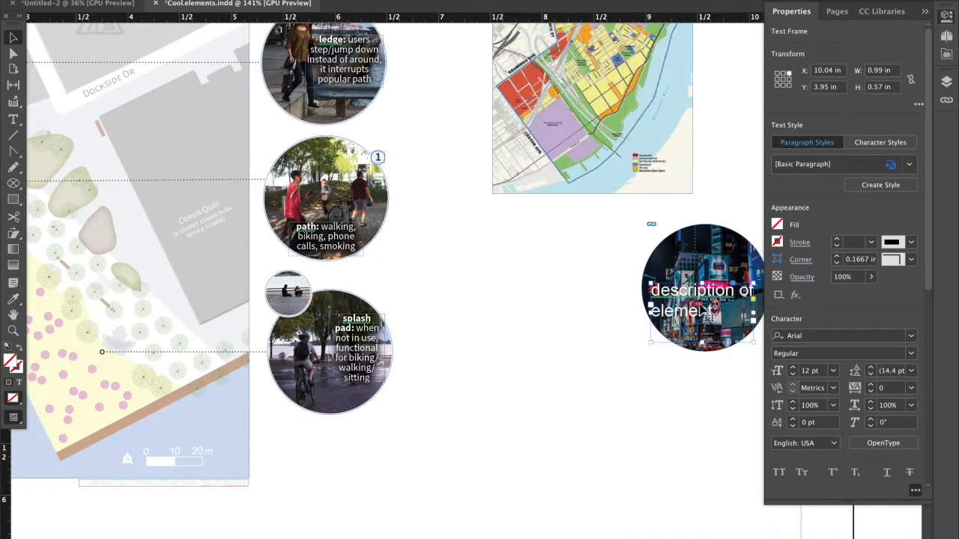
Select all the caption text and centre-align it.
{"action": "key", "text": "Return"}
{"action": "key", "text": "ctrl+a"}
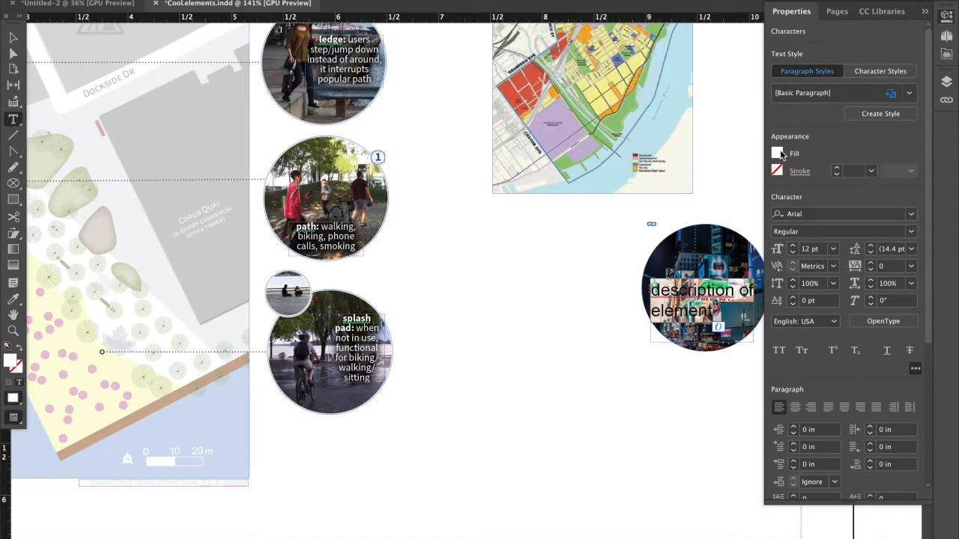
{"action": "left_click", "coordinate": [795, 409]}
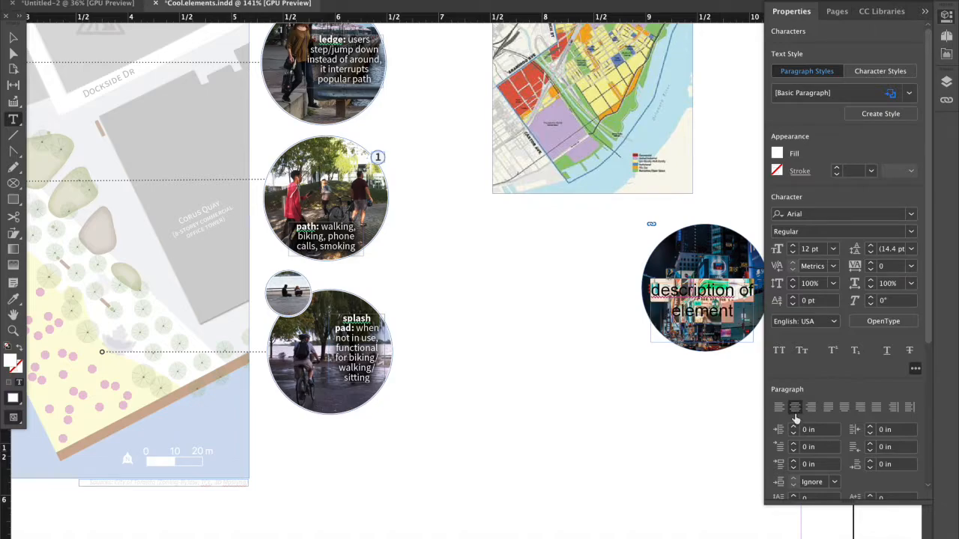
{"action": "left_click", "coordinate": [926, 12]}
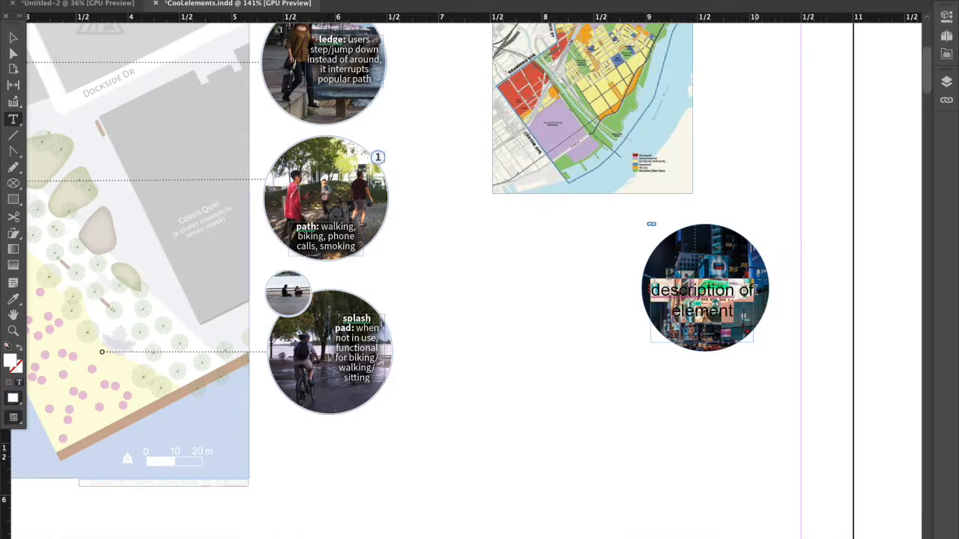
Widen the caption's text frame to about 1.08 in so it spans the circular photo.
{"action": "left_click", "coordinate": [13, 37]}
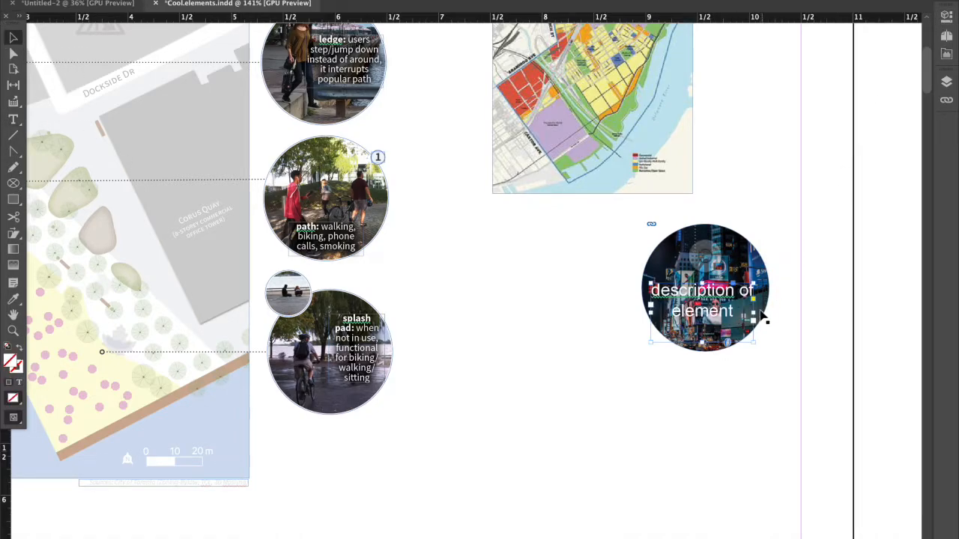
{"action": "left_click_drag", "start_coordinate": [755, 313], "coordinate": [762, 314]}
{"action": "left_click", "coordinate": [796, 329]}
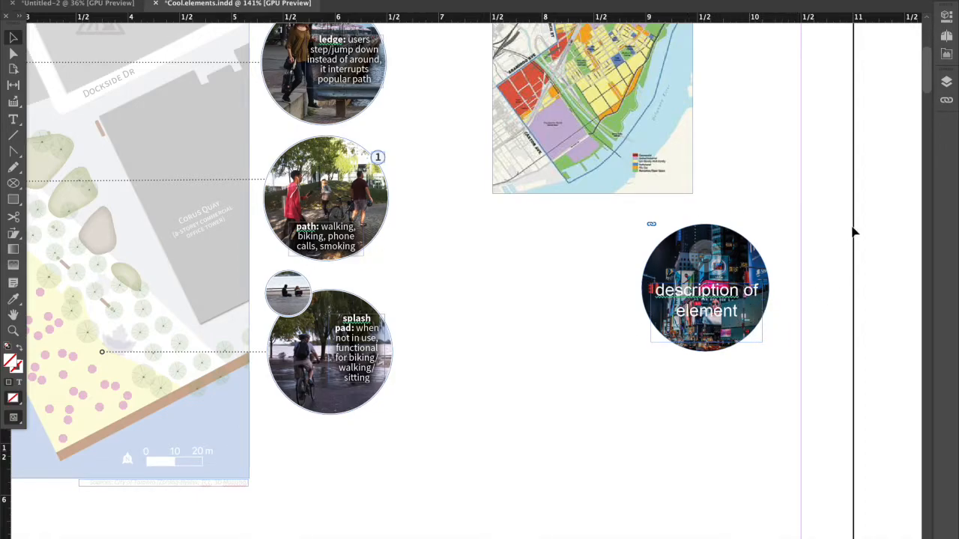
{"action": "left_click", "coordinate": [716, 307]}
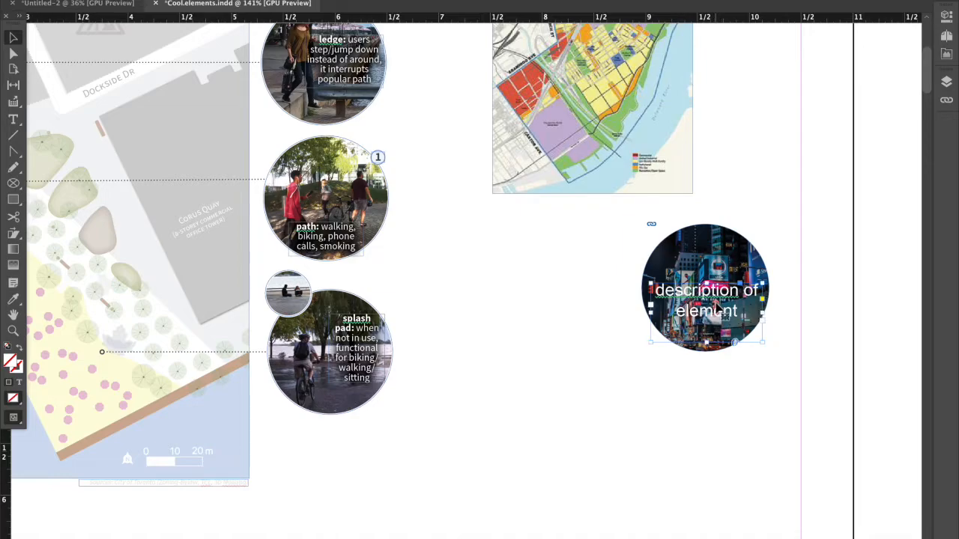
{"action": "left_click", "coordinate": [796, 226]}
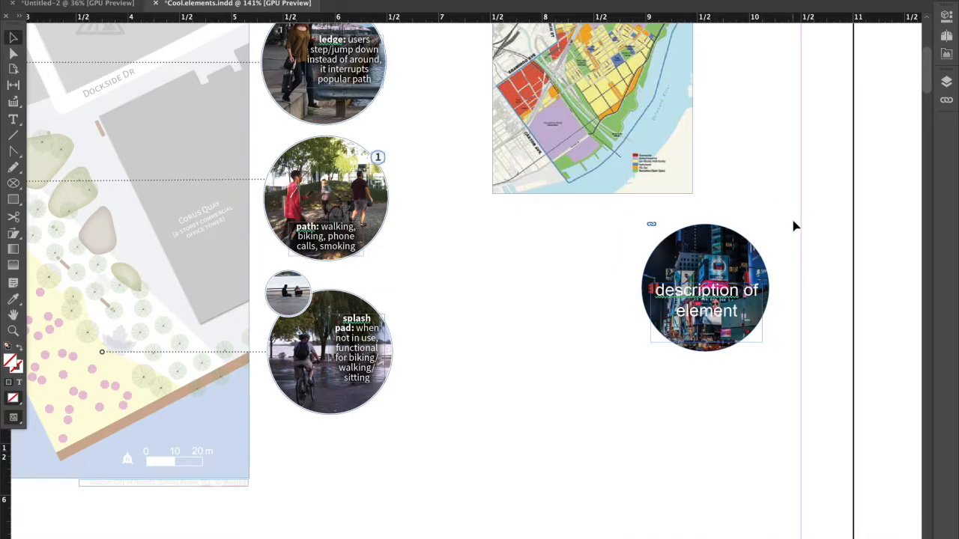
Enlarge the circular photo and the coloured district map above it.
{"action": "scroll", "coordinate": [776, 247], "scroll_direction": "down", "scroll_amount": 2}
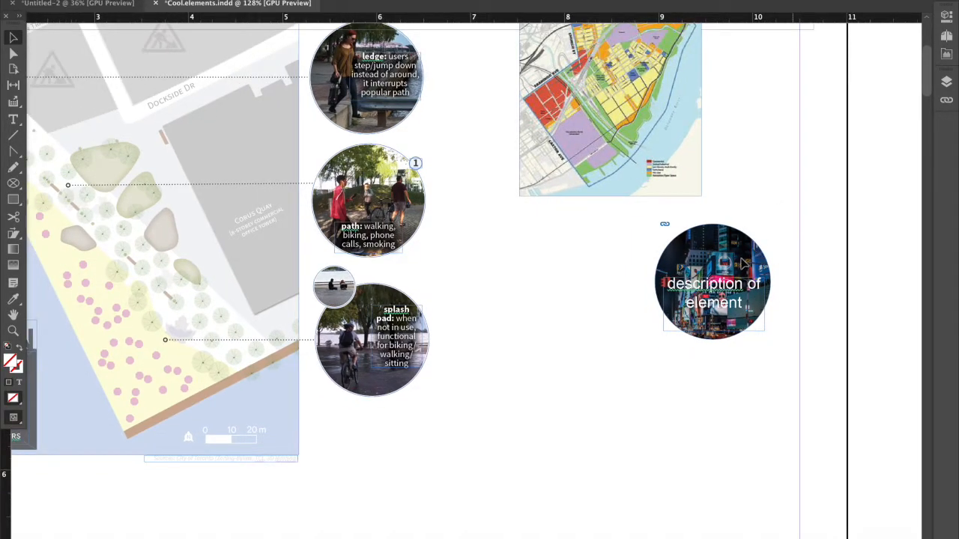
{"action": "scroll", "coordinate": [775, 239], "scroll_direction": "down", "scroll_amount": 3}
{"action": "left_click", "coordinate": [760, 248]}
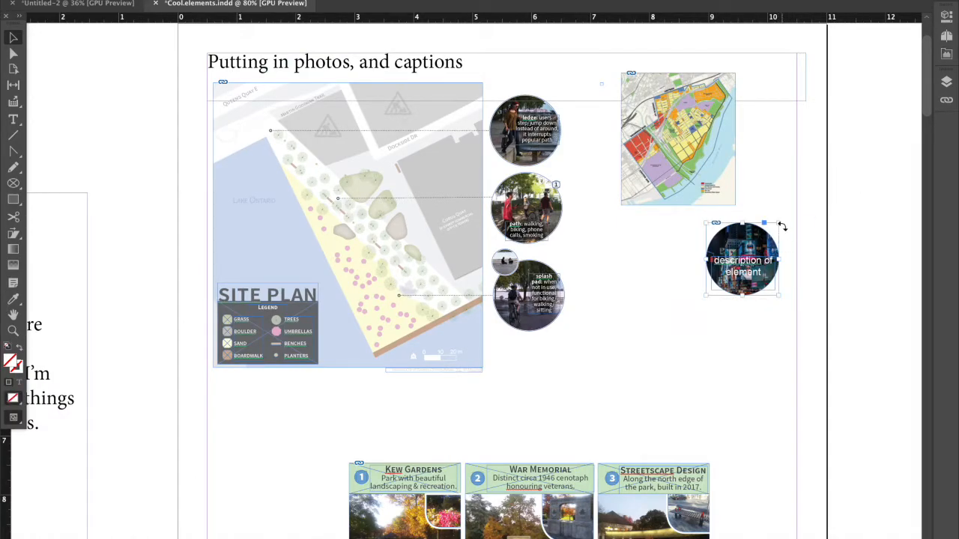
{"action": "mouse_move", "coordinate": [779, 223]}
{"action": "left_mouse_down"}
{"action": "mouse_move", "coordinate": [812, 189]}
{"action": "mouse_move", "coordinate": [772, 236]}
{"action": "left_mouse_up"}
{"action": "left_click", "coordinate": [711, 189]}
{"action": "left_click_drag", "start_coordinate": [735, 74], "coordinate": [783, 99]}
Move the circular photo slightly down from the map and place the caption over its lower half.
{"action": "left_click", "coordinate": [765, 336]}
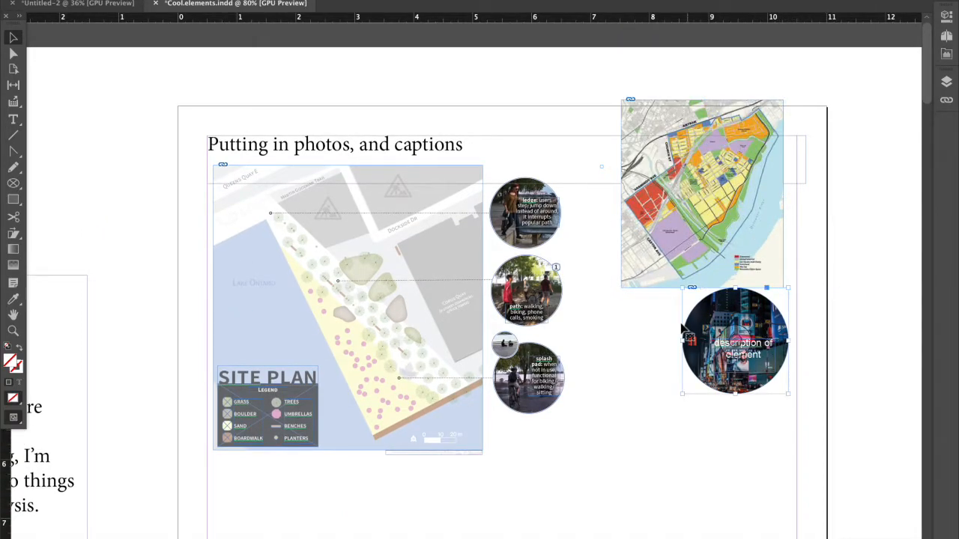
{"action": "left_click_drag", "start_coordinate": [740, 373], "coordinate": [759, 399]}
{"action": "left_click", "coordinate": [843, 376]}
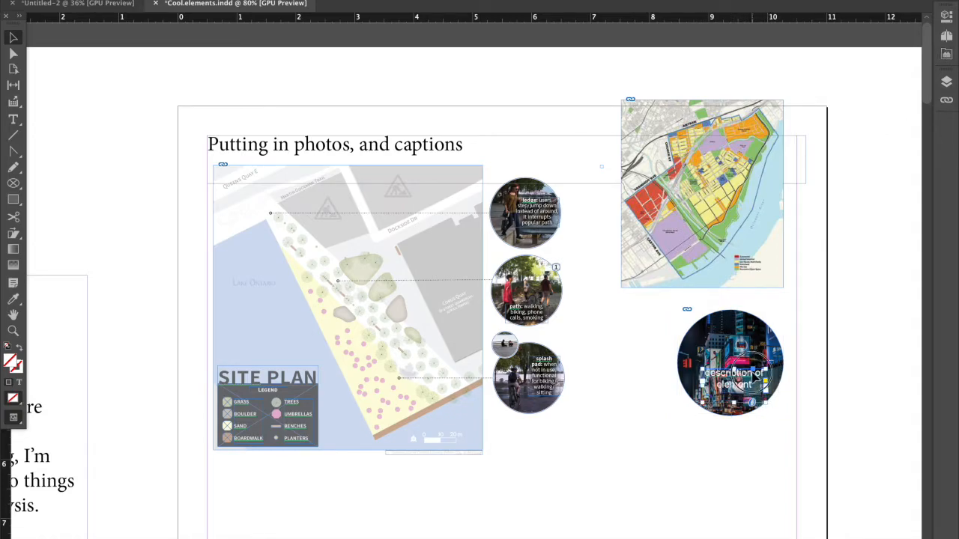
Add an Outer Glow effect to the caption's text frame and set the glow colour to Black.
{"action": "left_click", "coordinate": [948, 18]}
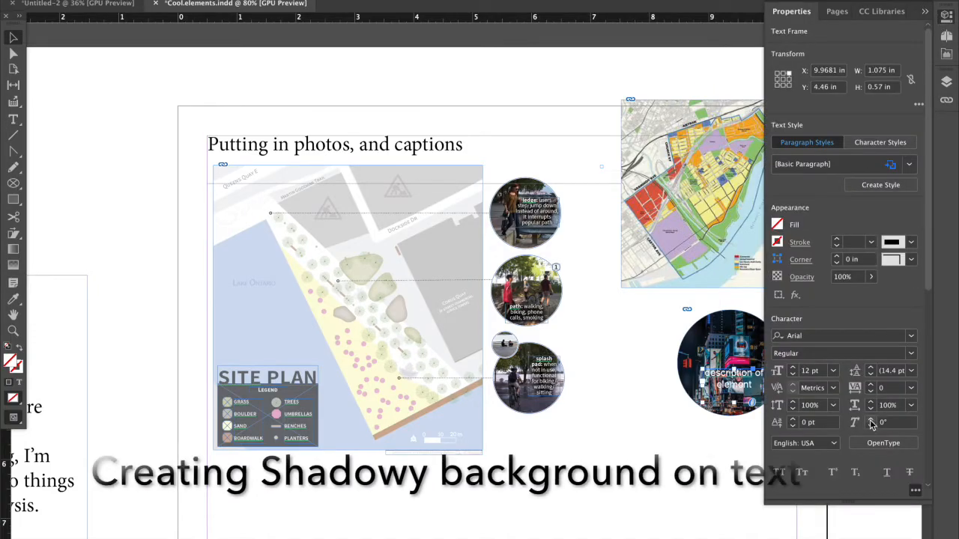
{"action": "left_click_drag", "start_coordinate": [927, 274], "coordinate": [928, 244]}
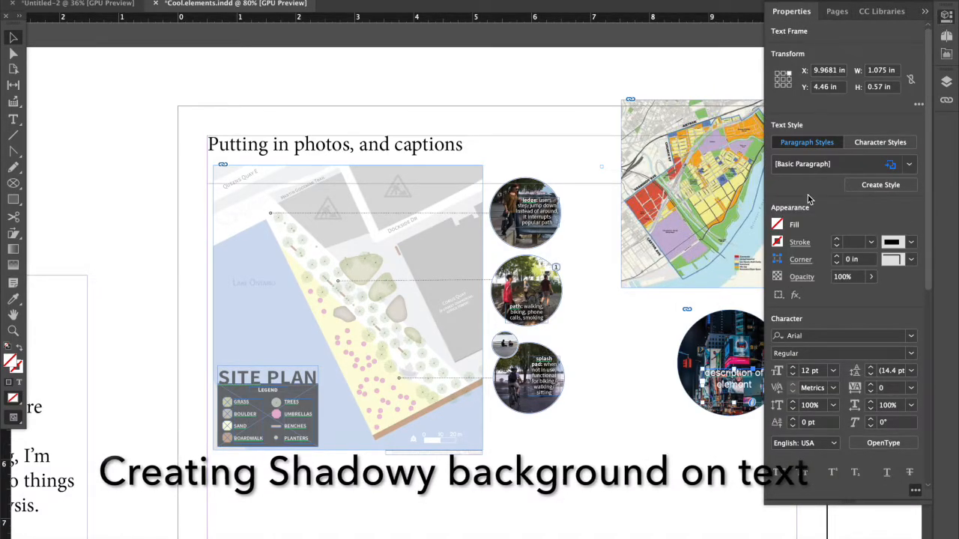
{"action": "left_click", "coordinate": [798, 295]}
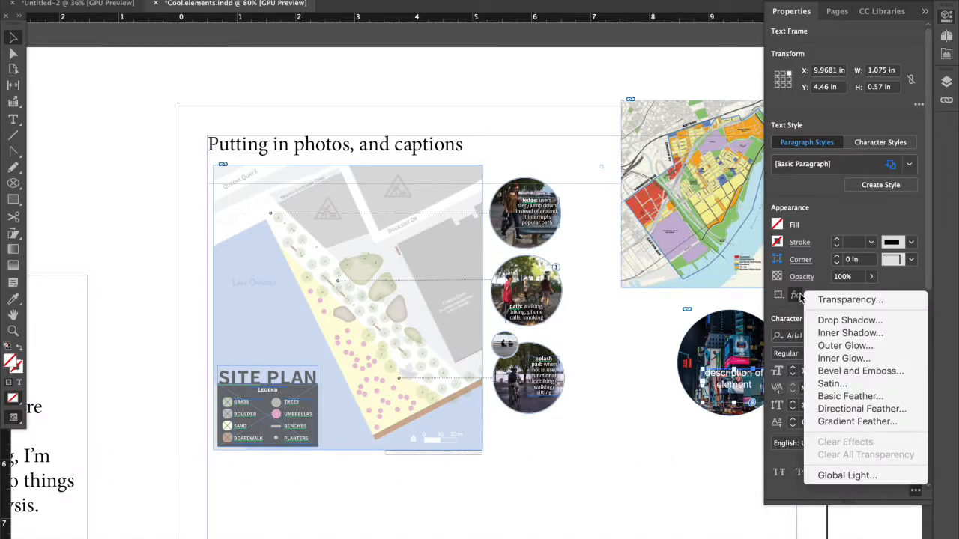
{"action": "left_click", "coordinate": [826, 345]}
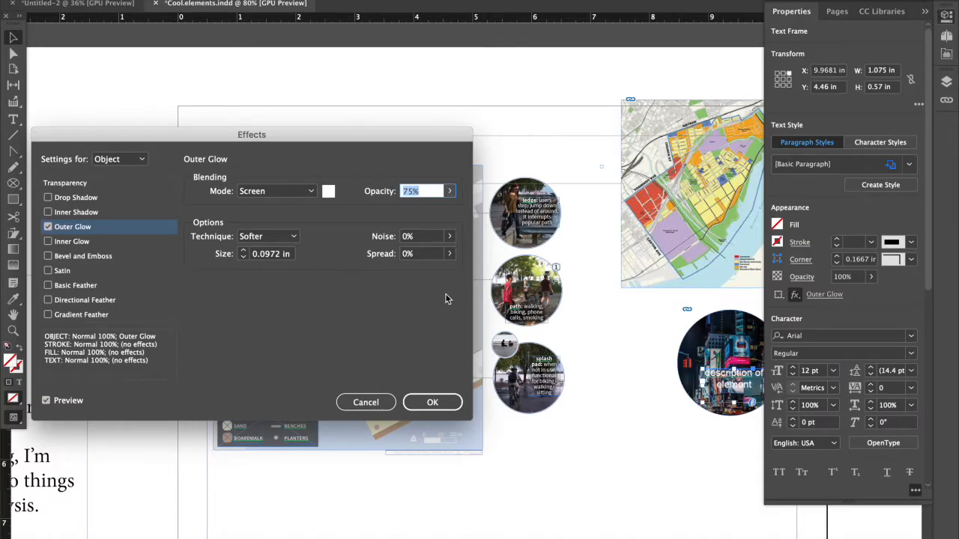
{"action": "left_click", "coordinate": [327, 192]}
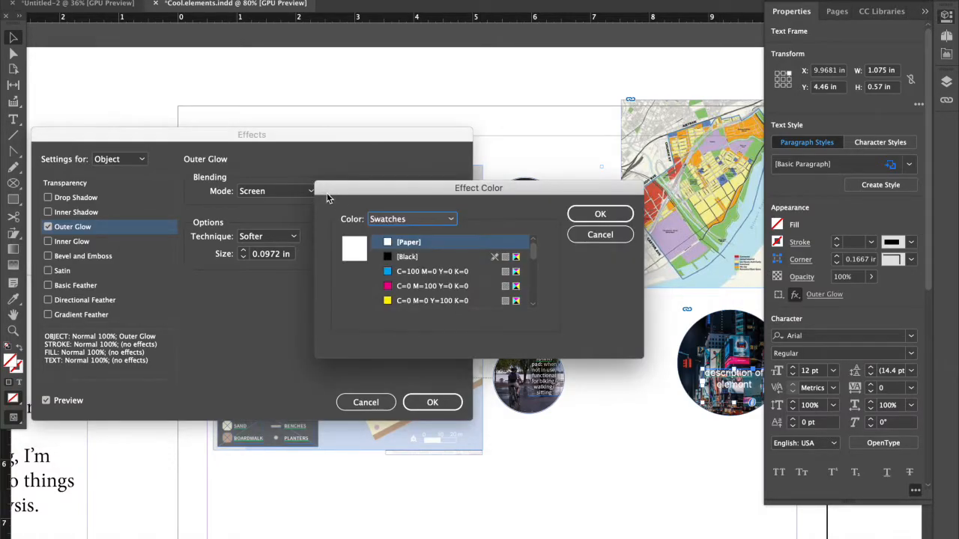
{"action": "left_click", "coordinate": [404, 257]}
{"action": "left_click", "coordinate": [600, 214]}
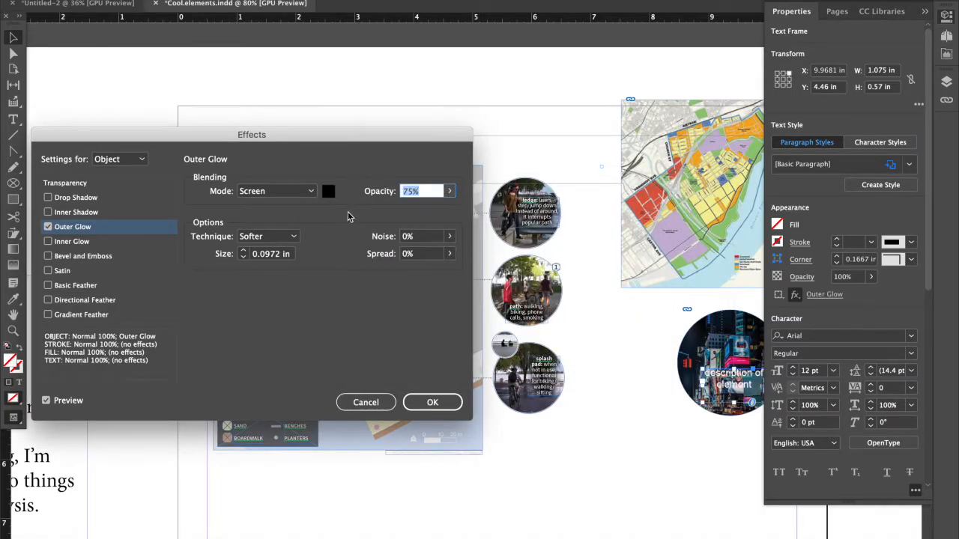
Raise the opacity of the caption's Outer Glow to 100%.
{"action": "left_click", "coordinate": [450, 191]}
{"action": "left_click_drag", "start_coordinate": [434, 208], "coordinate": [462, 212]}
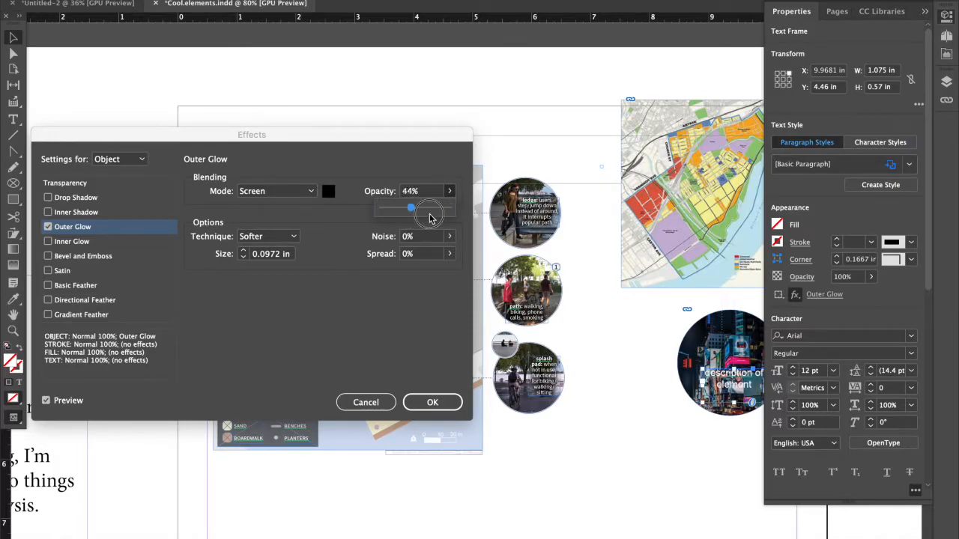
{"action": "left_click_drag", "start_coordinate": [428, 210], "coordinate": [449, 209]}
Compare the Normal and Multiply blending modes for the Outer Glow and settle on Multiply, keeping its opacity at 100%.
{"action": "left_click", "coordinate": [284, 193]}
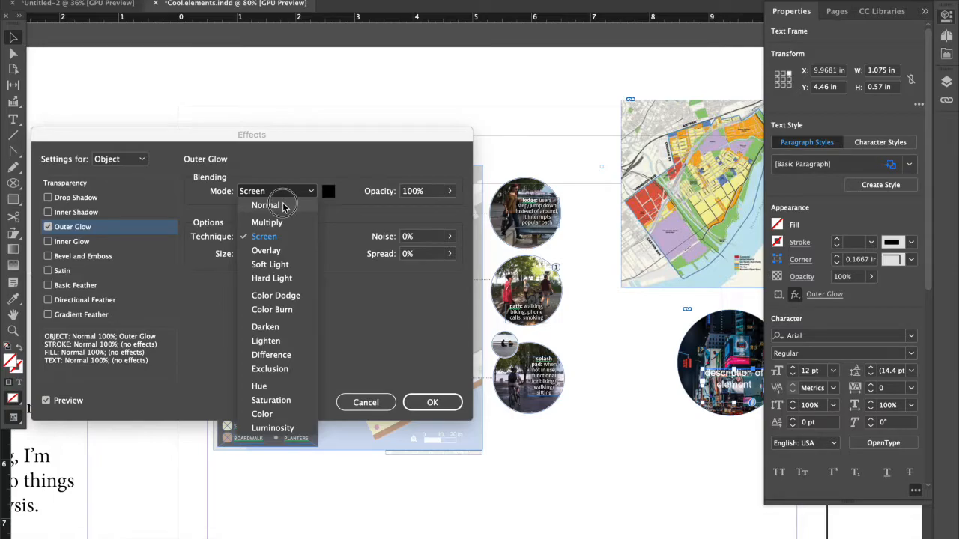
{"action": "left_click", "coordinate": [283, 203]}
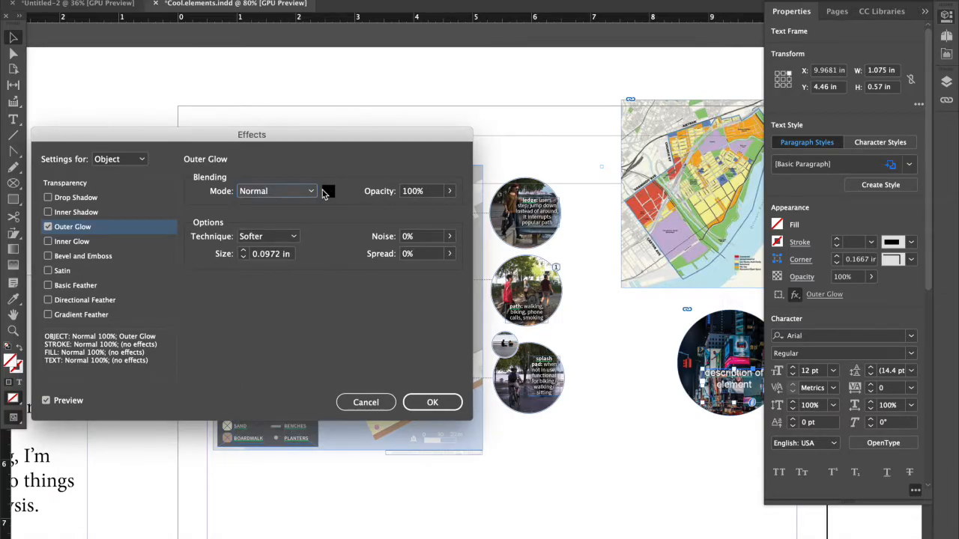
{"action": "left_click", "coordinate": [307, 192]}
{"action": "left_click", "coordinate": [294, 223]}
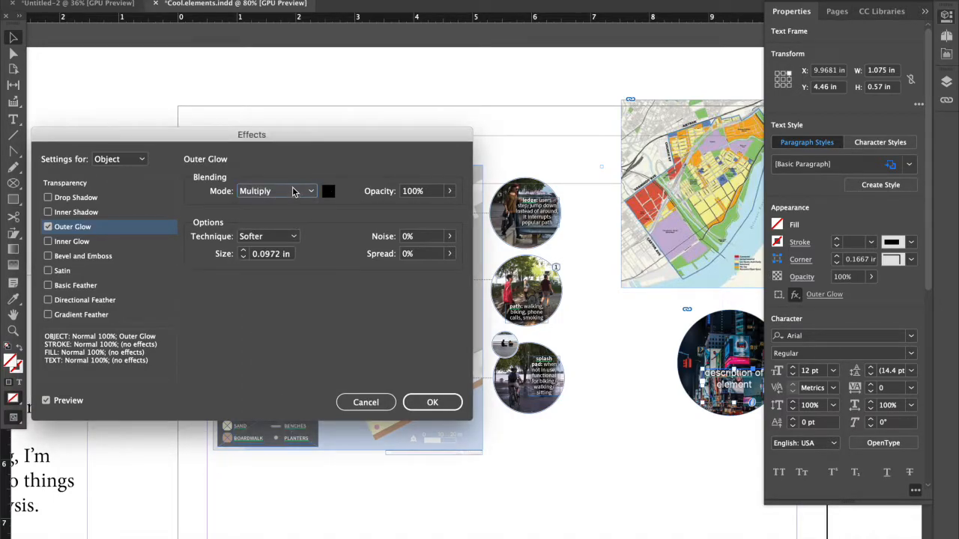
{"action": "left_click", "coordinate": [294, 192]}
{"action": "left_click", "coordinate": [292, 206]}
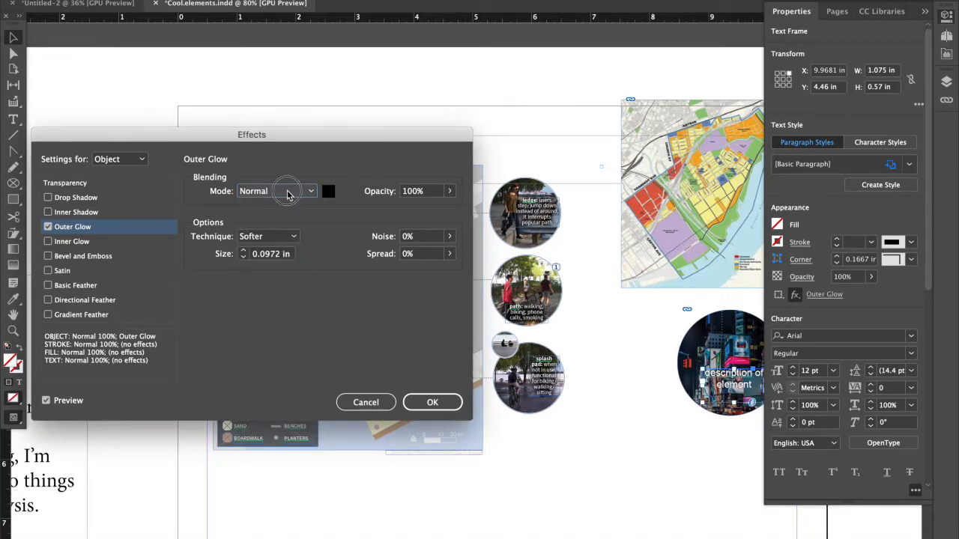
{"action": "left_click", "coordinate": [287, 193]}
{"action": "left_click", "coordinate": [289, 221]}
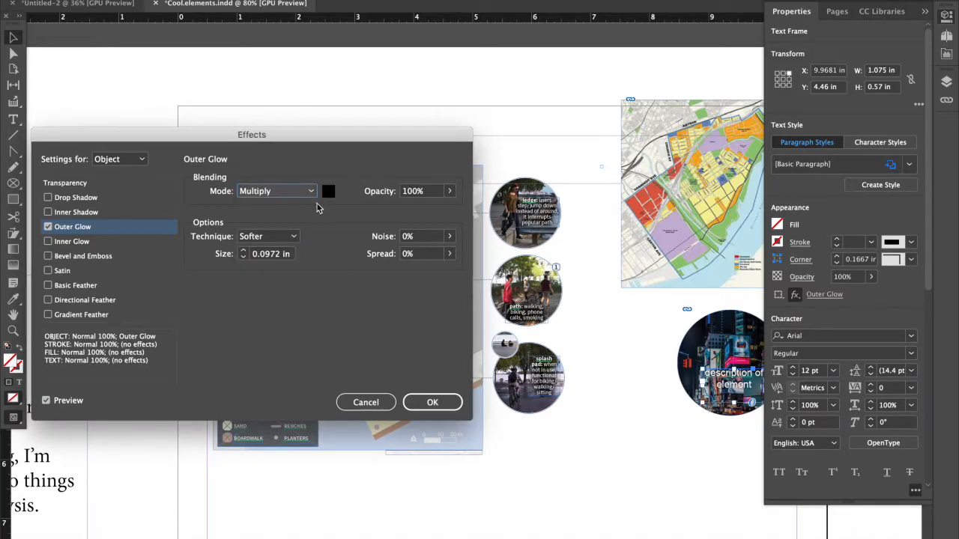
{"action": "left_click", "coordinate": [449, 191]}
{"action": "left_click_drag", "start_coordinate": [451, 208], "coordinate": [482, 203]}
{"action": "left_click", "coordinate": [341, 241]}
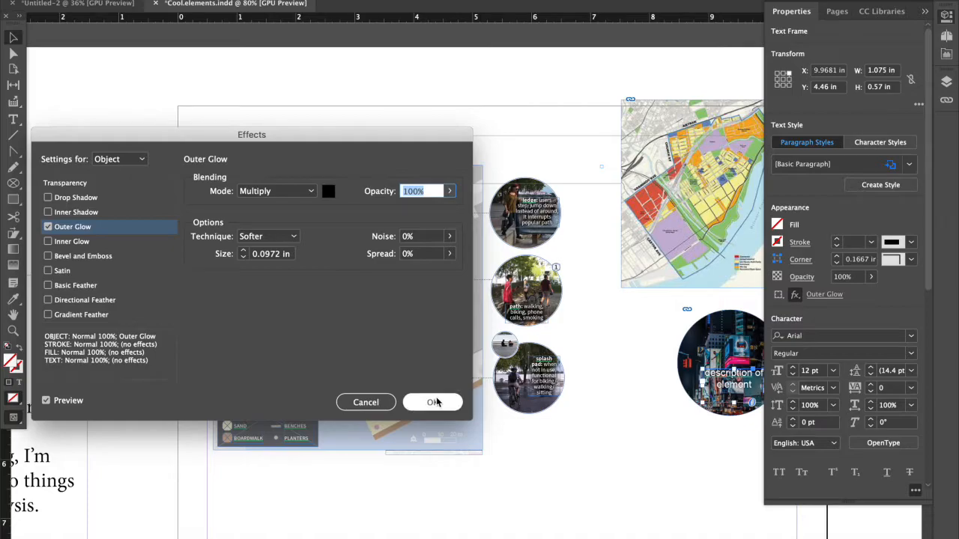
Try a Drop Shadow on the caption in place of the Outer Glow and show the shadow's settings.
{"action": "left_click", "coordinate": [48, 226]}
{"action": "left_click", "coordinate": [48, 226]}
{"action": "left_click", "coordinate": [48, 199]}
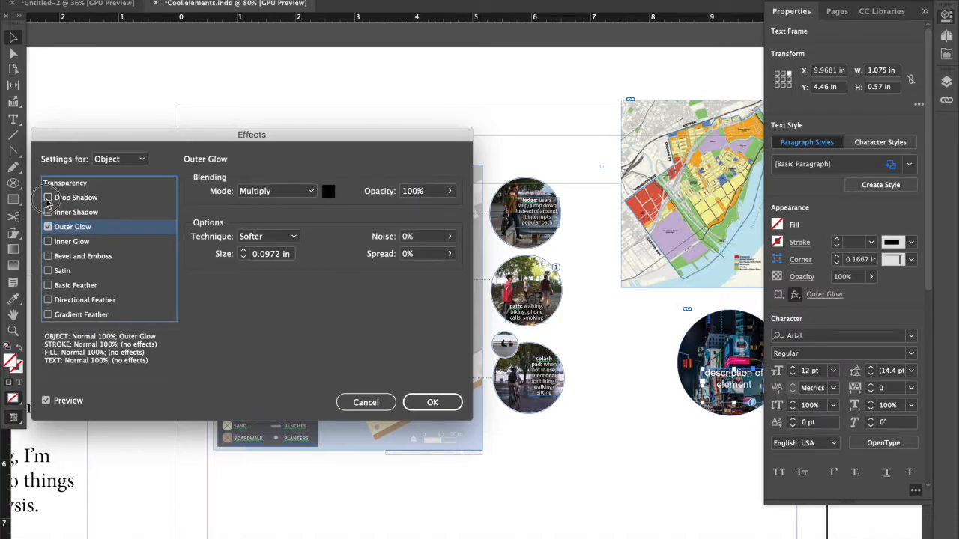
{"action": "left_click", "coordinate": [48, 226]}
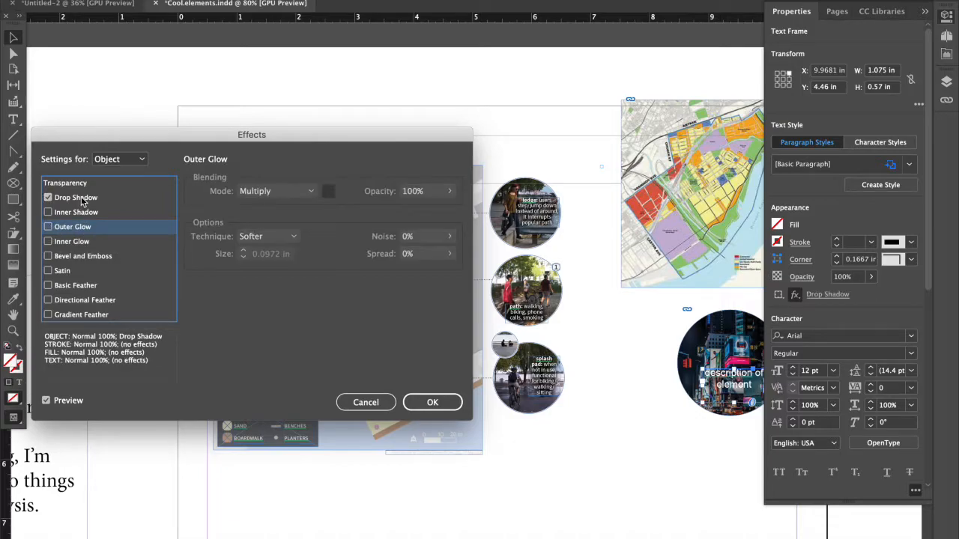
{"action": "left_click", "coordinate": [116, 199]}
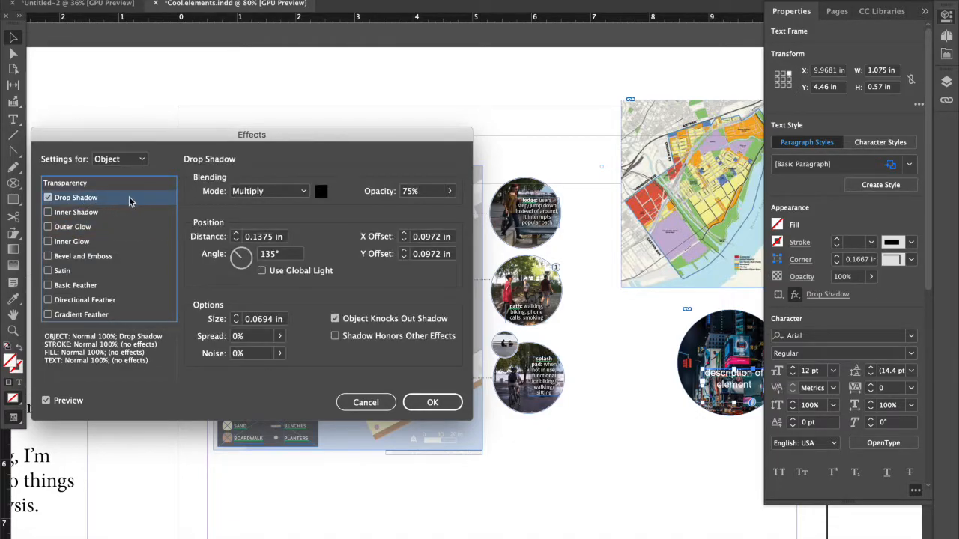
Set the caption's drop shadow to 100% opacity and 0 in distance.
{"action": "left_click", "coordinate": [451, 191]}
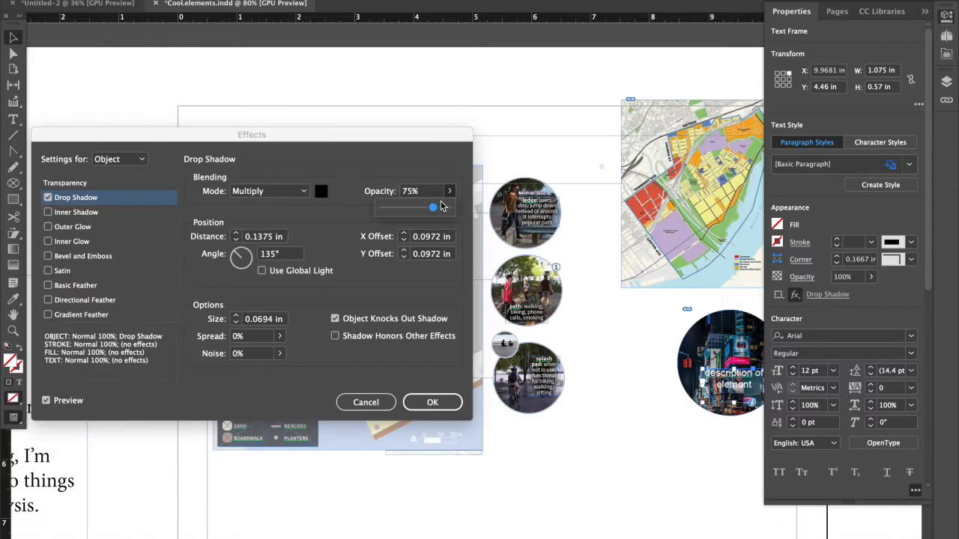
{"action": "left_click_drag", "start_coordinate": [436, 214], "coordinate": [464, 213]}
{"action": "left_click", "coordinate": [237, 240]}
{"action": "left_click", "coordinate": [237, 239]}
{"action": "left_click", "coordinate": [237, 240]}
{"action": "left_click", "coordinate": [236, 234]}
{"action": "left_click", "coordinate": [235, 241]}
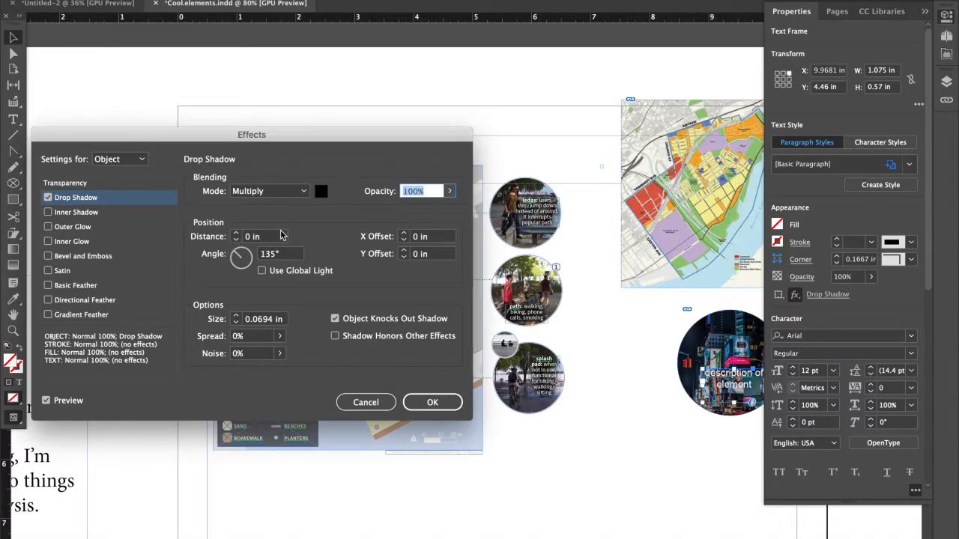
Turn the caption's Outer Glow back on and remove its Drop Shadow.
{"action": "left_click", "coordinate": [75, 200]}
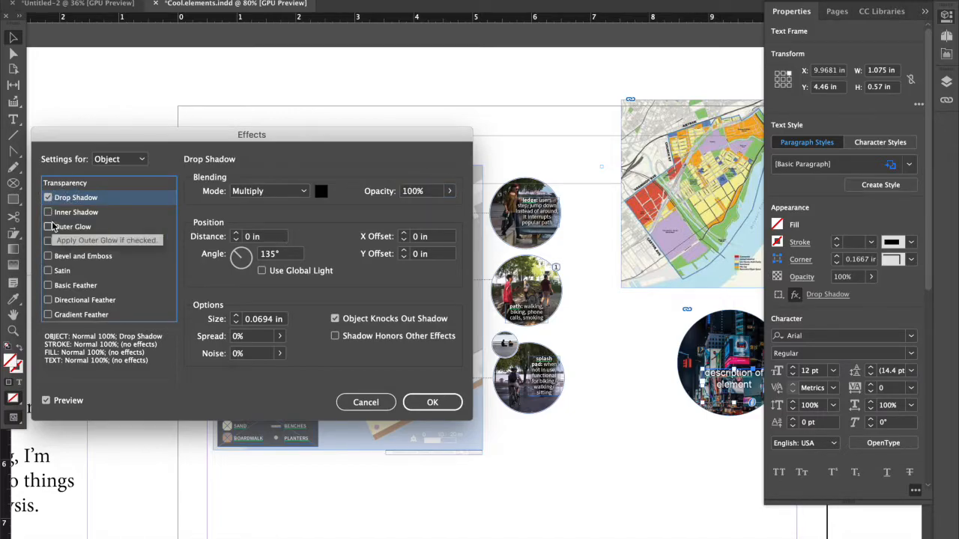
{"action": "left_click", "coordinate": [48, 226]}
{"action": "left_click", "coordinate": [48, 197]}
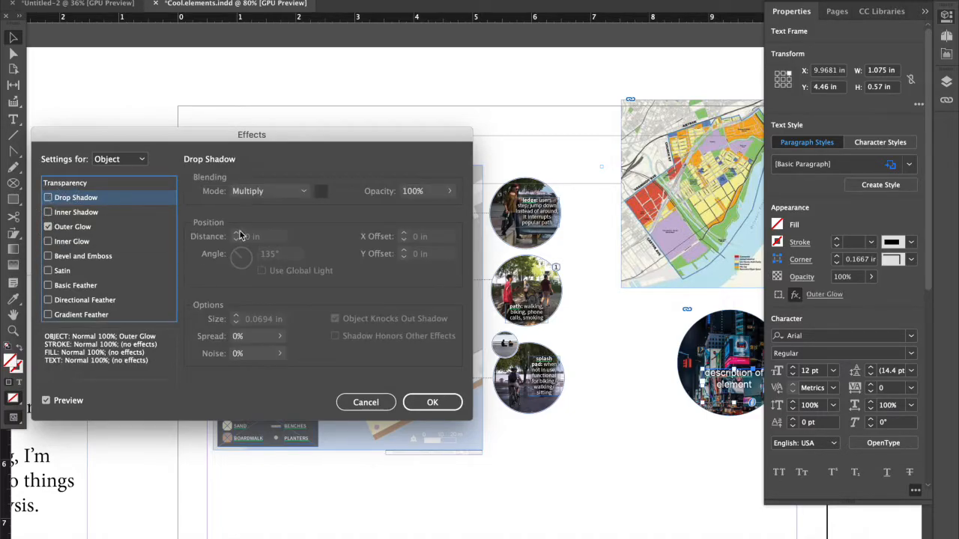
Compare the Softer and Precise techniques for the Outer Glow, choose Precise and apply the effect.
{"action": "left_click", "coordinate": [105, 227]}
{"action": "left_click", "coordinate": [449, 191]}
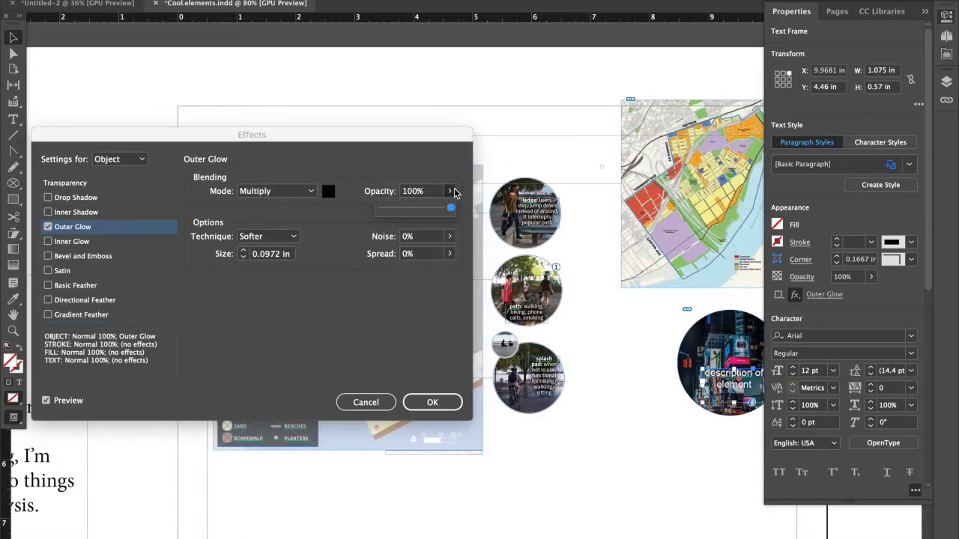
{"action": "left_click", "coordinate": [269, 237]}
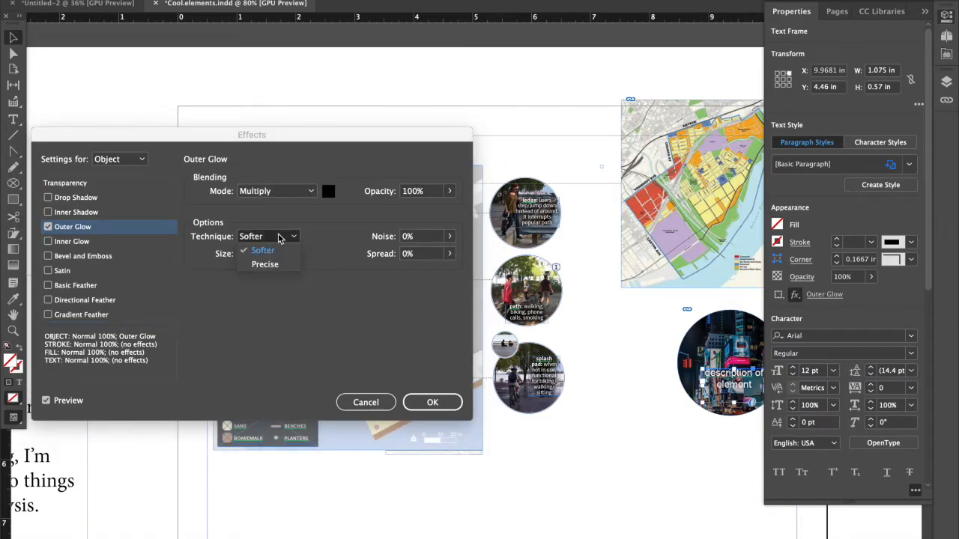
{"action": "left_click", "coordinate": [264, 265]}
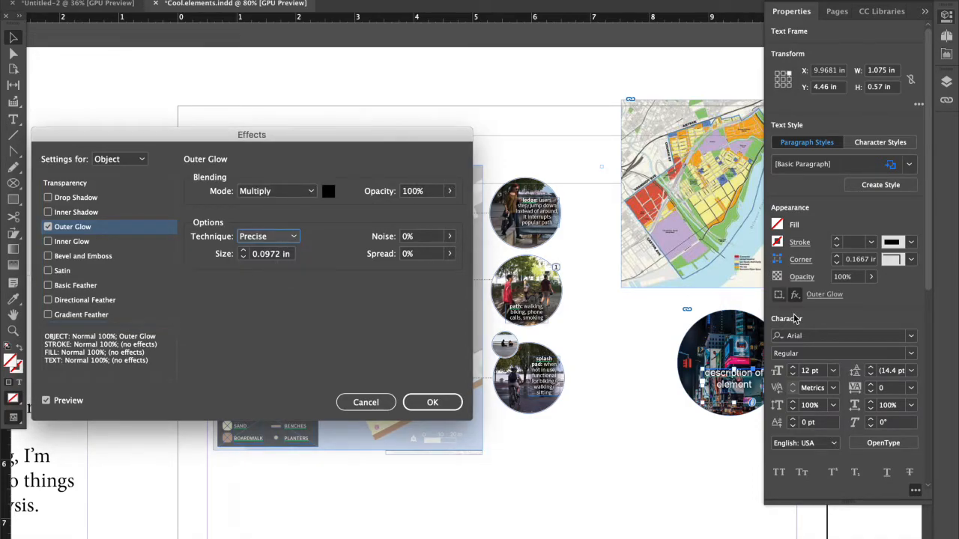
{"action": "left_click", "coordinate": [295, 239]}
{"action": "left_click", "coordinate": [284, 250]}
{"action": "left_click", "coordinate": [289, 236]}
{"action": "left_click", "coordinate": [283, 265]}
{"action": "left_click", "coordinate": [431, 402]}
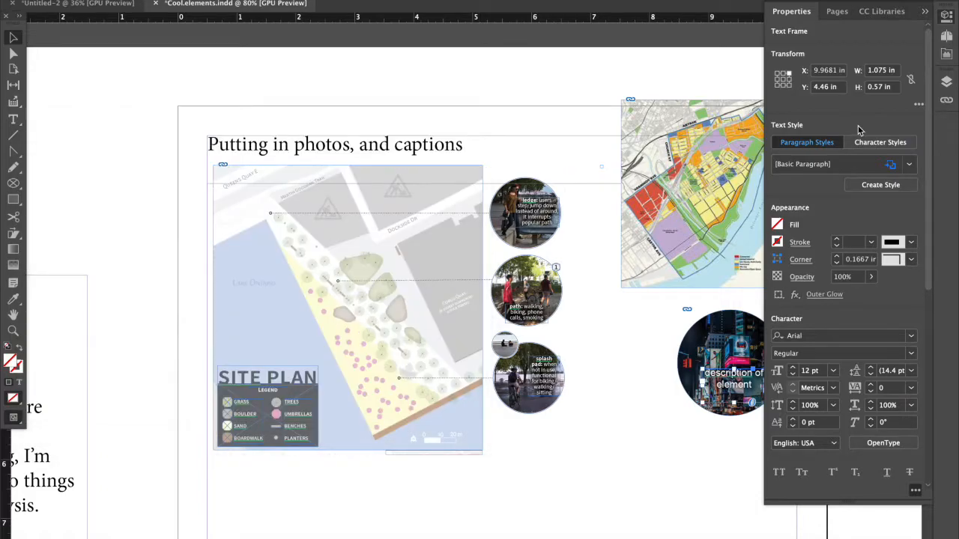
Move the caption slightly lower within the circular photo and deselect it to check its readability.
{"action": "left_click", "coordinate": [925, 12]}
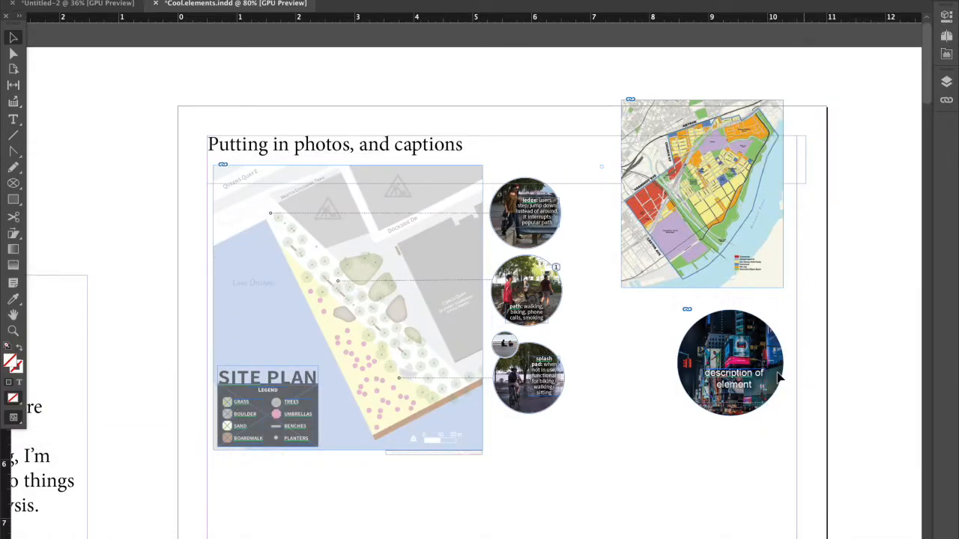
{"action": "mouse_move", "coordinate": [752, 385]}
{"action": "left_mouse_down"}
{"action": "mouse_move", "coordinate": [659, 438]}
{"action": "mouse_move", "coordinate": [734, 388]}
{"action": "left_mouse_up"}
{"action": "left_click", "coordinate": [751, 463]}
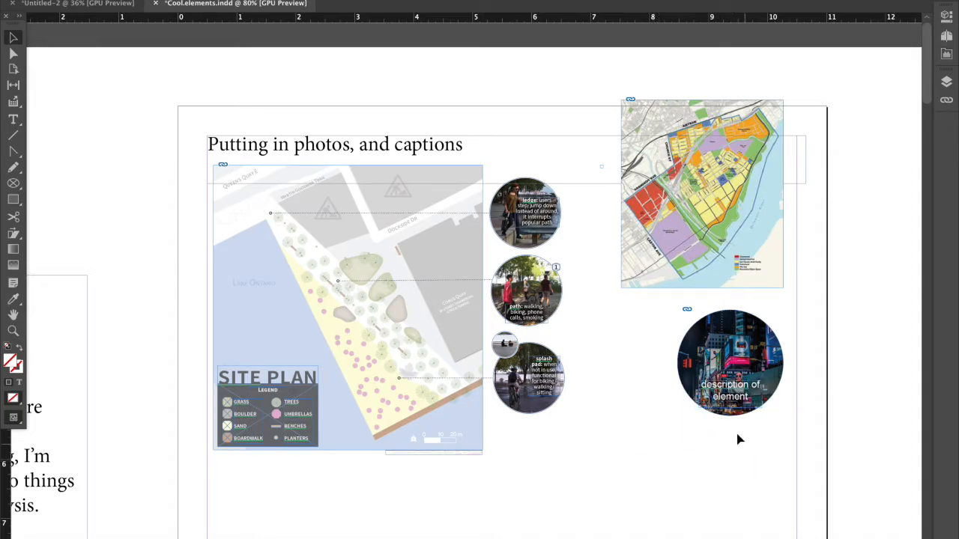
{"action": "scroll", "coordinate": [738, 440], "scroll_direction": "up", "scroll_amount": 1}
{"action": "scroll", "coordinate": [737, 434], "scroll_direction": "up", "scroll_amount": 3}
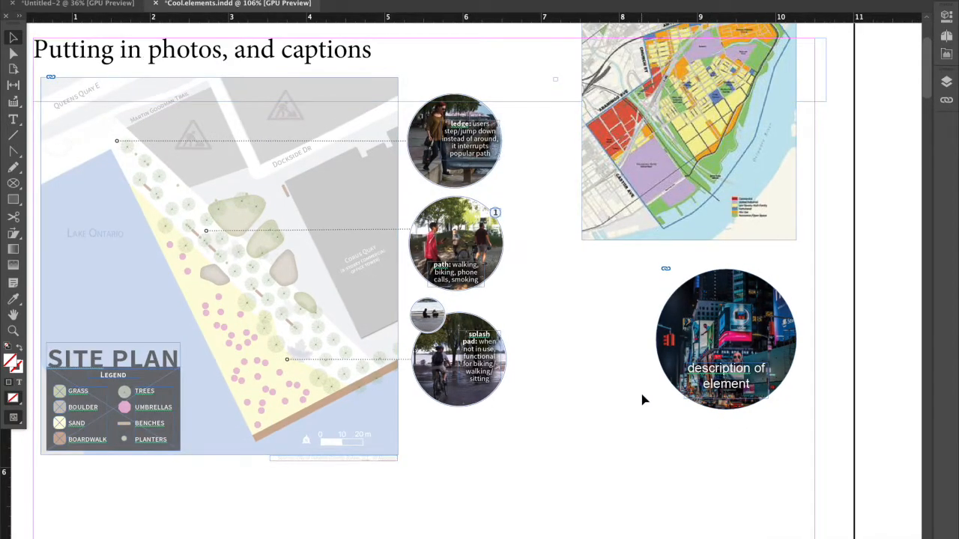
Draw a vertical line about 1.84 in long from the top of the circular photo up into the district map.
{"action": "scroll", "coordinate": [670, 364], "scroll_direction": "down", "scroll_amount": 3}
{"action": "left_click", "coordinate": [685, 278]}
{"action": "left_click", "coordinate": [686, 215]}
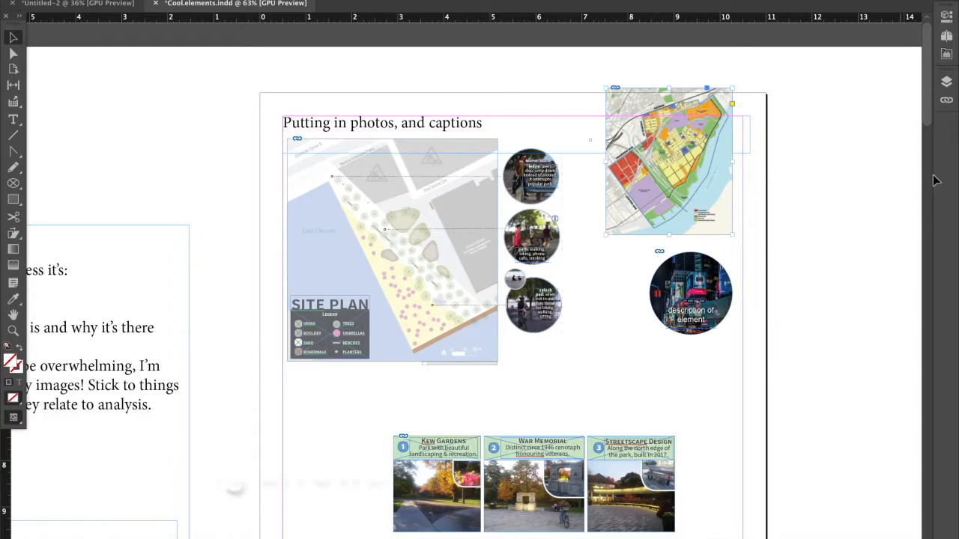
{"action": "left_click", "coordinate": [13, 137]}
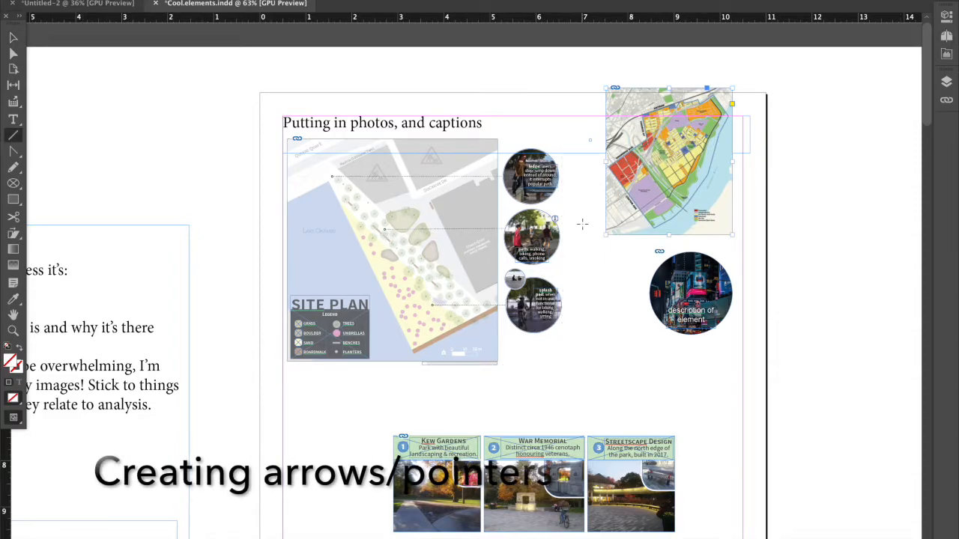
{"action": "left_click_drag", "start_coordinate": [692, 256], "coordinate": [693, 175]}
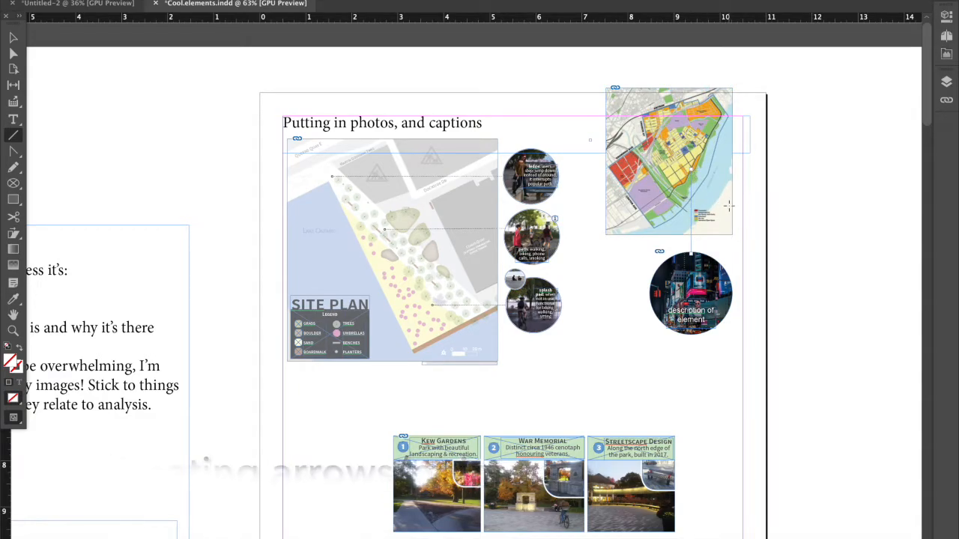
Give the connector line a 2 pt stroke weight and set its fill to [Registration].
{"action": "left_click", "coordinate": [946, 15]}
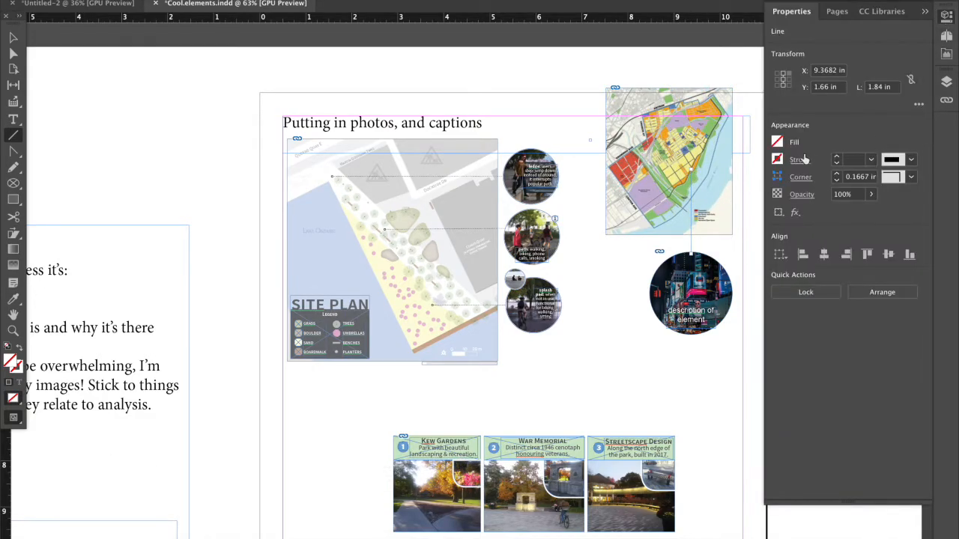
{"action": "left_click", "coordinate": [836, 159]}
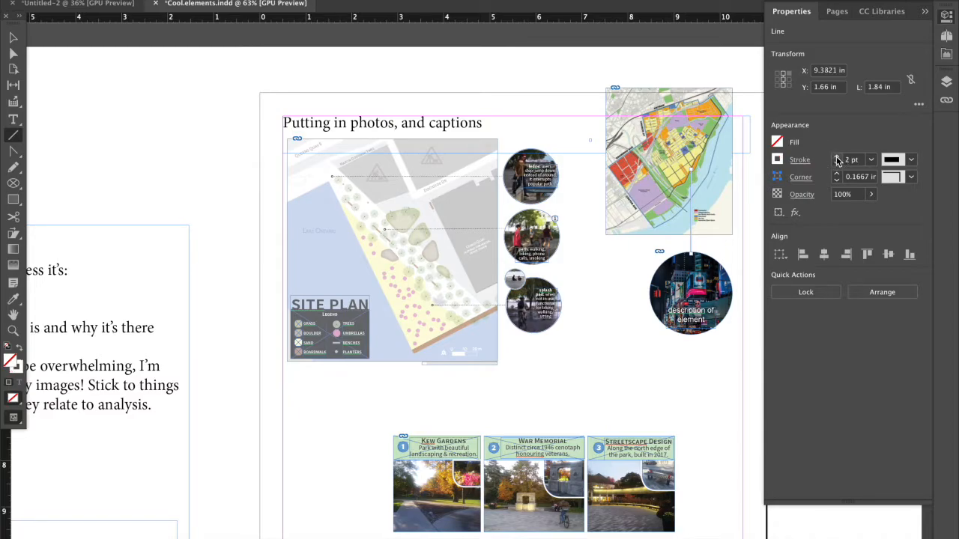
{"action": "left_click", "coordinate": [776, 143]}
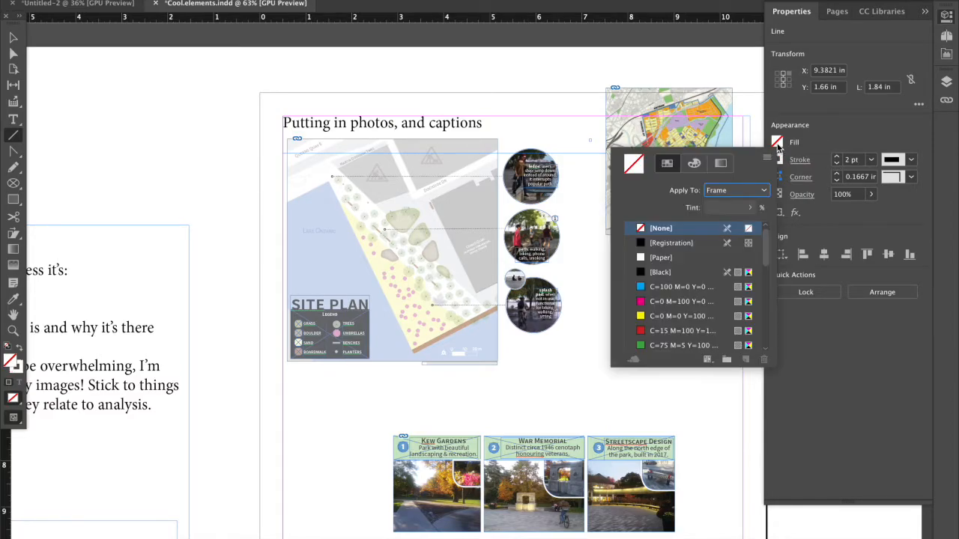
{"action": "left_click", "coordinate": [686, 244]}
{"action": "left_click", "coordinate": [596, 266]}
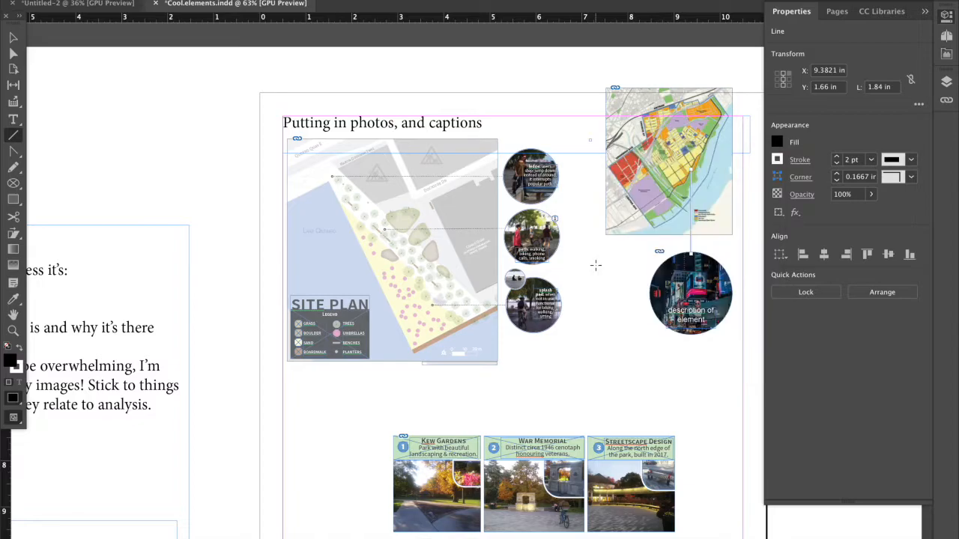
Set the connector line's stroke colour to [Registration].
{"action": "left_click", "coordinate": [778, 160]}
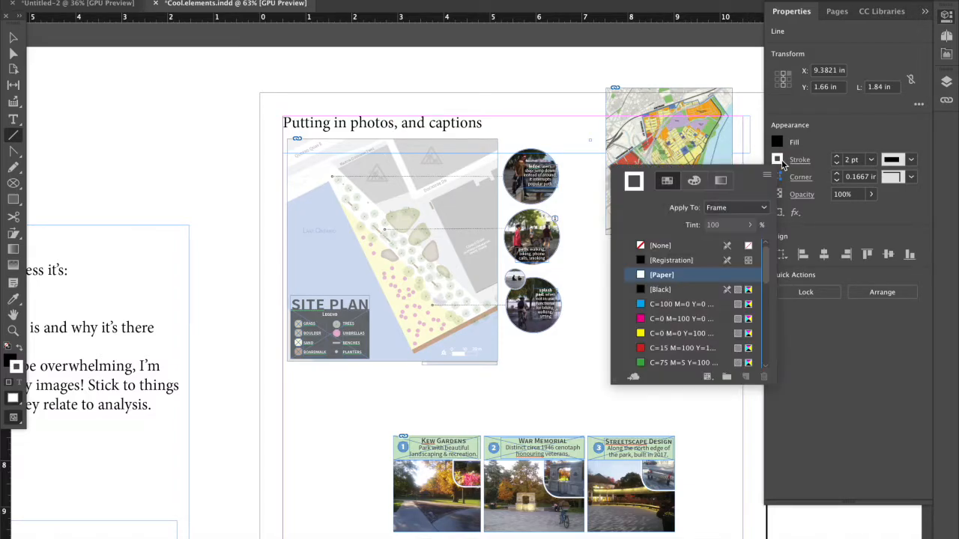
{"action": "left_click", "coordinate": [671, 261]}
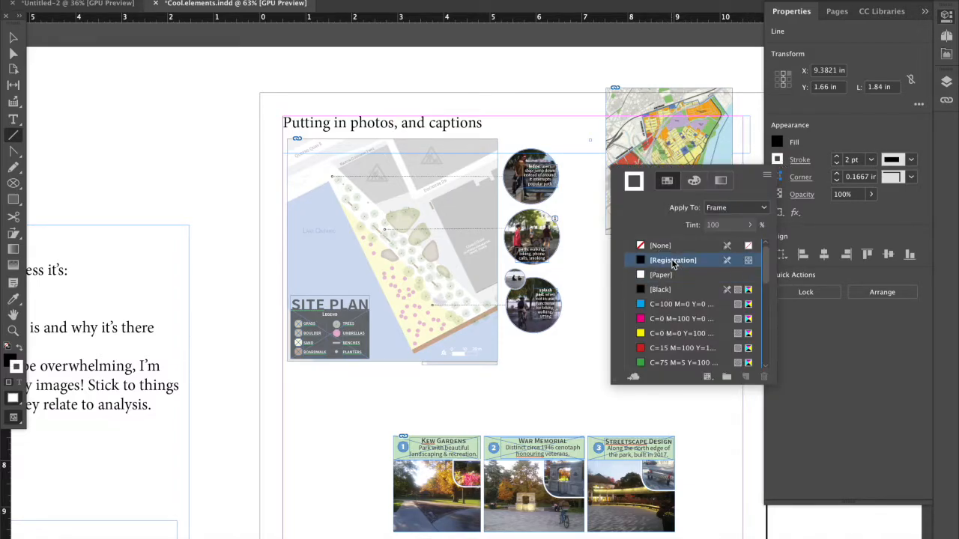
{"action": "left_click", "coordinate": [599, 267]}
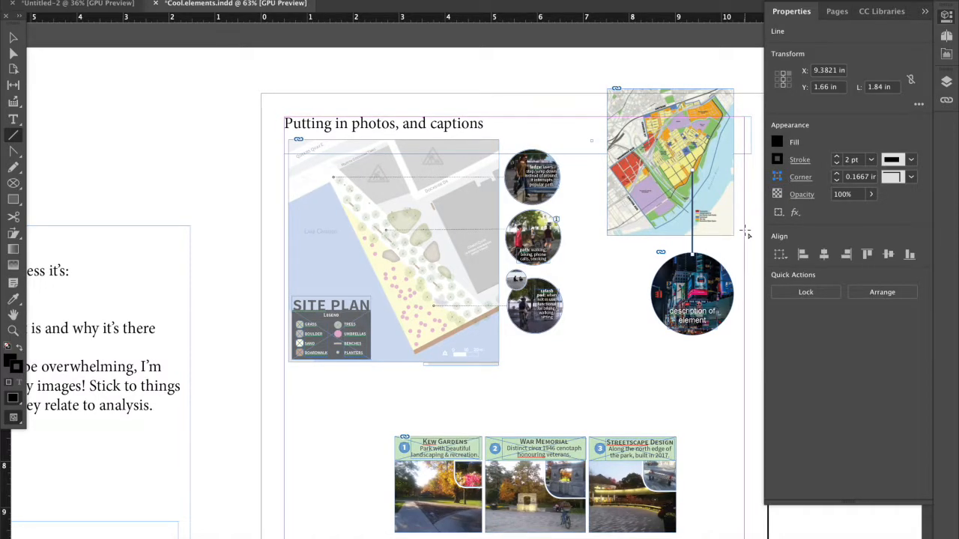
Try the Japanese Dots, Left Slant Hash and Dashed stroke types on the connector line.
{"action": "scroll", "coordinate": [746, 235], "scroll_direction": "up", "scroll_amount": 4}
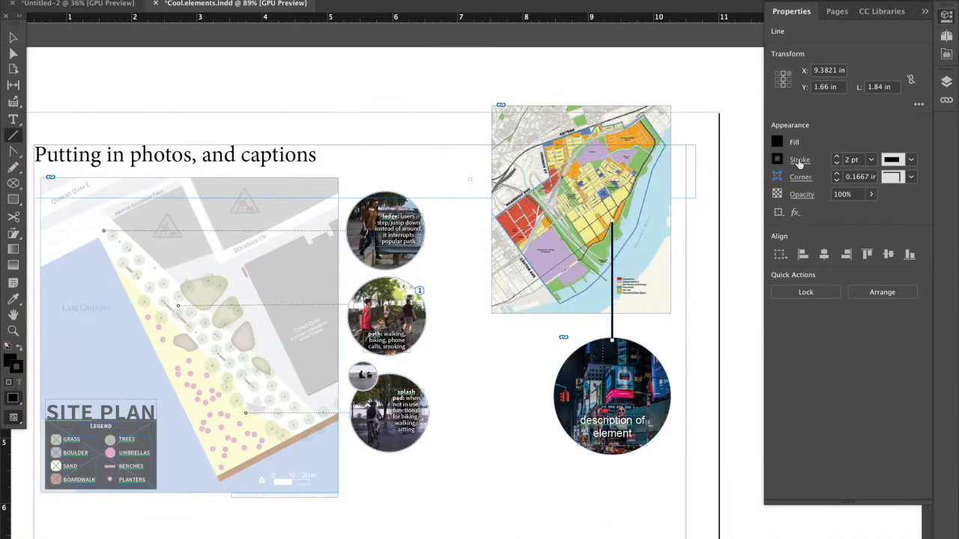
{"action": "left_click", "coordinate": [798, 162]}
{"action": "left_click", "coordinate": [798, 274]}
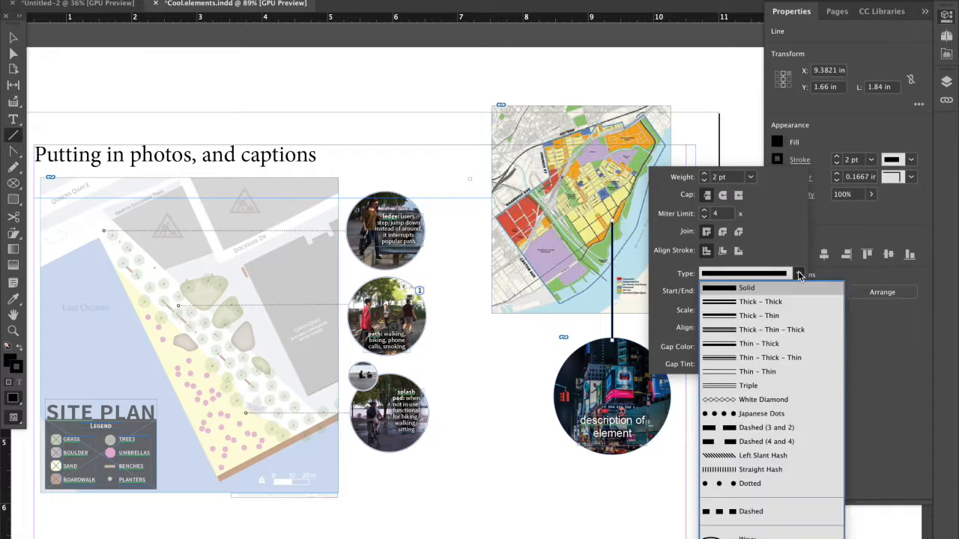
{"action": "left_click", "coordinate": [783, 414]}
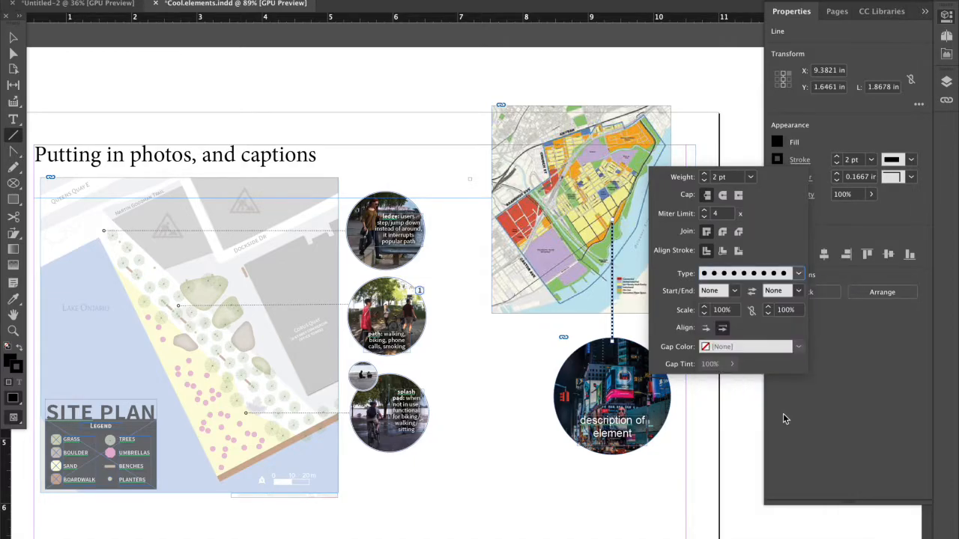
{"action": "left_click", "coordinate": [799, 274]}
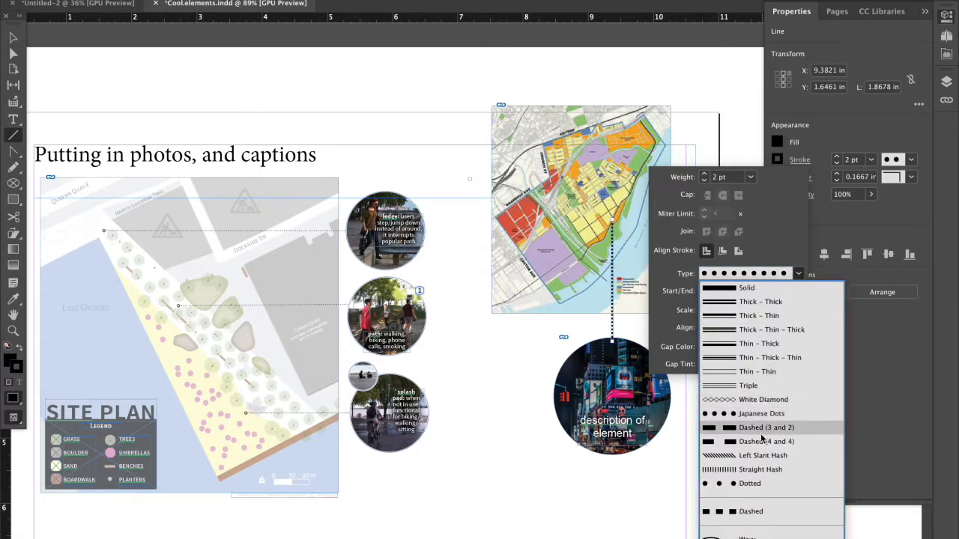
{"action": "left_click", "coordinate": [759, 458]}
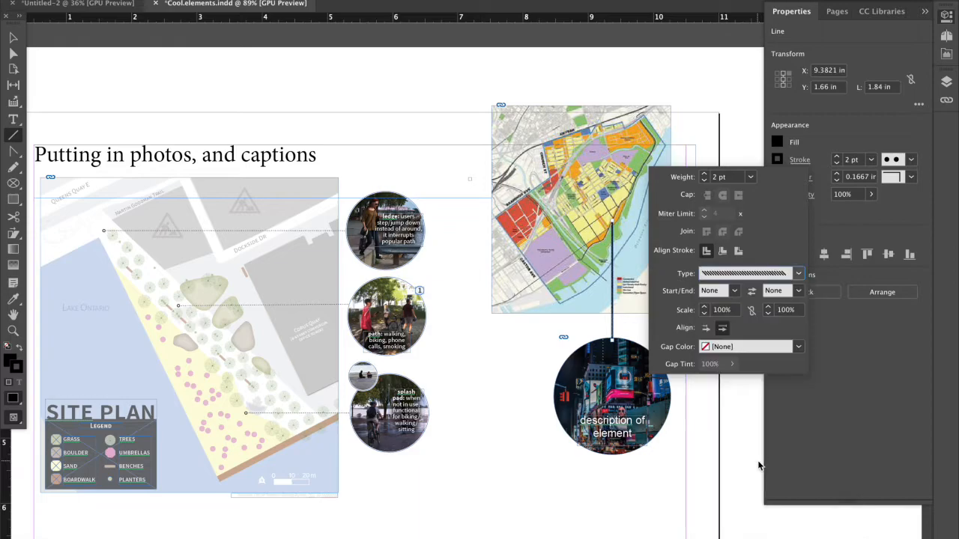
{"action": "left_click", "coordinate": [798, 274]}
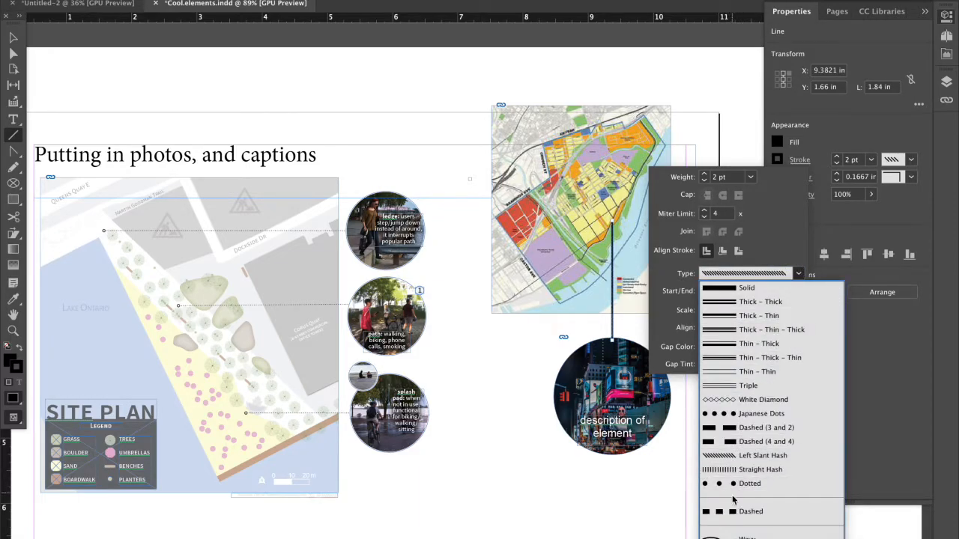
{"action": "left_click", "coordinate": [749, 511]}
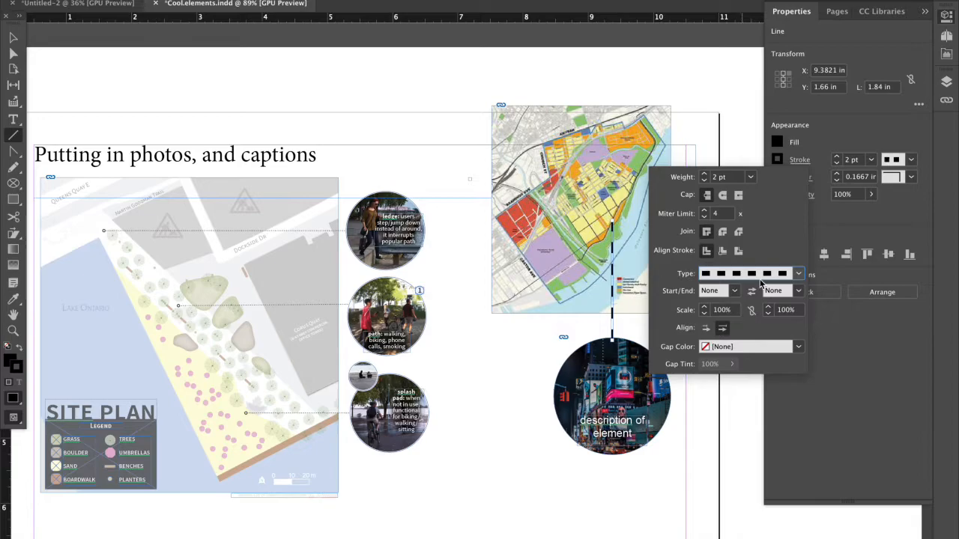
{"action": "left_click", "coordinate": [798, 274]}
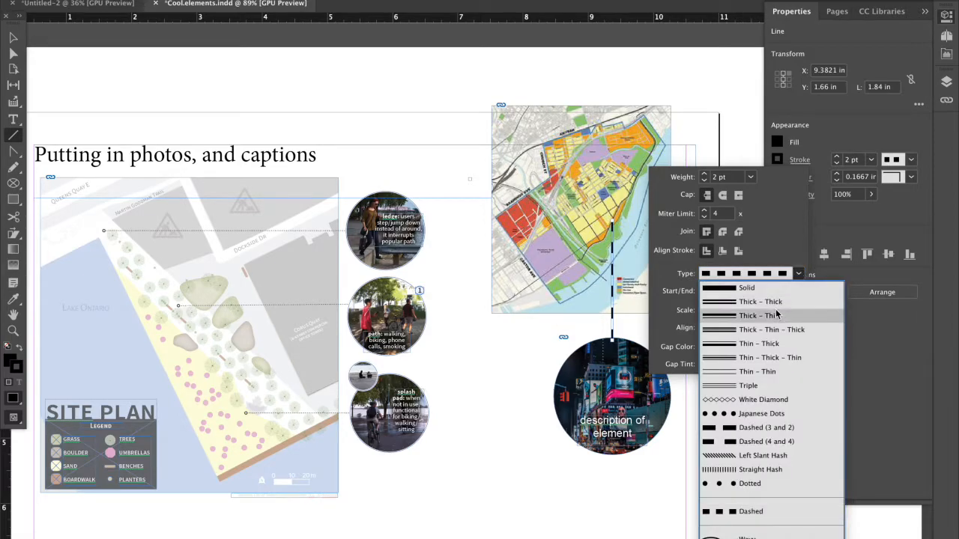
{"action": "left_click", "coordinate": [761, 413]}
Return the connector line's stroke type to Solid.
{"action": "left_click", "coordinate": [797, 274]}
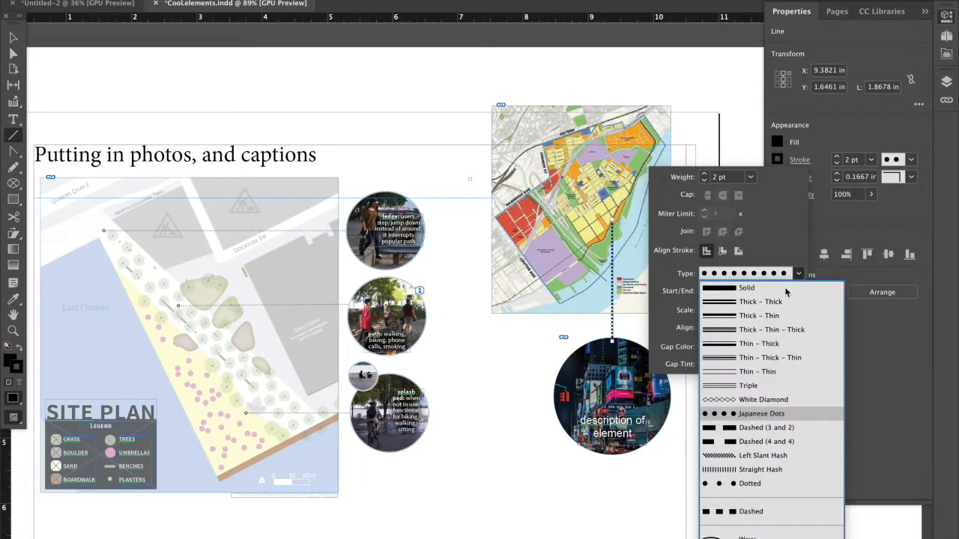
{"action": "left_click", "coordinate": [708, 302]}
{"action": "left_click", "coordinate": [797, 274]}
{"action": "left_click", "coordinate": [797, 274]}
{"action": "left_click", "coordinate": [797, 274]}
{"action": "left_click", "coordinate": [788, 289]}
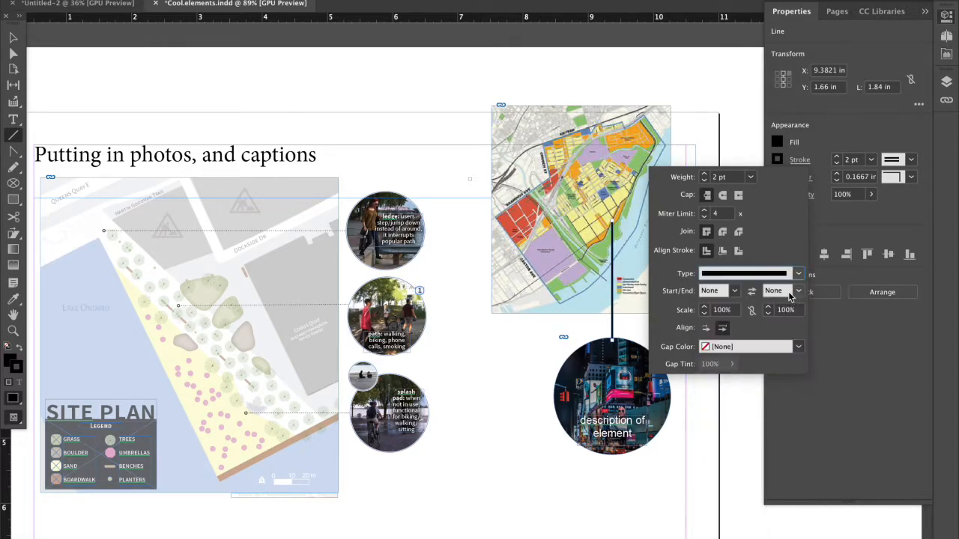
Try an arrowhead on the connector line's map end, settle on a Circle end marker, and deselect the line.
{"action": "left_click", "coordinate": [734, 291]}
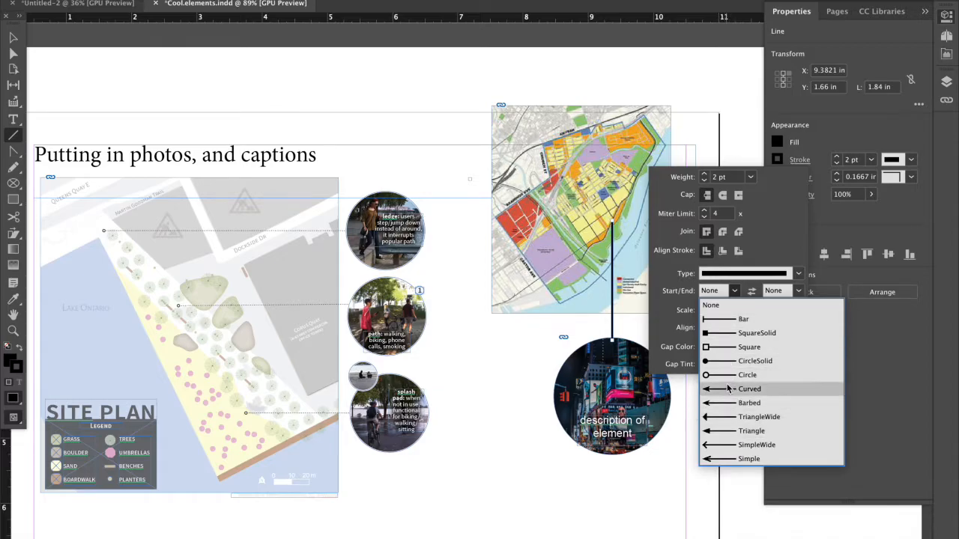
{"action": "left_click", "coordinate": [726, 431]}
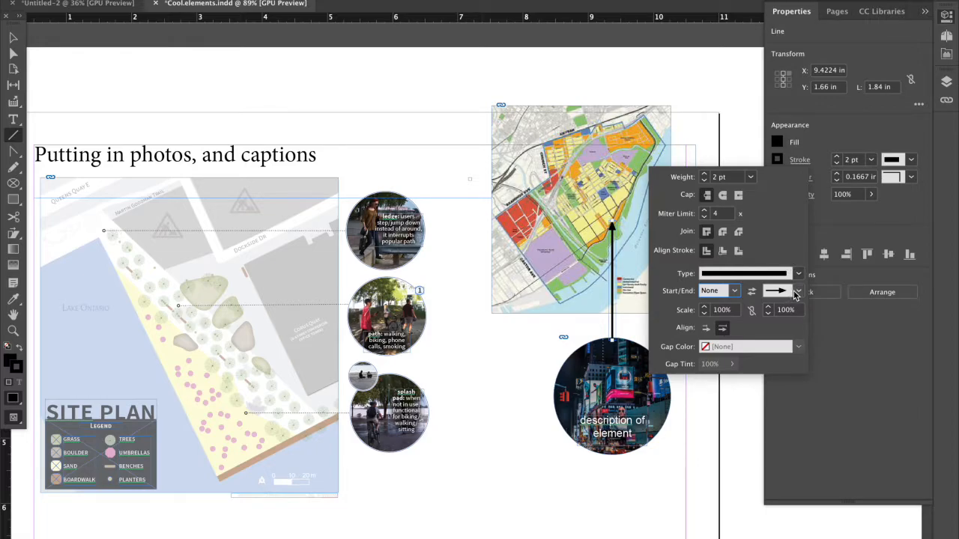
{"action": "left_click", "coordinate": [796, 293]}
{"action": "left_click", "coordinate": [786, 382]}
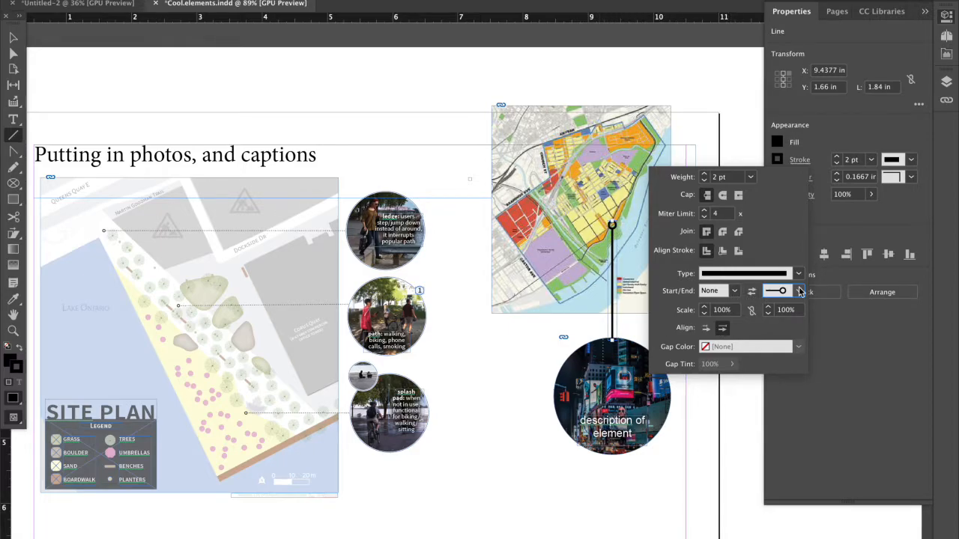
{"action": "left_click", "coordinate": [547, 354]}
{"action": "left_click", "coordinate": [507, 356]}
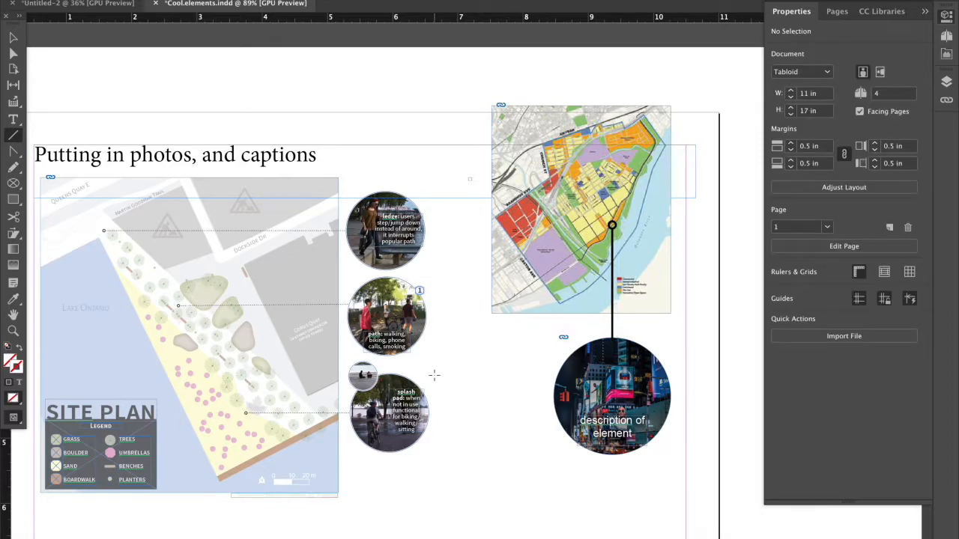
Place the city street photo from Finder about 2.2 in wide below the circular photo, and shift the numbered three-photo group left.
{"action": "key", "text": "ctrl+minus"}
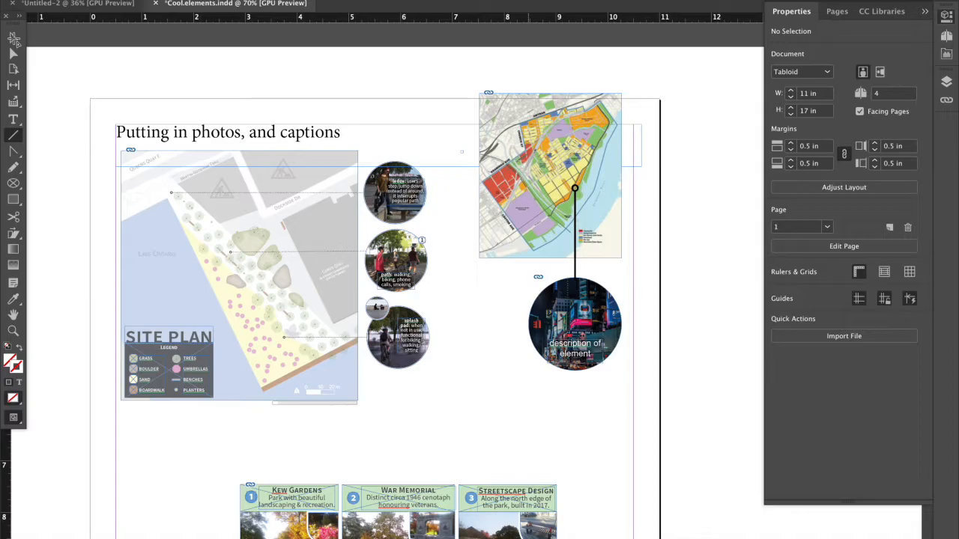
{"action": "key", "text": "ctrl+minus"}
{"action": "key", "text": "v"}
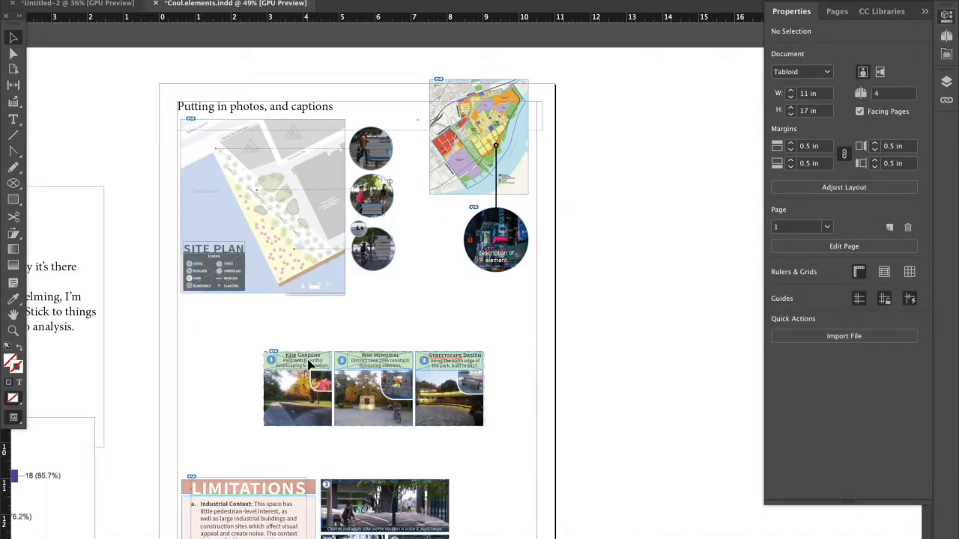
{"action": "scroll", "coordinate": [307, 363], "scroll_direction": "up", "scroll_amount": 3}
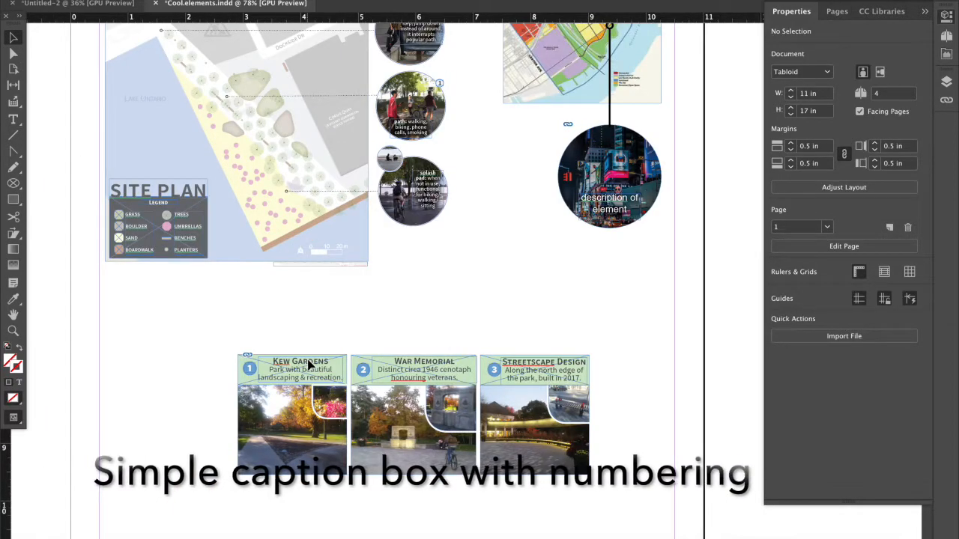
{"action": "scroll", "coordinate": [34, 155], "scroll_direction": "down", "scroll_amount": 3}
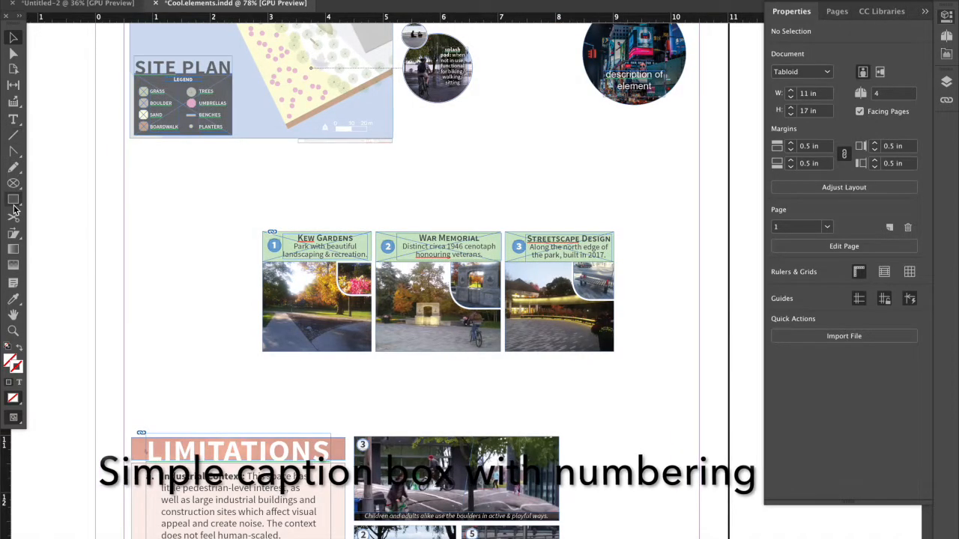
{"action": "mouse_move", "coordinate": [161, 530]}
{"action": "key", "text": "Tab"}
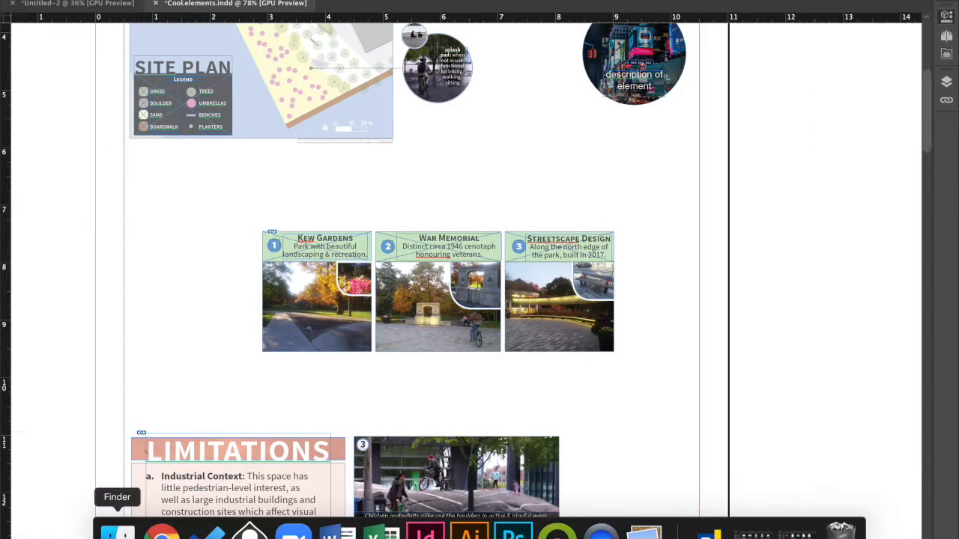
{"action": "left_click", "coordinate": [118, 532]}
{"action": "left_click_drag", "start_coordinate": [473, 29], "coordinate": [612, 153]}
{"action": "left_click_drag", "start_coordinate": [559, 127], "coordinate": [687, 213]}
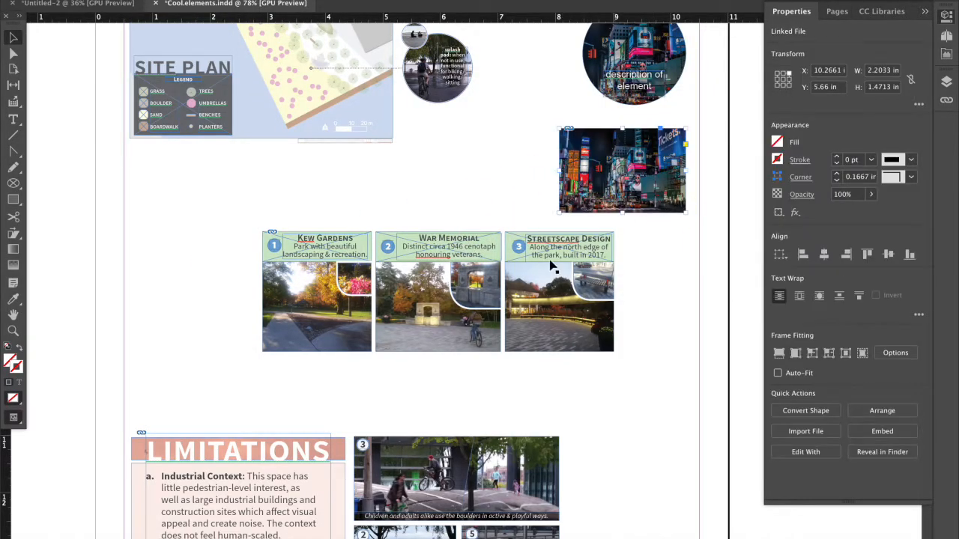
{"action": "left_click_drag", "start_coordinate": [520, 267], "coordinate": [301, 280]}
Draw a caption bar about 2.2 × 0.37 in directly beneath the rectangular street photo and fill it with the C=100 cyan swatch.
{"action": "left_click", "coordinate": [13, 199]}
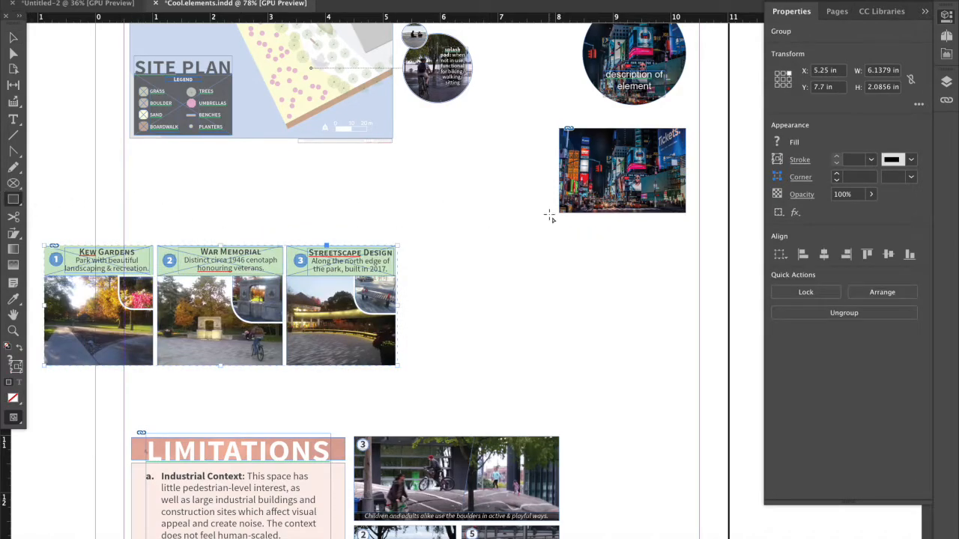
{"action": "left_click_drag", "start_coordinate": [558, 215], "coordinate": [686, 238]}
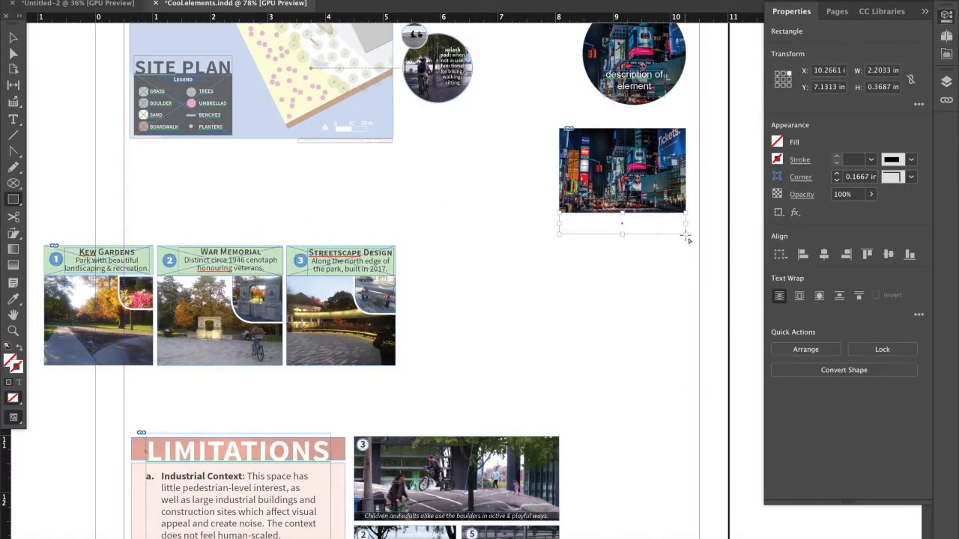
{"action": "left_click", "coordinate": [775, 143]}
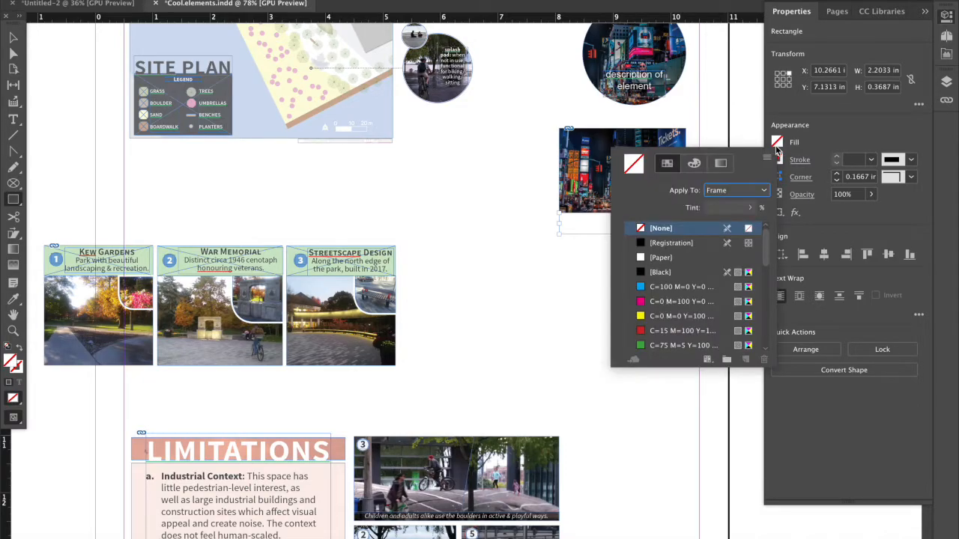
{"action": "left_click", "coordinate": [662, 293]}
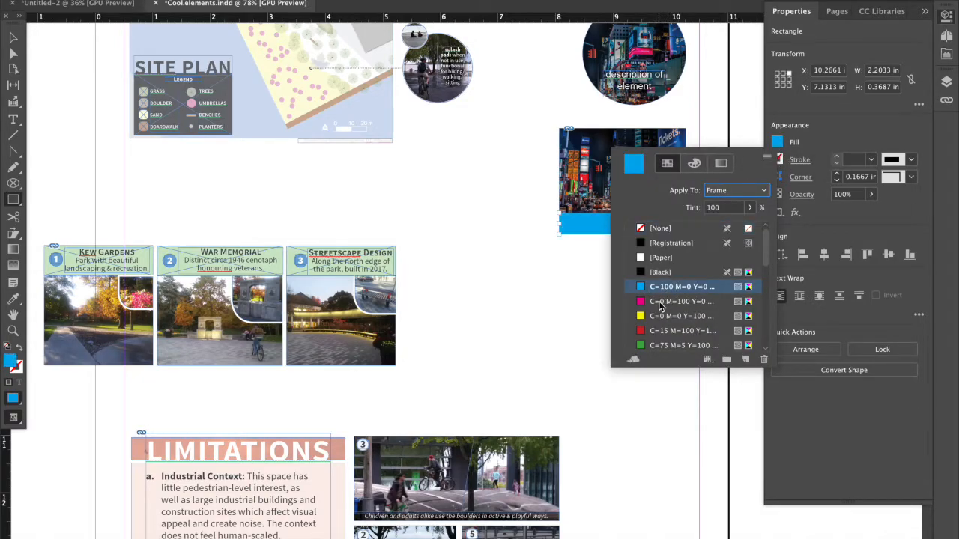
{"action": "left_click", "coordinate": [739, 130]}
Add a text frame over the cyan caption bar reading "description of element".
{"action": "left_click", "coordinate": [13, 120]}
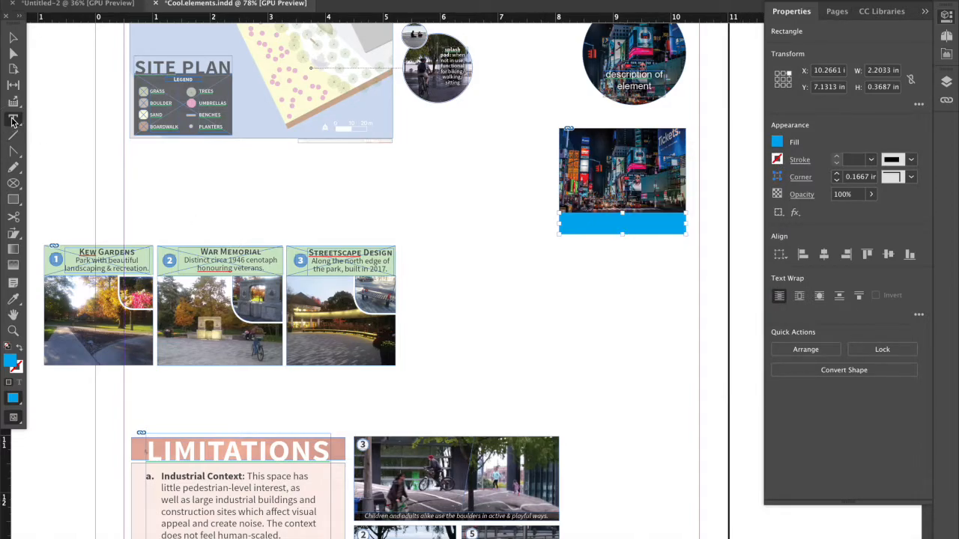
{"action": "left_click_drag", "start_coordinate": [570, 219], "coordinate": [672, 228]}
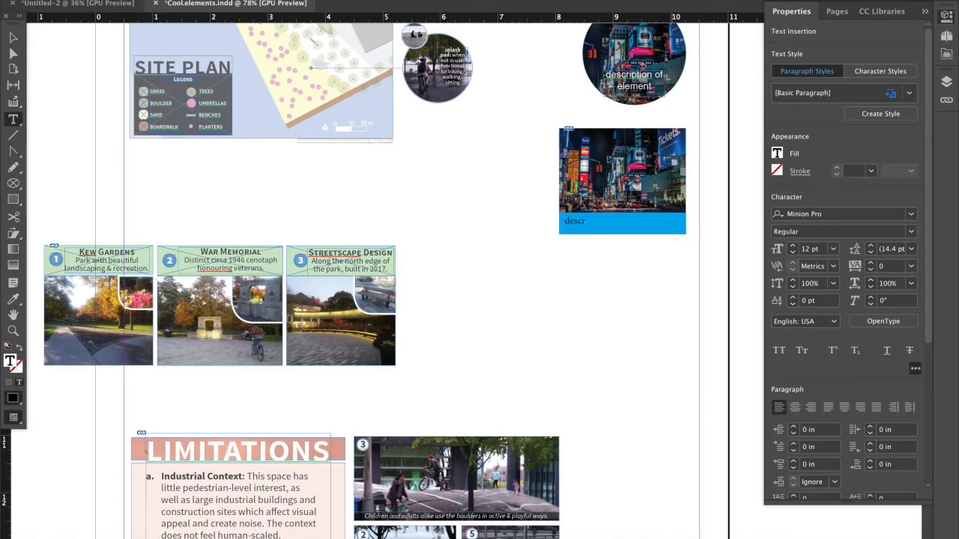
{"action": "type", "text": "description of element"}
{"action": "left_click_drag", "start_coordinate": [662, 227], "coordinate": [552, 227]}
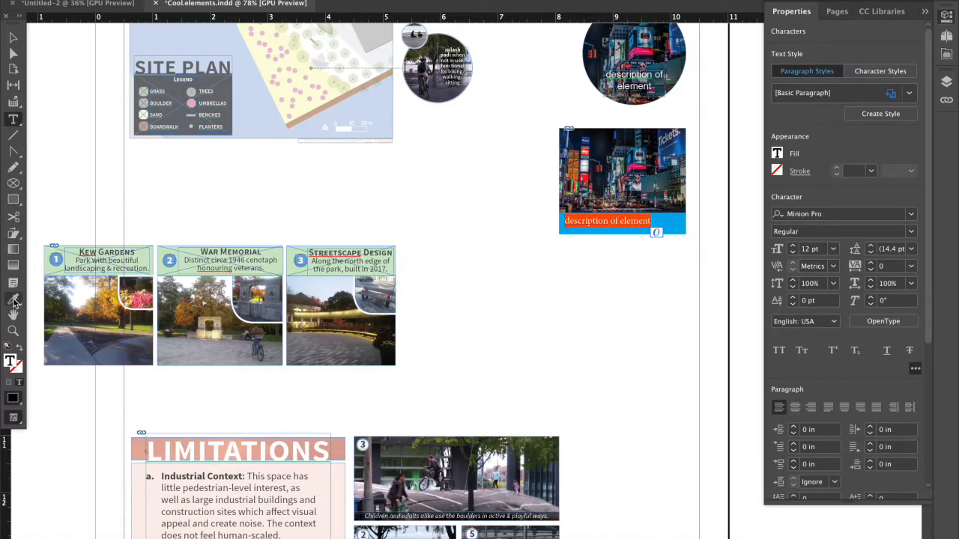
{"action": "left_click", "coordinate": [9, 37]}
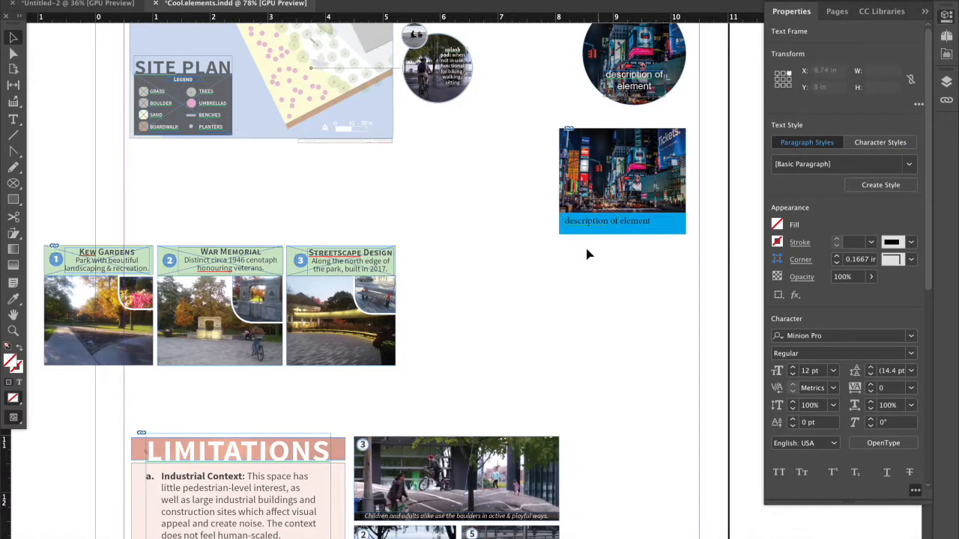
{"action": "left_click", "coordinate": [591, 257]}
Change the caption bar's fill to the pale blue #d2e9ff.
{"action": "left_click", "coordinate": [610, 232]}
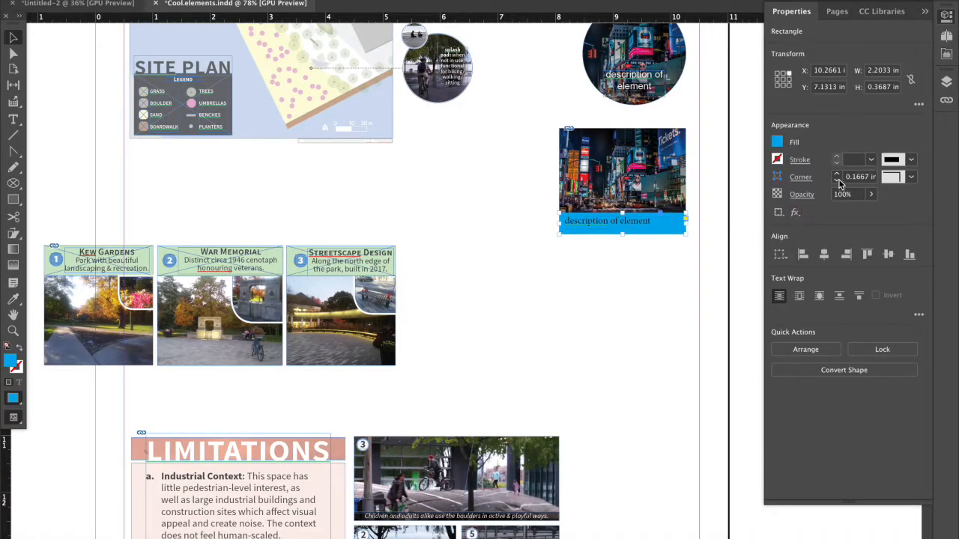
{"action": "left_click", "coordinate": [777, 142]}
{"action": "double_click", "coordinate": [635, 164]}
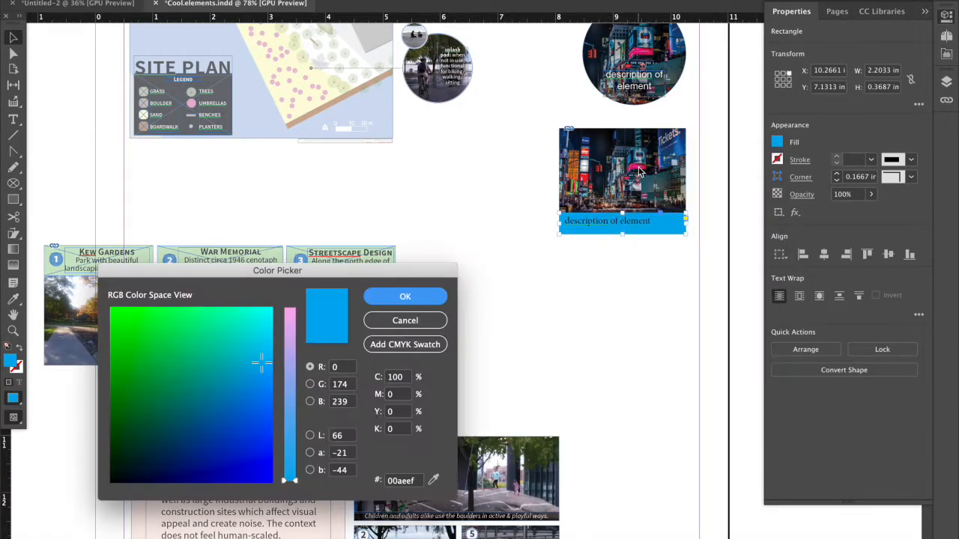
{"action": "mouse_move", "coordinate": [268, 346]}
{"action": "left_mouse_down"}
{"action": "mouse_move", "coordinate": [271, 322]}
{"action": "mouse_move", "coordinate": [289, 322]}
{"action": "mouse_move", "coordinate": [292, 341]}
{"action": "left_mouse_up"}
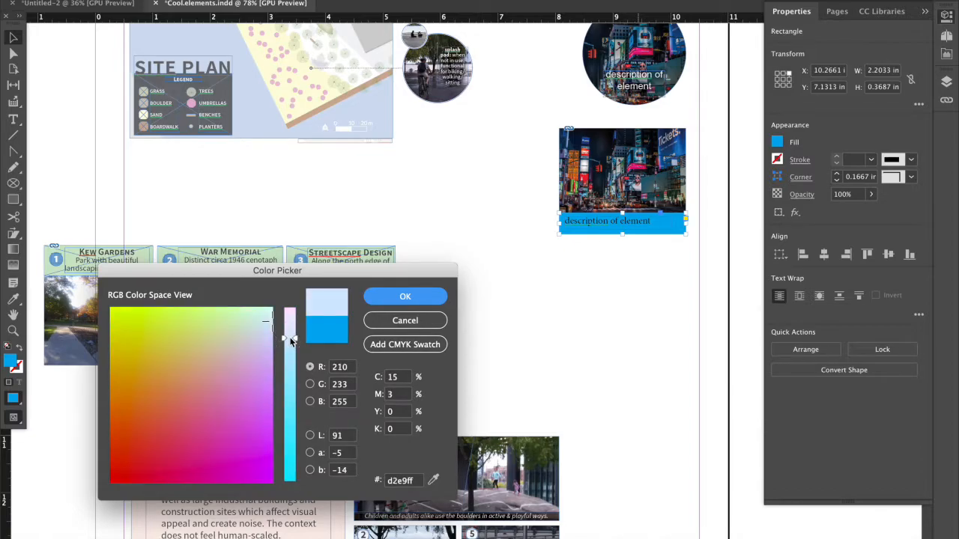
{"action": "left_click", "coordinate": [397, 297]}
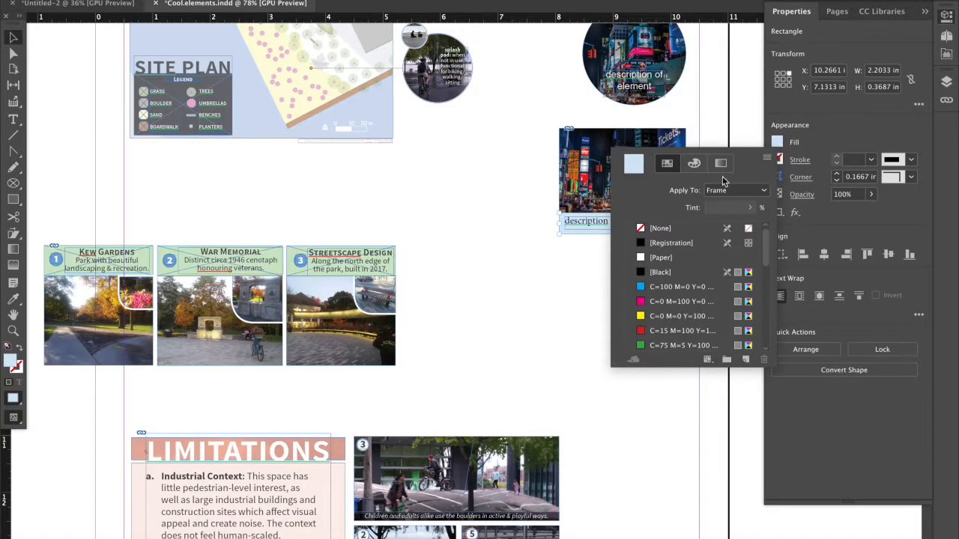
{"action": "left_click", "coordinate": [554, 249]}
Match the caption bar to the numbered photos' green heading bars by sampling their fill and 60% opacity with the Eyedropper.
{"action": "left_click", "coordinate": [563, 232]}
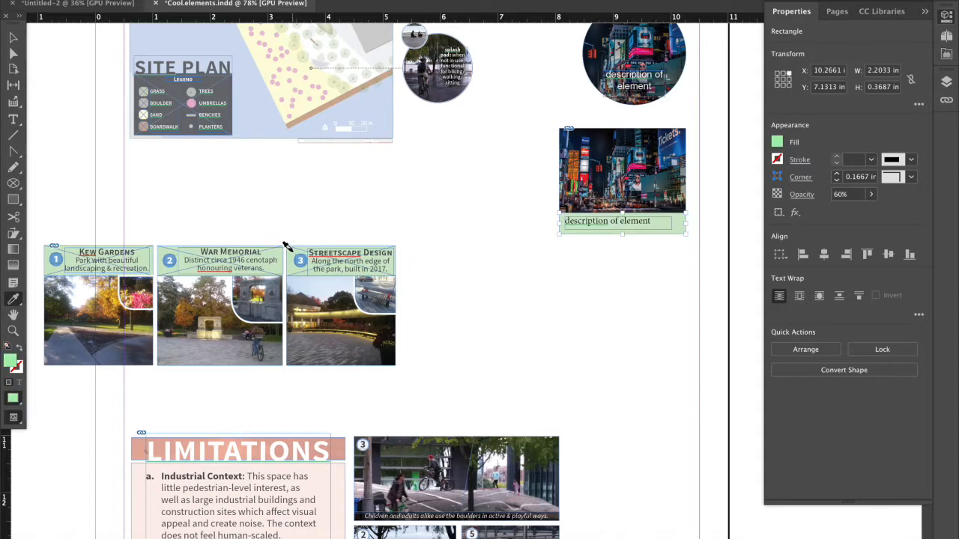
{"action": "left_click", "coordinate": [15, 39]}
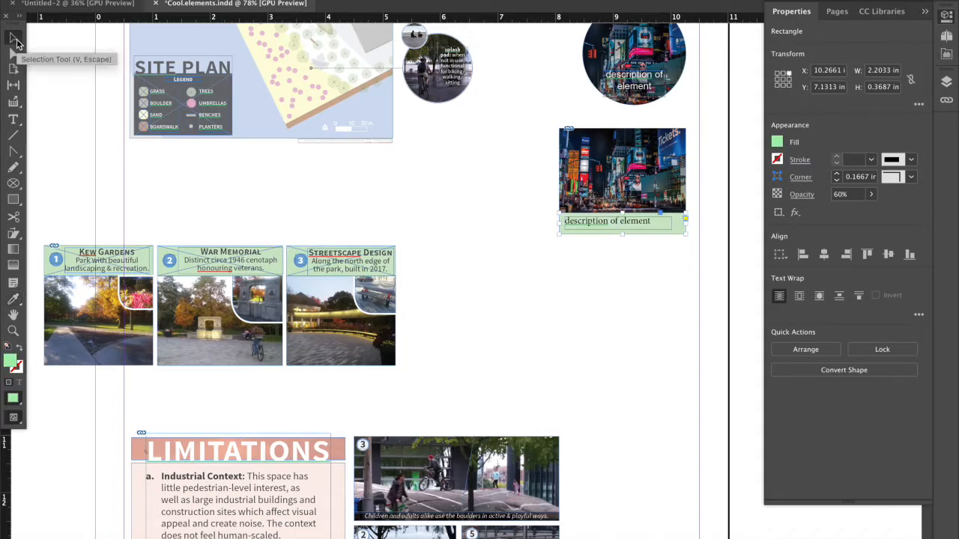
{"action": "left_click", "coordinate": [591, 289]}
Shift the "description of element" text right within the caption bar, leaving space before it, and deselect it.
{"action": "left_click", "coordinate": [613, 221]}
{"action": "left_click_drag", "start_coordinate": [616, 224], "coordinate": [627, 226]}
{"action": "left_click", "coordinate": [533, 276]}
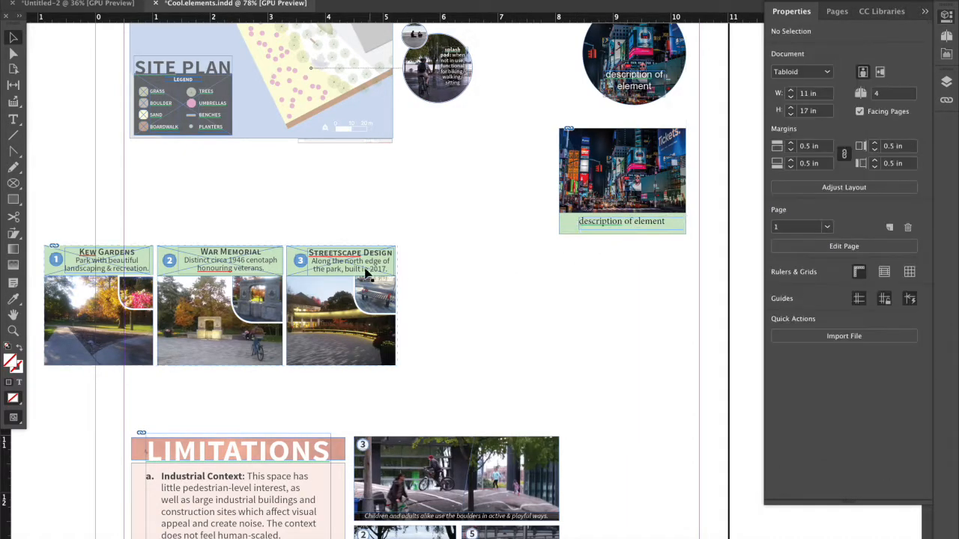
Draw a circular frame about 0.22 in wide before the caption text and sample the numbered badge's blue fill onto it with the Eyedropper.
{"action": "left_click", "coordinate": [304, 263]}
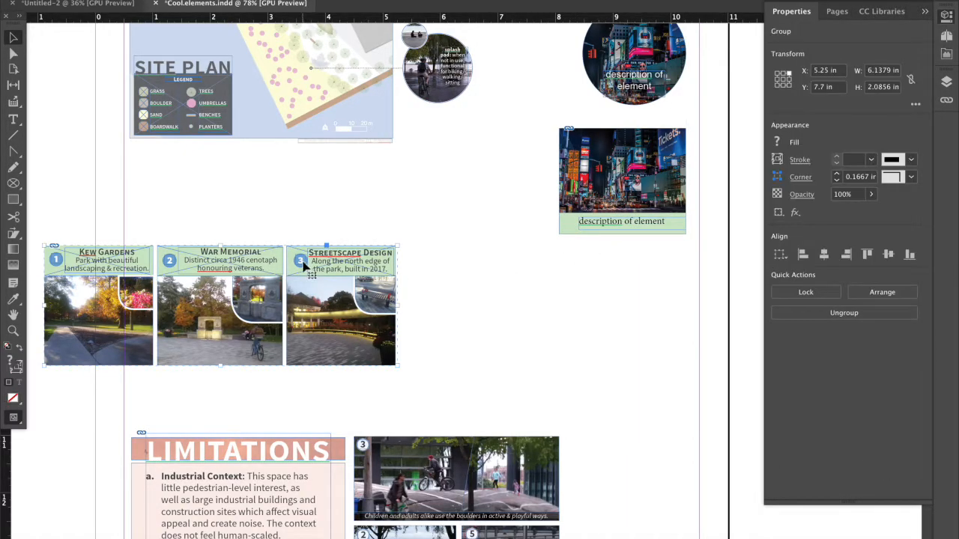
{"action": "left_click", "coordinate": [15, 184]}
{"action": "scroll", "coordinate": [573, 225], "scroll_direction": "up", "scroll_amount": 3}
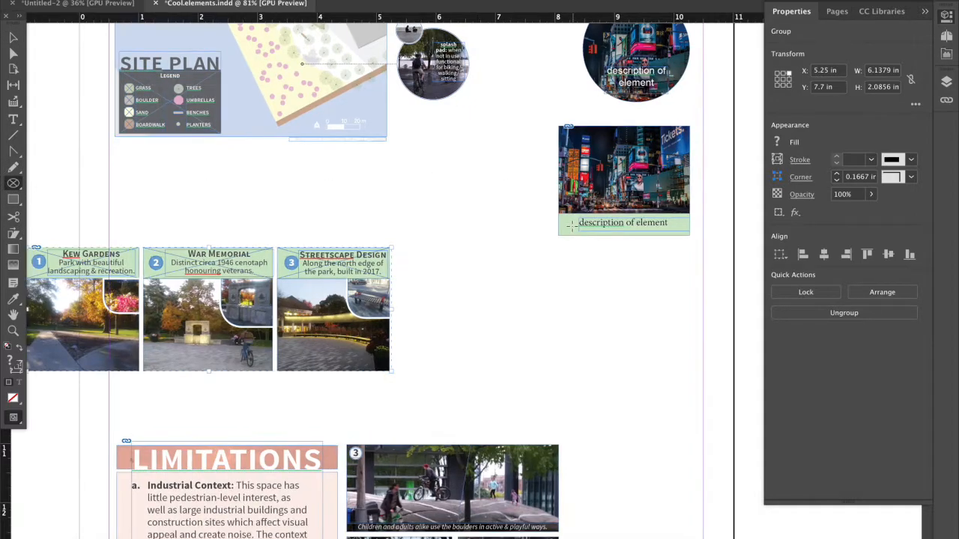
{"action": "left_click_drag", "start_coordinate": [555, 230], "coordinate": [575, 250]}
{"action": "left_click", "coordinate": [12, 301]}
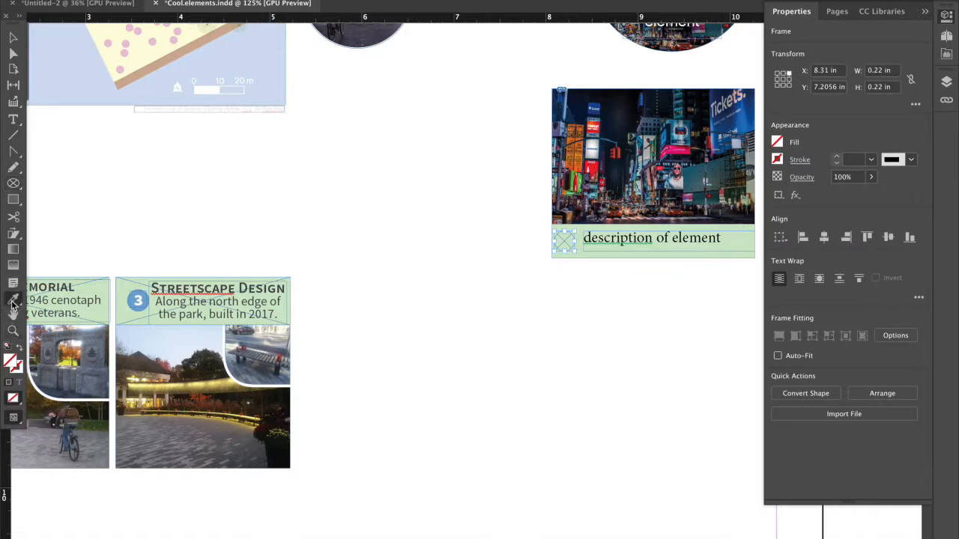
{"action": "left_click", "coordinate": [136, 300]}
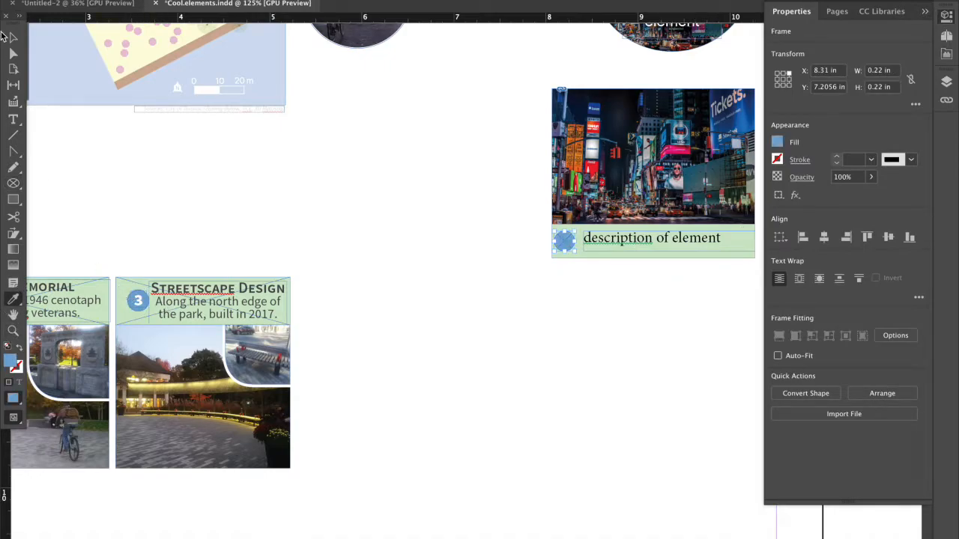
{"action": "left_click", "coordinate": [13, 37]}
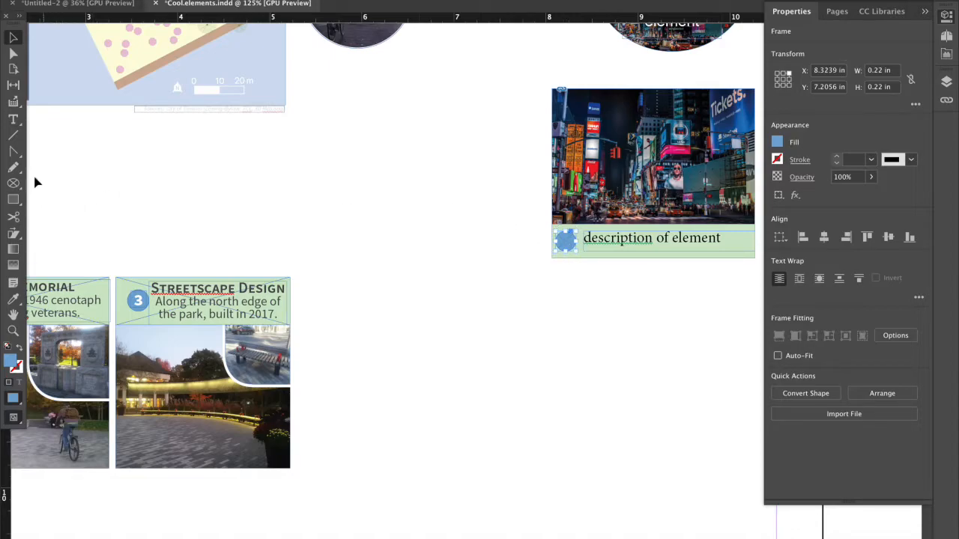
Add a small text frame over the blue circle containing a centred "1".
{"action": "left_click", "coordinate": [13, 119]}
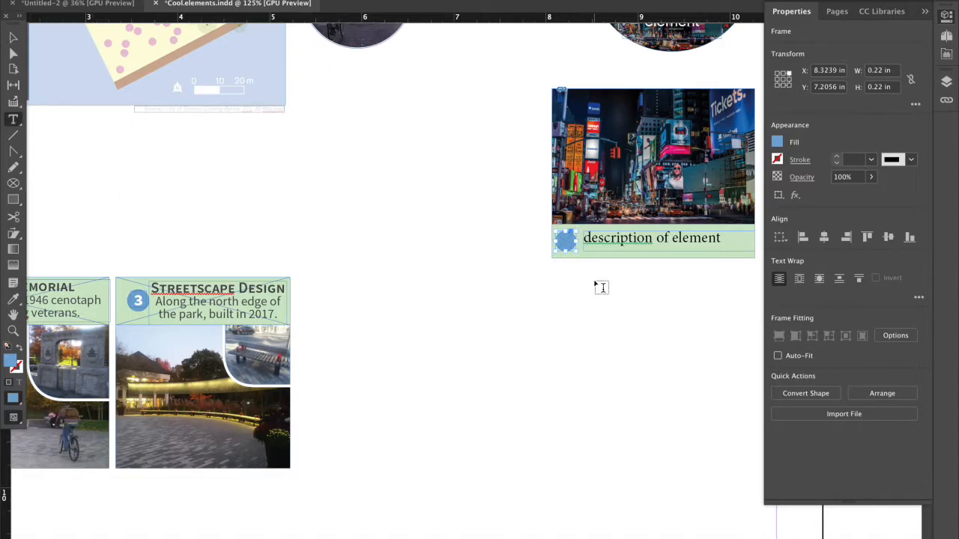
{"action": "left_click", "coordinate": [571, 245]}
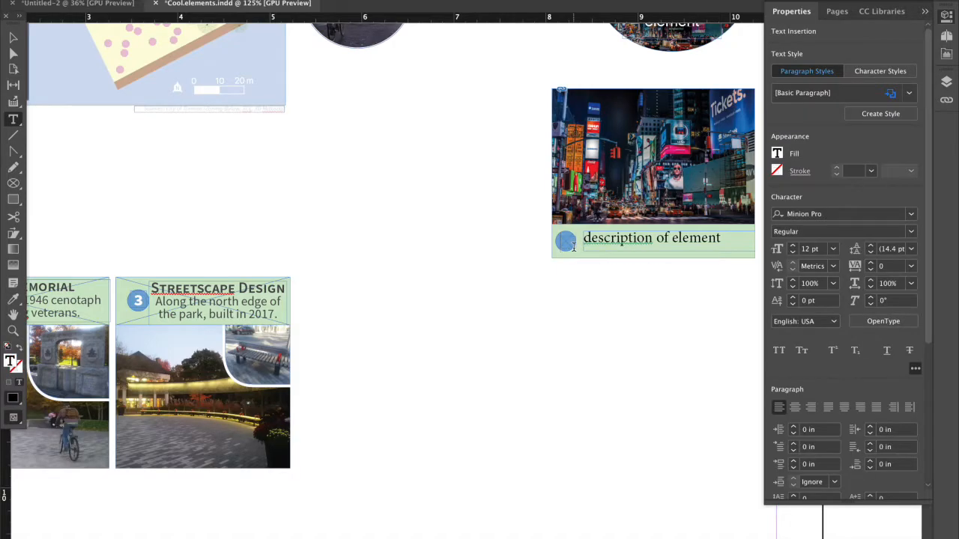
{"action": "left_click_drag", "start_coordinate": [552, 242], "coordinate": [574, 242]}
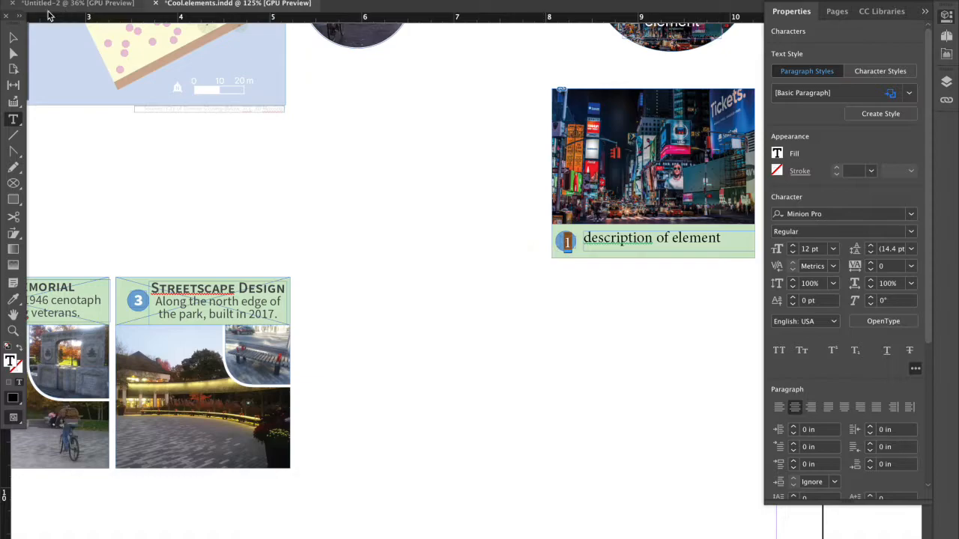
{"action": "left_click", "coordinate": [13, 37]}
{"action": "left_click", "coordinate": [567, 249]}
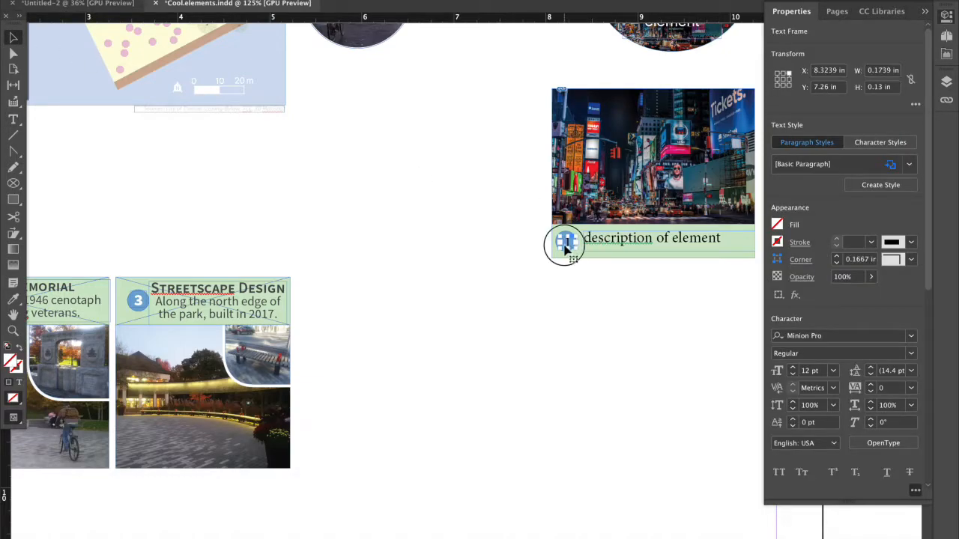
Set the number 1's text fill to [Paper] and collapse the properties.
{"action": "double_click", "coordinate": [567, 246]}
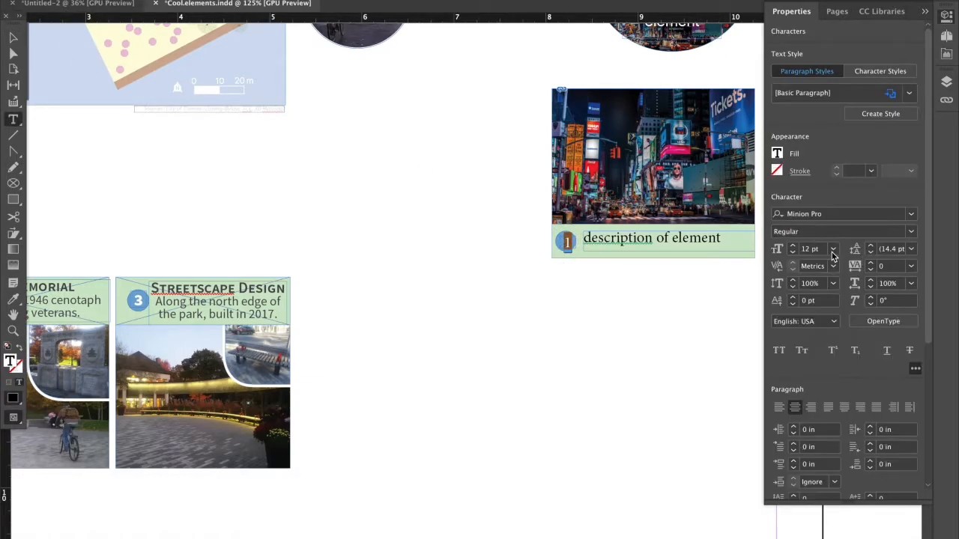
{"action": "left_click", "coordinate": [778, 154]}
{"action": "left_click", "coordinate": [657, 269]}
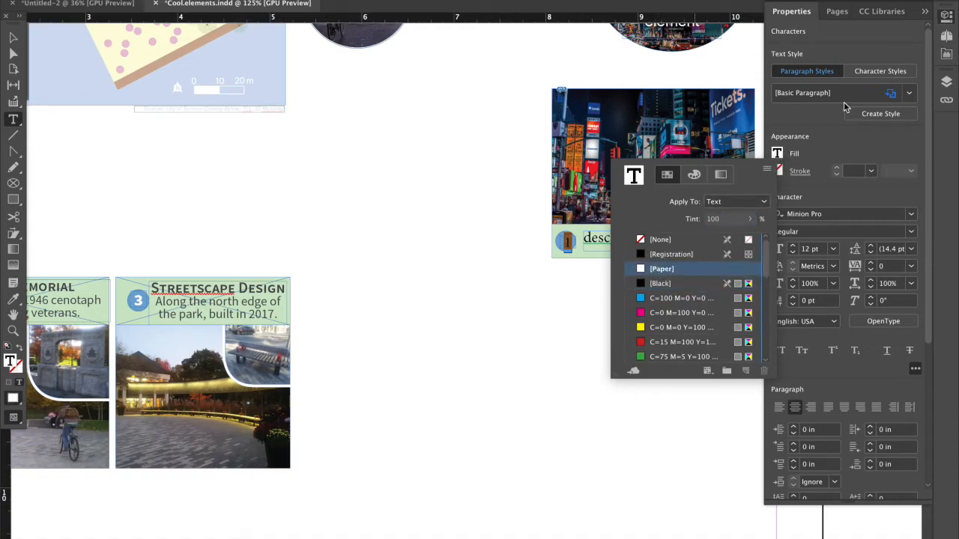
{"action": "left_click", "coordinate": [924, 12]}
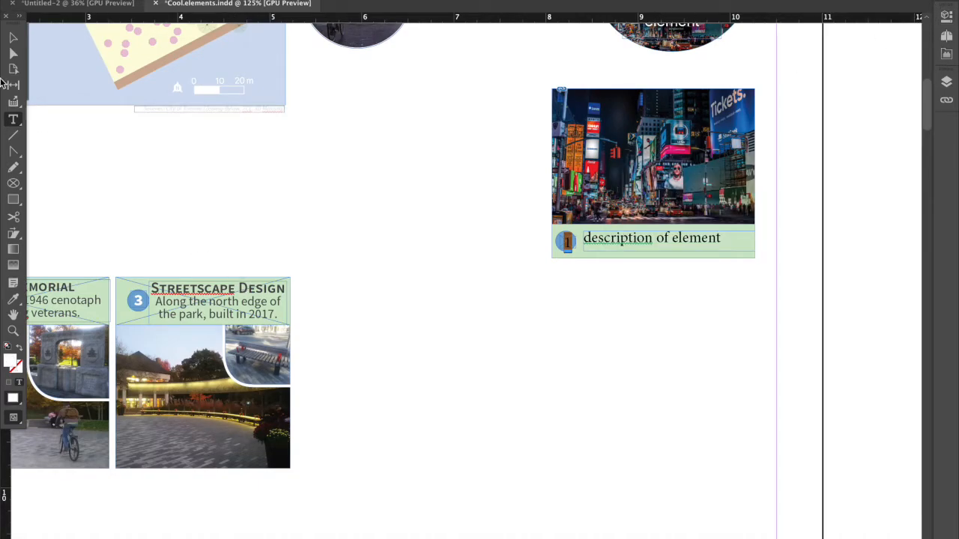
Centre the number 1 text frame within the blue circle.
{"action": "left_click", "coordinate": [13, 36]}
{"action": "scroll", "coordinate": [448, 269], "scroll_direction": "up", "scroll_amount": 2}
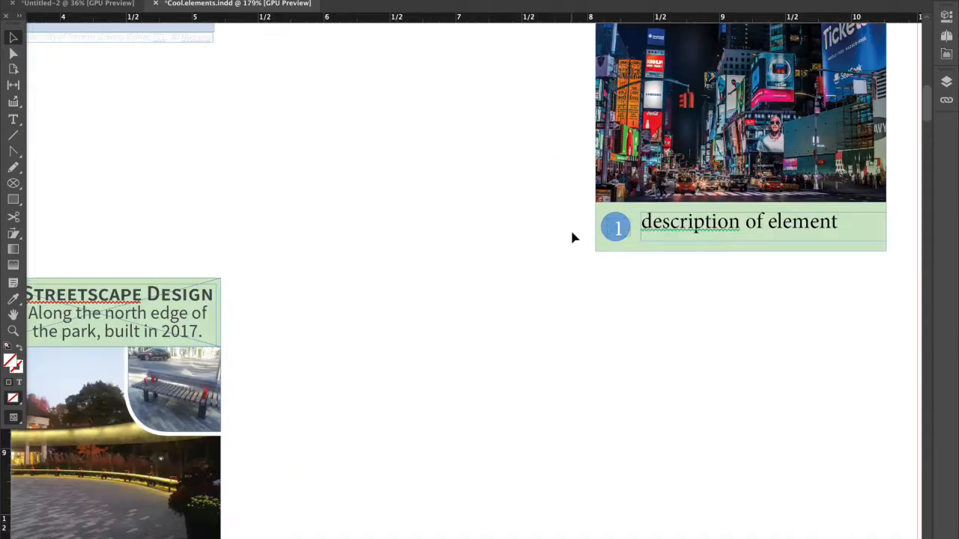
{"action": "left_click", "coordinate": [617, 231]}
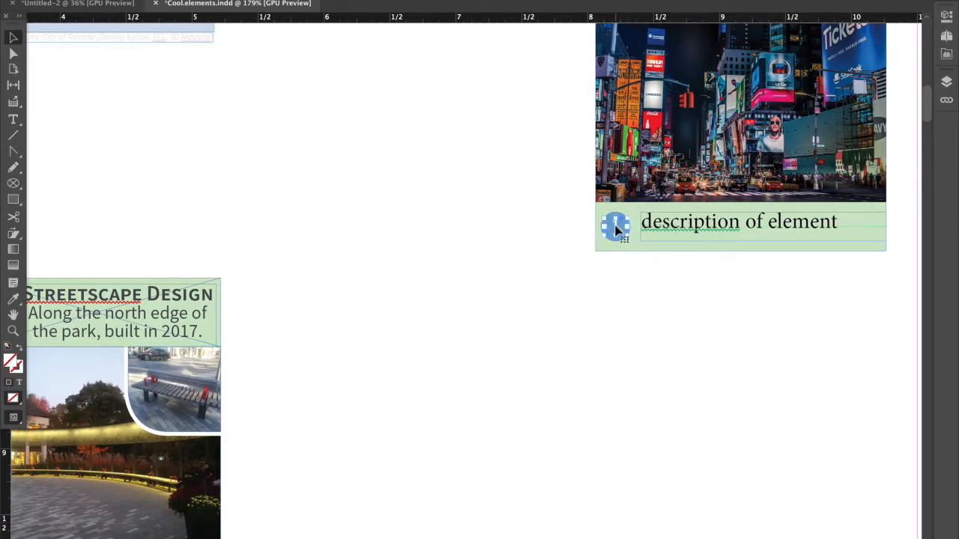
Group the number 1 with its blue circle and shift the badge slightly toward the caption text.
{"action": "left_click_drag", "start_coordinate": [573, 223], "coordinate": [634, 253]}
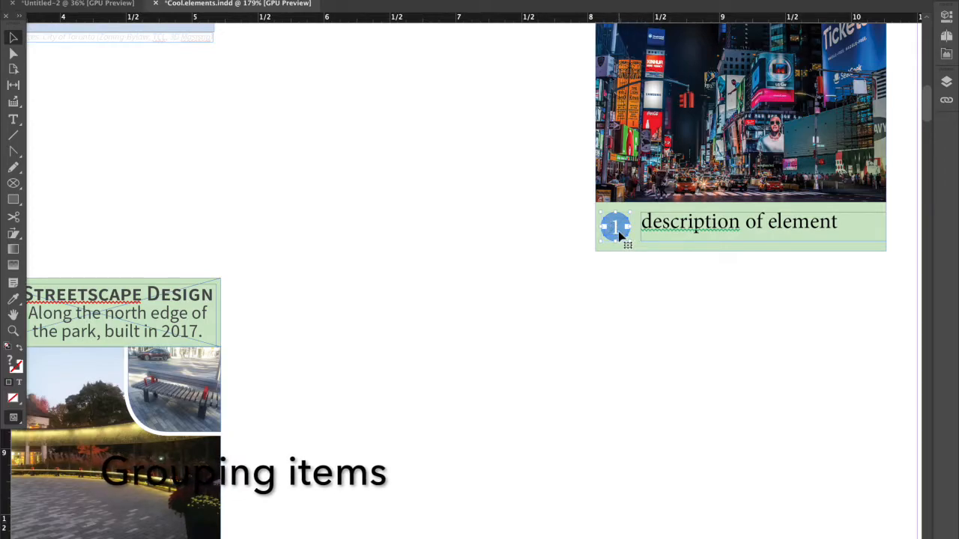
{"action": "right_click", "coordinate": [621, 236]}
{"action": "left_click", "coordinate": [647, 343]}
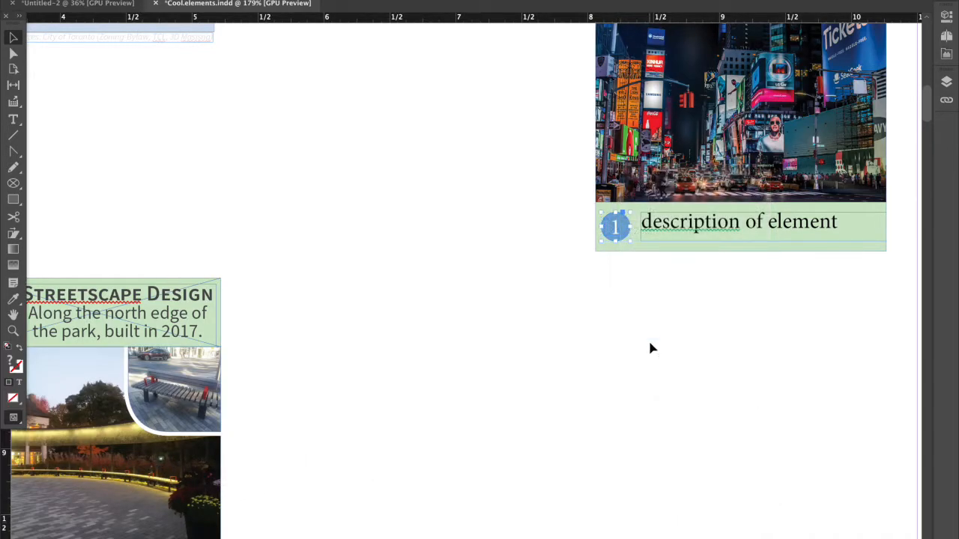
{"action": "mouse_move", "coordinate": [625, 232]}
{"action": "left_mouse_down"}
{"action": "mouse_move", "coordinate": [625, 242]}
{"action": "mouse_move", "coordinate": [558, 243]}
{"action": "mouse_move", "coordinate": [581, 270]}
{"action": "mouse_move", "coordinate": [637, 224]}
{"action": "mouse_move", "coordinate": [639, 198]}
{"action": "mouse_move", "coordinate": [679, 243]}
{"action": "mouse_move", "coordinate": [623, 227]}
{"action": "mouse_move", "coordinate": [628, 240]}
{"action": "left_mouse_up"}
Duplicate the number badge, place the copy below the caption bar and change its number to 2.
{"action": "key", "text": "ctrl+c"}
{"action": "key", "text": "ctrl+v"}
{"action": "left_click_drag", "start_coordinate": [471, 289], "coordinate": [626, 284]}
{"action": "double_click", "coordinate": [619, 281]}
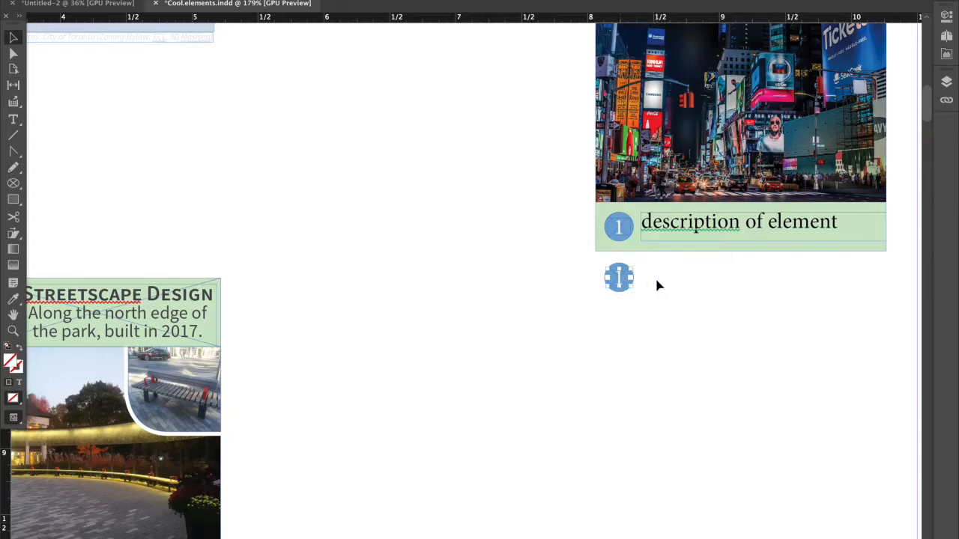
{"action": "double_click", "coordinate": [620, 278]}
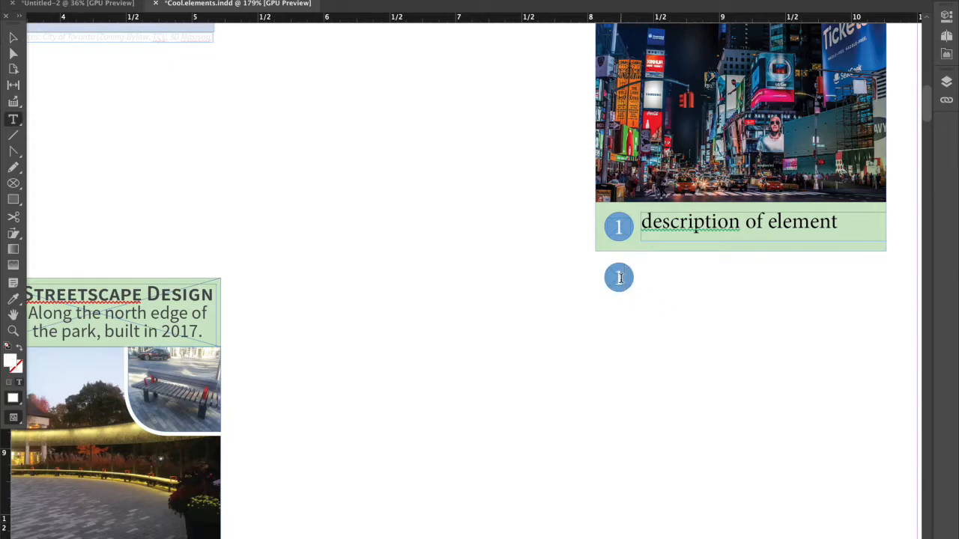
{"action": "key", "text": "Escape"}
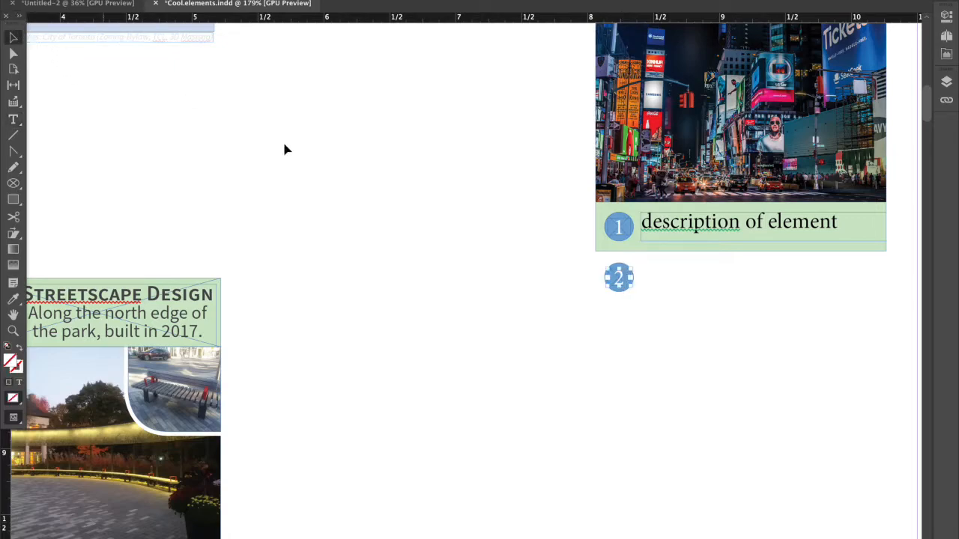
Check the grouping options available for the number 2 badge without applying any, and deselect it.
{"action": "right_click", "coordinate": [622, 289]}
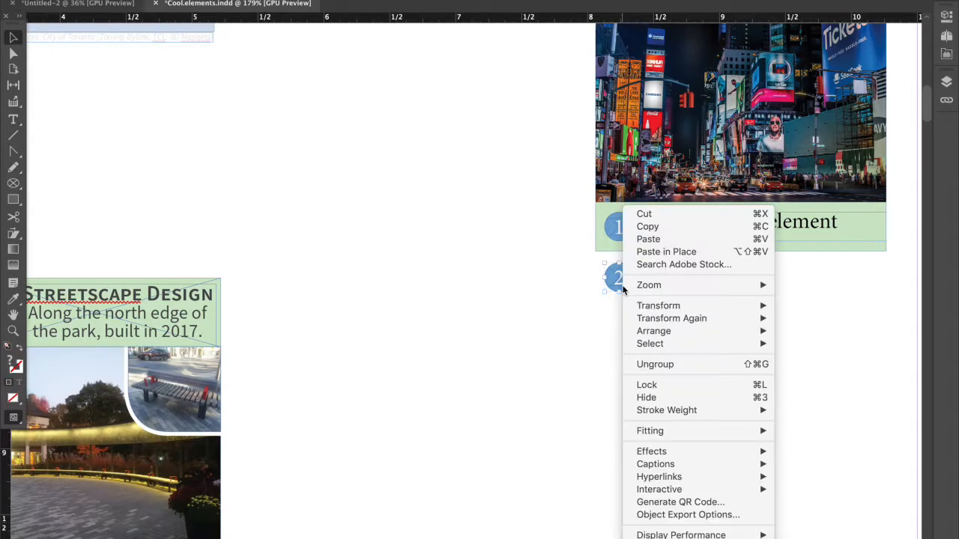
{"action": "left_click", "coordinate": [574, 366]}
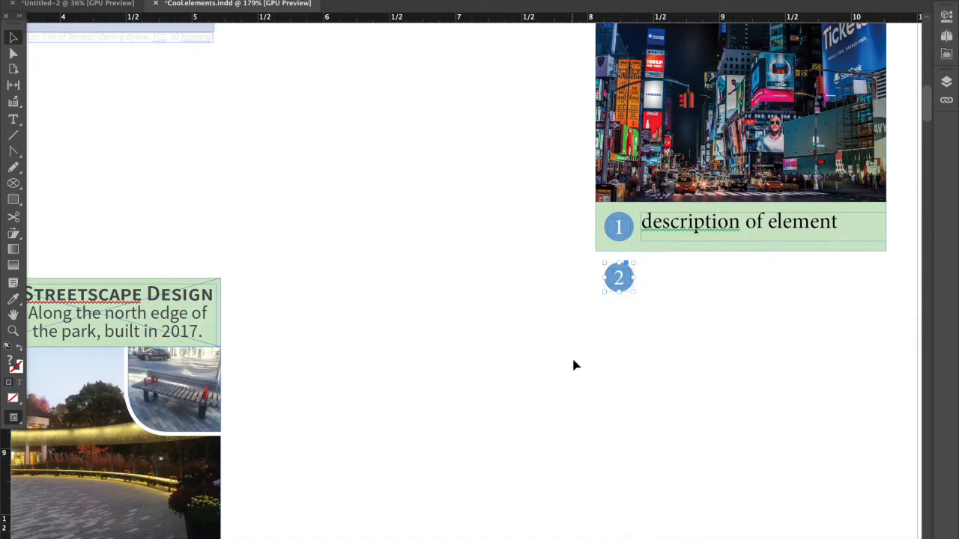
{"action": "left_click", "coordinate": [621, 324]}
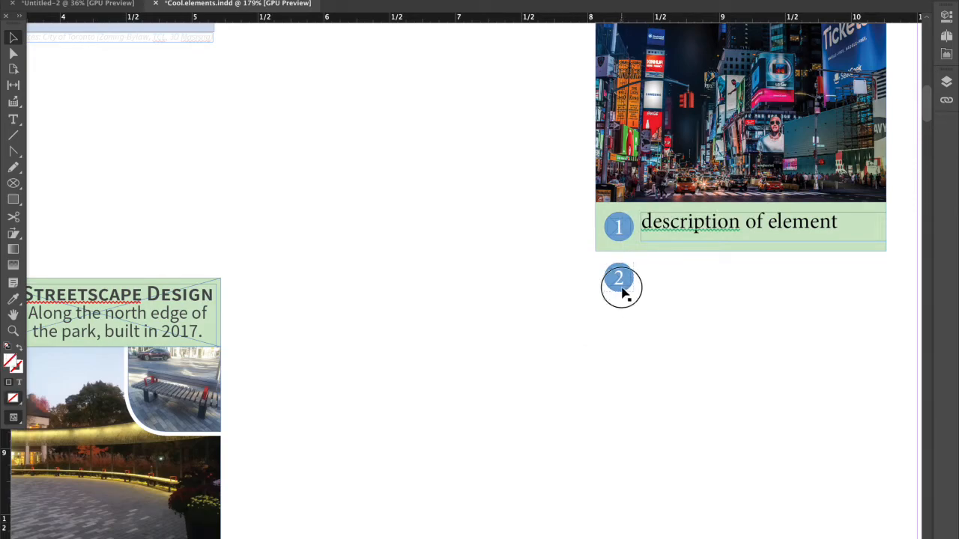
{"action": "left_click", "coordinate": [626, 295]}
{"action": "left_click", "coordinate": [645, 292]}
{"action": "left_click", "coordinate": [690, 226]}
Shorten the captioned Times Square photo's frame from below to leave a narrow gap above the green caption bar.
{"action": "scroll", "coordinate": [674, 299], "scroll_direction": "down", "scroll_amount": 2}
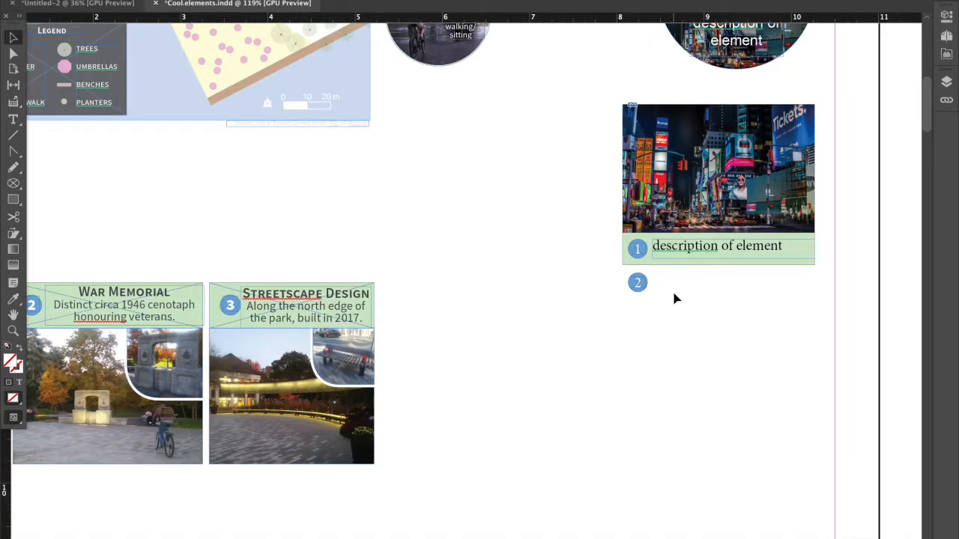
{"action": "scroll", "coordinate": [674, 298], "scroll_direction": "down", "scroll_amount": 1}
{"action": "left_click", "coordinate": [626, 260]}
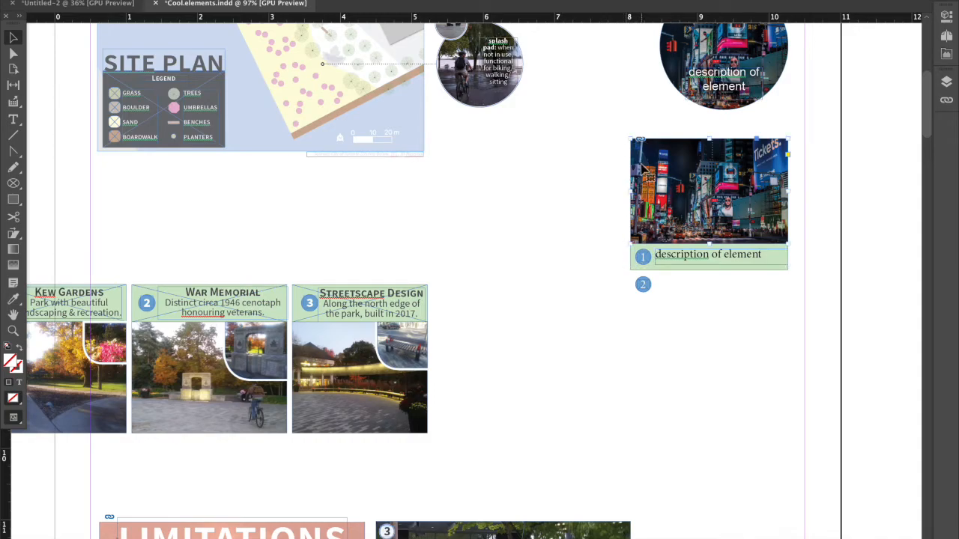
{"action": "left_click", "coordinate": [697, 201]}
{"action": "left_click_drag", "start_coordinate": [710, 242], "coordinate": [712, 239]}
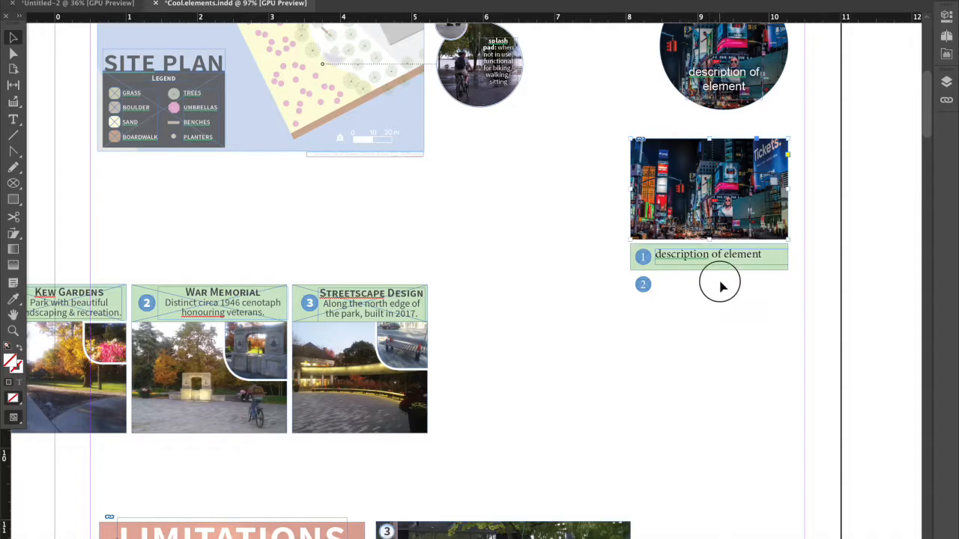
Examine the example collage of captioned, numbered photos beside the Limitations text.
{"action": "scroll", "coordinate": [721, 287], "scroll_direction": "down", "scroll_amount": 2}
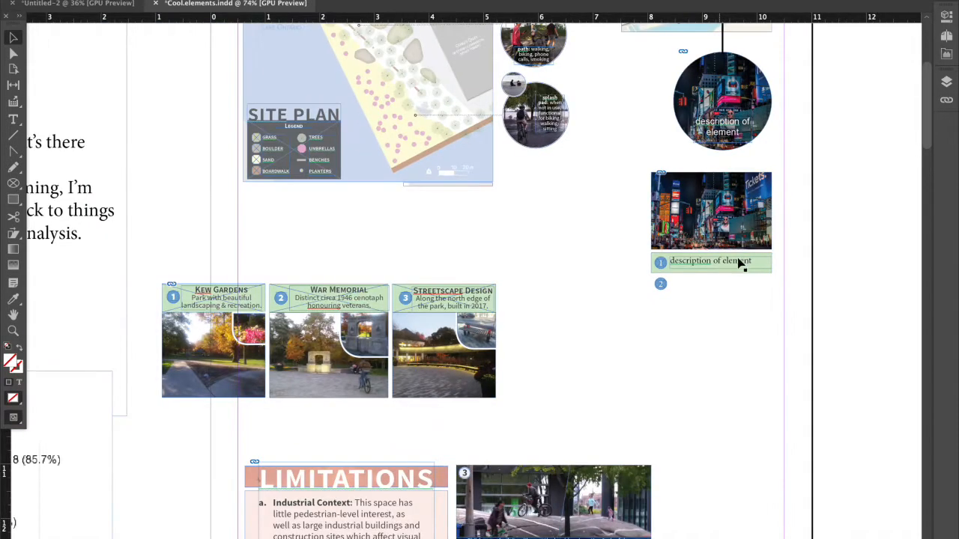
{"action": "scroll", "coordinate": [660, 297], "scroll_direction": "down", "scroll_amount": 1}
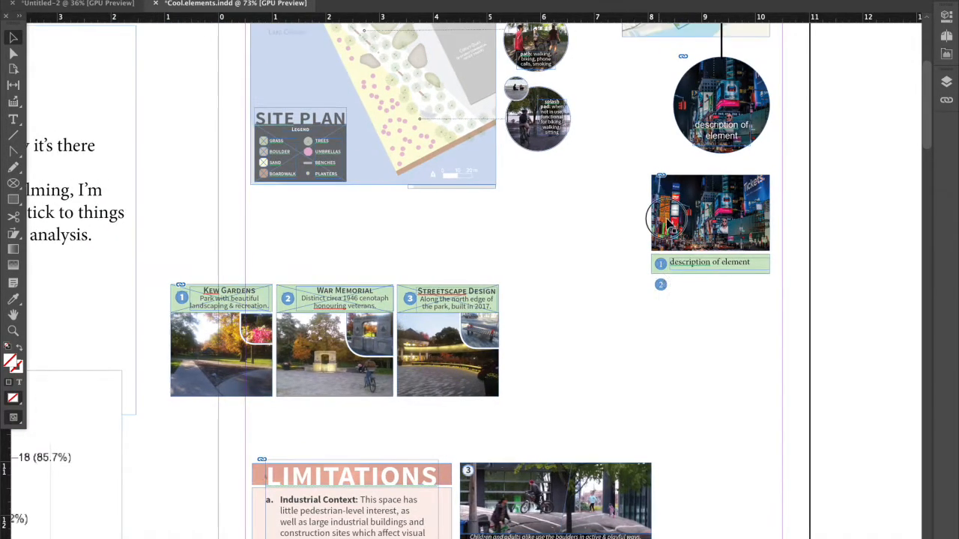
{"action": "scroll", "coordinate": [599, 287], "scroll_direction": "down", "scroll_amount": 2}
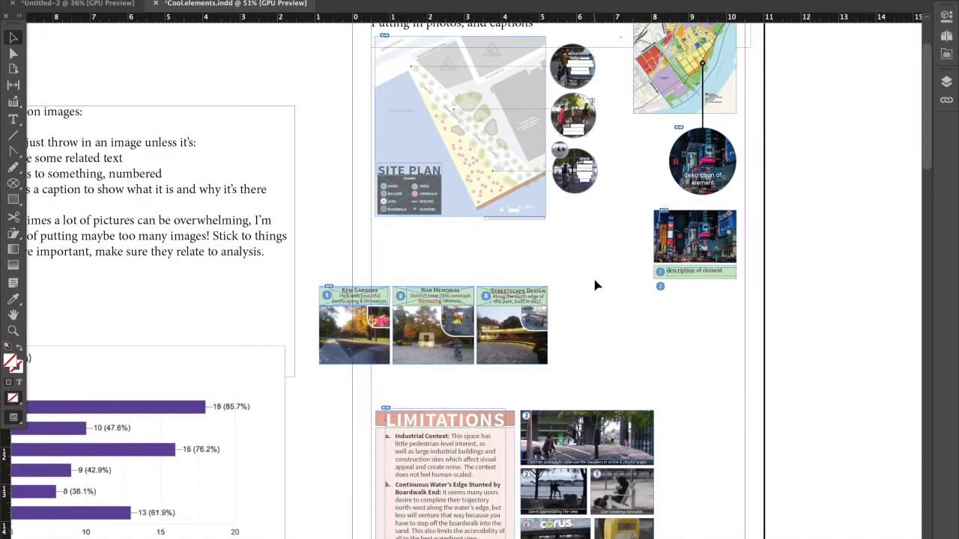
{"action": "scroll", "coordinate": [596, 286], "scroll_direction": "down", "scroll_amount": 1}
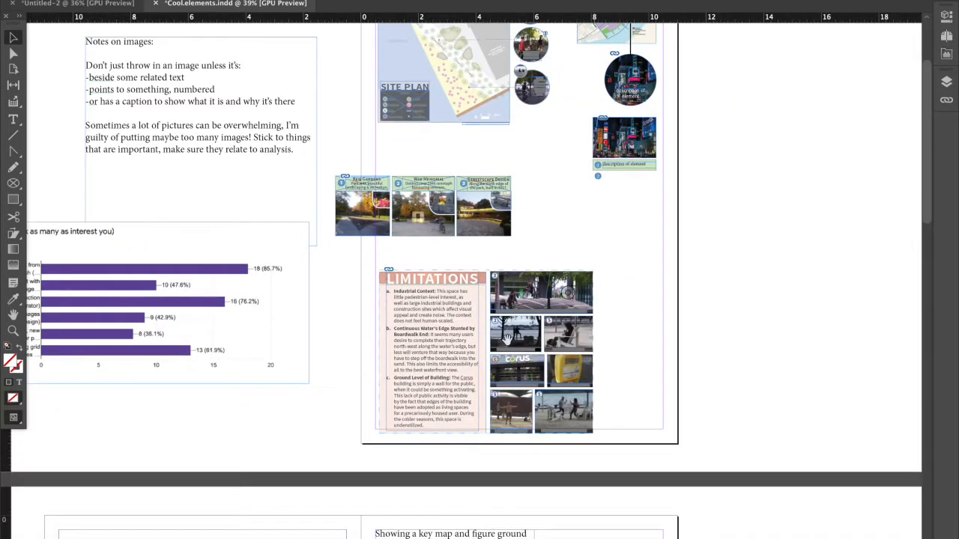
{"action": "scroll", "coordinate": [489, 363], "scroll_direction": "up", "scroll_amount": 2}
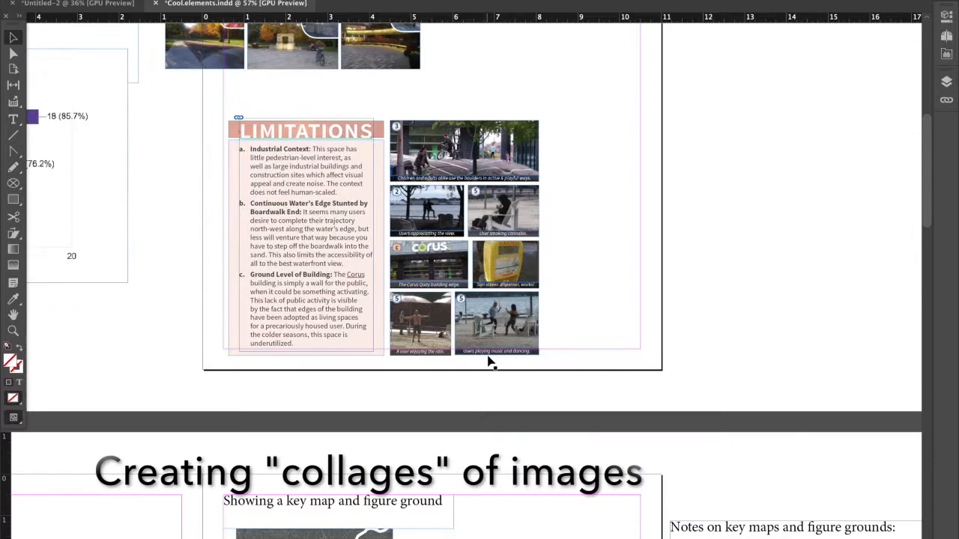
{"action": "scroll", "coordinate": [489, 362], "scroll_direction": "up", "scroll_amount": 2}
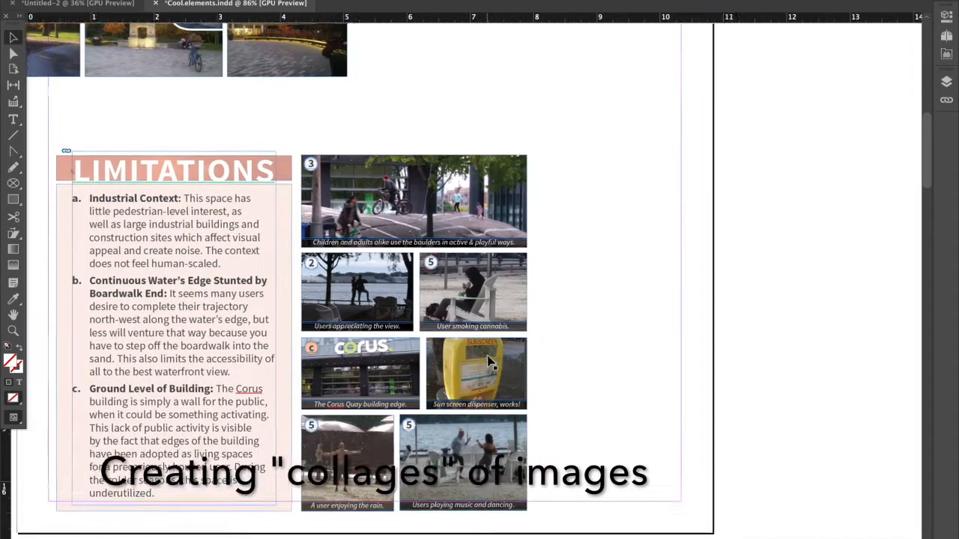
{"action": "scroll", "coordinate": [487, 355], "scroll_direction": "down", "scroll_amount": 1}
{"action": "scroll", "coordinate": [487, 355], "scroll_direction": "right", "scroll_amount": 1}
Import the Times Square JPG from the Desktop folder and place it beside the Limitations photo collage, extending to the page margin.
{"action": "mouse_move", "coordinate": [160, 533]}
{"action": "left_click", "coordinate": [116, 529]}
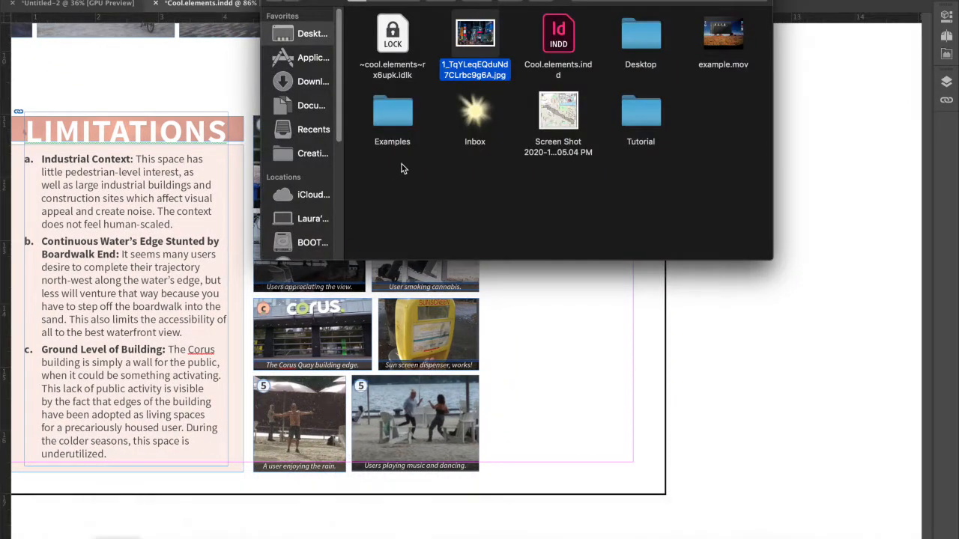
{"action": "left_click_drag", "start_coordinate": [493, 39], "coordinate": [603, 328]}
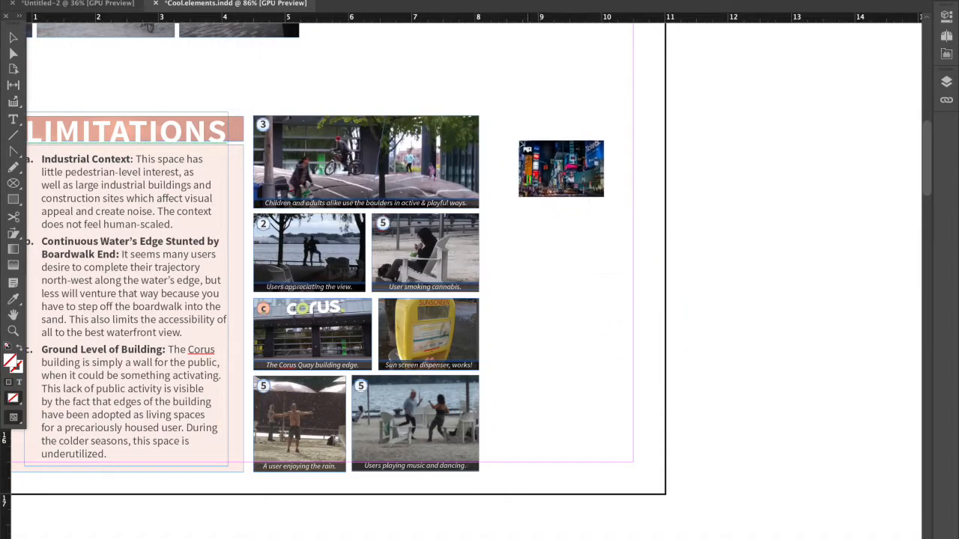
{"action": "left_click_drag", "start_coordinate": [500, 118], "coordinate": [633, 229]}
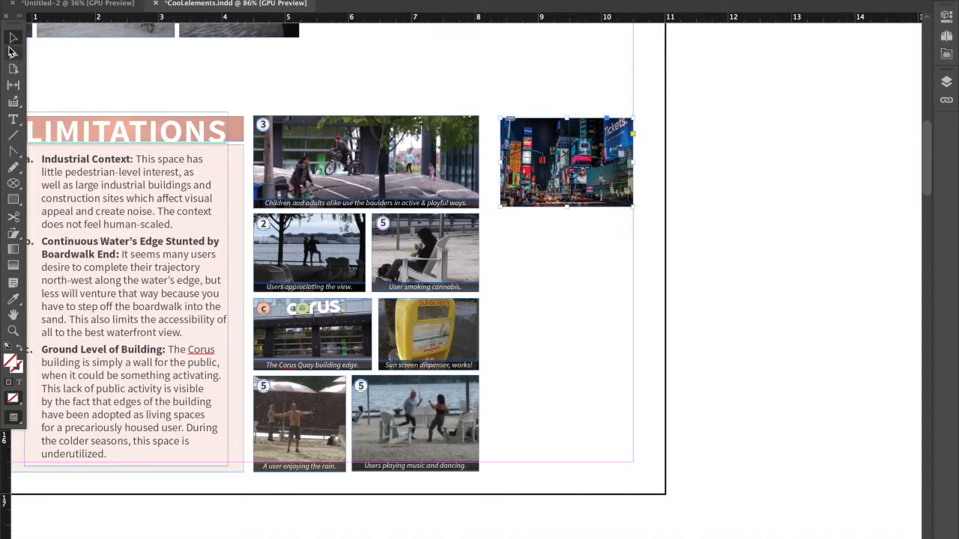
Draw an empty guide frame about 3.83 by 5.61 in beside the photo collage and align the Times Square photo to its upper-left corner.
{"action": "left_click", "coordinate": [13, 199]}
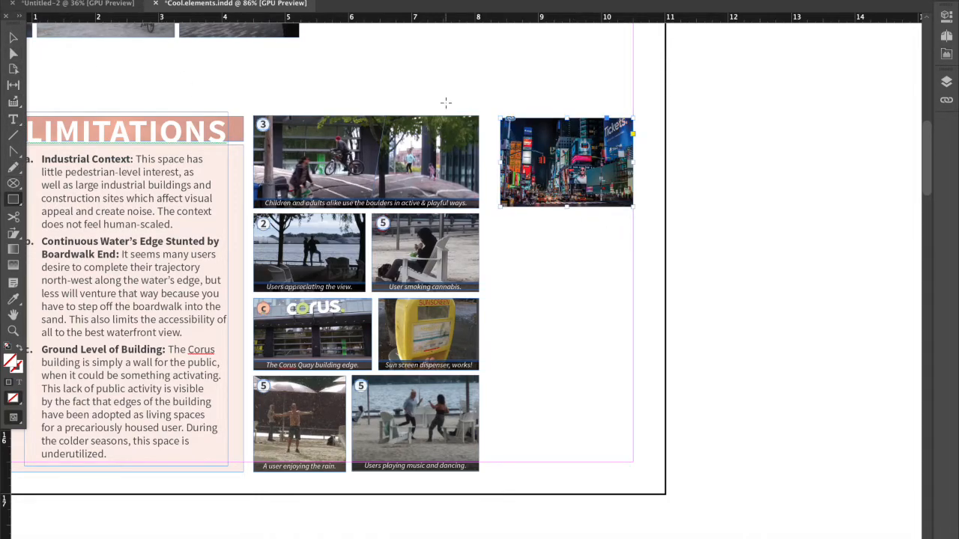
{"action": "left_click_drag", "start_coordinate": [490, 117], "coordinate": [733, 470]}
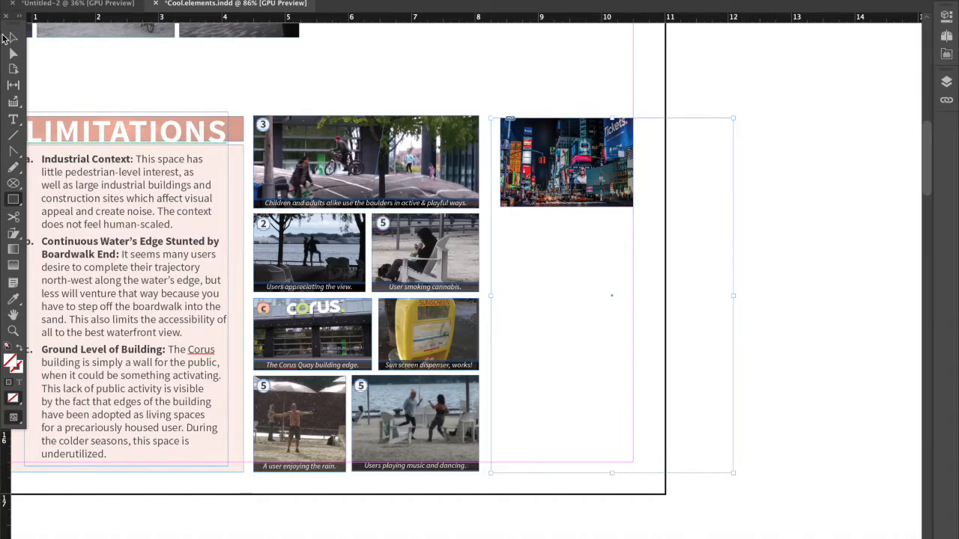
{"action": "left_click", "coordinate": [3, 36]}
{"action": "left_click", "coordinate": [643, 327]}
{"action": "left_click_drag", "start_coordinate": [560, 184], "coordinate": [534, 183]}
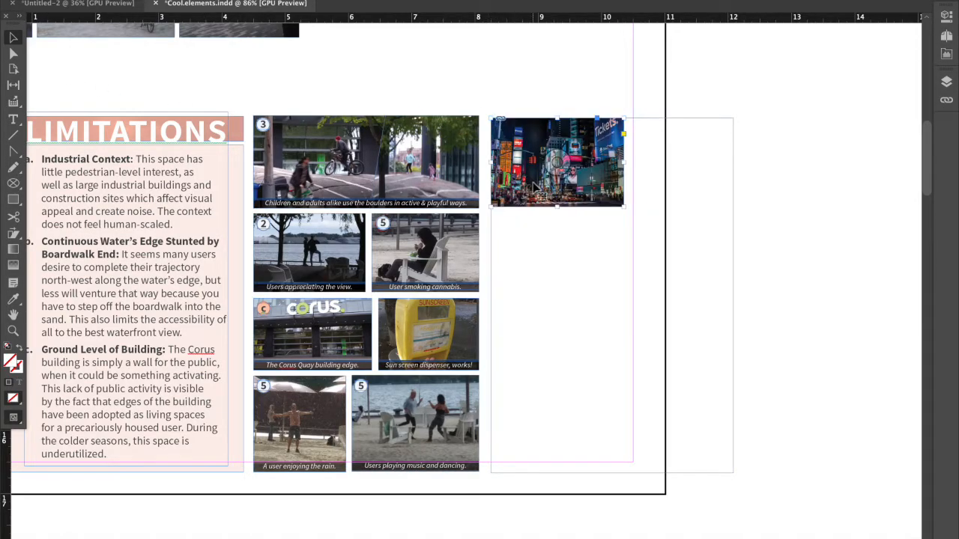
Paste two copies of the Times Square photo and stack them along the guide frame's right edge, starting at its upper corner.
{"action": "key", "text": "ctrl+v"}
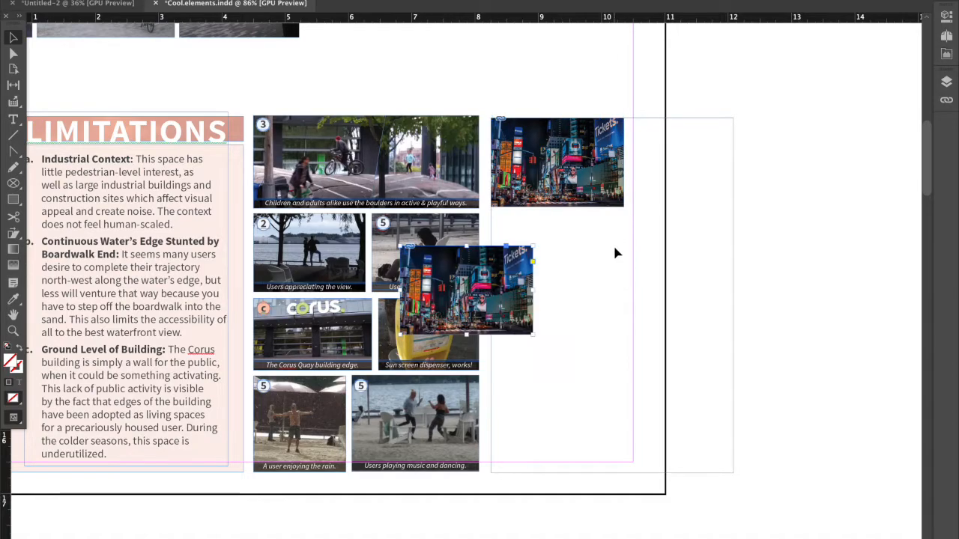
{"action": "left_click_drag", "start_coordinate": [522, 297], "coordinate": [731, 259]}
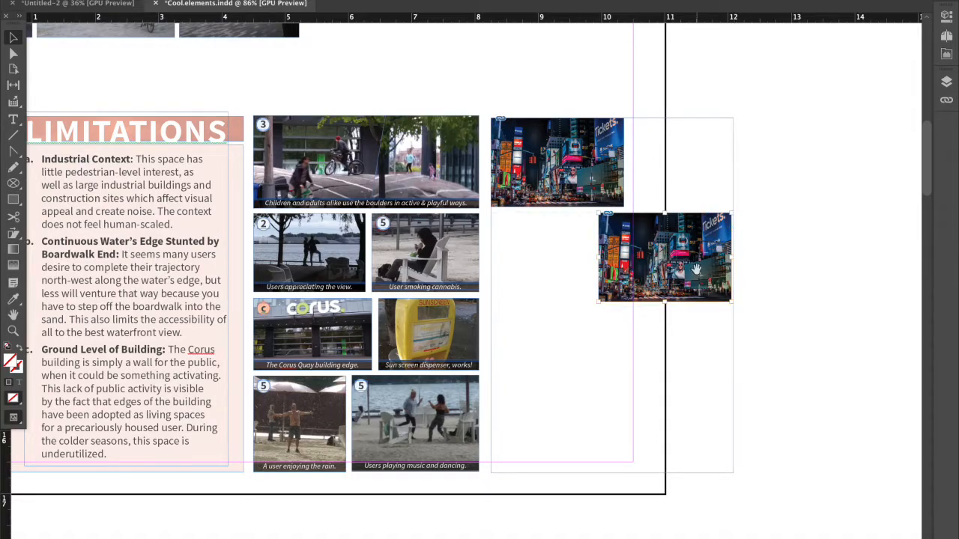
{"action": "key", "text": "alt+super+period"}
{"action": "key", "text": "alt+super+period"}
{"action": "left_click", "coordinate": [754, 251]}
{"action": "left_click", "coordinate": [707, 251]}
{"action": "key", "text": "super+v"}
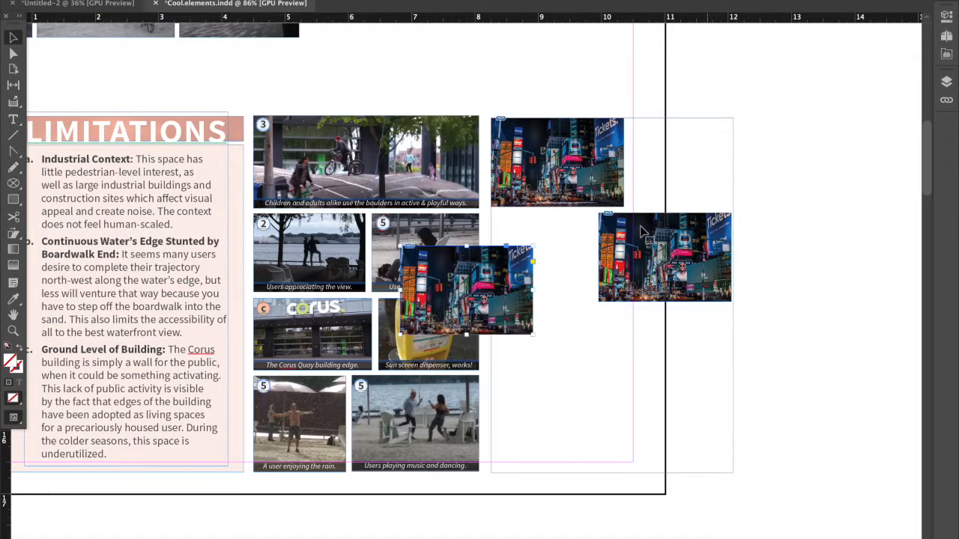
{"action": "left_click_drag", "start_coordinate": [689, 192], "coordinate": [717, 186]}
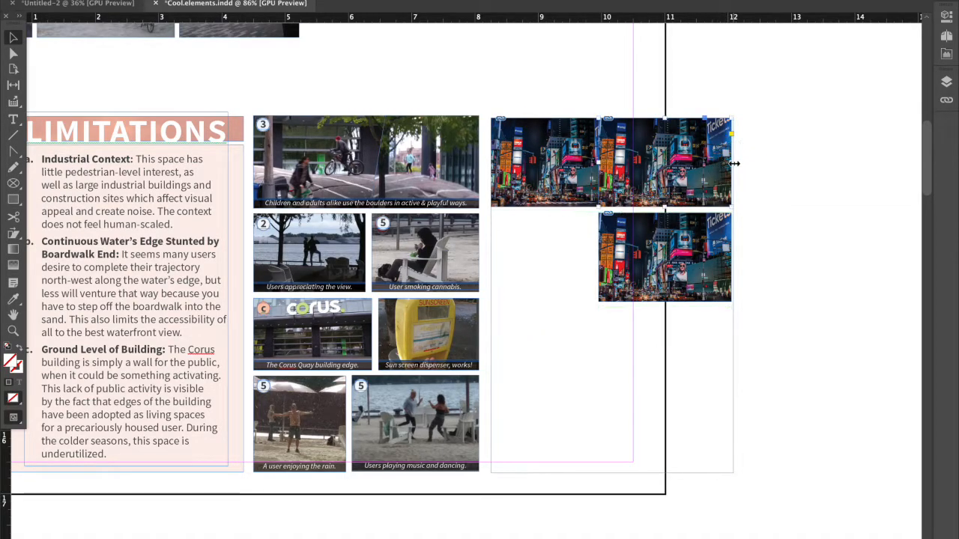
Shift the upper-right photo's image rightward within its frame and crop the frame's left side, leaving a narrow gap beside the first photo.
{"action": "left_click", "coordinate": [665, 174]}
{"action": "left_click_drag", "start_coordinate": [688, 186], "coordinate": [728, 186]}
{"action": "left_click", "coordinate": [781, 249]}
{"action": "left_click", "coordinate": [678, 191]}
{"action": "left_click", "coordinate": [679, 192]}
{"action": "left_click_drag", "start_coordinate": [700, 189], "coordinate": [689, 188]}
{"action": "left_click", "coordinate": [753, 204]}
{"action": "left_click", "coordinate": [704, 187]}
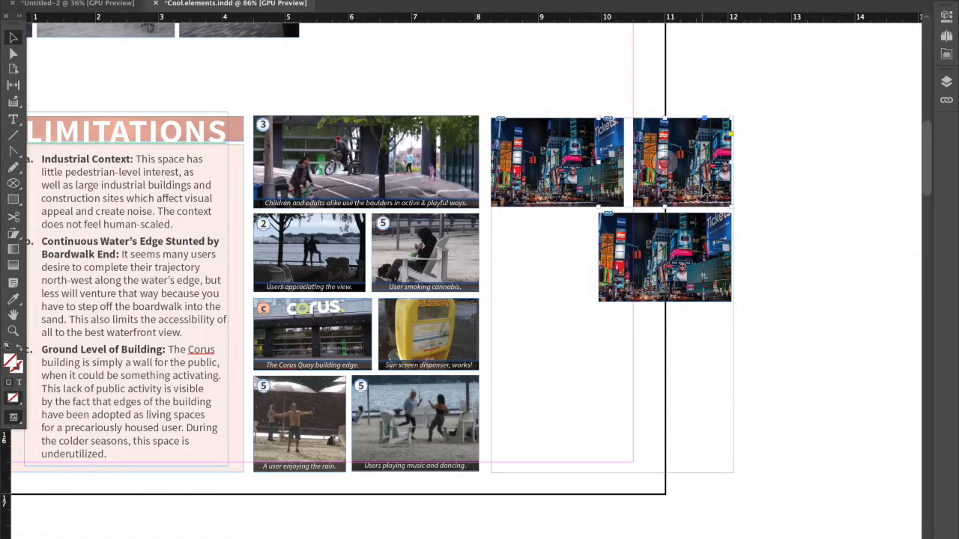
{"action": "left_click_drag", "start_coordinate": [599, 162], "coordinate": [634, 159]}
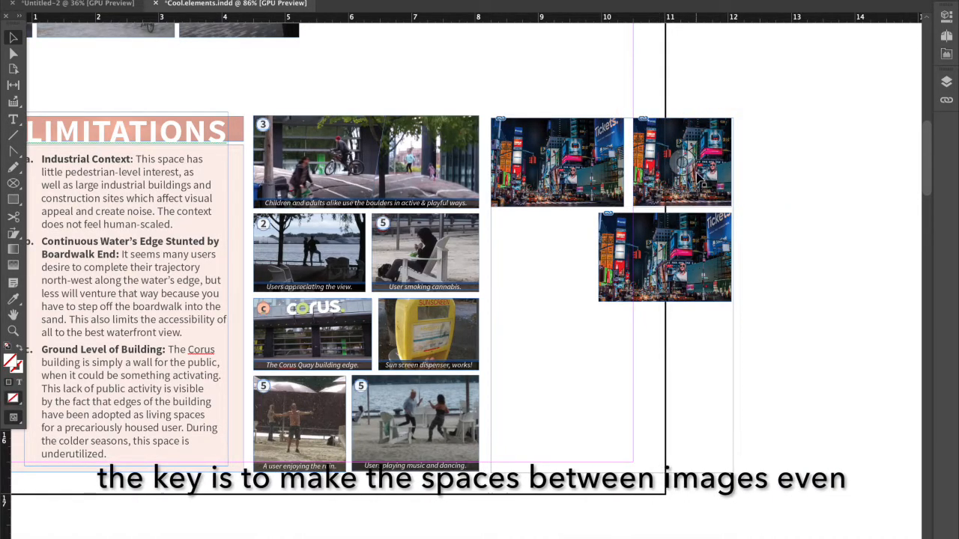
{"action": "left_click", "coordinate": [545, 163]}
{"action": "left_click", "coordinate": [642, 283]}
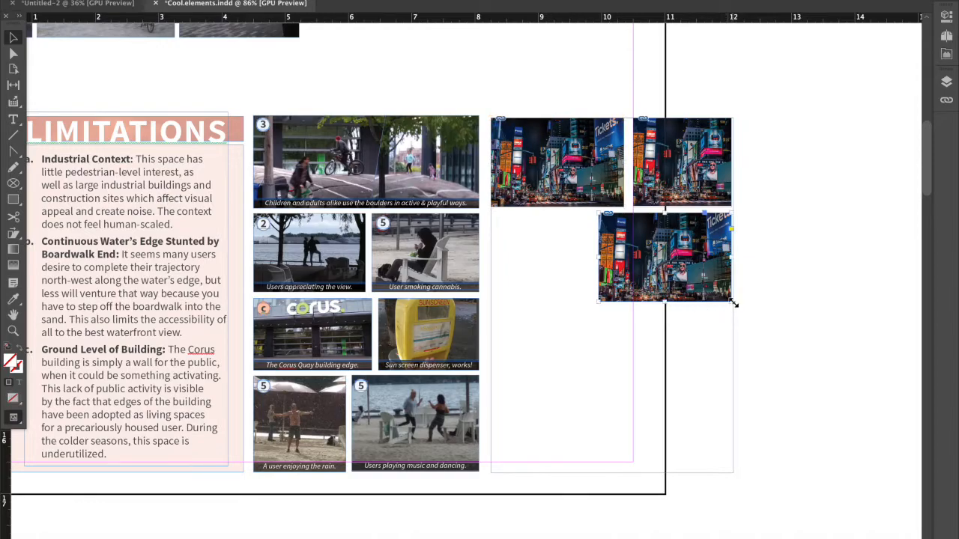
{"action": "left_click", "coordinate": [440, 214]}
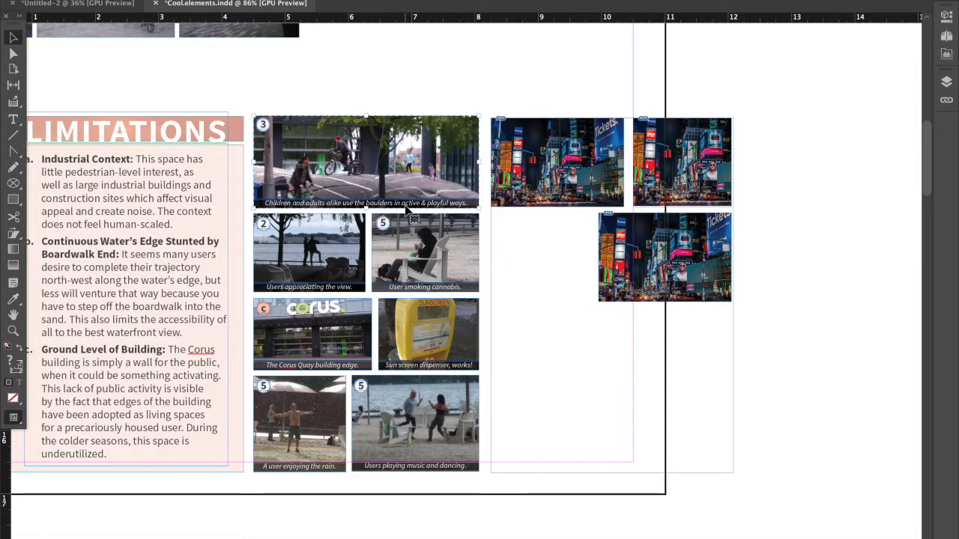
Draw a caption bar about 2.1 by 0.13 in along the first Times Square photo's lower edge and fill it with black.
{"action": "scroll", "coordinate": [480, 101], "scroll_direction": "up", "scroll_amount": 1}
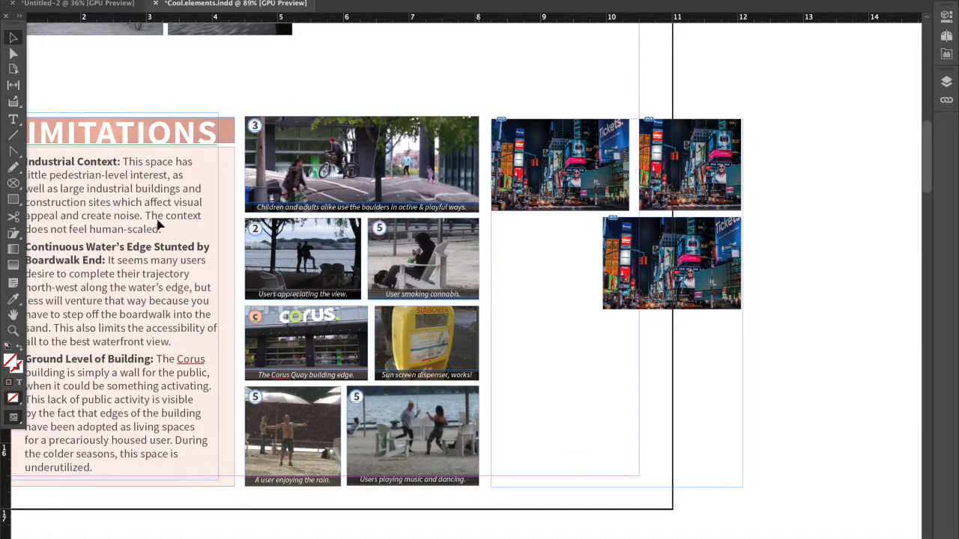
{"action": "left_click", "coordinate": [16, 203]}
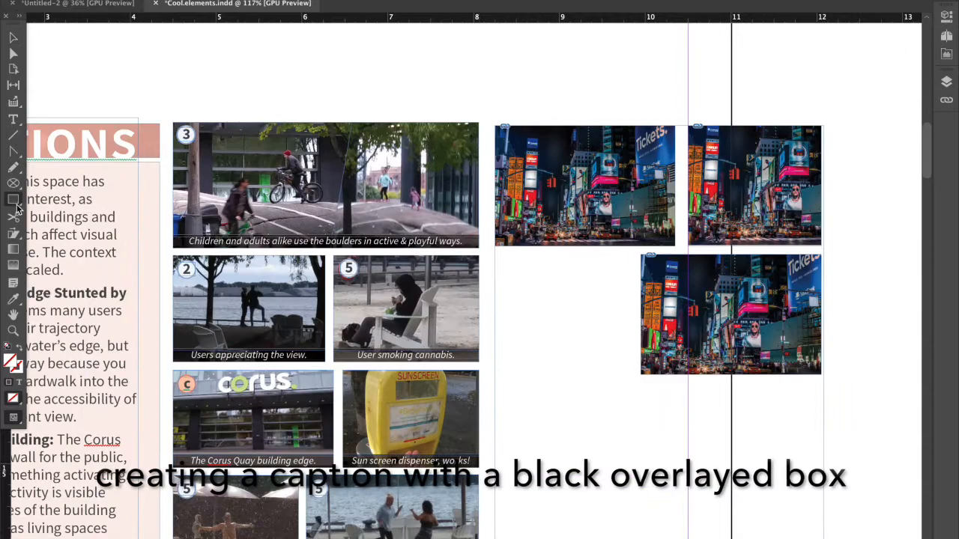
{"action": "scroll", "coordinate": [526, 245], "scroll_direction": "up", "scroll_amount": 5}
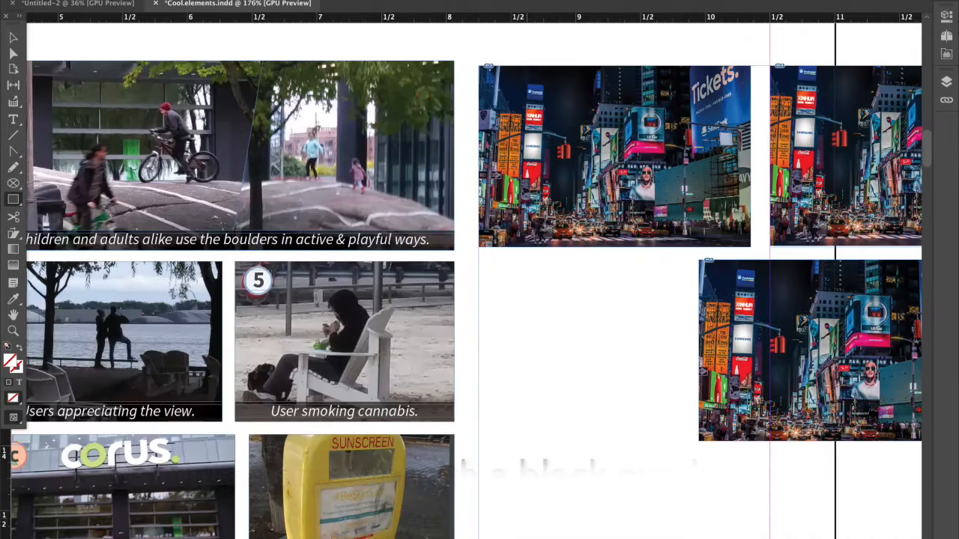
{"action": "mouse_move", "coordinate": [478, 228]}
{"action": "left_mouse_down"}
{"action": "mouse_move", "coordinate": [487, 238]}
{"action": "mouse_move", "coordinate": [757, 242]}
{"action": "mouse_move", "coordinate": [750, 247]}
{"action": "left_mouse_up"}
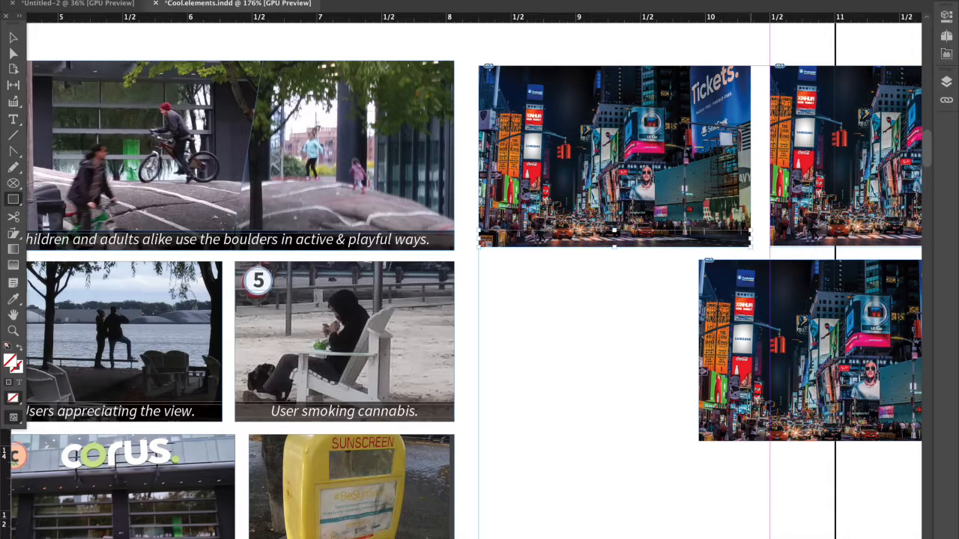
{"action": "left_click", "coordinate": [947, 32]}
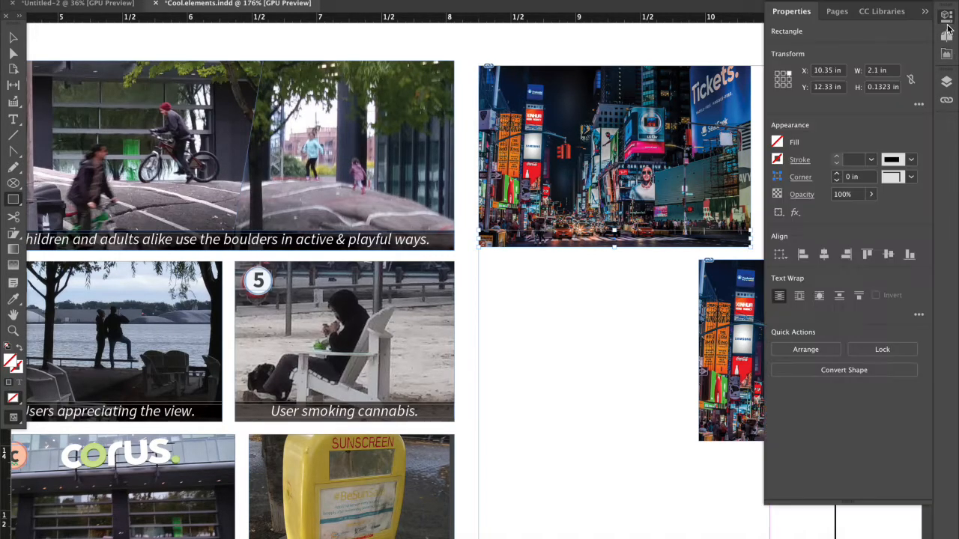
{"action": "left_click", "coordinate": [776, 142]}
{"action": "left_click", "coordinate": [671, 273]}
{"action": "left_click", "coordinate": [839, 222]}
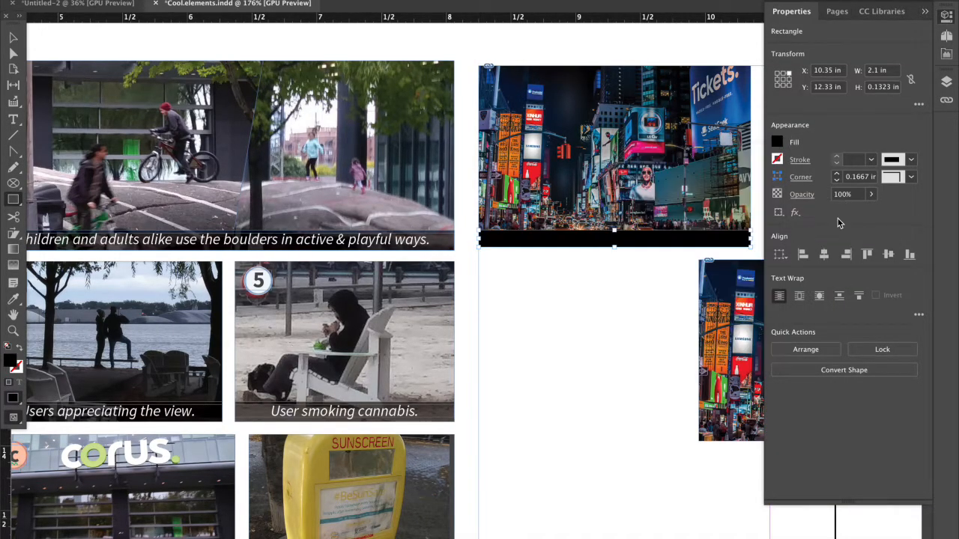
Lower the black caption bar's opacity to 88%.
{"action": "left_click", "coordinate": [871, 195]}
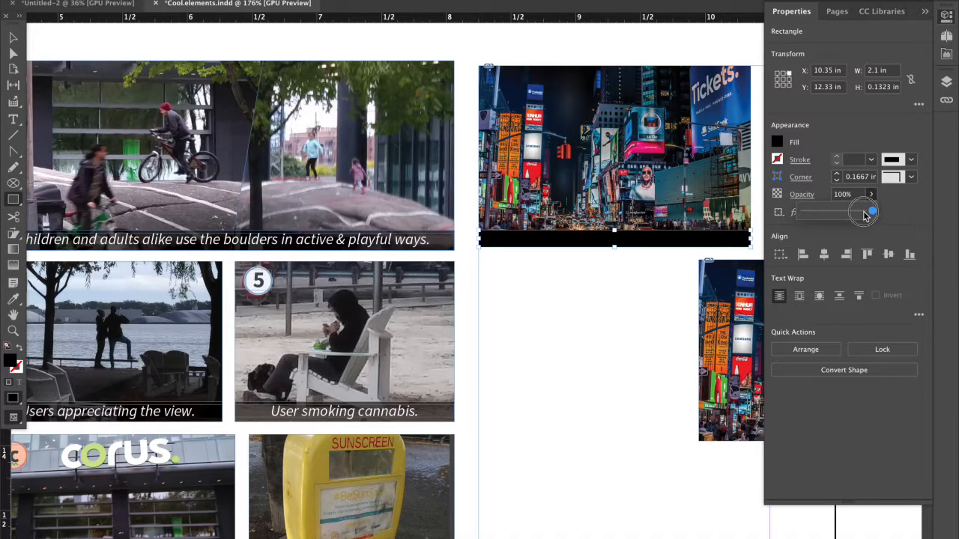
{"action": "left_click", "coordinate": [860, 214]}
{"action": "mouse_move", "coordinate": [859, 215]}
{"action": "left_mouse_down"}
{"action": "mouse_move", "coordinate": [849, 213]}
{"action": "mouse_move", "coordinate": [869, 209]}
{"action": "left_mouse_up"}
{"action": "left_click", "coordinate": [864, 212]}
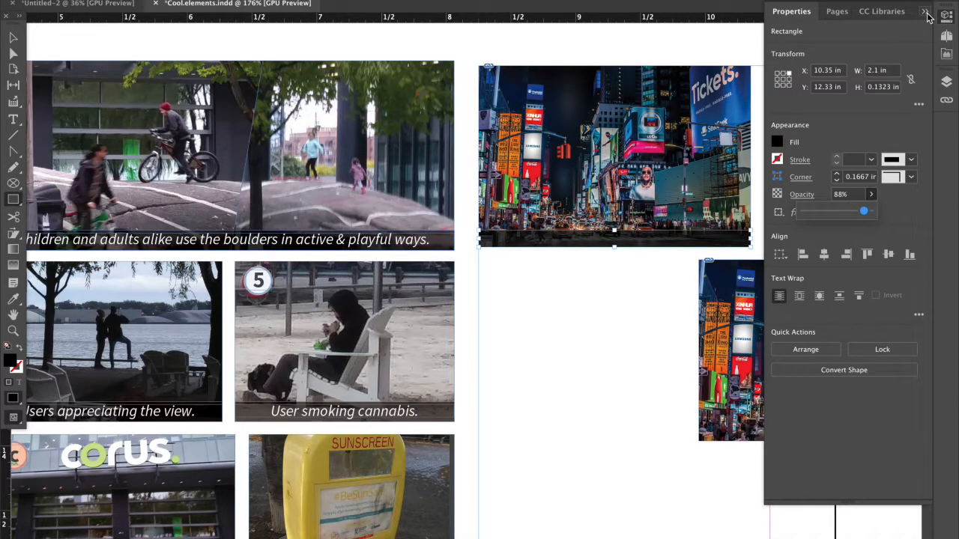
{"action": "left_click", "coordinate": [927, 17]}
{"action": "left_click", "coordinate": [678, 303]}
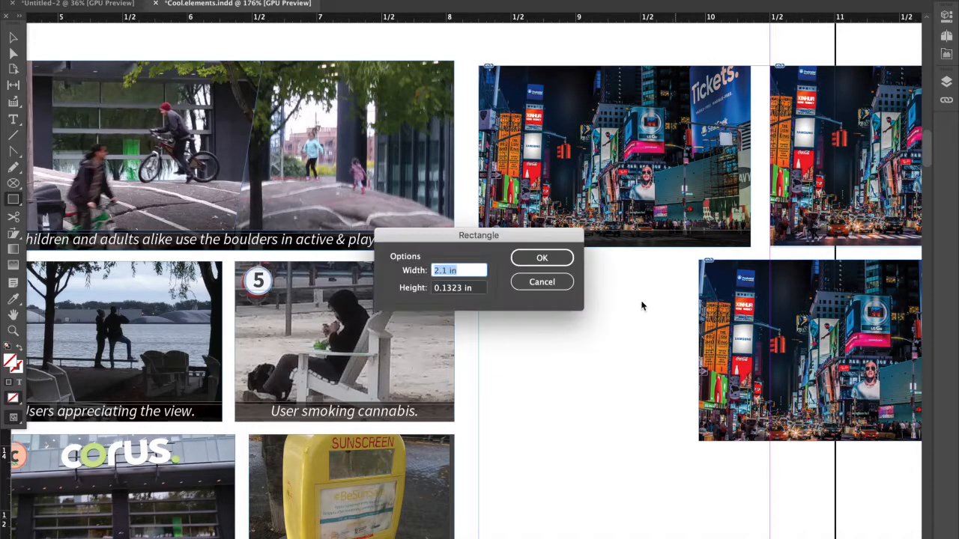
{"action": "left_click", "coordinate": [540, 259]}
Add a text frame over the caption bar reading "description of element" and enlarge it to about 2 in wide.
{"action": "key", "text": "t"}
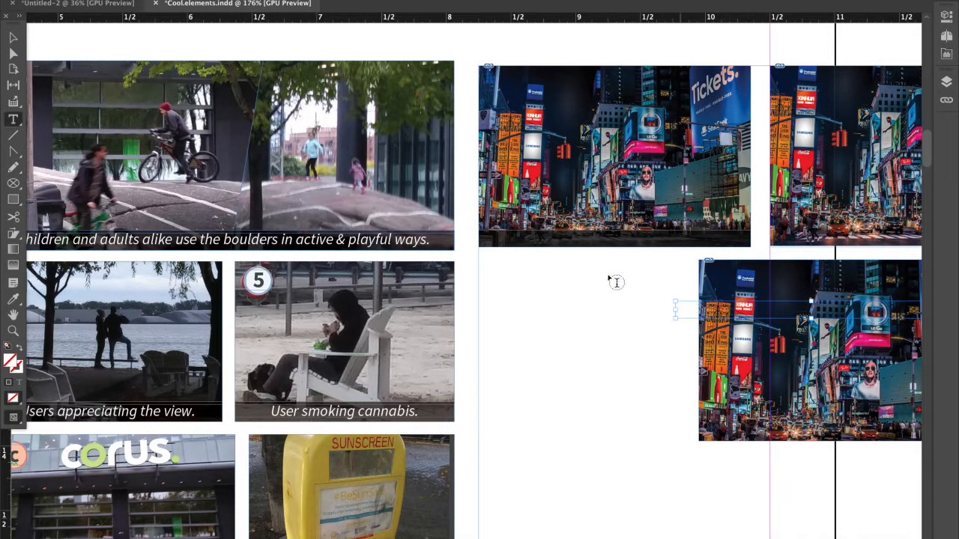
{"action": "left_click_drag", "start_coordinate": [496, 239], "coordinate": [657, 254]}
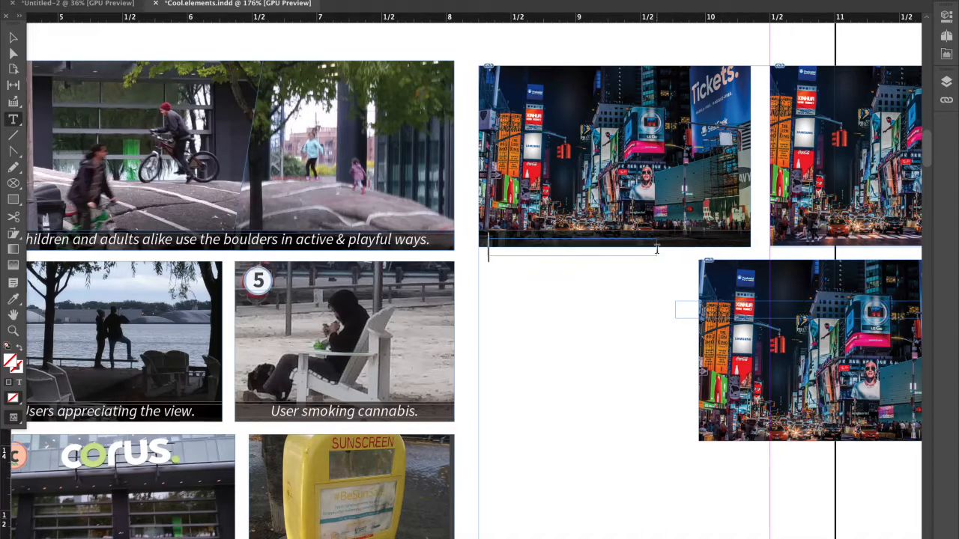
{"action": "type", "text": "description of elem"}
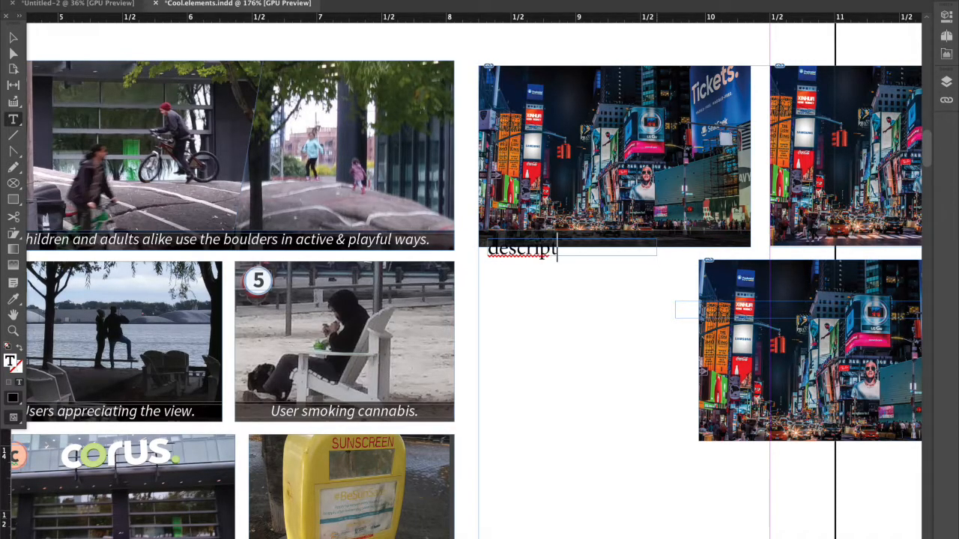
{"action": "key", "text": "BackSpace"}
{"action": "key", "text": "BackSpace"}
{"action": "key", "text": "BackSpace"}
{"action": "key", "text": "BackSpace"}
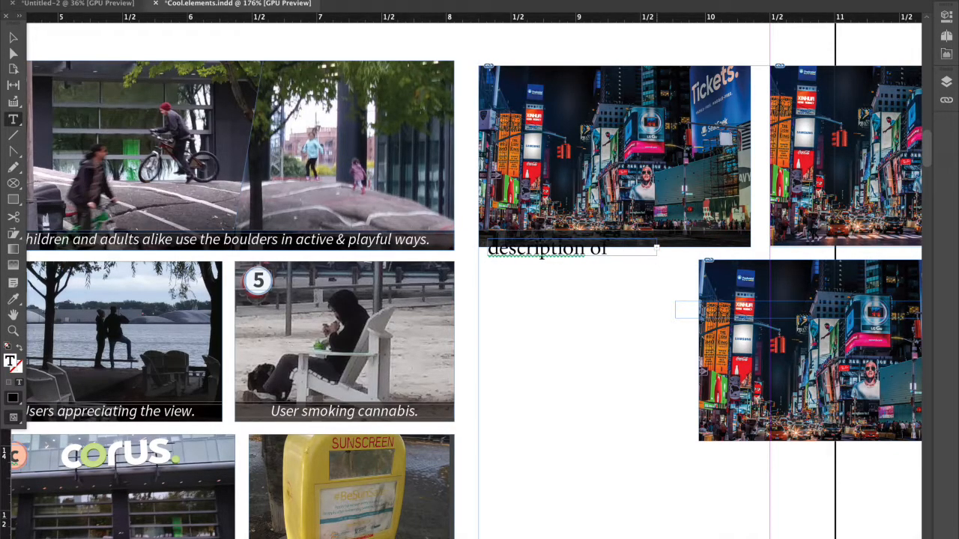
{"action": "key", "text": "Escape"}
{"action": "left_click_drag", "start_coordinate": [657, 255], "coordinate": [746, 258]}
{"action": "left_click", "coordinate": [946, 16]}
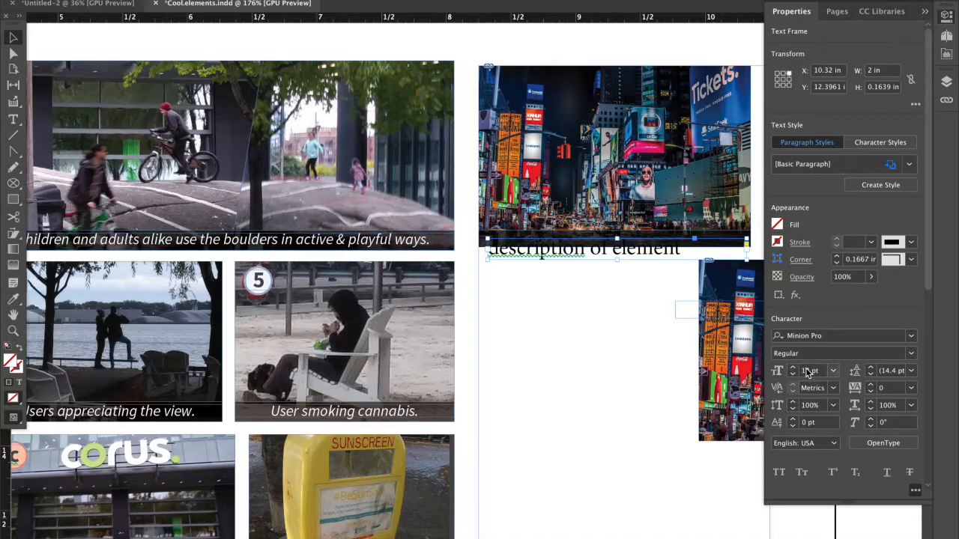
{"action": "left_click", "coordinate": [778, 225]}
{"action": "left_click", "coordinate": [678, 325]}
{"action": "left_click", "coordinate": [697, 340]}
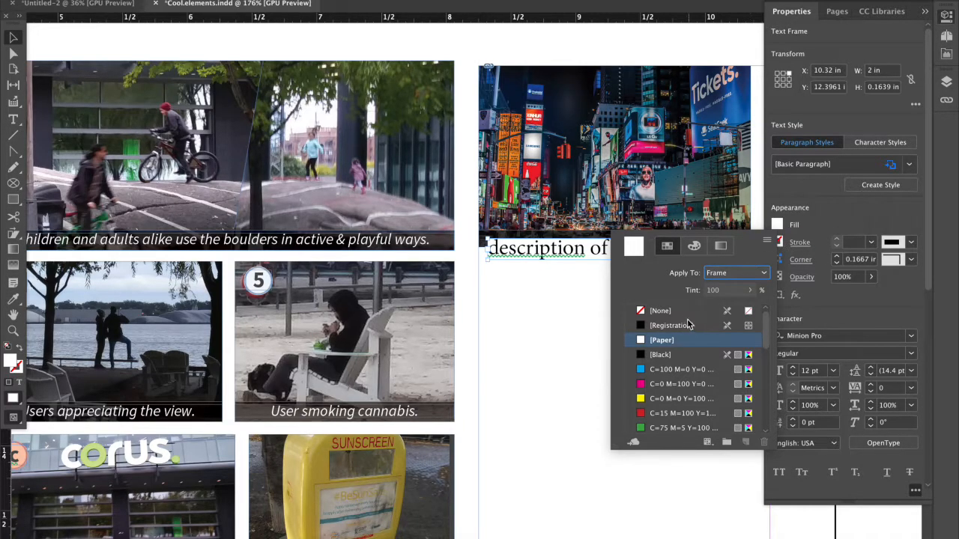
{"action": "left_click", "coordinate": [697, 311]}
{"action": "scroll", "coordinate": [697, 311], "scroll_direction": "down", "scroll_amount": 1}
{"action": "left_click", "coordinate": [818, 210]}
Colour the "description of element" caption text white with the [Paper] swatch.
{"action": "left_click", "coordinate": [582, 253]}
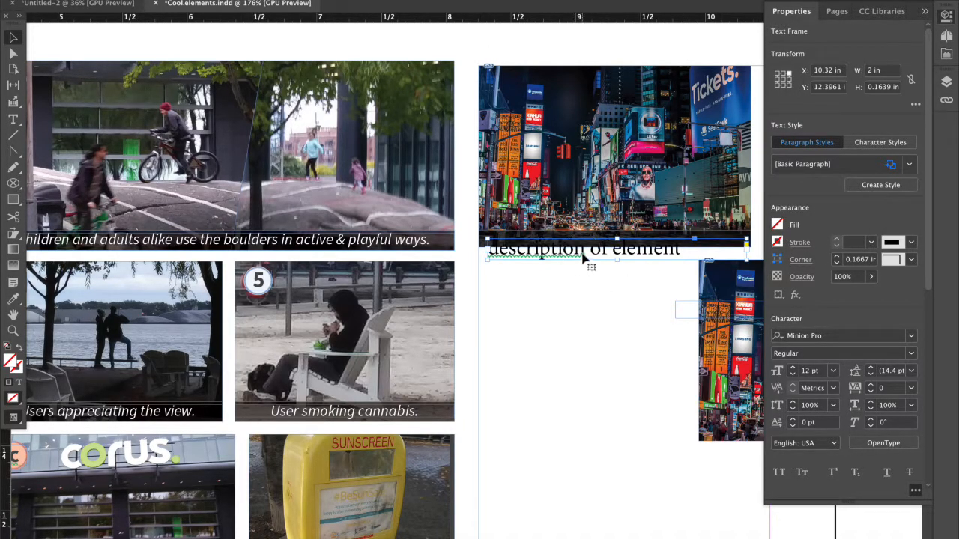
{"action": "left_click", "coordinate": [582, 253]}
{"action": "left_click_drag", "start_coordinate": [683, 250], "coordinate": [489, 252]}
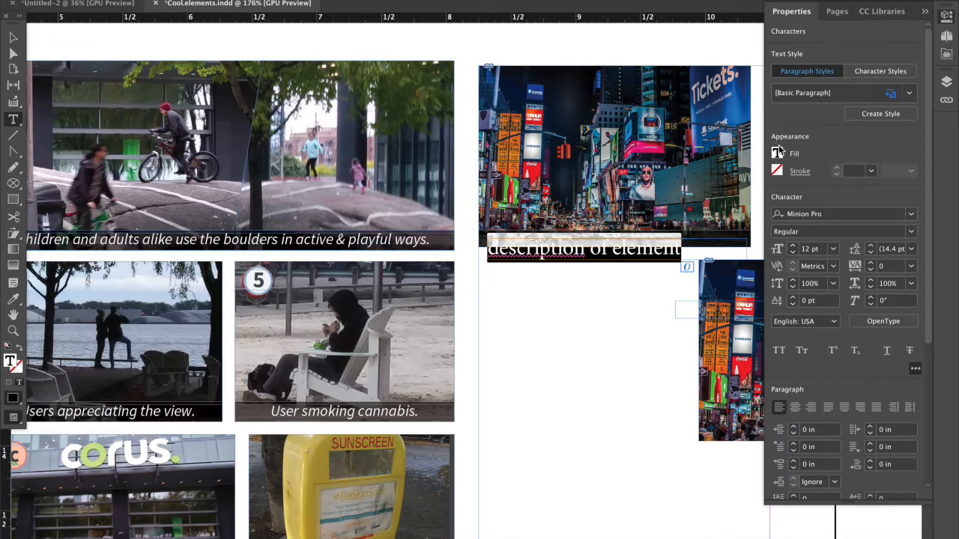
{"action": "left_click", "coordinate": [779, 153]}
{"action": "left_click", "coordinate": [661, 270]}
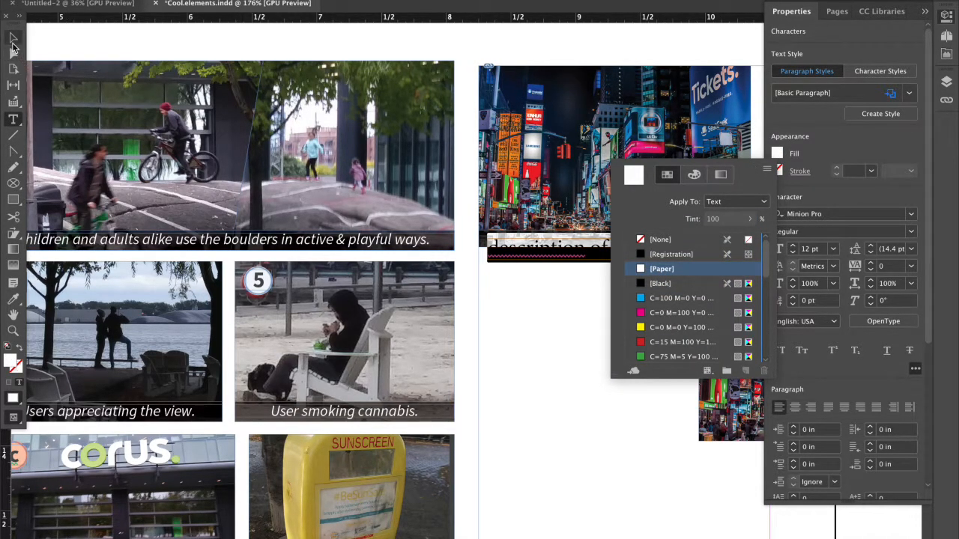
{"action": "left_click", "coordinate": [13, 38]}
{"action": "left_click", "coordinate": [620, 325]}
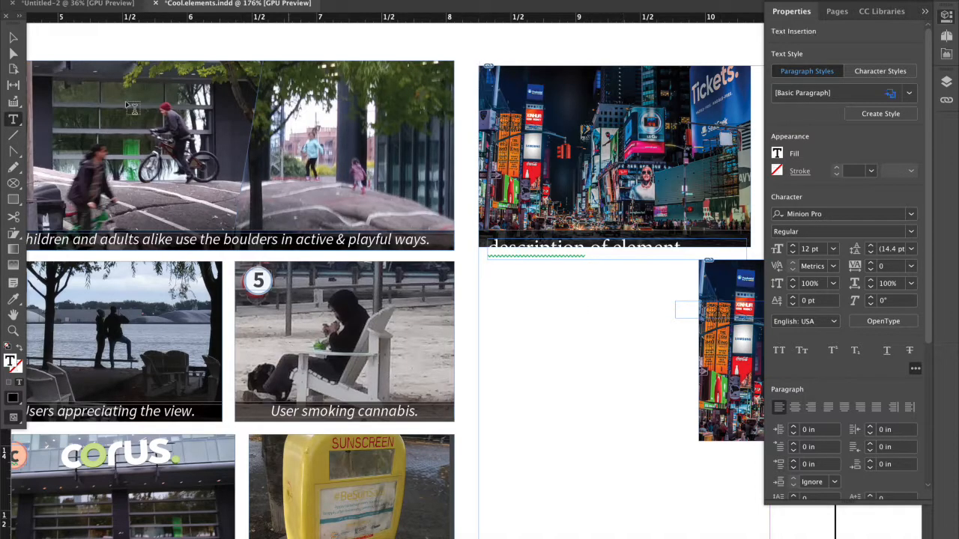
Reduce the white caption text to 9 pt and nudge it into place over the black caption bar.
{"action": "left_click", "coordinate": [13, 38]}
{"action": "left_click_drag", "start_coordinate": [533, 244], "coordinate": [533, 236]}
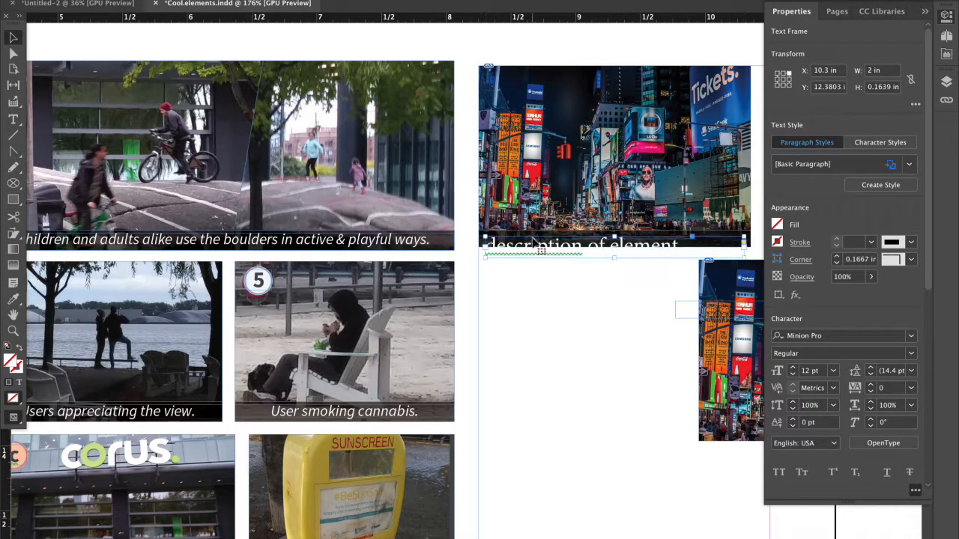
{"action": "scroll", "coordinate": [815, 375], "scroll_direction": "up", "scroll_amount": 18}
{"action": "scroll", "coordinate": [815, 374], "scroll_direction": "down", "scroll_amount": 15}
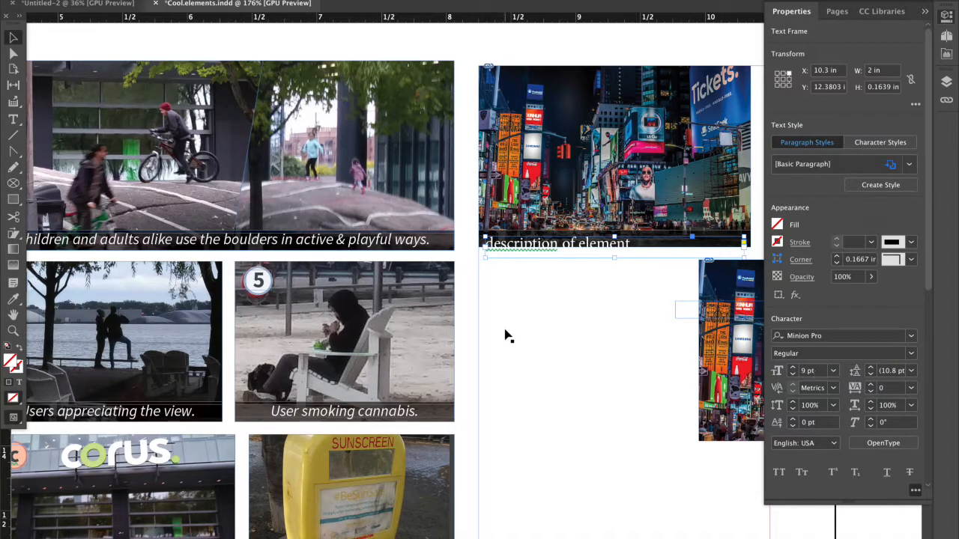
{"action": "left_click_drag", "start_coordinate": [514, 250], "coordinate": [523, 247]}
{"action": "key", "text": "Down"}
{"action": "key", "text": "Down"}
{"action": "key", "text": "Down"}
{"action": "key", "text": "Up"}
Paste a copy of the captioned Times Square photo, together with the guide frame, directly below the second-row photo.
{"action": "left_click", "coordinate": [546, 323]}
{"action": "scroll", "coordinate": [546, 327], "scroll_direction": "down", "scroll_amount": 5}
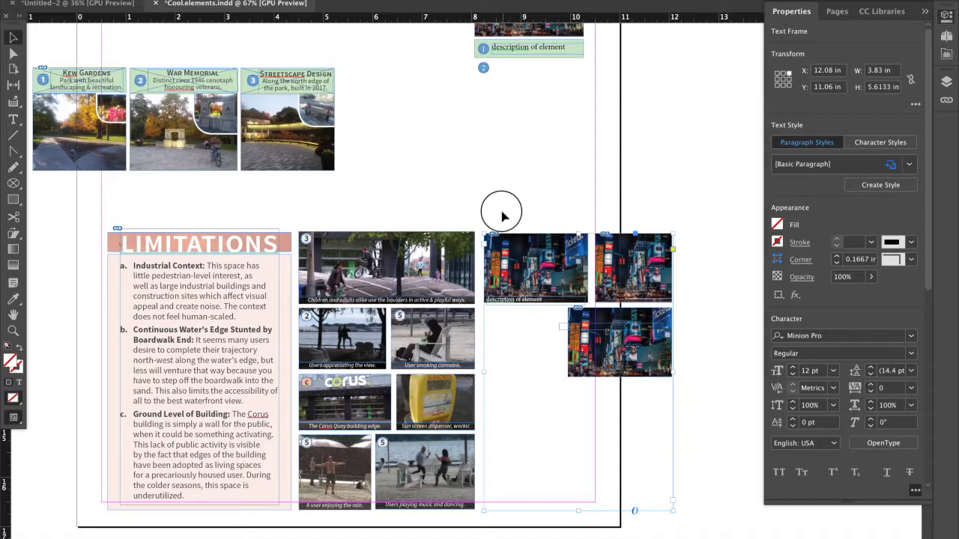
{"action": "left_click_drag", "start_coordinate": [501, 211], "coordinate": [557, 324]}
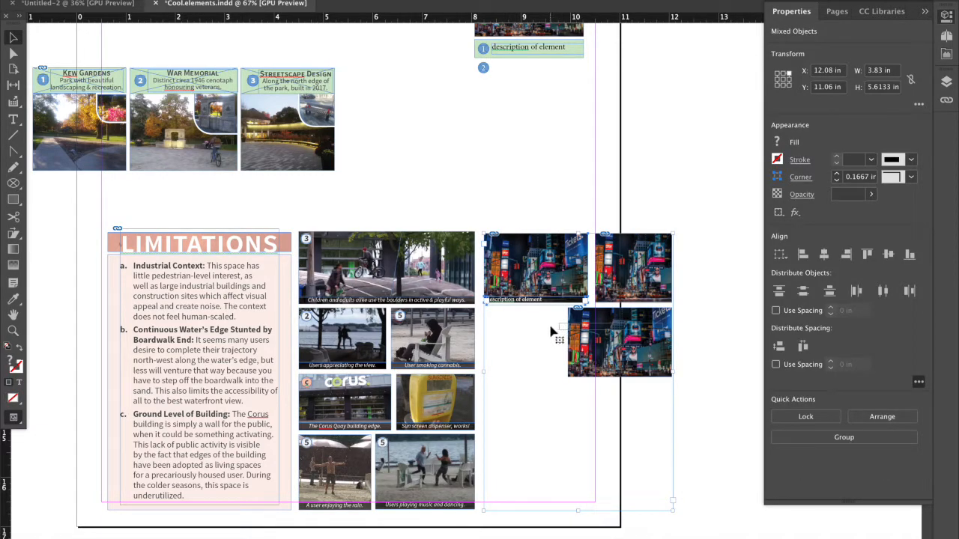
{"action": "key", "text": "super+v"}
{"action": "left_click_drag", "start_coordinate": [451, 186], "coordinate": [648, 420]}
{"action": "left_click", "coordinate": [708, 304]}
{"action": "left_click", "coordinate": [448, 408]}
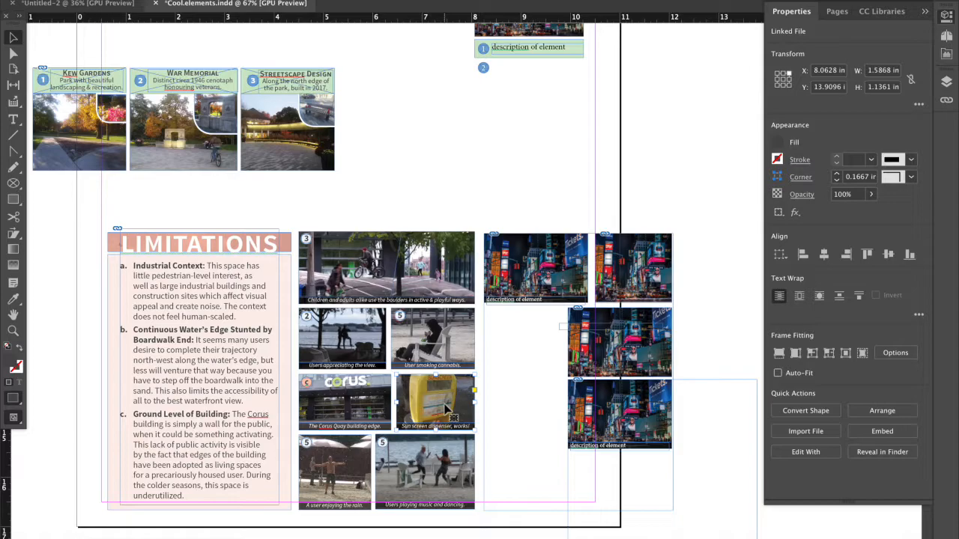
Paste the copied sunscreen dispenser photo into the captioned Times Square frame at the bottom of the new collage.
{"action": "double_click", "coordinate": [627, 424]}
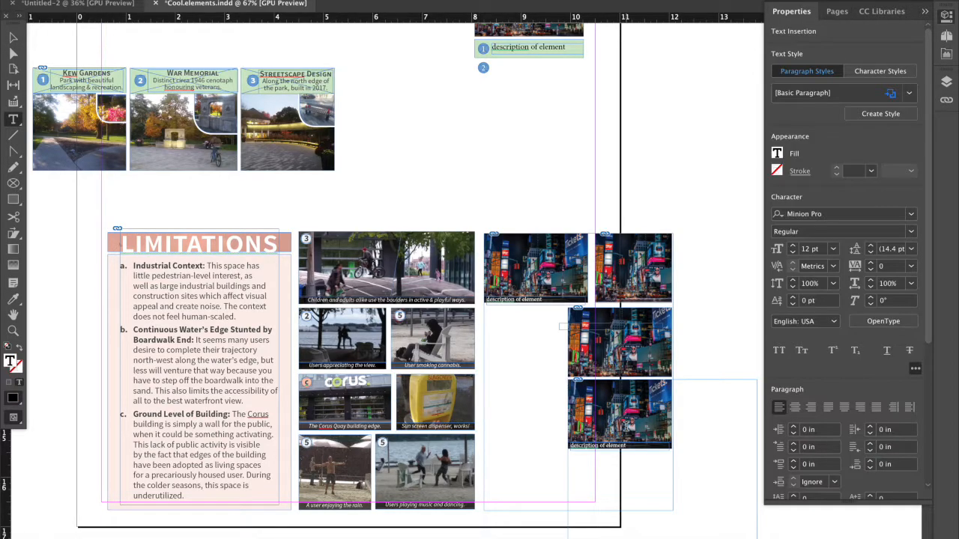
{"action": "left_click", "coordinate": [13, 38]}
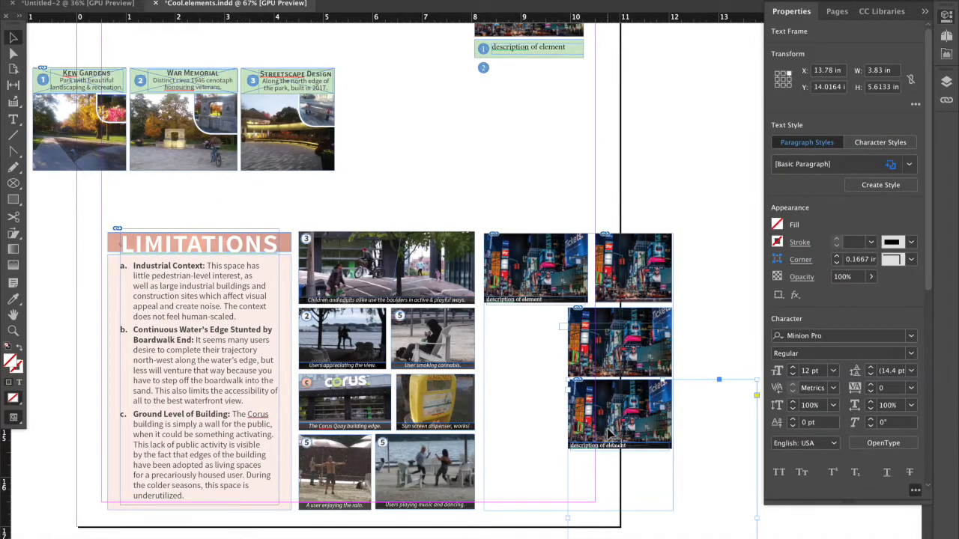
{"action": "left_click", "coordinate": [13, 136]}
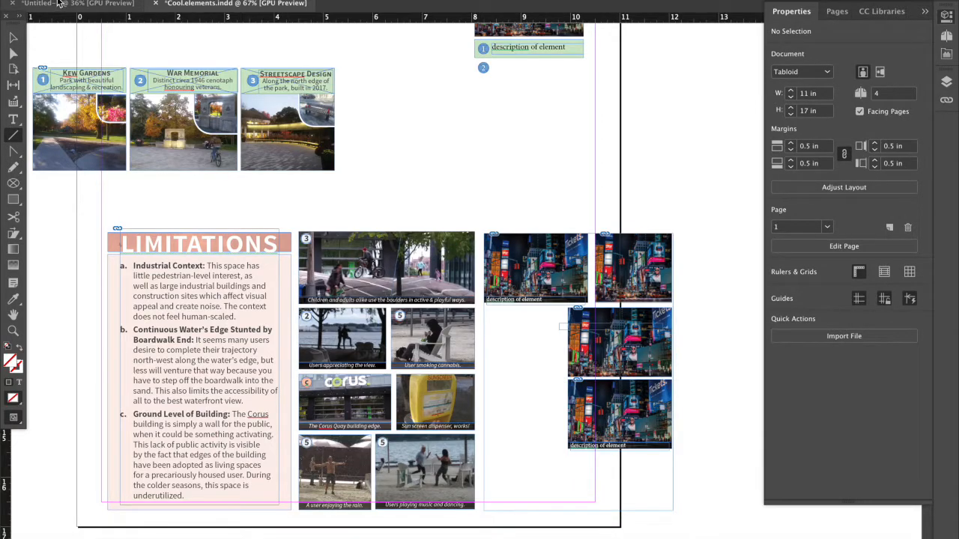
{"action": "left_click", "coordinate": [13, 37]}
{"action": "left_click", "coordinate": [648, 404]}
{"action": "right_click", "coordinate": [649, 406]}
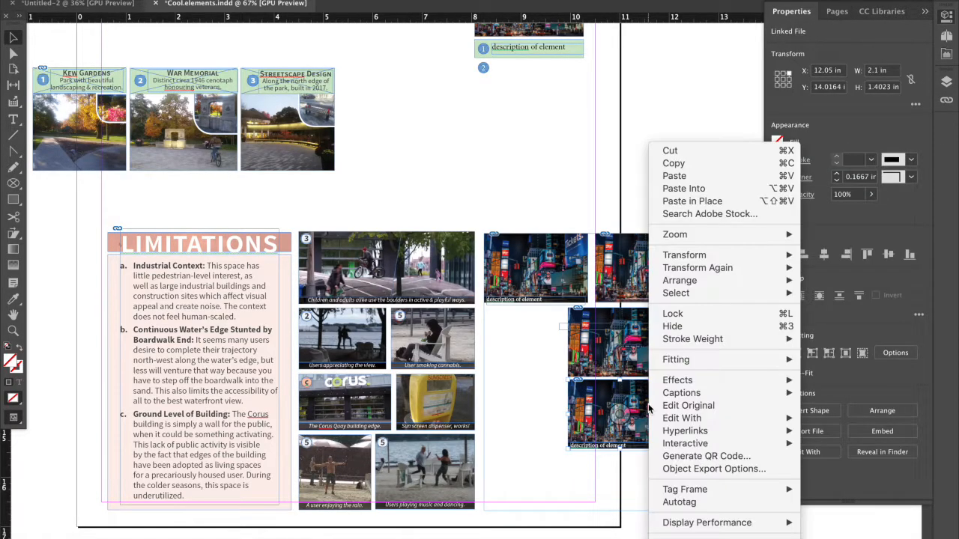
{"action": "left_click", "coordinate": [679, 192]}
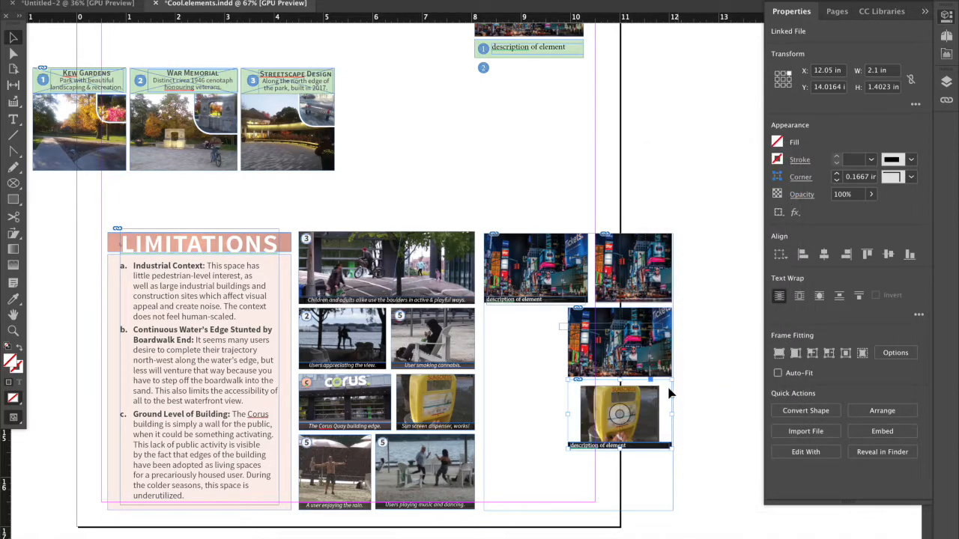
Try to enlarge the sunscreen dispenser image inside its nested frame so it fills the captioned frame.
{"action": "double_click", "coordinate": [648, 413]}
{"action": "scroll", "coordinate": [641, 414], "scroll_direction": "up", "scroll_amount": 3}
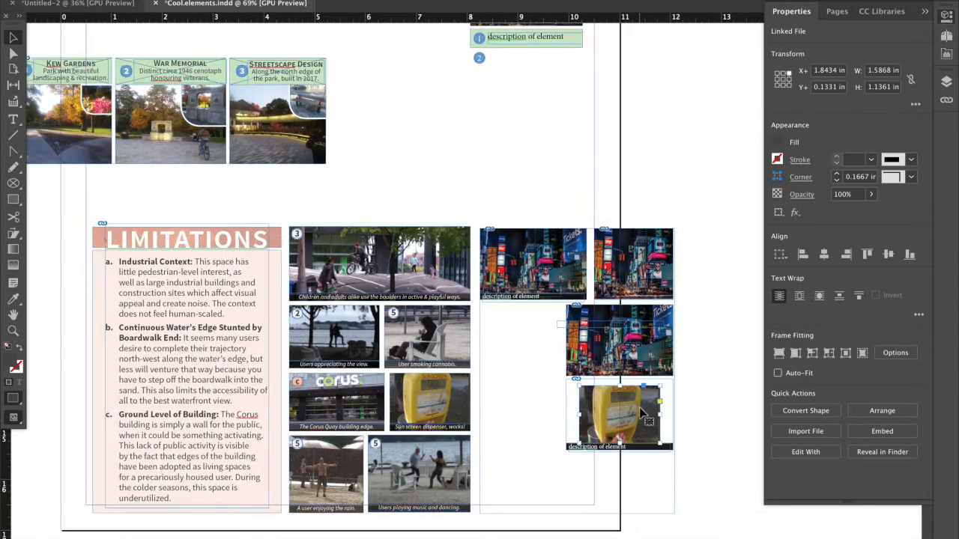
{"action": "scroll", "coordinate": [640, 413], "scroll_direction": "up", "scroll_amount": 3}
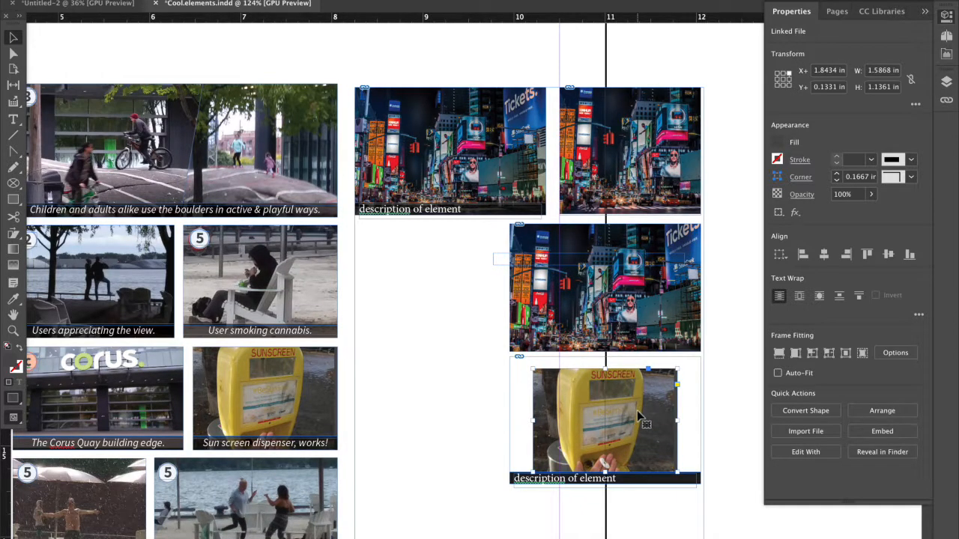
{"action": "left_click", "coordinate": [636, 410]}
{"action": "key", "text": "super+period"}
{"action": "key", "text": "super+period"}
{"action": "key", "text": "super+period"}
{"action": "key", "text": "super+period"}
{"action": "key", "text": "super+period"}
{"action": "key", "text": "super+period"}
{"action": "key", "text": "super+period"}
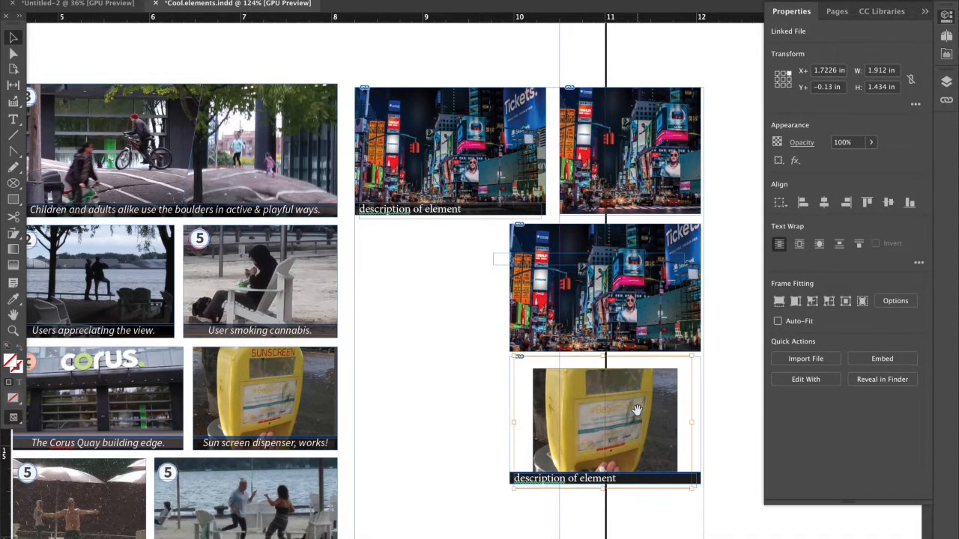
{"action": "key", "text": "super+comma"}
{"action": "key", "text": "super+comma"}
{"action": "key", "text": "super+comma"}
{"action": "key", "text": "super+period"}
{"action": "key", "text": "super+period"}
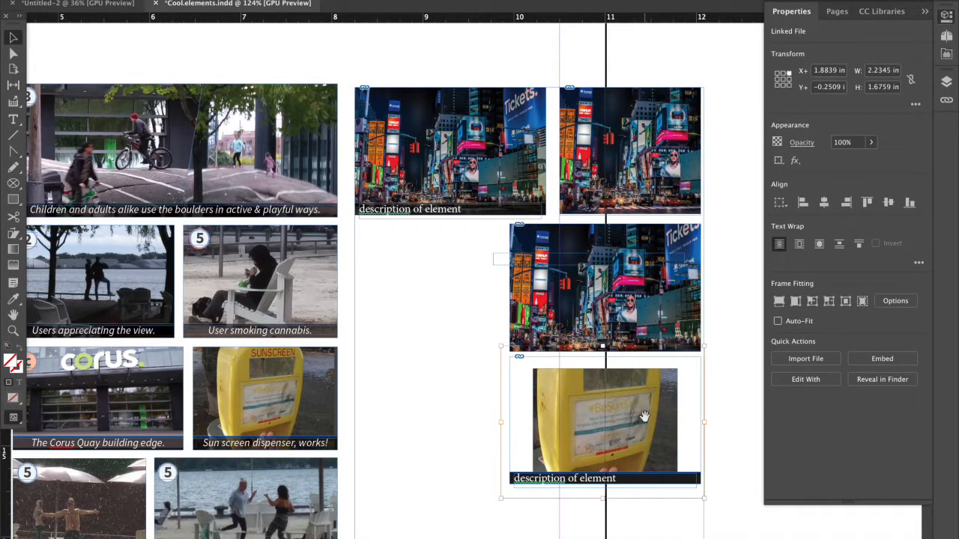
Delete the nested sunscreen dispenser photo from the captioned frame, leaving the frame in place.
{"action": "left_click", "coordinate": [728, 411]}
{"action": "left_click", "coordinate": [661, 417]}
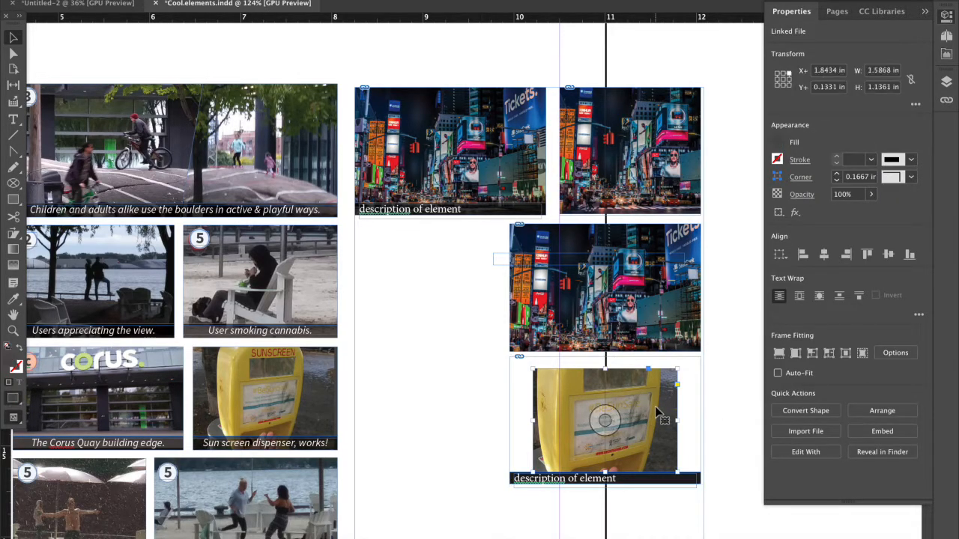
{"action": "key", "text": "Delete"}
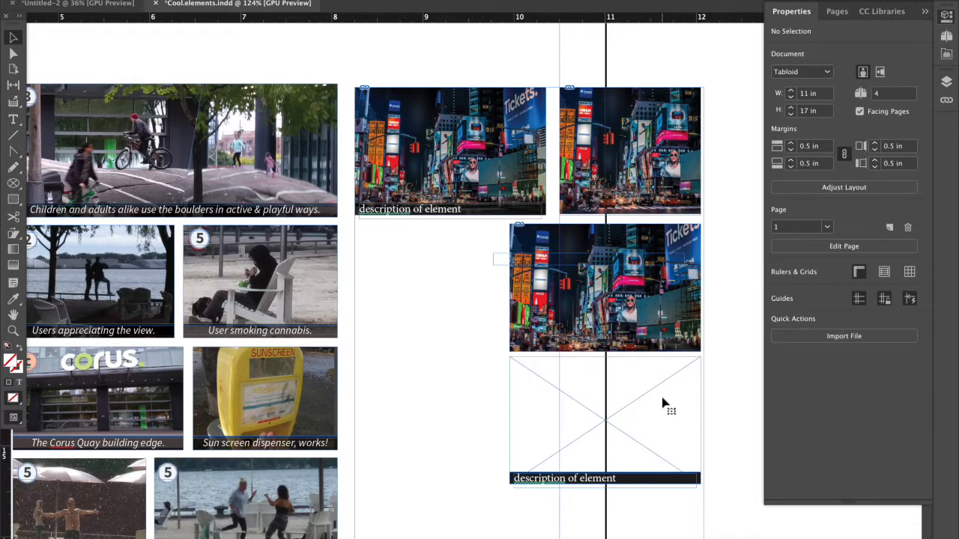
Copy the sunscreen dispenser image content, paste it into the empty captioned frame and fill the frame proportionally.
{"action": "left_click", "coordinate": [265, 398]}
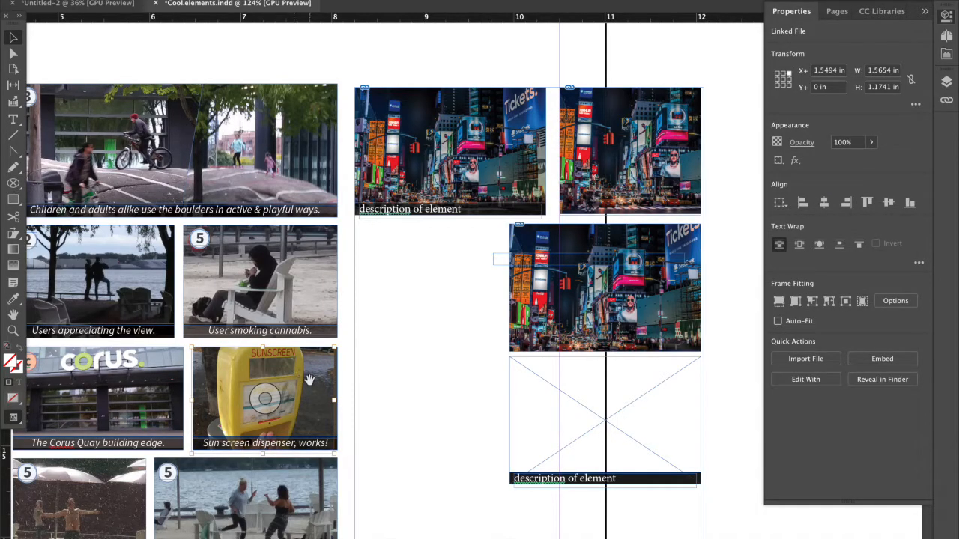
{"action": "right_click", "coordinate": [579, 407]}
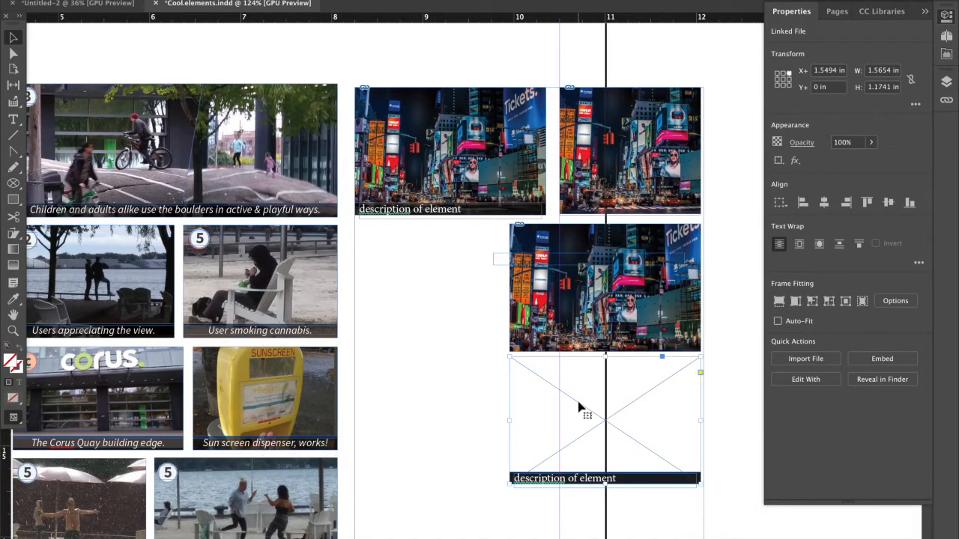
{"action": "left_click", "coordinate": [613, 214]}
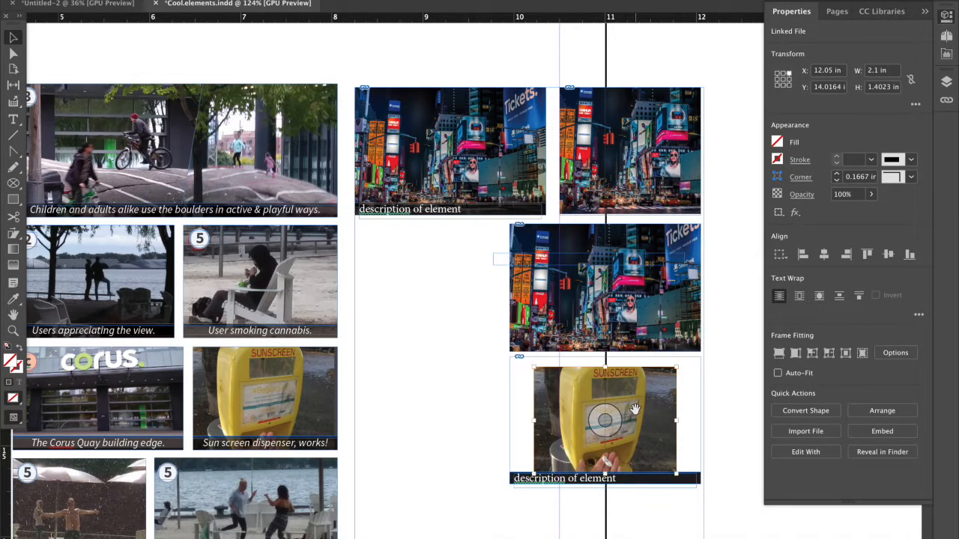
{"action": "key", "text": "super+alt+shift+c"}
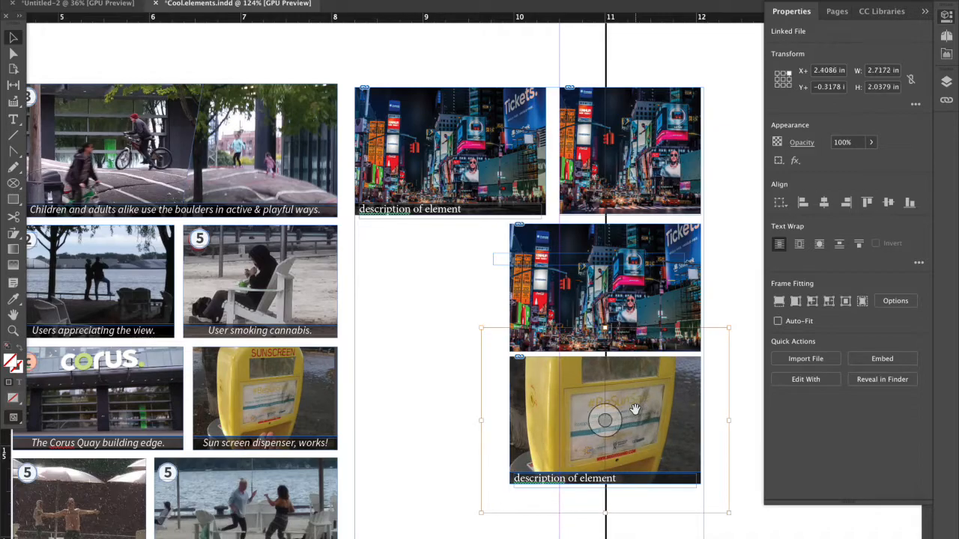
{"action": "left_click", "coordinate": [726, 395]}
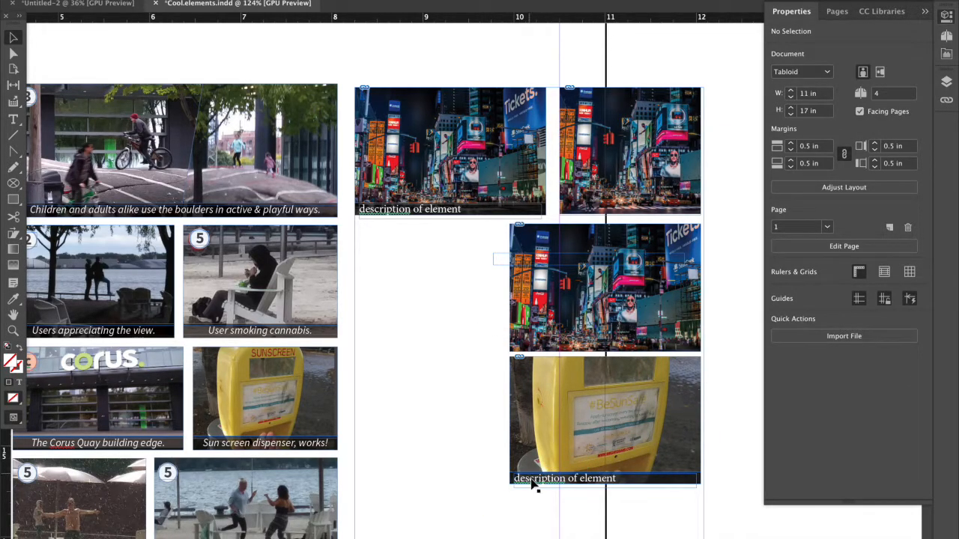
Review the new captioned photo collage against the Limitations collage and the rest of the "Putting in photos, and captions" page.
{"action": "scroll", "coordinate": [519, 486], "scroll_direction": "down", "scroll_amount": 3}
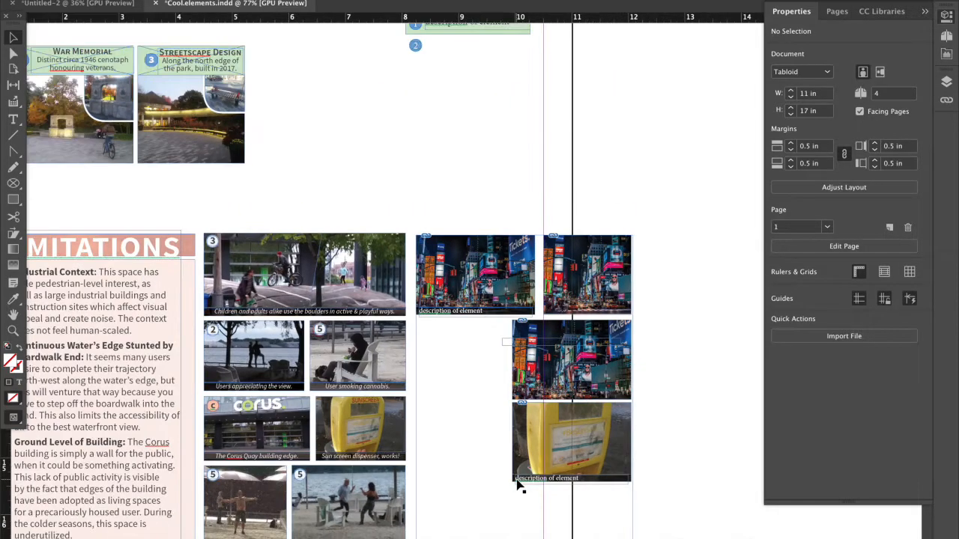
{"action": "scroll", "coordinate": [519, 485], "scroll_direction": "down", "scroll_amount": 2}
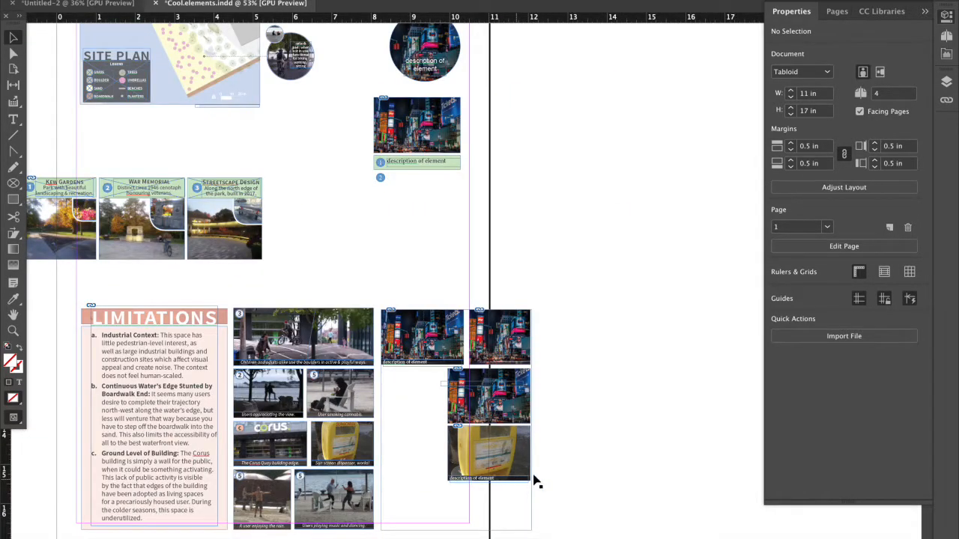
{"action": "scroll", "coordinate": [536, 483], "scroll_direction": "down", "scroll_amount": 3}
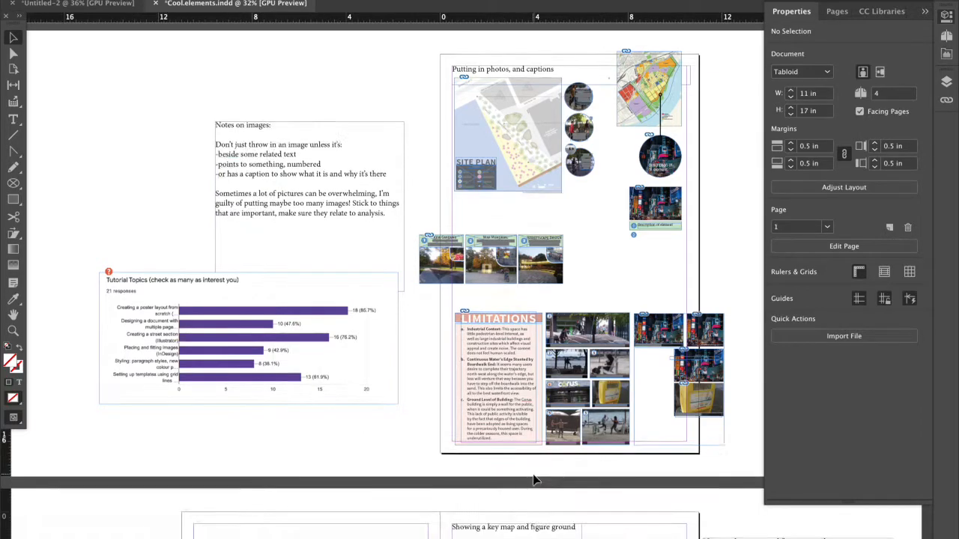
{"action": "scroll", "coordinate": [546, 361], "scroll_direction": "up", "scroll_amount": 1}
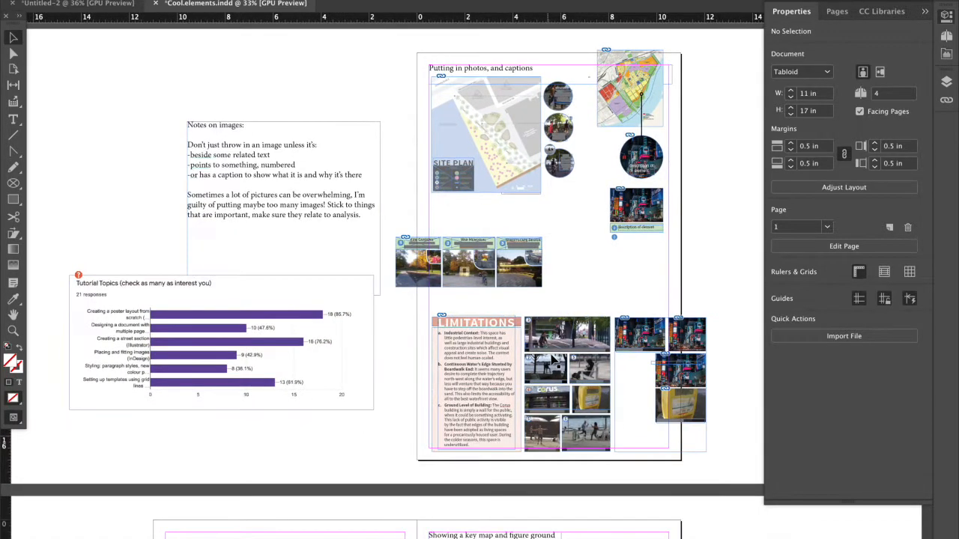
{"action": "scroll", "coordinate": [541, 365], "scroll_direction": "up", "scroll_amount": 3}
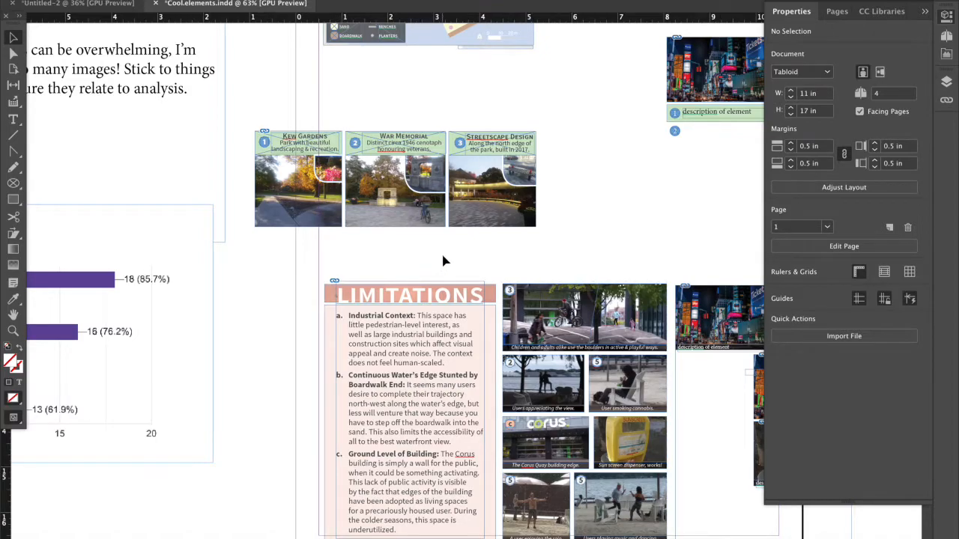
{"action": "scroll", "coordinate": [443, 261], "scroll_direction": "down", "scroll_amount": 2}
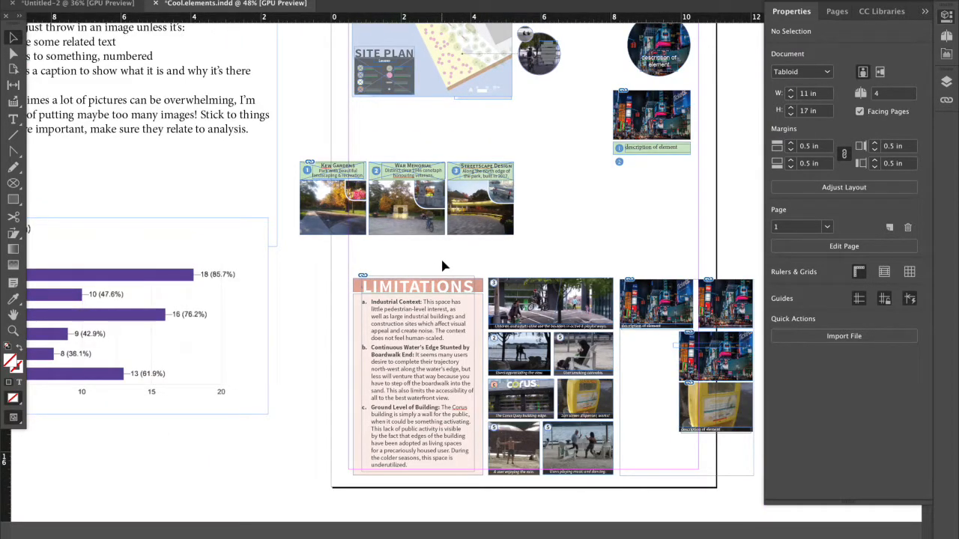
{"action": "scroll", "coordinate": [442, 266], "scroll_direction": "down", "scroll_amount": 1}
{"action": "scroll", "coordinate": [442, 266], "scroll_direction": "up", "scroll_amount": 3}
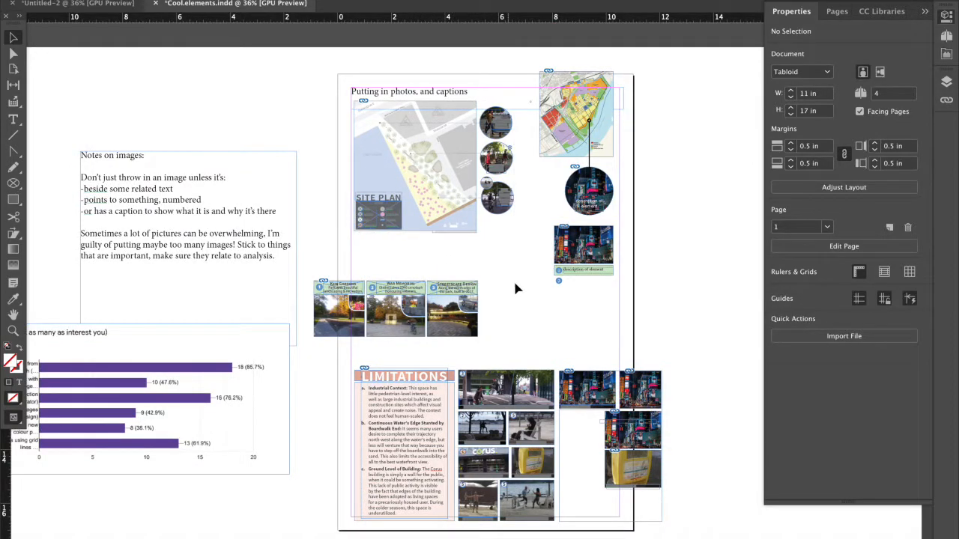
{"action": "scroll", "coordinate": [523, 306], "scroll_direction": "down", "scroll_amount": 1}
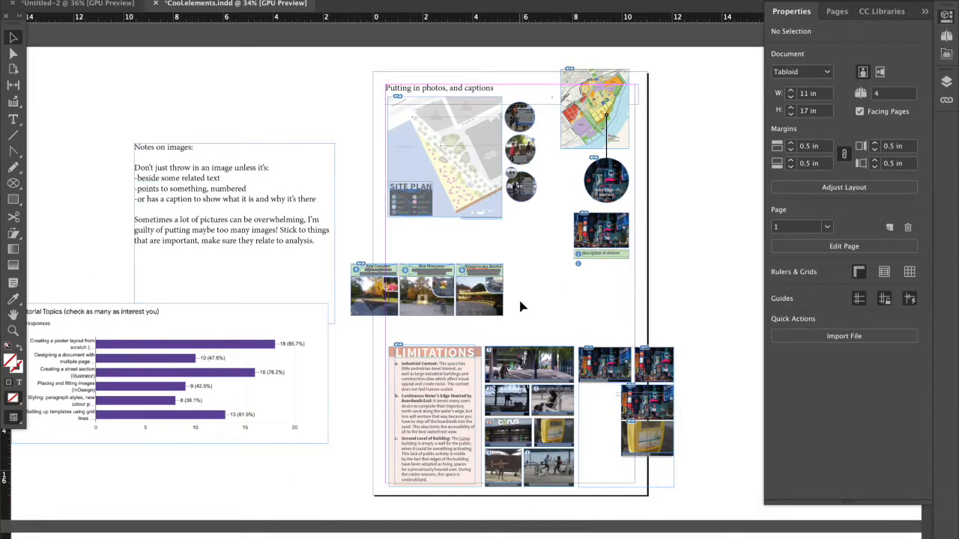
Examine the "Showing a key map and figure ground" spread and its notes, with the Properties panel collapsed.
{"action": "scroll", "coordinate": [522, 306], "scroll_direction": "down", "scroll_amount": 1}
{"action": "scroll", "coordinate": [522, 306], "scroll_direction": "down", "scroll_amount": 3}
{"action": "scroll", "coordinate": [522, 306], "scroll_direction": "down", "scroll_amount": 4}
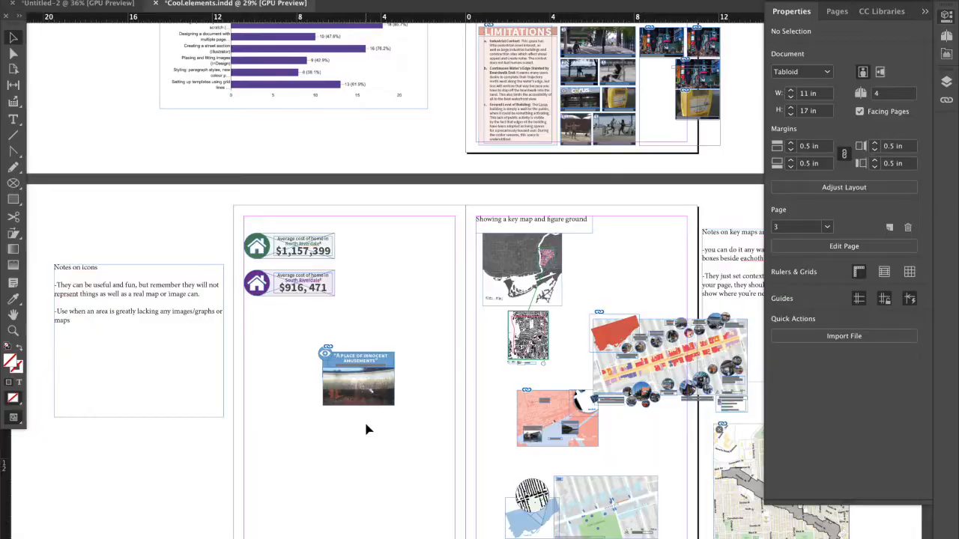
{"action": "scroll", "coordinate": [366, 430], "scroll_direction": "down", "scroll_amount": 2}
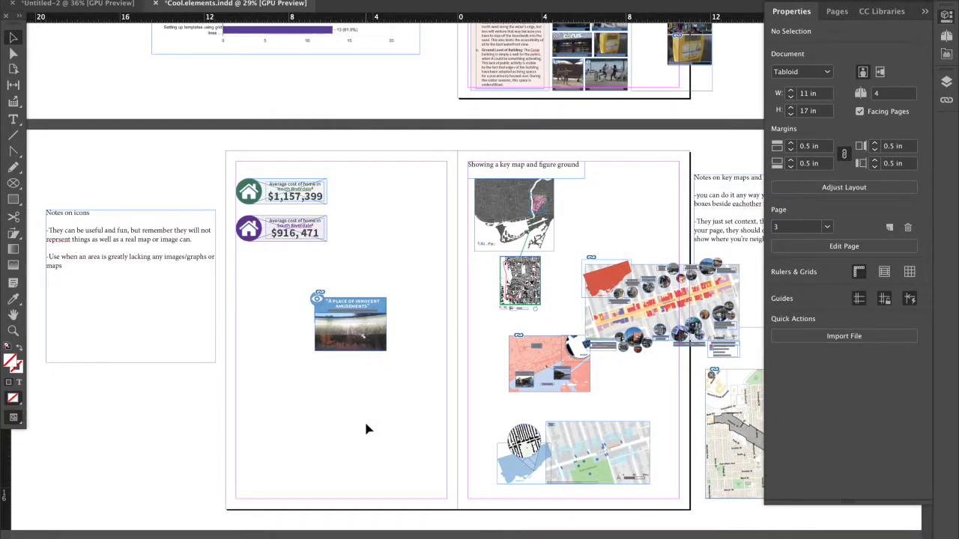
{"action": "scroll", "coordinate": [366, 429], "scroll_direction": "up", "scroll_amount": 1}
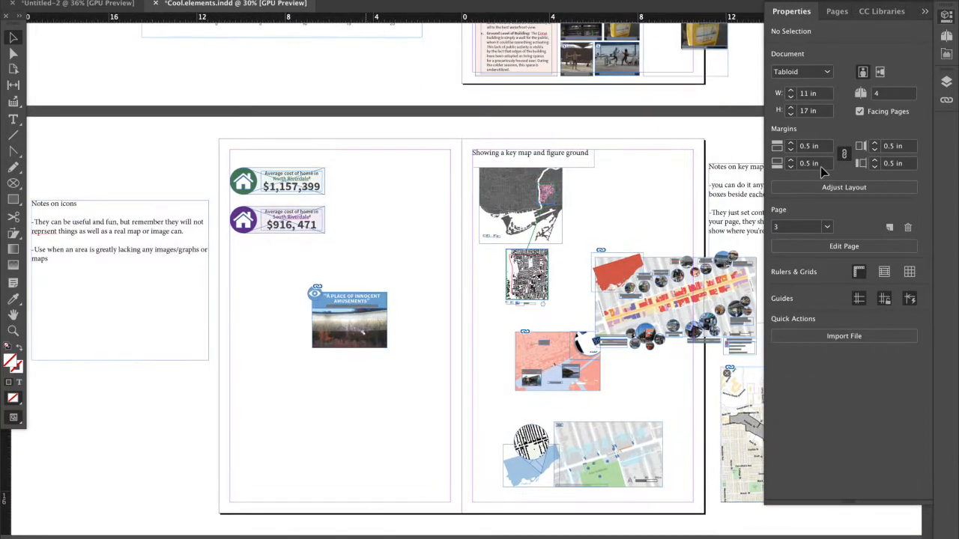
{"action": "left_click", "coordinate": [926, 15]}
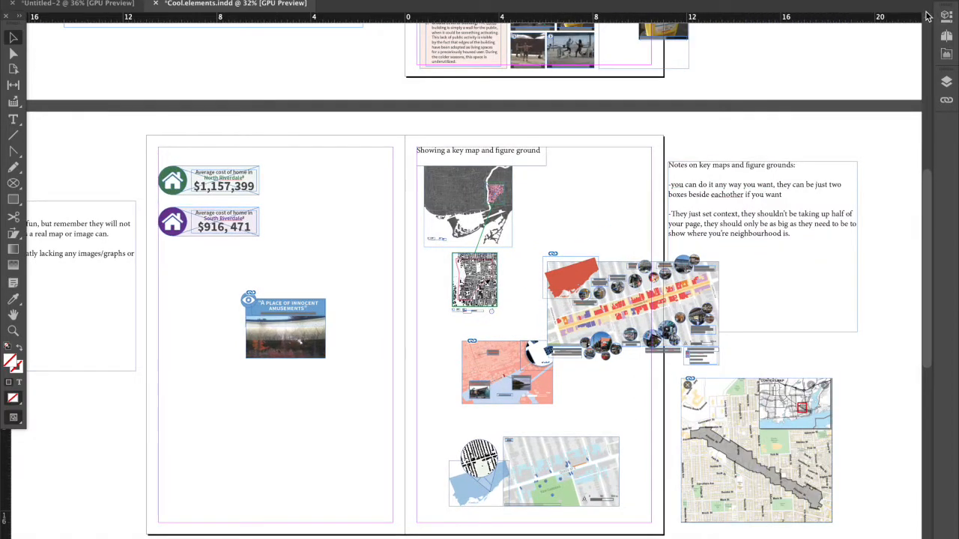
{"action": "scroll", "coordinate": [735, 216], "scroll_direction": "down", "scroll_amount": 1}
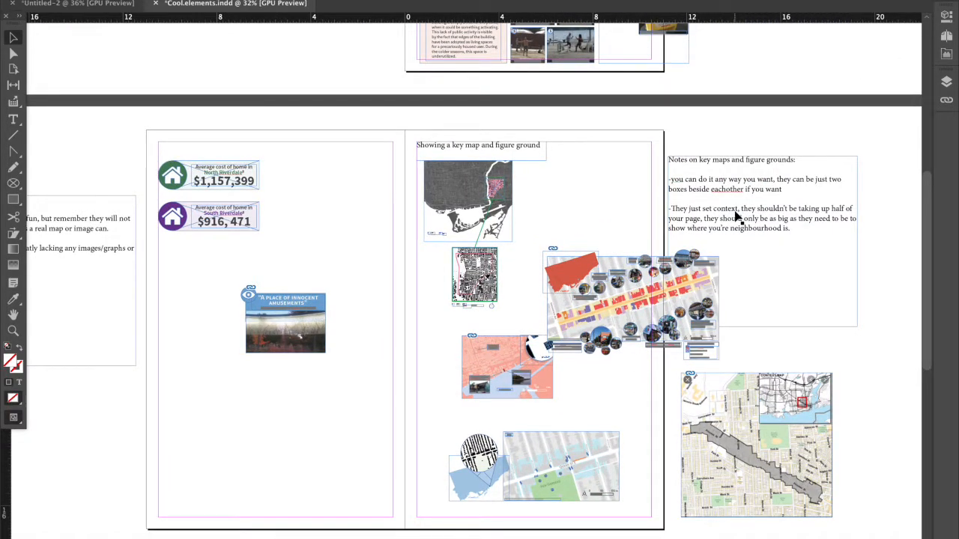
{"action": "scroll", "coordinate": [735, 216], "scroll_direction": "down", "scroll_amount": 1}
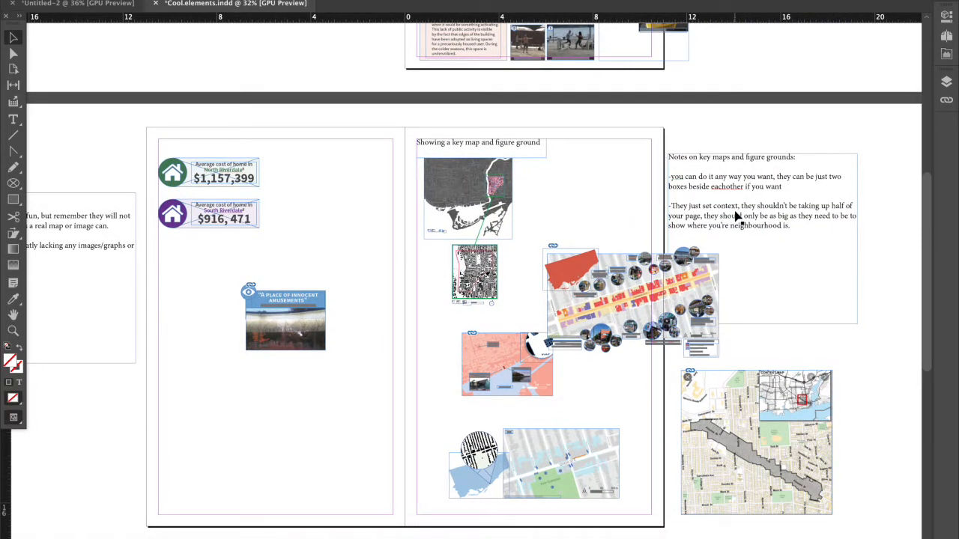
{"action": "scroll", "coordinate": [736, 216], "scroll_direction": "up", "scroll_amount": 1}
{"action": "scroll", "coordinate": [735, 216], "scroll_direction": "up", "scroll_amount": 3}
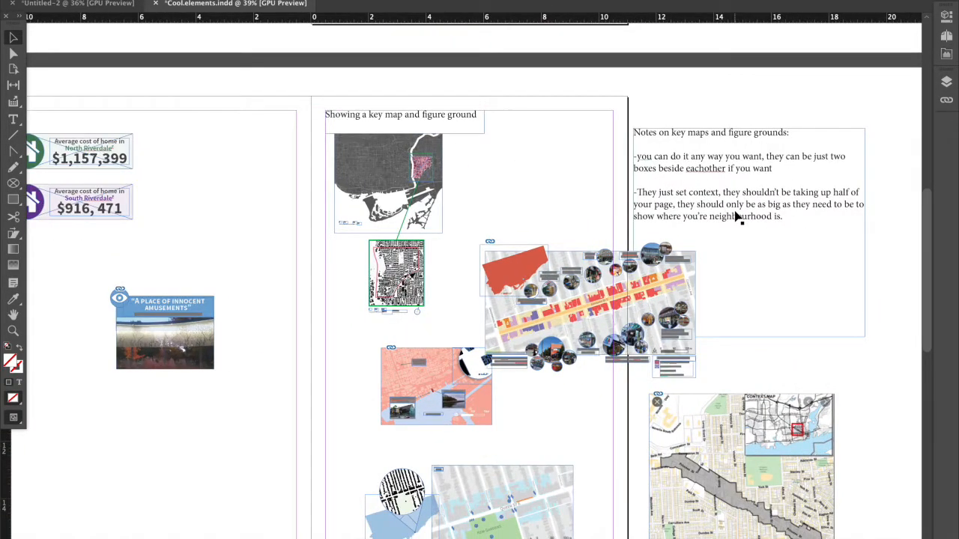
{"action": "scroll", "coordinate": [746, 216], "scroll_direction": "down", "scroll_amount": 3}
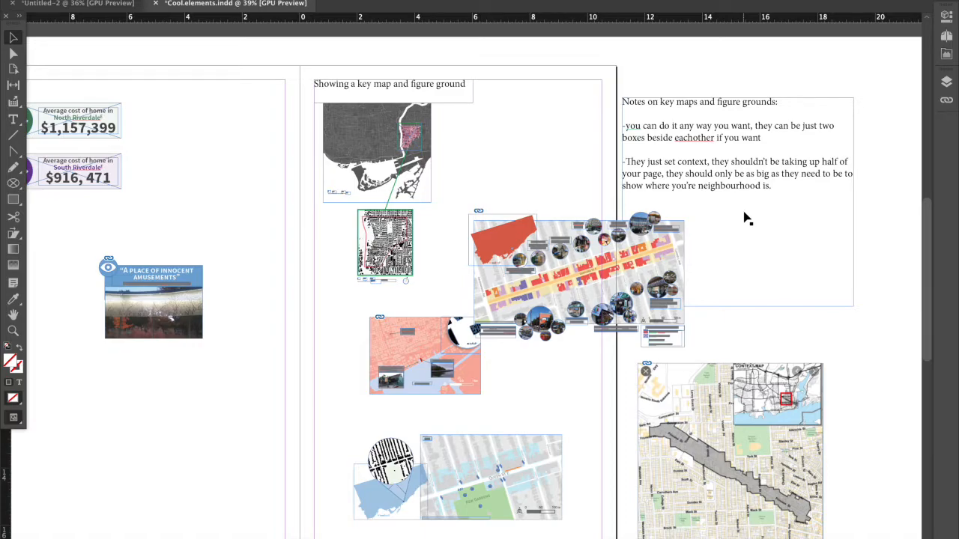
Examine the street map with the context map inset and compare it with the other key map examples.
{"action": "left_click", "coordinate": [785, 404]}
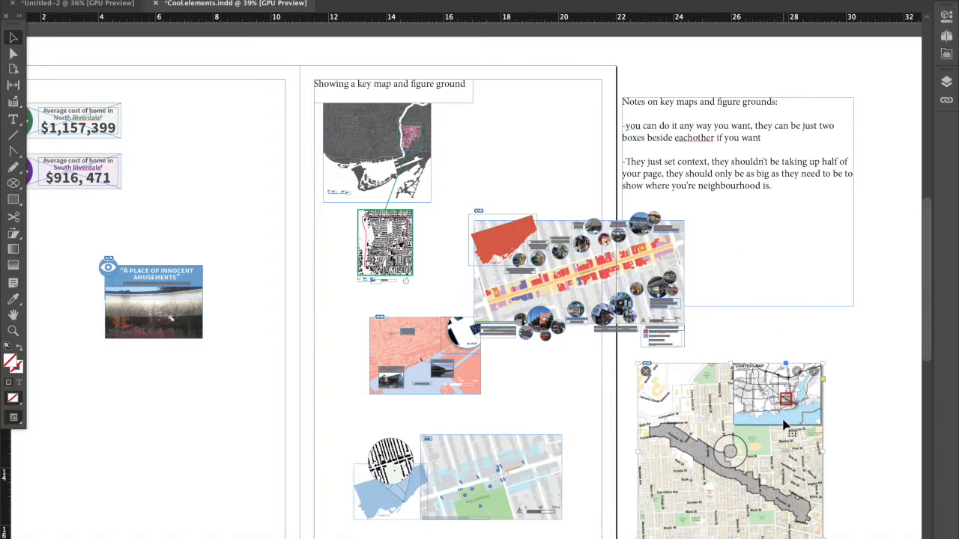
{"action": "scroll", "coordinate": [785, 404], "scroll_direction": "down", "scroll_amount": 1}
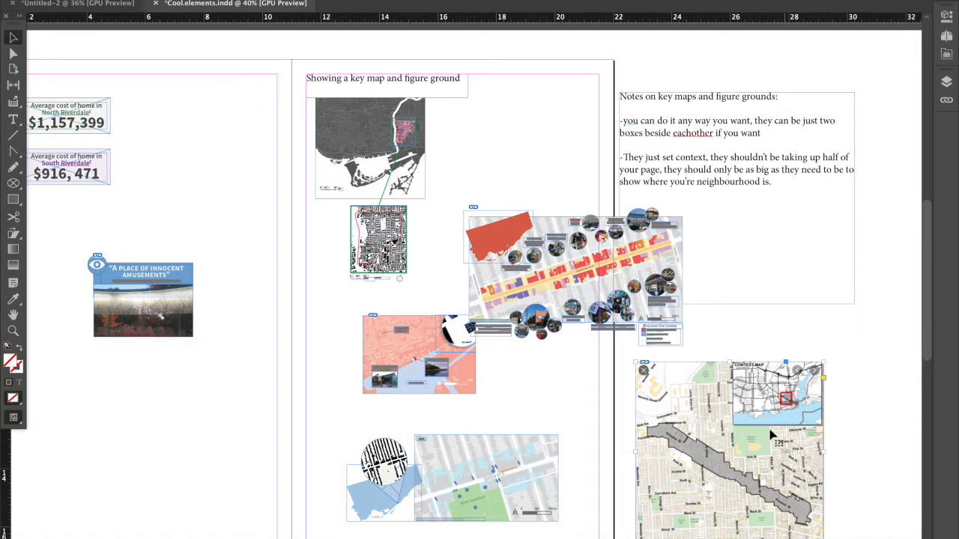
{"action": "scroll", "coordinate": [786, 397], "scroll_direction": "up", "scroll_amount": 3}
{"action": "scroll", "coordinate": [751, 386], "scroll_direction": "down", "scroll_amount": 1}
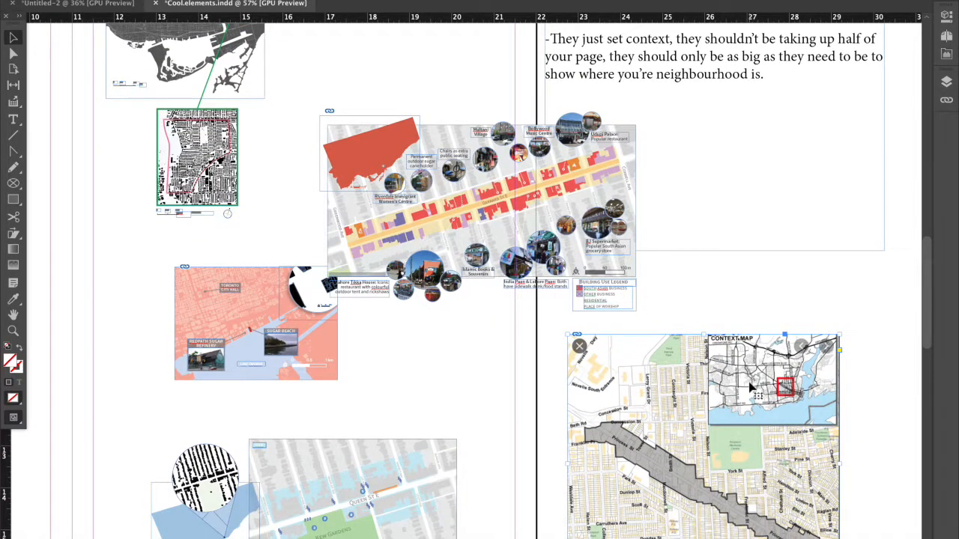
{"action": "scroll", "coordinate": [751, 386], "scroll_direction": "down", "scroll_amount": 1}
{"action": "scroll", "coordinate": [751, 386], "scroll_direction": "down", "scroll_amount": 3}
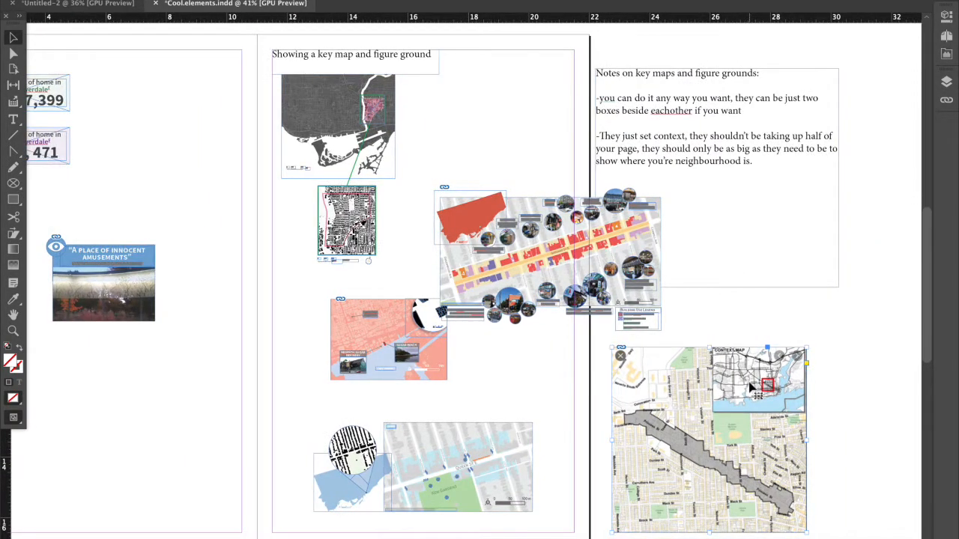
{"action": "scroll", "coordinate": [751, 386], "scroll_direction": "down", "scroll_amount": 2}
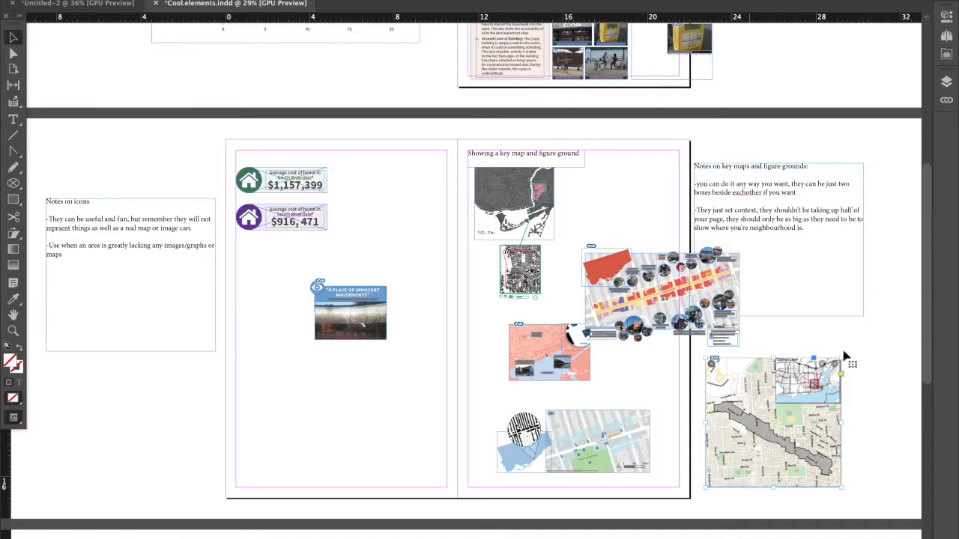
{"action": "scroll", "coordinate": [852, 364], "scroll_direction": "up", "scroll_amount": 2}
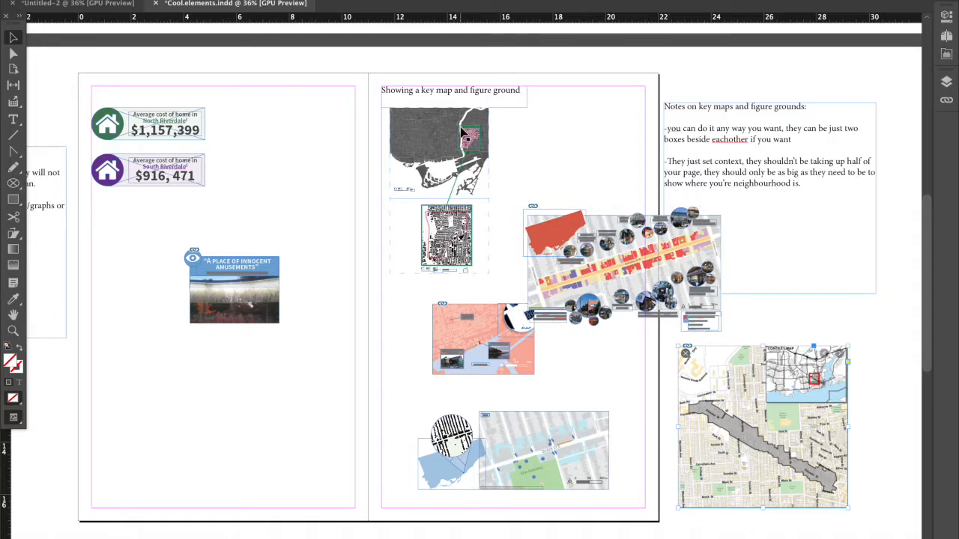
Examine the grey city key map and how its green box links to the figure ground below it.
{"action": "scroll", "coordinate": [411, 118], "scroll_direction": "up", "scroll_amount": 1}
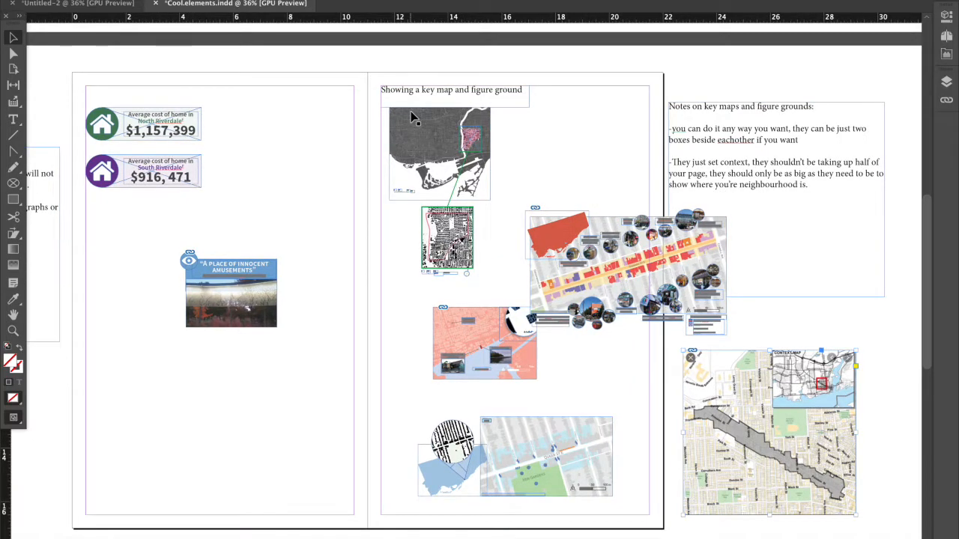
{"action": "scroll", "coordinate": [410, 110], "scroll_direction": "up", "scroll_amount": 2}
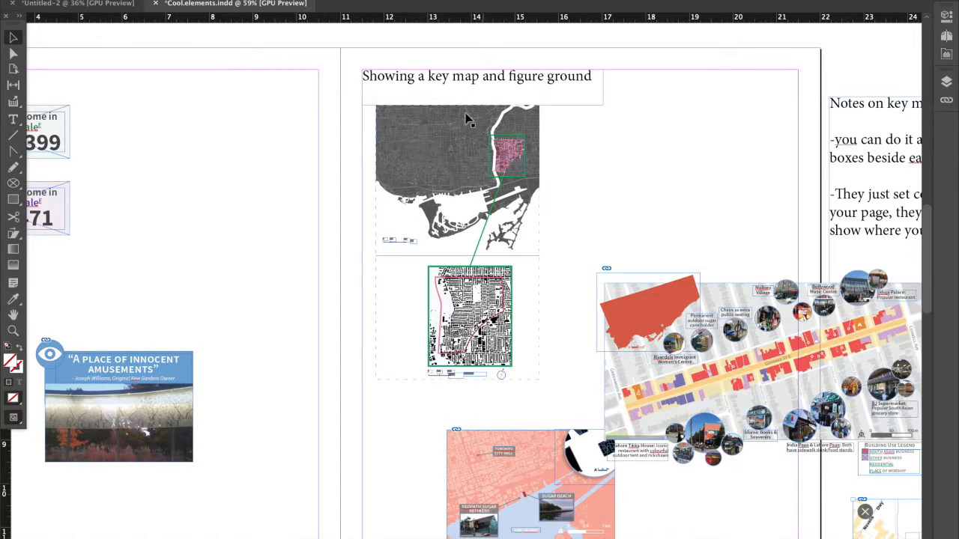
{"action": "left_click", "coordinate": [457, 180]}
{"action": "left_click", "coordinate": [465, 315]}
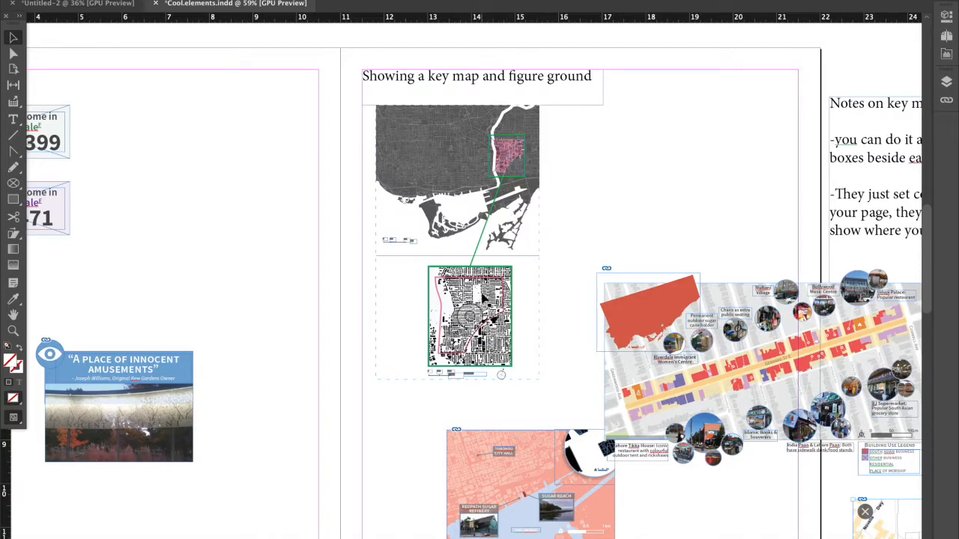
{"action": "scroll", "coordinate": [503, 169], "scroll_direction": "up", "scroll_amount": 2}
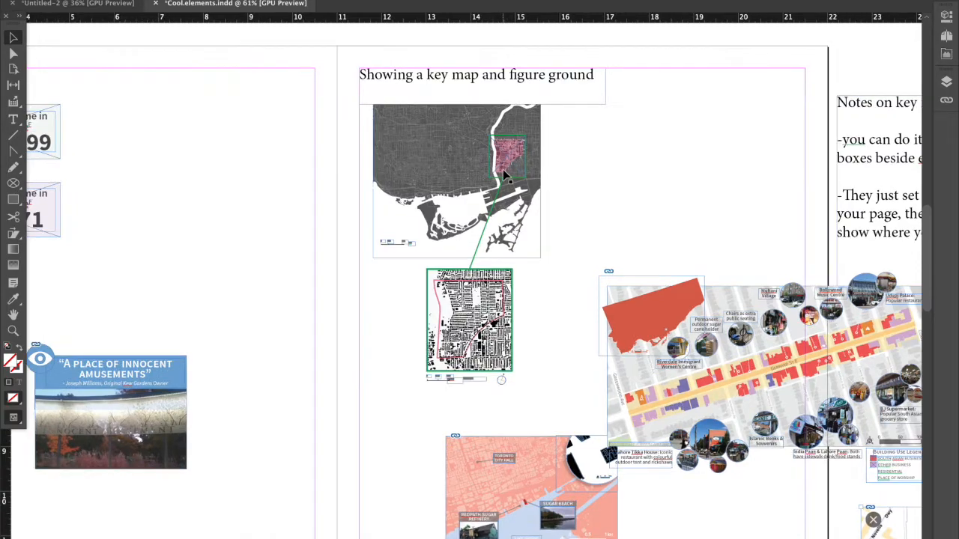
Draw a rectangular frame about 1.5 by 2.25 in beside the key map and place large_thumbnail.jpg from the Tutorial folder in it.
{"action": "left_click", "coordinate": [13, 202]}
{"action": "left_click_drag", "start_coordinate": [591, 118], "coordinate": [685, 258]}
{"action": "left_click", "coordinate": [118, 522]}
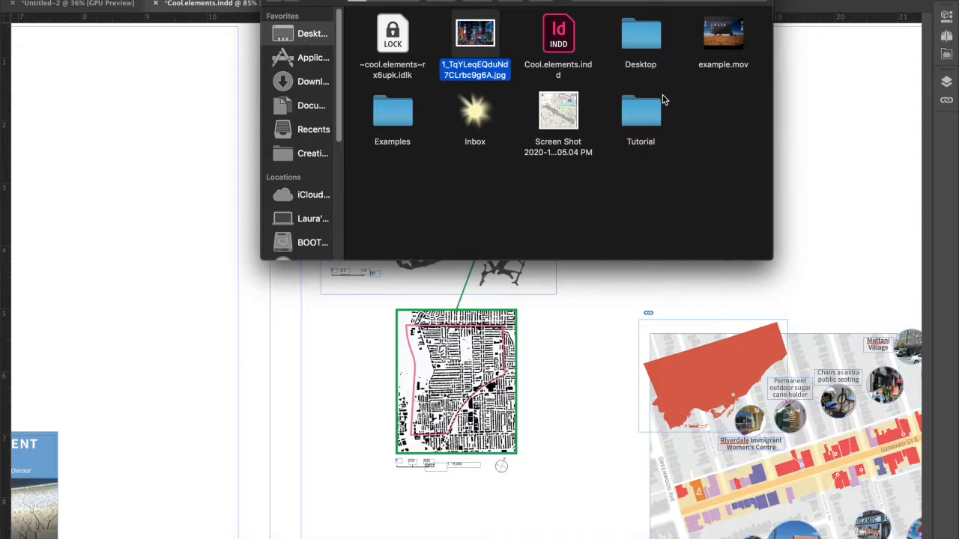
{"action": "double_click", "coordinate": [628, 109]}
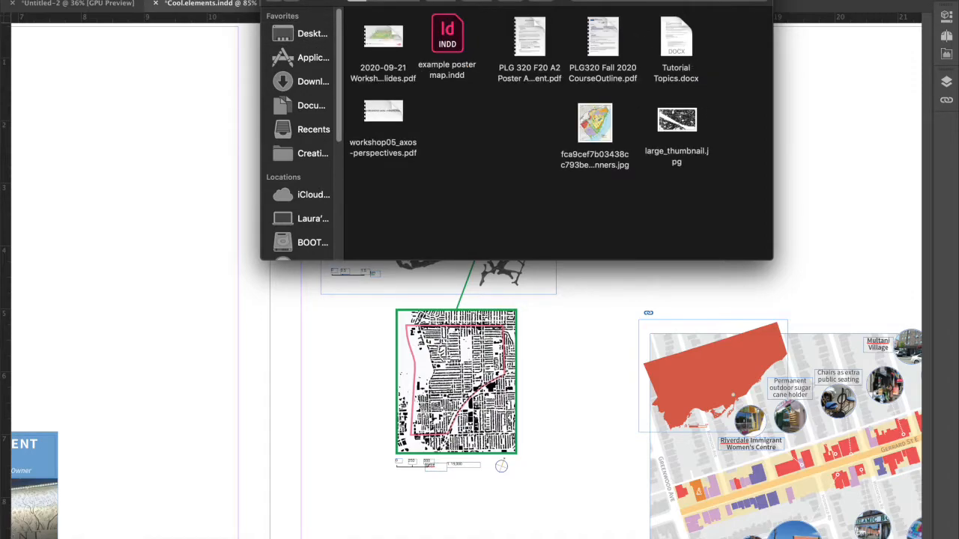
{"action": "left_click_drag", "start_coordinate": [695, 0], "coordinate": [351, 44]}
{"action": "left_click_drag", "start_coordinate": [332, 179], "coordinate": [635, 185]}
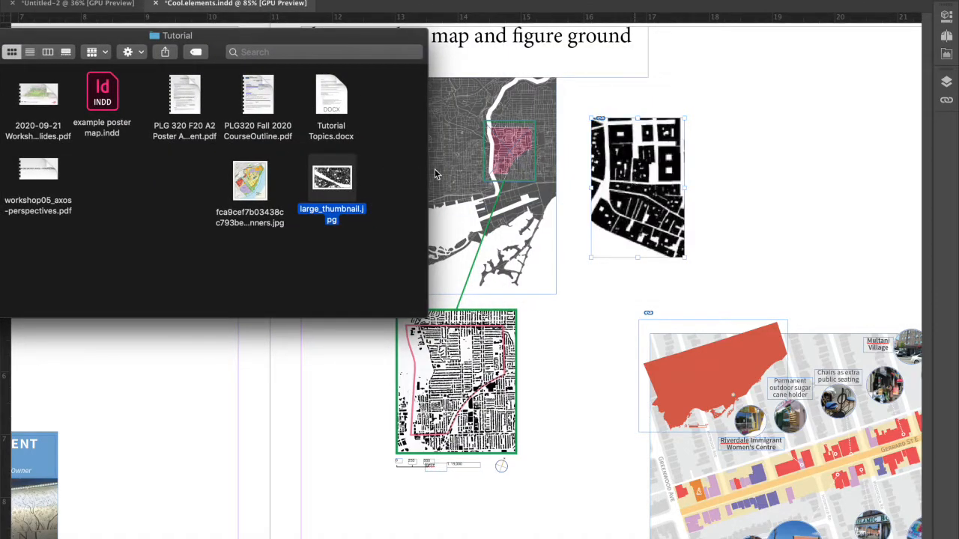
{"action": "left_click_drag", "start_coordinate": [83, 35], "coordinate": [262, 35]}
{"action": "left_click", "coordinate": [102, 36]}
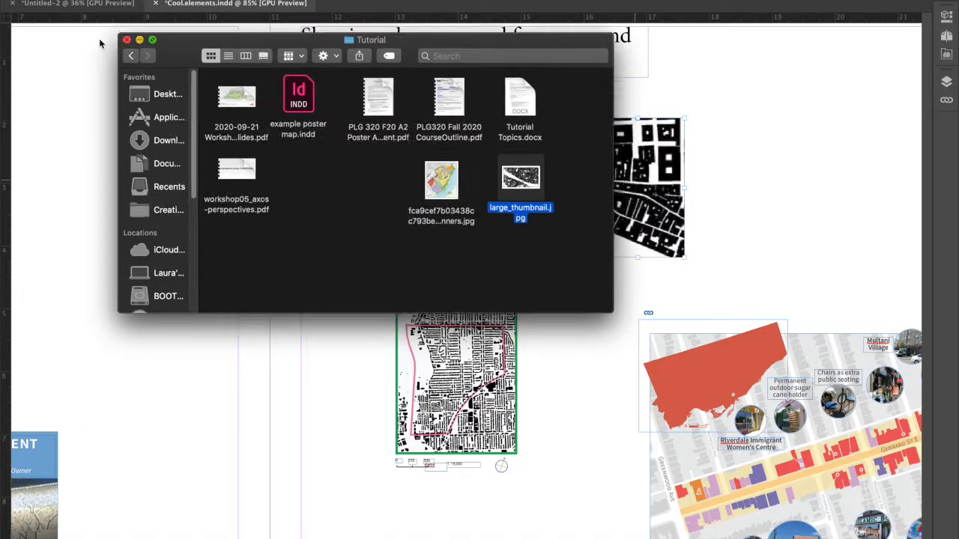
{"action": "left_click", "coordinate": [661, 259]}
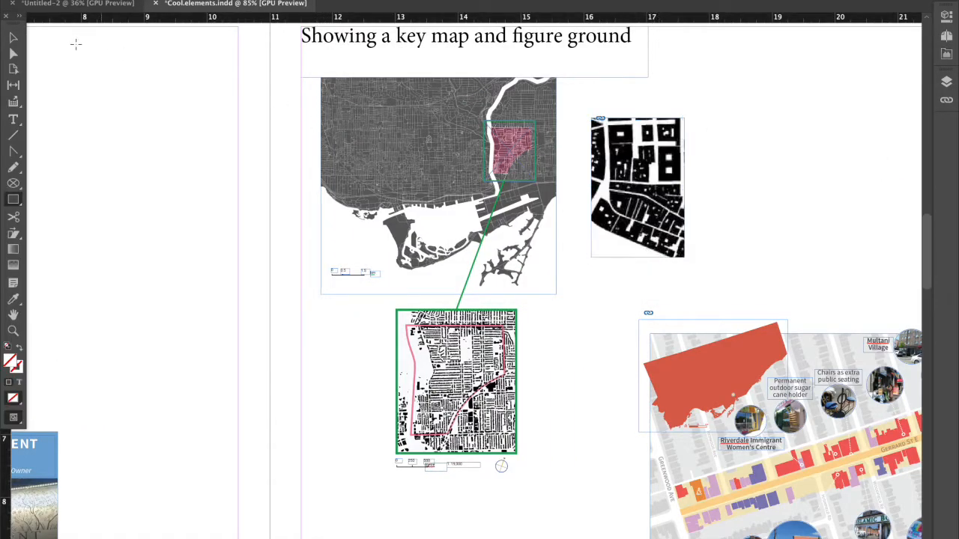
Give the newly placed figure ground frame a 2 pt stroke.
{"action": "left_click", "coordinate": [13, 37]}
{"action": "left_click", "coordinate": [946, 15]}
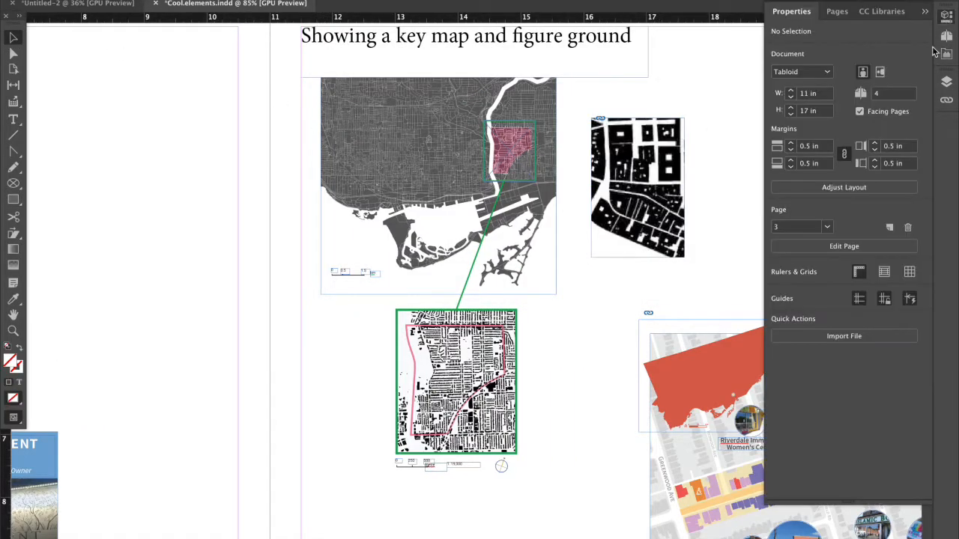
{"action": "left_click", "coordinate": [631, 187]}
{"action": "left_click", "coordinate": [725, 209]}
{"action": "left_click", "coordinate": [674, 240]}
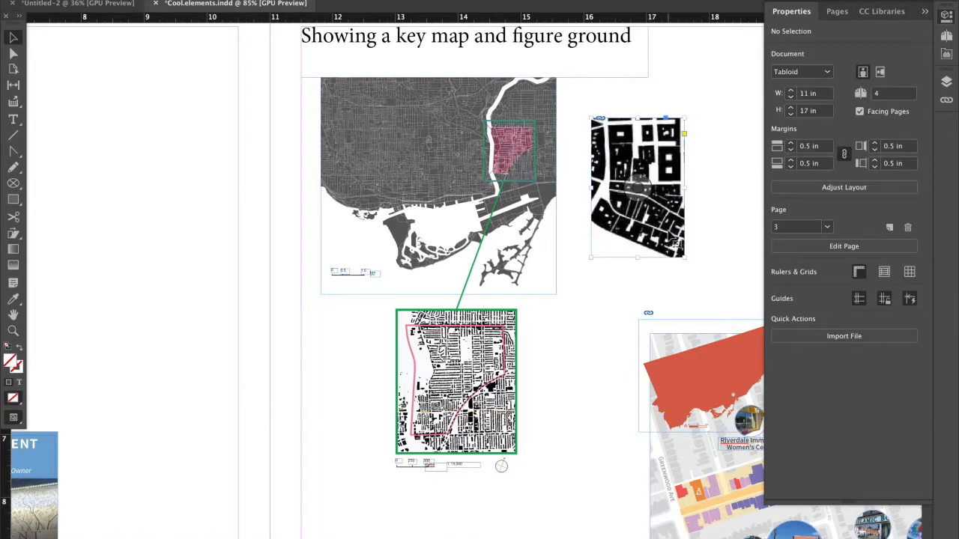
{"action": "left_click", "coordinate": [835, 157]}
{"action": "left_click", "coordinate": [835, 157]}
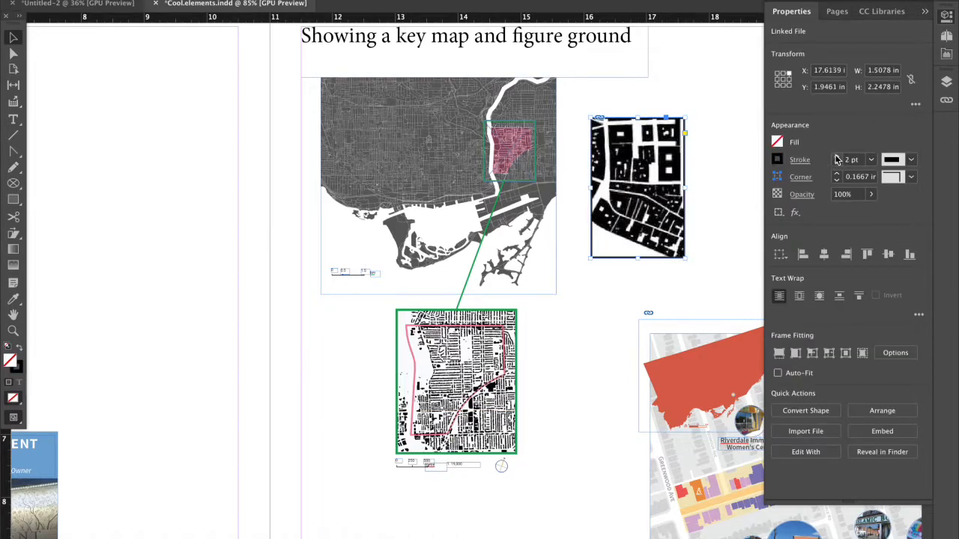
Colour the figure ground frame's stroke with the cyan C=100 M=0 Y=0 swatch.
{"action": "left_click", "coordinate": [776, 159]}
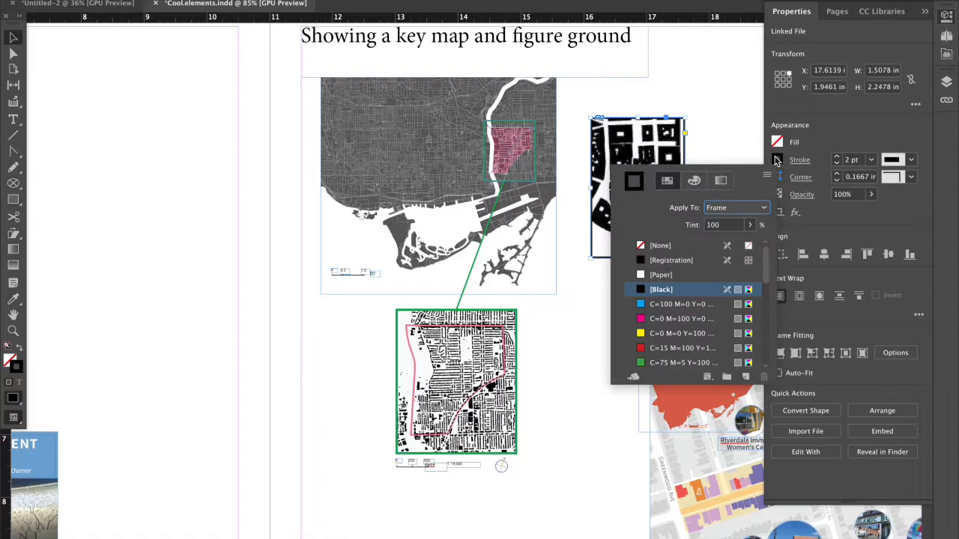
{"action": "left_click", "coordinate": [670, 305]}
{"action": "left_click", "coordinate": [925, 12]}
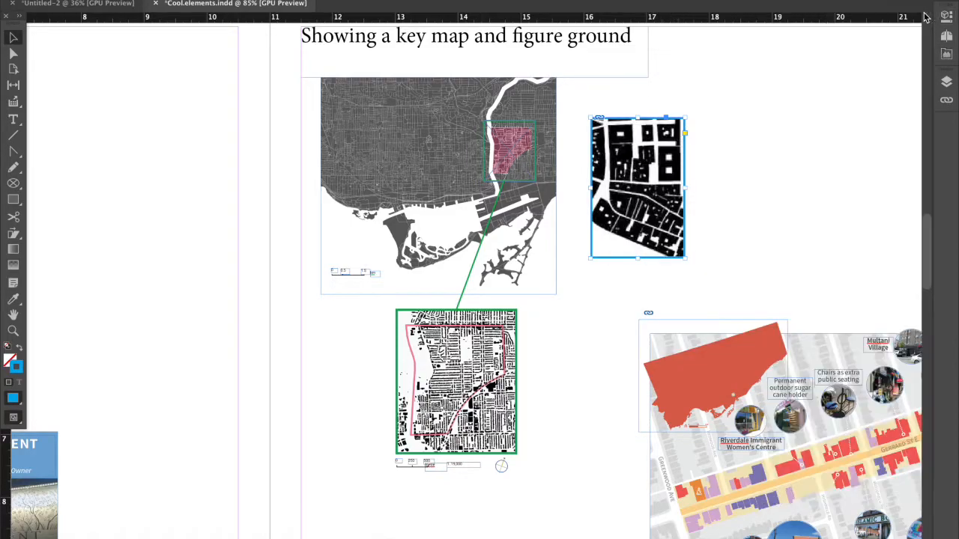
{"action": "left_click", "coordinate": [756, 129]}
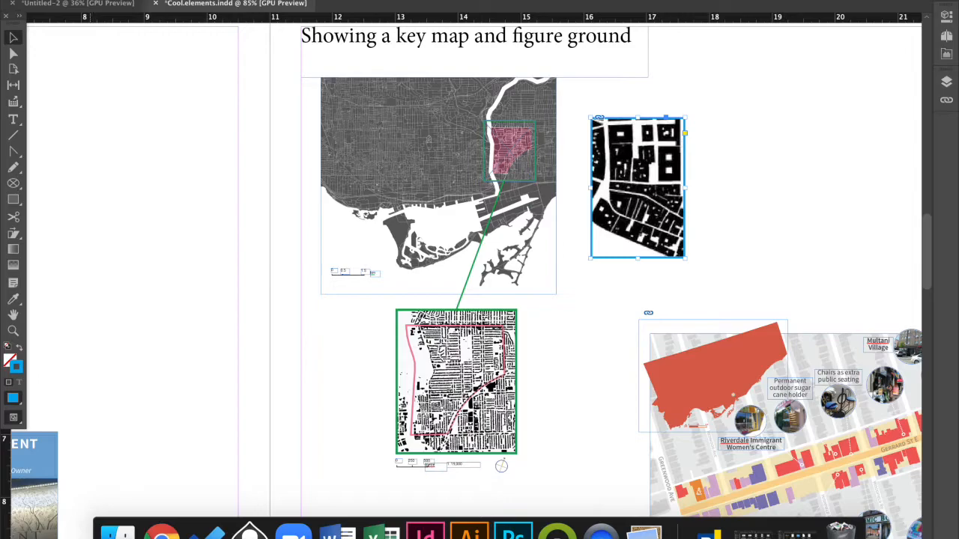
Place the coloured land-use map image from the Tutorial folder beside the outlined figure ground.
{"action": "left_click", "coordinate": [122, 524]}
{"action": "left_click_drag", "start_coordinate": [322, 289], "coordinate": [788, 171]}
{"action": "left_click_drag", "start_coordinate": [701, 86], "coordinate": [869, 282]}
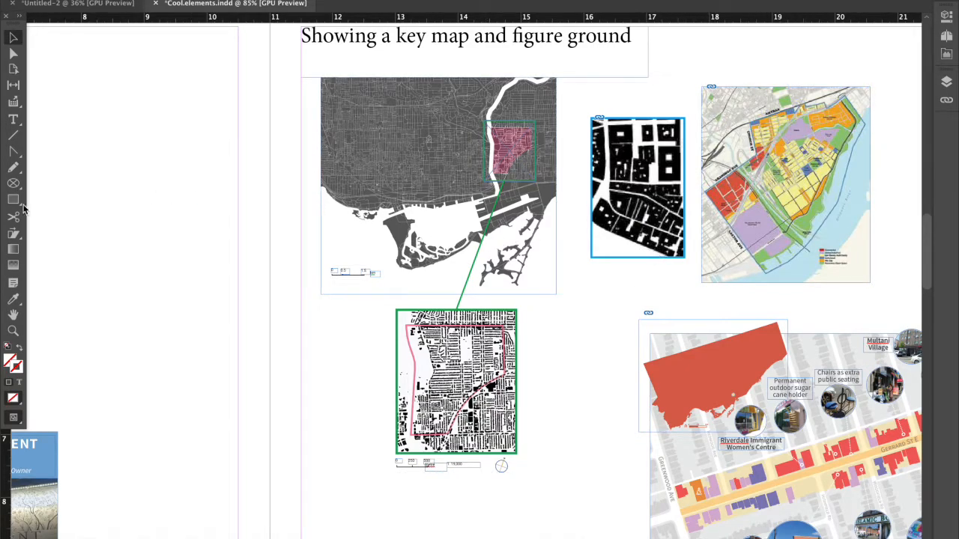
Duplicate the outlined figure ground frame onto the coloured map and delete the image inside the copy.
{"action": "left_click", "coordinate": [14, 200]}
{"action": "left_click", "coordinate": [13, 35]}
{"action": "left_click", "coordinate": [671, 241]}
{"action": "left_click_drag", "start_coordinate": [672, 241], "coordinate": [818, 209]}
{"action": "left_click", "coordinate": [791, 180]}
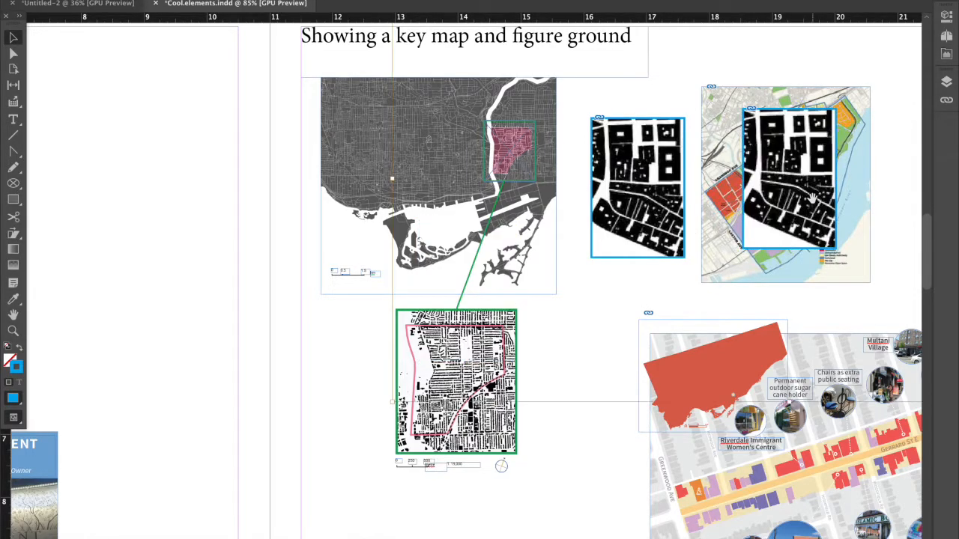
{"action": "key", "text": "Delete"}
Shrink the empty blue frame to a small locator box and position it between the map's red and yellow areas.
{"action": "left_click_drag", "start_coordinate": [840, 101], "coordinate": [780, 172]}
{"action": "scroll", "coordinate": [782, 187], "scroll_direction": "up", "scroll_amount": 4}
{"action": "left_click_drag", "start_coordinate": [759, 210], "coordinate": [749, 213]}
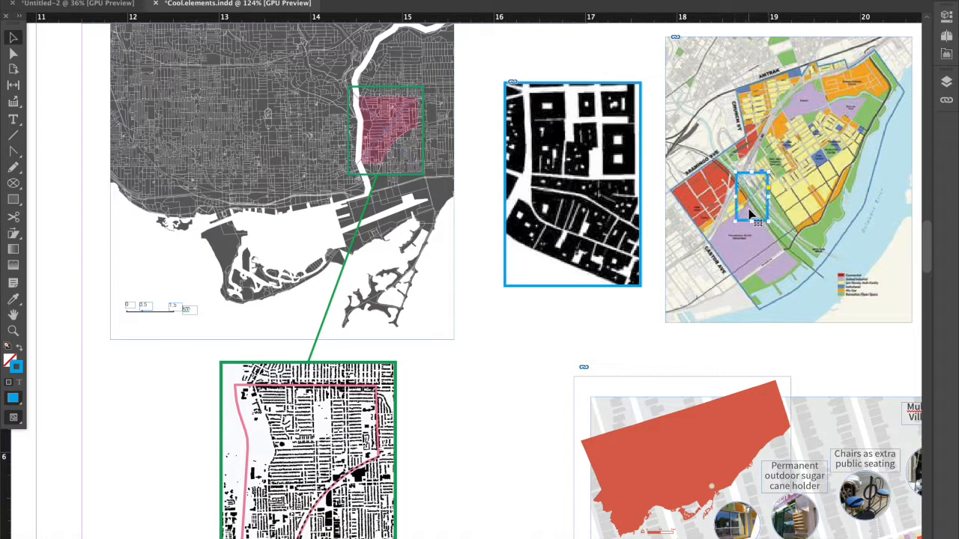
Draw a line from the figure ground's edge to the locator box and match its stroke to the blue outline with the Eyedropper.
{"action": "left_click", "coordinate": [15, 136]}
{"action": "left_click_drag", "start_coordinate": [642, 199], "coordinate": [738, 201]}
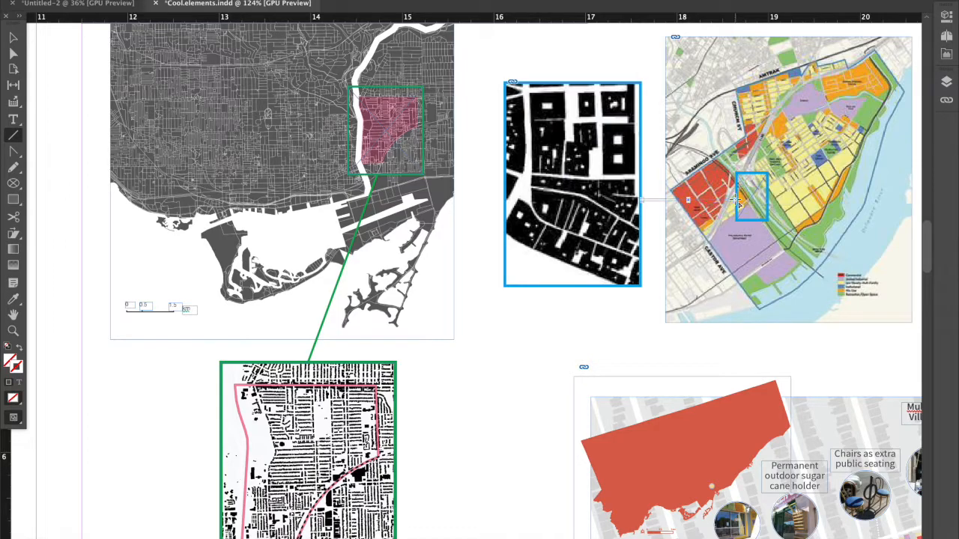
{"action": "left_click", "coordinate": [13, 300]}
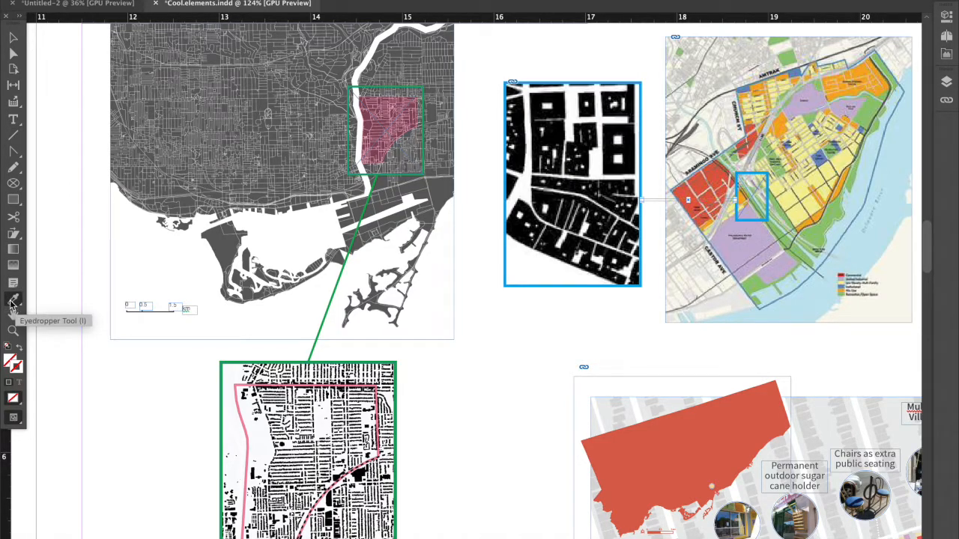
{"action": "left_click", "coordinate": [739, 201]}
{"action": "left_click", "coordinate": [730, 204]}
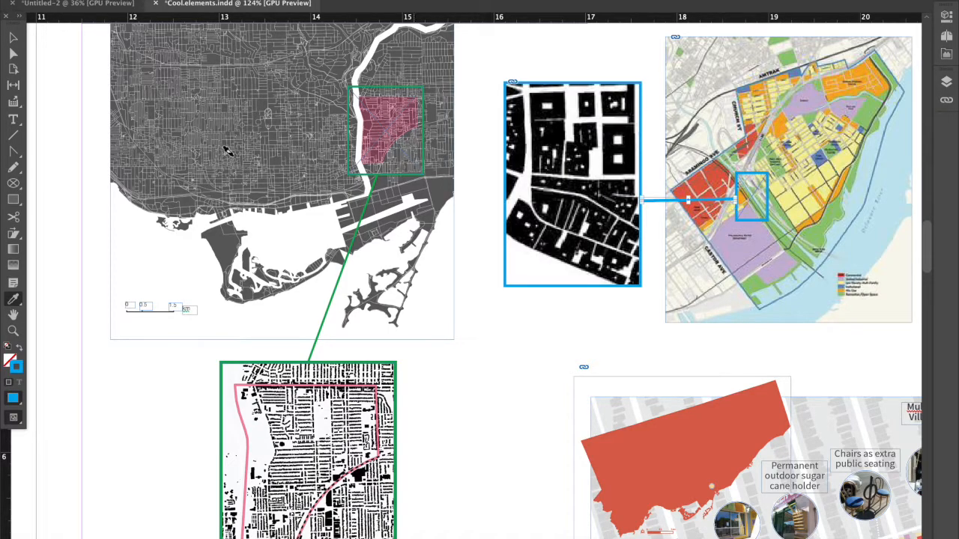
{"action": "left_click", "coordinate": [12, 36]}
{"action": "left_click", "coordinate": [445, 426]}
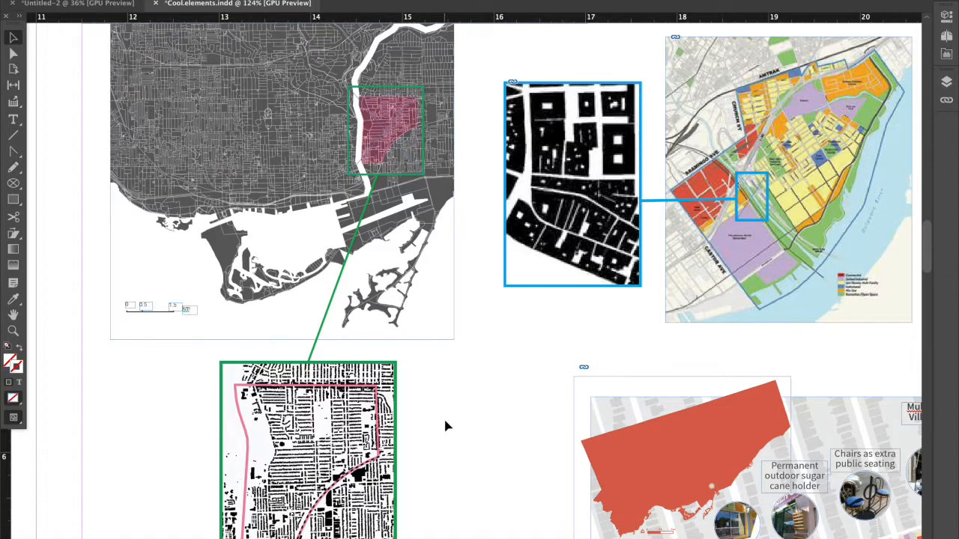
Review the linked figure ground and coloured map, and examine the Gerrard Street map with its red key map overlay.
{"action": "scroll", "coordinate": [445, 427], "scroll_direction": "down", "scroll_amount": 3}
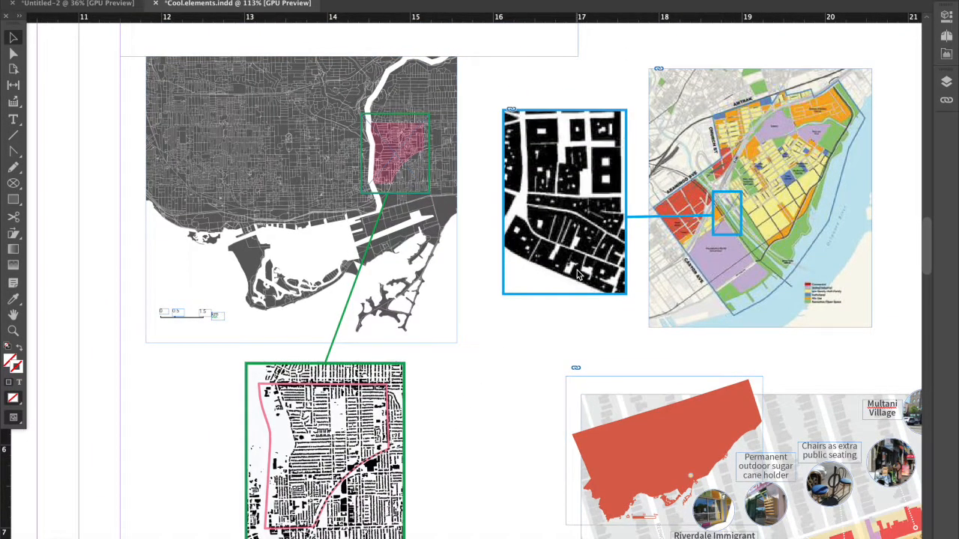
{"action": "scroll", "coordinate": [577, 276], "scroll_direction": "down", "scroll_amount": 3}
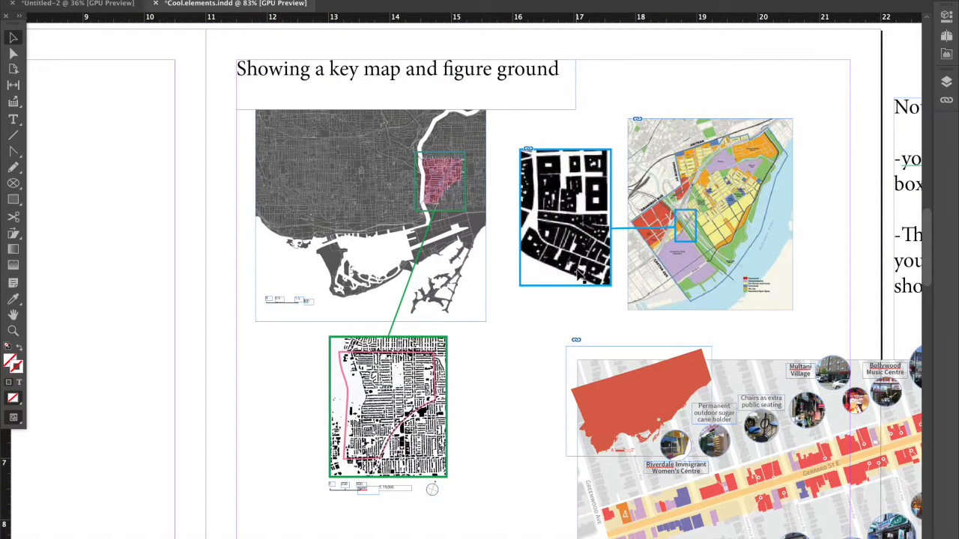
{"action": "scroll", "coordinate": [577, 276], "scroll_direction": "down", "scroll_amount": 5}
{"action": "scroll", "coordinate": [577, 276], "scroll_direction": "right", "scroll_amount": 6}
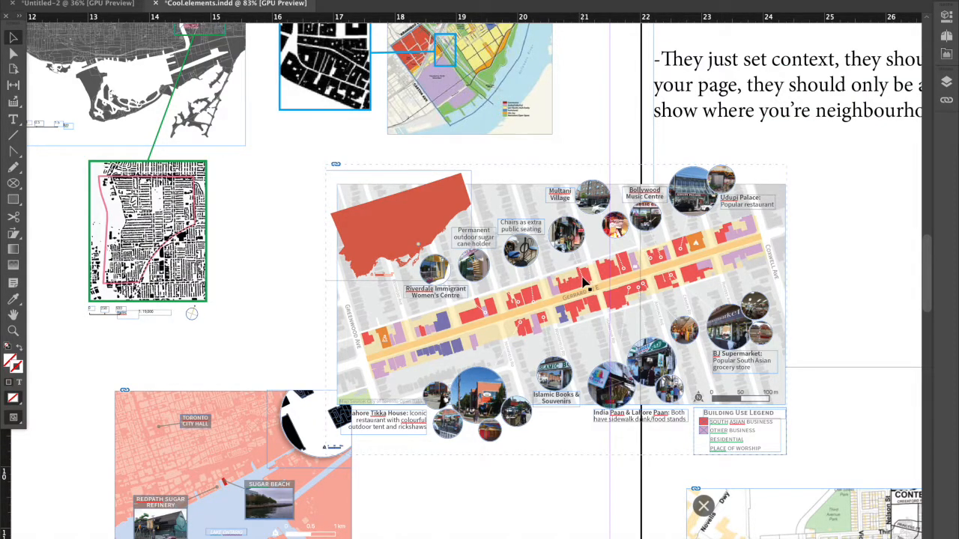
{"action": "scroll", "coordinate": [585, 281], "scroll_direction": "down", "scroll_amount": 2}
{"action": "scroll", "coordinate": [584, 281], "scroll_direction": "left", "scroll_amount": 3}
{"action": "scroll", "coordinate": [584, 283], "scroll_direction": "down", "scroll_amount": 1}
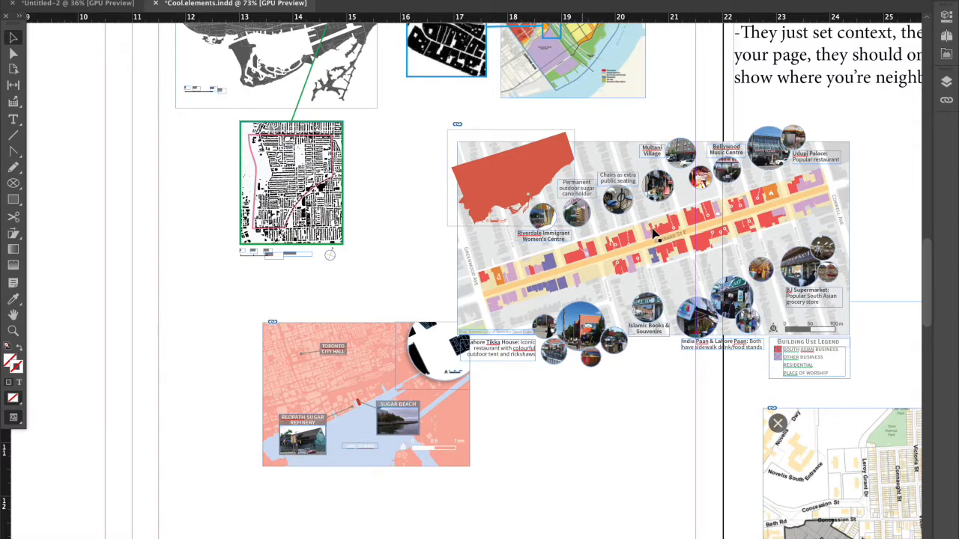
{"action": "scroll", "coordinate": [653, 234], "scroll_direction": "down", "scroll_amount": 1}
{"action": "scroll", "coordinate": [610, 211], "scroll_direction": "down", "scroll_amount": 1}
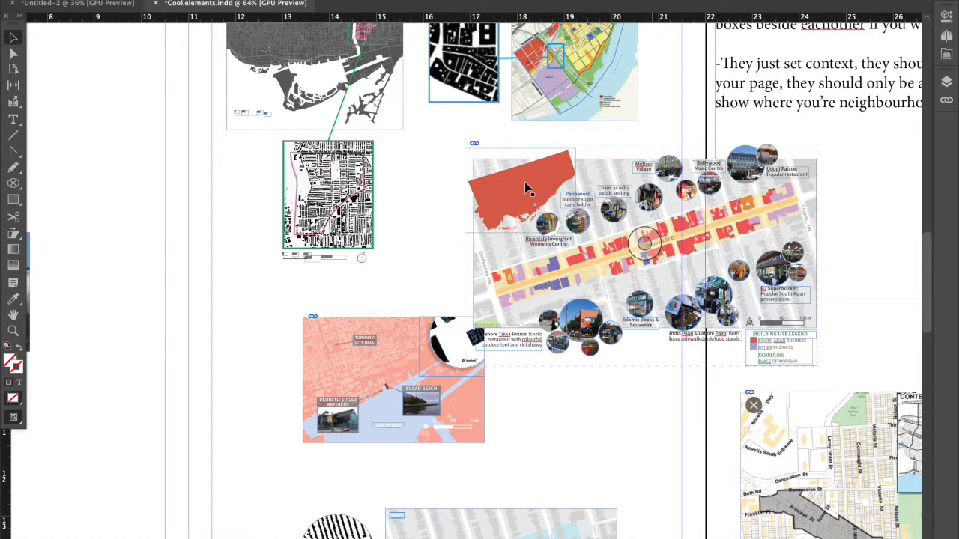
{"action": "scroll", "coordinate": [524, 182], "scroll_direction": "up", "scroll_amount": 2}
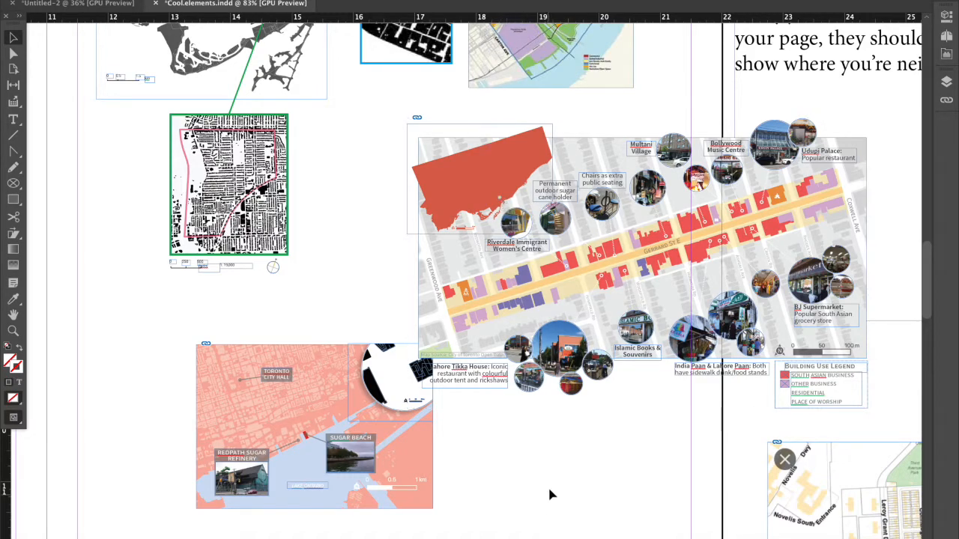
Move the pink Sugar Beach map down and away from the Gerrard Street map so its circular figure ground inset is unobstructed.
{"action": "scroll", "coordinate": [424, 457], "scroll_direction": "down", "scroll_amount": 1}
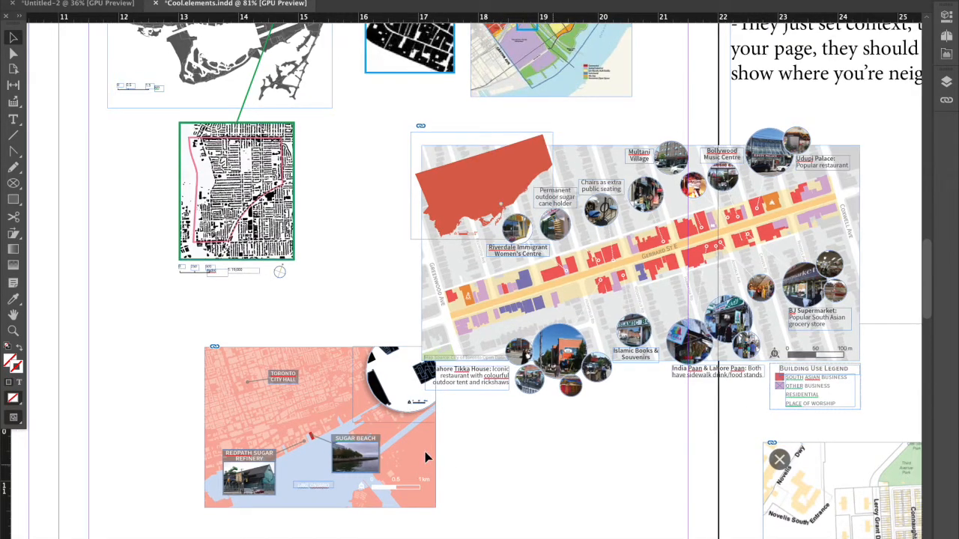
{"action": "scroll", "coordinate": [424, 451], "scroll_direction": "down", "scroll_amount": 2}
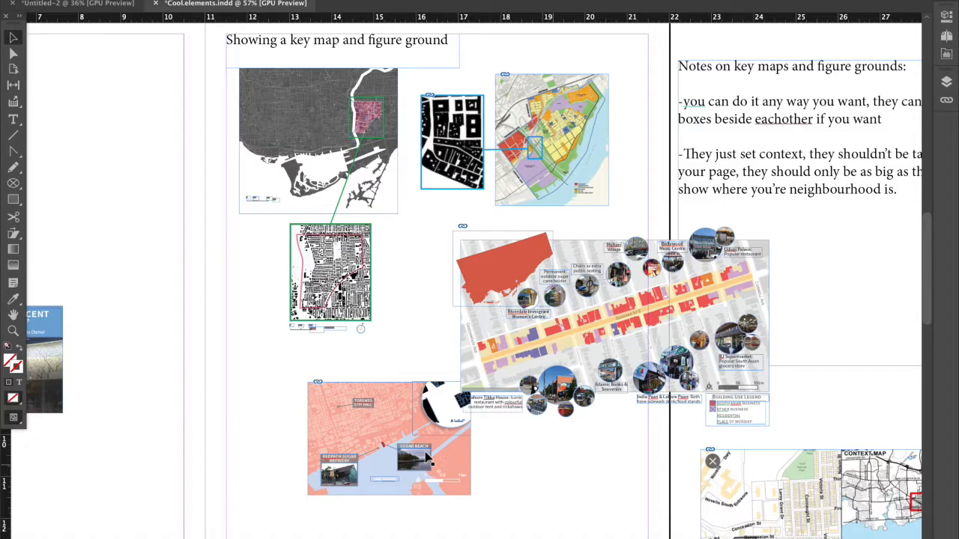
{"action": "scroll", "coordinate": [487, 306], "scroll_direction": "down", "scroll_amount": 3}
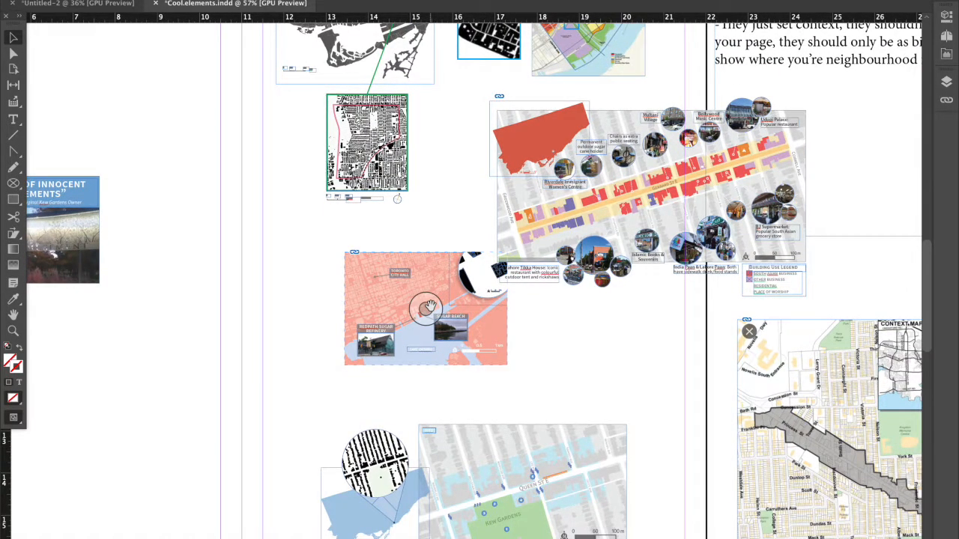
{"action": "scroll", "coordinate": [426, 307], "scroll_direction": "up", "scroll_amount": 2}
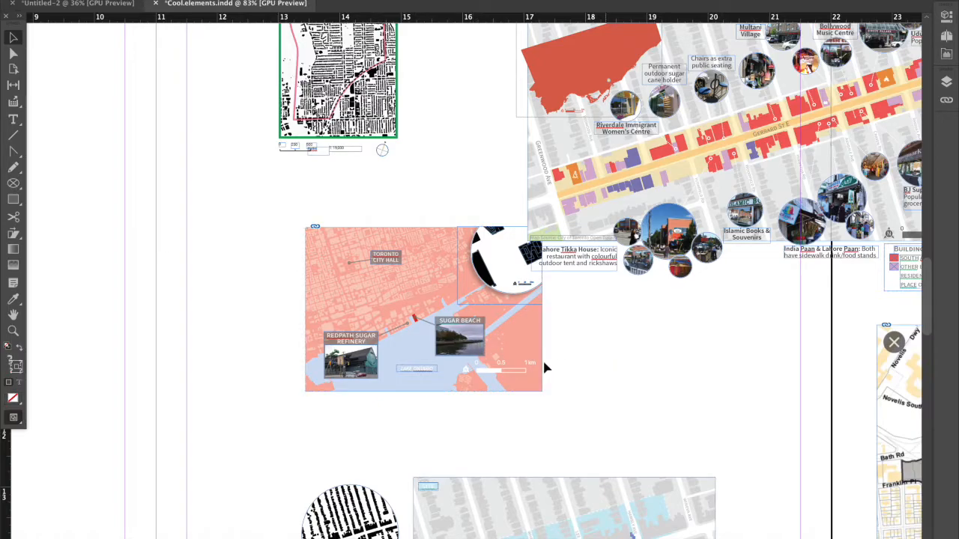
{"action": "left_click_drag", "start_coordinate": [493, 414], "coordinate": [493, 419]}
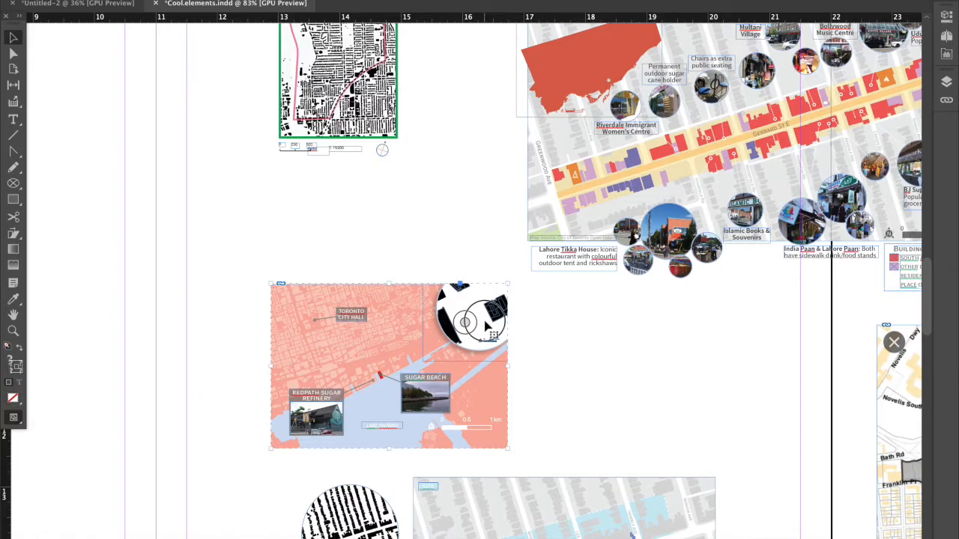
{"action": "left_click", "coordinate": [486, 319]}
{"action": "left_click", "coordinate": [593, 335]}
{"action": "left_click", "coordinate": [490, 331]}
{"action": "left_click", "coordinate": [561, 334]}
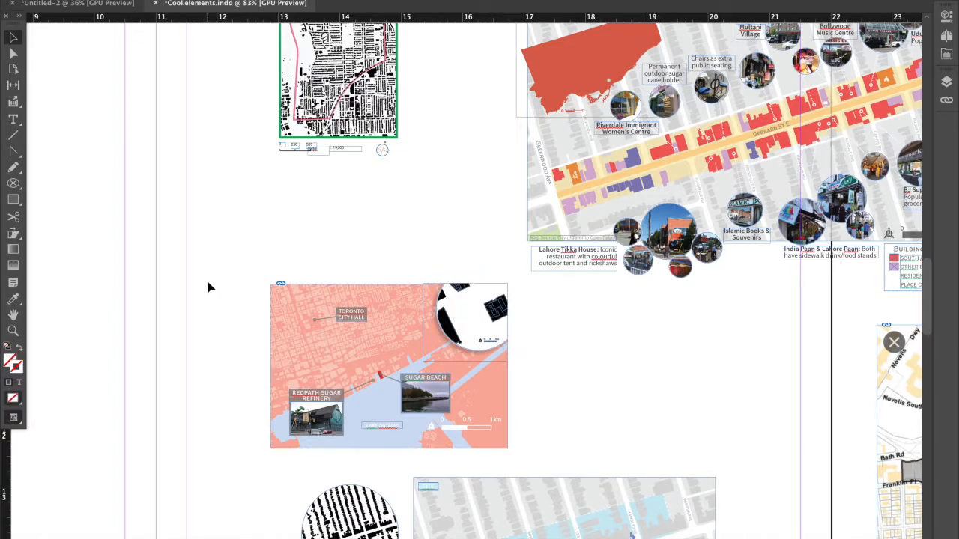
Draw a circular image frame in the empty space beside the Sugar Beach map.
{"action": "left_click", "coordinate": [13, 183]}
{"action": "left_click_drag", "start_coordinate": [555, 335], "coordinate": [638, 416]}
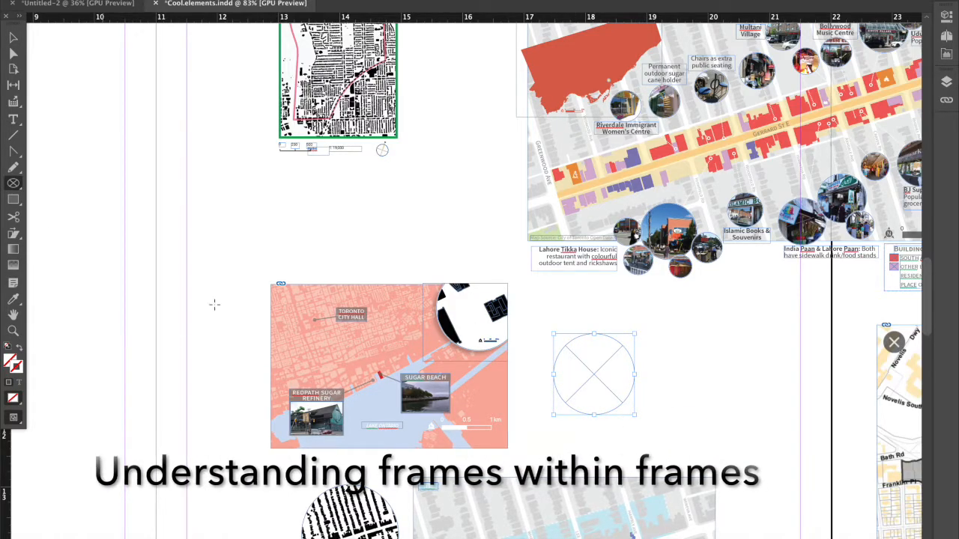
Fill the circular frame with the cyan swatch C=100 M=0 Y=0.
{"action": "left_click", "coordinate": [946, 17]}
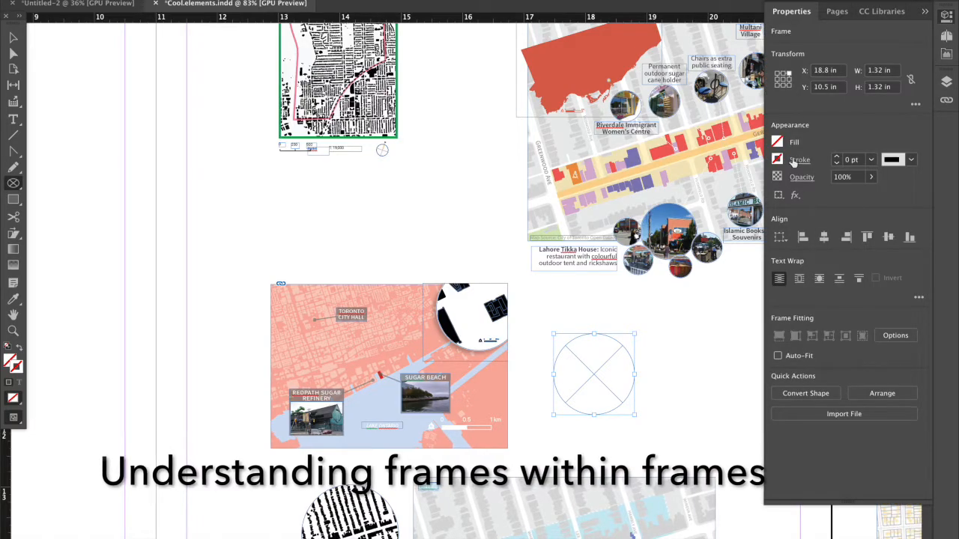
{"action": "left_click", "coordinate": [778, 142]}
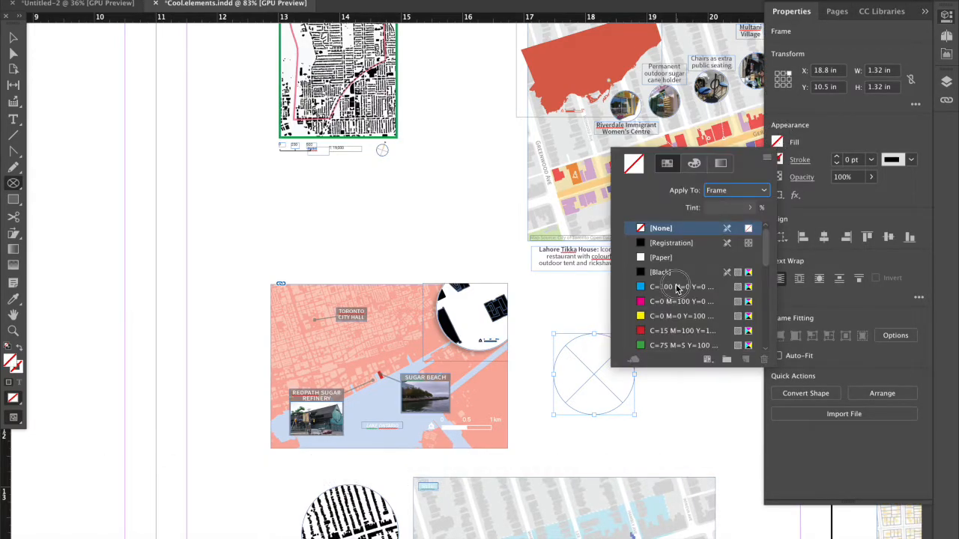
{"action": "left_click", "coordinate": [678, 287]}
{"action": "left_click", "coordinate": [926, 14]}
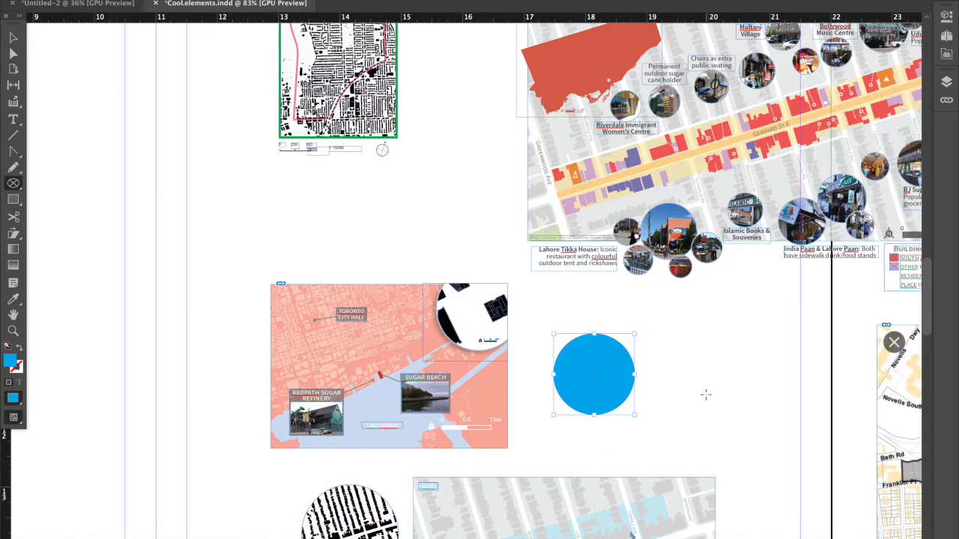
Draw a rectangle about 3.75 in by 2.54 in around the blue circle and paste the circle into it.
{"action": "left_click", "coordinate": [13, 199]}
{"action": "mouse_move", "coordinate": [543, 283]}
{"action": "left_mouse_down"}
{"action": "mouse_move", "coordinate": [691, 347]}
{"action": "mouse_move", "coordinate": [773, 440]}
{"action": "left_mouse_up"}
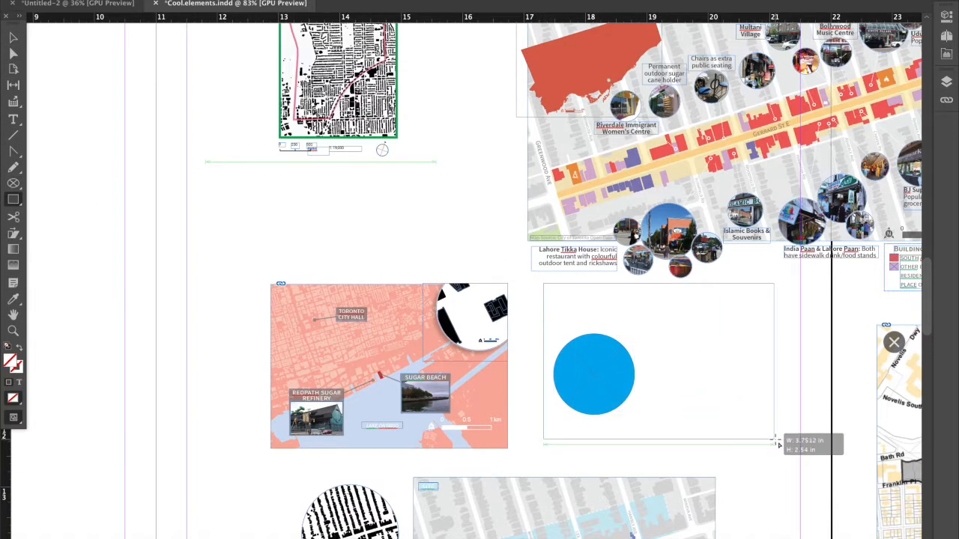
{"action": "left_click", "coordinate": [13, 38]}
{"action": "left_click", "coordinate": [592, 369]}
{"action": "key", "text": "super+x"}
{"action": "left_click", "coordinate": [544, 327]}
{"action": "right_click", "coordinate": [546, 330]}
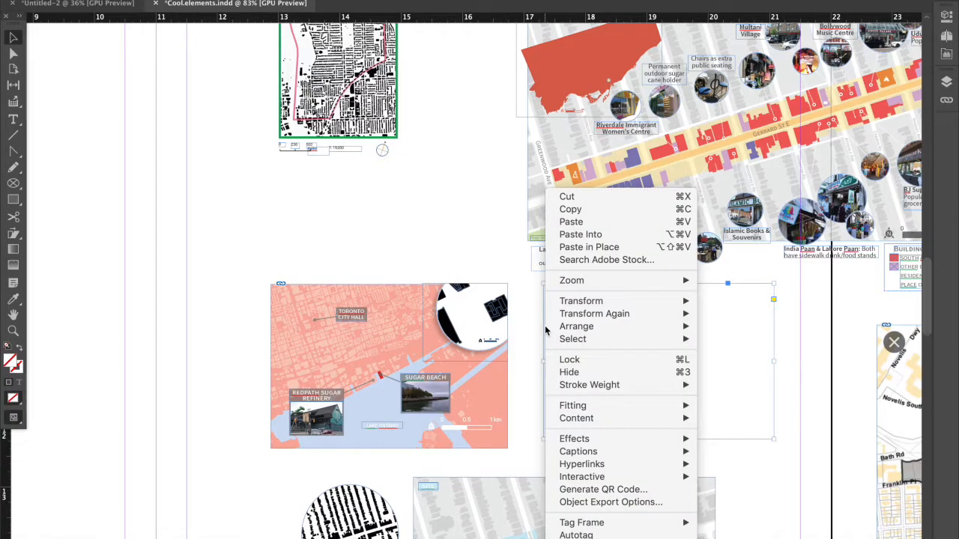
{"action": "left_click", "coordinate": [581, 234]}
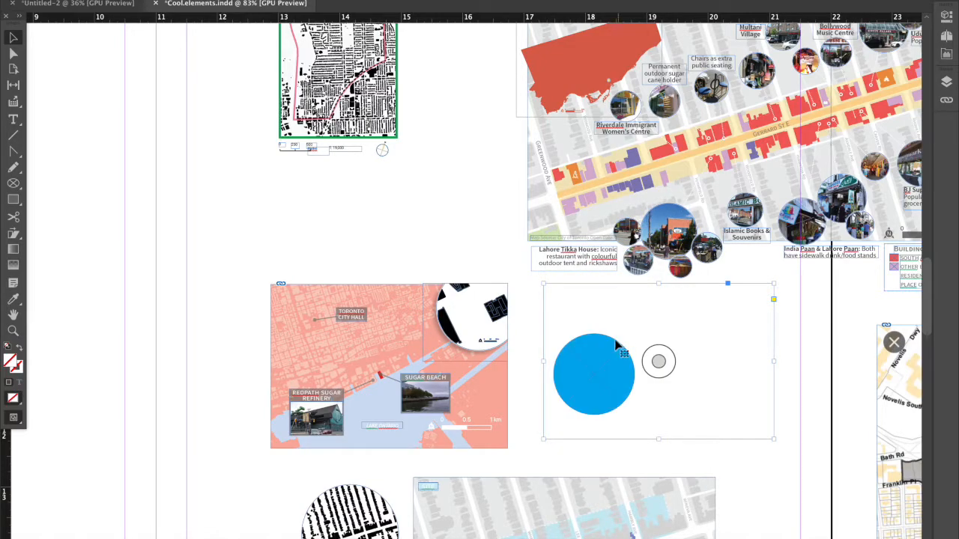
Move the nested blue circle to the rectangle's upper-right corner so the frame crops it, and shift the rectangle slightly down.
{"action": "double_click", "coordinate": [609, 364]}
{"action": "left_click_drag", "start_coordinate": [631, 370], "coordinate": [739, 338]}
{"action": "double_click", "coordinate": [755, 345]}
{"action": "left_click", "coordinate": [798, 408]}
{"action": "left_click", "coordinate": [746, 362]}
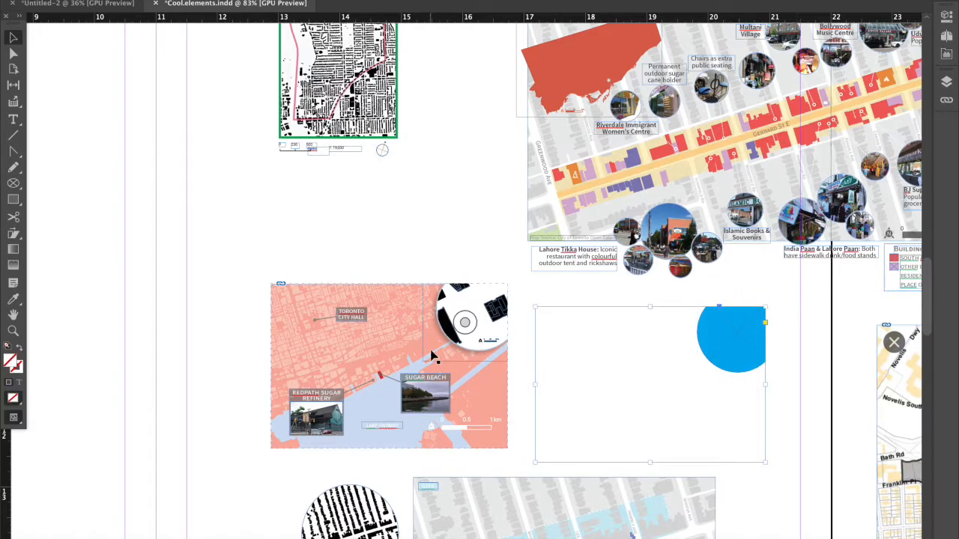
Try to place the coloured land-use map image directly into the rectangle that holds the blue circle.
{"action": "key", "text": "m"}
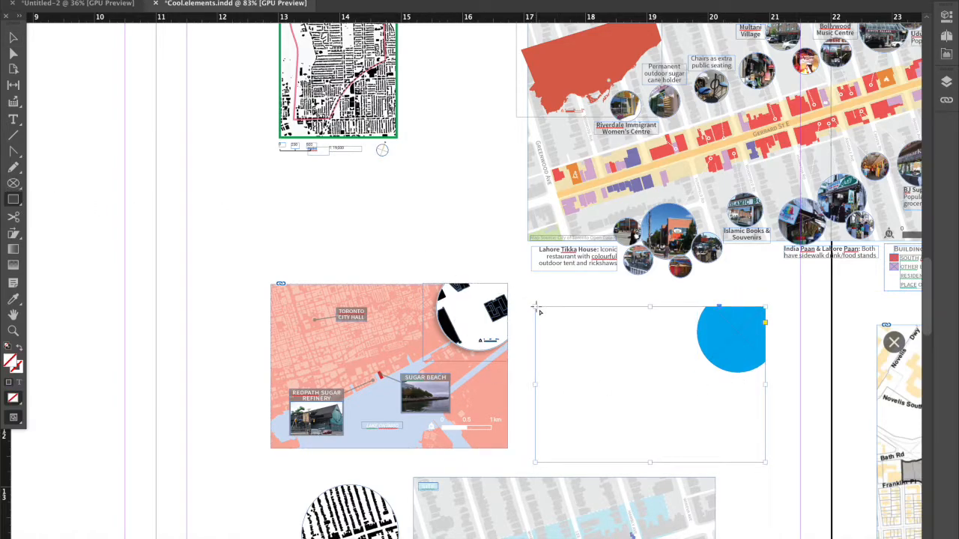
{"action": "left_click", "coordinate": [142, 523]}
{"action": "left_click", "coordinate": [192, 271]}
{"action": "left_click", "coordinate": [605, 295]}
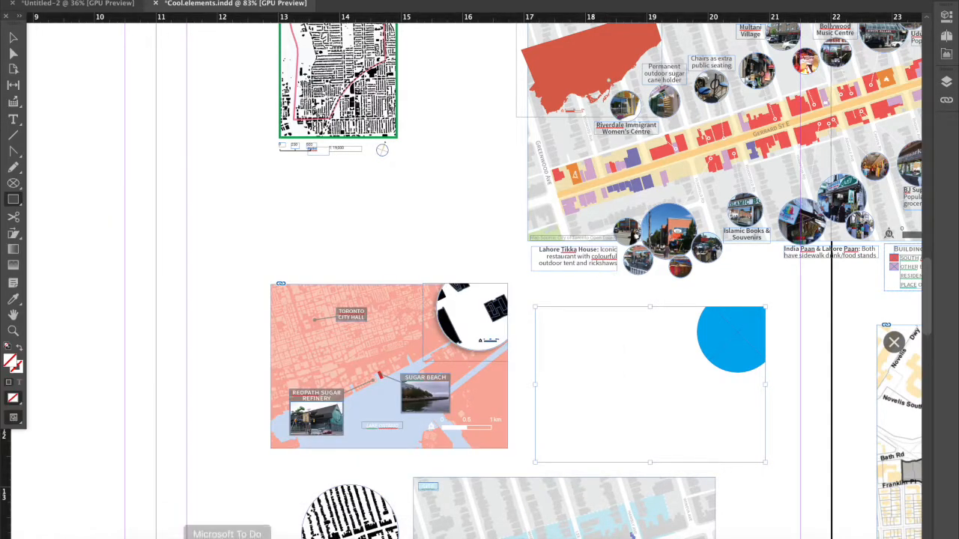
{"action": "left_click", "coordinate": [142, 523]}
{"action": "left_click_drag", "start_coordinate": [289, 257], "coordinate": [614, 330]}
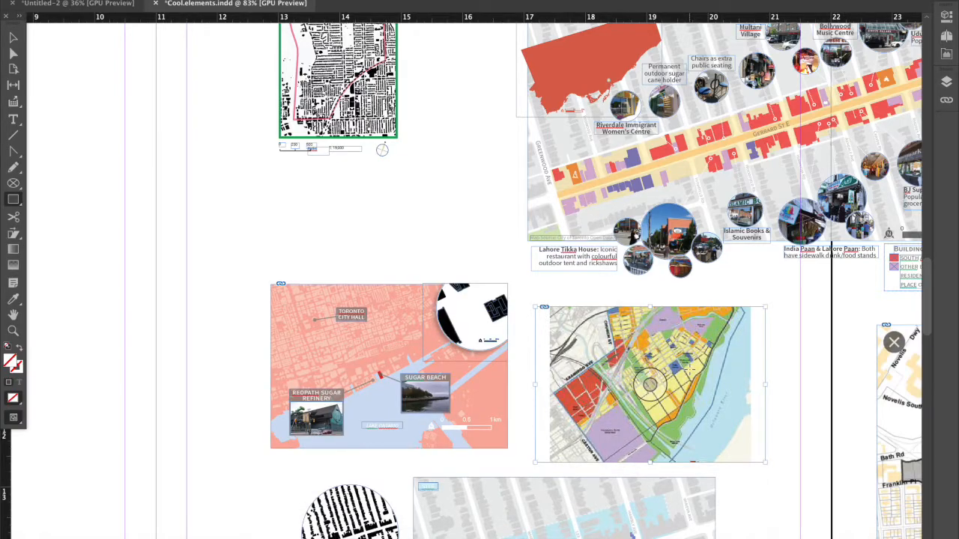
Place the coloured land-use map image over the rectangle at the same width and crop its lower edge to the rectangle's height.
{"action": "left_click", "coordinate": [141, 523]}
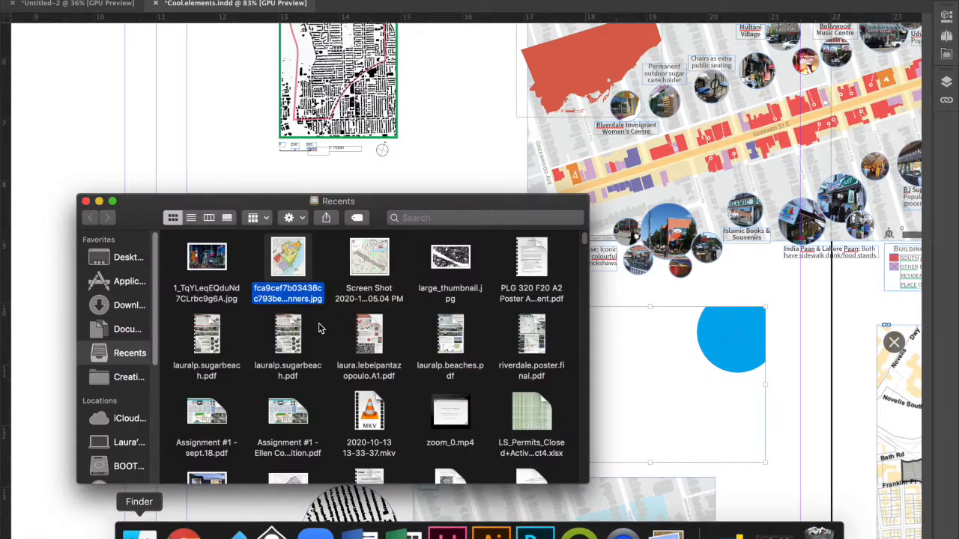
{"action": "left_click_drag", "start_coordinate": [287, 258], "coordinate": [539, 444]}
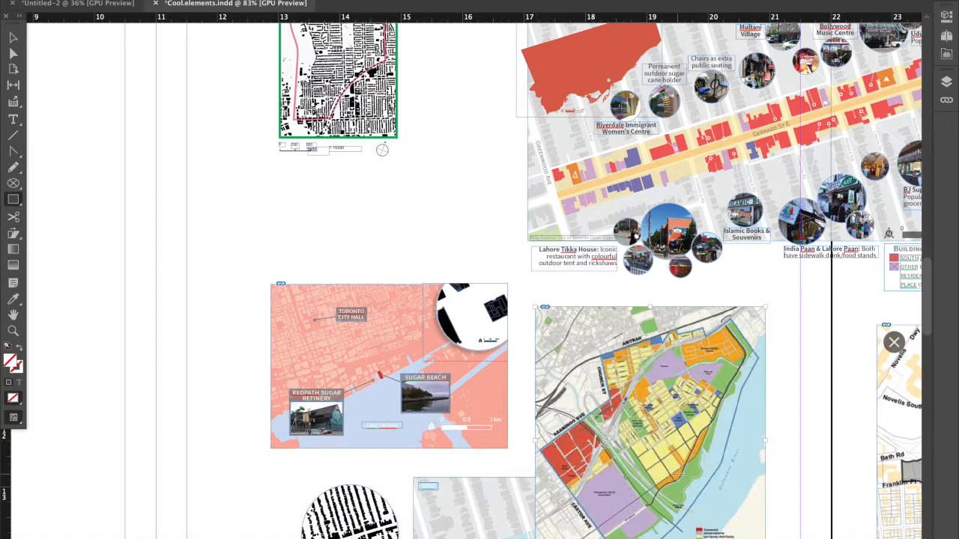
{"action": "scroll", "coordinate": [657, 325], "scroll_direction": "down", "scroll_amount": 5}
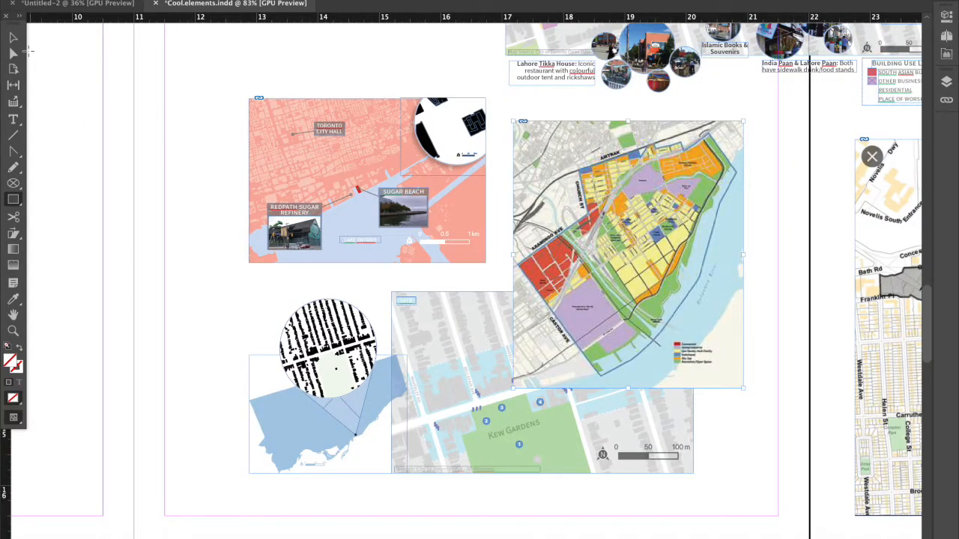
{"action": "left_click", "coordinate": [13, 37]}
{"action": "left_click_drag", "start_coordinate": [628, 388], "coordinate": [631, 276]}
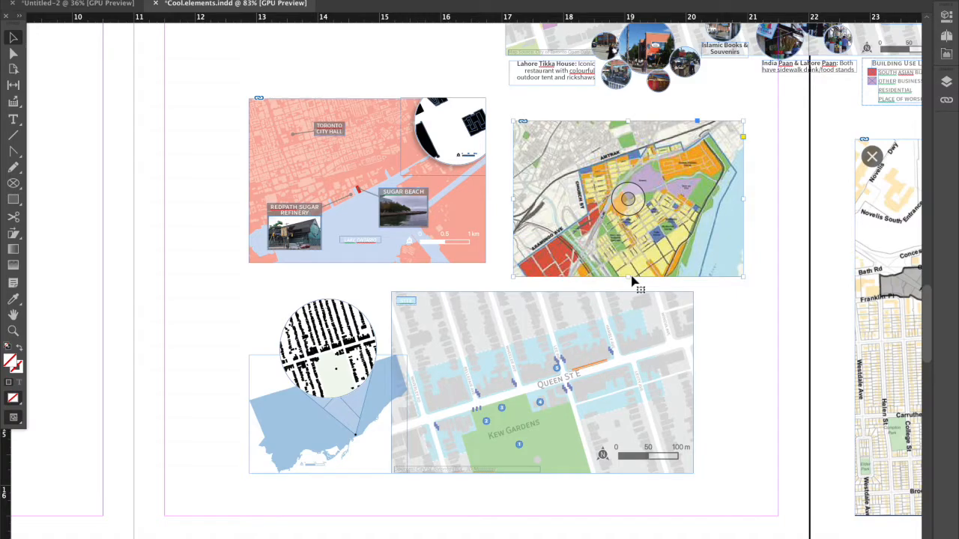
Send the land-use map to the back, behind the rectangle with the nested blue circle.
{"action": "right_click", "coordinate": [709, 235]}
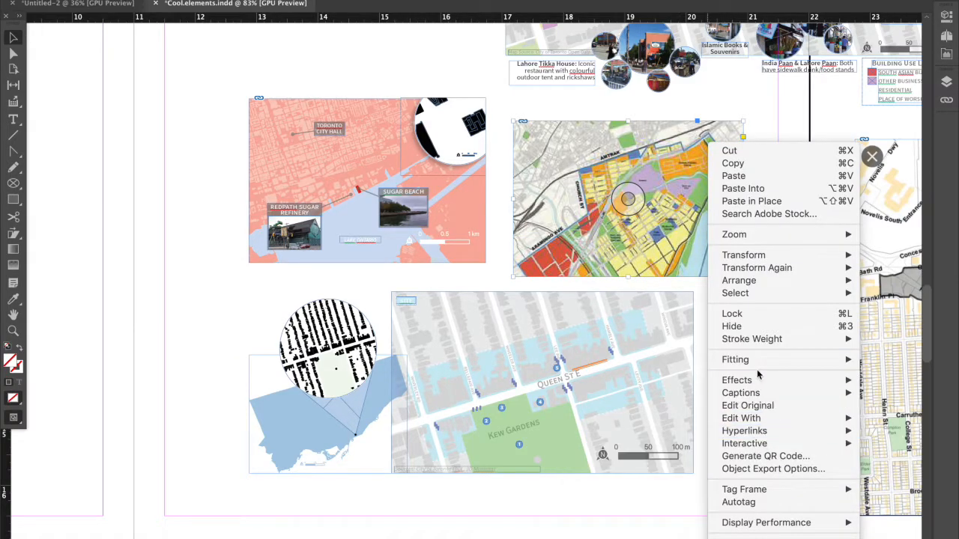
{"action": "mouse_move", "coordinate": [757, 283]}
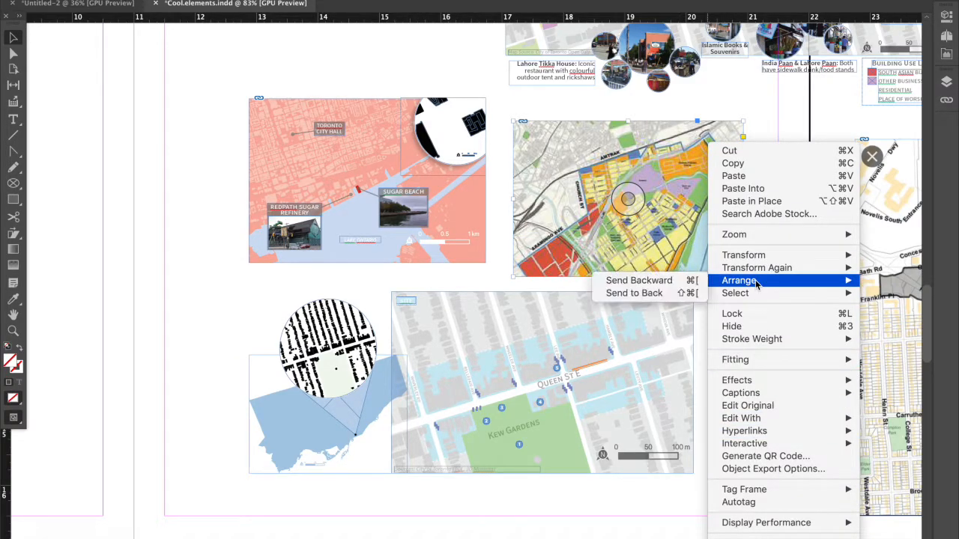
{"action": "left_click", "coordinate": [697, 293]}
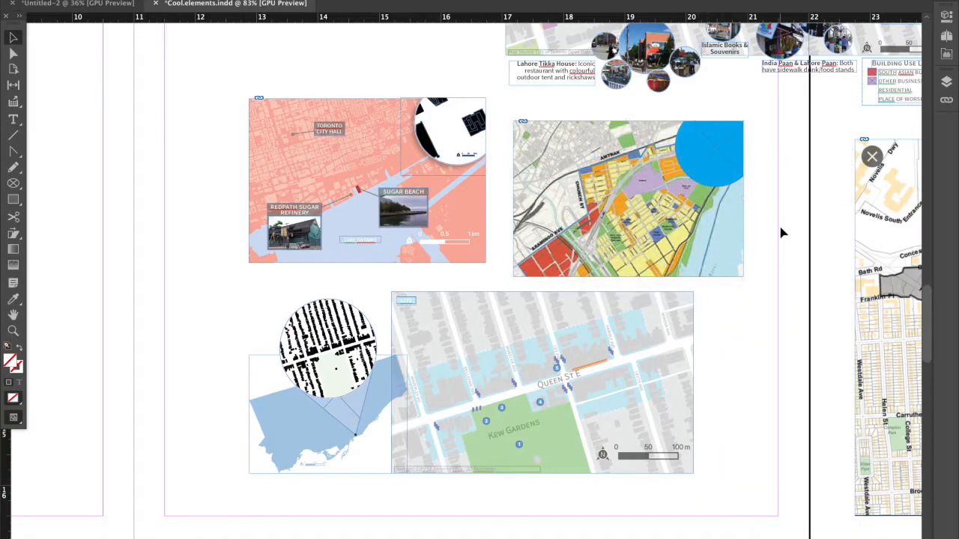
Place the figure ground image large_thumbnail.jpg from the Finder's recent files into the nested blue circle.
{"action": "scroll", "coordinate": [768, 234], "scroll_direction": "up", "scroll_amount": 3}
{"action": "scroll", "coordinate": [768, 234], "scroll_direction": "up", "scroll_amount": 1}
{"action": "left_click", "coordinate": [719, 303]}
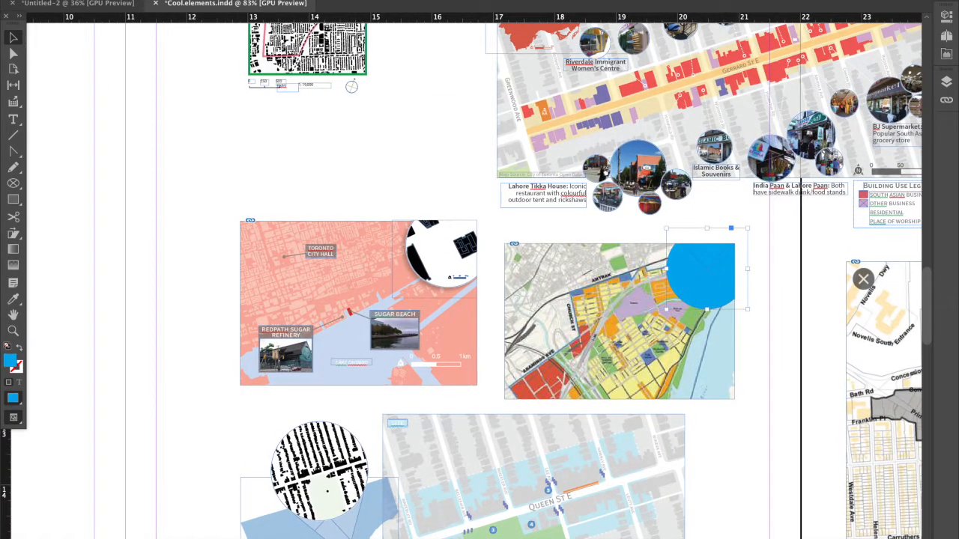
{"action": "left_click", "coordinate": [139, 532]}
{"action": "scroll", "coordinate": [322, 299], "scroll_direction": "down", "scroll_amount": 4}
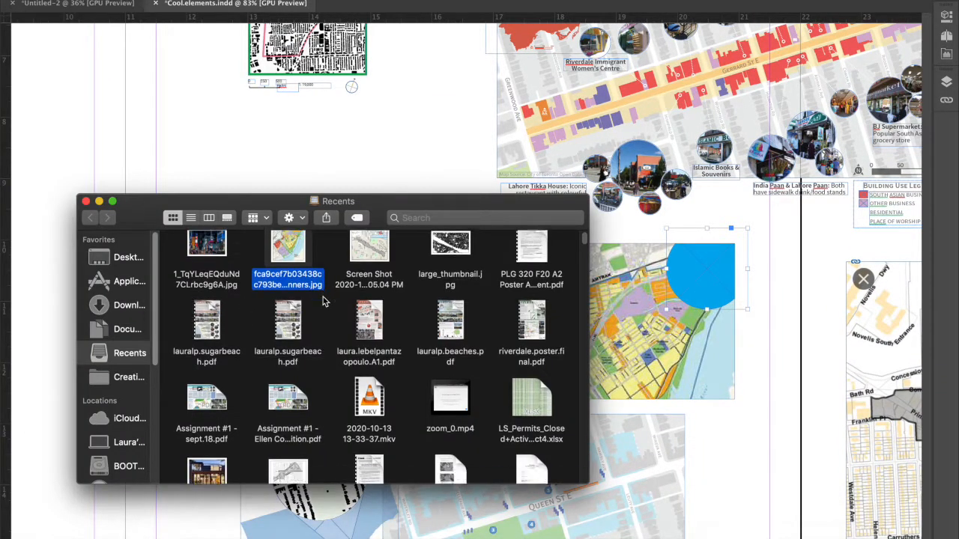
{"action": "scroll", "coordinate": [323, 300], "scroll_direction": "down", "scroll_amount": 3}
{"action": "scroll", "coordinate": [299, 296], "scroll_direction": "up", "scroll_amount": 6}
{"action": "left_click", "coordinate": [256, 291]}
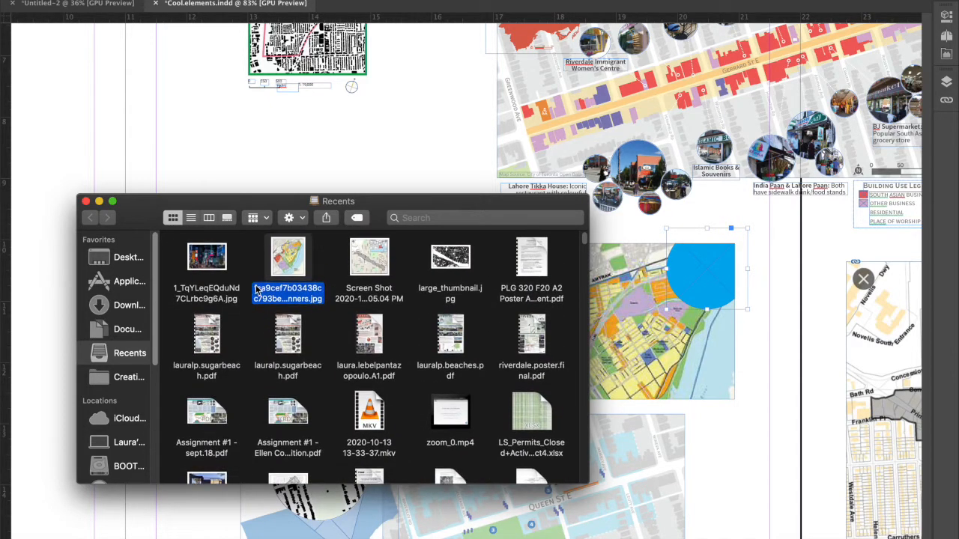
{"action": "mouse_move", "coordinate": [452, 256]}
{"action": "left_mouse_down"}
{"action": "mouse_move", "coordinate": [786, 255]}
{"action": "mouse_move", "coordinate": [727, 270]}
{"action": "mouse_move", "coordinate": [721, 282]}
{"action": "left_mouse_up"}
Scale down the figure ground image inside the circle so more of the street pattern fits, and deselect it.
{"action": "key", "text": "super+alt+comma"}
{"action": "key", "text": "super+alt+comma"}
{"action": "key", "text": "super+alt+comma"}
{"action": "key", "text": "super+alt+comma"}
{"action": "key", "text": "super+alt+comma"}
{"action": "key", "text": "super+alt+comma"}
{"action": "key", "text": "super+alt+comma"}
{"action": "key", "text": "super+alt+comma"}
{"action": "key", "text": "super+alt+comma"}
{"action": "key", "text": "super+alt+comma"}
{"action": "key", "text": "super+alt+comma"}
{"action": "key", "text": "super+alt+comma"}
{"action": "key", "text": "super+alt+comma"}
{"action": "key", "text": "super+alt+comma"}
{"action": "key", "text": "super+alt+comma"}
{"action": "key", "text": "super+alt+comma"}
{"action": "key", "text": "super+alt+comma"}
{"action": "key", "text": "super+alt+comma"}
{"action": "key", "text": "super+alt+comma"}
{"action": "key", "text": "super+alt+comma"}
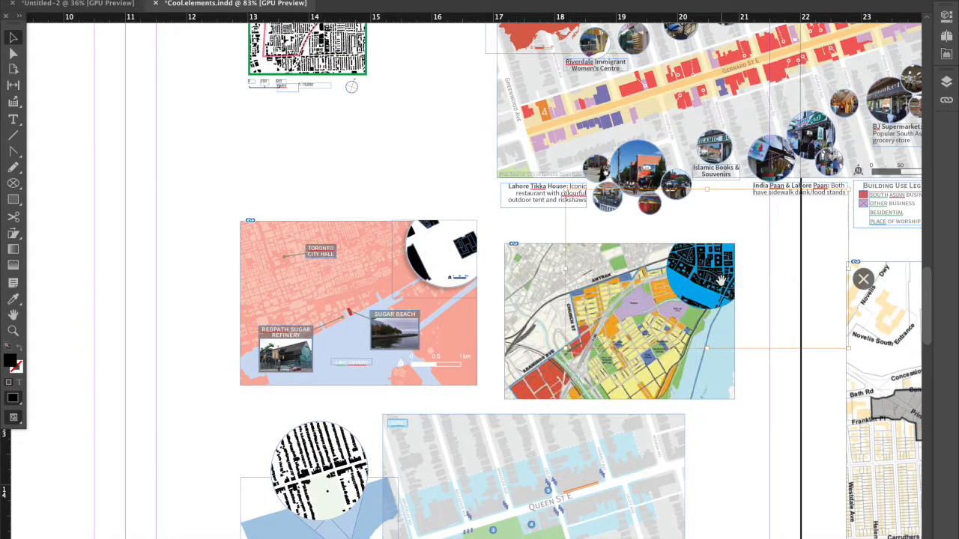
{"action": "left_click", "coordinate": [794, 444]}
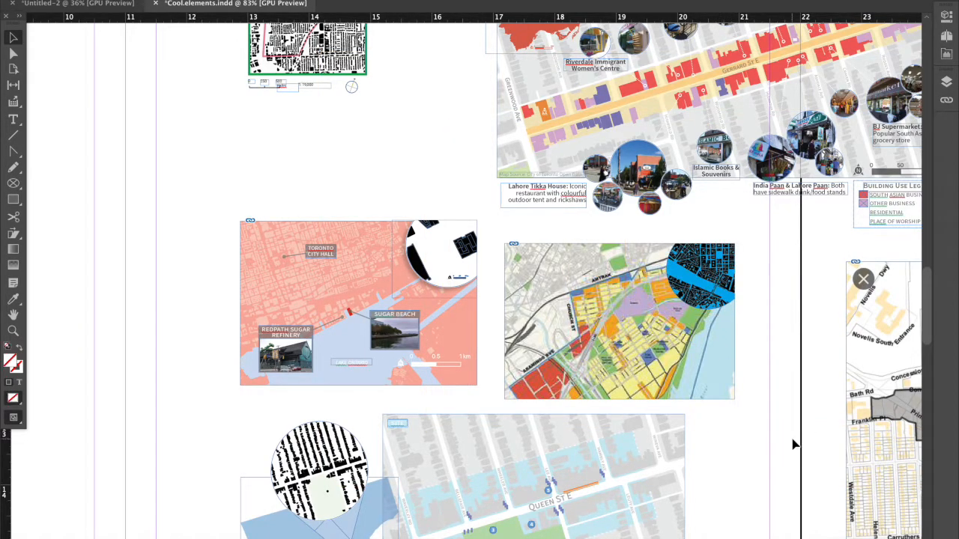
Examine the nested figure ground circle and the land-use map by selecting each frame in turn.
{"action": "scroll", "coordinate": [791, 440], "scroll_direction": "down", "scroll_amount": 2}
{"action": "scroll", "coordinate": [790, 439], "scroll_direction": "right", "scroll_amount": 2}
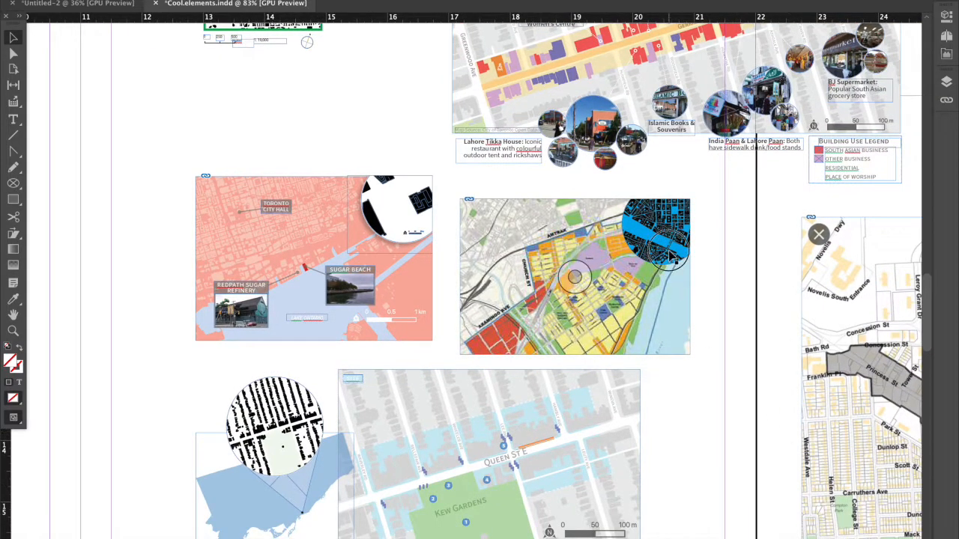
{"action": "left_click", "coordinate": [670, 253]}
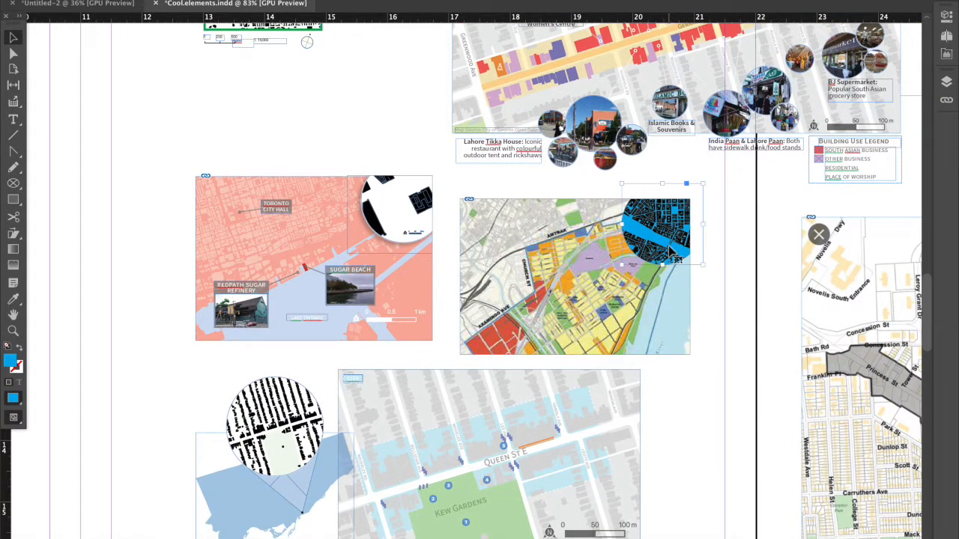
{"action": "left_click", "coordinate": [666, 273]}
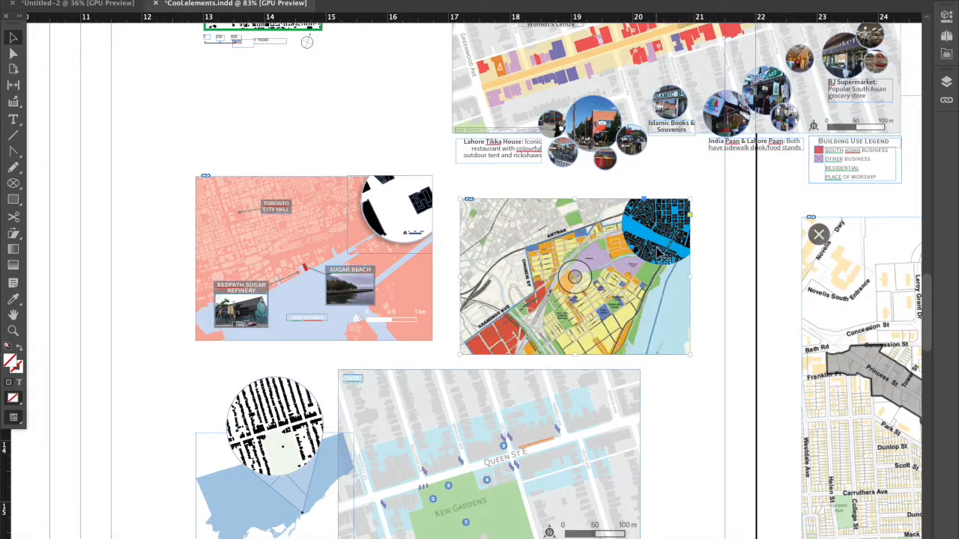
Examine the circular figure ground beside the Kew Gardens map and its projection lines to the point on the blue Toronto key map.
{"action": "scroll", "coordinate": [587, 266], "scroll_direction": "down", "scroll_amount": 2}
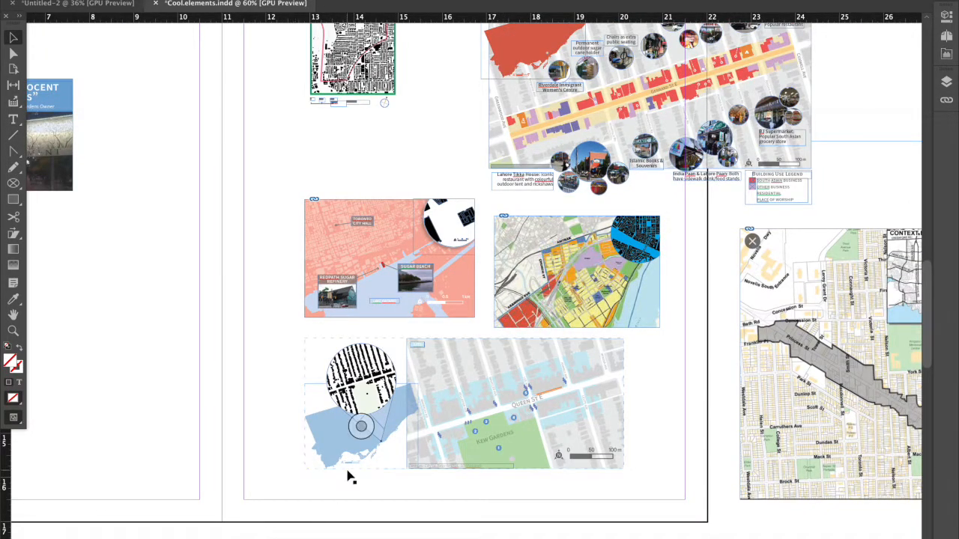
{"action": "scroll", "coordinate": [348, 478], "scroll_direction": "up", "scroll_amount": 3}
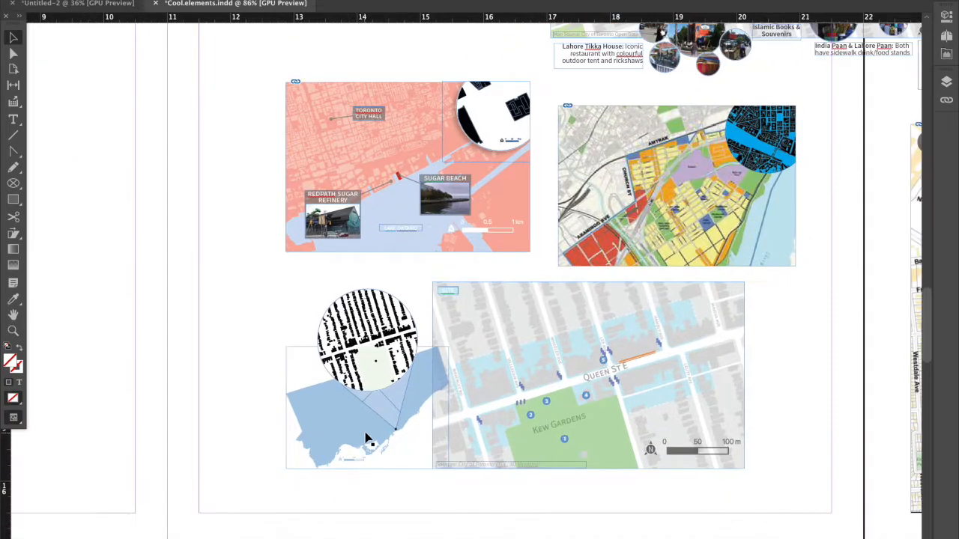
{"action": "scroll", "coordinate": [306, 450], "scroll_direction": "up", "scroll_amount": 2}
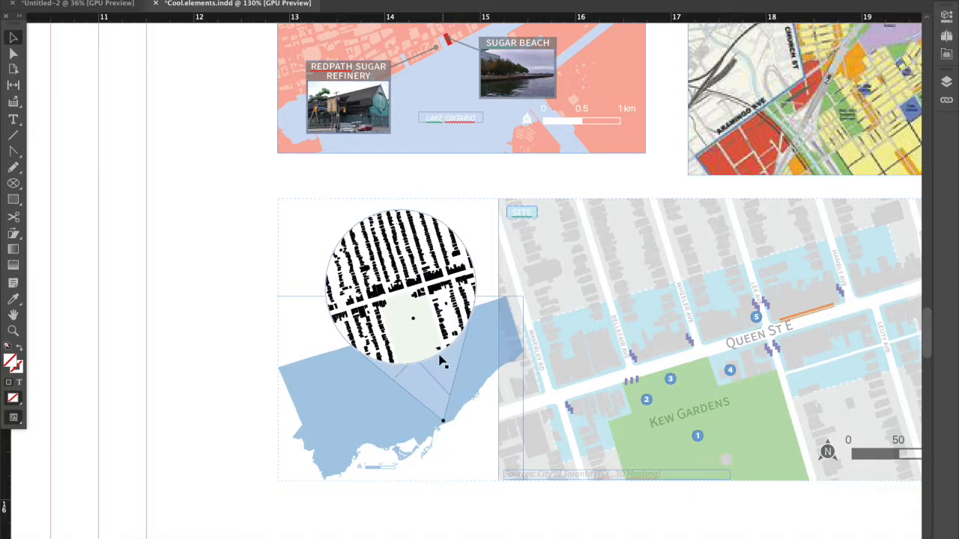
{"action": "left_click", "coordinate": [458, 229]}
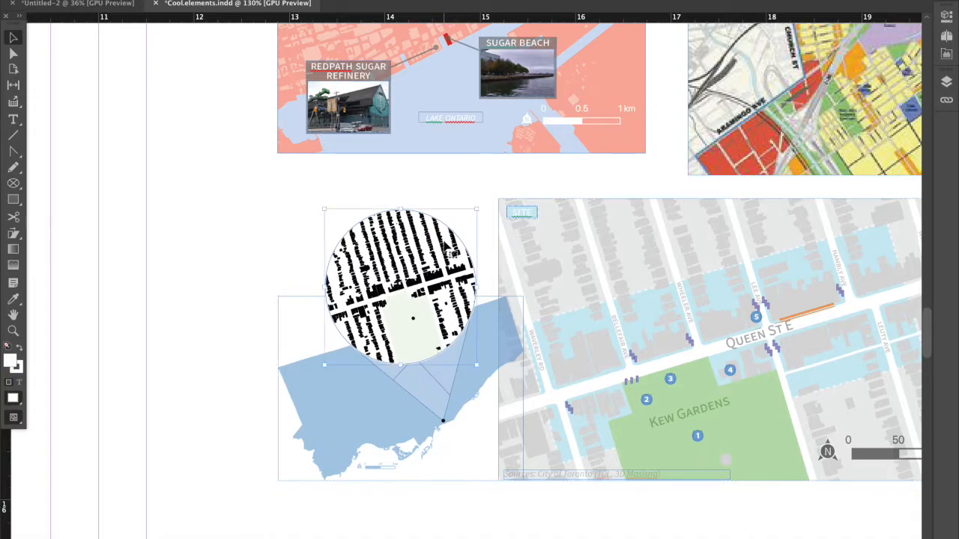
{"action": "right_click", "coordinate": [367, 271]}
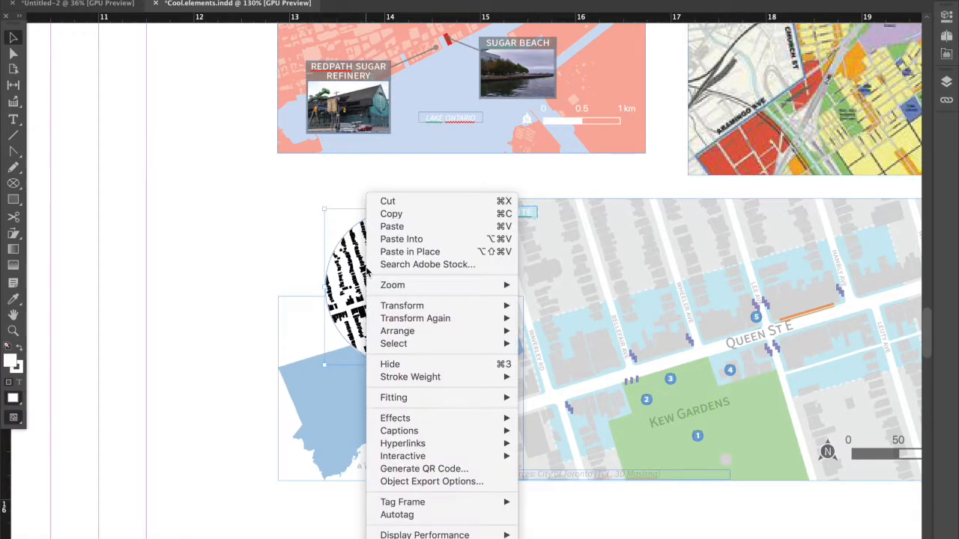
{"action": "left_click", "coordinate": [239, 271]}
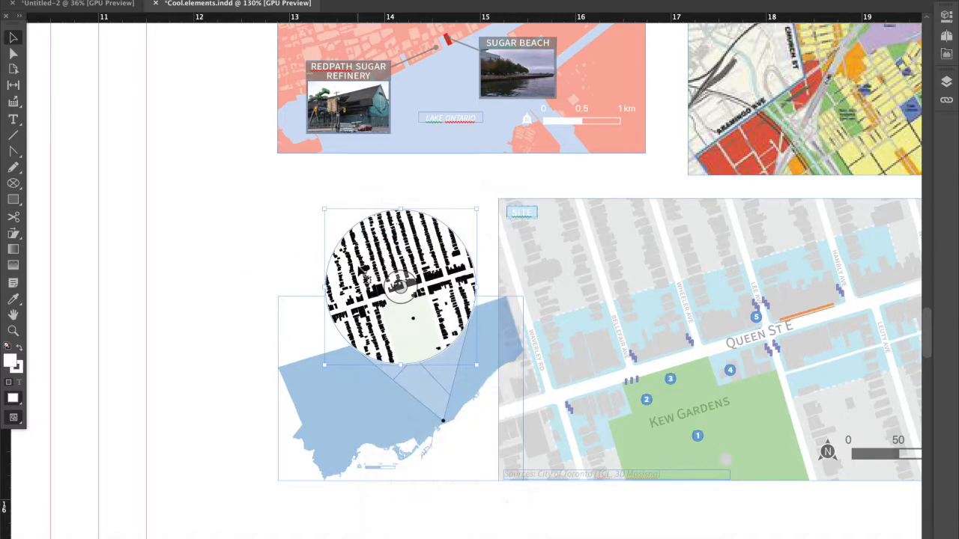
{"action": "left_click", "coordinate": [336, 381]}
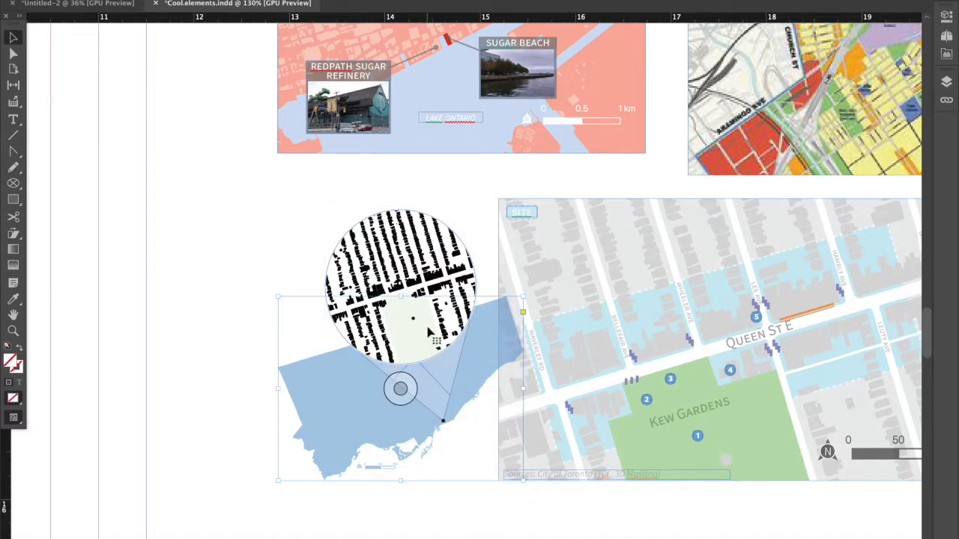
{"action": "left_click", "coordinate": [445, 424]}
Try to draw a tiny elliptical frame in the empty space beside the blue Toronto key map.
{"action": "left_click", "coordinate": [13, 183]}
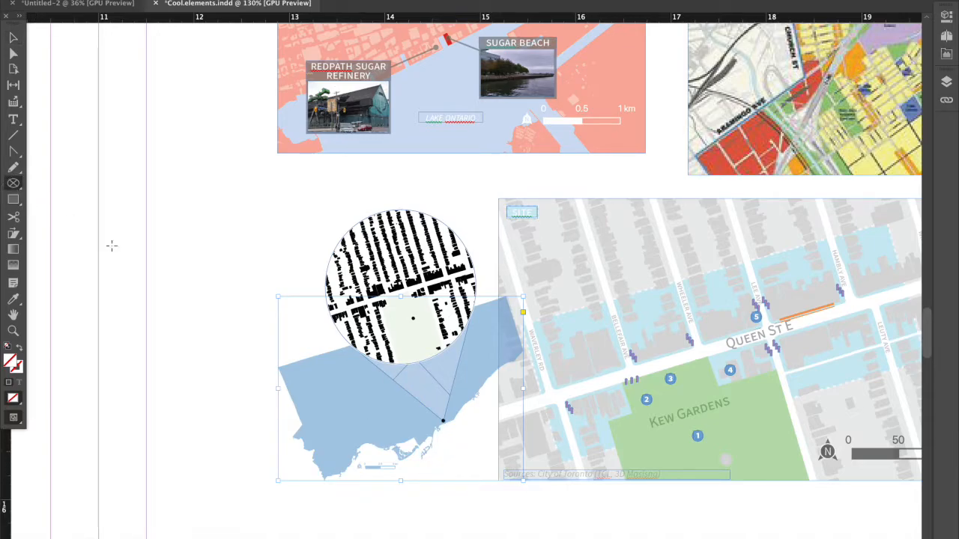
{"action": "left_click_drag", "start_coordinate": [190, 311], "coordinate": [203, 327]}
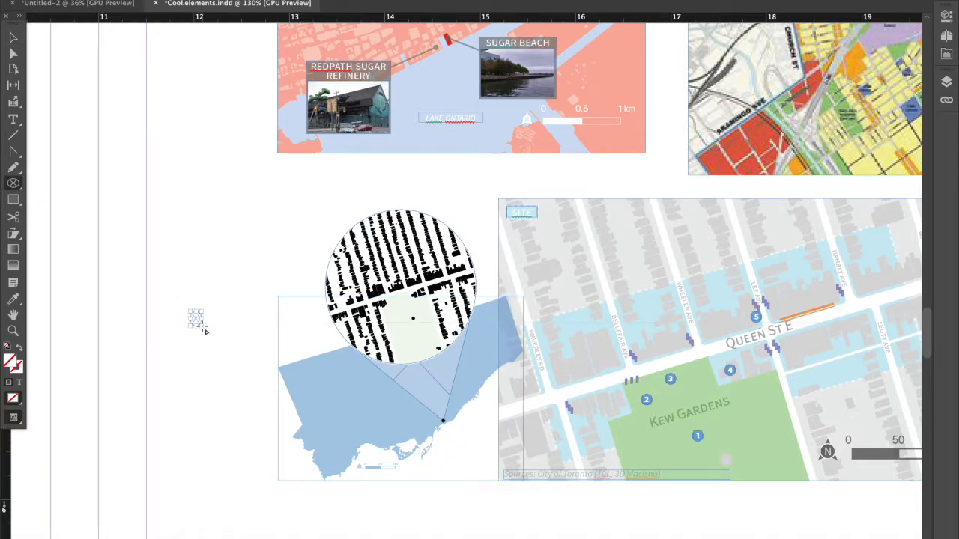
{"action": "key", "text": "super+z"}
{"action": "left_click", "coordinate": [12, 37]}
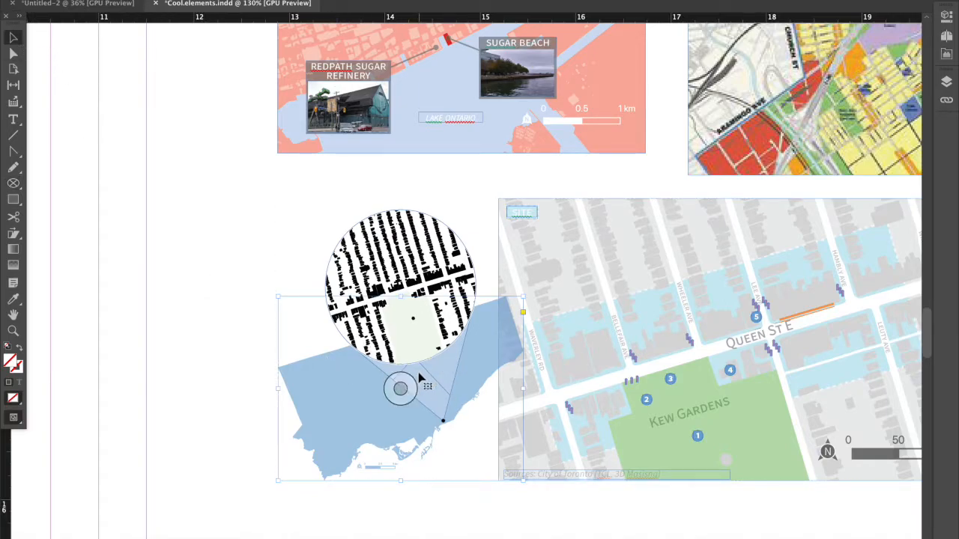
Draw a rectangle about 1.58 by 1.39 in from the circle's middle to the blue map's point, and delete its lower-left anchor point.
{"action": "left_click", "coordinate": [13, 199]}
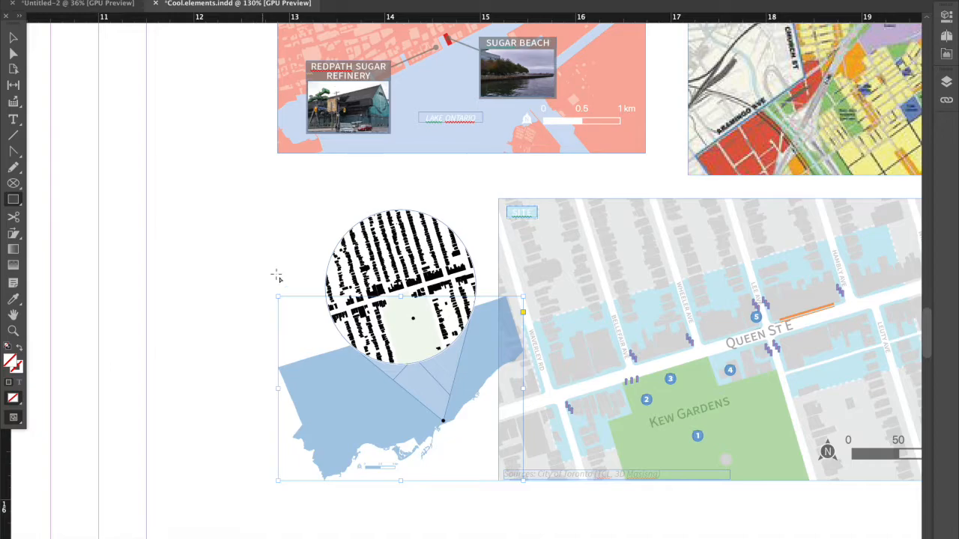
{"action": "left_click_drag", "start_coordinate": [326, 288], "coordinate": [477, 420]}
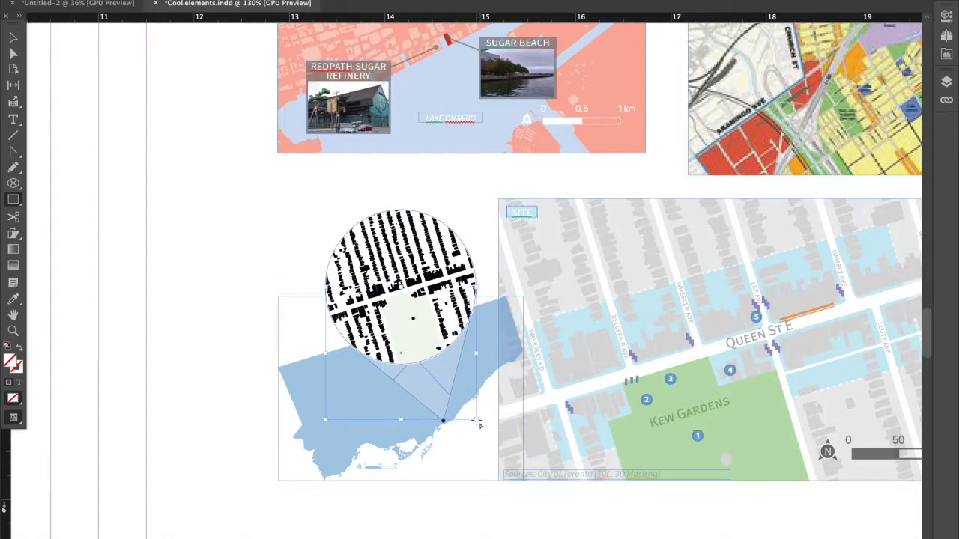
{"action": "left_click", "coordinate": [14, 153]}
{"action": "left_click", "coordinate": [14, 153]}
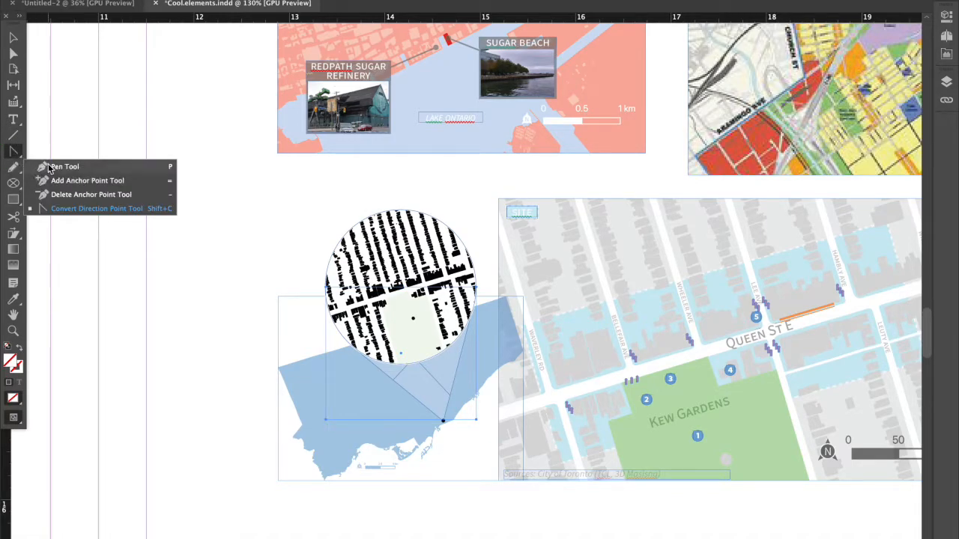
{"action": "left_click", "coordinate": [68, 199]}
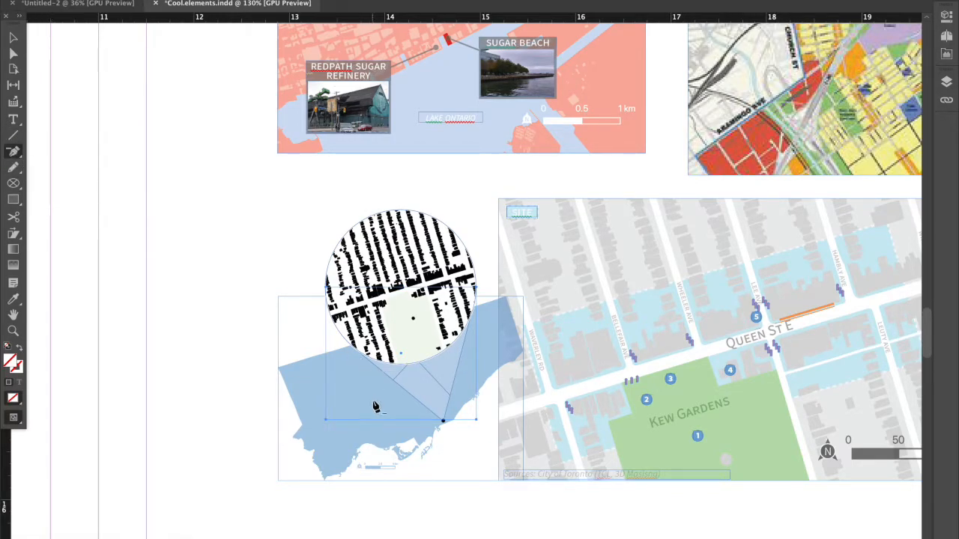
{"action": "left_click", "coordinate": [327, 420]}
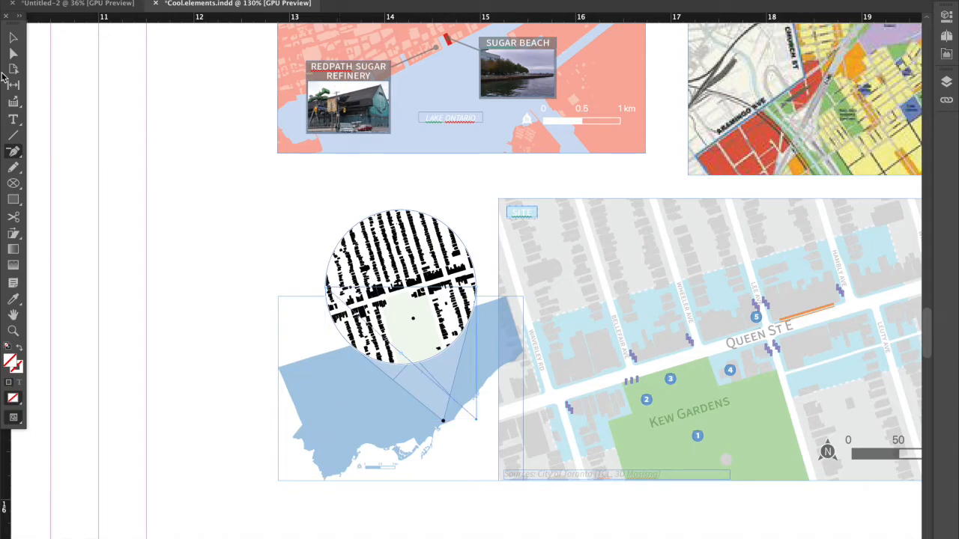
{"action": "left_click", "coordinate": [14, 37]}
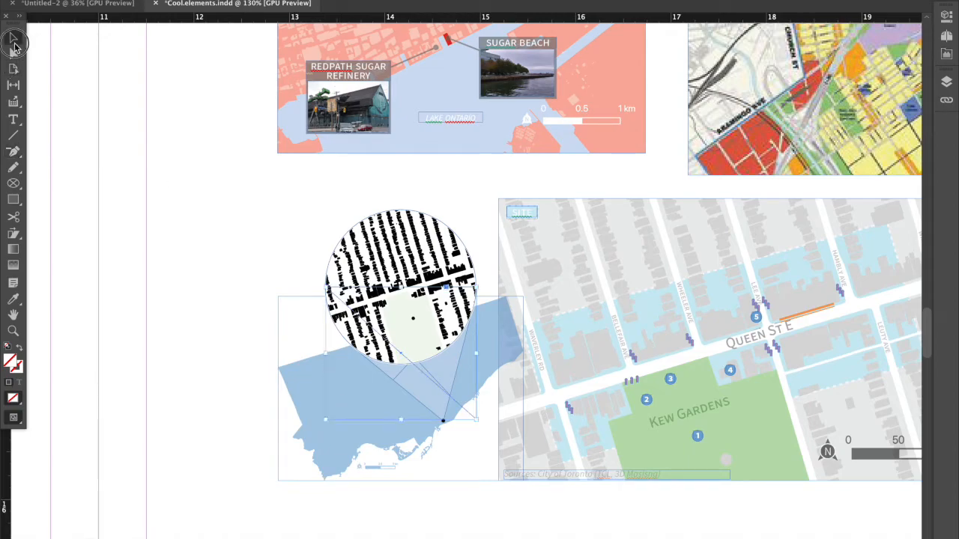
Fill the triangle over the figure ground circle with [Paper] and lower its opacity to 38%.
{"action": "left_click", "coordinate": [947, 15]}
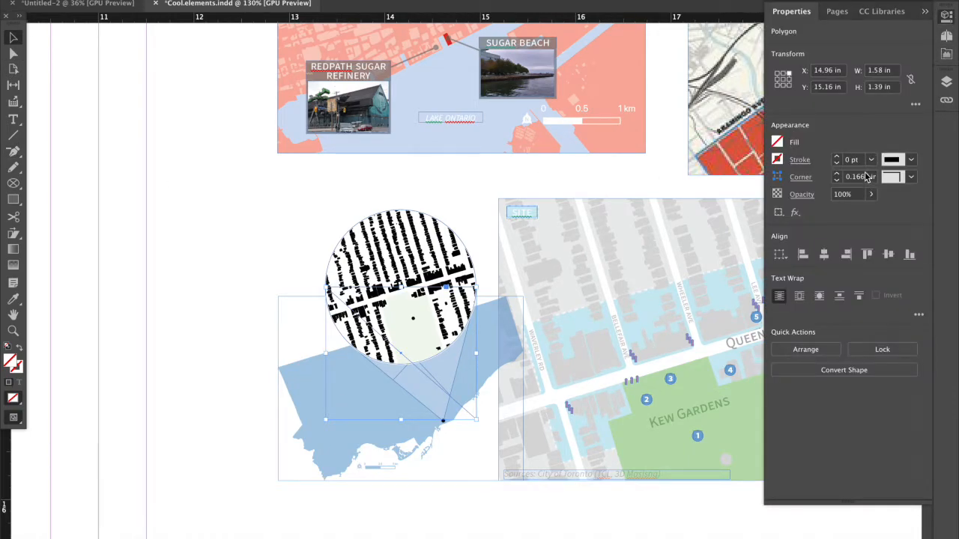
{"action": "left_click", "coordinate": [795, 212]}
{"action": "left_click", "coordinate": [798, 217]}
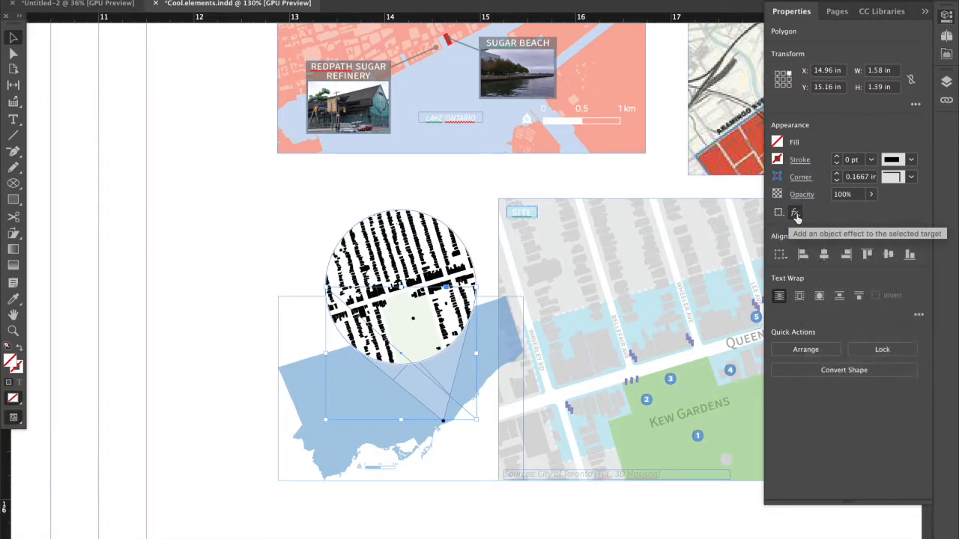
{"action": "left_click", "coordinate": [777, 144]}
{"action": "left_click", "coordinate": [677, 259]}
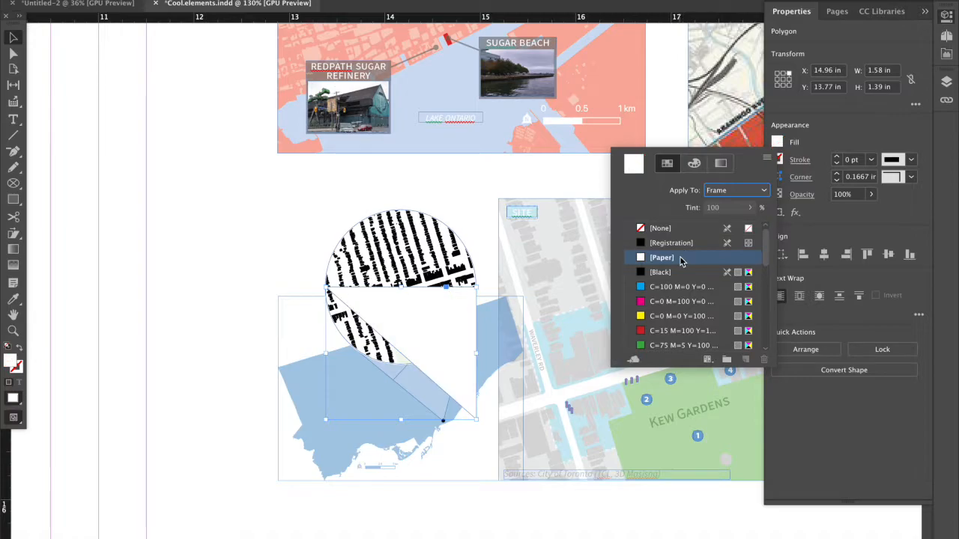
{"action": "left_click", "coordinate": [837, 225]}
{"action": "left_click", "coordinate": [871, 195]}
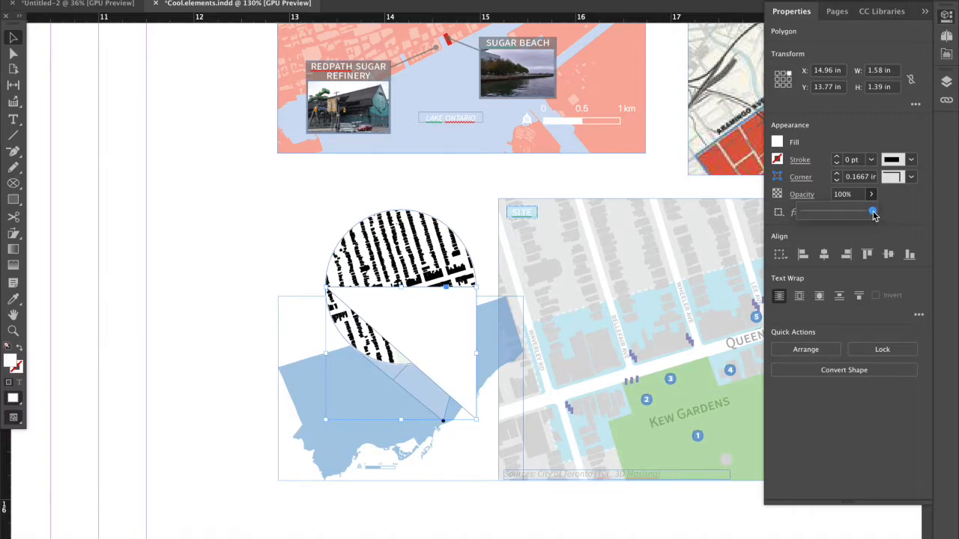
{"action": "left_click", "coordinate": [835, 216]}
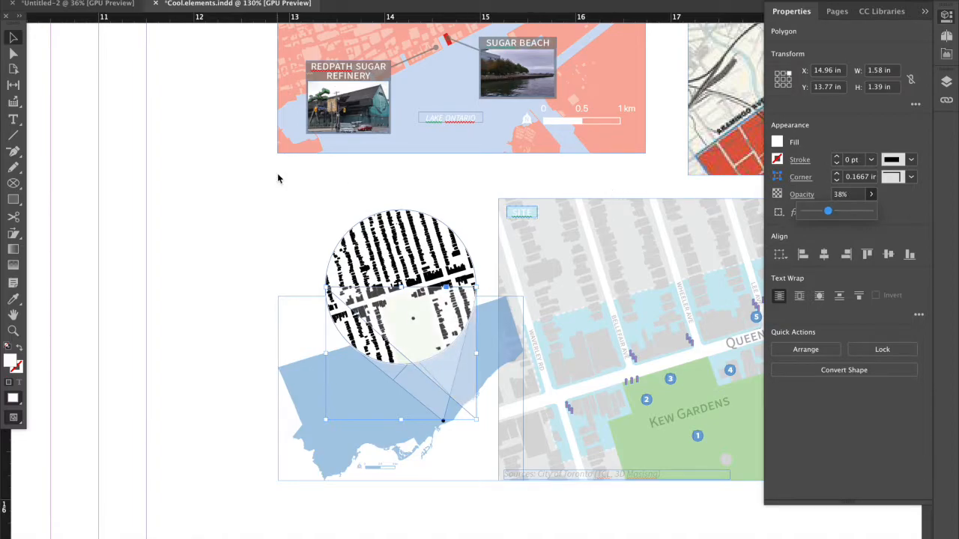
Move the translucent triangle's bottom corner anchor point below the circle onto the blue Toronto key map near the shoreline.
{"action": "left_click", "coordinate": [15, 152]}
{"action": "left_click", "coordinate": [64, 167]}
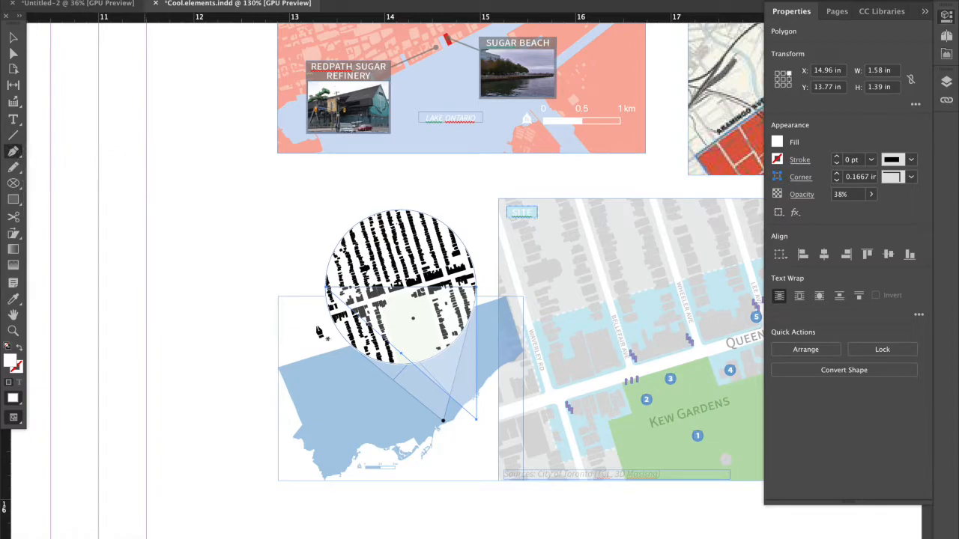
{"action": "left_click", "coordinate": [476, 420]}
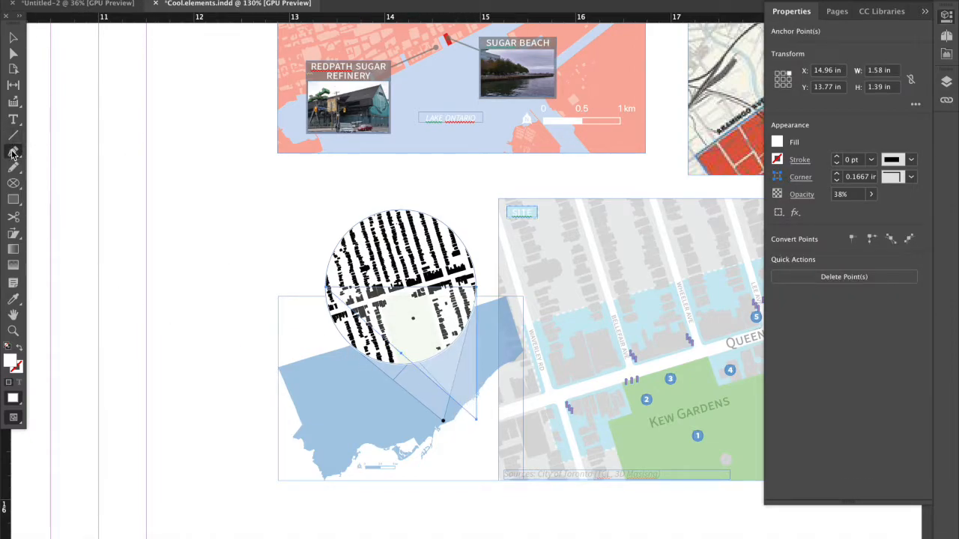
{"action": "left_click", "coordinate": [13, 36]}
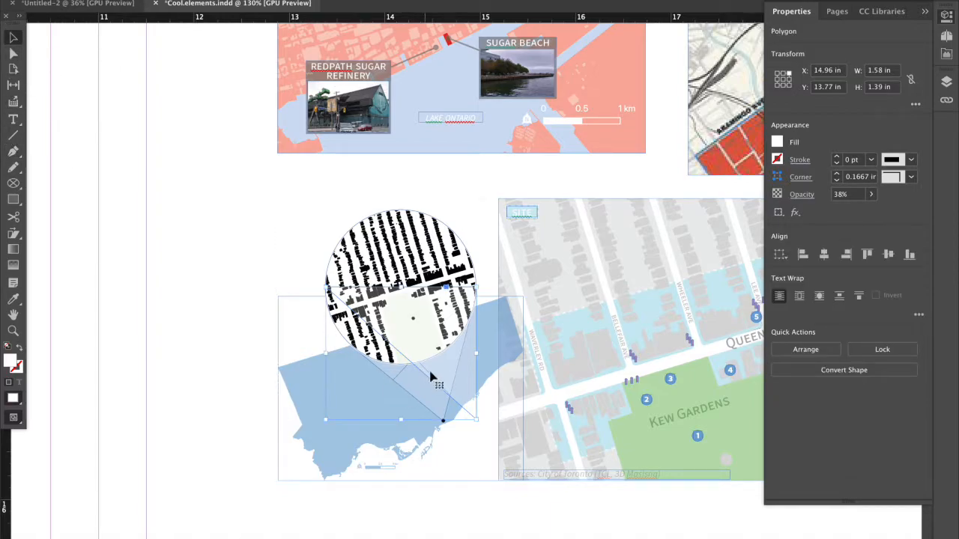
{"action": "mouse_move", "coordinate": [475, 352]}
{"action": "left_mouse_down"}
{"action": "mouse_move", "coordinate": [487, 352]}
{"action": "mouse_move", "coordinate": [476, 352]}
{"action": "left_mouse_up"}
{"action": "left_click", "coordinate": [12, 53]}
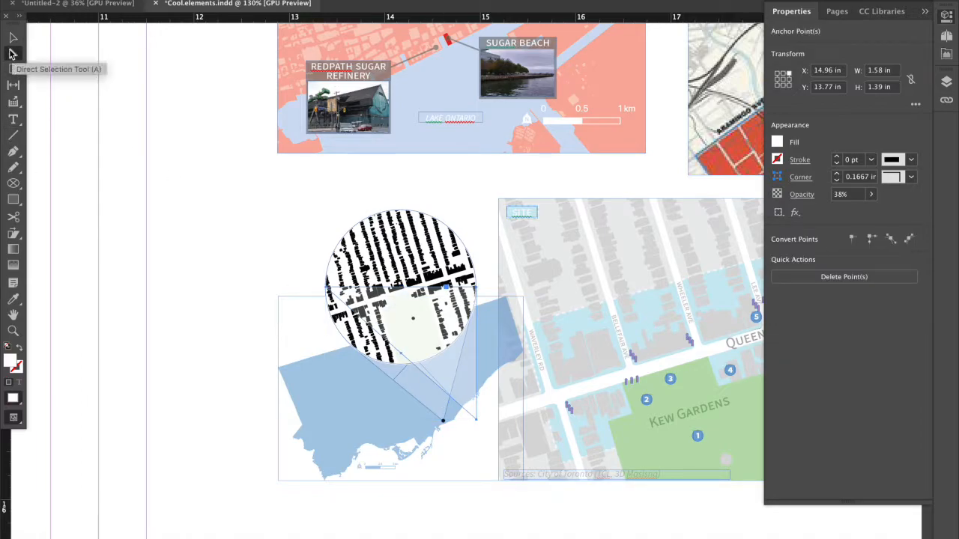
{"action": "left_click", "coordinate": [481, 507]}
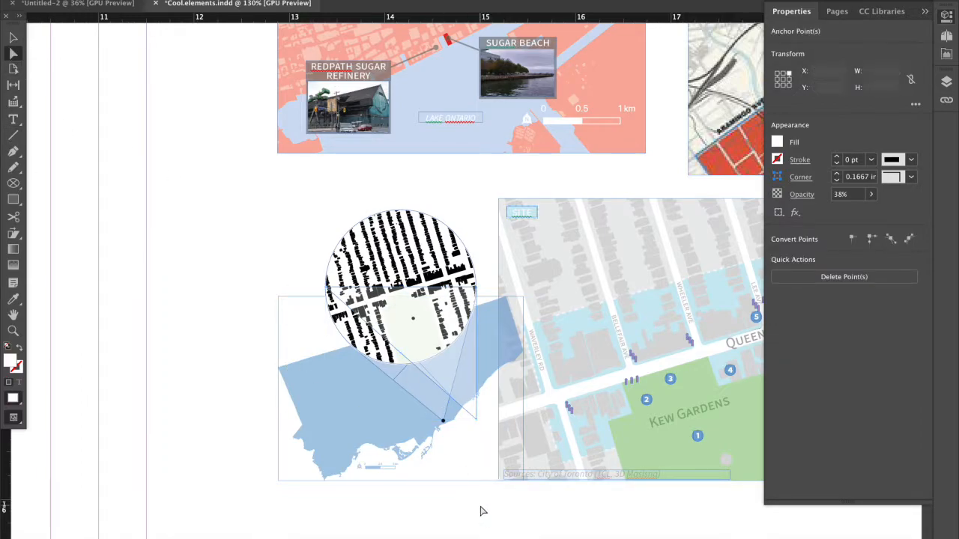
{"action": "left_click_drag", "start_coordinate": [479, 419], "coordinate": [396, 433]}
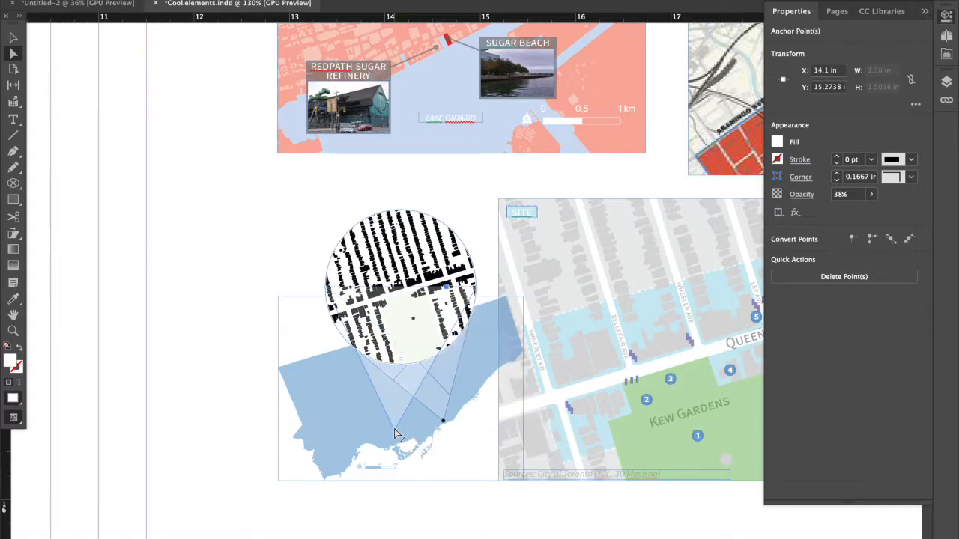
Delete the translucent demonstration triangle completely from the blue key map.
{"action": "key", "text": "Delete"}
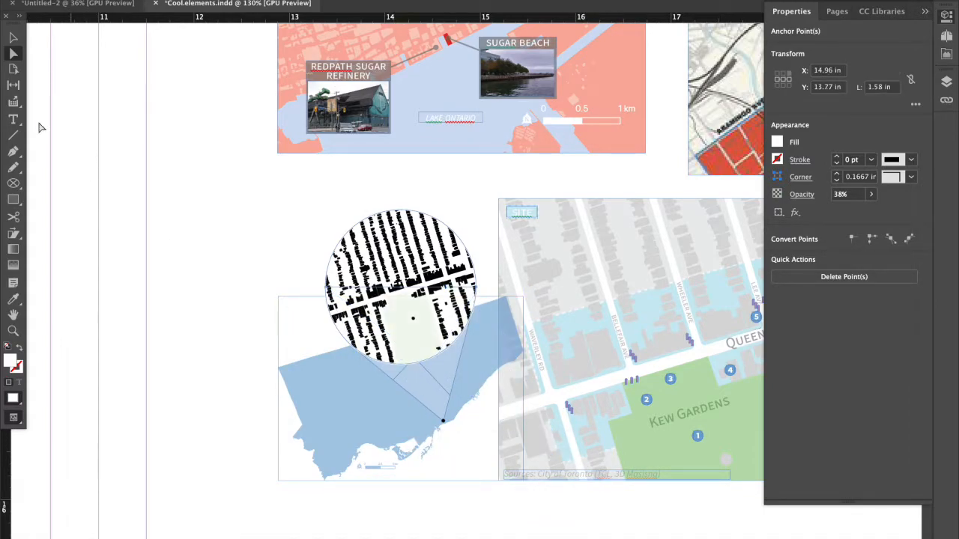
{"action": "left_click", "coordinate": [13, 38]}
{"action": "key", "text": "Delete"}
Examine the Princess St map with its rectangular context map inset, and compare it with the neighbouring land-use map.
{"action": "scroll", "coordinate": [274, 355], "scroll_direction": "down", "scroll_amount": 5}
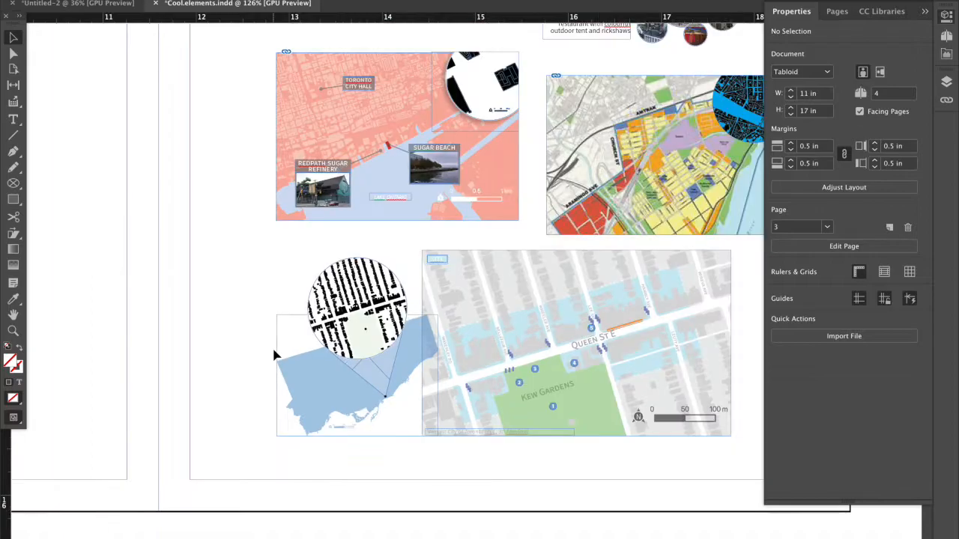
{"action": "scroll", "coordinate": [276, 356], "scroll_direction": "right", "scroll_amount": 5}
{"action": "scroll", "coordinate": [445, 360], "scroll_direction": "right", "scroll_amount": 6}
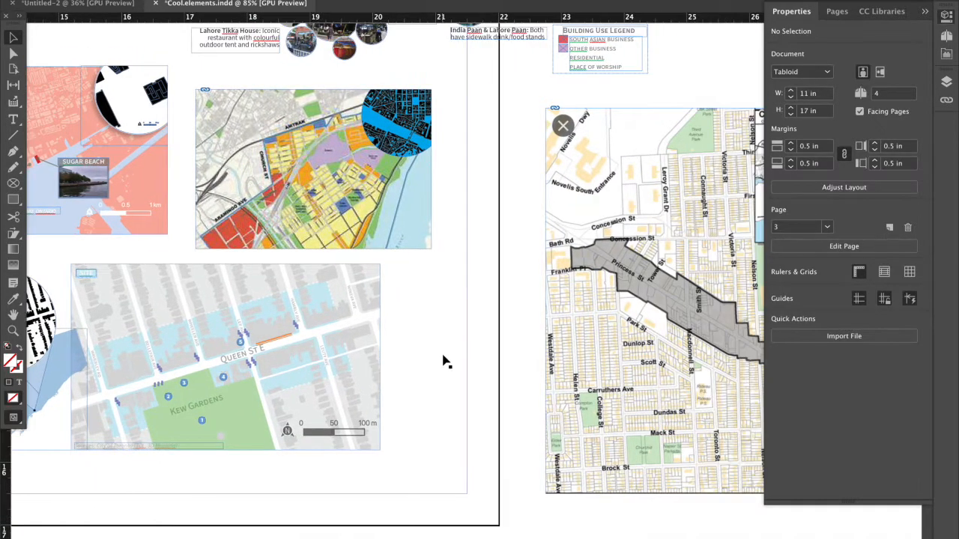
{"action": "scroll", "coordinate": [445, 359], "scroll_direction": "up", "scroll_amount": 1}
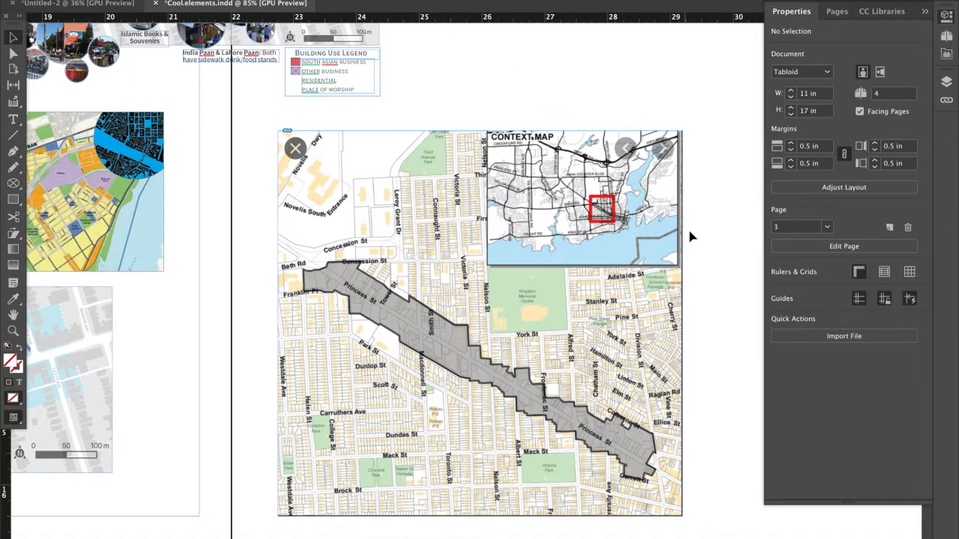
{"action": "scroll", "coordinate": [600, 121], "scroll_direction": "down", "scroll_amount": 1}
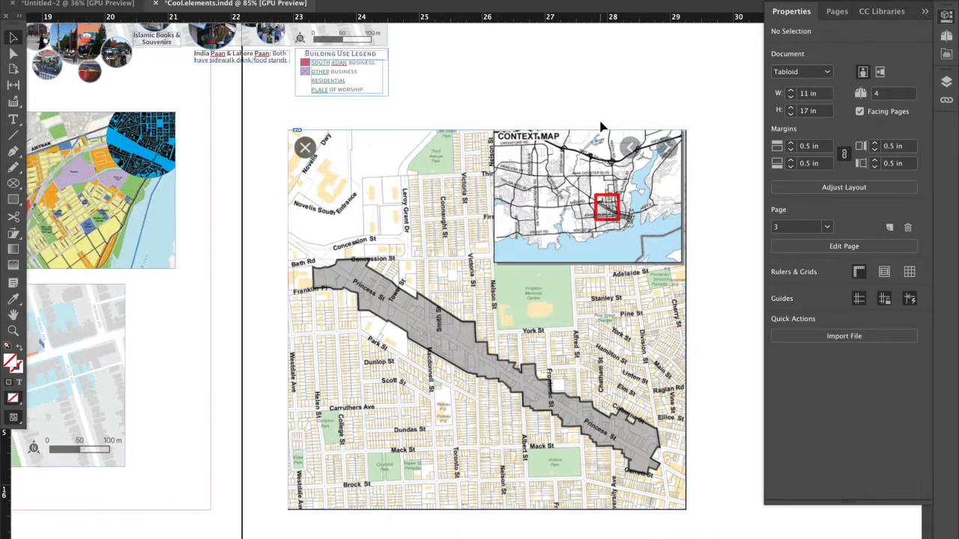
{"action": "scroll", "coordinate": [600, 127], "scroll_direction": "down", "scroll_amount": 3}
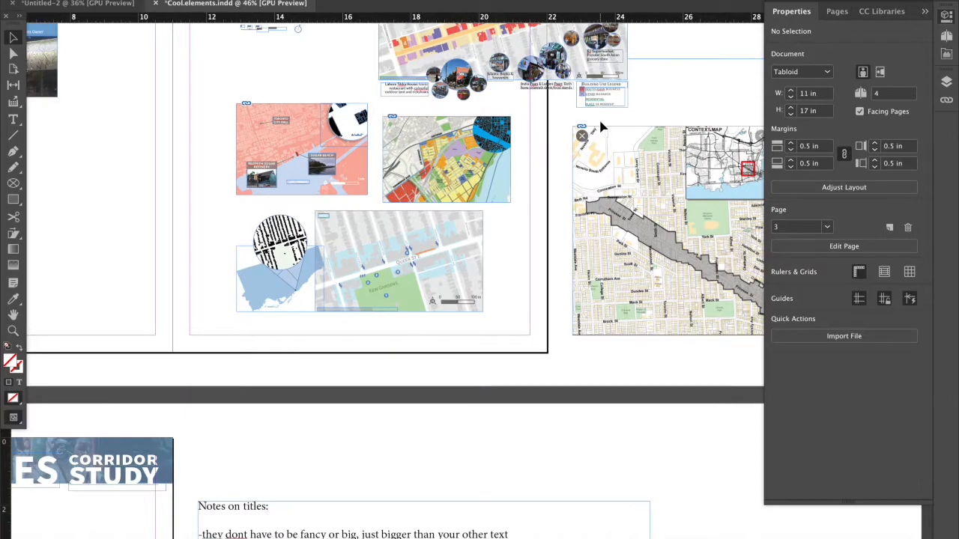
{"action": "scroll", "coordinate": [694, 171], "scroll_direction": "up", "scroll_amount": 2}
{"action": "scroll", "coordinate": [635, 193], "scroll_direction": "up", "scroll_amount": 3}
{"action": "left_click", "coordinate": [509, 284]}
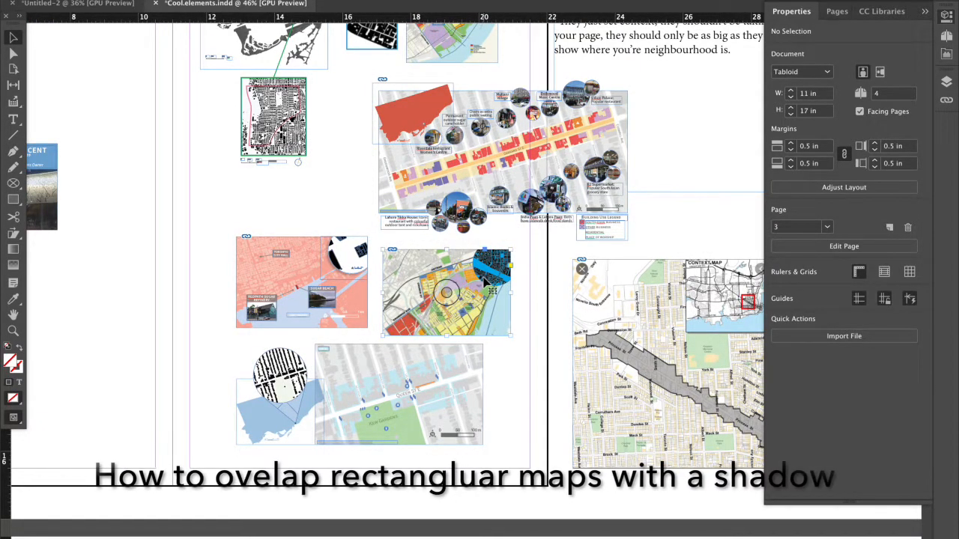
{"action": "left_click", "coordinate": [523, 330]}
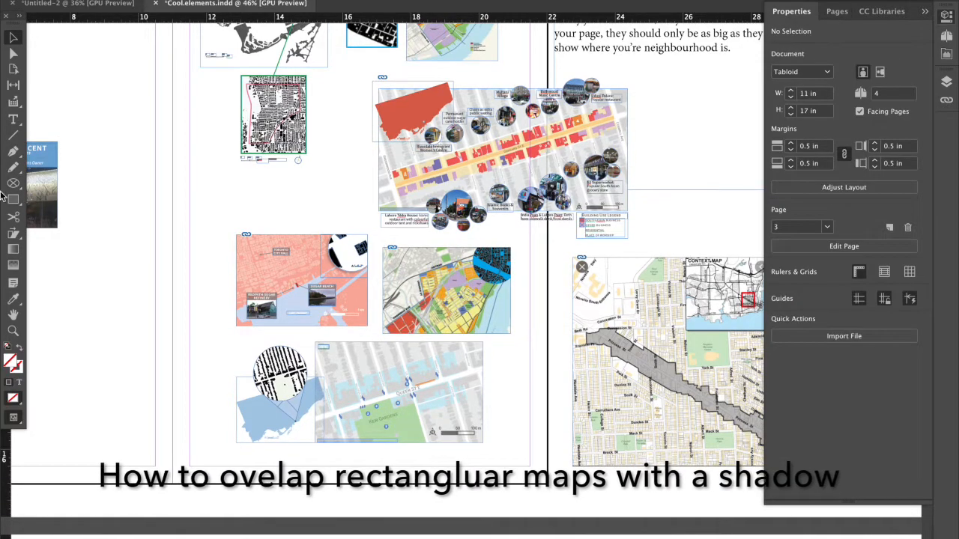
Draw a square of about 2.6 by 2.6 in above the Princess St map and fill it with the cyan C=100 M=0 swatch.
{"action": "scroll", "coordinate": [82, 221], "scroll_direction": "up", "scroll_amount": 1}
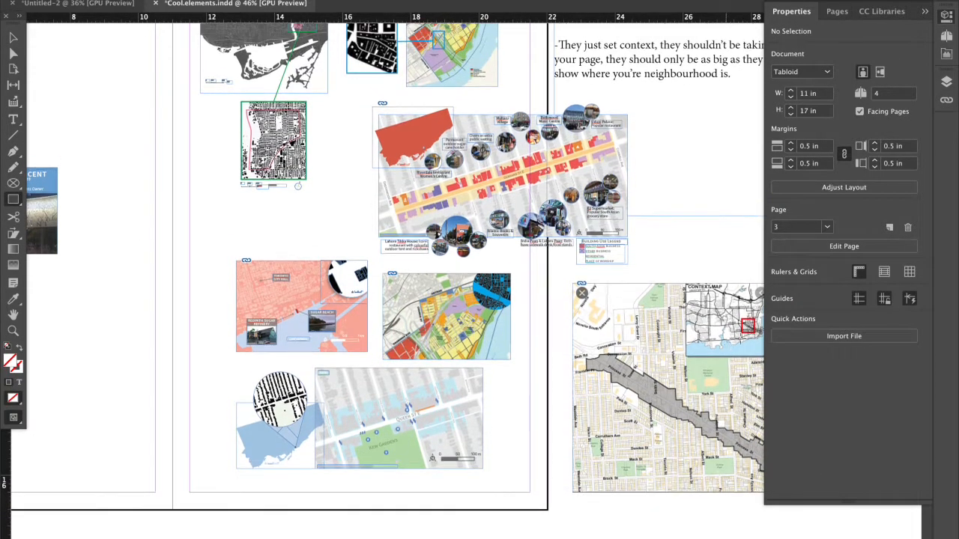
{"action": "scroll", "coordinate": [734, 322], "scroll_direction": "up", "scroll_amount": 1}
{"action": "scroll", "coordinate": [649, 220], "scroll_direction": "up", "scroll_amount": 2}
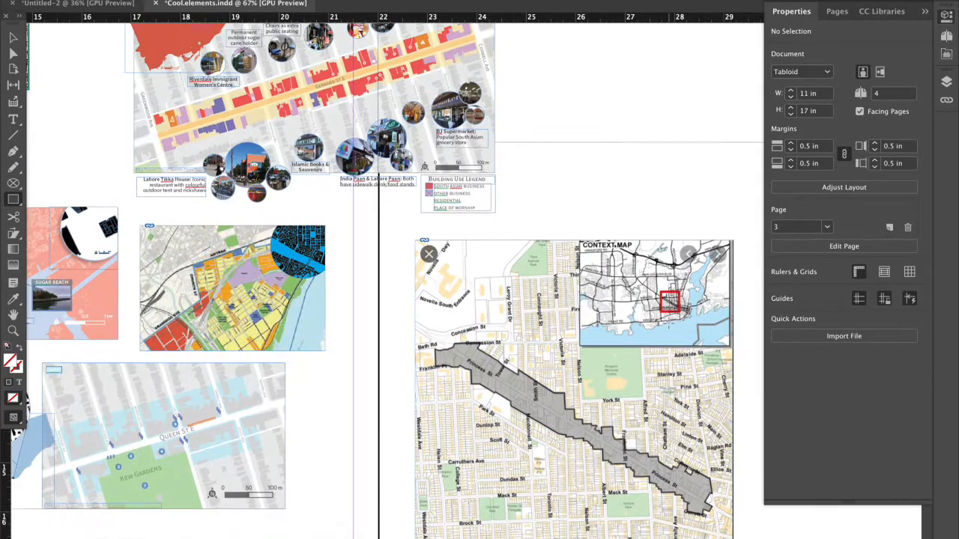
{"action": "left_click_drag", "start_coordinate": [555, 86], "coordinate": [710, 215]}
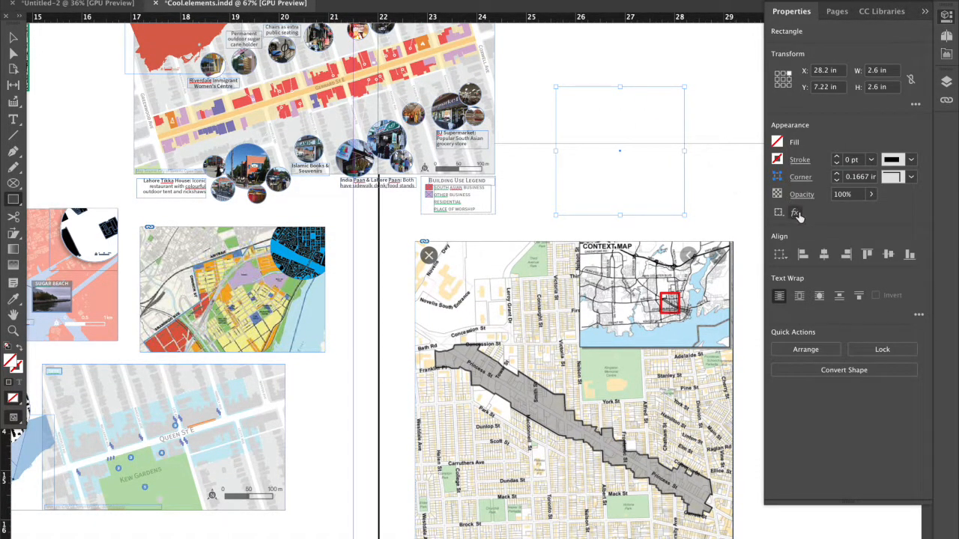
{"action": "left_click", "coordinate": [777, 142]}
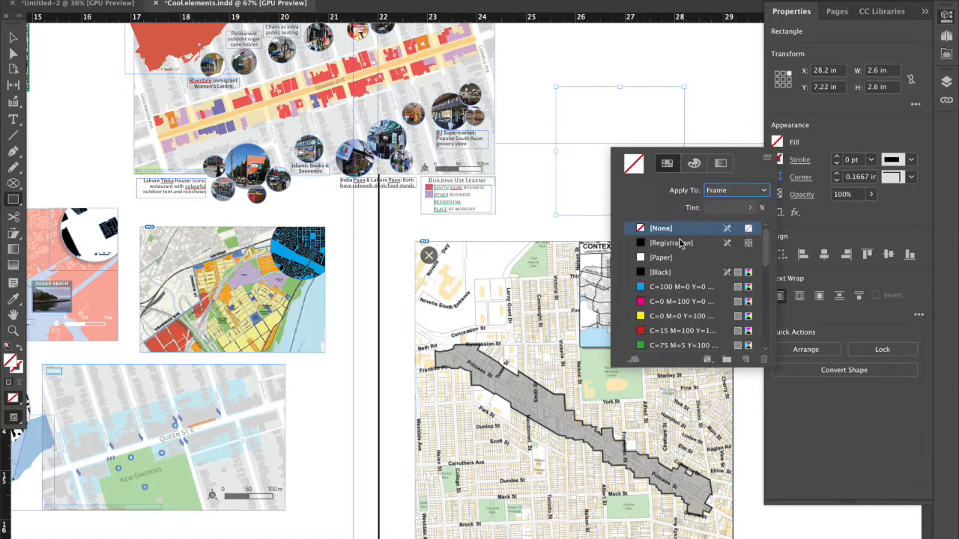
{"action": "left_click", "coordinate": [667, 288]}
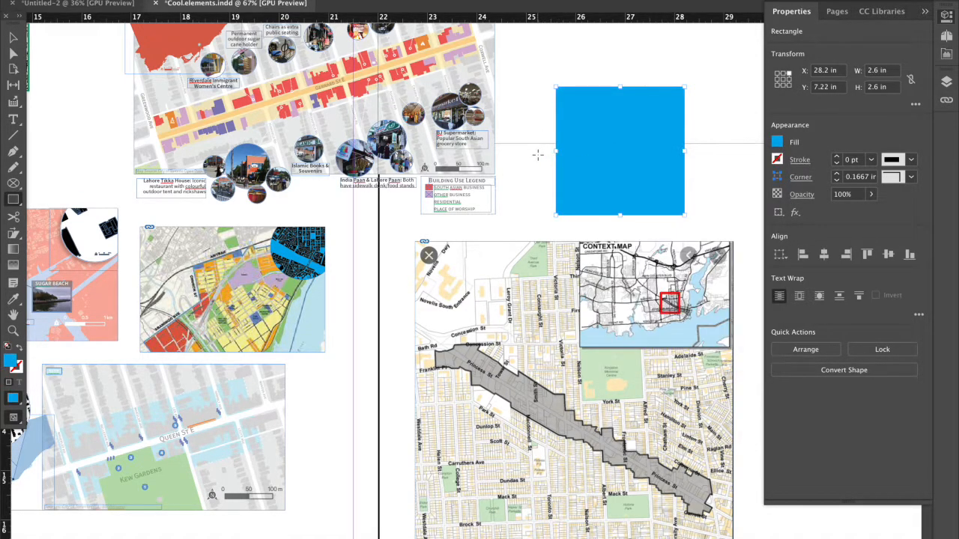
Draw a rectangle about 1.51 by 0.96 in inside the cyan square's upper-right corner and fill it with the magenta C=0 M=100 swatch.
{"action": "left_click_drag", "start_coordinate": [612, 90], "coordinate": [682, 135]}
{"action": "left_click", "coordinate": [777, 143]}
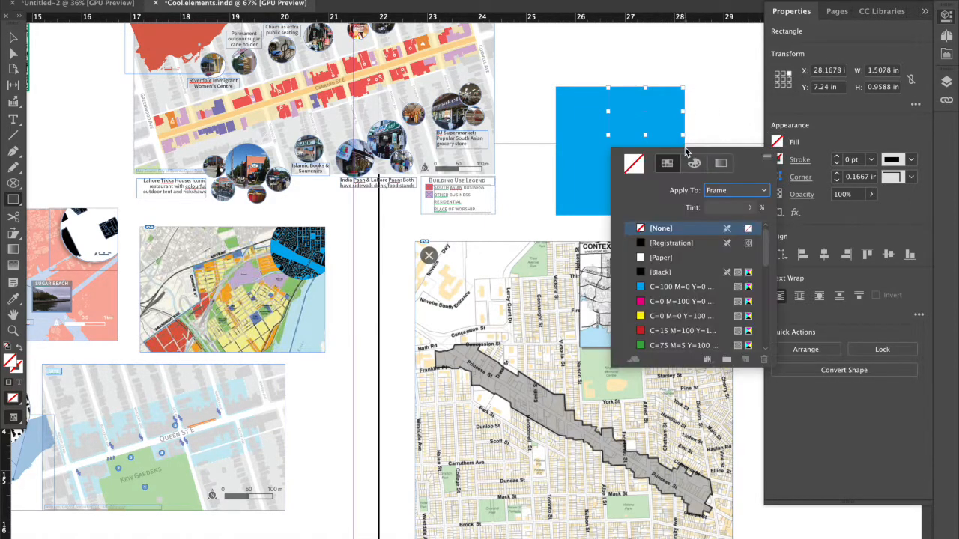
{"action": "left_click", "coordinate": [677, 302]}
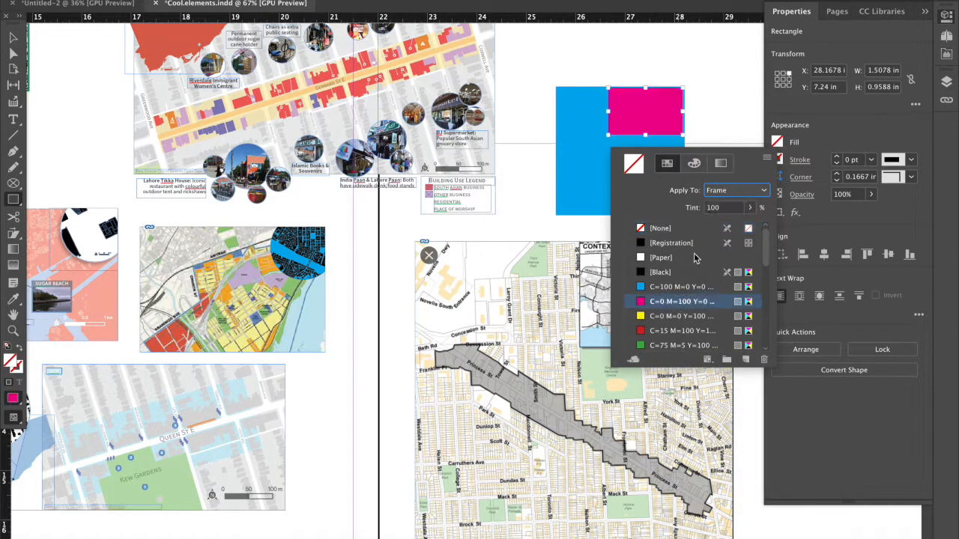
Add a drop shadow to the magenta rectangle and preview the effect on the canvas.
{"action": "scroll", "coordinate": [699, 71], "scroll_direction": "up", "scroll_amount": 3}
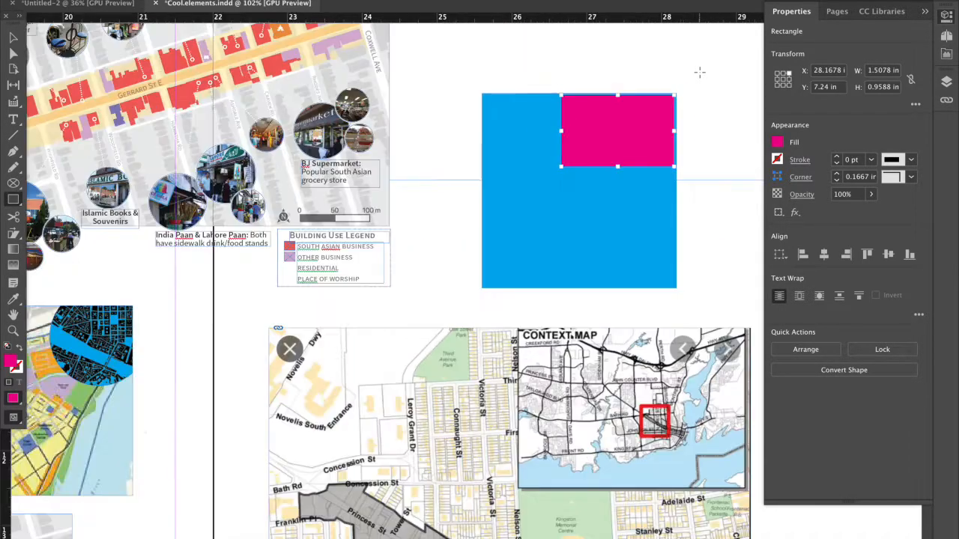
{"action": "scroll", "coordinate": [698, 72], "scroll_direction": "up", "scroll_amount": 4}
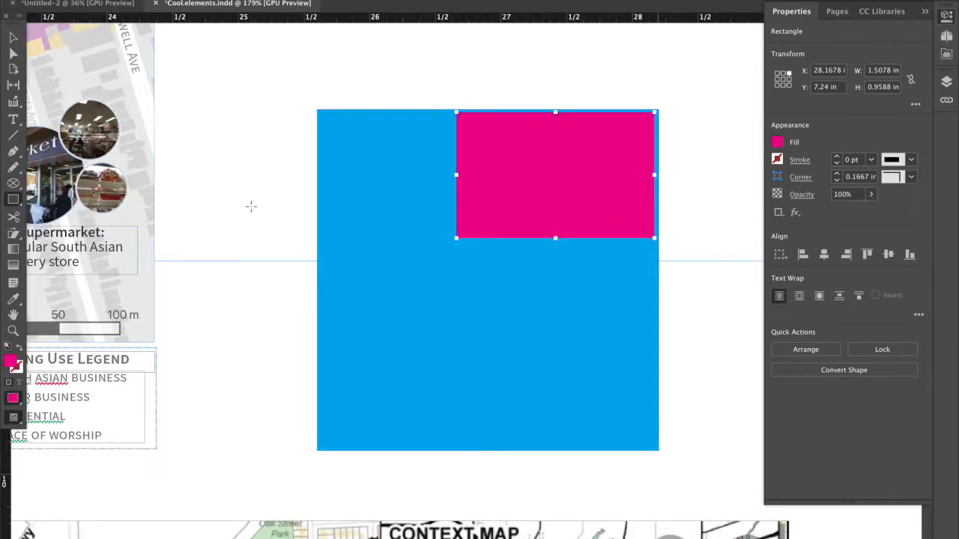
{"action": "key", "text": "v"}
{"action": "left_click", "coordinate": [410, 99]}
{"action": "left_click", "coordinate": [507, 163]}
{"action": "left_click", "coordinate": [796, 212]}
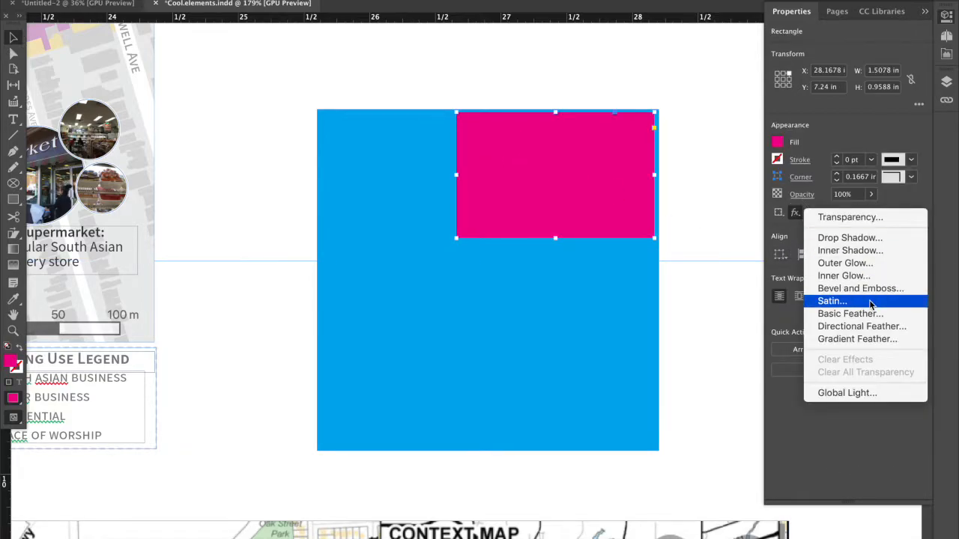
{"action": "left_click", "coordinate": [873, 238]}
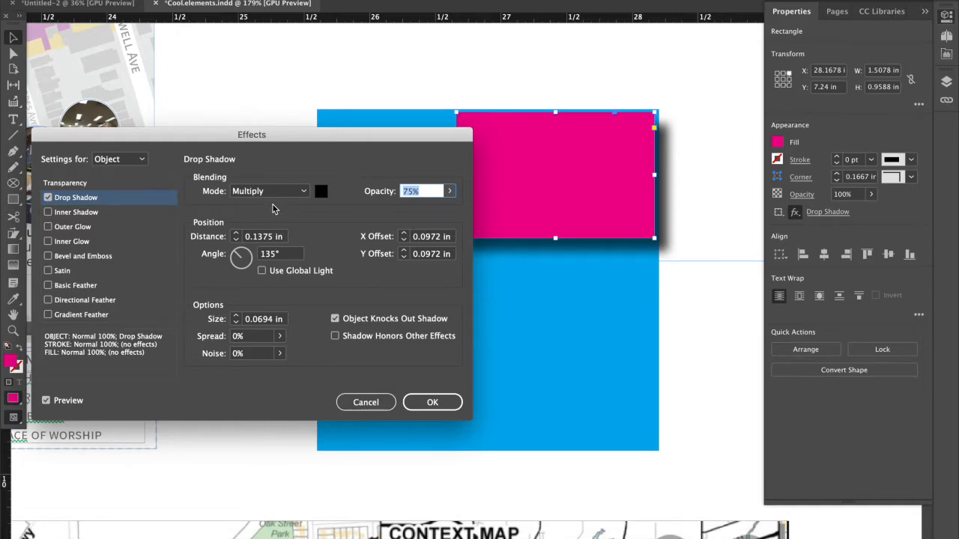
{"action": "left_click", "coordinate": [74, 402]}
{"action": "left_click", "coordinate": [74, 402]}
{"action": "left_click_drag", "start_coordinate": [268, 139], "coordinate": [169, 90]}
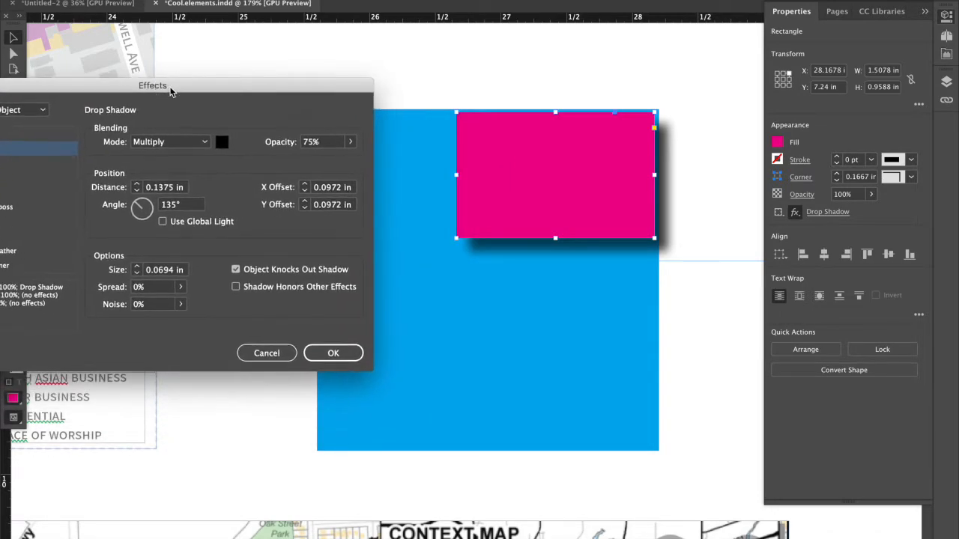
Set the drop shadow's angle to 53° and distance to 0.0625 in, adjust its opacity, and apply the effect.
{"action": "left_click_drag", "start_coordinate": [142, 201], "coordinate": [149, 206]}
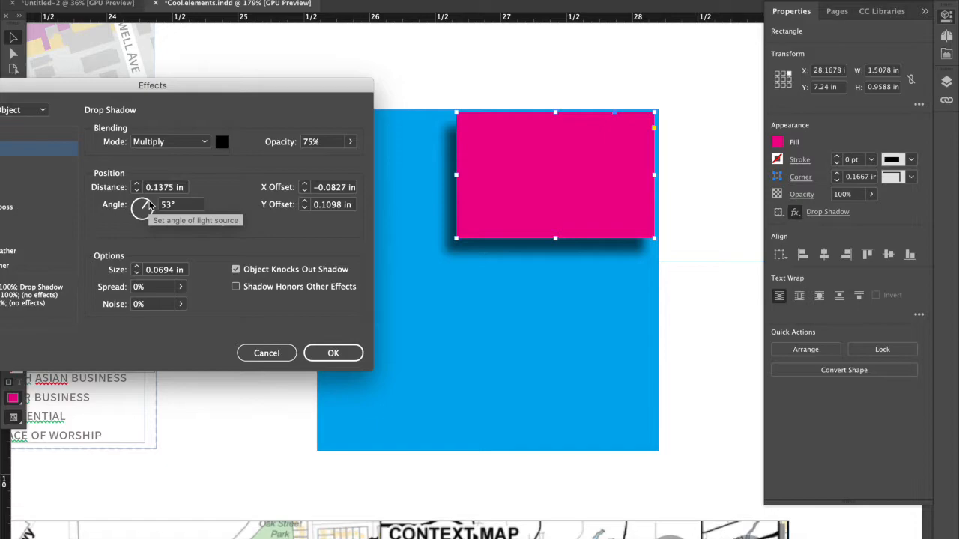
{"action": "left_click", "coordinate": [137, 191]}
{"action": "left_click", "coordinate": [137, 191]}
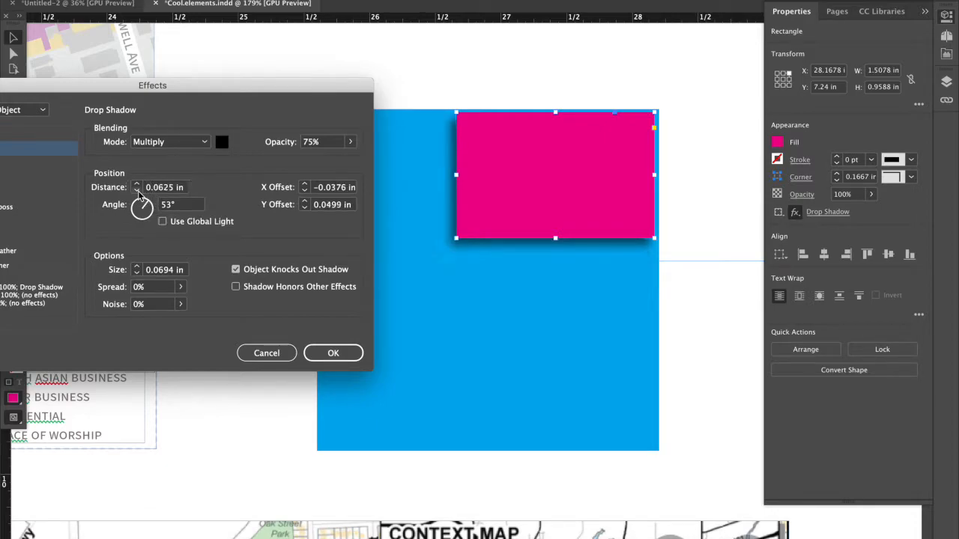
{"action": "left_click", "coordinate": [138, 192]}
{"action": "left_click", "coordinate": [137, 185]}
{"action": "left_click", "coordinate": [348, 142]}
{"action": "mouse_move", "coordinate": [337, 159]}
{"action": "left_mouse_down"}
{"action": "mouse_move", "coordinate": [299, 159]}
{"action": "mouse_move", "coordinate": [339, 160]}
{"action": "left_mouse_up"}
{"action": "left_click", "coordinate": [313, 352]}
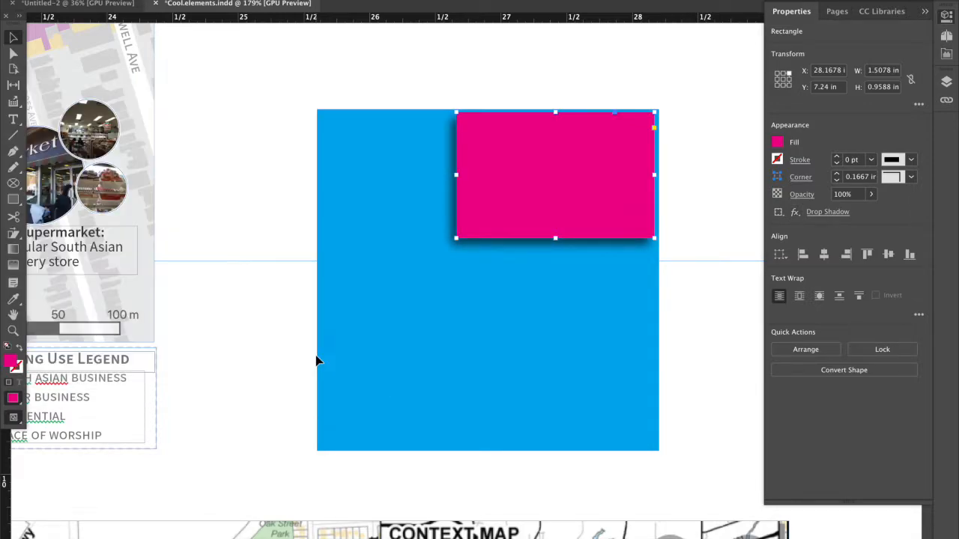
Place the colourful land-use map image from the Recents folder into the cyan square.
{"action": "left_click", "coordinate": [220, 336]}
{"action": "key", "text": "super+minus"}
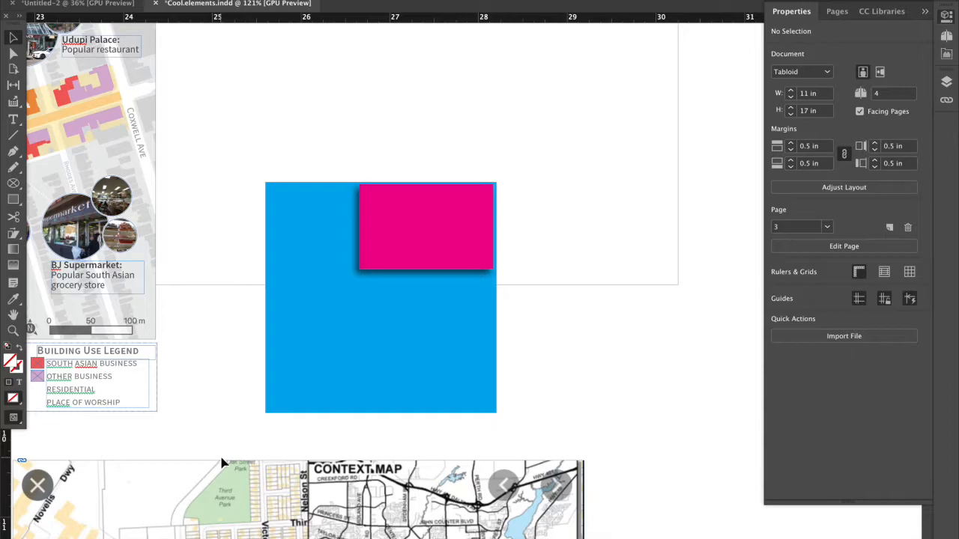
{"action": "left_click", "coordinate": [135, 521]}
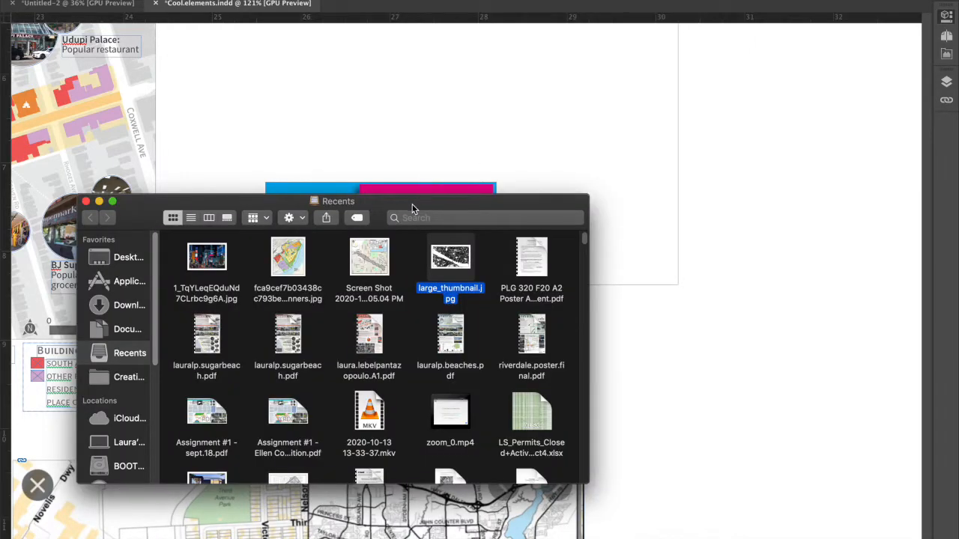
{"action": "left_click_drag", "start_coordinate": [412, 204], "coordinate": [761, 134]}
{"action": "left_click_drag", "start_coordinate": [648, 210], "coordinate": [318, 363]}
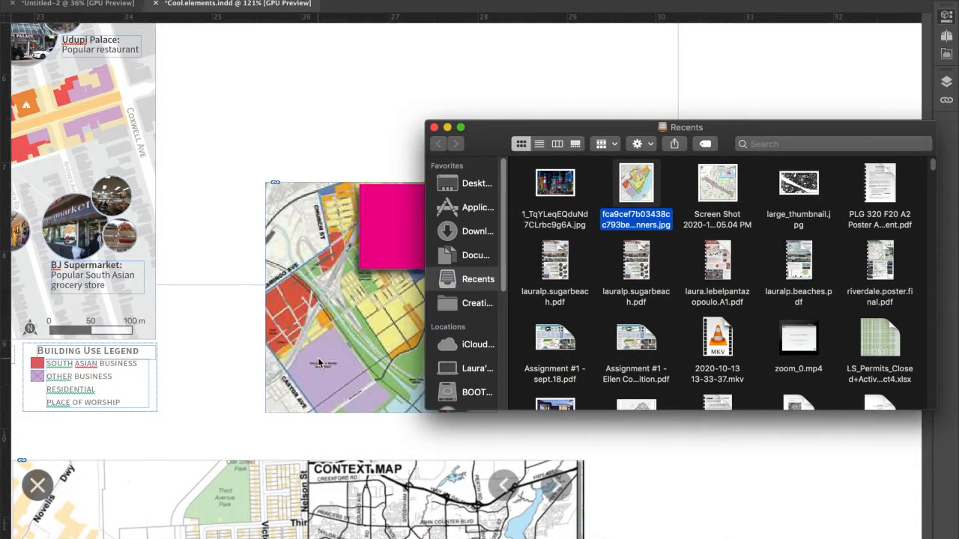
Place large_thumbnail.jpg into the magenta rectangle and scale the figure-ground image down inside its frame.
{"action": "left_click_drag", "start_coordinate": [798, 151], "coordinate": [939, 133]}
{"action": "left_click_drag", "start_coordinate": [938, 167], "coordinate": [446, 217]}
{"action": "left_click", "coordinate": [446, 217]}
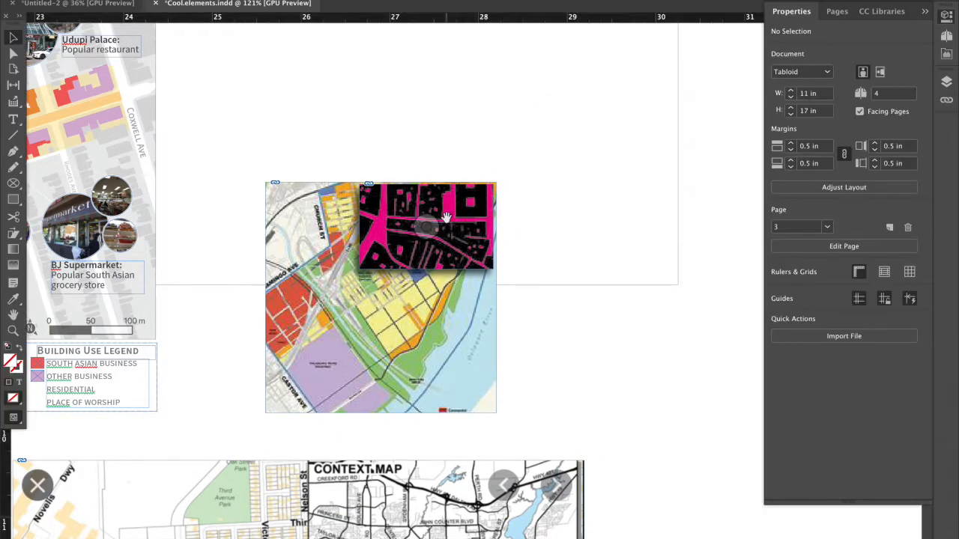
{"action": "left_click", "coordinate": [446, 219]}
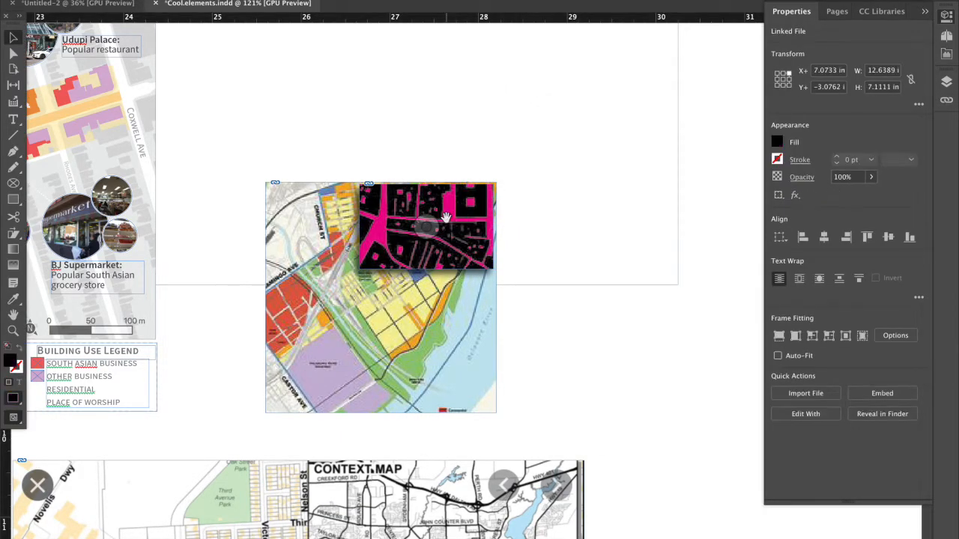
{"action": "key", "text": "super+alt+comma"}
{"action": "key", "text": "super+alt+comma"}
{"action": "key", "text": "super+alt+comma"}
{"action": "key", "text": "super+alt+comma"}
{"action": "key", "text": "super+alt+comma"}
{"action": "key", "text": "super+alt+comma"}
{"action": "key", "text": "super+alt+comma"}
{"action": "left_click", "coordinate": [530, 284]}
Change the figure-ground inset's fill from magenta to the [Paper] swatch.
{"action": "left_click", "coordinate": [461, 224]}
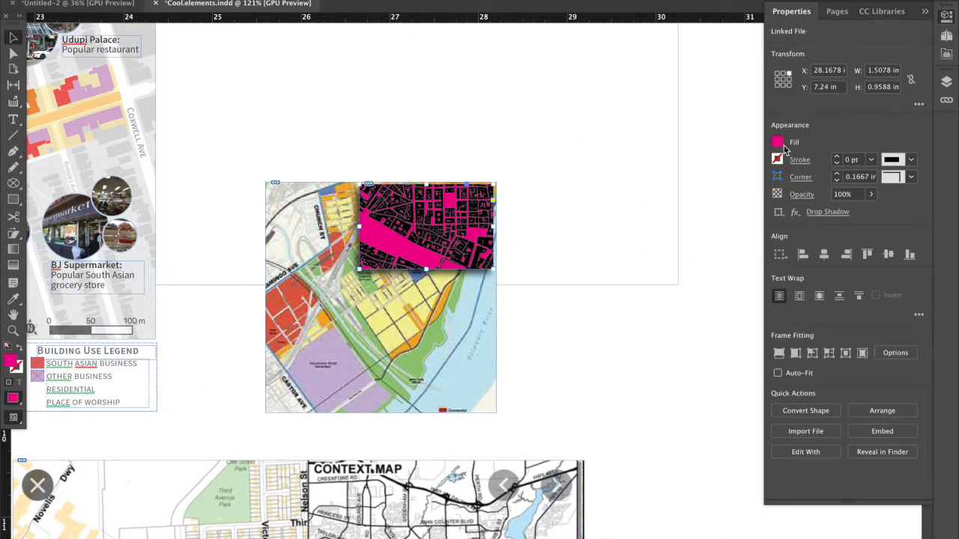
{"action": "left_click", "coordinate": [780, 145]}
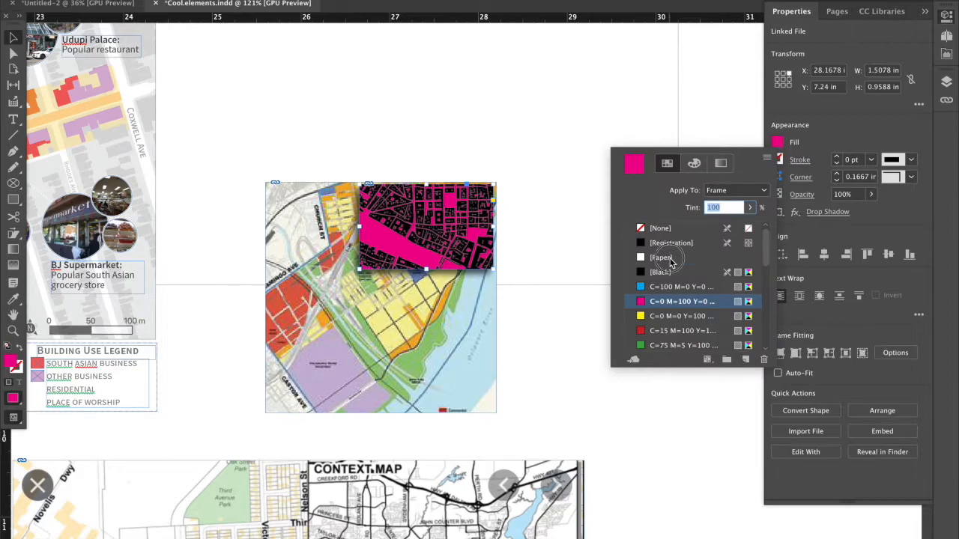
{"action": "left_click", "coordinate": [674, 252]}
{"action": "left_click", "coordinate": [531, 316]}
{"action": "left_click", "coordinate": [581, 337]}
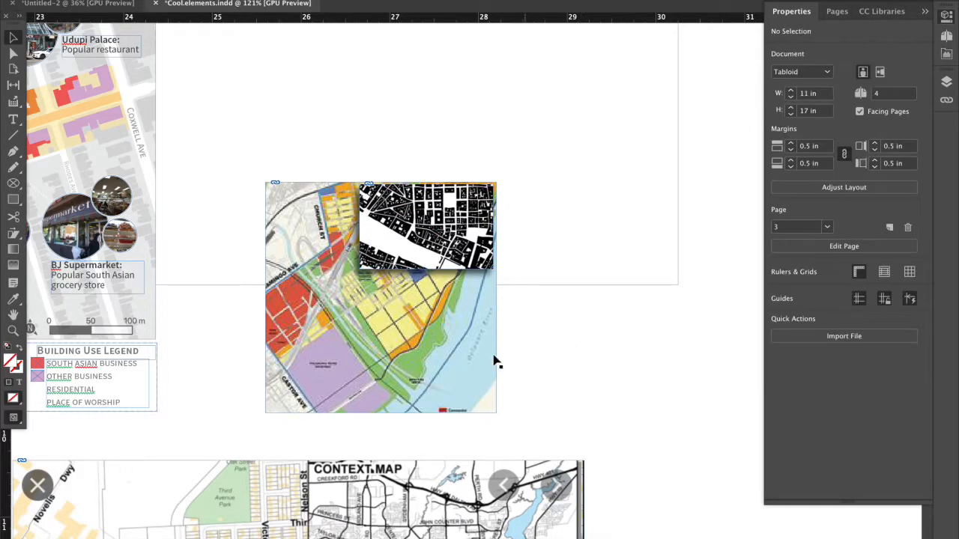
Widen the land-use map frame to about 2.77 in by extending its left edge outward.
{"action": "left_click", "coordinate": [292, 327]}
{"action": "left_click_drag", "start_coordinate": [266, 298], "coordinate": [254, 298]}
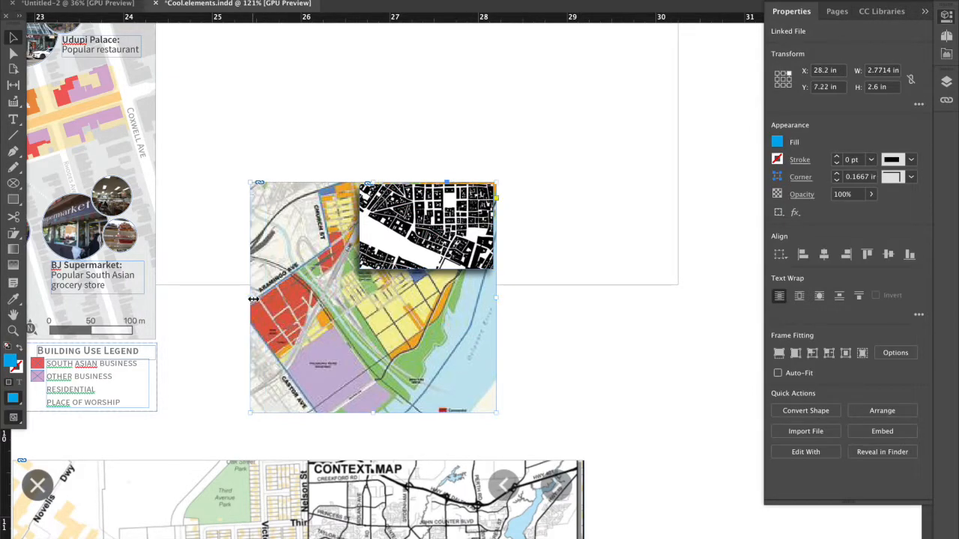
{"action": "left_click", "coordinate": [326, 161]}
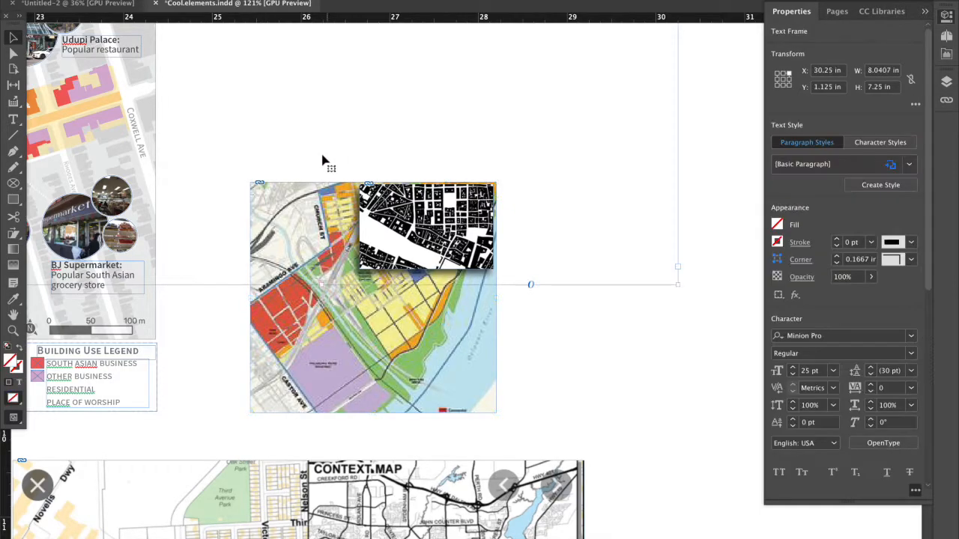
{"action": "left_click", "coordinate": [390, 214]}
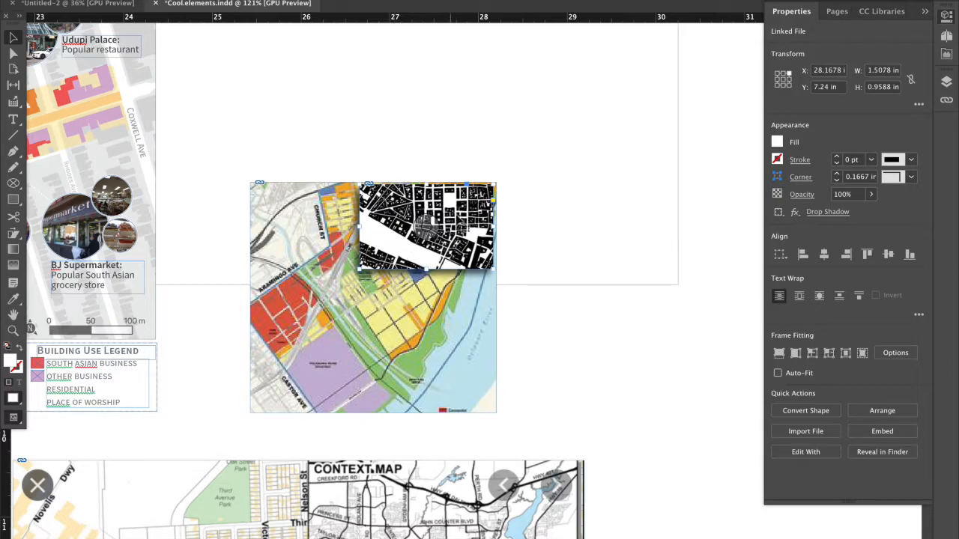
{"action": "left_click", "coordinate": [582, 153]}
{"action": "left_click", "coordinate": [500, 313]}
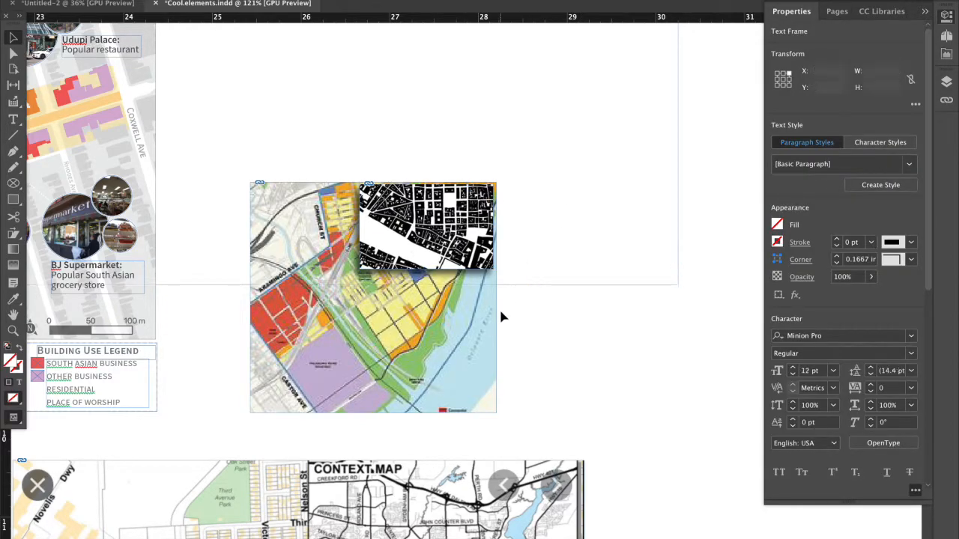
Examine the Sugar Beach map's circular inset and its shadow, and compare it with the other key map layouts on the page.
{"action": "scroll", "coordinate": [508, 330], "scroll_direction": "down", "scroll_amount": 4}
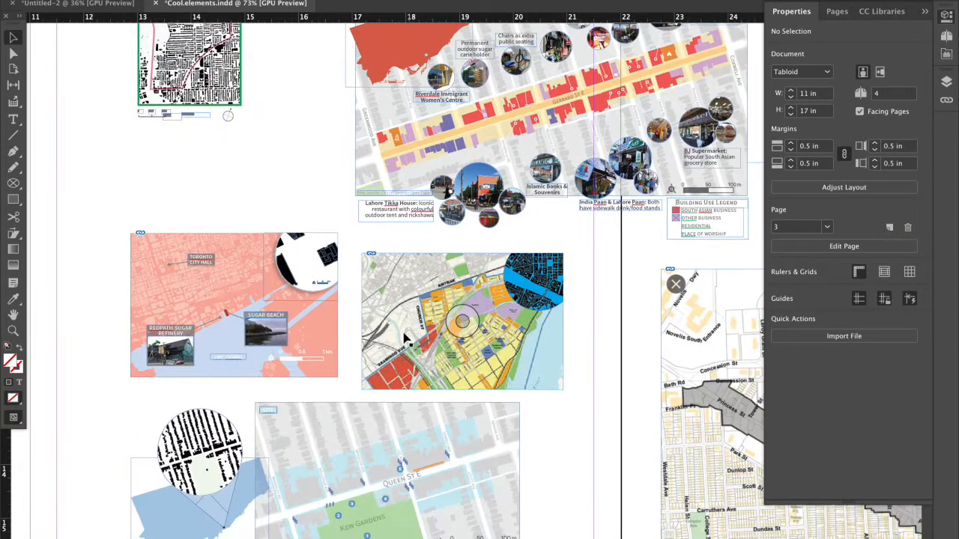
{"action": "scroll", "coordinate": [286, 275], "scroll_direction": "up", "scroll_amount": 2}
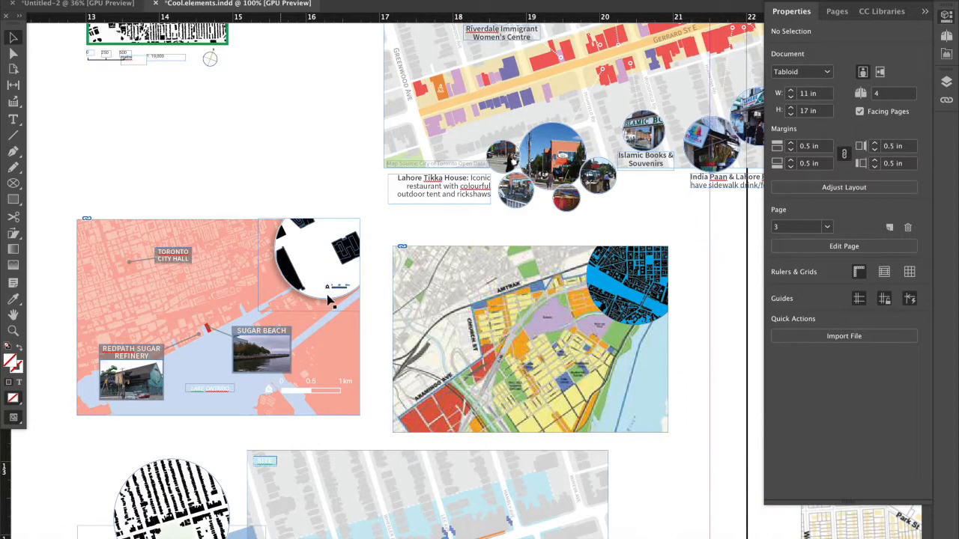
{"action": "scroll", "coordinate": [328, 298], "scroll_direction": "up", "scroll_amount": 3}
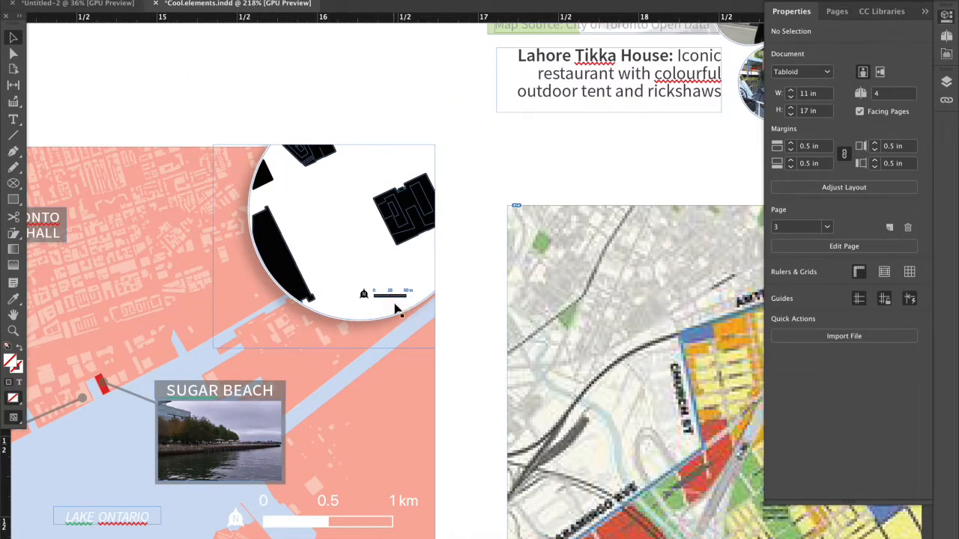
{"action": "scroll", "coordinate": [397, 308], "scroll_direction": "down", "scroll_amount": 5}
{"action": "scroll", "coordinate": [397, 308], "scroll_direction": "down", "scroll_amount": 3}
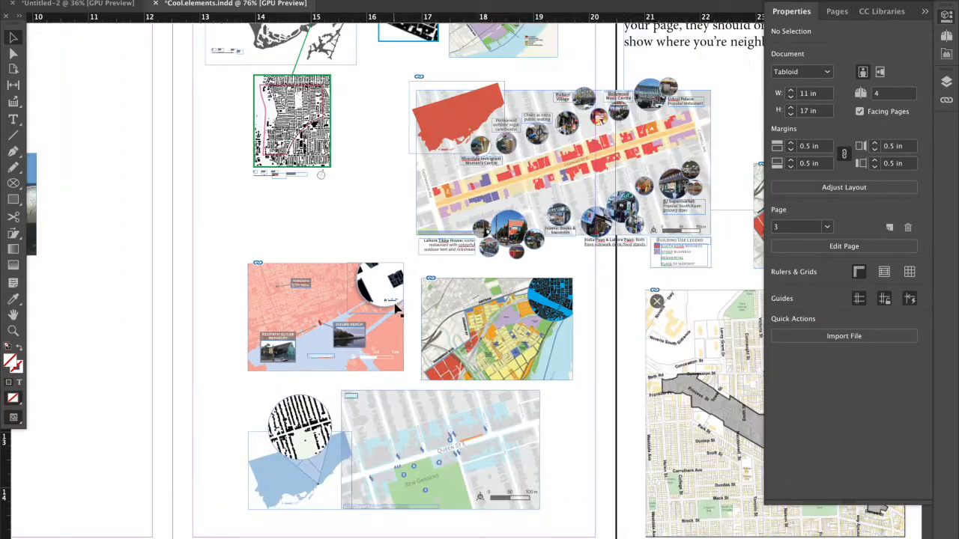
{"action": "scroll", "coordinate": [397, 306], "scroll_direction": "up", "scroll_amount": 2}
{"action": "scroll", "coordinate": [397, 302], "scroll_direction": "down", "scroll_amount": 1}
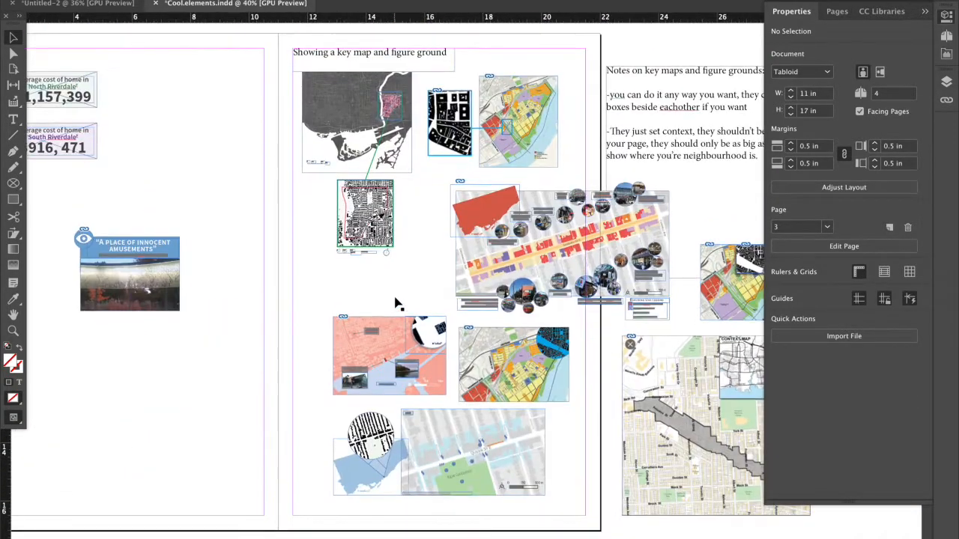
Collapse the Properties panel and review the key map spread with its notes on key maps and figure grounds.
{"action": "left_click", "coordinate": [921, 9]}
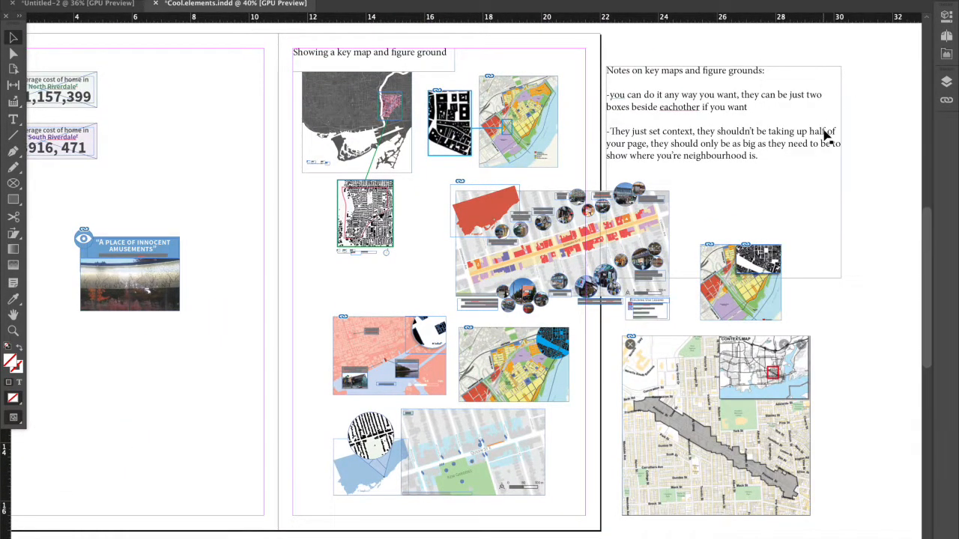
{"action": "scroll", "coordinate": [797, 194], "scroll_direction": "down", "scroll_amount": 1}
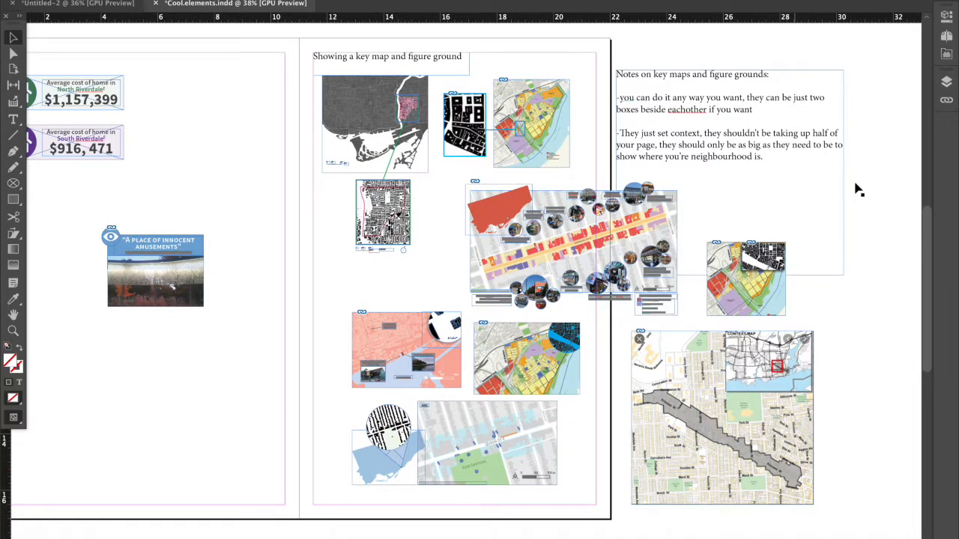
{"action": "scroll", "coordinate": [550, 235], "scroll_direction": "down", "scroll_amount": 3}
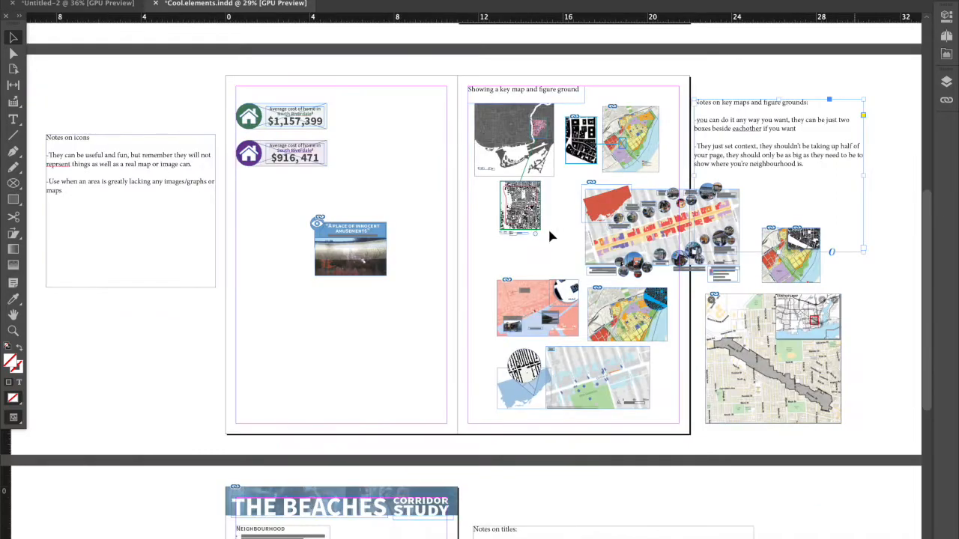
{"action": "scroll", "coordinate": [550, 238], "scroll_direction": "down", "scroll_amount": 3}
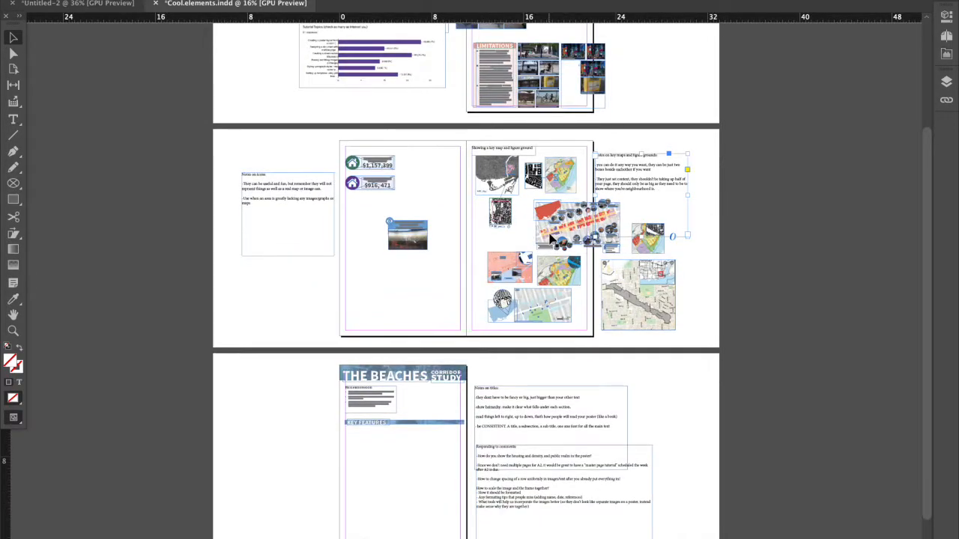
Read the notes on icons and examine the neighbouring home-cost and quote infographics.
{"action": "scroll", "coordinate": [552, 239], "scroll_direction": "up", "scroll_amount": 2}
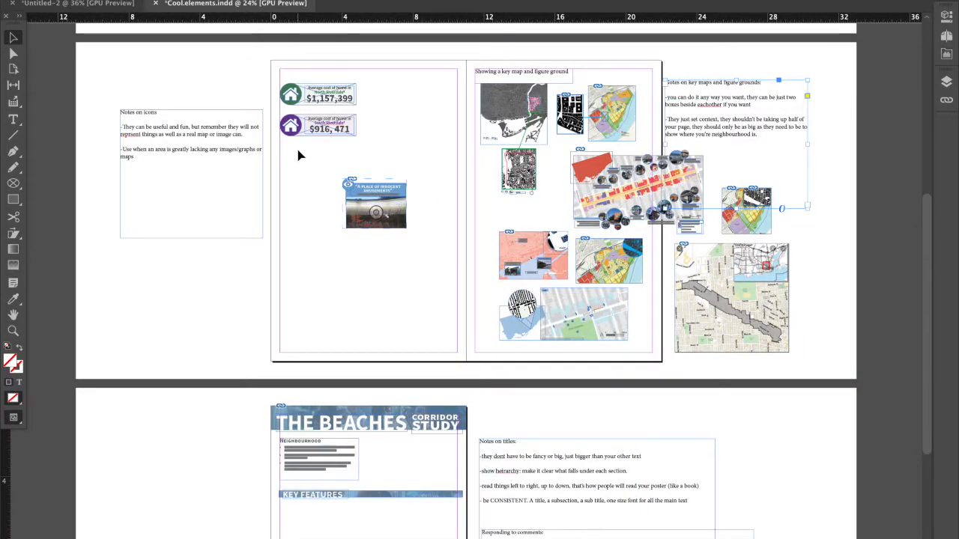
{"action": "scroll", "coordinate": [320, 207], "scroll_direction": "up", "scroll_amount": 2}
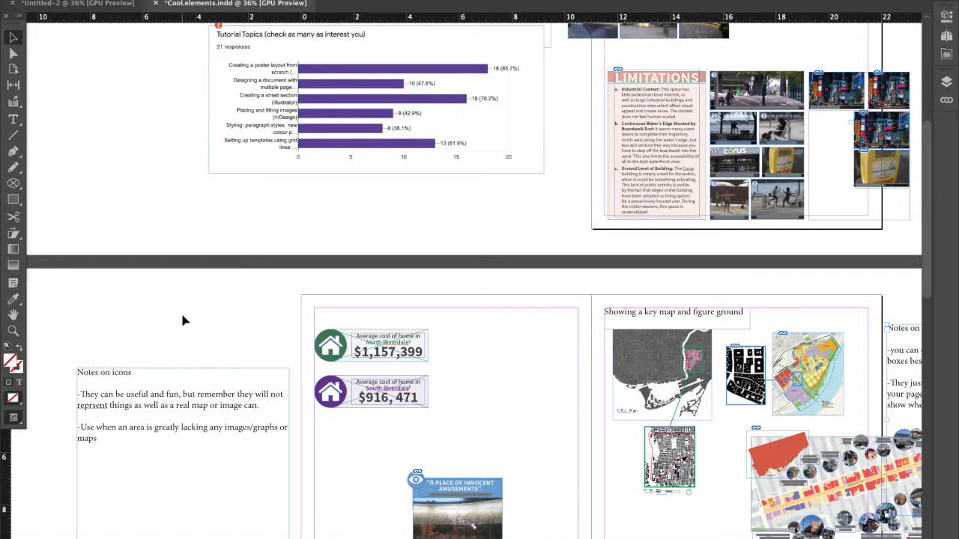
{"action": "scroll", "coordinate": [183, 321], "scroll_direction": "down", "scroll_amount": 3}
{"action": "scroll", "coordinate": [183, 320], "scroll_direction": "up", "scroll_amount": 1}
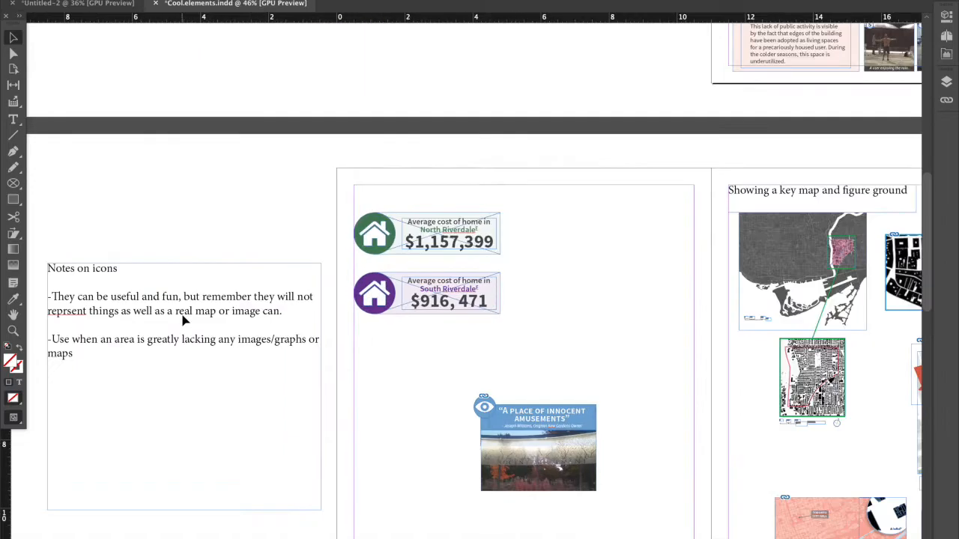
{"action": "scroll", "coordinate": [184, 321], "scroll_direction": "down", "scroll_amount": 1}
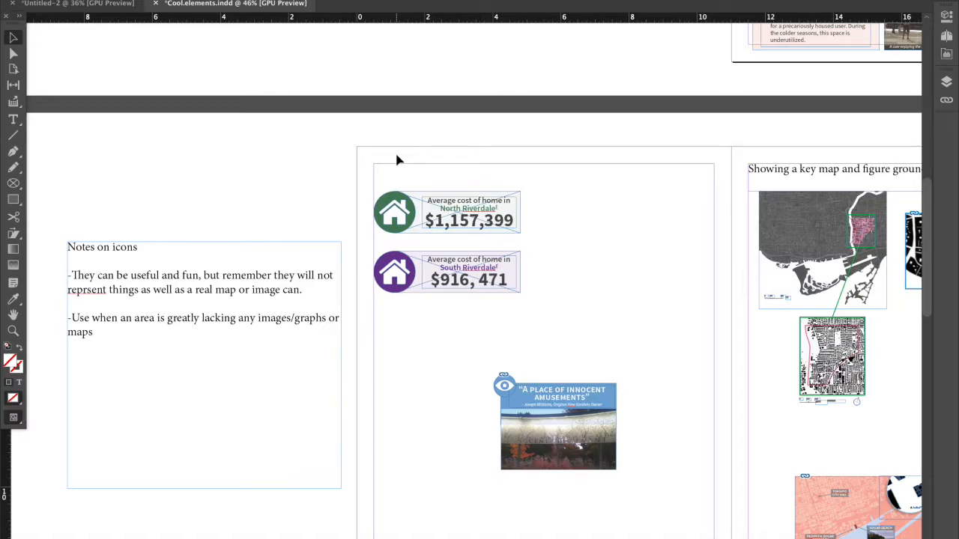
{"action": "left_click", "coordinate": [274, 328]}
{"action": "double_click", "coordinate": [272, 325]}
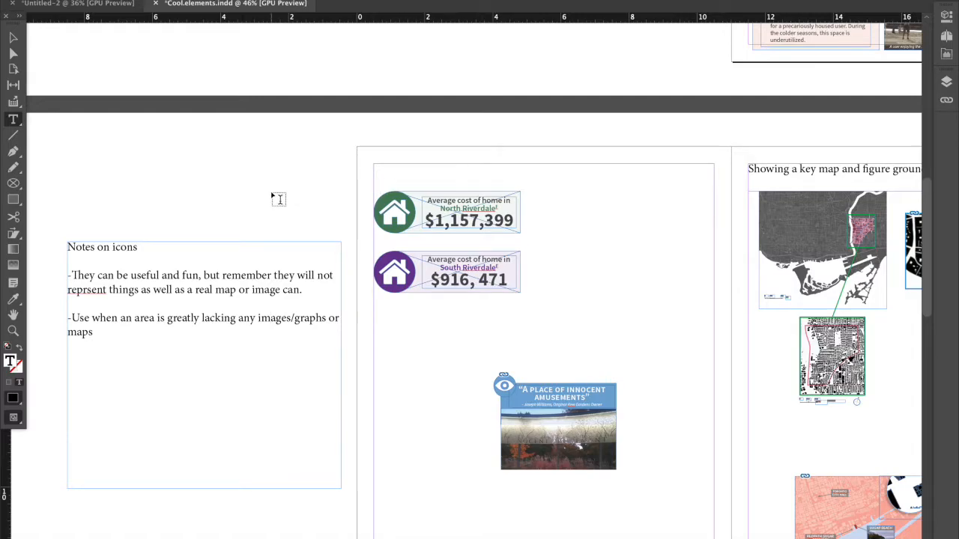
{"action": "left_click", "coordinate": [12, 37]}
{"action": "left_click", "coordinate": [296, 180]}
{"action": "left_click", "coordinate": [367, 205]}
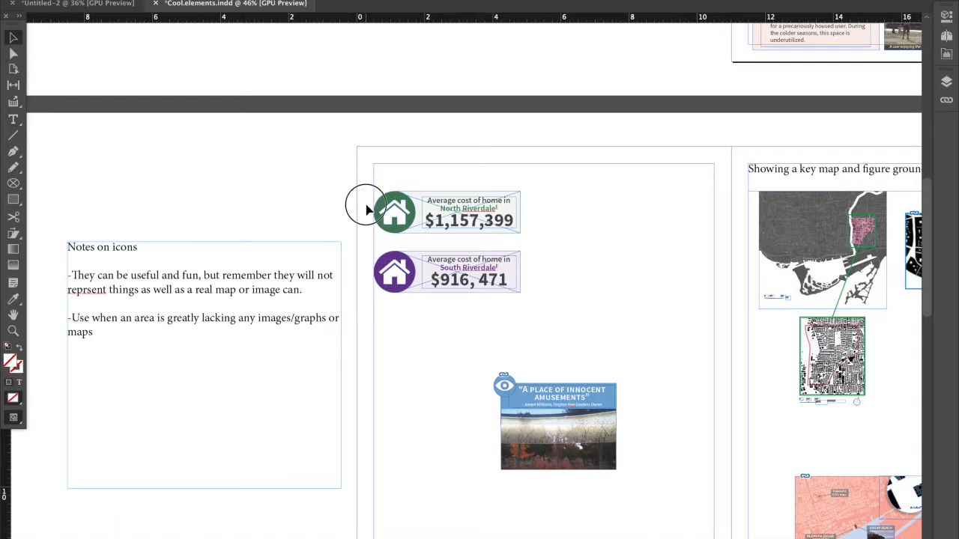
Examine the house icons in the two home-cost infographics and the eye icon on the quote infographic.
{"action": "left_click", "coordinate": [397, 213]}
{"action": "left_click", "coordinate": [308, 266]}
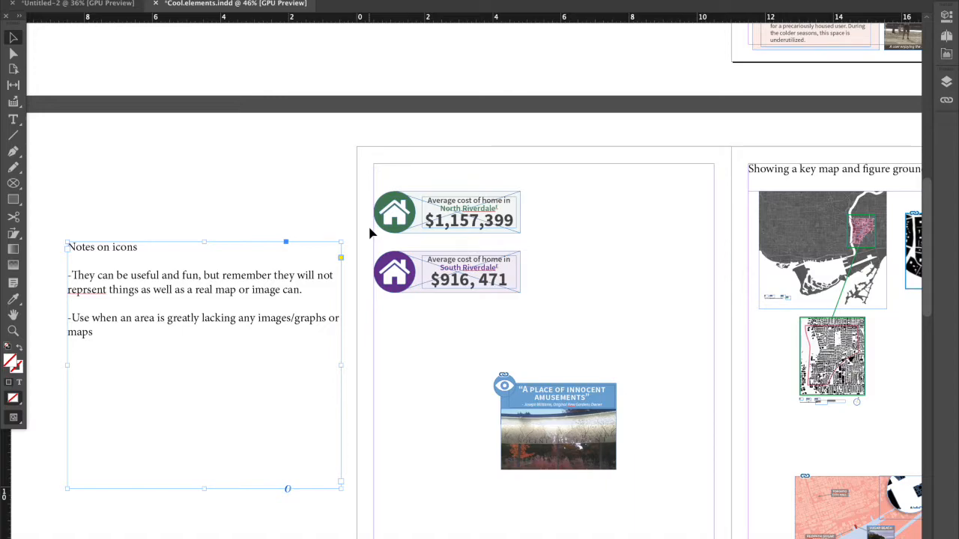
{"action": "left_click", "coordinate": [394, 218]}
{"action": "left_click", "coordinate": [383, 323]}
{"action": "scroll", "coordinate": [466, 438], "scroll_direction": "up", "scroll_amount": 1}
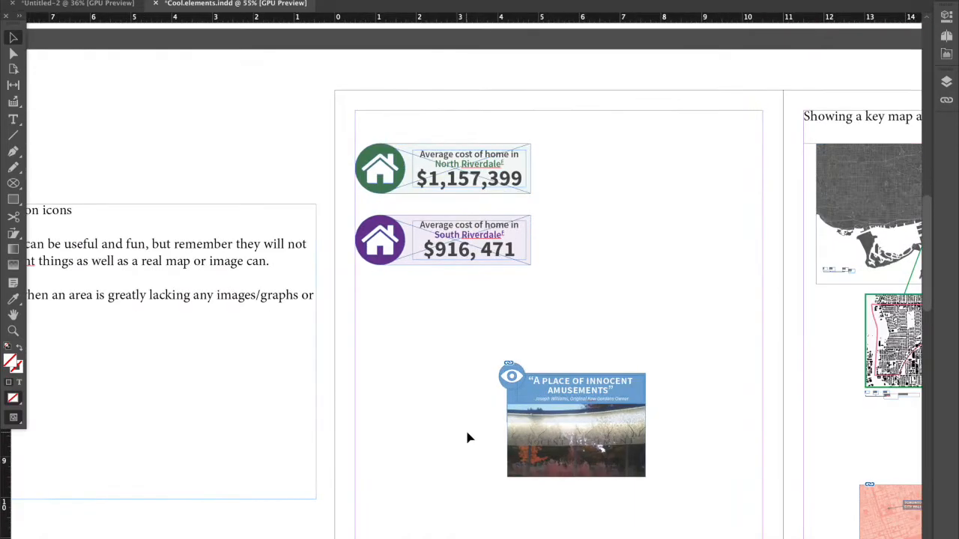
{"action": "left_click", "coordinate": [504, 392]}
{"action": "scroll", "coordinate": [513, 384], "scroll_direction": "up", "scroll_amount": 2}
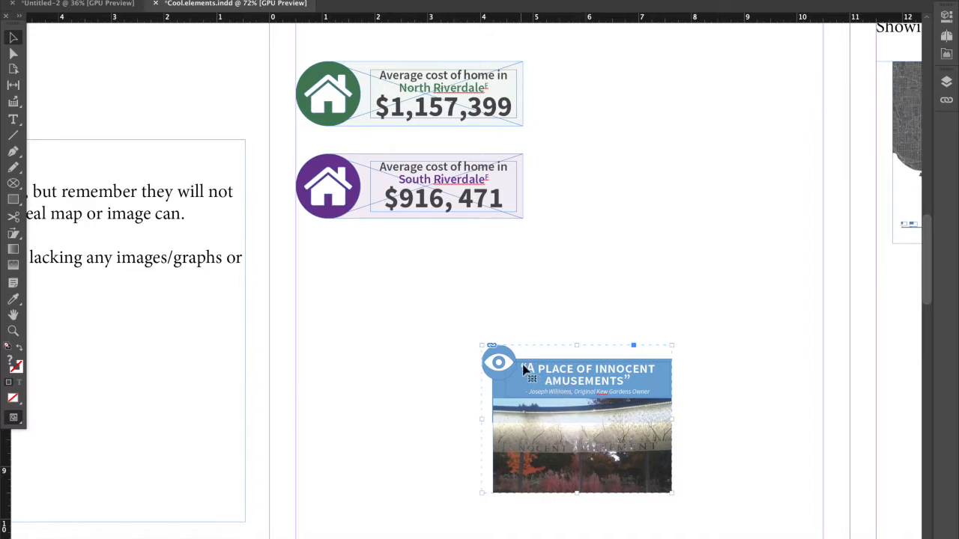
{"action": "left_click", "coordinate": [532, 327]}
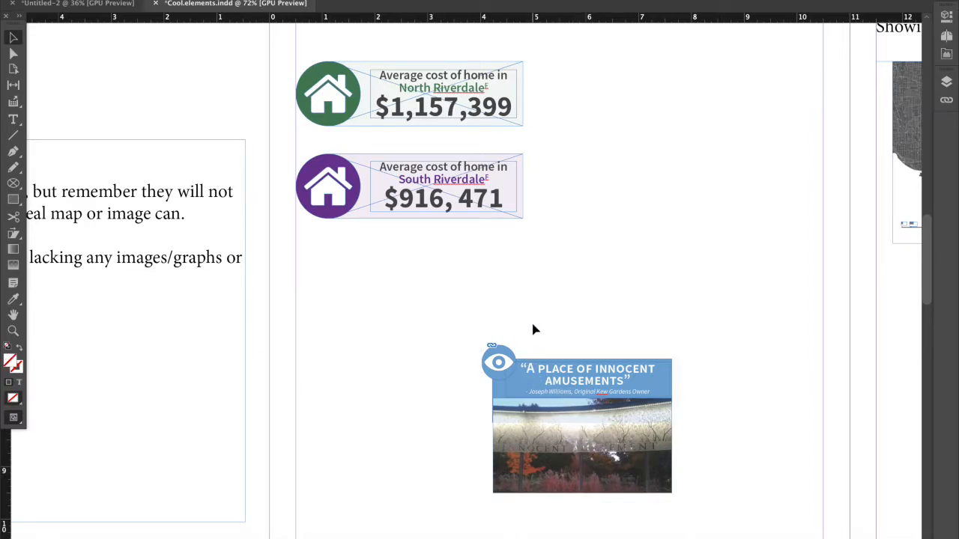
{"action": "left_click", "coordinate": [521, 364]}
Switch to Chrome and open Flaticon's bee icon search page in a new tab.
{"action": "mouse_move", "coordinate": [138, 533]}
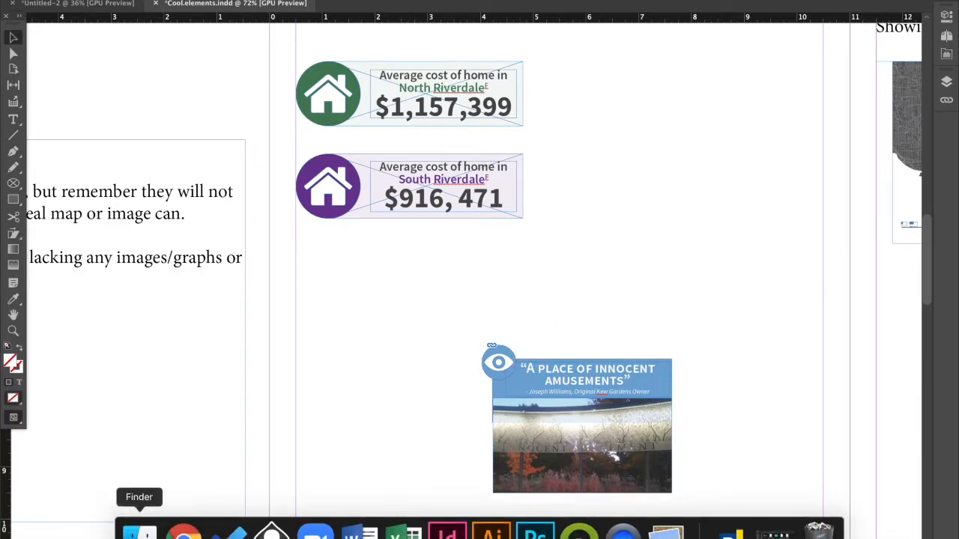
{"action": "left_click", "coordinate": [139, 533]}
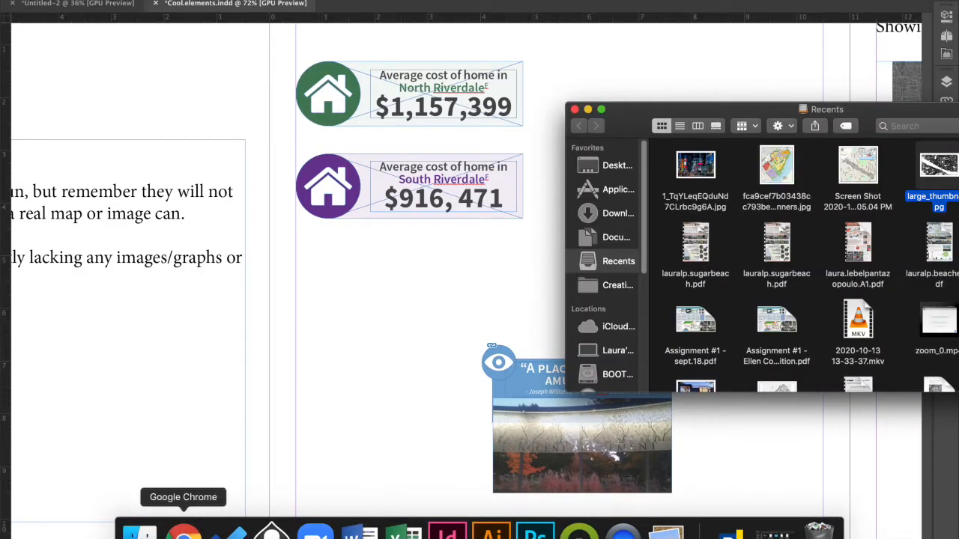
{"action": "left_click", "coordinate": [184, 534]}
{"action": "key", "text": "super+t"}
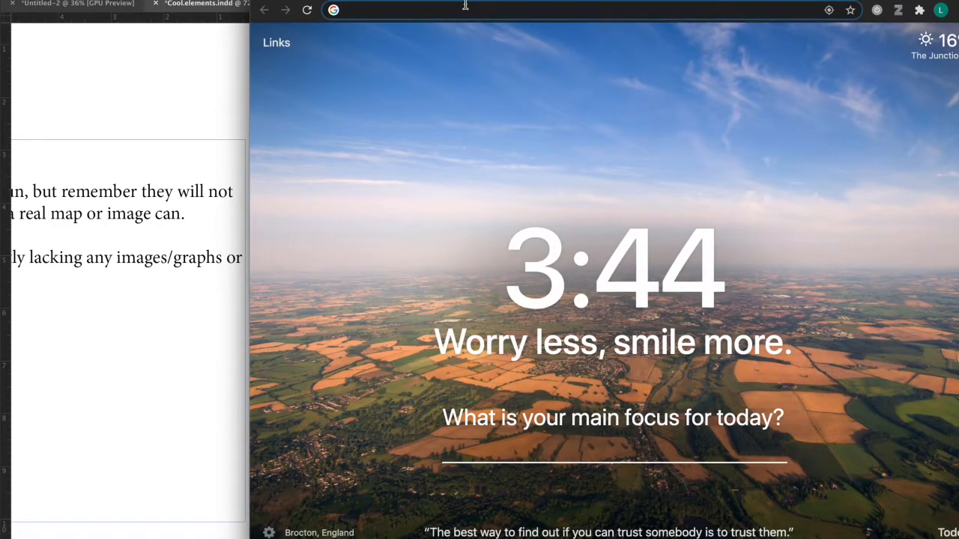
{"action": "type", "text": "fla"}
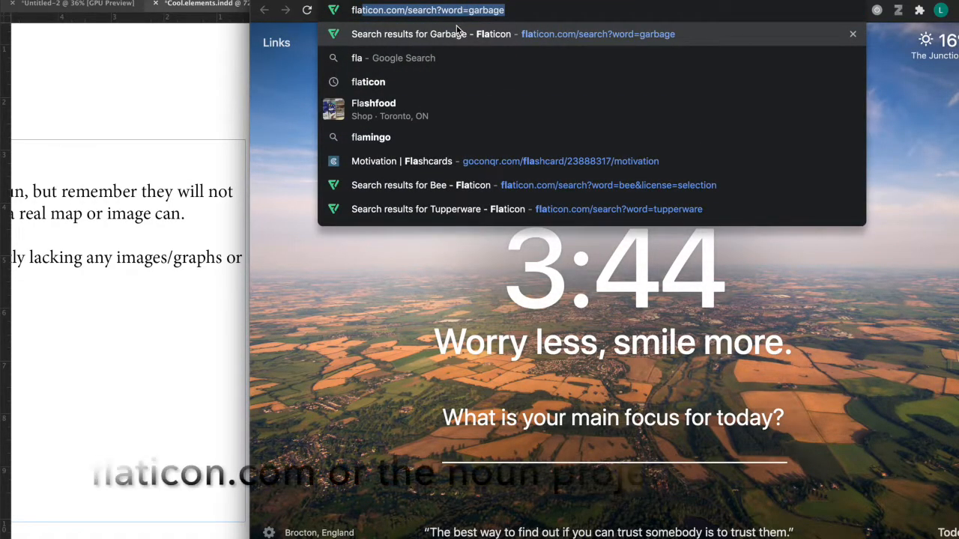
{"action": "type", "text": "t"}
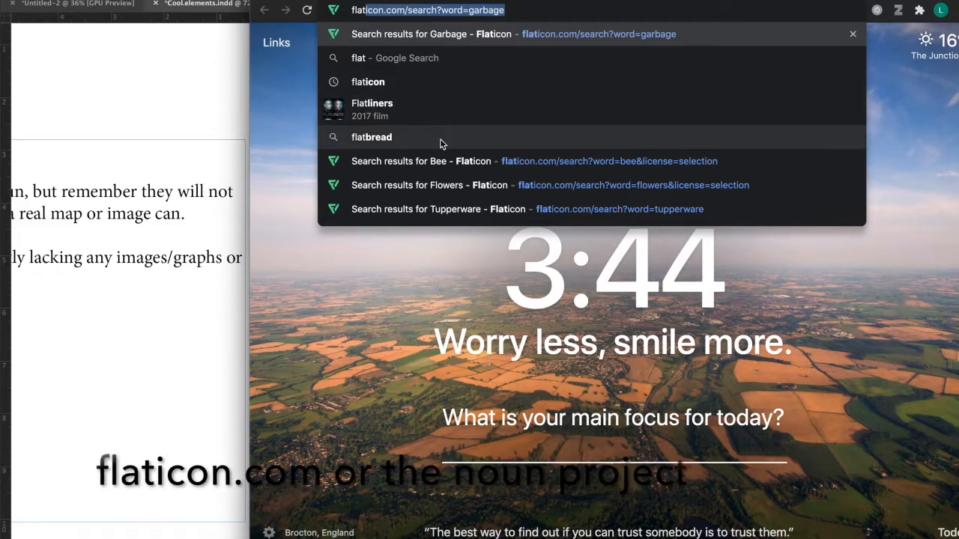
{"action": "left_click", "coordinate": [440, 161]}
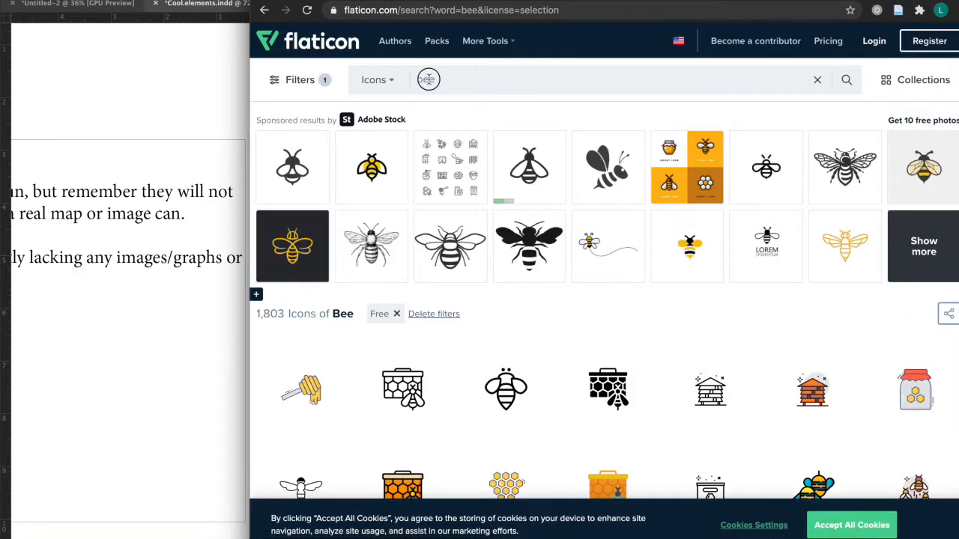
Search Flaticon for "appartment" and browse the icon results.
{"action": "left_click_drag", "start_coordinate": [434, 81], "coordinate": [399, 89]}
{"action": "type", "text": "appartment"}
{"action": "left_click", "coordinate": [392, 123]}
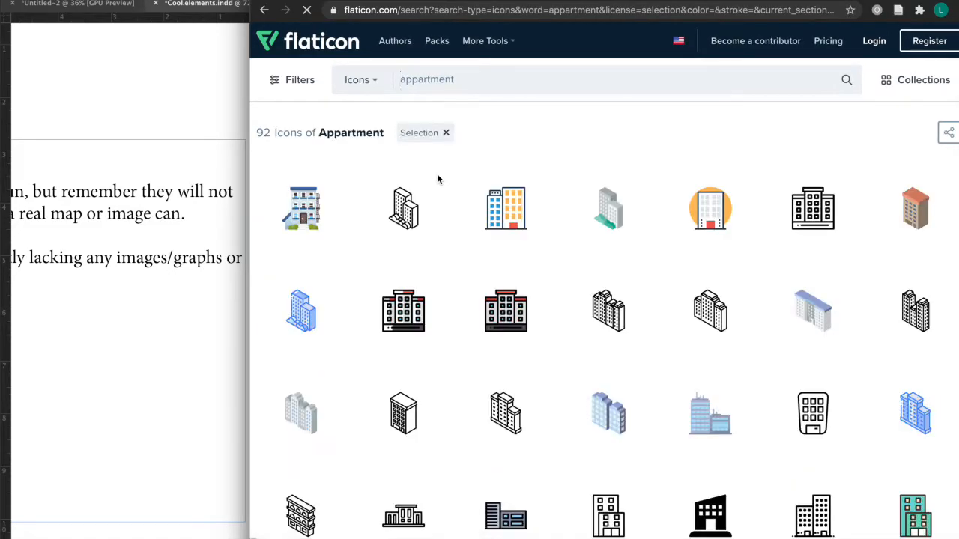
{"action": "scroll", "coordinate": [677, 526], "scroll_direction": "down", "scroll_amount": 2}
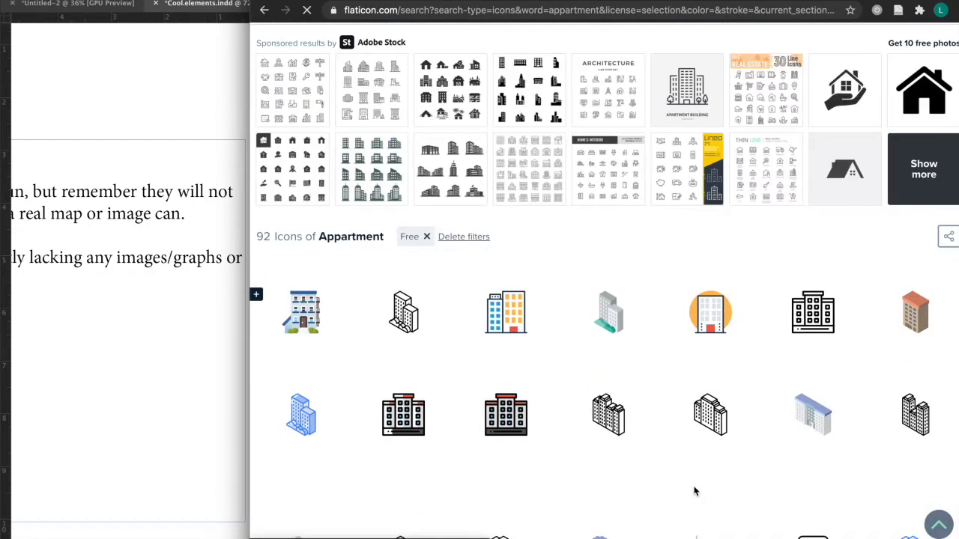
{"action": "scroll", "coordinate": [694, 492], "scroll_direction": "down", "scroll_amount": 2}
{"action": "scroll", "coordinate": [693, 492], "scroll_direction": "up", "scroll_amount": 4}
{"action": "scroll", "coordinate": [696, 479], "scroll_direction": "down", "scroll_amount": 5}
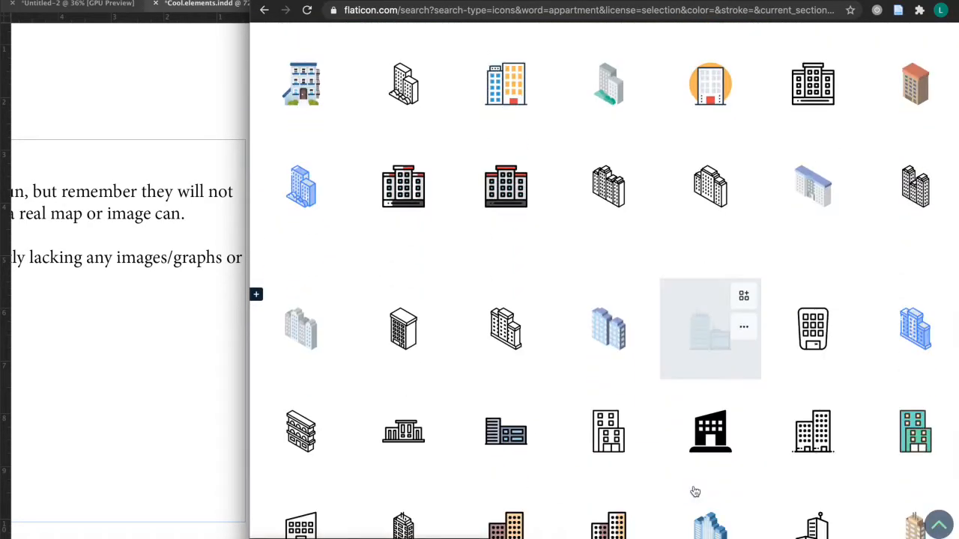
Open the solid black apartment building icon and save its free SVG download to the Desktop as appartment.
{"action": "left_click", "coordinate": [710, 429]}
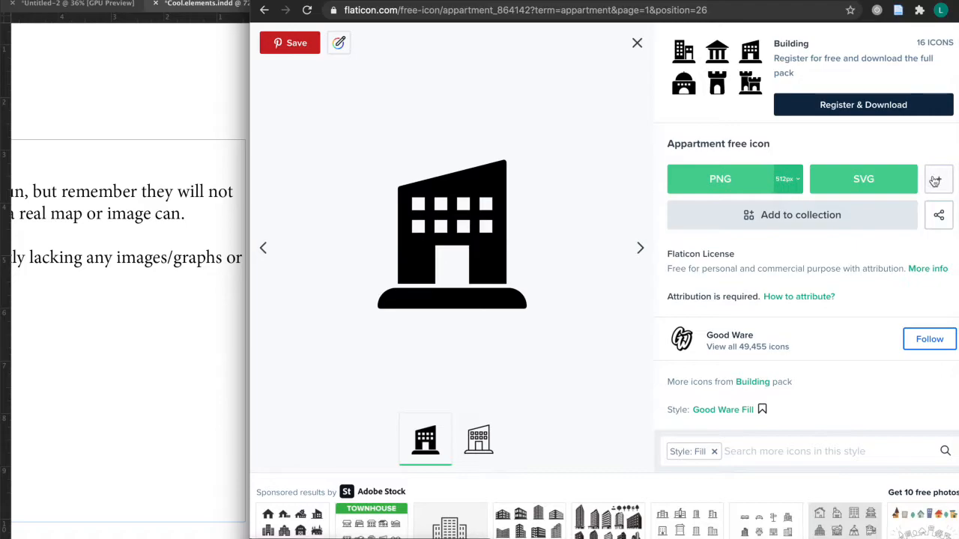
{"action": "left_click", "coordinate": [903, 183]}
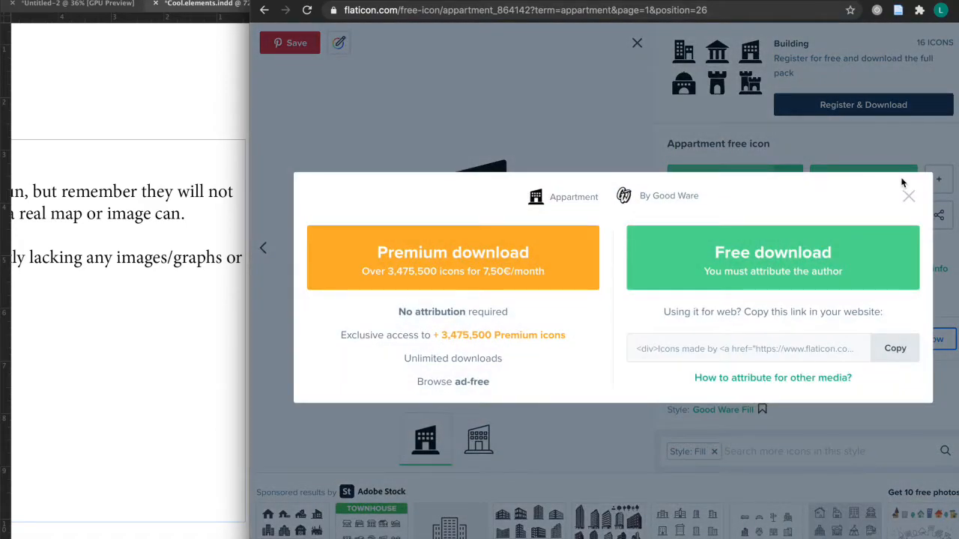
{"action": "left_click", "coordinate": [800, 259]}
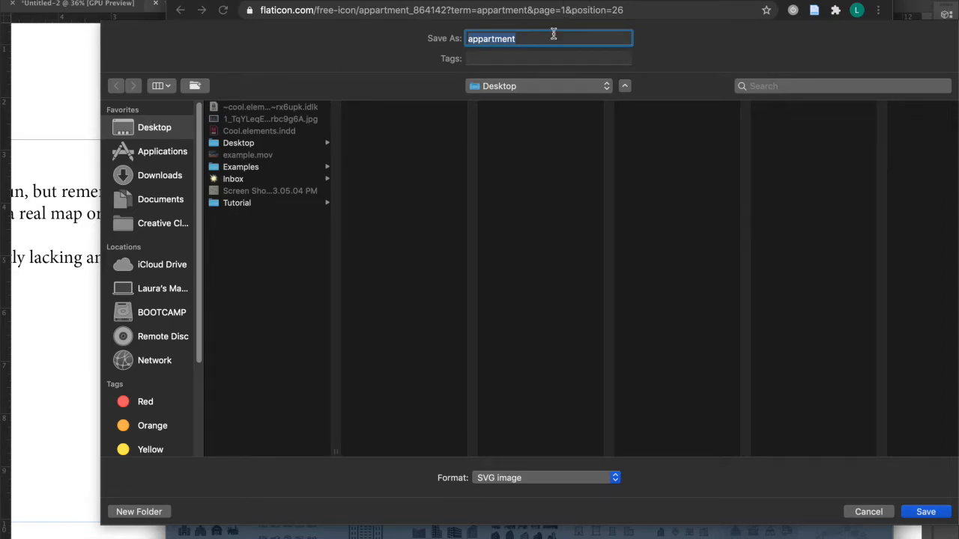
{"action": "left_click", "coordinate": [158, 131]}
{"action": "left_click", "coordinate": [934, 510]}
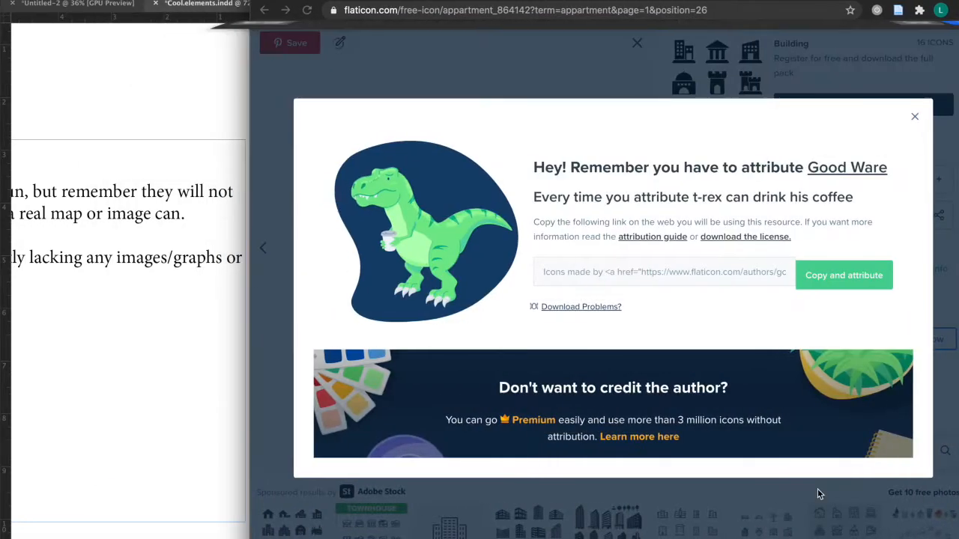
Try to place appartment.svg from the Desktop on the InDesign page below the home-cost infographics, and delete the placed frame.
{"action": "left_click", "coordinate": [206, 416]}
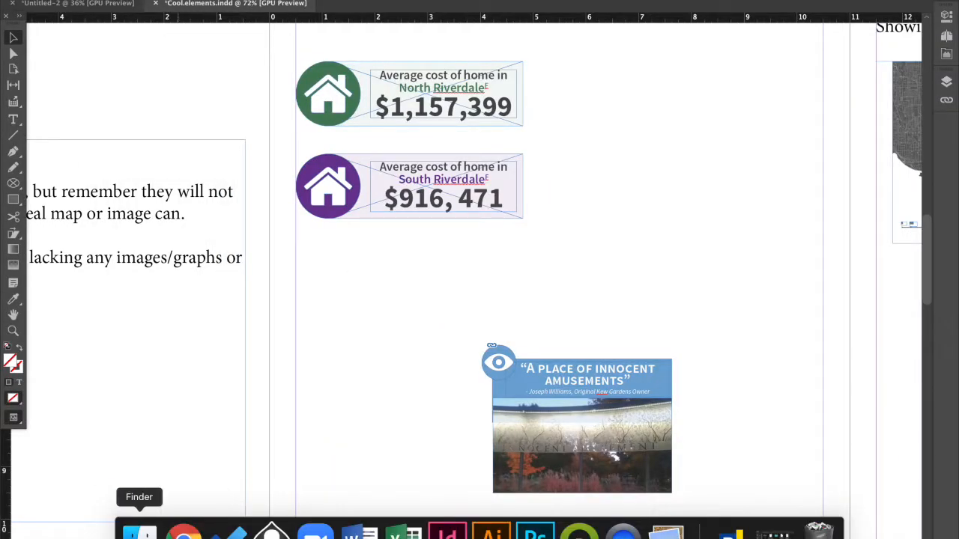
{"action": "left_click", "coordinate": [140, 525]}
{"action": "left_click_drag", "start_coordinate": [707, 110], "coordinate": [505, 54]}
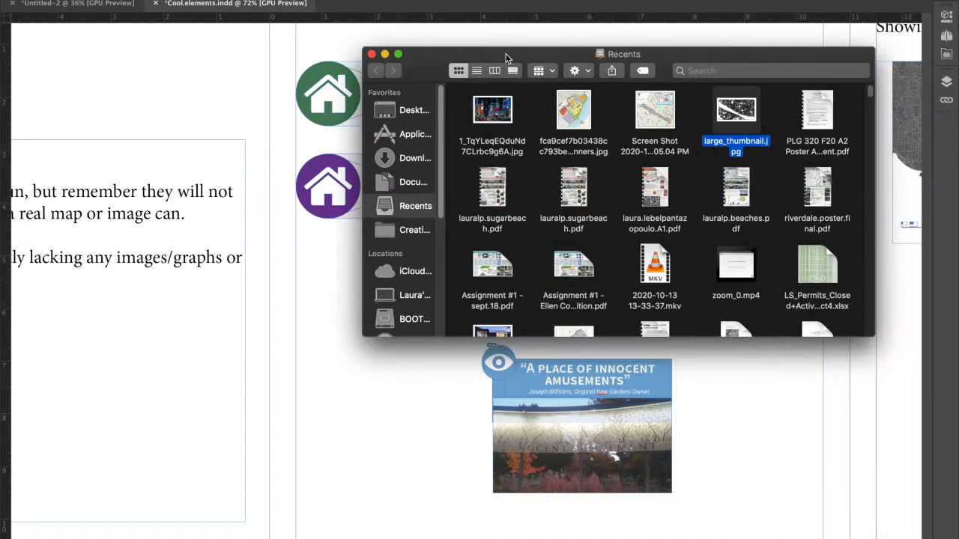
{"action": "left_click", "coordinate": [414, 111]}
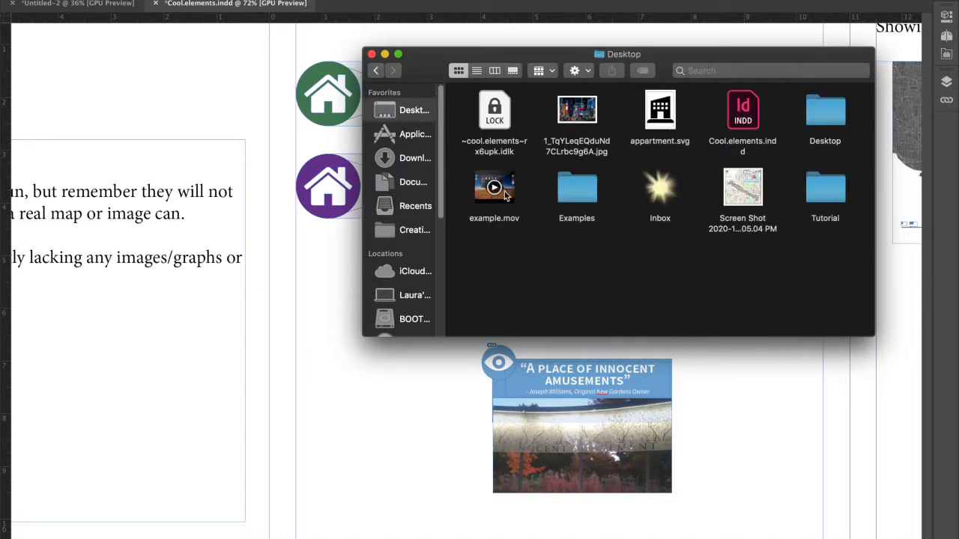
{"action": "left_click_drag", "start_coordinate": [671, 96], "coordinate": [386, 391]}
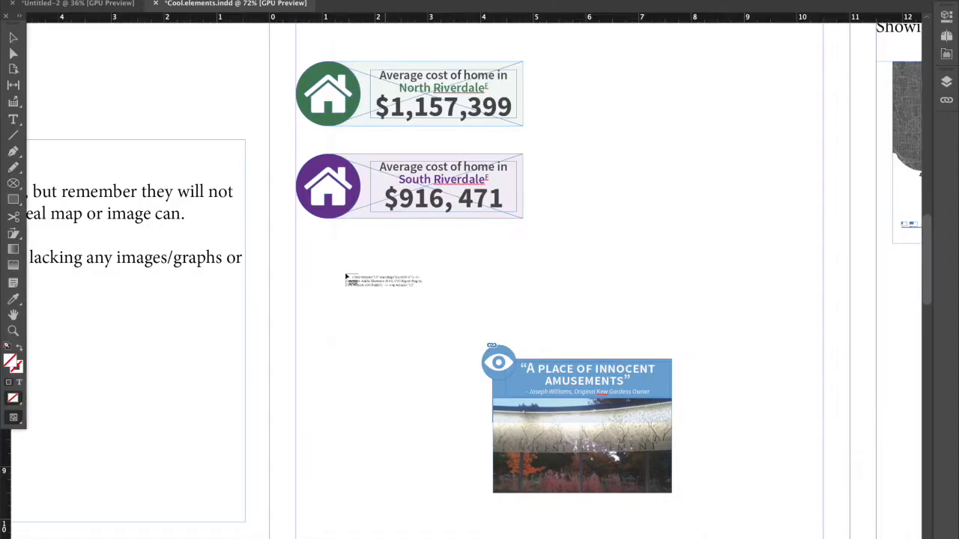
{"action": "left_click_drag", "start_coordinate": [341, 262], "coordinate": [429, 376]}
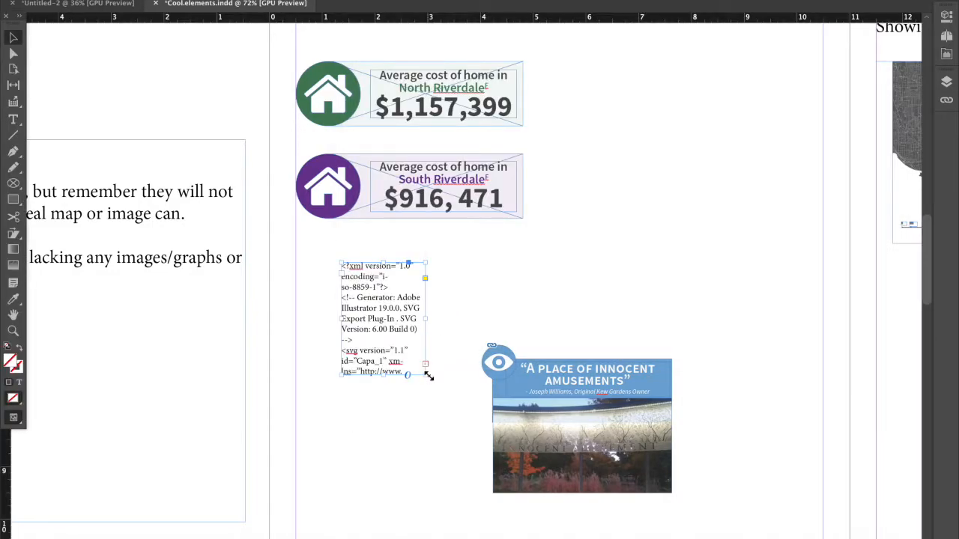
{"action": "key", "text": "Delete"}
Launch Illustrator and return to the apartment icon's Flaticon page in Chrome, dismissing the attribution notice.
{"action": "mouse_move", "coordinate": [403, 532]}
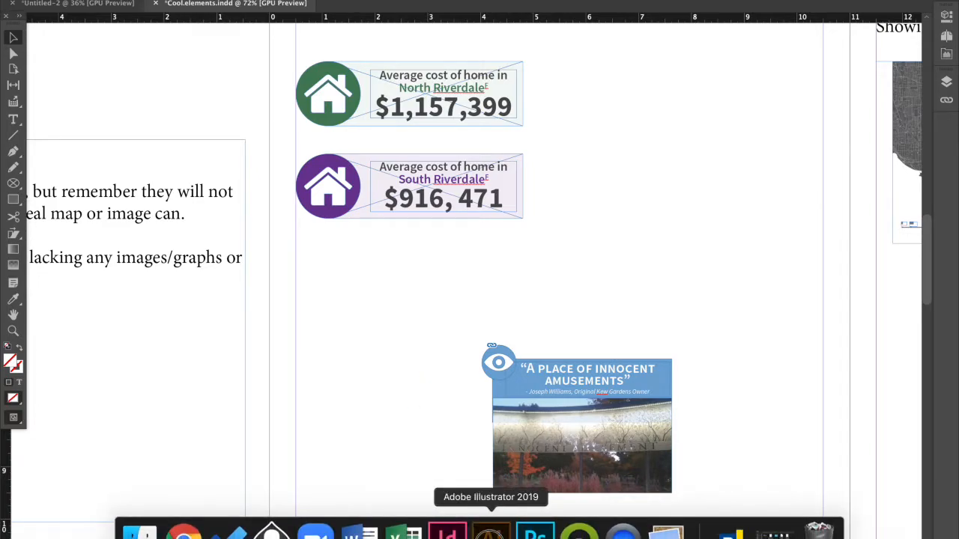
{"action": "left_click", "coordinate": [139, 534]}
{"action": "left_click", "coordinate": [183, 533]}
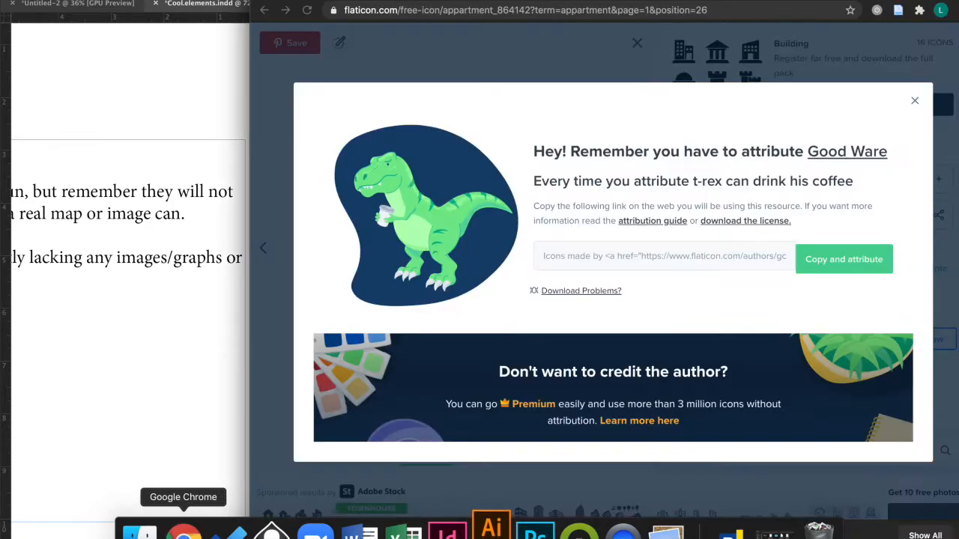
{"action": "left_click", "coordinate": [915, 104]}
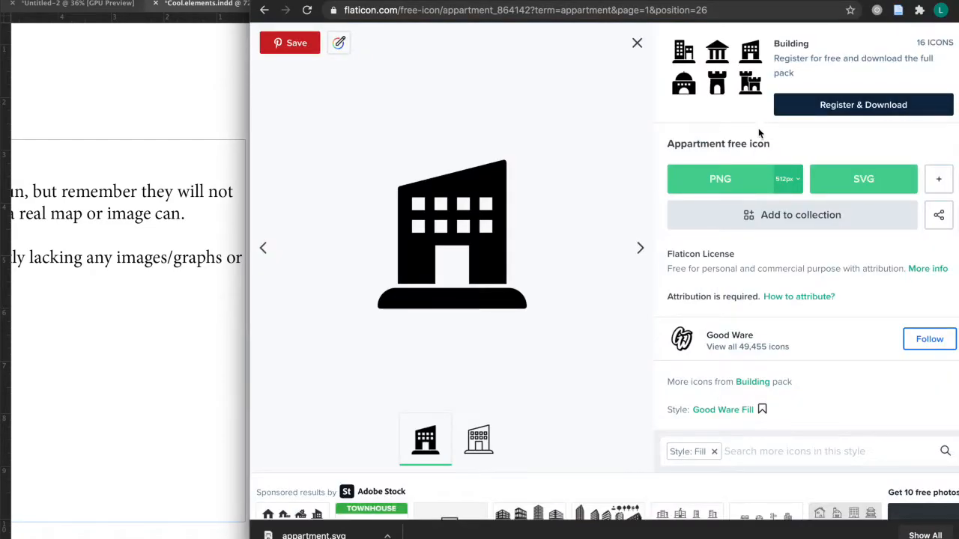
{"action": "left_click", "coordinate": [750, 186]}
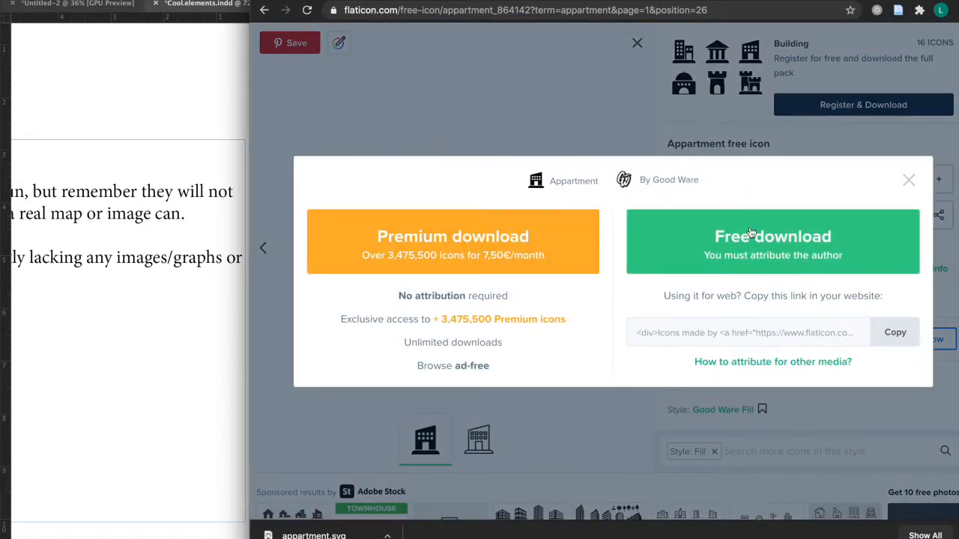
{"action": "left_click", "coordinate": [910, 179]}
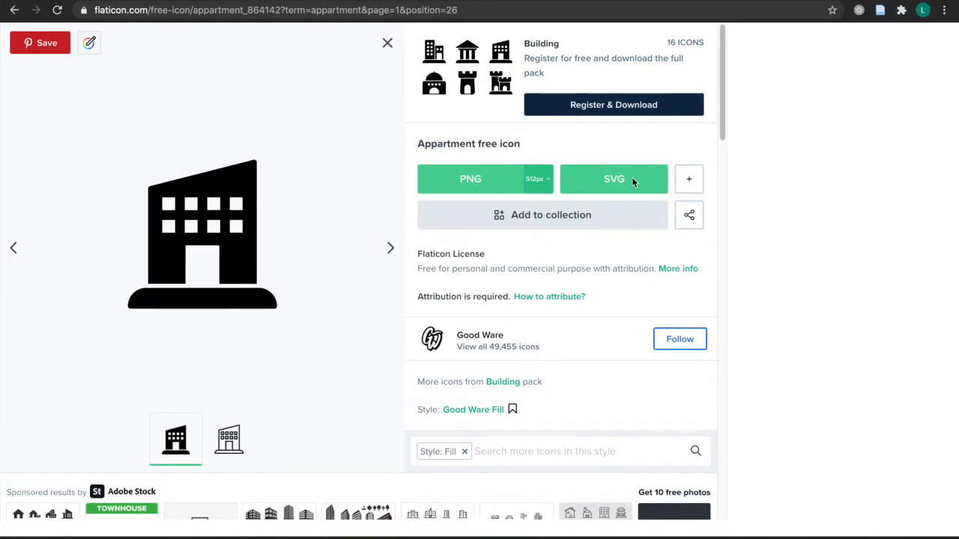
{"action": "scroll", "coordinate": [677, 253], "scroll_direction": "down", "scroll_amount": 1}
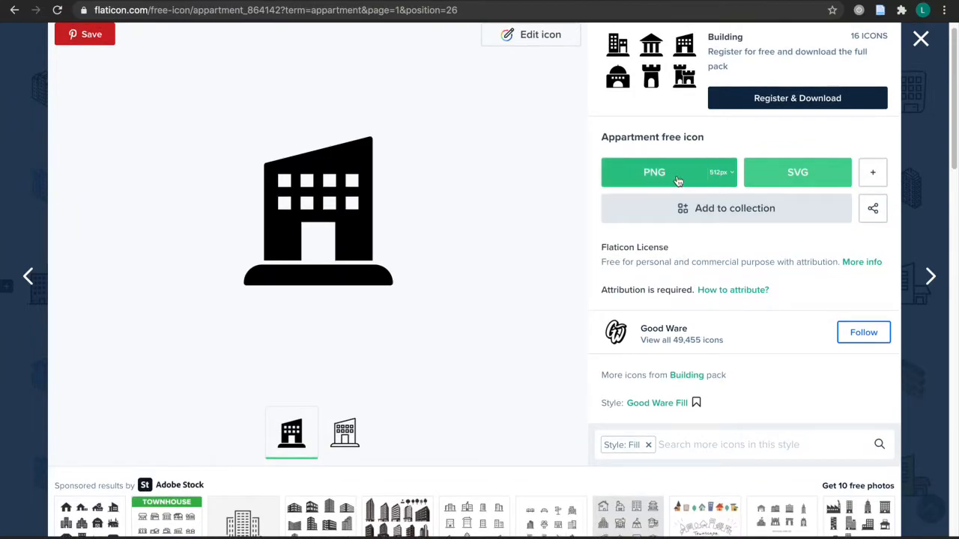
Check the apartment icon's PNG and additional download formats, and open the icon in Flaticon's editor.
{"action": "left_click", "coordinate": [682, 173]}
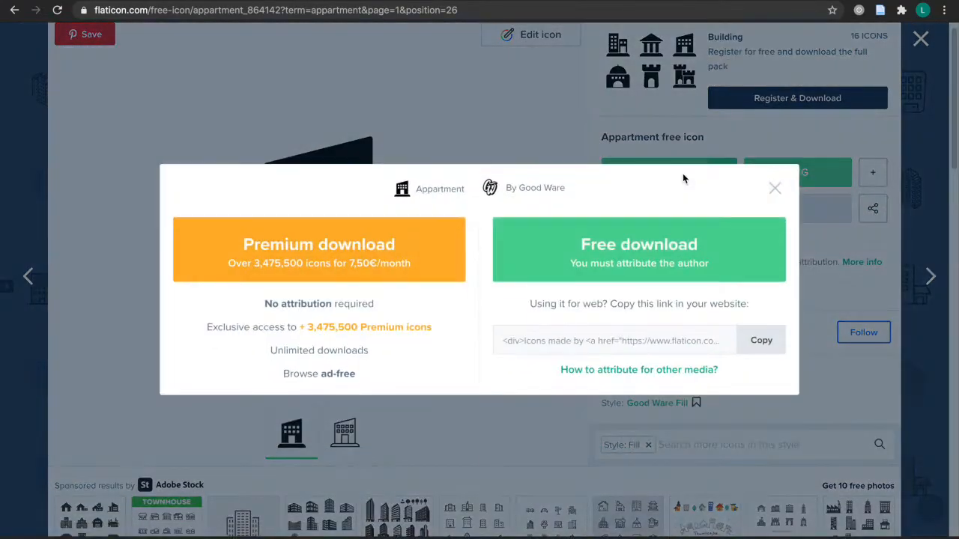
{"action": "left_click", "coordinate": [773, 188]}
{"action": "mouse_move", "coordinate": [881, 184]}
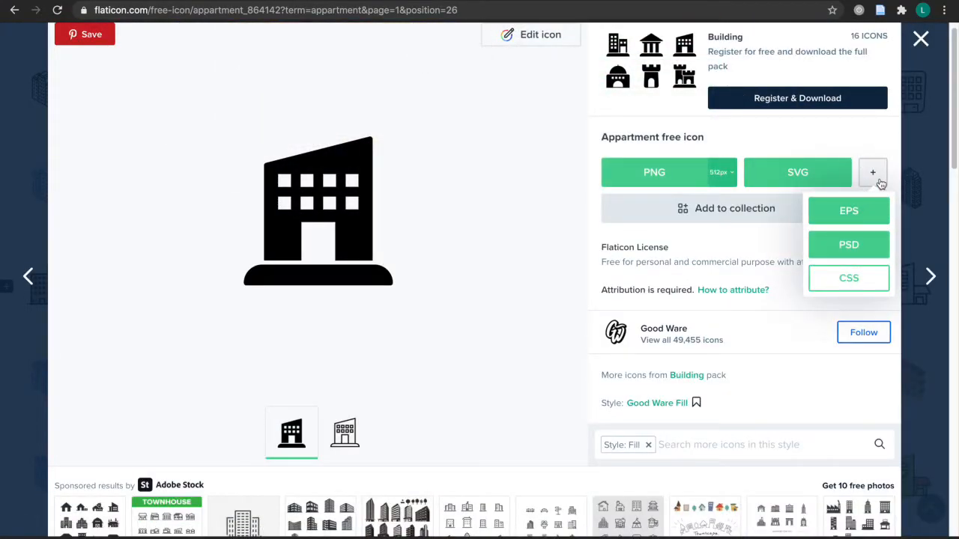
{"action": "scroll", "coordinate": [830, 234], "scroll_direction": "up", "scroll_amount": 1}
{"action": "scroll", "coordinate": [830, 234], "scroll_direction": "up", "scroll_amount": 1}
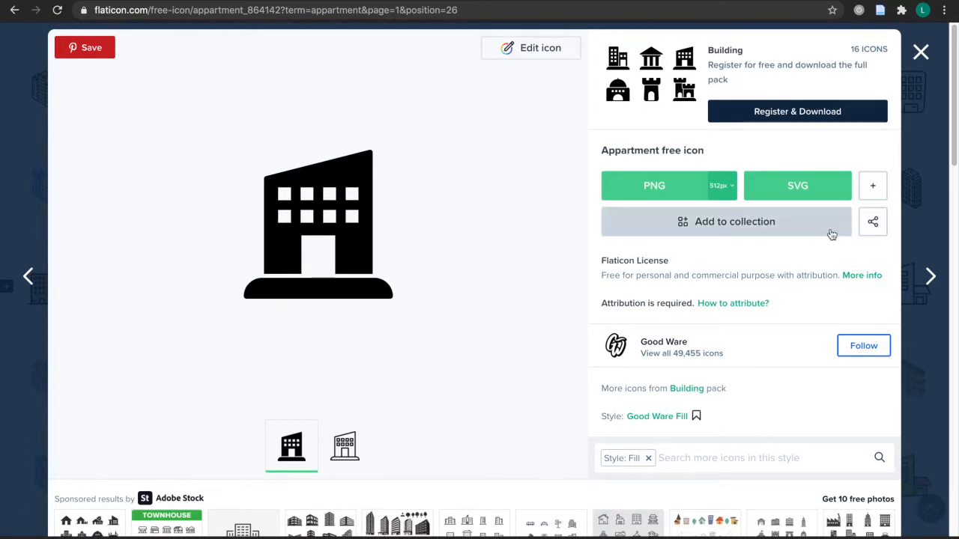
{"action": "left_click", "coordinate": [561, 50]}
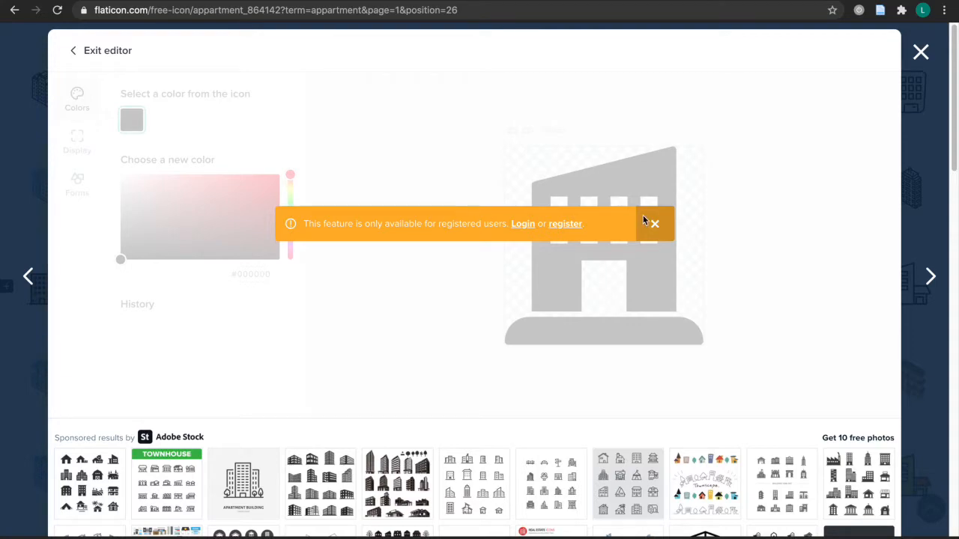
{"action": "left_click", "coordinate": [524, 224]}
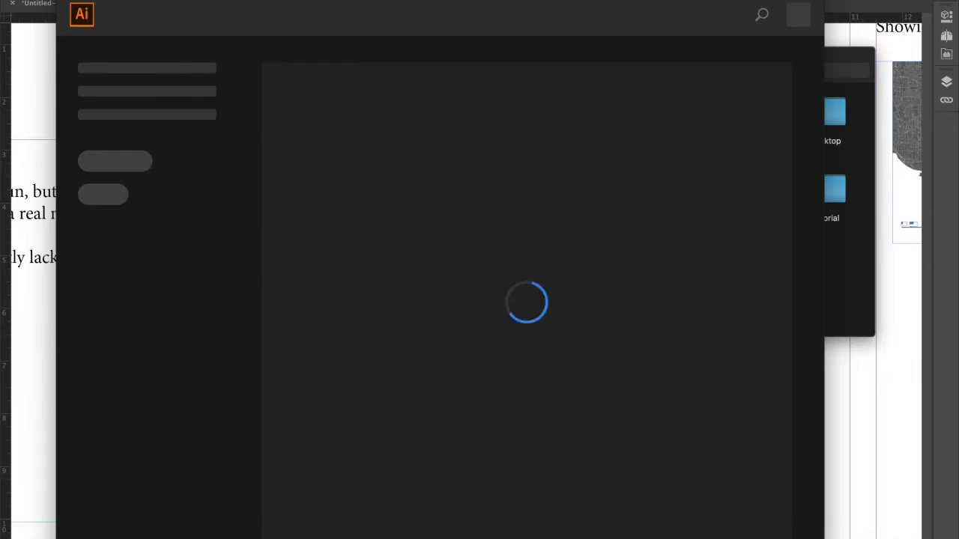
Try to open appartment.svg from the Desktop in Illustrator.
{"action": "mouse_move", "coordinate": [228, 536]}
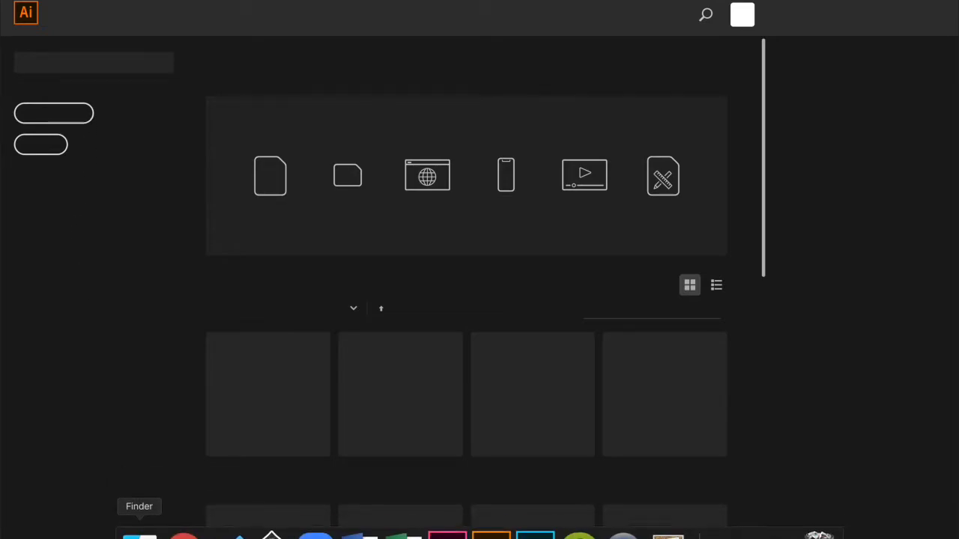
{"action": "left_click", "coordinate": [139, 533]}
{"action": "left_click_drag", "start_coordinate": [674, 123], "coordinate": [648, 382]}
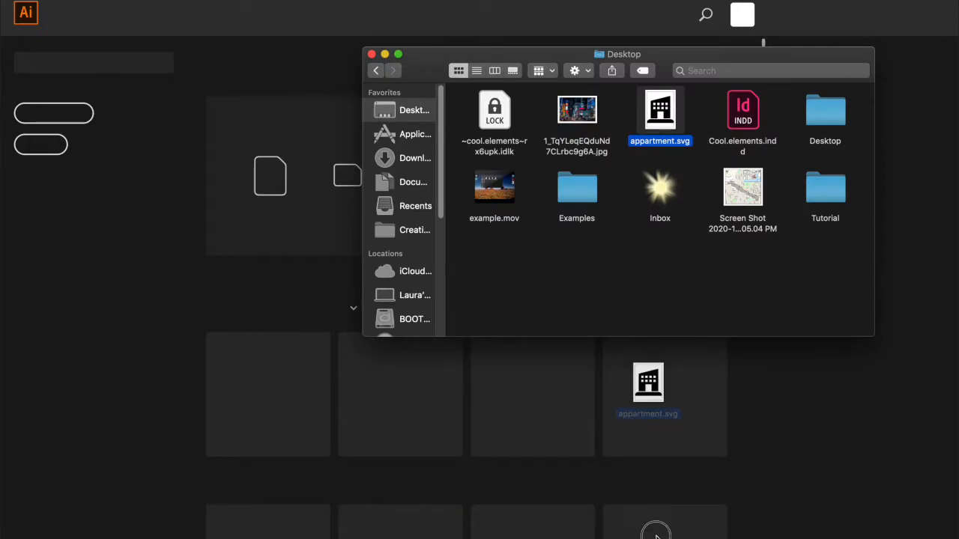
{"action": "left_click", "coordinate": [491, 533]}
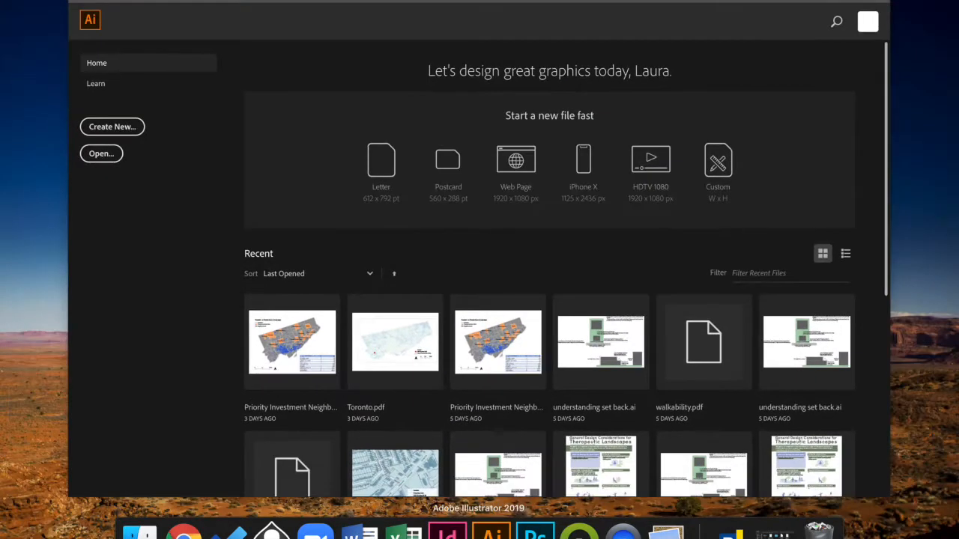
{"action": "left_click_drag", "start_coordinate": [491, 533], "coordinate": [491, 534]}
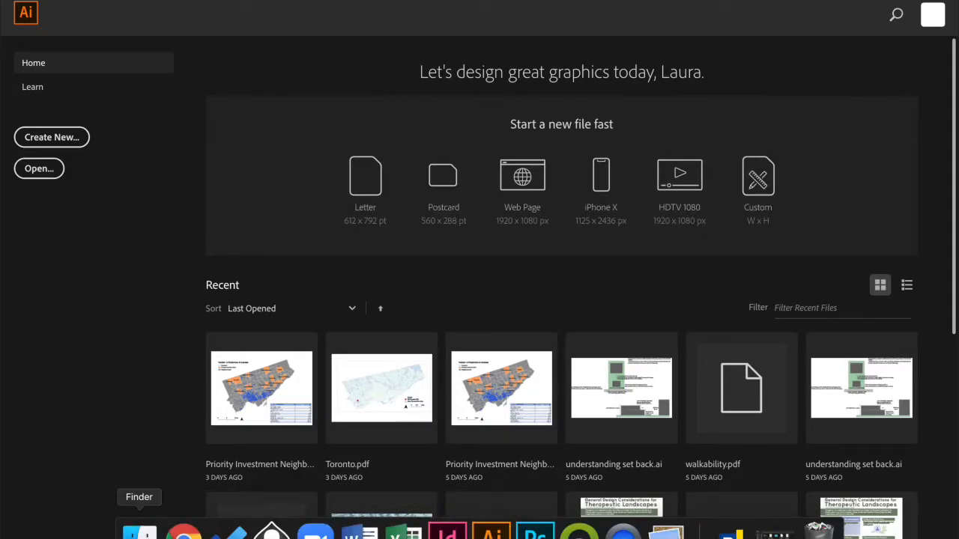
{"action": "left_click", "coordinate": [140, 533]}
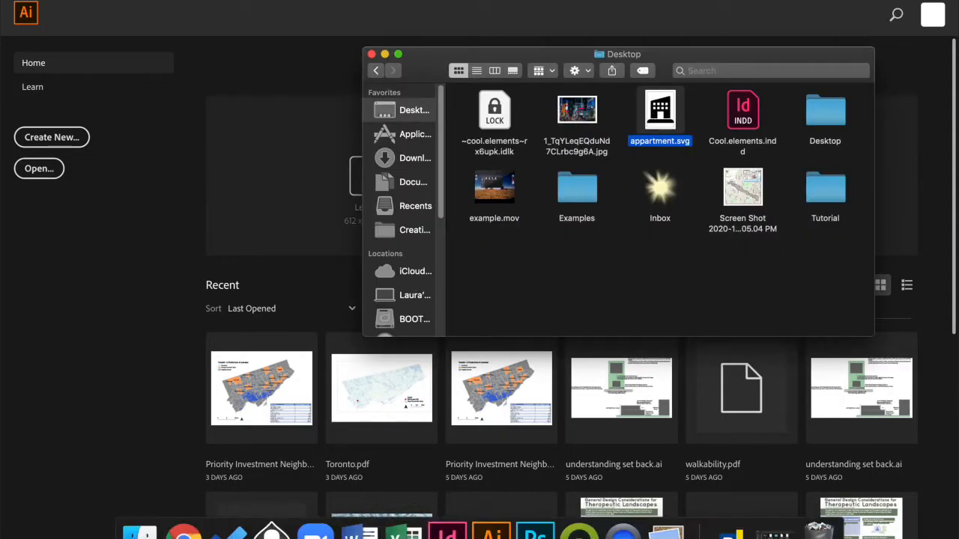
{"action": "left_click", "coordinate": [491, 533]}
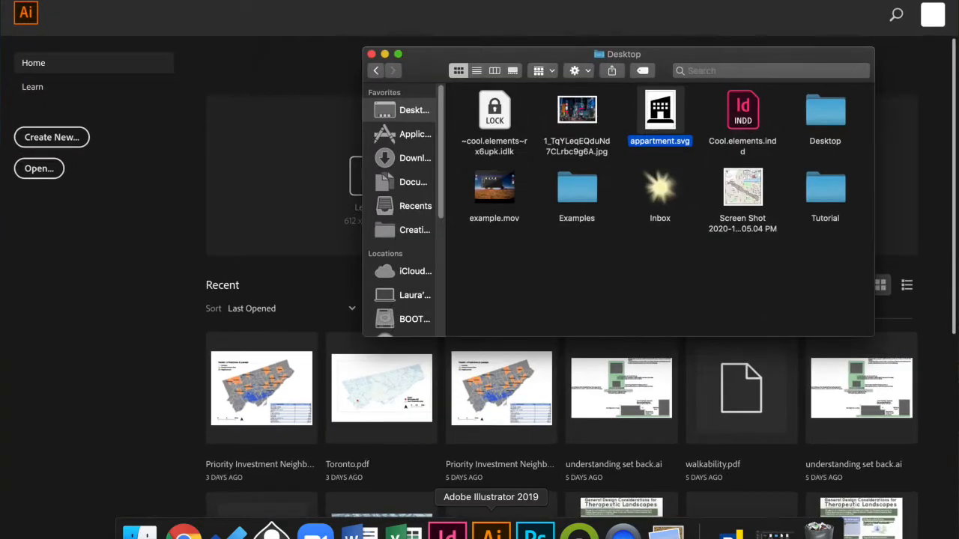
{"action": "left_click", "coordinate": [492, 534]}
{"action": "left_click", "coordinate": [491, 534]}
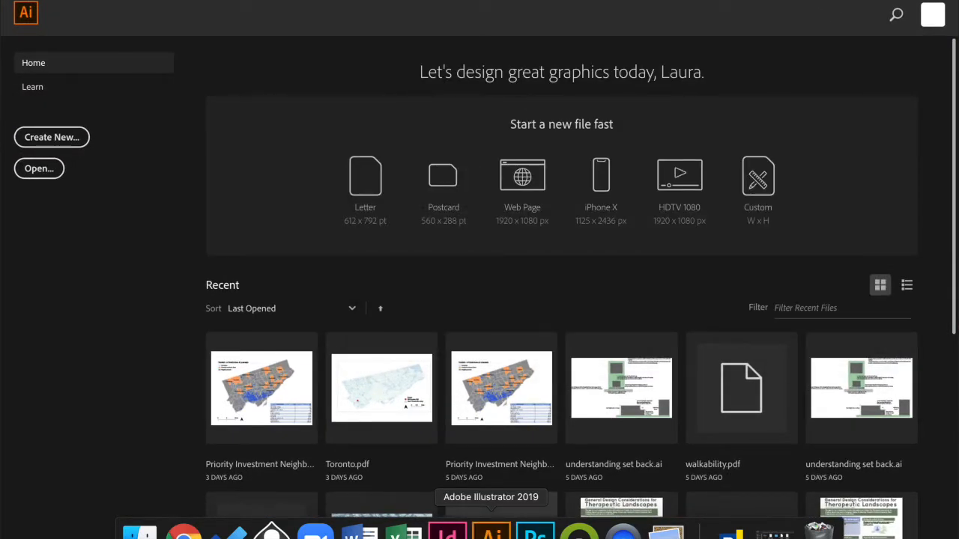
{"action": "left_click", "coordinate": [140, 534]}
{"action": "left_click_drag", "start_coordinate": [668, 123], "coordinate": [492, 534]}
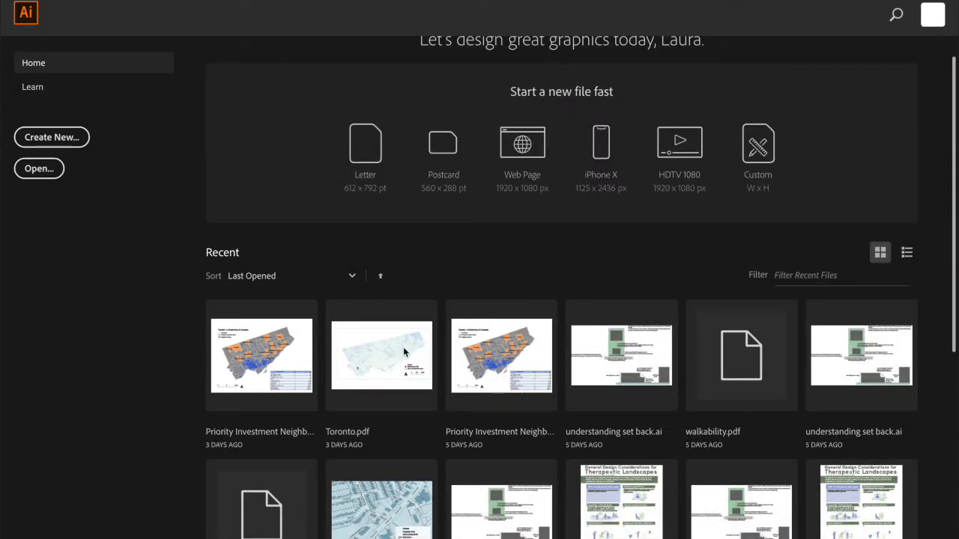
Switch to InDesign, draw a rectangle about 3.15 by 1.7 in beside the home-cost infographics, and fill it with the C=100 M=0 Y=0 cyan swatch.
{"action": "left_click", "coordinate": [448, 532]}
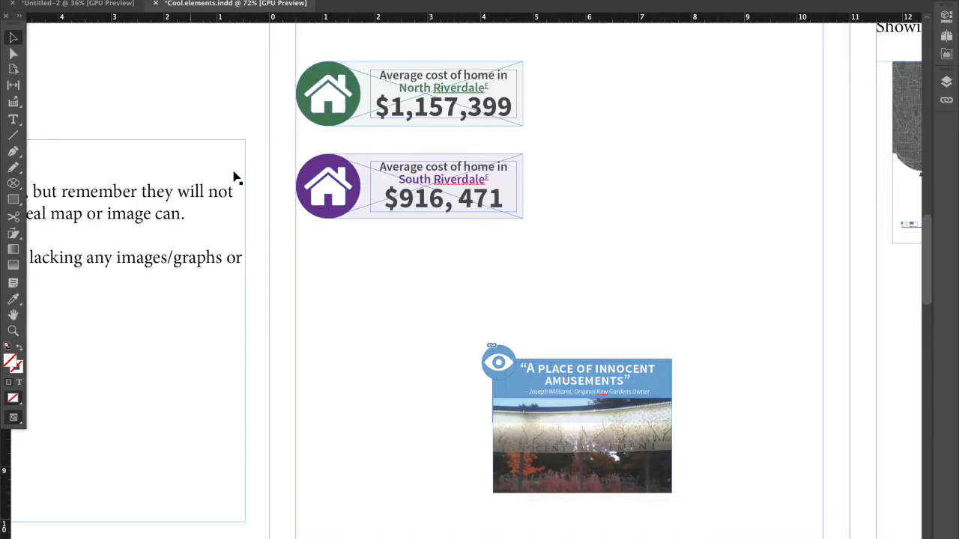
{"action": "left_click", "coordinate": [13, 199]}
{"action": "left_click_drag", "start_coordinate": [599, 109], "coordinate": [765, 197]}
{"action": "left_click", "coordinate": [953, 20]}
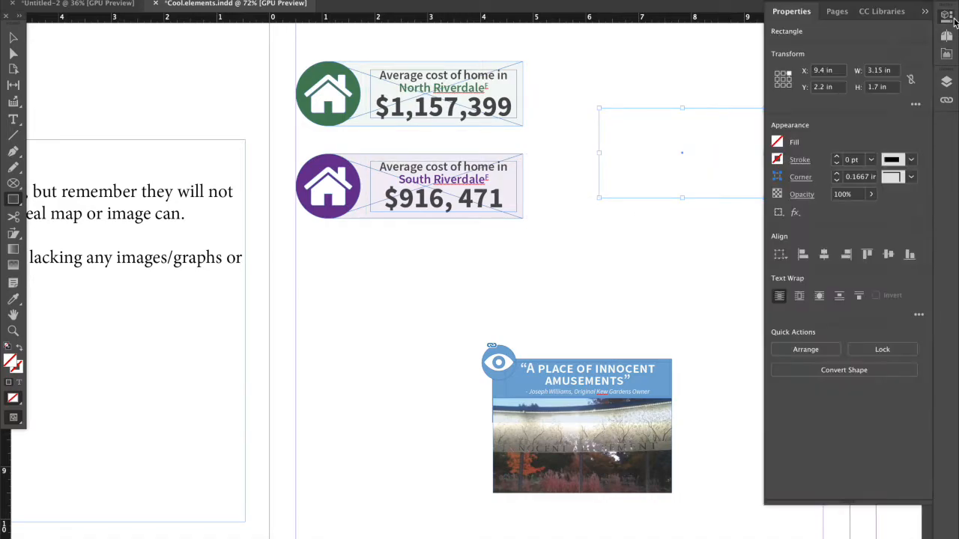
{"action": "left_click", "coordinate": [778, 143]}
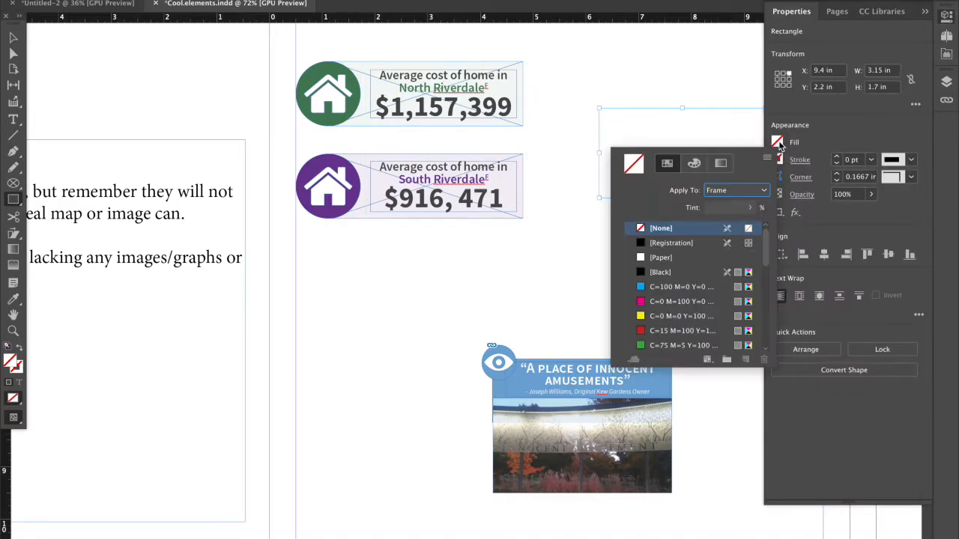
{"action": "left_click", "coordinate": [683, 287]}
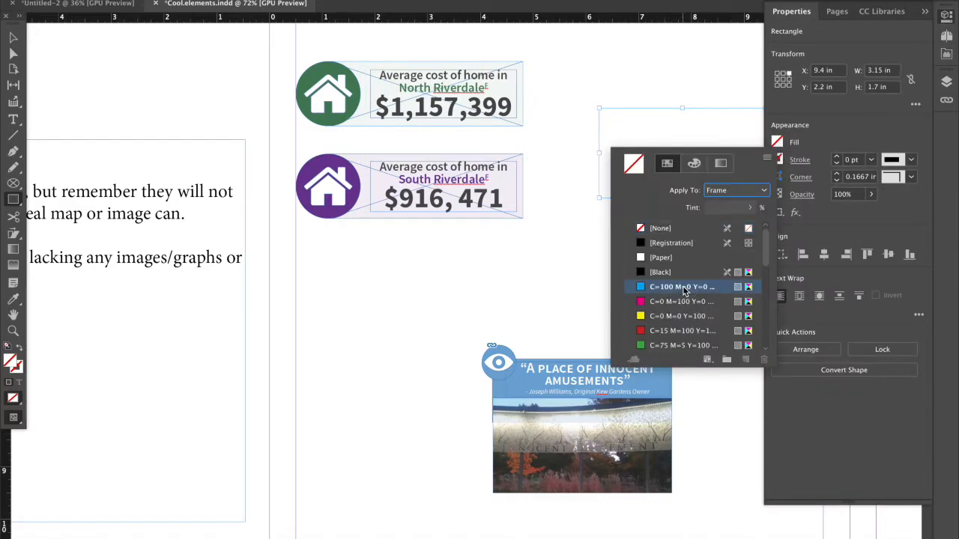
Reduce the cyan rectangle's opacity to 22%.
{"action": "left_click", "coordinate": [870, 195]}
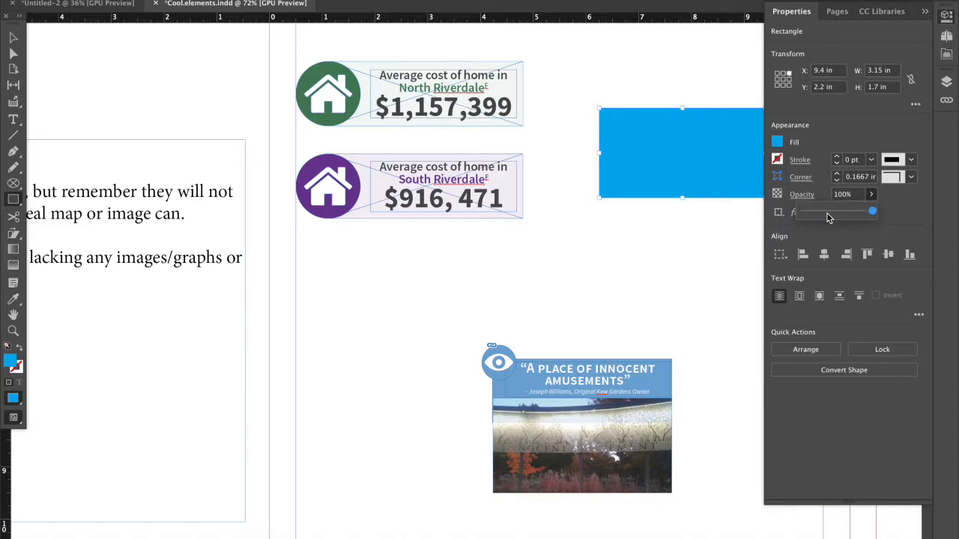
{"action": "left_click_drag", "start_coordinate": [876, 212], "coordinate": [827, 212]}
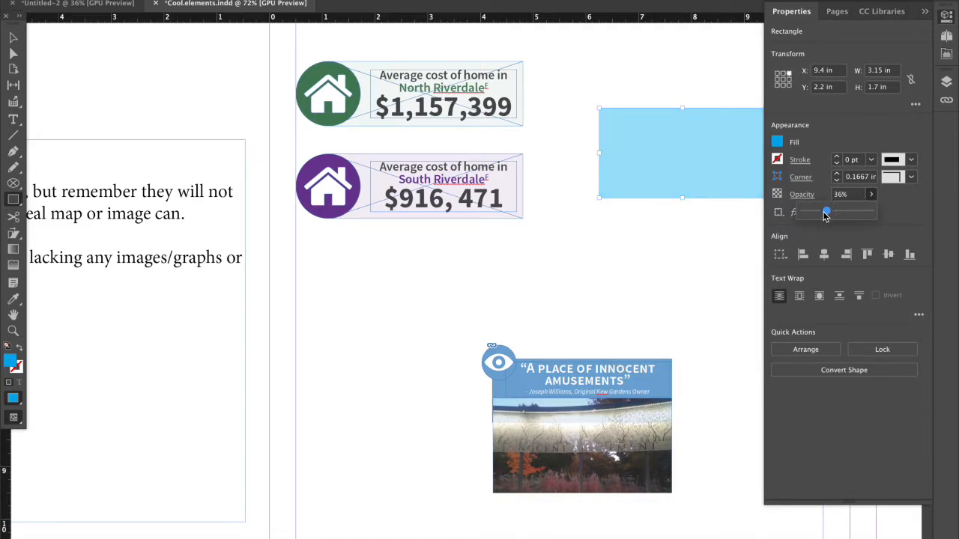
{"action": "key", "text": "super+z"}
{"action": "left_click_drag", "start_coordinate": [823, 215], "coordinate": [817, 212]}
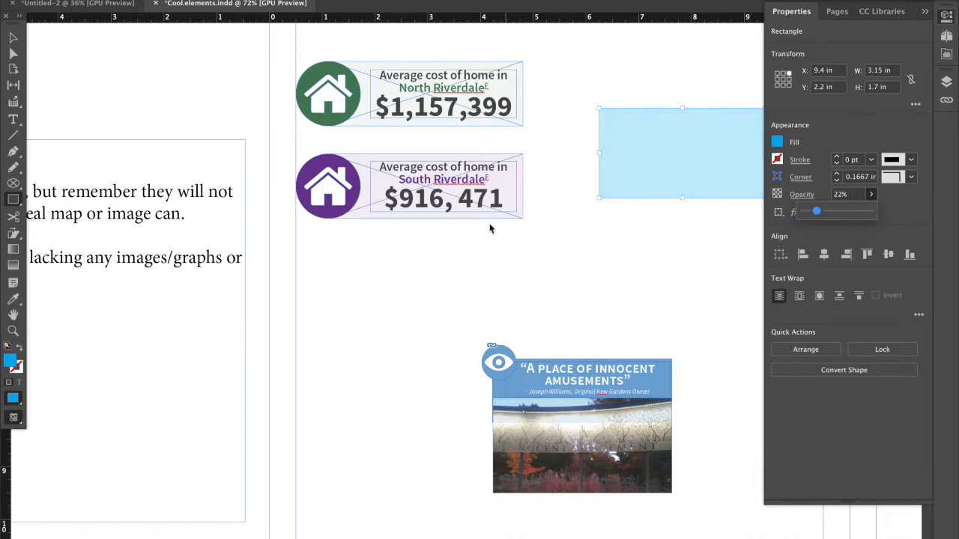
{"action": "left_click", "coordinate": [926, 14]}
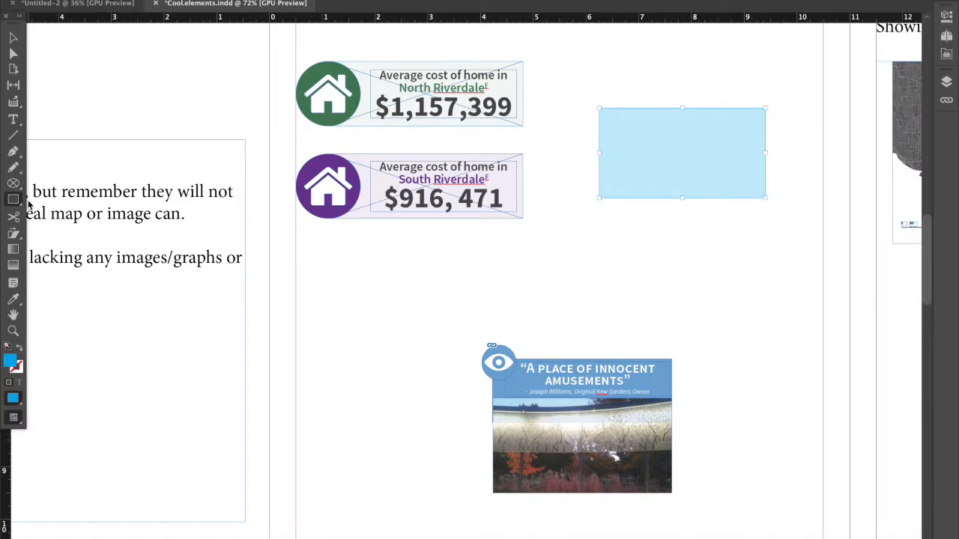
Draw a circular frame about 1.7 in across and centre it on the light blue rectangle's left edge.
{"action": "left_click_drag", "start_coordinate": [566, 108], "coordinate": [670, 202]}
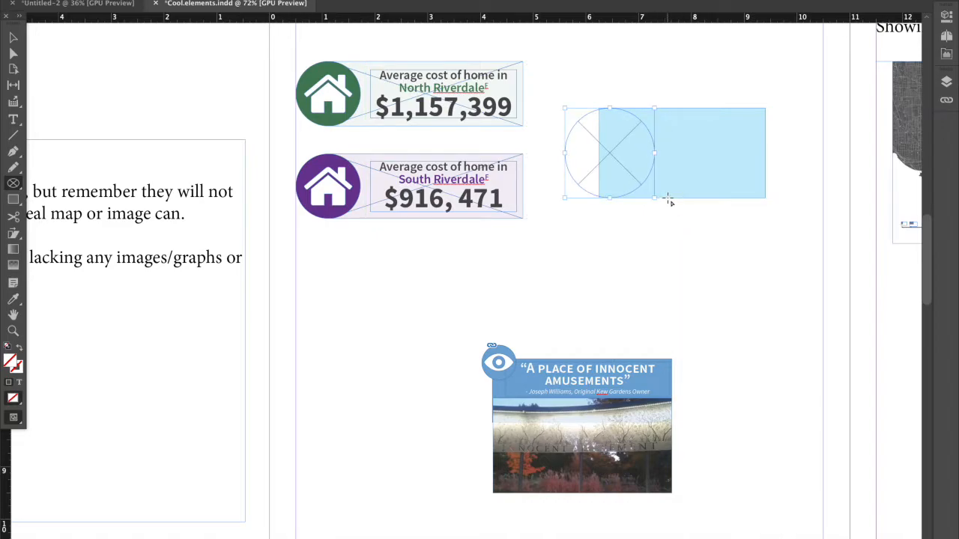
{"action": "left_click", "coordinate": [14, 40]}
{"action": "left_click_drag", "start_coordinate": [614, 125], "coordinate": [607, 132]}
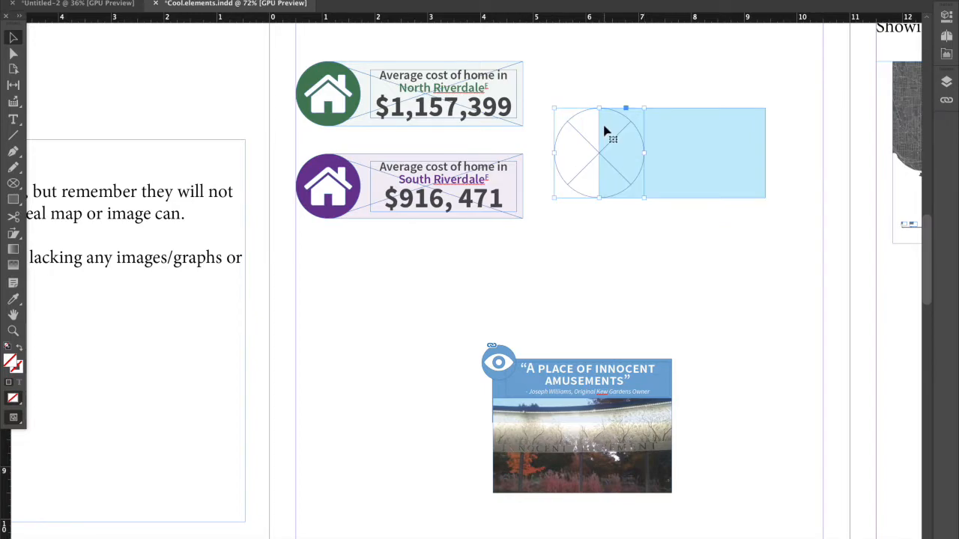
Fill the circular frame with the dark blue C=100 M=90 Y=10 swatch.
{"action": "left_click", "coordinate": [946, 19]}
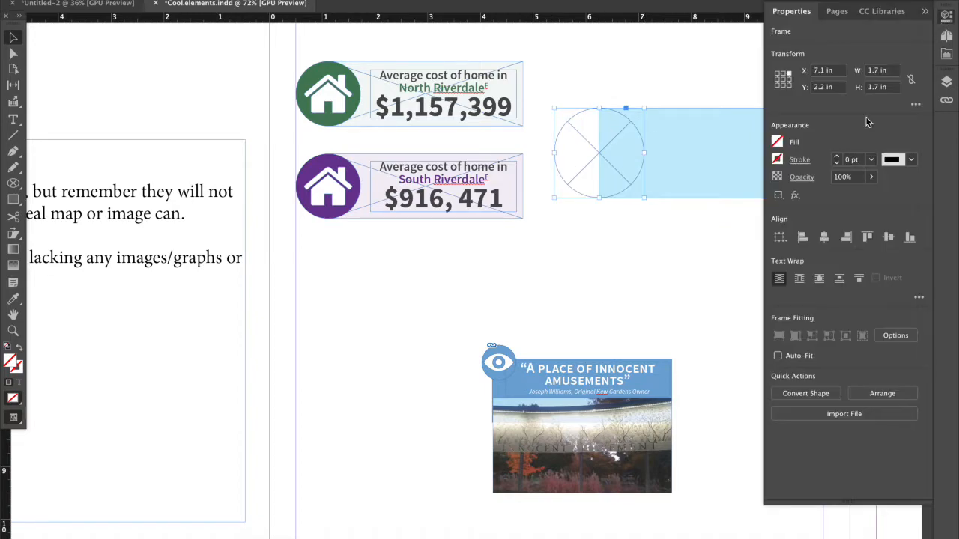
{"action": "left_click", "coordinate": [779, 143]}
{"action": "scroll", "coordinate": [676, 341], "scroll_direction": "down", "scroll_amount": 1}
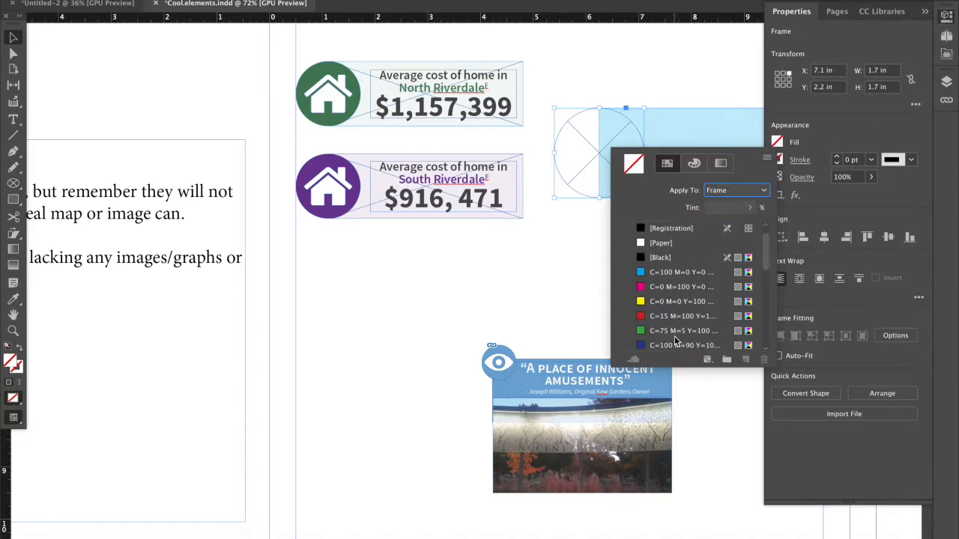
{"action": "left_click", "coordinate": [670, 345]}
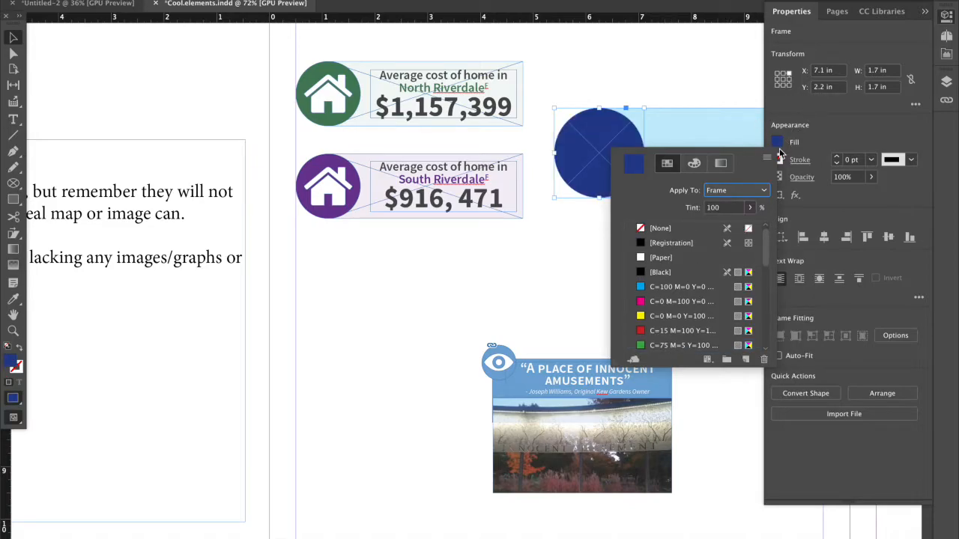
{"action": "left_click", "coordinate": [925, 12]}
Open appartment.svg from the Desktop in Illustrator and copy the whole building artwork onto the InDesign page.
{"action": "mouse_move", "coordinate": [271, 537]}
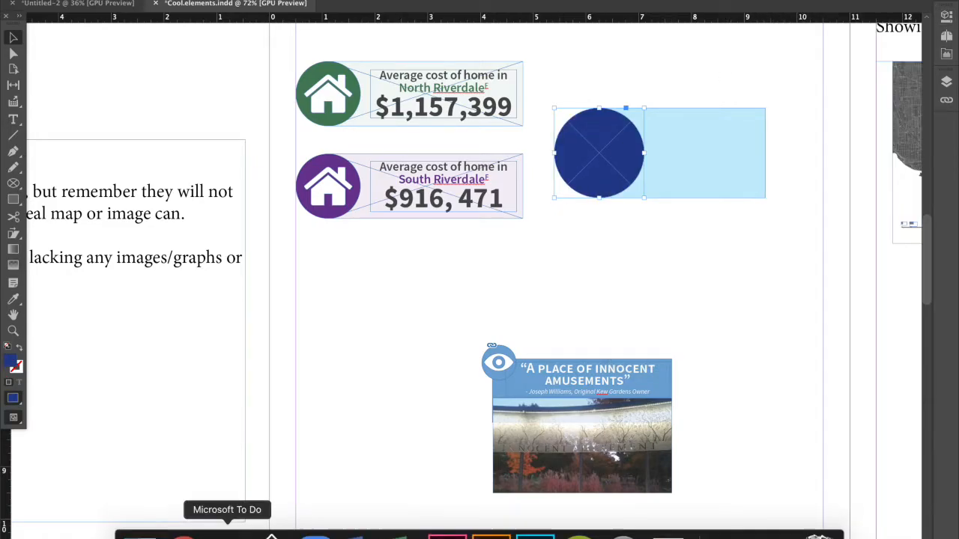
{"action": "left_click", "coordinate": [140, 534]}
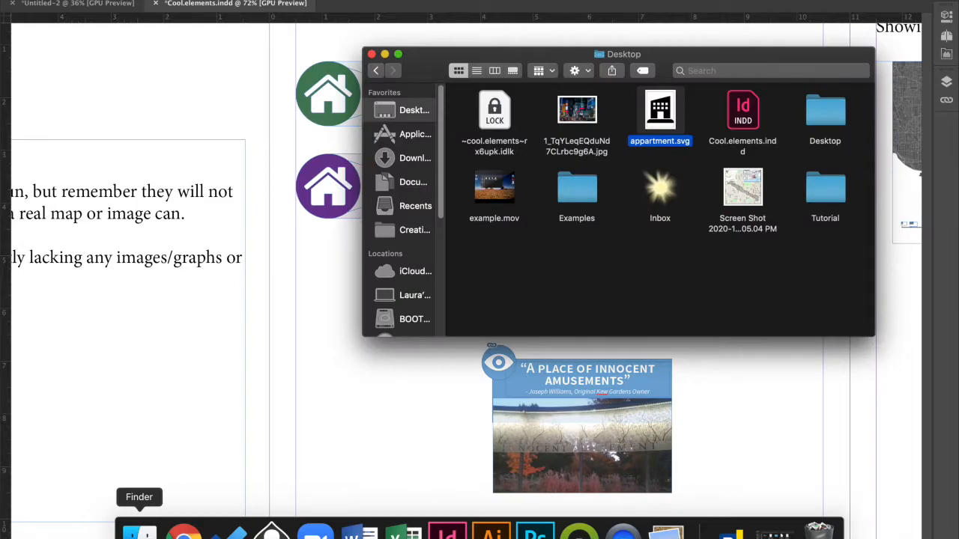
{"action": "left_click_drag", "start_coordinate": [662, 117], "coordinate": [491, 531]}
{"action": "left_click_drag", "start_coordinate": [397, 142], "coordinate": [710, 484]}
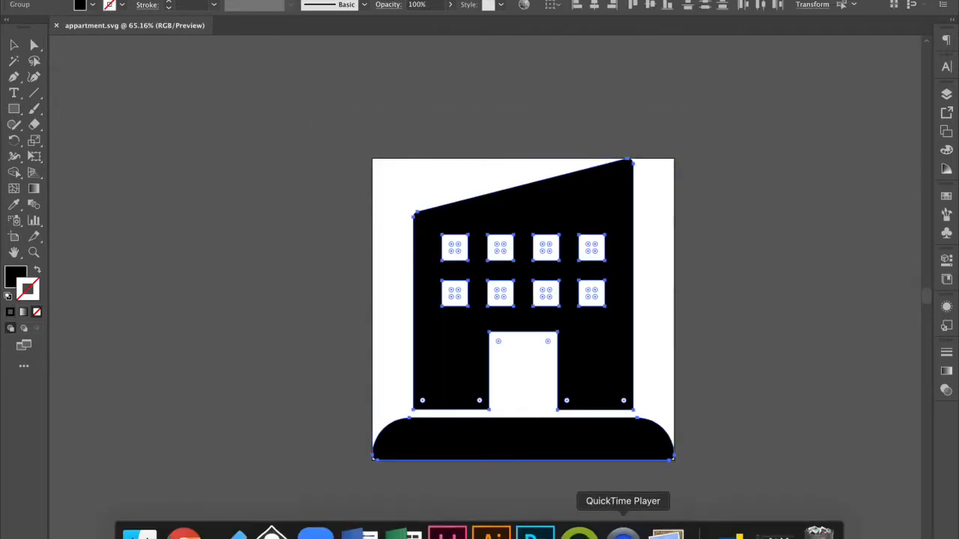
{"action": "left_click", "coordinate": [450, 534]}
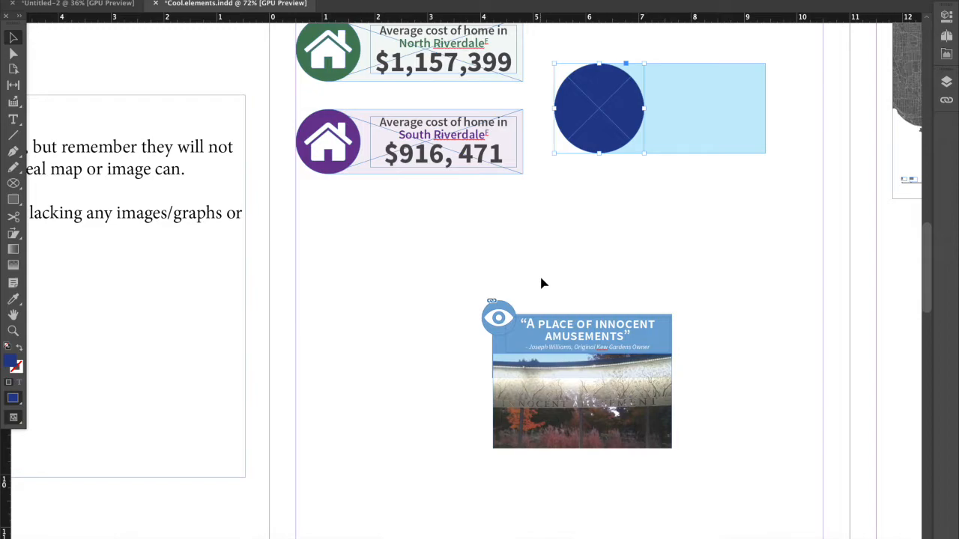
{"action": "key", "text": "super+v"}
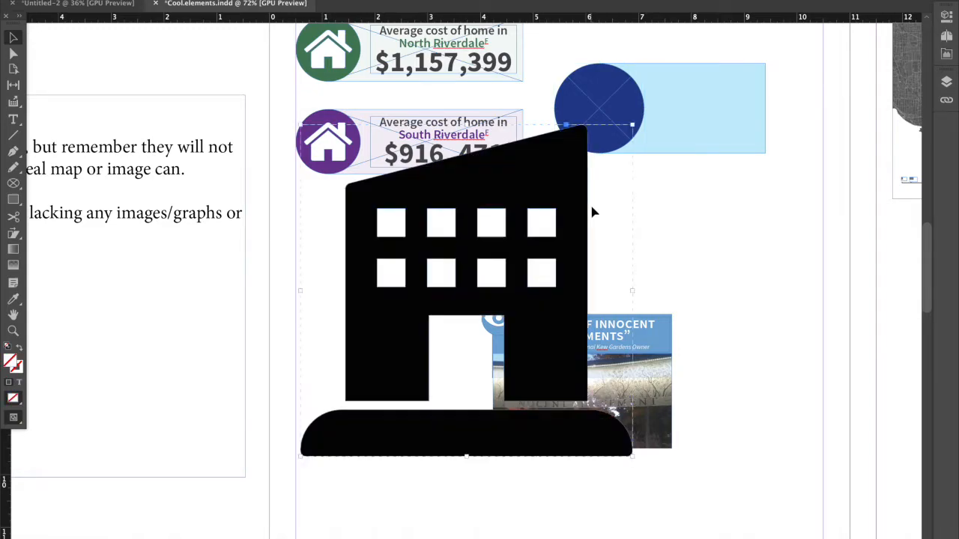
Set the pasted building icon's fill to the green colour 00e4b1.
{"action": "double_click", "coordinate": [14, 362]}
{"action": "left_click", "coordinate": [221, 322]}
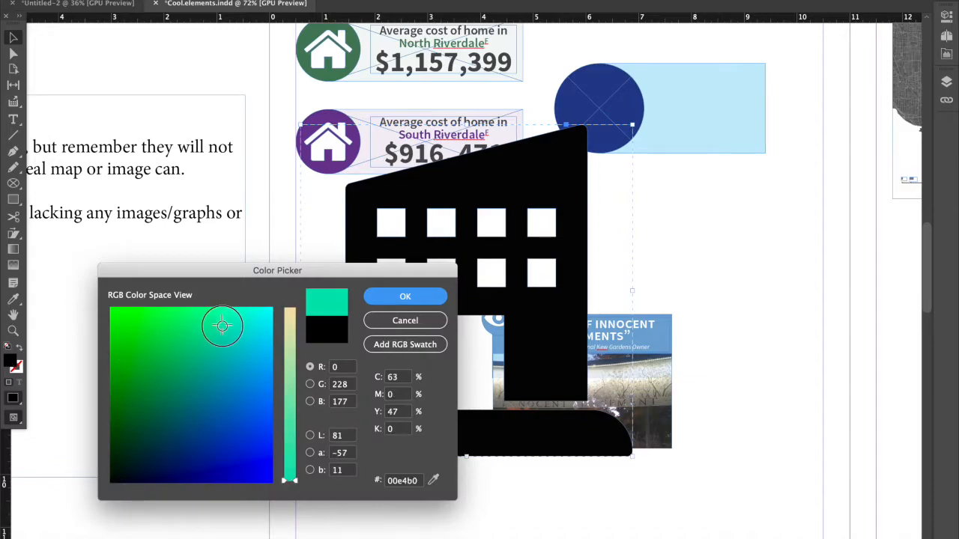
{"action": "left_click", "coordinate": [394, 295]}
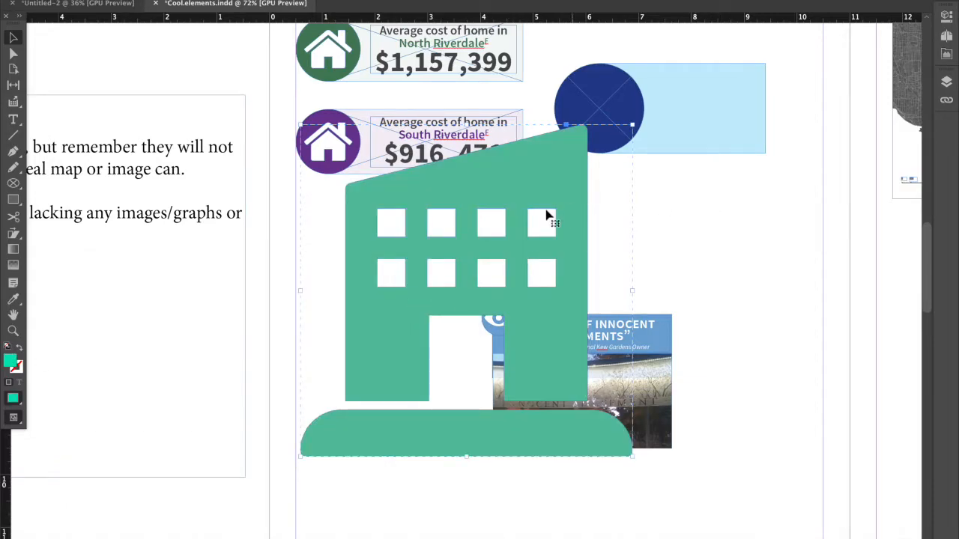
Scale the building icon down proportionally and position it inside the dark blue circle with a margin around it.
{"action": "left_click", "coordinate": [755, 178]}
{"action": "left_click", "coordinate": [564, 231]}
{"action": "left_click_drag", "start_coordinate": [562, 231], "coordinate": [670, 215]}
{"action": "key", "text": "ctrl+z"}
{"action": "left_click_drag", "start_coordinate": [565, 240], "coordinate": [593, 223]}
{"action": "right_click", "coordinate": [592, 223]}
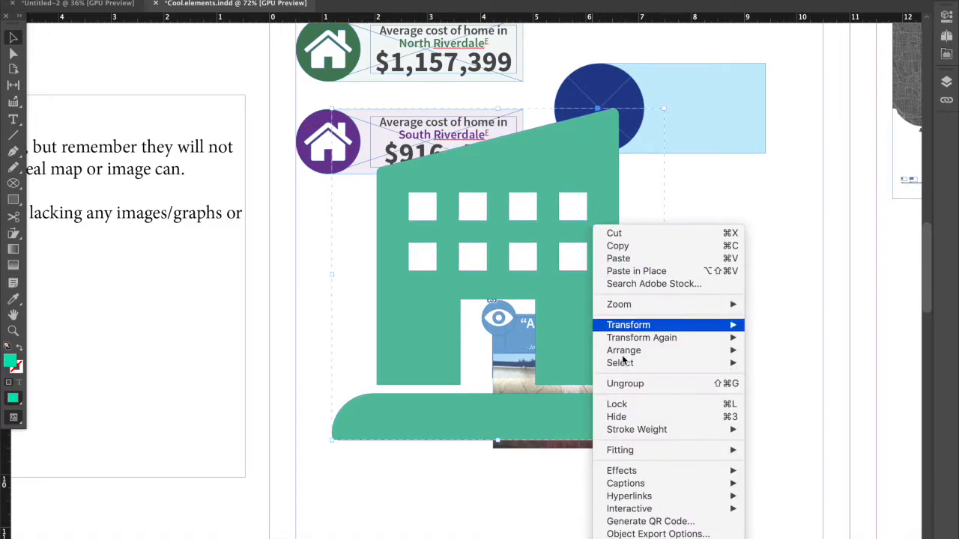
{"action": "left_click", "coordinate": [752, 149]}
{"action": "left_click_drag", "start_coordinate": [665, 107], "coordinate": [453, 365]}
{"action": "left_click_drag", "start_coordinate": [456, 315], "coordinate": [407, 362]}
{"action": "left_click_drag", "start_coordinate": [376, 398], "coordinate": [605, 116]}
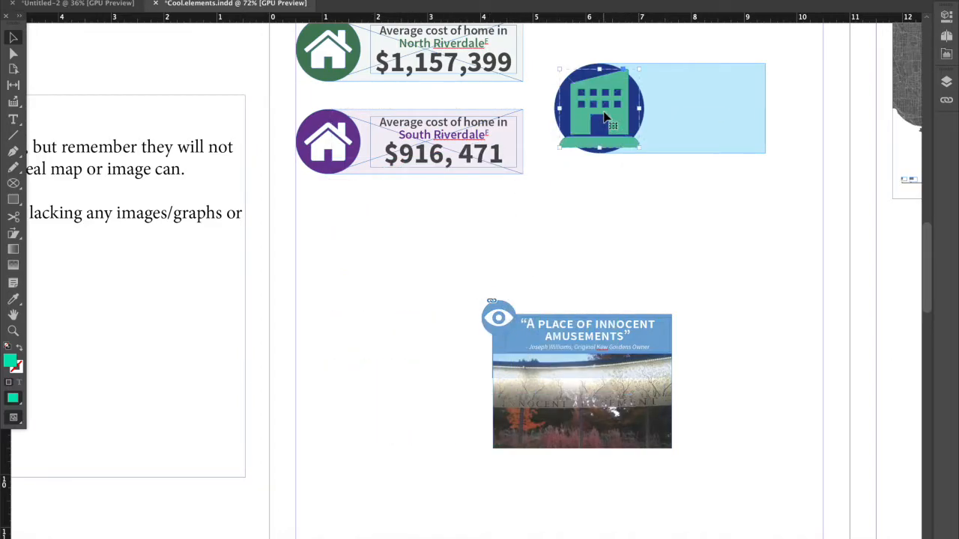
{"action": "left_click_drag", "start_coordinate": [642, 70], "coordinate": [599, 104]}
{"action": "left_click", "coordinate": [627, 235]}
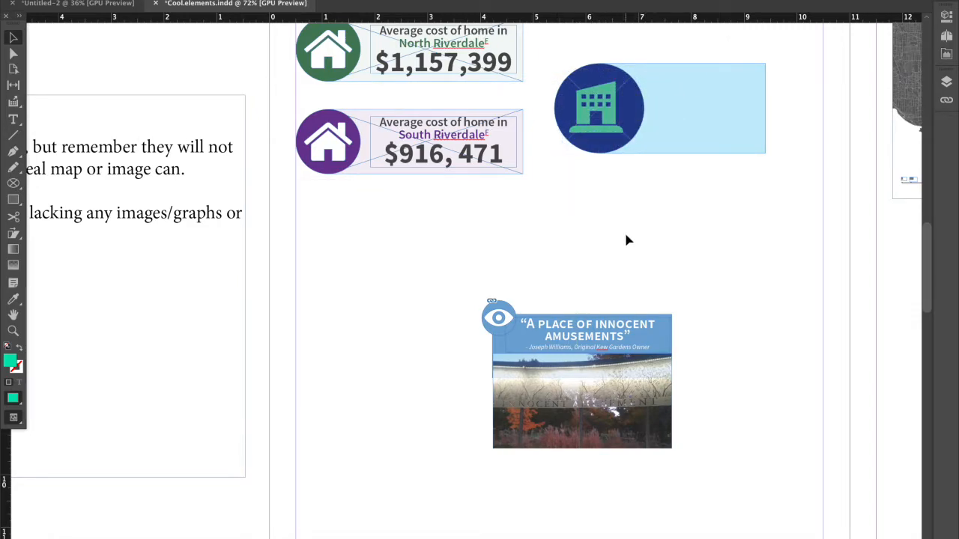
Recolour the building icon's fill to the cyan colour 00f7f1.
{"action": "left_click", "coordinate": [589, 100]}
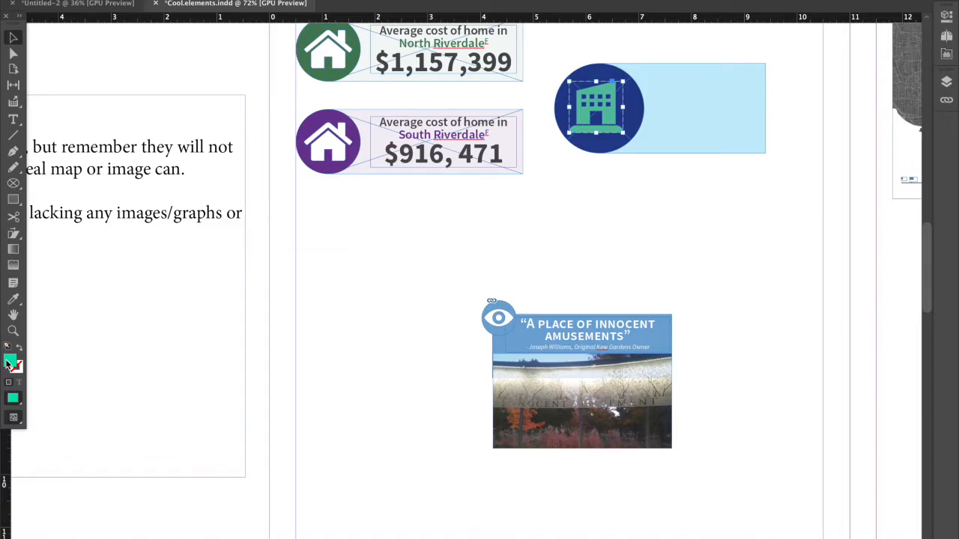
{"action": "double_click", "coordinate": [9, 363]}
{"action": "left_click", "coordinate": [263, 317]}
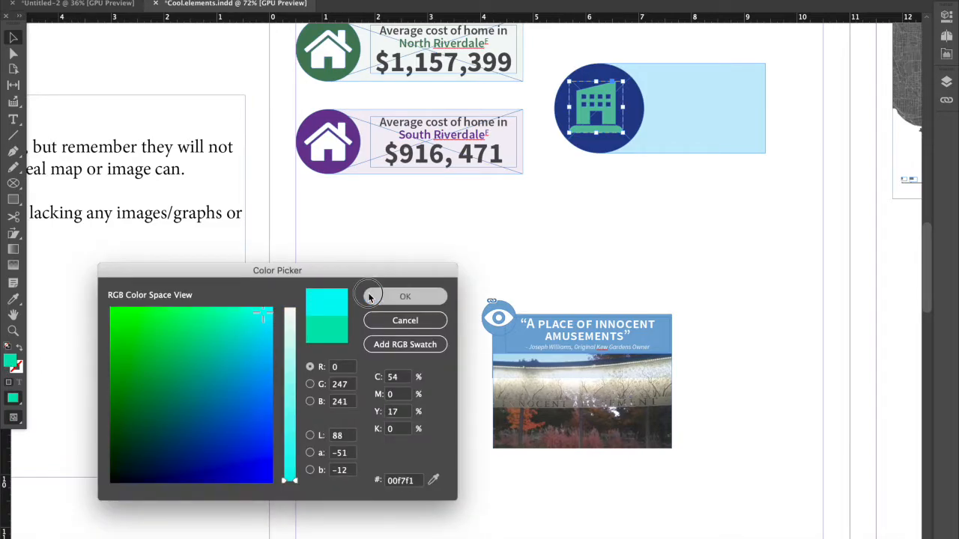
{"action": "left_click", "coordinate": [404, 296]}
{"action": "left_click", "coordinate": [498, 253]}
Cut the building icon and paste it into the dark blue circular frame.
{"action": "scroll", "coordinate": [539, 235], "scroll_direction": "up", "scroll_amount": 1}
{"action": "left_click", "coordinate": [604, 150]}
{"action": "key", "text": "super+x"}
{"action": "left_click", "coordinate": [599, 140]}
{"action": "right_click", "coordinate": [597, 134]}
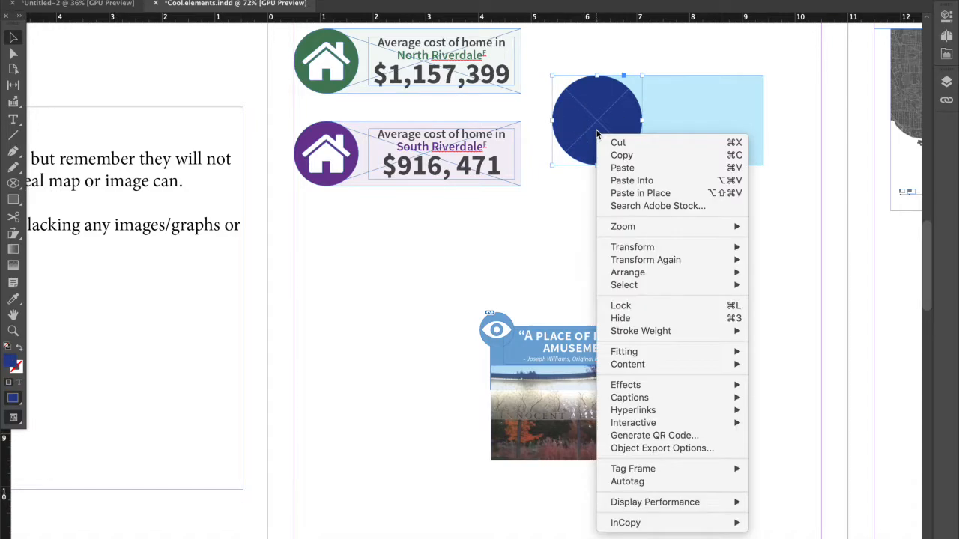
{"action": "left_click", "coordinate": [629, 180]}
{"action": "left_click", "coordinate": [624, 177]}
Undo a trial move of the dark blue circle, and nudge the building icon to centre it within the frame.
{"action": "left_click_drag", "start_coordinate": [618, 157], "coordinate": [552, 176]}
{"action": "key", "text": "super+z"}
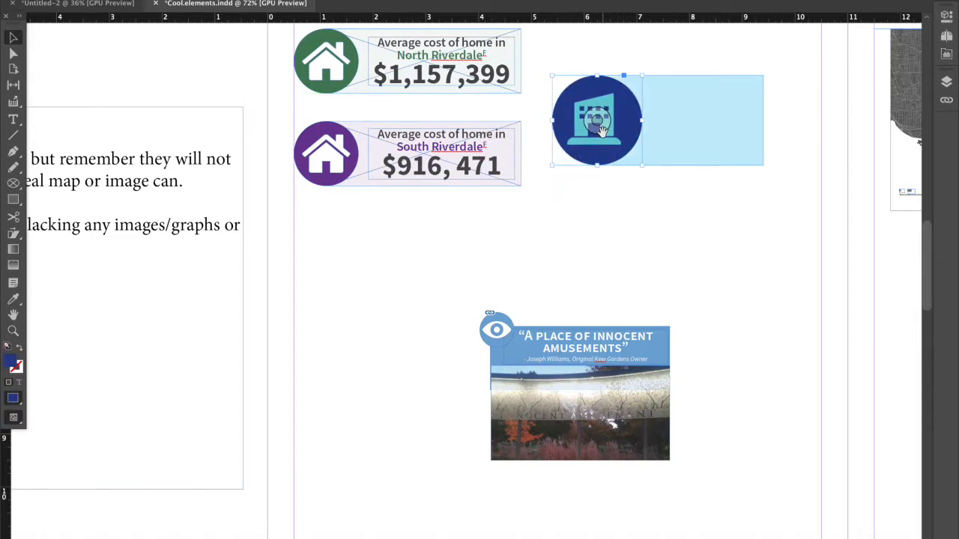
{"action": "double_click", "coordinate": [607, 142]}
{"action": "left_click_drag", "start_coordinate": [607, 142], "coordinate": [609, 143]}
{"action": "left_click", "coordinate": [635, 244]}
{"action": "scroll", "coordinate": [635, 244], "scroll_direction": "up", "scroll_amount": 1}
{"action": "left_click", "coordinate": [614, 173]}
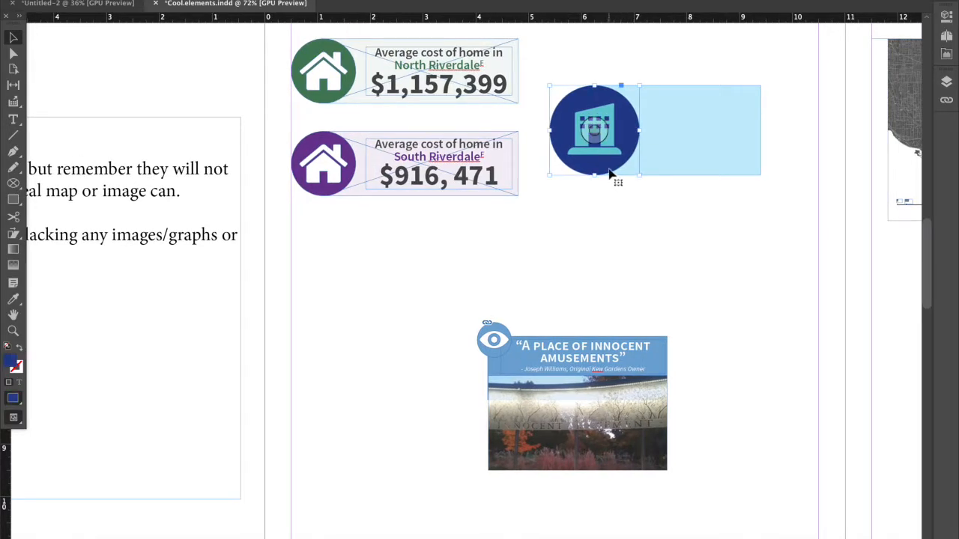
Try duplicating the dark blue building icon below the original, and delete the copy.
{"action": "left_click", "coordinate": [628, 197]}
{"action": "left_click", "coordinate": [606, 167]}
{"action": "key", "text": "super+c"}
{"action": "key", "text": "super+v"}
{"action": "left_click_drag", "start_coordinate": [497, 278], "coordinate": [624, 220]}
{"action": "left_click", "coordinate": [537, 200]}
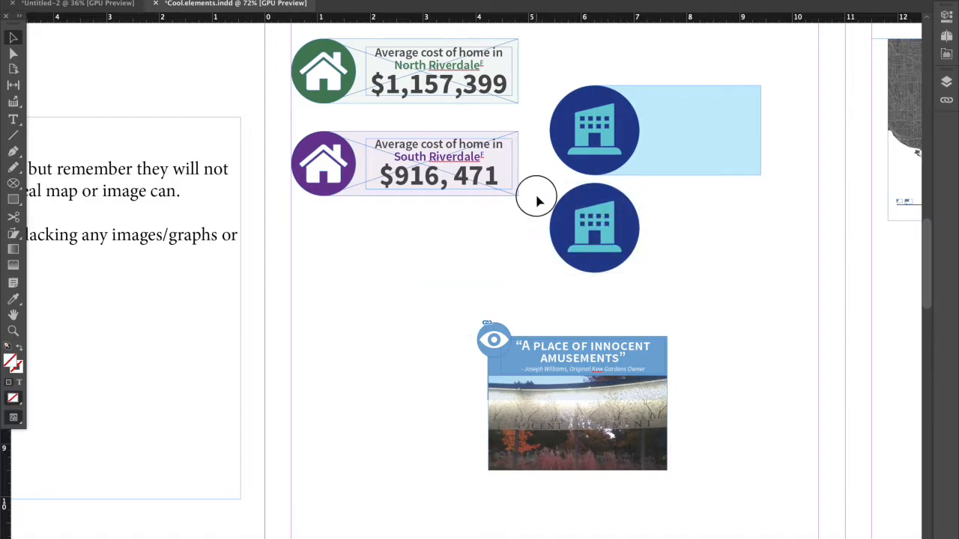
{"action": "left_click", "coordinate": [625, 262]}
{"action": "key", "text": "\\"}
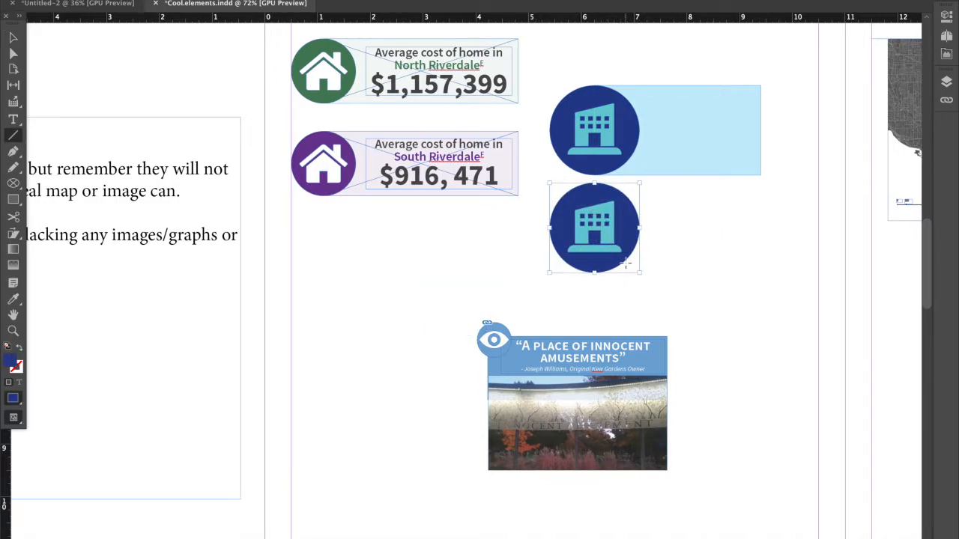
{"action": "key", "text": "Delete"}
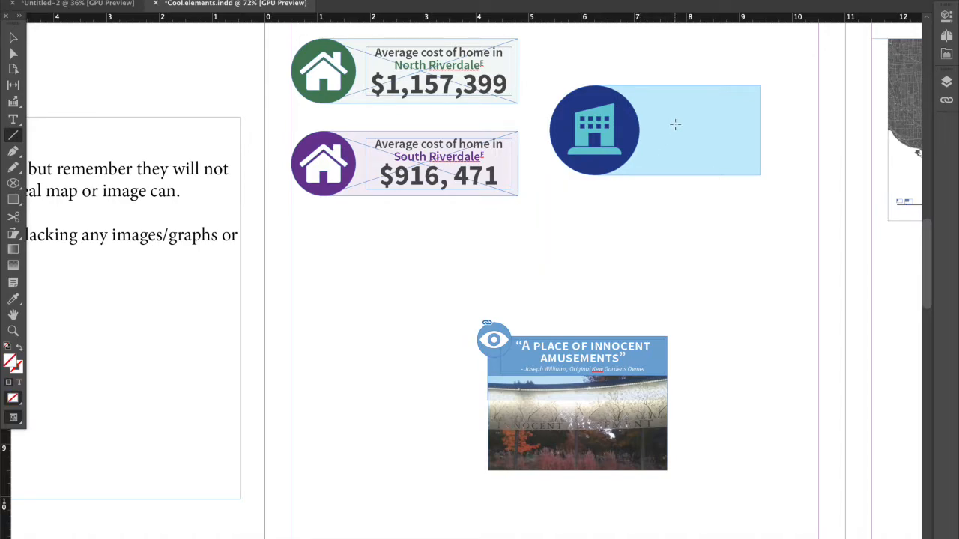
Add a text frame over the light blue rectangle reading "50% apartment buildings", correcting the misspelled word.
{"action": "left_click", "coordinate": [12, 39]}
{"action": "left_click", "coordinate": [12, 119]}
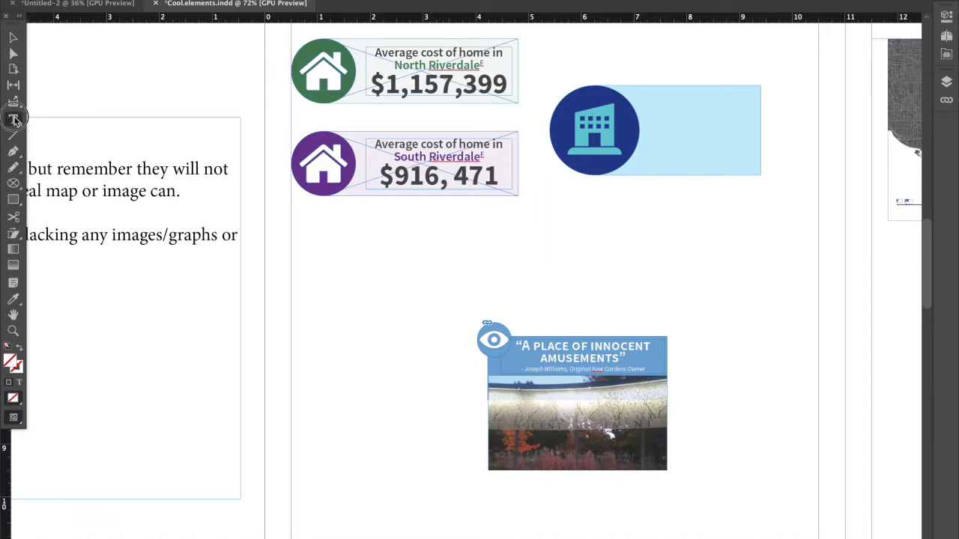
{"action": "left_click_drag", "start_coordinate": [642, 91], "coordinate": [751, 163]}
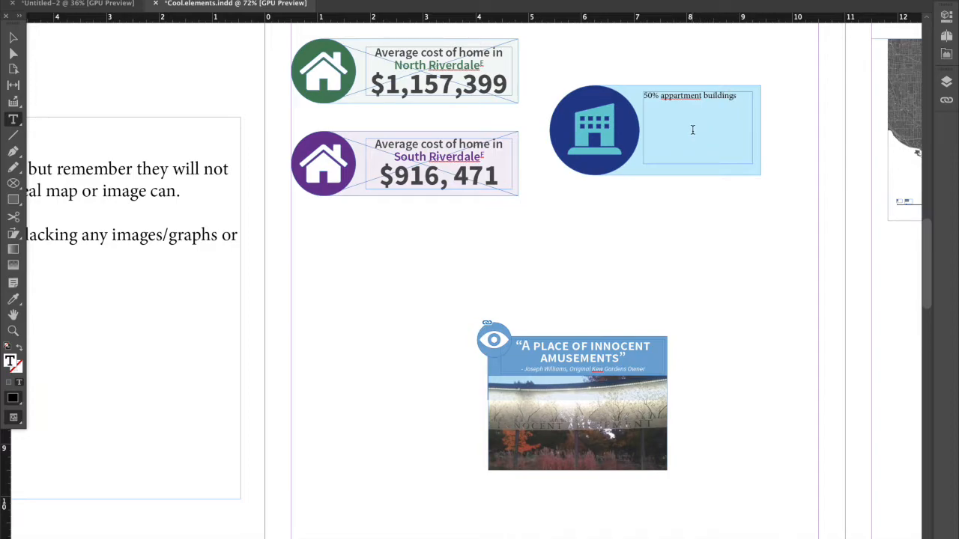
{"action": "right_click", "coordinate": [688, 96]}
{"action": "left_click", "coordinate": [695, 104]}
Shrink the text frame, and make the light blue rectangle wider and about half as tall.
{"action": "scroll", "coordinate": [717, 98], "scroll_direction": "up", "scroll_amount": 1}
{"action": "left_click", "coordinate": [6, 39]}
{"action": "mouse_move", "coordinate": [691, 110]}
{"action": "left_mouse_down"}
{"action": "mouse_move", "coordinate": [695, 104]}
{"action": "mouse_move", "coordinate": [696, 155]}
{"action": "mouse_move", "coordinate": [689, 122]}
{"action": "left_mouse_up"}
{"action": "left_click", "coordinate": [753, 149]}
{"action": "left_click_drag", "start_coordinate": [759, 135], "coordinate": [822, 135]}
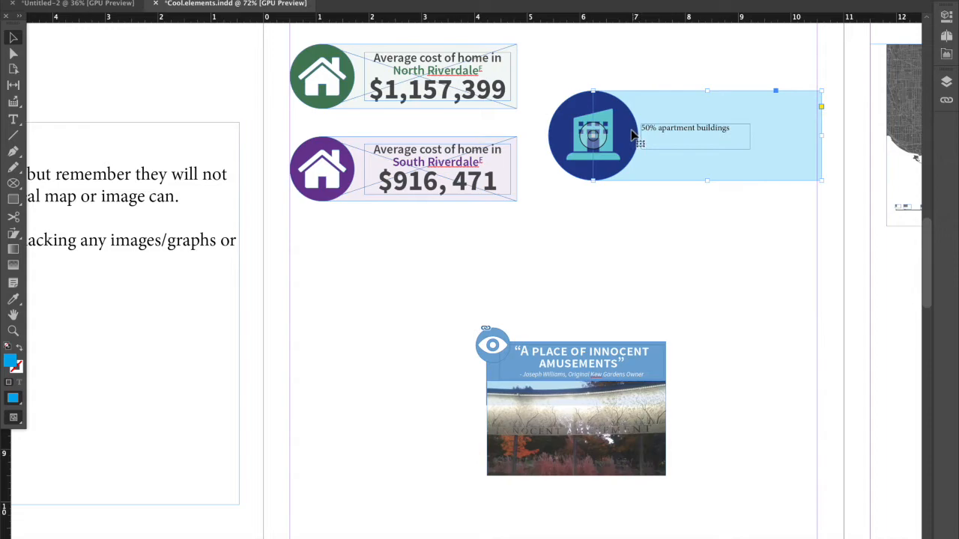
{"action": "left_click_drag", "start_coordinate": [707, 182], "coordinate": [708, 136]}
Scale the building icon and its circle down to the rectangle's height and place the circle over the rectangle's left end.
{"action": "left_click", "coordinate": [599, 165]}
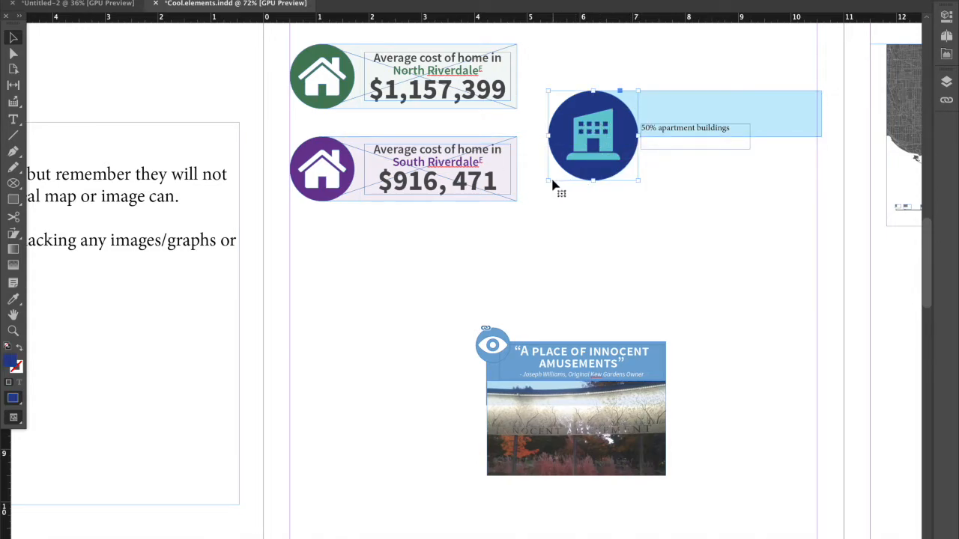
{"action": "left_click_drag", "start_coordinate": [548, 181], "coordinate": [588, 138]}
{"action": "key", "text": "ctrl+z"}
{"action": "left_click_drag", "start_coordinate": [549, 179], "coordinate": [588, 140]}
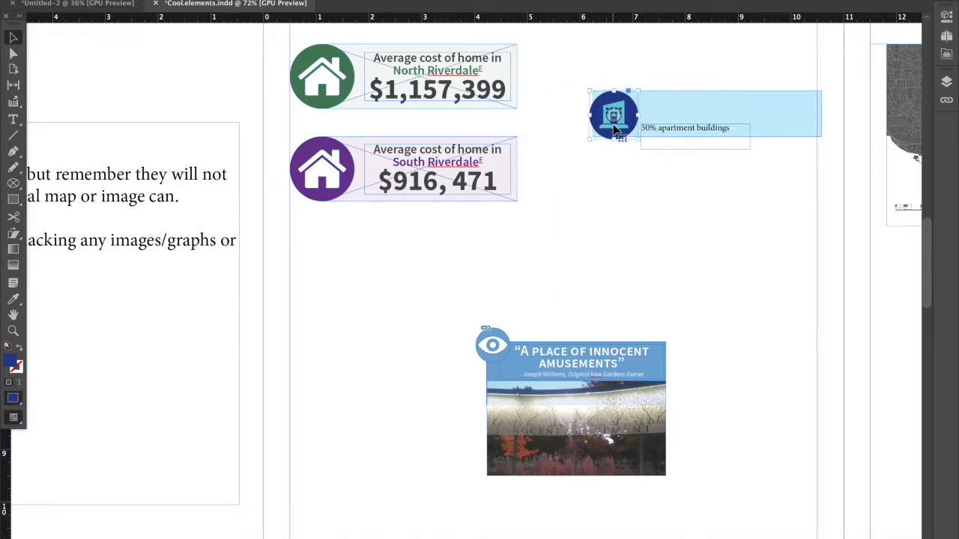
{"action": "right_click", "coordinate": [614, 129]}
{"action": "mouse_move", "coordinate": [635, 244]}
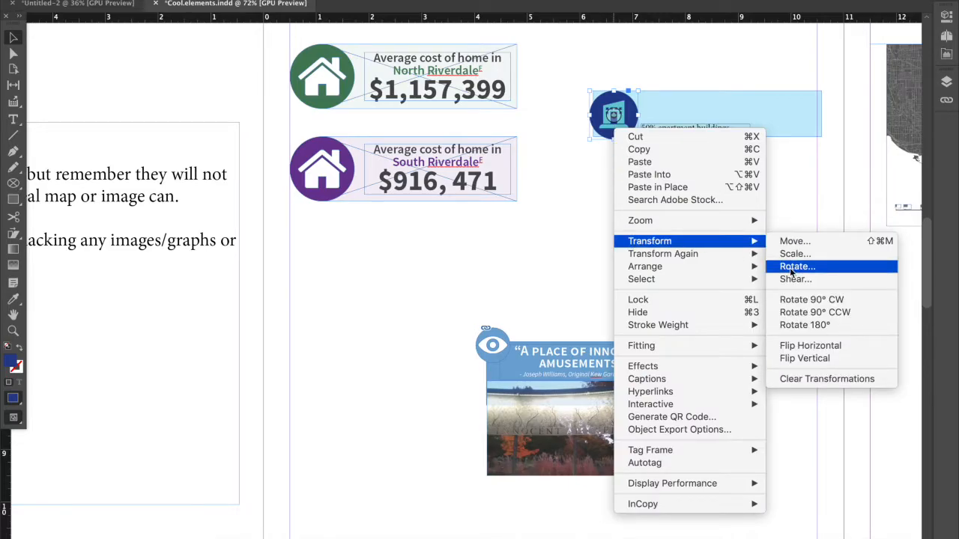
{"action": "left_click", "coordinate": [609, 124]}
{"action": "left_click_drag", "start_coordinate": [624, 128], "coordinate": [607, 129]}
Move the apartment text frame up inside the light blue rectangle and widen it to nearly the rectangle's right edge.
{"action": "left_click", "coordinate": [621, 165]}
{"action": "left_click_drag", "start_coordinate": [662, 143], "coordinate": [662, 111]}
{"action": "left_click_drag", "start_coordinate": [734, 121], "coordinate": [810, 130]}
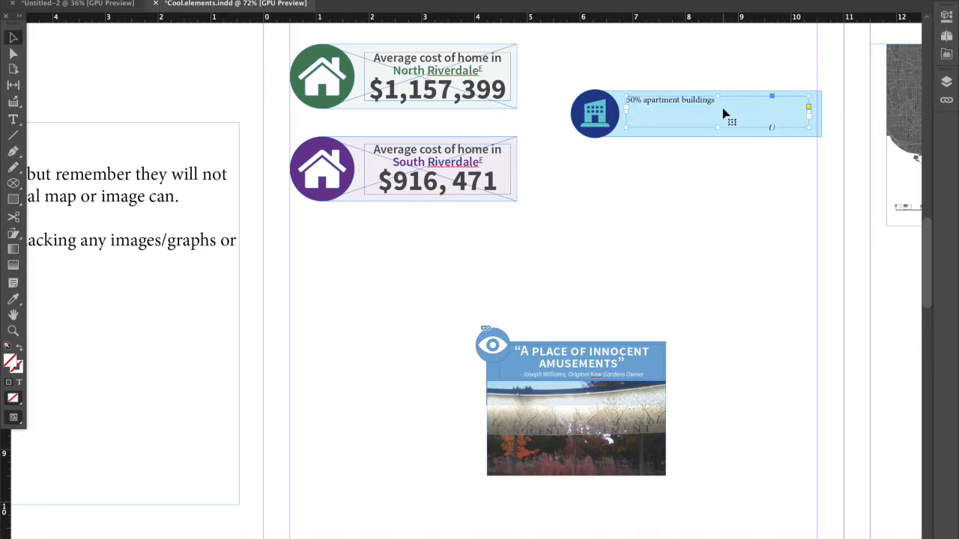
Fill the rest of the text frame with placeholder text after "50% apartment buildings".
{"action": "double_click", "coordinate": [723, 109]}
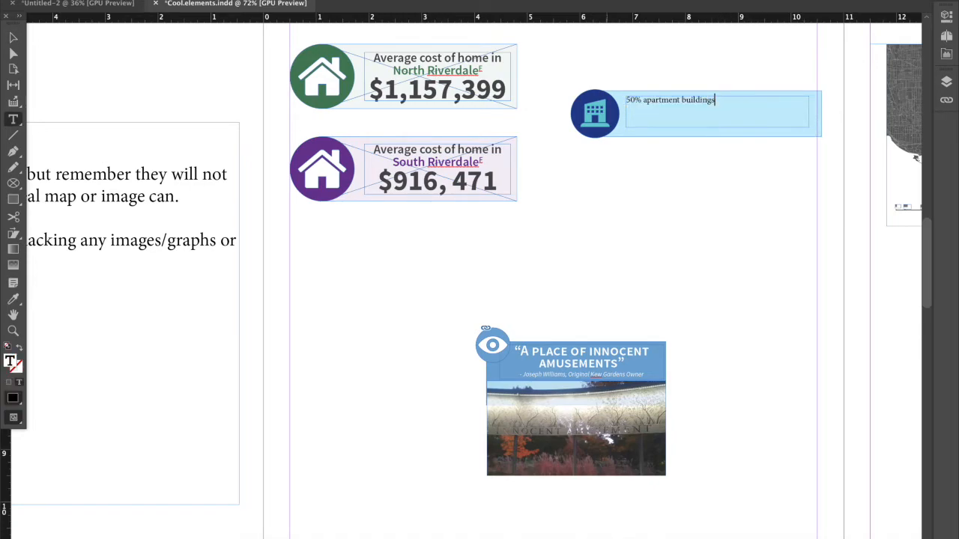
{"action": "left_click", "coordinate": [193, 0]}
{"action": "mouse_move", "coordinate": [157, 0]}
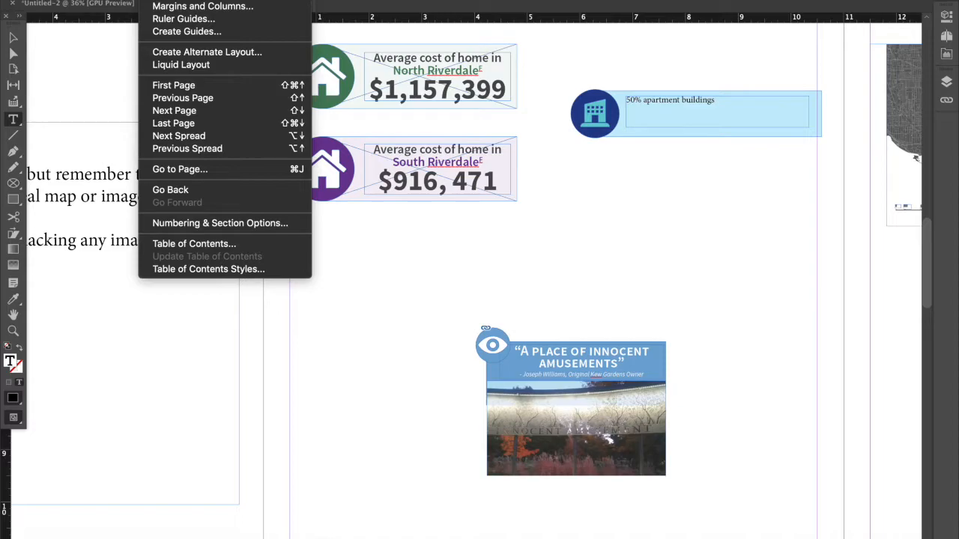
{"action": "mouse_move", "coordinate": [232, 0]}
{"action": "mouse_move", "coordinate": [198, 0]}
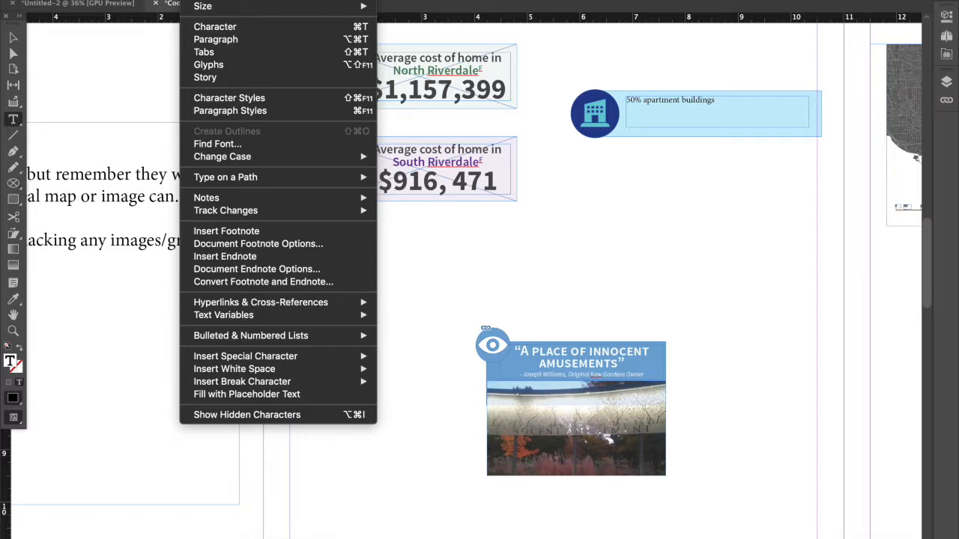
{"action": "mouse_move", "coordinate": [235, 159]}
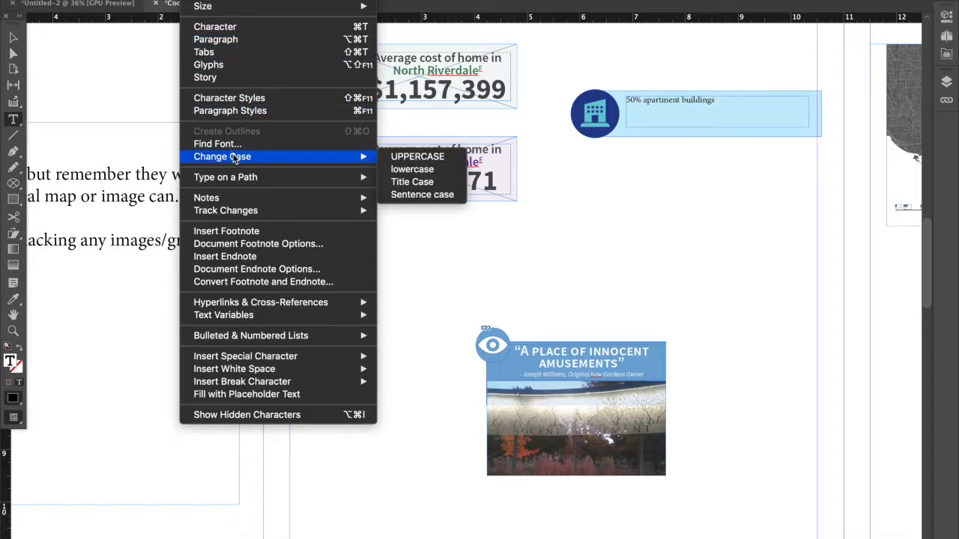
{"action": "mouse_move", "coordinate": [236, 213]}
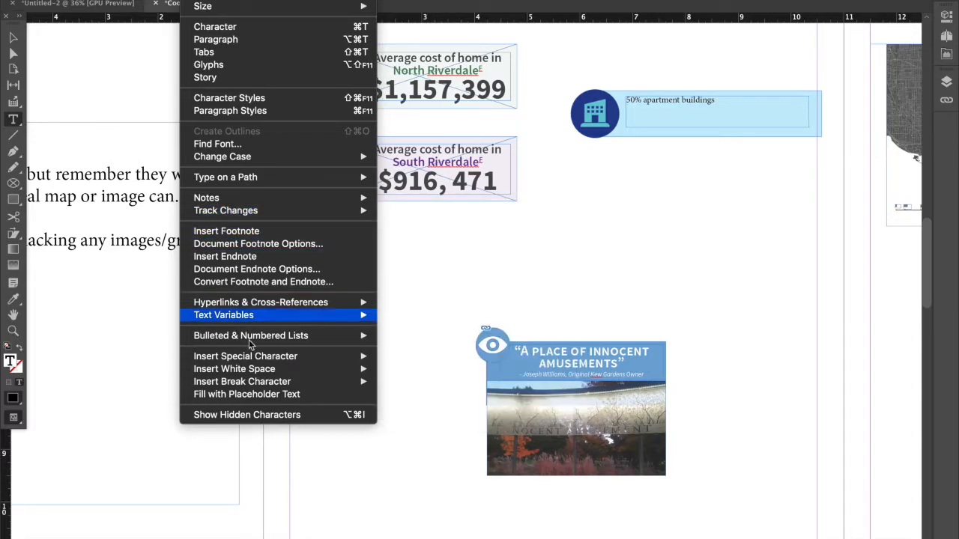
{"action": "left_click", "coordinate": [249, 396]}
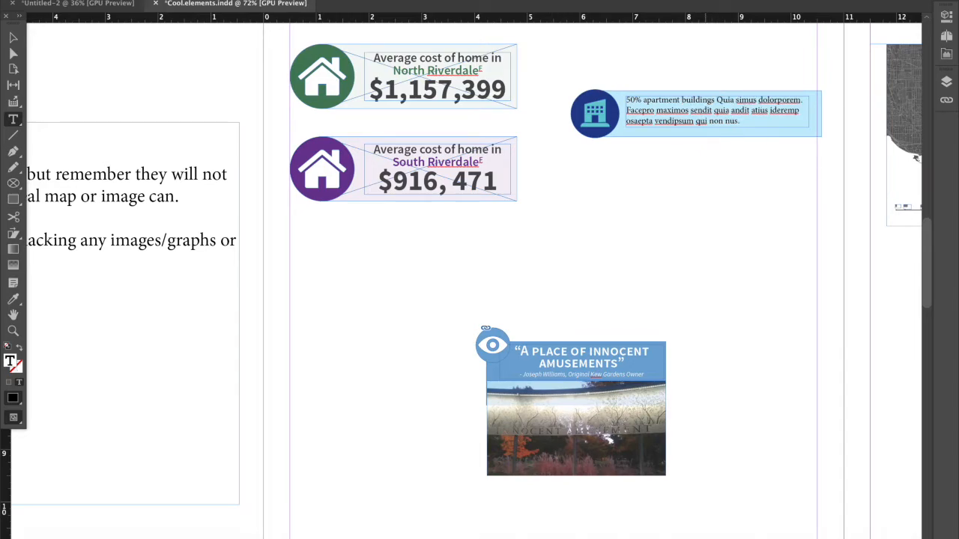
Examine The Beaches poster page's title banner and section headings alongside the notes on titles.
{"action": "scroll", "coordinate": [745, 112], "scroll_direction": "up", "scroll_amount": 1}
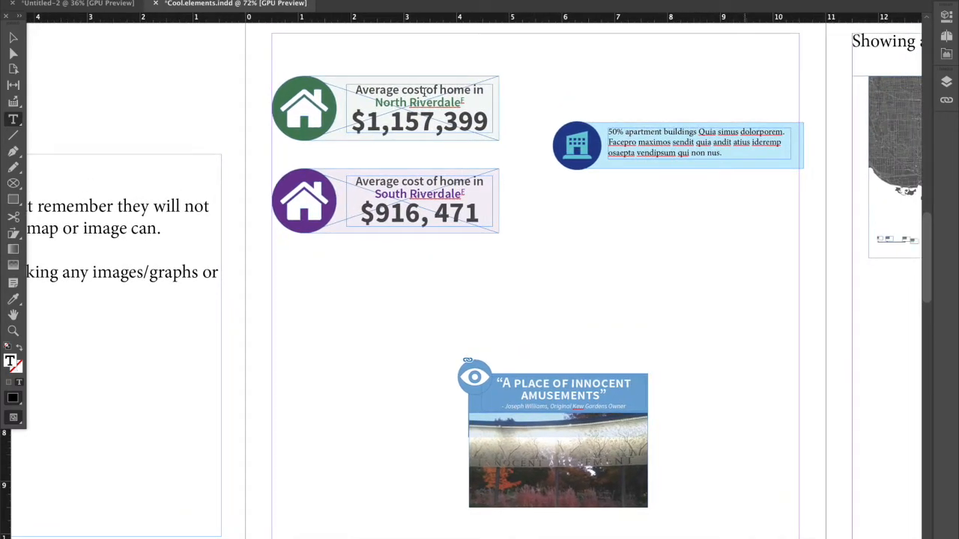
{"action": "left_click", "coordinate": [13, 38]}
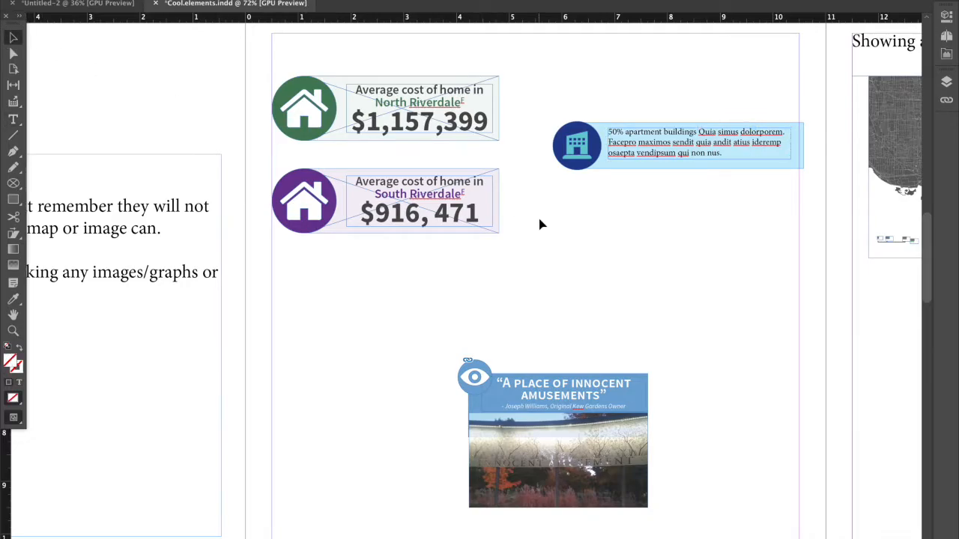
{"action": "scroll", "coordinate": [540, 224], "scroll_direction": "down", "scroll_amount": 3}
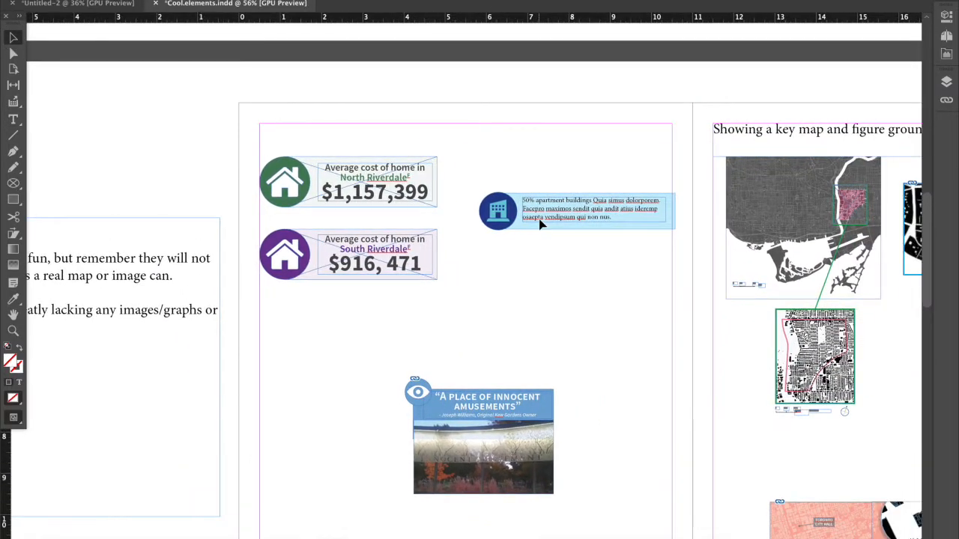
{"action": "scroll", "coordinate": [533, 259], "scroll_direction": "down", "scroll_amount": 2}
{"action": "left_click", "coordinate": [506, 225]}
{"action": "left_click", "coordinate": [528, 275]}
{"action": "scroll", "coordinate": [528, 274], "scroll_direction": "right", "scroll_amount": 2}
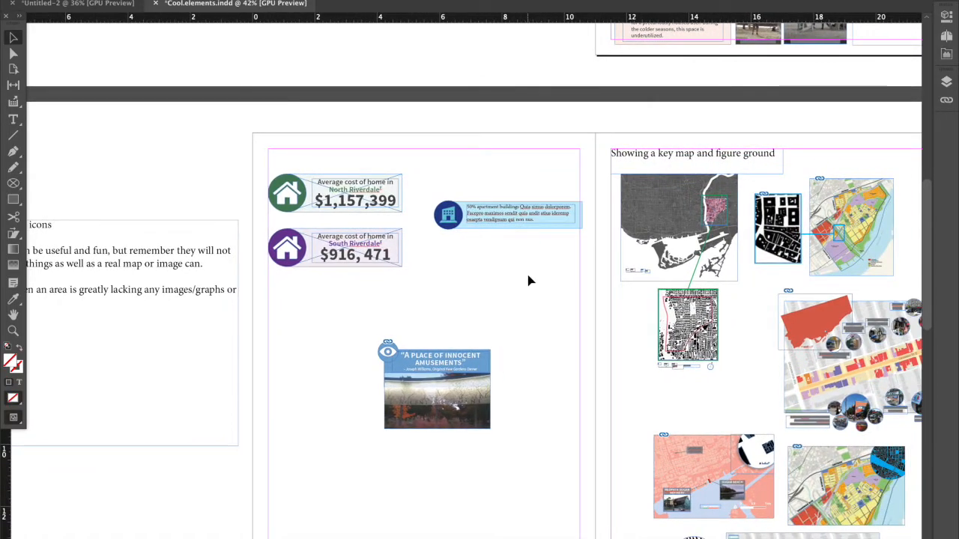
{"action": "scroll", "coordinate": [528, 280], "scroll_direction": "right", "scroll_amount": 4}
{"action": "scroll", "coordinate": [528, 280], "scroll_direction": "down", "scroll_amount": 1}
{"action": "scroll", "coordinate": [528, 280], "scroll_direction": "down", "scroll_amount": 3}
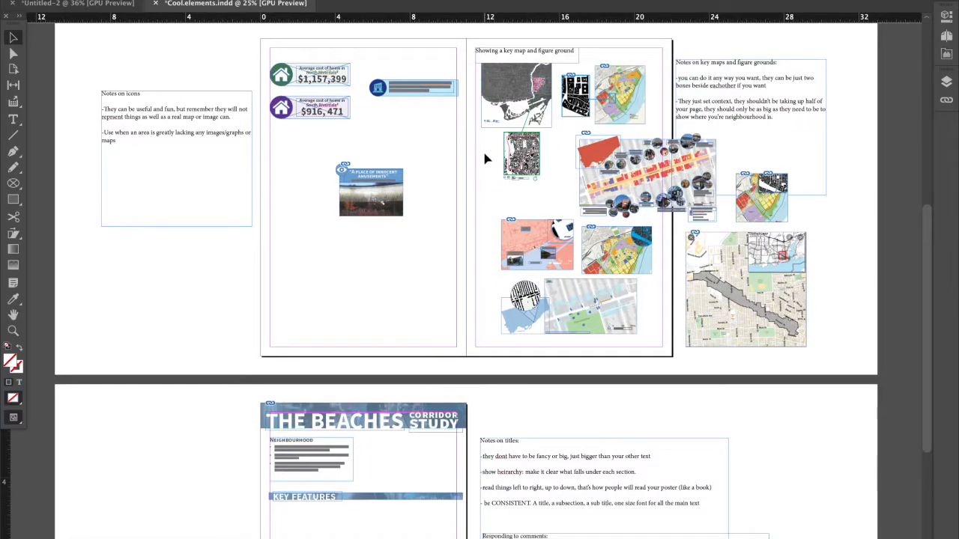
{"action": "scroll", "coordinate": [485, 159], "scroll_direction": "down", "scroll_amount": 3}
{"action": "scroll", "coordinate": [475, 274], "scroll_direction": "up", "scroll_amount": 5}
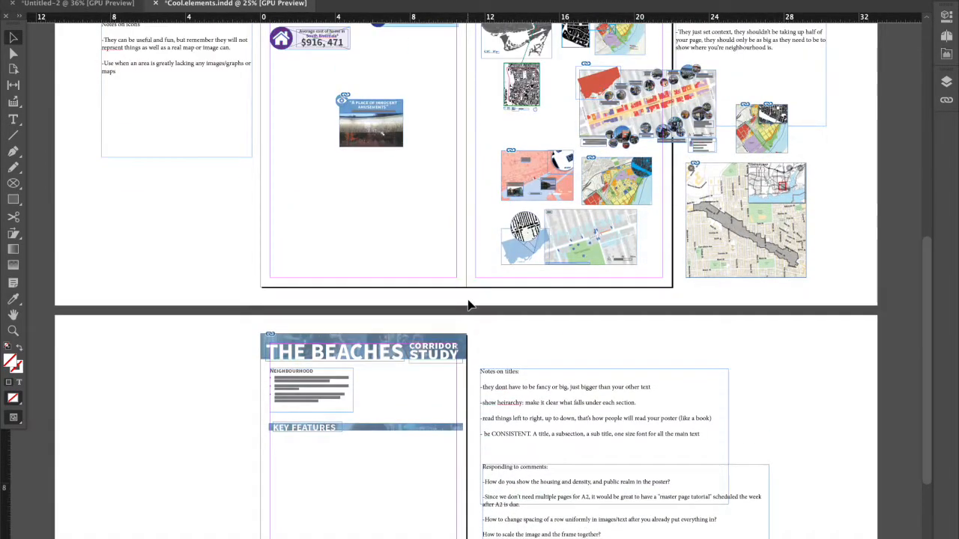
{"action": "scroll", "coordinate": [469, 305], "scroll_direction": "down", "scroll_amount": 5}
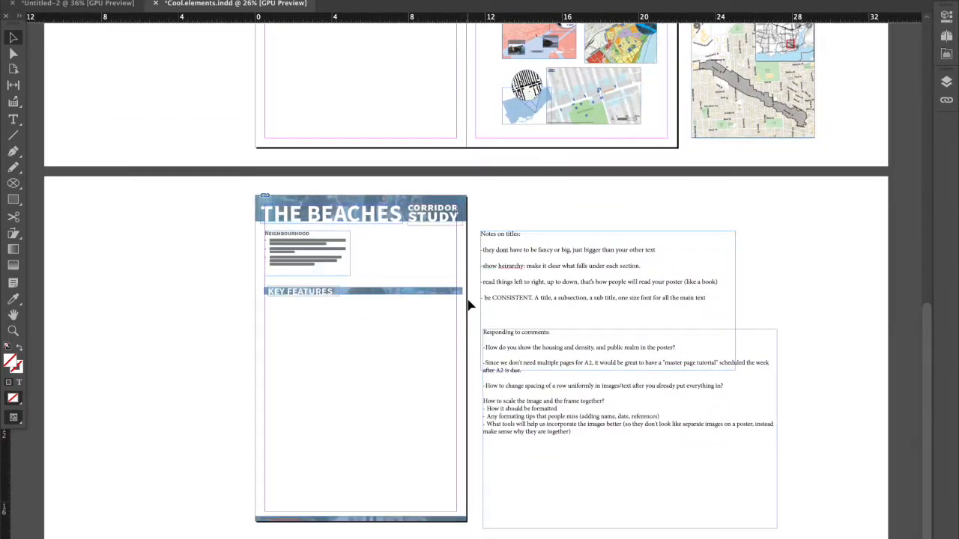
{"action": "key", "text": "ctrl+equal"}
{"action": "scroll", "coordinate": [469, 305], "scroll_direction": "up", "scroll_amount": 1}
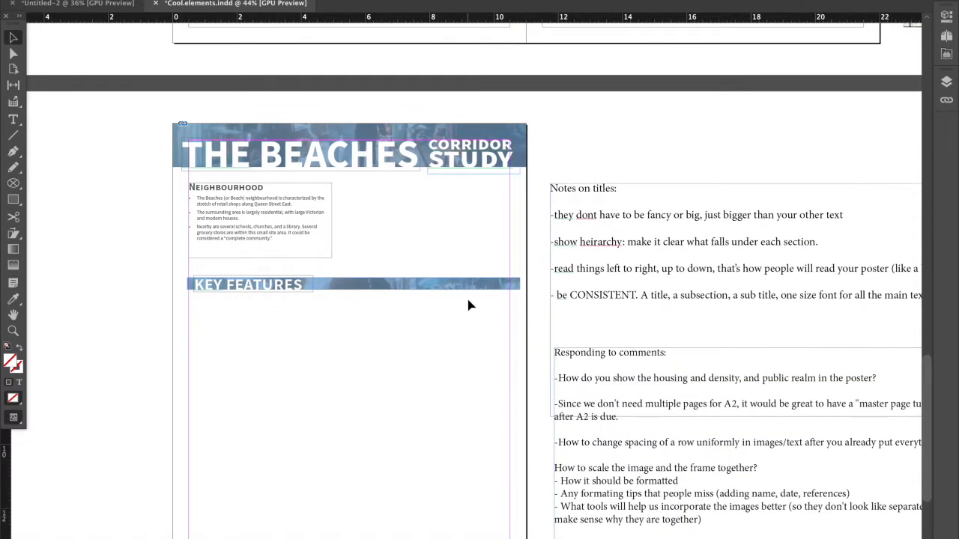
{"action": "left_click", "coordinate": [656, 256]}
{"action": "left_click", "coordinate": [206, 156]}
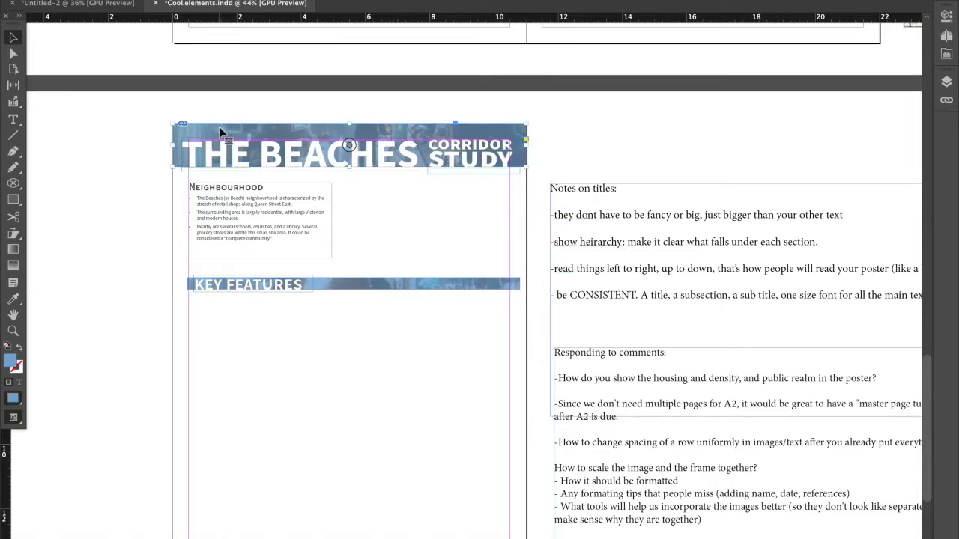
Place 1_TqYLeqEQduNd7CLrbc9g6A.jpg in a new rectangular frame about 9.95 in wide and 1.8 in tall below the Key Features bar.
{"action": "left_click", "coordinate": [13, 200]}
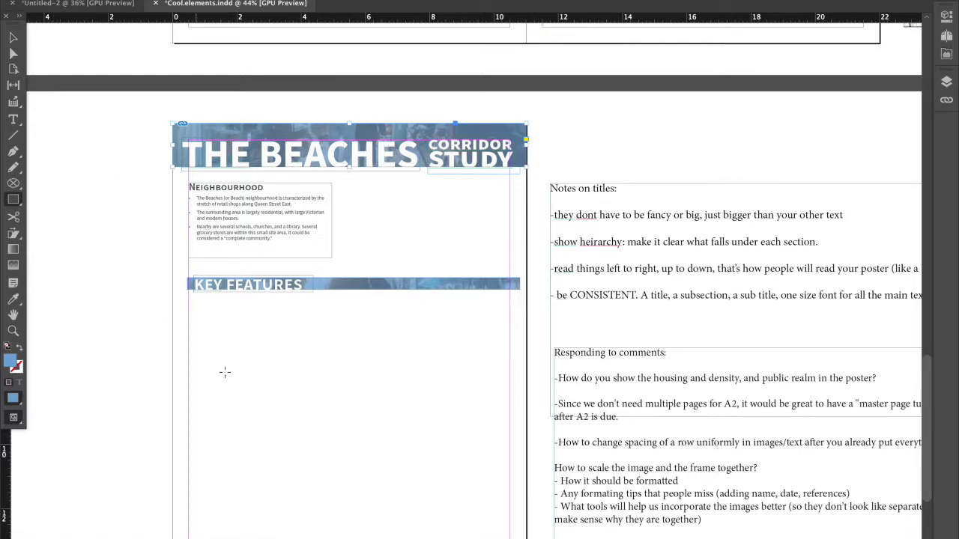
{"action": "left_click_drag", "start_coordinate": [195, 353], "coordinate": [462, 439]}
{"action": "left_click_drag", "start_coordinate": [495, 438], "coordinate": [507, 425]}
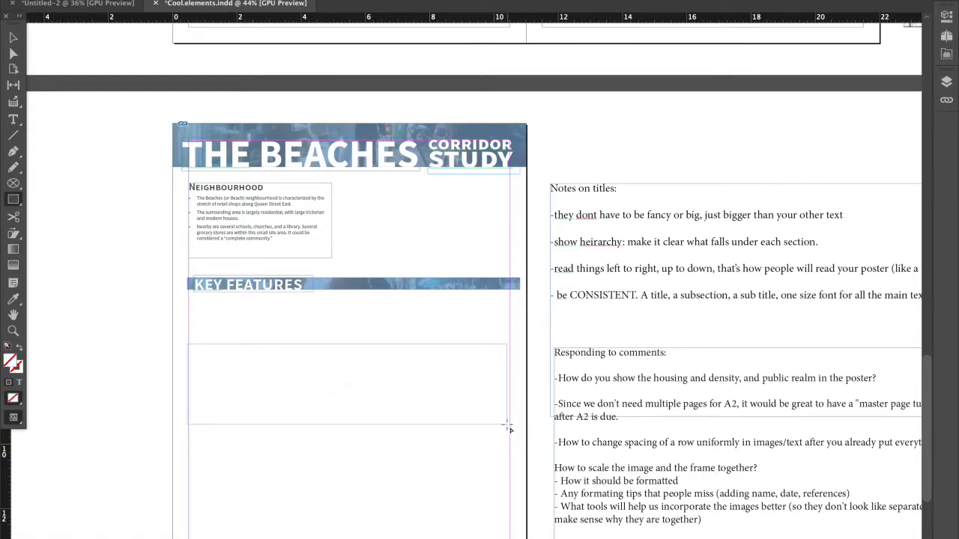
{"action": "left_click", "coordinate": [141, 520]}
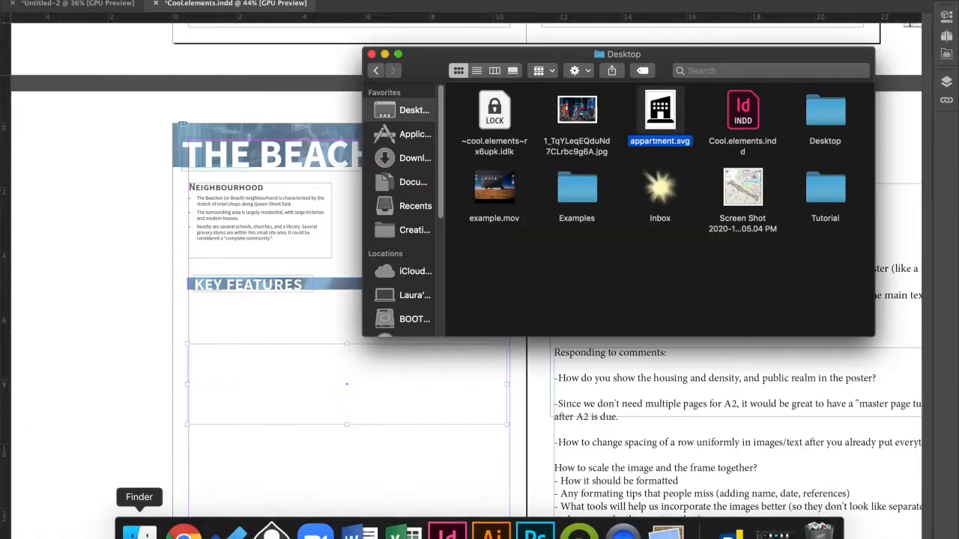
{"action": "left_click_drag", "start_coordinate": [591, 119], "coordinate": [276, 399]}
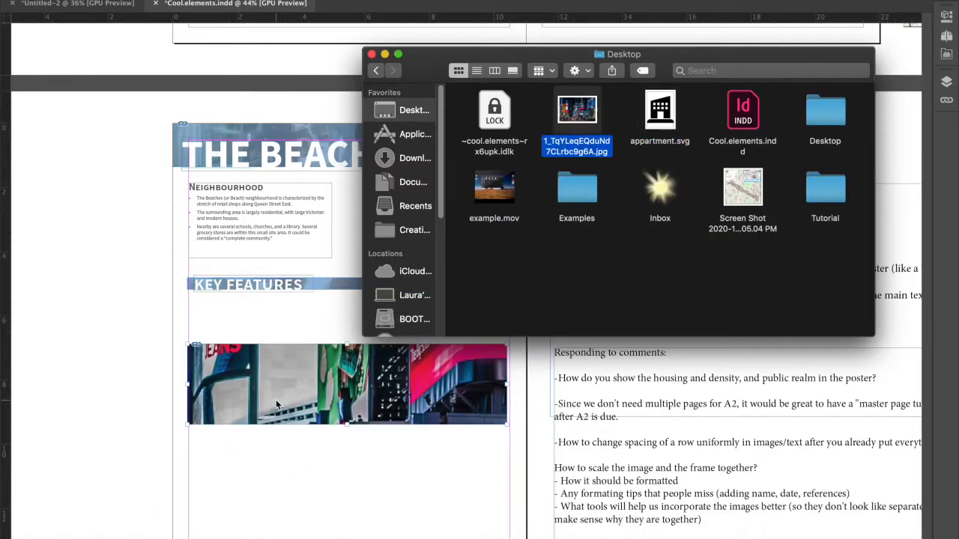
{"action": "left_click", "coordinate": [275, 399]}
{"action": "left_click", "coordinate": [12, 36]}
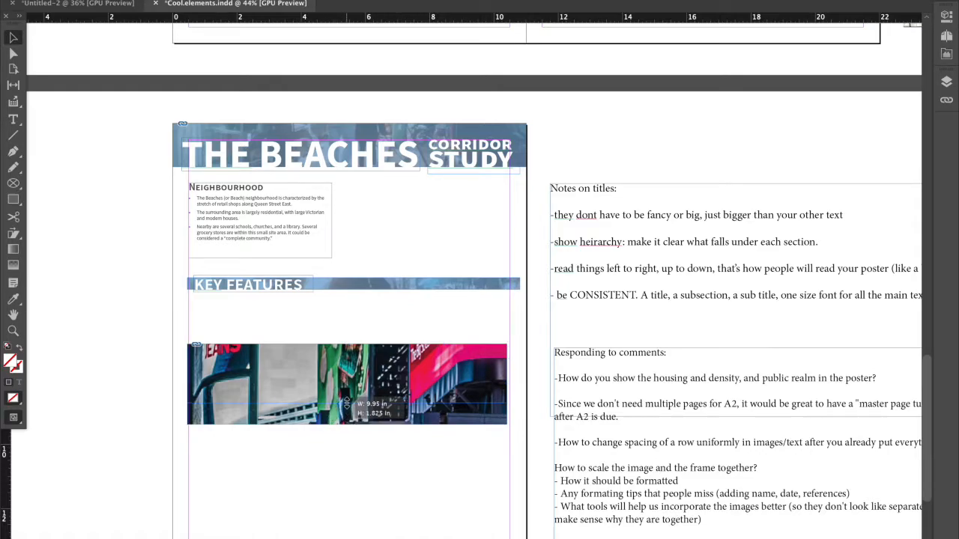
{"action": "left_click_drag", "start_coordinate": [346, 424], "coordinate": [345, 401]}
Give the picture's frame a green fill using the C=75 M=5 Y=100 swatch.
{"action": "left_click", "coordinate": [946, 28]}
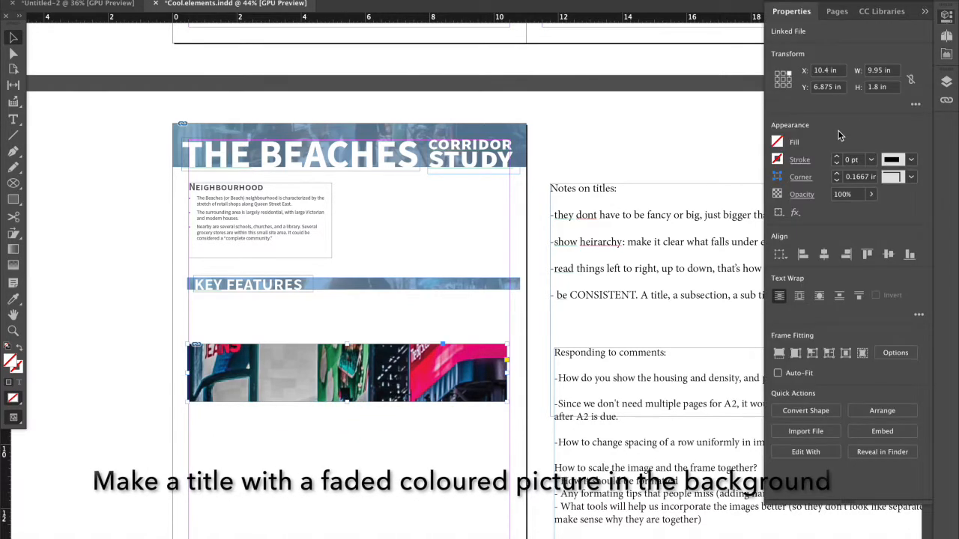
{"action": "left_click", "coordinate": [777, 141]}
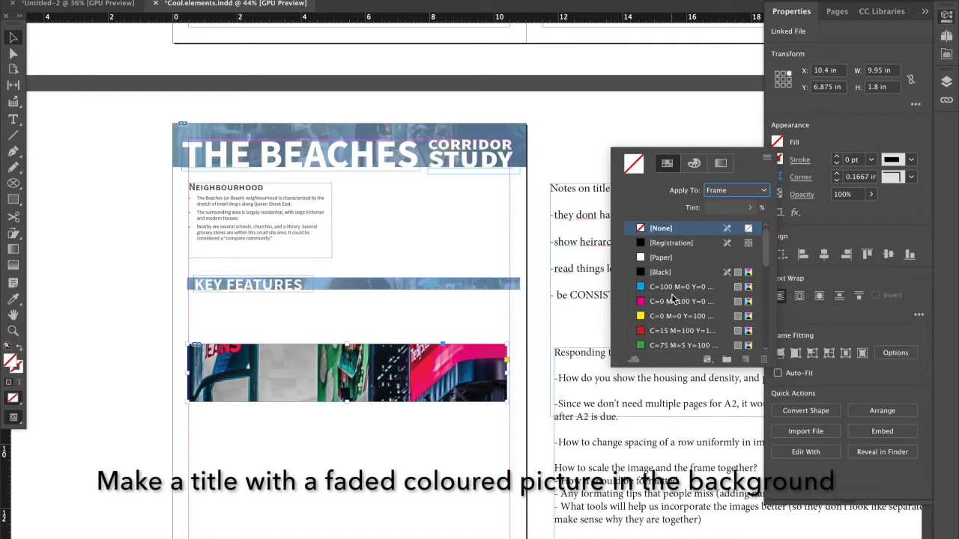
{"action": "left_click", "coordinate": [673, 301]}
{"action": "left_click", "coordinate": [661, 332]}
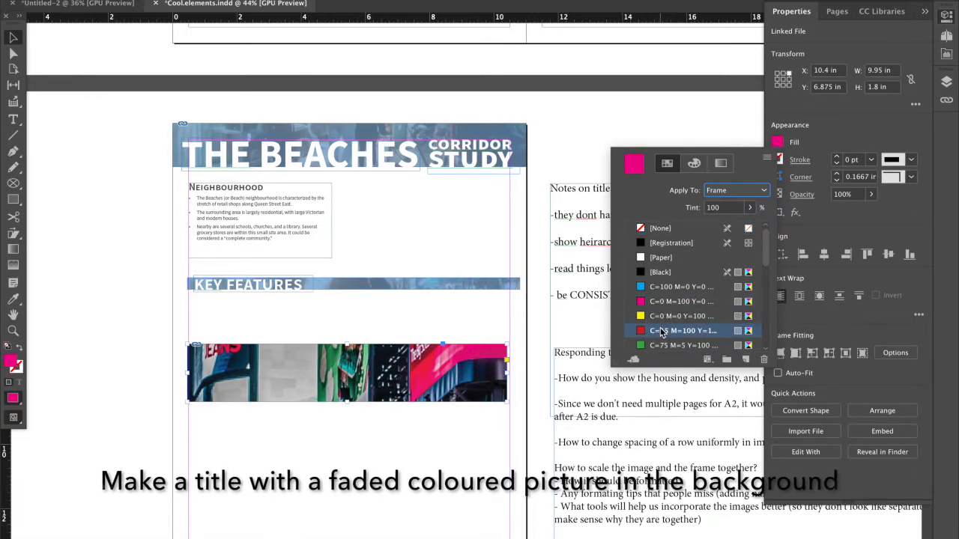
{"action": "left_click", "coordinate": [659, 344]}
{"action": "left_click", "coordinate": [799, 129]}
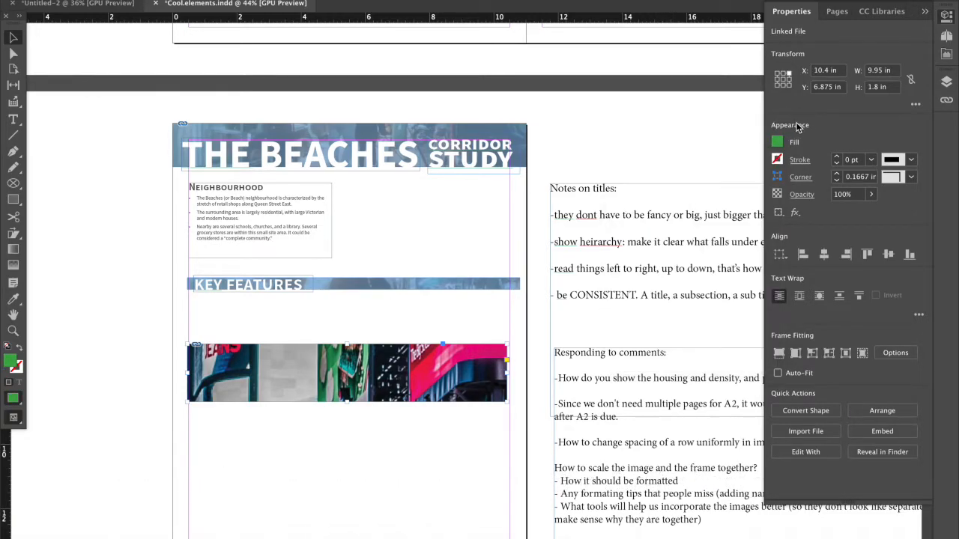
Scale the street picture inside its banner frame down to about 10.76 in wide and 7.19 in high.
{"action": "left_click", "coordinate": [425, 379]}
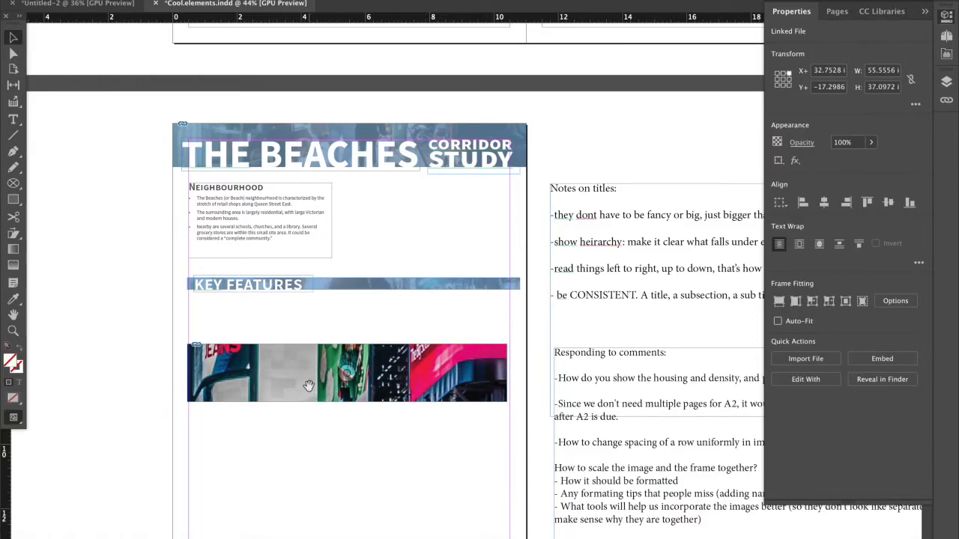
{"action": "key", "text": "super+alt+comma"}
{"action": "key", "text": "super+alt+comma"}
{"action": "key", "text": "super+alt+comma"}
{"action": "key", "text": "super+alt+comma"}
{"action": "key", "text": "super+alt+comma"}
{"action": "key", "text": "super+alt+comma"}
{"action": "key", "text": "super+alt+comma"}
{"action": "key", "text": "super+alt+comma"}
{"action": "key", "text": "super+alt+comma"}
{"action": "key", "text": "super+alt+comma"}
{"action": "key", "text": "super+alt+comma"}
{"action": "key", "text": "super+alt+comma"}
{"action": "key", "text": "super+alt+comma"}
{"action": "key", "text": "super+alt+comma"}
{"action": "key", "text": "super+alt+comma"}
{"action": "key", "text": "super+alt+comma"}
{"action": "key", "text": "super+alt+comma"}
{"action": "key", "text": "super+alt+comma"}
{"action": "key", "text": "super+alt+comma"}
{"action": "key", "text": "super+alt+comma"}
{"action": "key", "text": "super+alt+comma"}
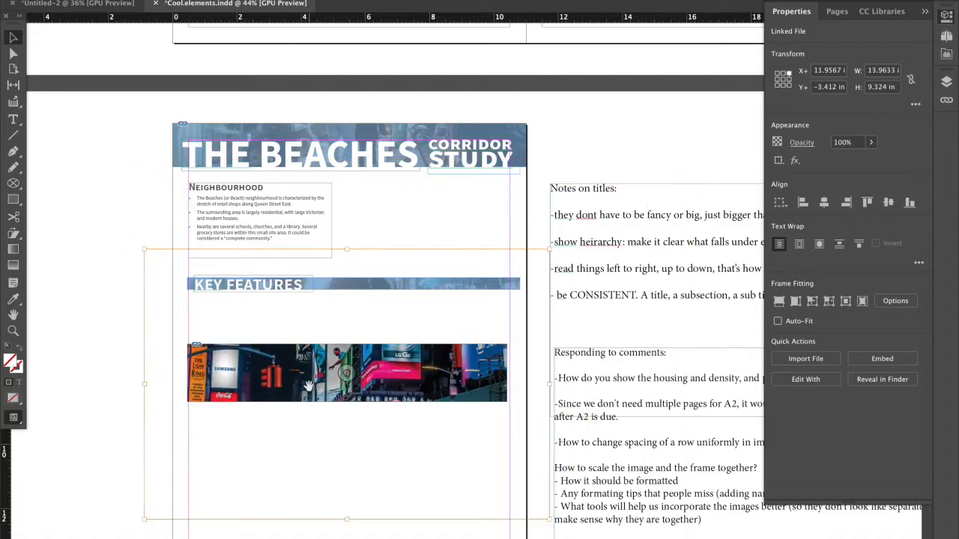
{"action": "key", "text": "super+alt+period"}
{"action": "key", "text": "super+alt+period"}
{"action": "key", "text": "super+alt+period"}
{"action": "key", "text": "super+alt+period"}
{"action": "key", "text": "super+alt+period"}
{"action": "key", "text": "super+alt+comma"}
{"action": "key", "text": "super+alt+comma"}
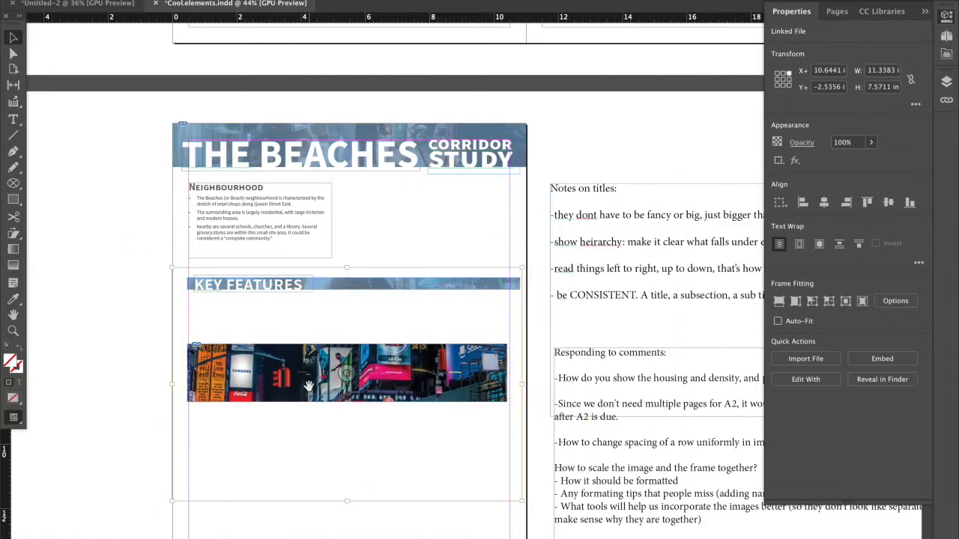
{"action": "key", "text": "super+alt+comma"}
{"action": "key", "text": "super+alt+comma"}
{"action": "key", "text": "super+alt+comma"}
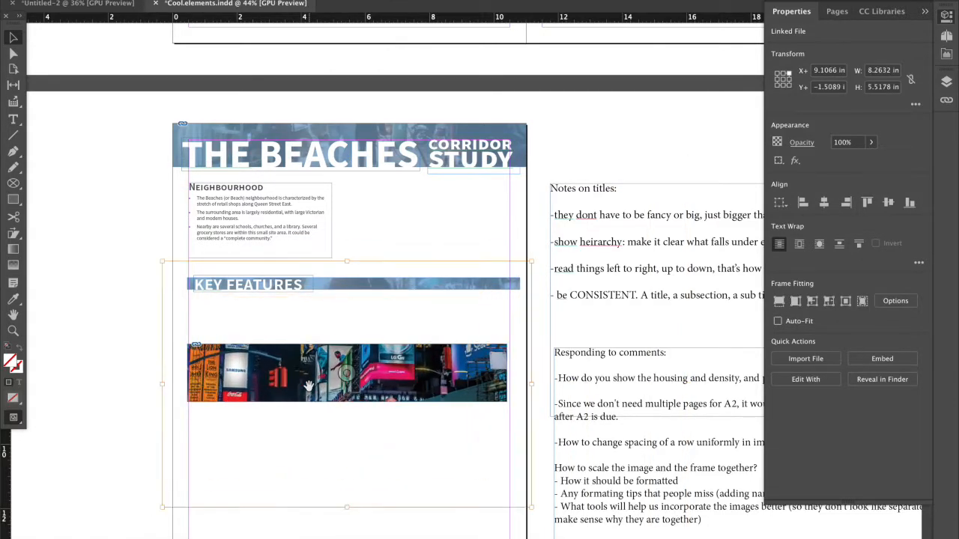
{"action": "key", "text": "super+alt+period"}
{"action": "key", "text": "super+alt+period"}
{"action": "key", "text": "super+alt+period"}
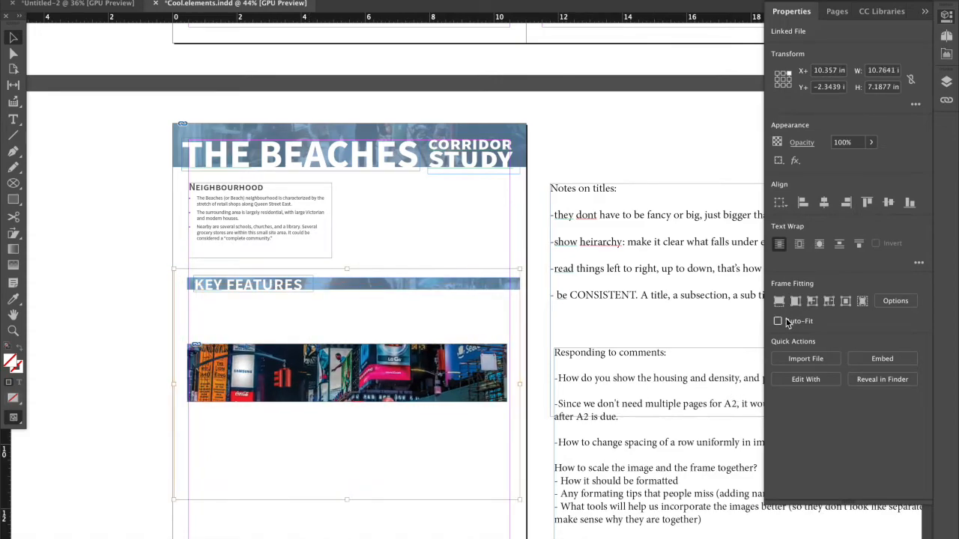
Lower the street picture's opacity to 12% so the frame's green fill shows through.
{"action": "left_click", "coordinate": [870, 143]}
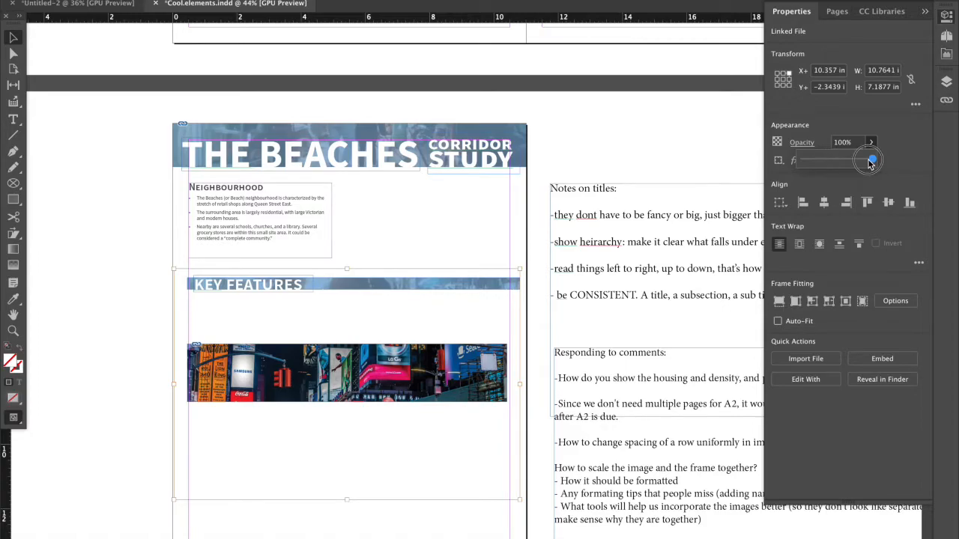
{"action": "left_click_drag", "start_coordinate": [831, 164], "coordinate": [809, 164]}
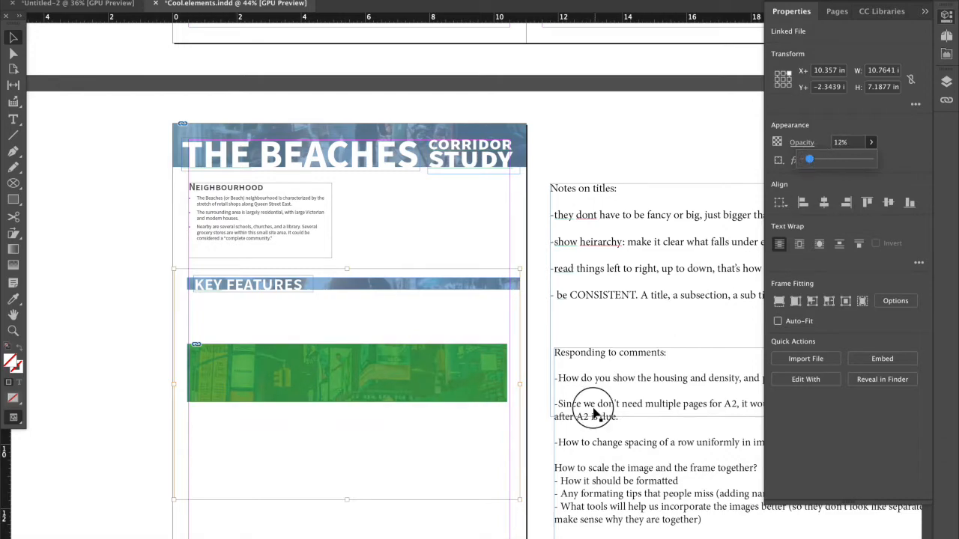
{"action": "left_click", "coordinate": [488, 396]}
{"action": "left_click", "coordinate": [405, 158]}
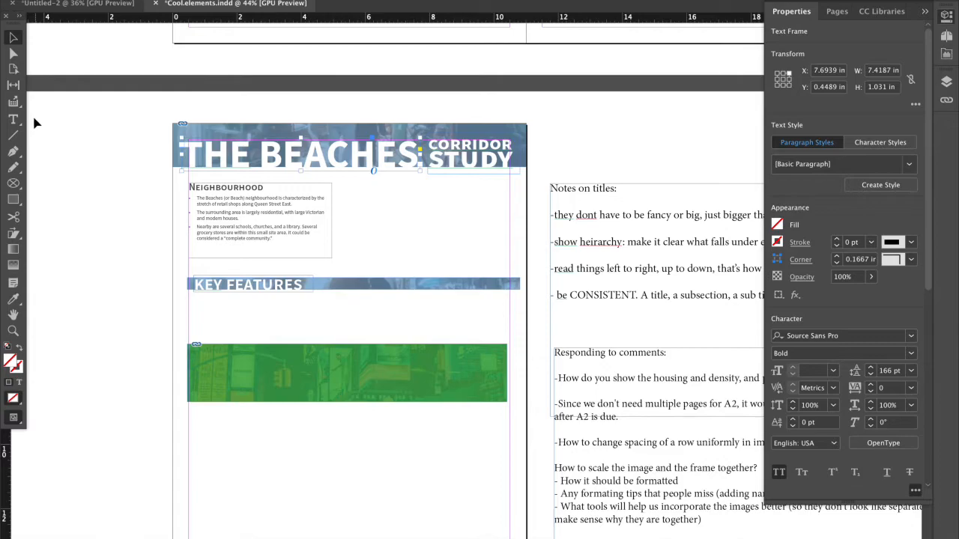
Add a text frame about 7.08 by 1.03 in over the green banner reading "My Neighbourhood" in [Paper] colour at 30 pt.
{"action": "left_click", "coordinate": [13, 119]}
{"action": "left_click_drag", "start_coordinate": [216, 366], "coordinate": [442, 397]}
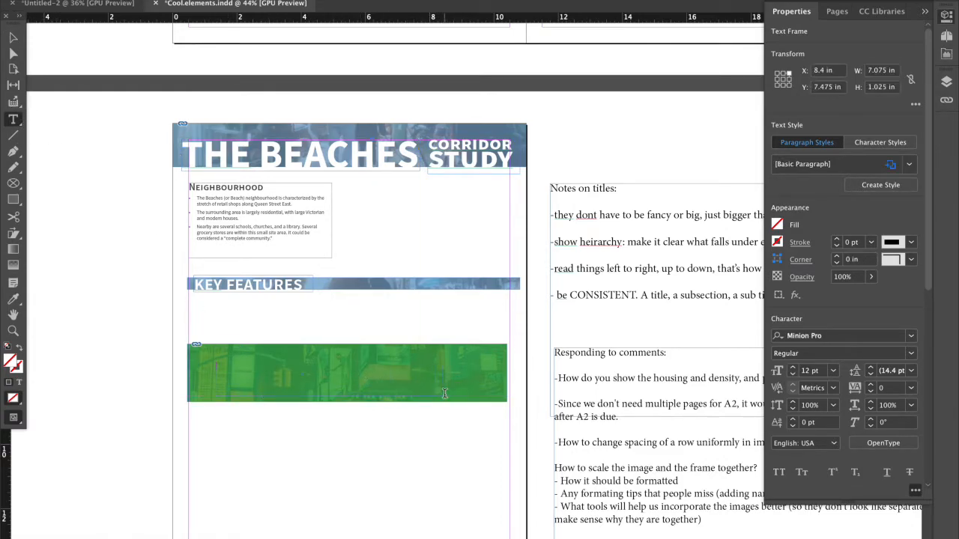
{"action": "left_click", "coordinate": [776, 154]}
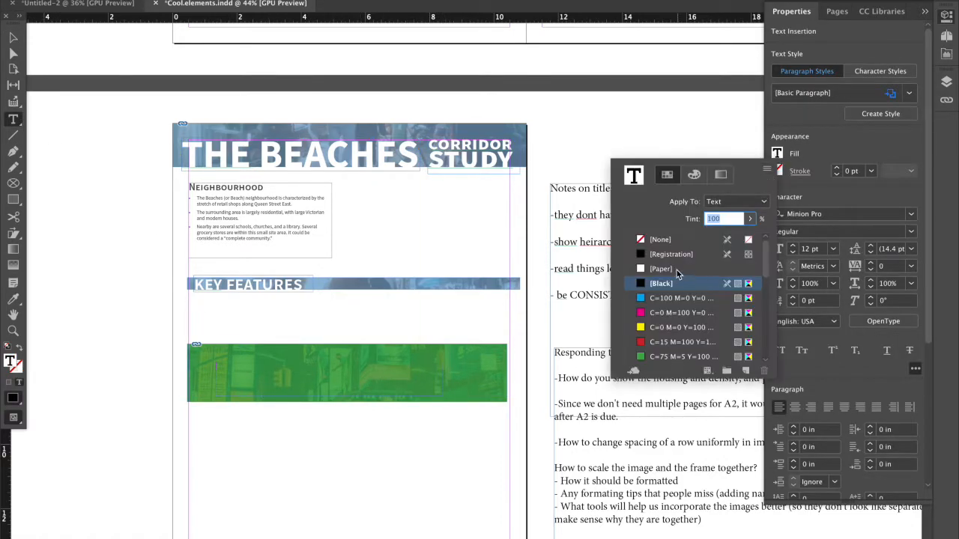
{"action": "left_click", "coordinate": [660, 269]}
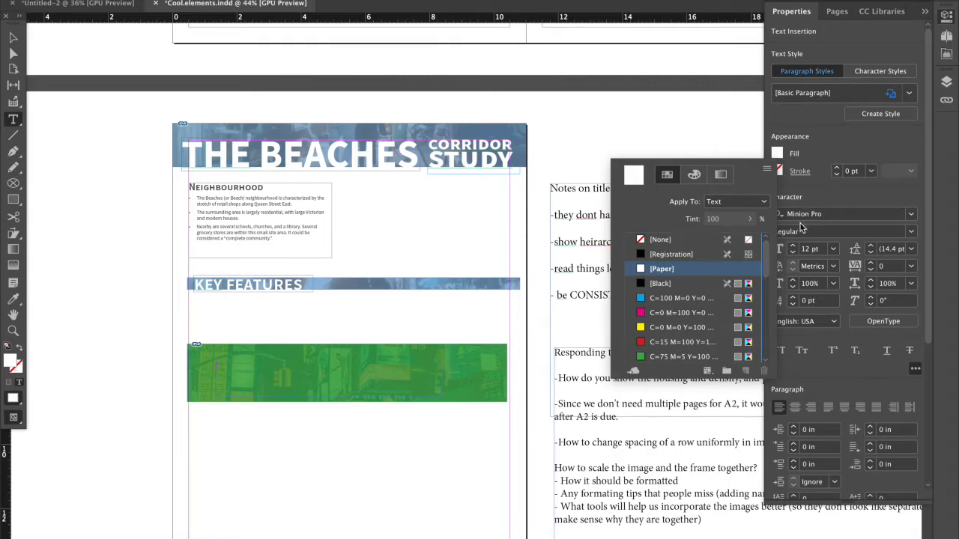
{"action": "scroll", "coordinate": [805, 253], "scroll_direction": "down", "scroll_amount": 5}
{"action": "scroll", "coordinate": [804, 253], "scroll_direction": "up", "scroll_amount": 8}
{"action": "left_click", "coordinate": [828, 150]}
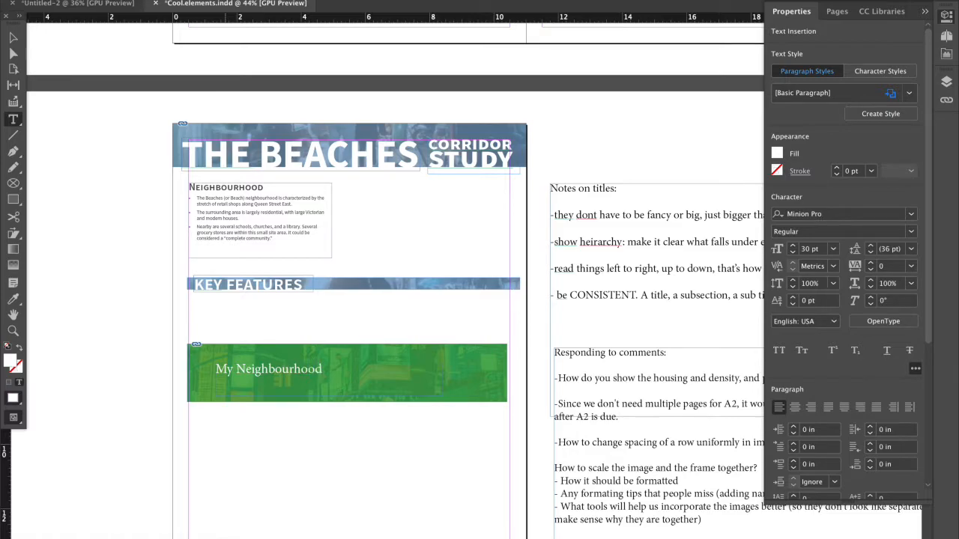
Format the "My Neighbourhood" text as Lucida Grande Bold at 48 pt.
{"action": "left_click_drag", "start_coordinate": [320, 369], "coordinate": [203, 375]}
{"action": "scroll", "coordinate": [817, 254], "scroll_direction": "up", "scroll_amount": 2}
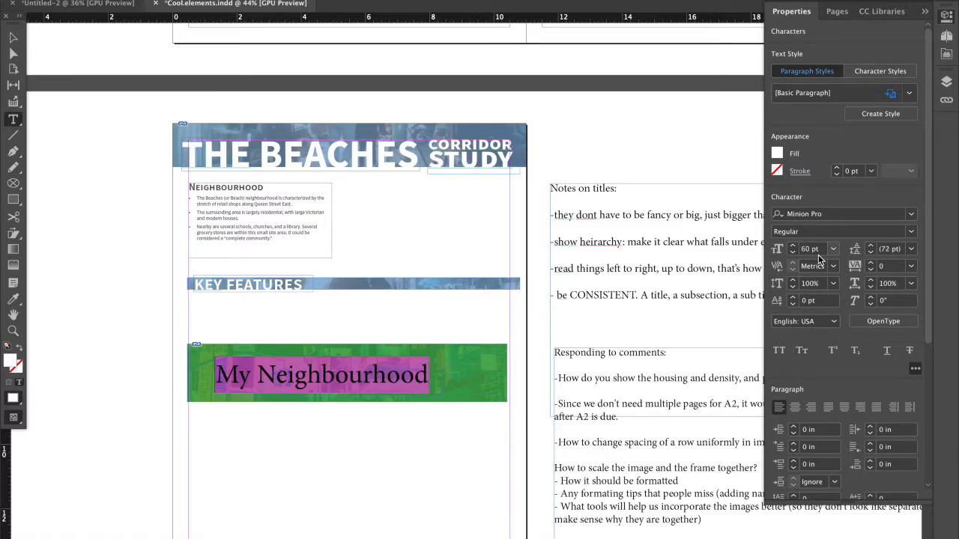
{"action": "left_click", "coordinate": [910, 217]}
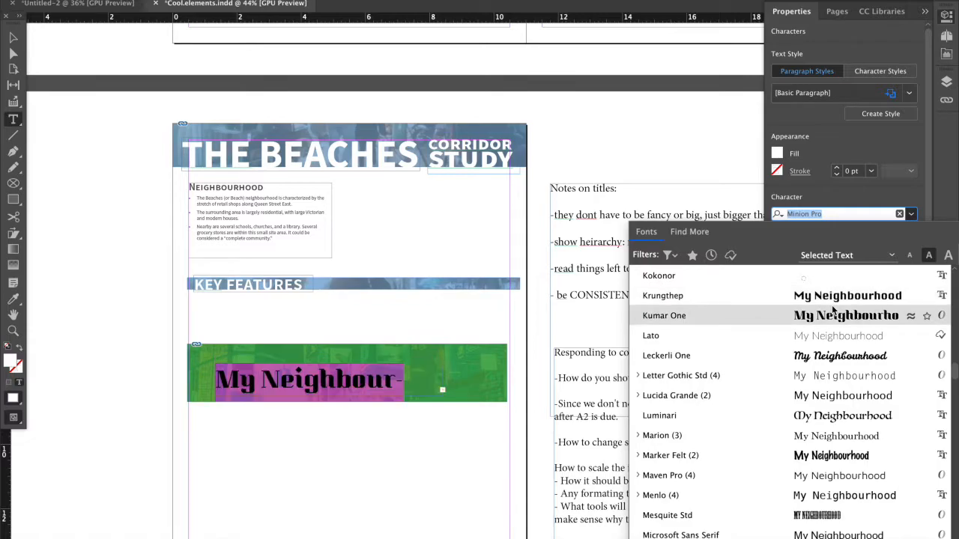
{"action": "left_click", "coordinate": [829, 385]}
{"action": "left_click", "coordinate": [911, 232]}
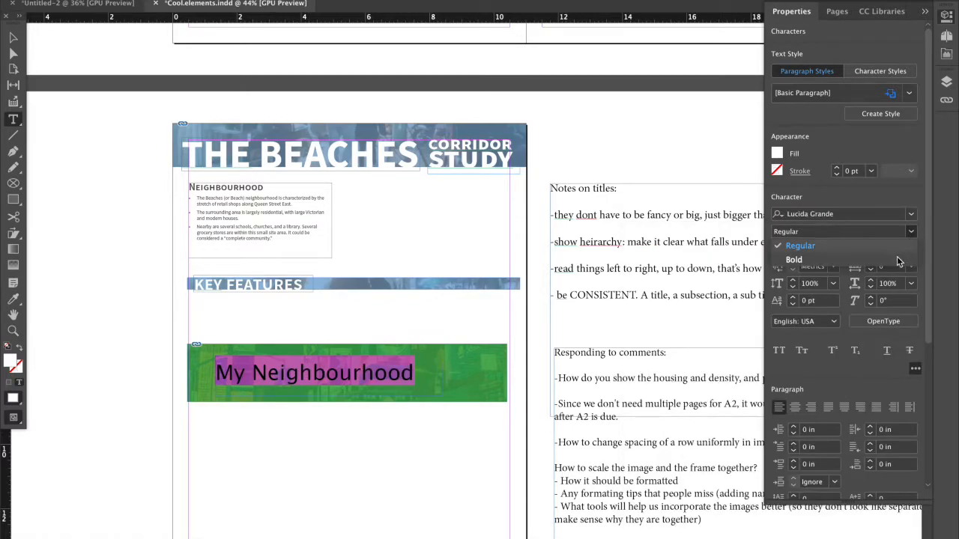
{"action": "left_click", "coordinate": [884, 261]}
{"action": "key", "text": "Escape"}
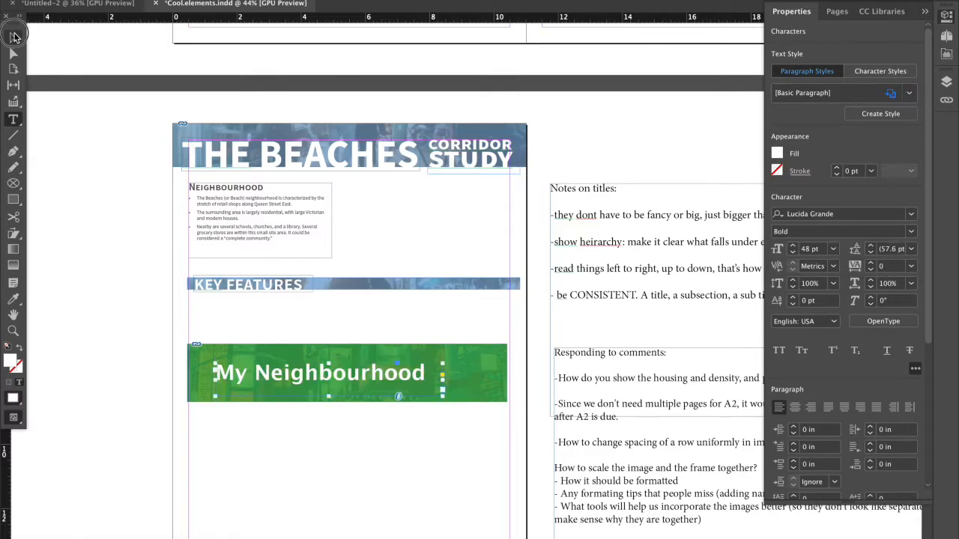
Shorten the green banner from its upper edge and fit the "My Neighbourhood" text frame inside it at about 0.7 in high.
{"action": "left_click_drag", "start_coordinate": [335, 360], "coordinate": [310, 391]}
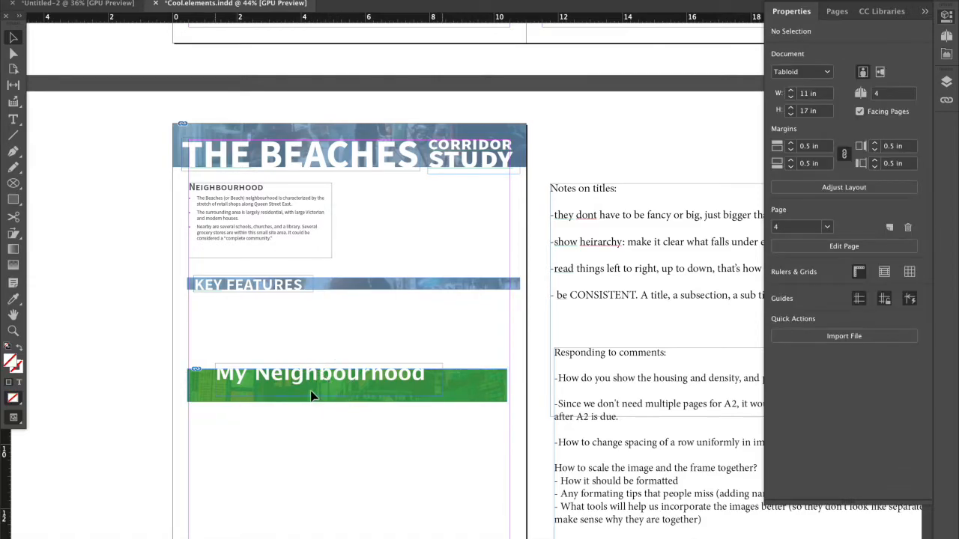
{"action": "left_click", "coordinate": [337, 352]}
{"action": "left_click", "coordinate": [308, 405]}
{"action": "left_click_drag", "start_coordinate": [312, 412], "coordinate": [312, 402]}
{"action": "left_click_drag", "start_coordinate": [167, 268], "coordinate": [469, 286]}
{"action": "left_click", "coordinate": [452, 325]}
Examine the font sizes and styles of the Neighbourhood body text, its heading and the The Beaches title.
{"action": "scroll", "coordinate": [452, 326], "scroll_direction": "down", "scroll_amount": 1}
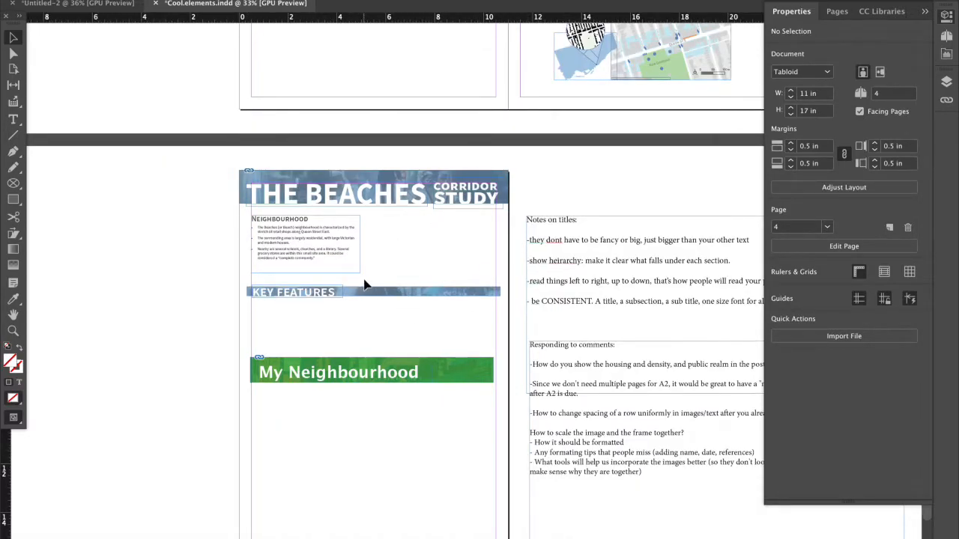
{"action": "scroll", "coordinate": [279, 229], "scroll_direction": "up", "scroll_amount": 2}
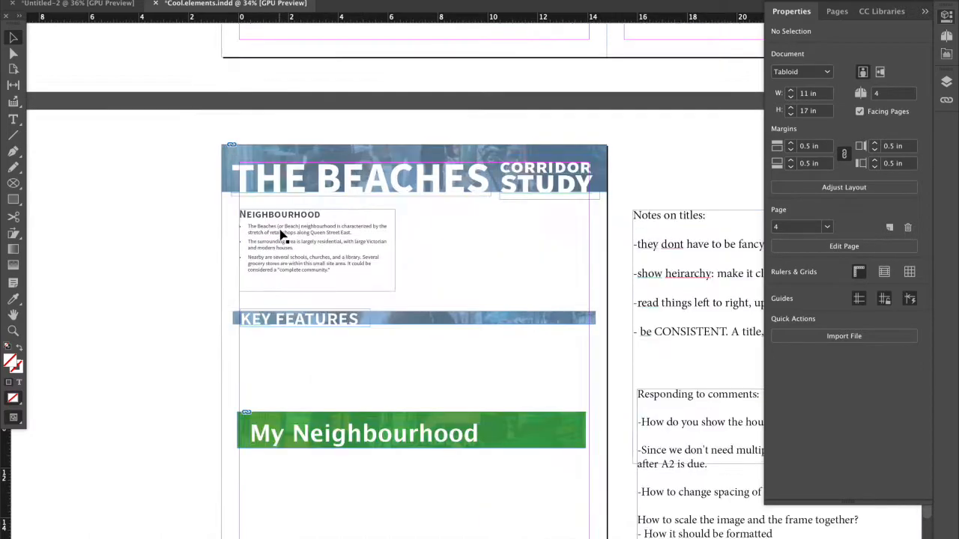
{"action": "double_click", "coordinate": [279, 229]}
{"action": "scroll", "coordinate": [279, 229], "scroll_direction": "right", "scroll_amount": 2}
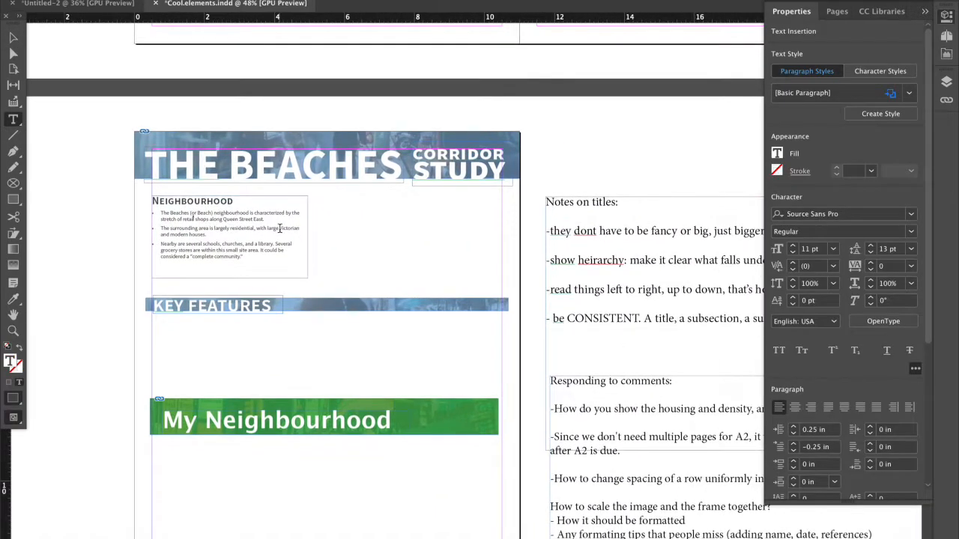
{"action": "scroll", "coordinate": [274, 212], "scroll_direction": "right", "scroll_amount": 2}
{"action": "scroll", "coordinate": [240, 217], "scroll_direction": "right", "scroll_amount": 1}
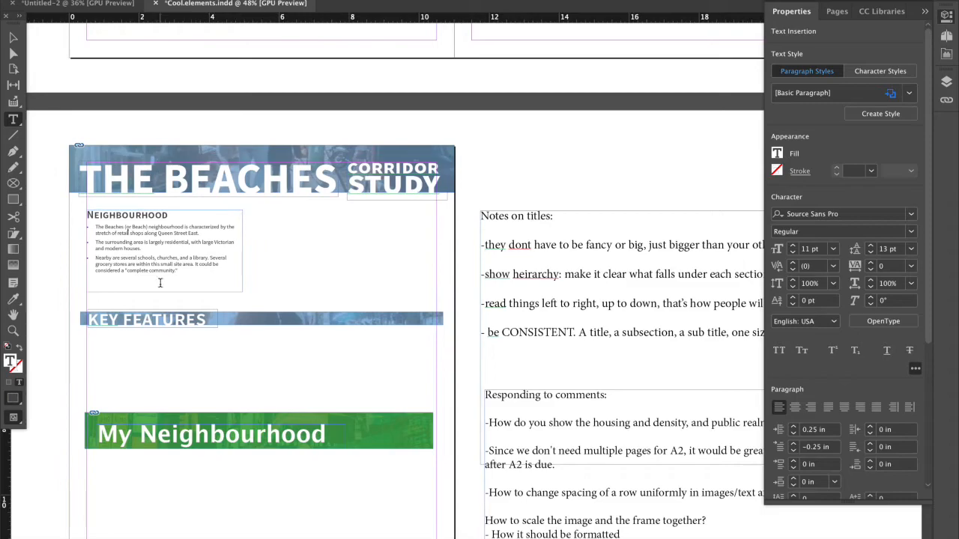
{"action": "scroll", "coordinate": [160, 288], "scroll_direction": "down", "scroll_amount": 2}
{"action": "left_click_drag", "start_coordinate": [180, 274], "coordinate": [150, 238]}
{"action": "left_click", "coordinate": [184, 273]}
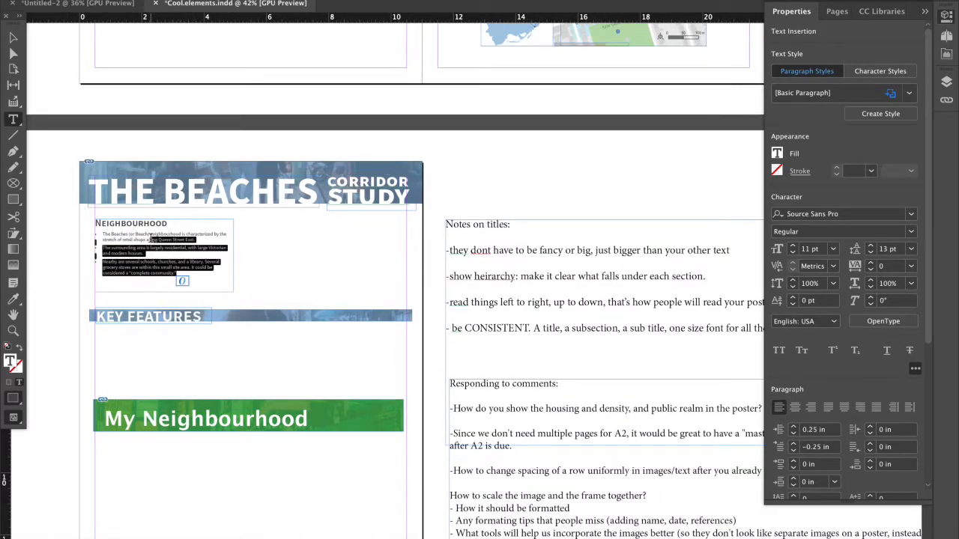
{"action": "scroll", "coordinate": [171, 267], "scroll_direction": "right", "scroll_amount": 1}
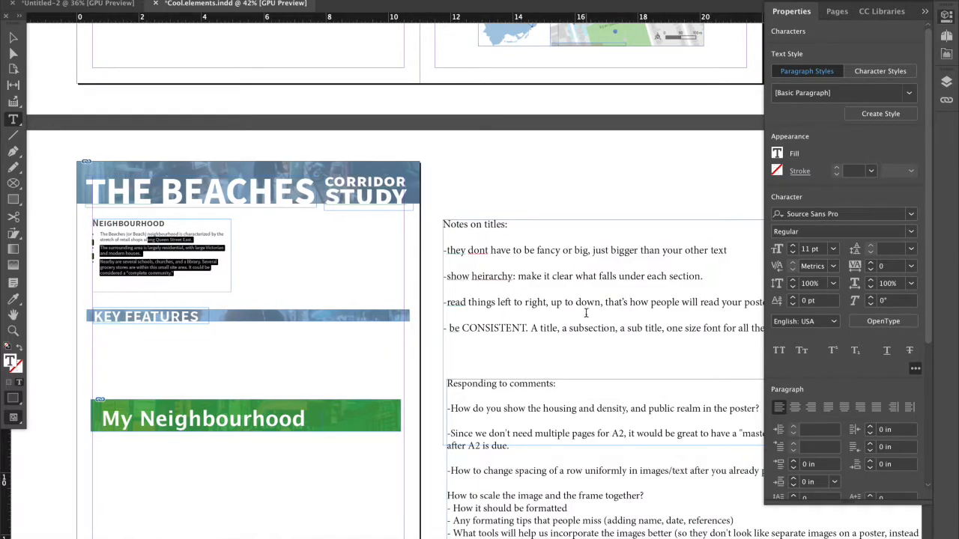
{"action": "scroll", "coordinate": [225, 299], "scroll_direction": "right", "scroll_amount": 3}
{"action": "left_click", "coordinate": [147, 259]}
{"action": "left_click_drag", "start_coordinate": [152, 273], "coordinate": [136, 250]}
{"action": "left_click", "coordinate": [140, 248]}
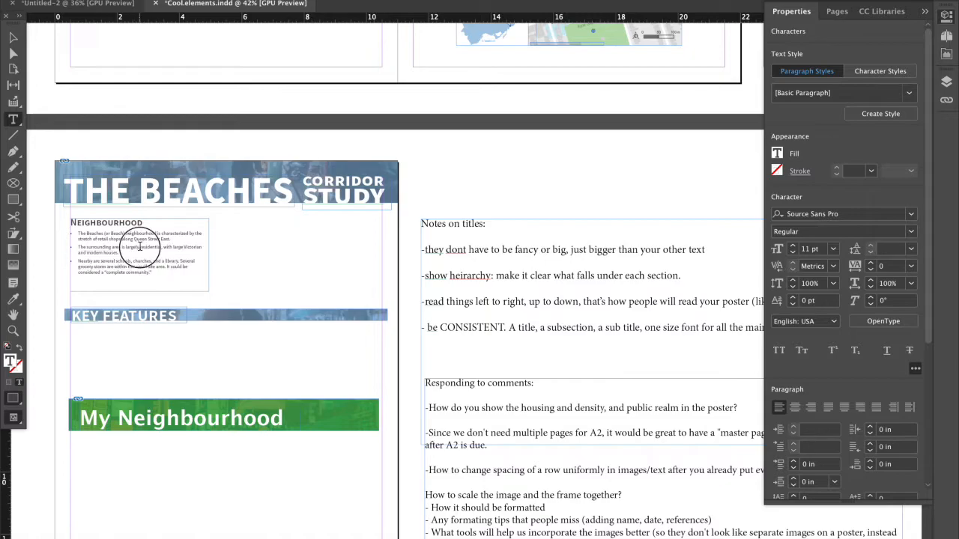
{"action": "left_click_drag", "start_coordinate": [189, 267], "coordinate": [172, 242]}
{"action": "left_click", "coordinate": [171, 242]}
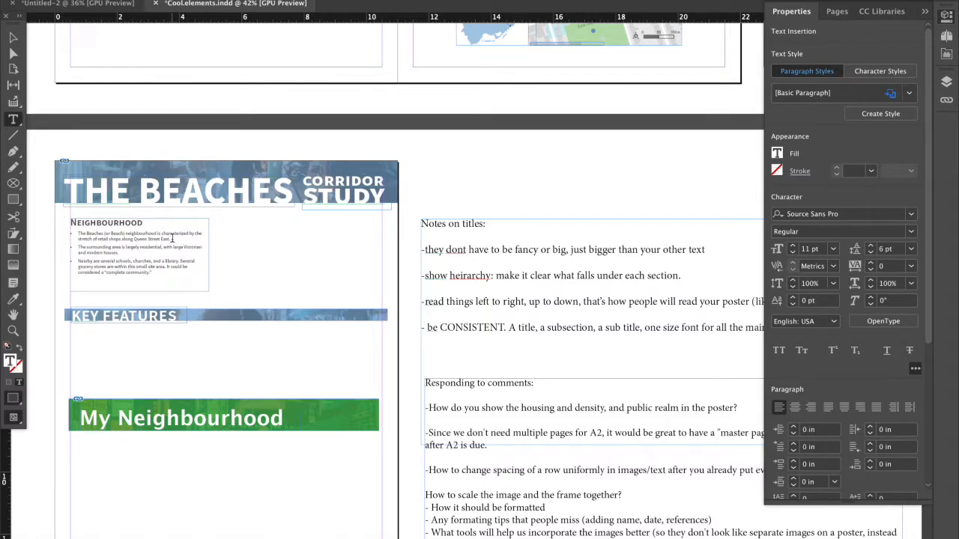
{"action": "left_click_drag", "start_coordinate": [187, 224], "coordinate": [70, 223]}
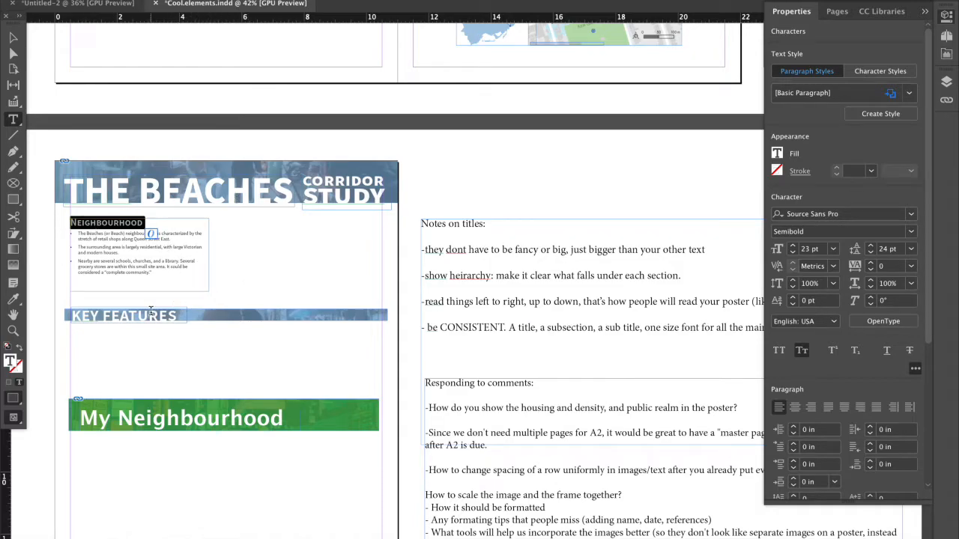
{"action": "left_click", "coordinate": [226, 194]}
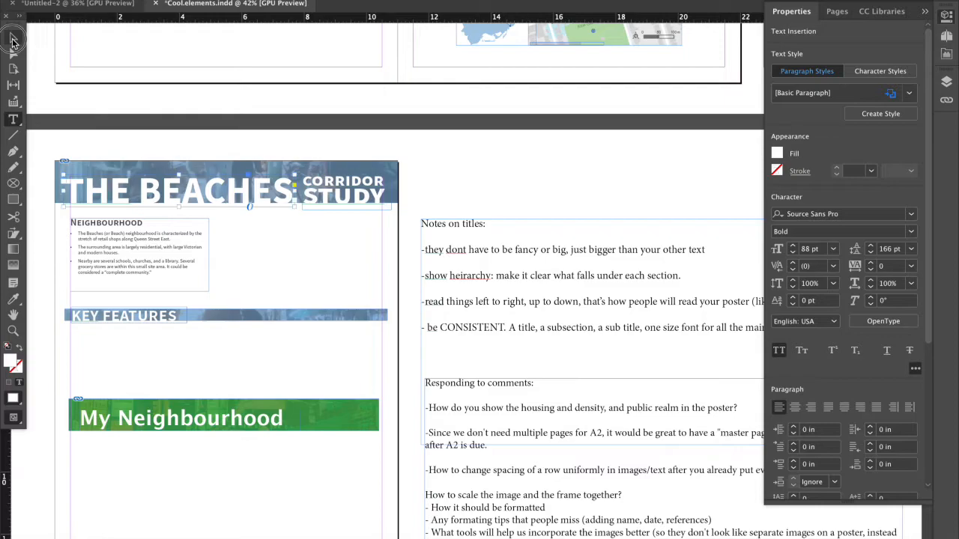
Extend the Neighbourhood text frame upward toward the title banner to a height of about 2.62 in.
{"action": "left_click", "coordinate": [13, 37]}
{"action": "scroll", "coordinate": [339, 214], "scroll_direction": "right", "scroll_amount": 2}
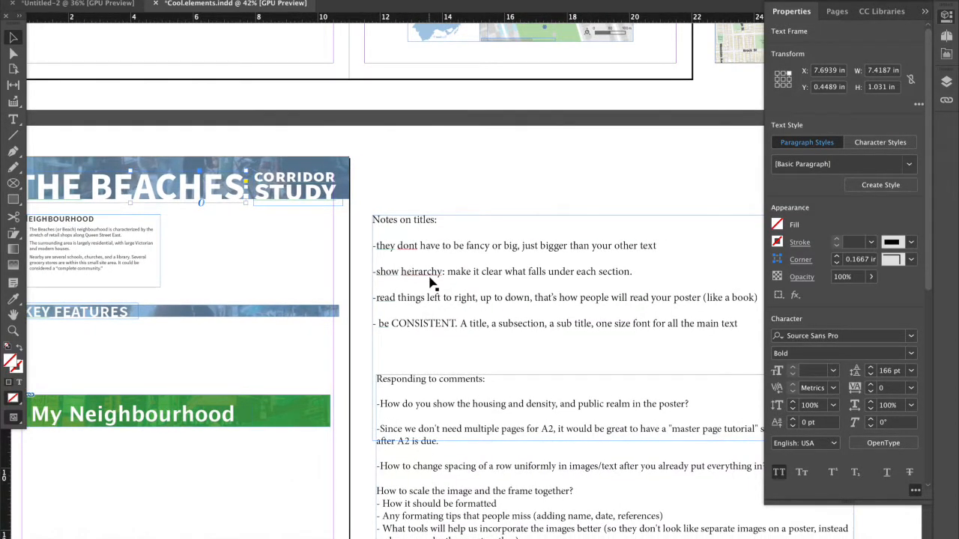
{"action": "scroll", "coordinate": [432, 283], "scroll_direction": "left", "scroll_amount": 2}
{"action": "scroll", "coordinate": [432, 283], "scroll_direction": "down", "scroll_amount": 1}
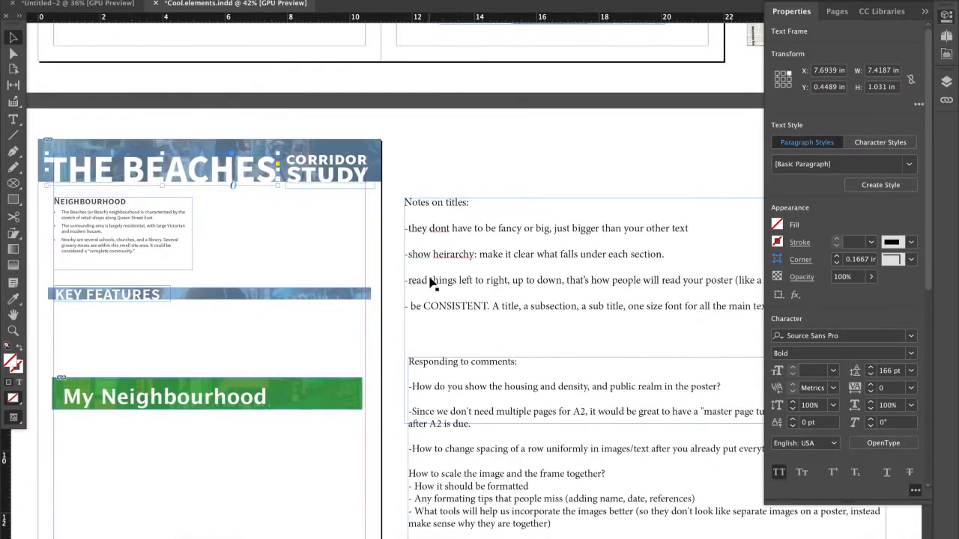
{"action": "left_click", "coordinate": [111, 215]}
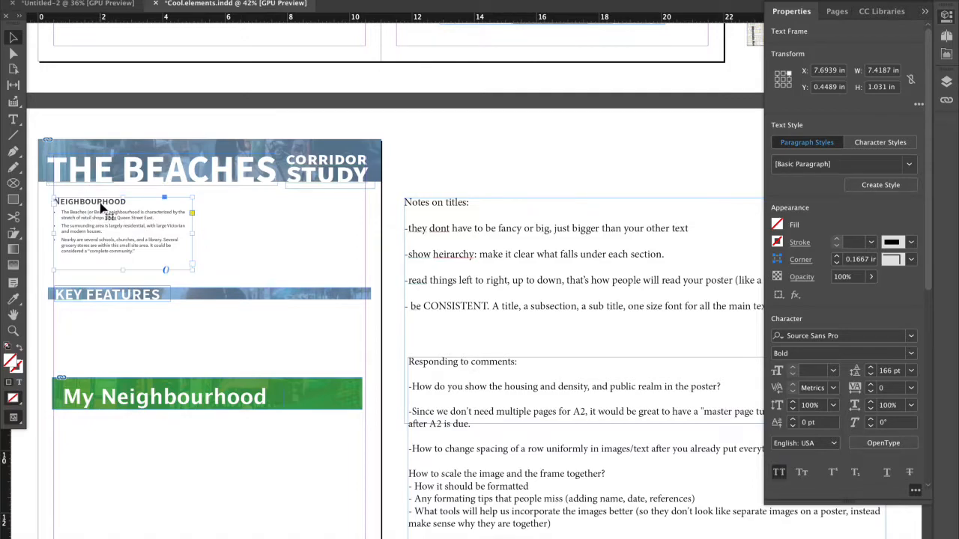
{"action": "left_click_drag", "start_coordinate": [124, 197], "coordinate": [124, 190]}
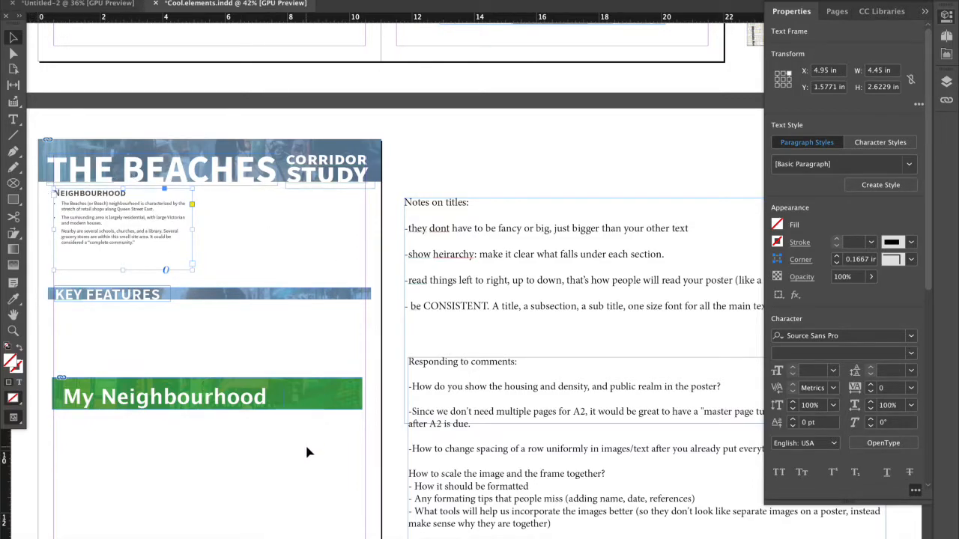
Preview different typefaces on the "My Neighbourhood" title and set its font to Avenir Next Condensed Bold.
{"action": "scroll", "coordinate": [307, 451], "scroll_direction": "down", "scroll_amount": 3}
{"action": "left_click", "coordinate": [252, 334]}
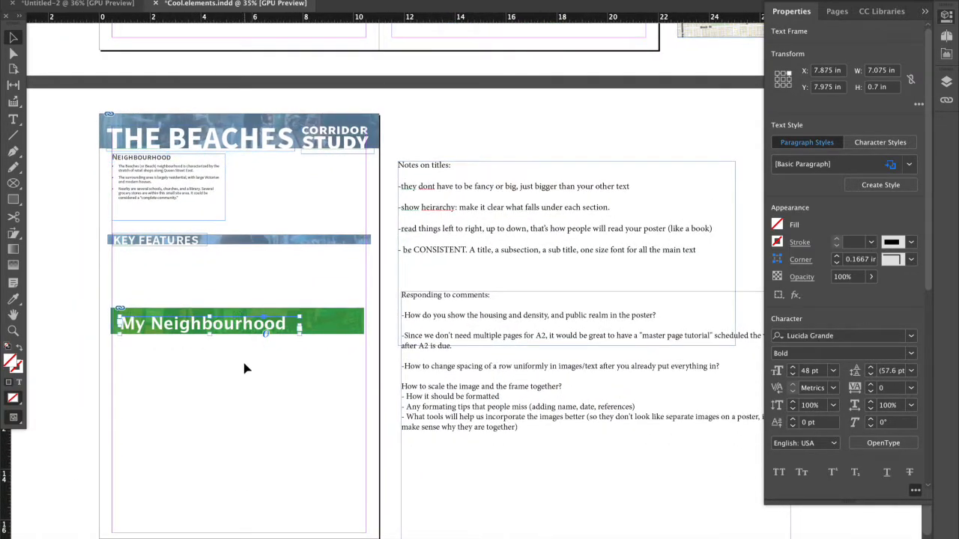
{"action": "left_click", "coordinate": [242, 359]}
{"action": "left_click", "coordinate": [245, 328]}
{"action": "left_click", "coordinate": [913, 341]}
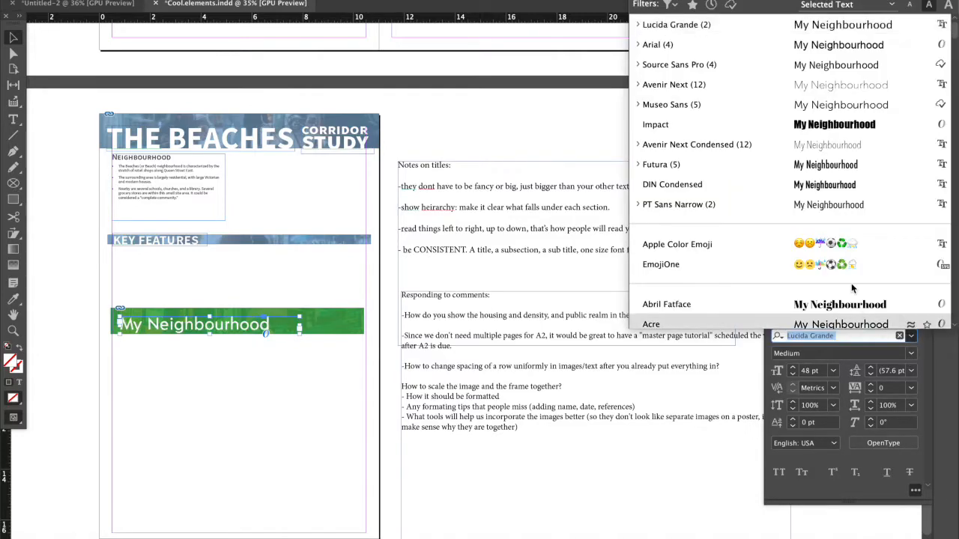
{"action": "scroll", "coordinate": [852, 288], "scroll_direction": "down", "scroll_amount": 1}
{"action": "scroll", "coordinate": [857, 127], "scroll_direction": "up", "scroll_amount": 1}
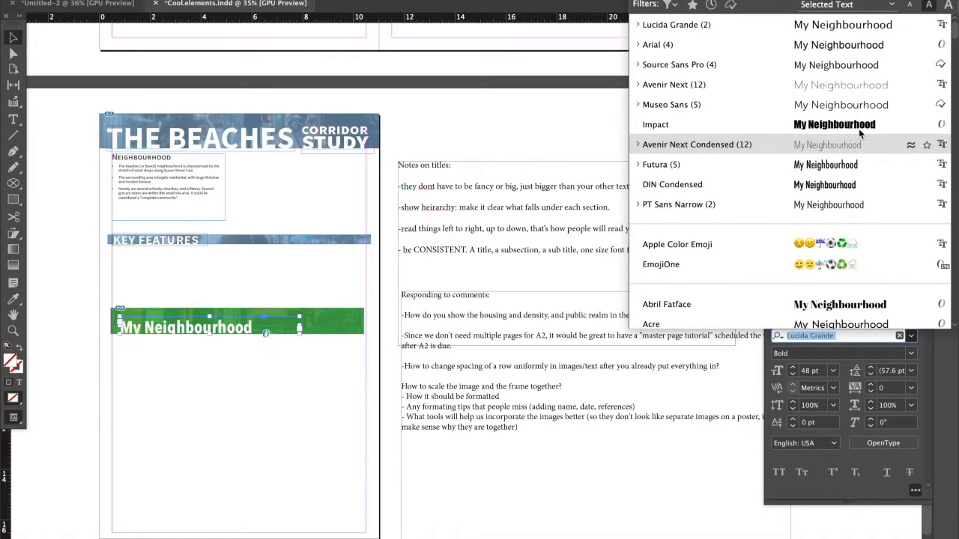
{"action": "scroll", "coordinate": [859, 133], "scroll_direction": "down", "scroll_amount": 8}
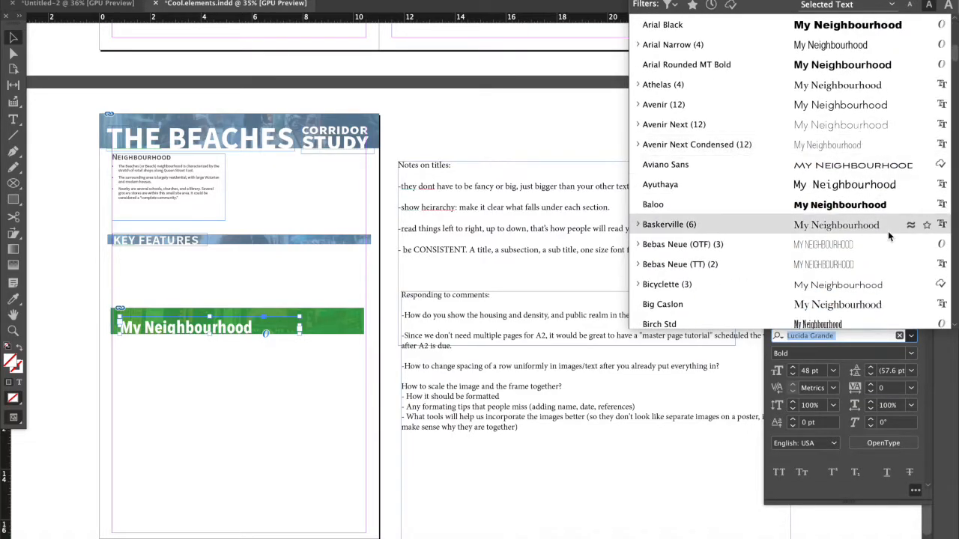
{"action": "scroll", "coordinate": [884, 253], "scroll_direction": "down", "scroll_amount": 4}
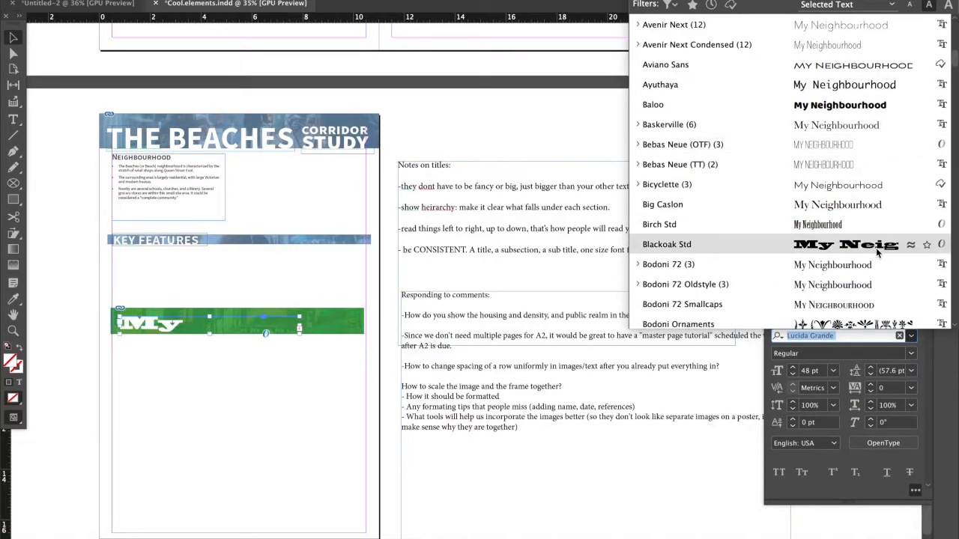
{"action": "scroll", "coordinate": [862, 281], "scroll_direction": "down", "scroll_amount": 5}
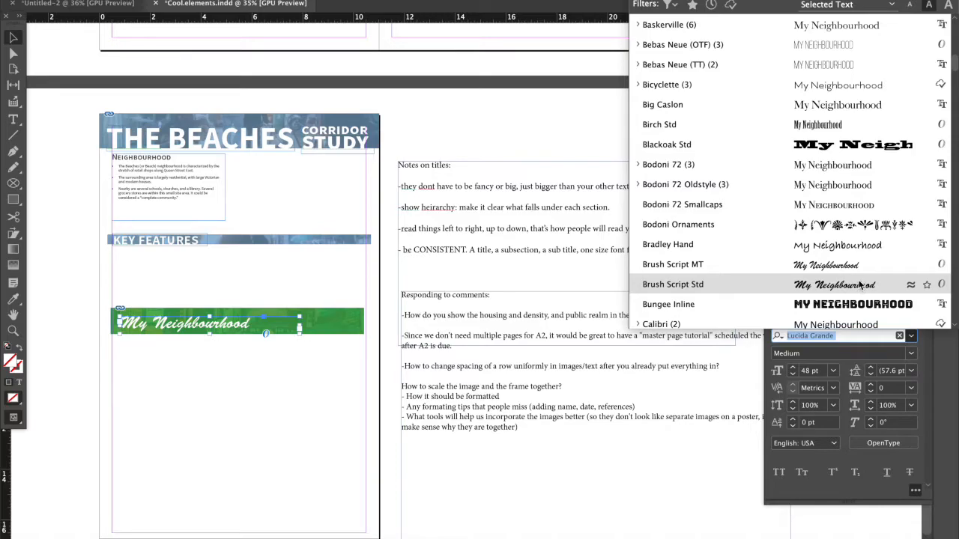
{"action": "scroll", "coordinate": [855, 307], "scroll_direction": "down", "scroll_amount": 1}
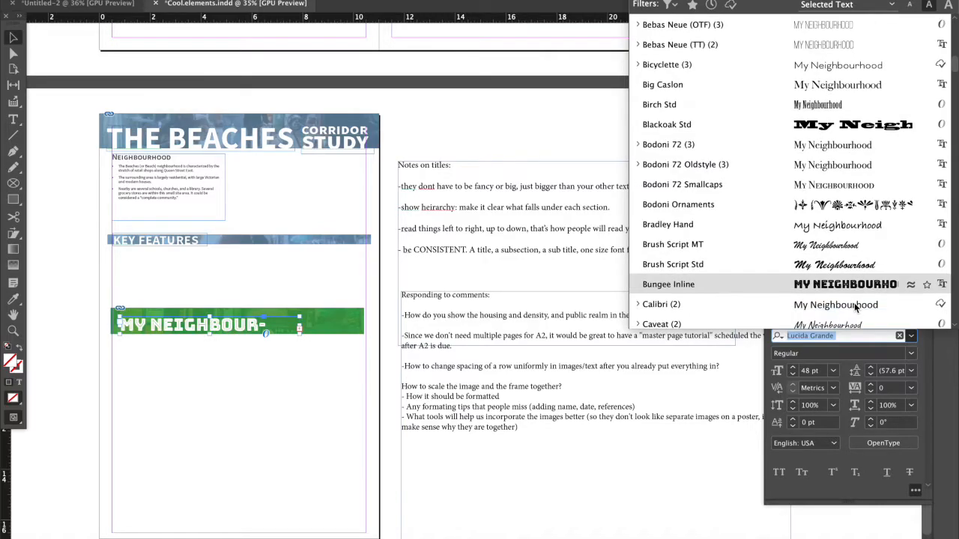
{"action": "scroll", "coordinate": [852, 149], "scroll_direction": "up", "scroll_amount": 4}
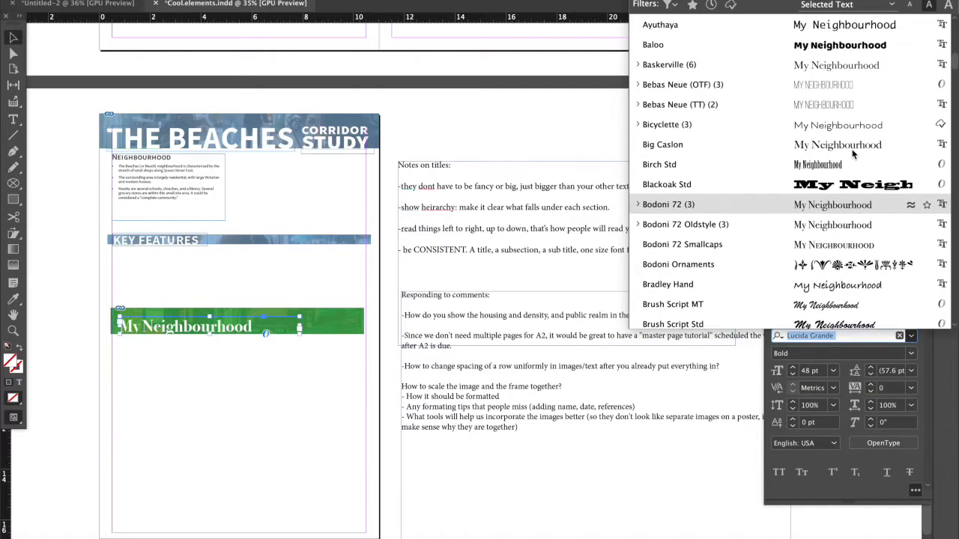
{"action": "scroll", "coordinate": [853, 145], "scroll_direction": "up", "scroll_amount": 10}
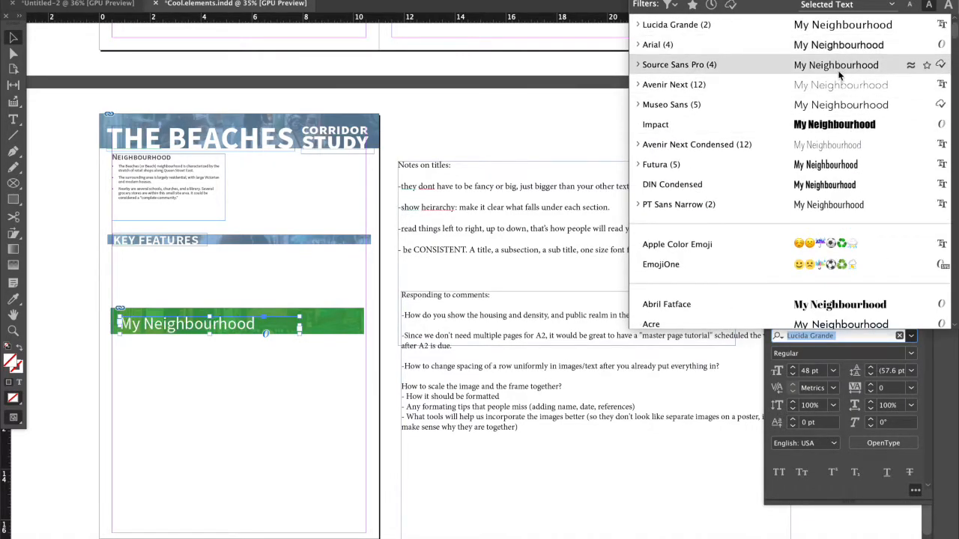
{"action": "left_click", "coordinate": [833, 147]}
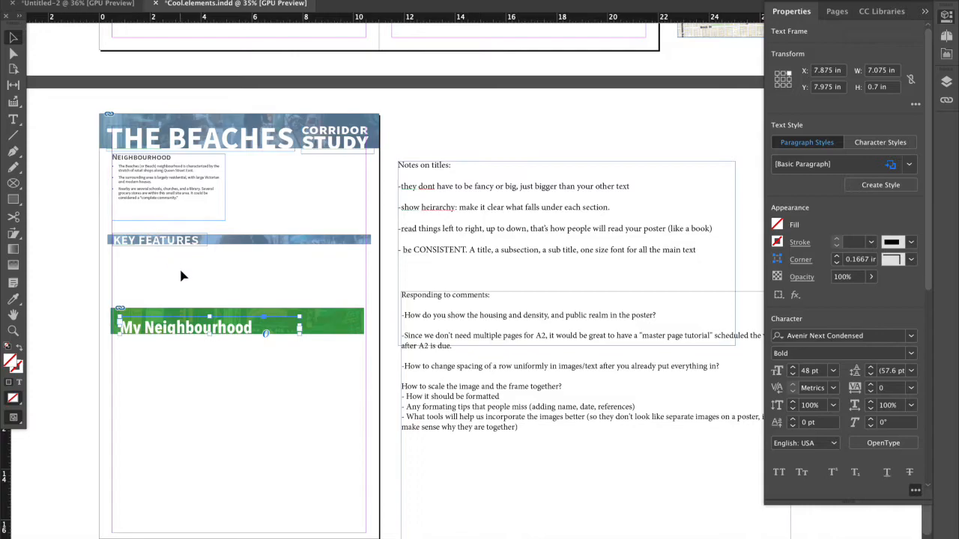
Nudge the "My Neighbourhood" text frame up by about 0.1 in to centre the title vertically in the green banner.
{"action": "key", "text": "Up"}
{"action": "key", "text": "Up"}
{"action": "key", "text": "Up"}
{"action": "key", "text": "Up"}
{"action": "key", "text": "Up"}
{"action": "key", "text": "Up"}
{"action": "key", "text": "Up"}
{"action": "key", "text": "Up"}
{"action": "key", "text": "Up"}
{"action": "key", "text": "Up"}
{"action": "key", "text": "Up"}
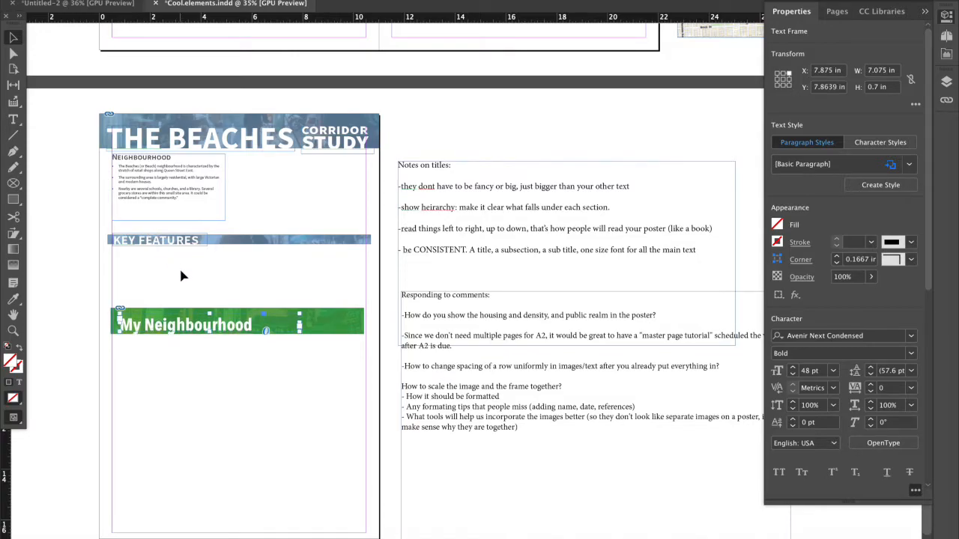
{"action": "key", "text": "Up"}
{"action": "left_click", "coordinate": [200, 220]}
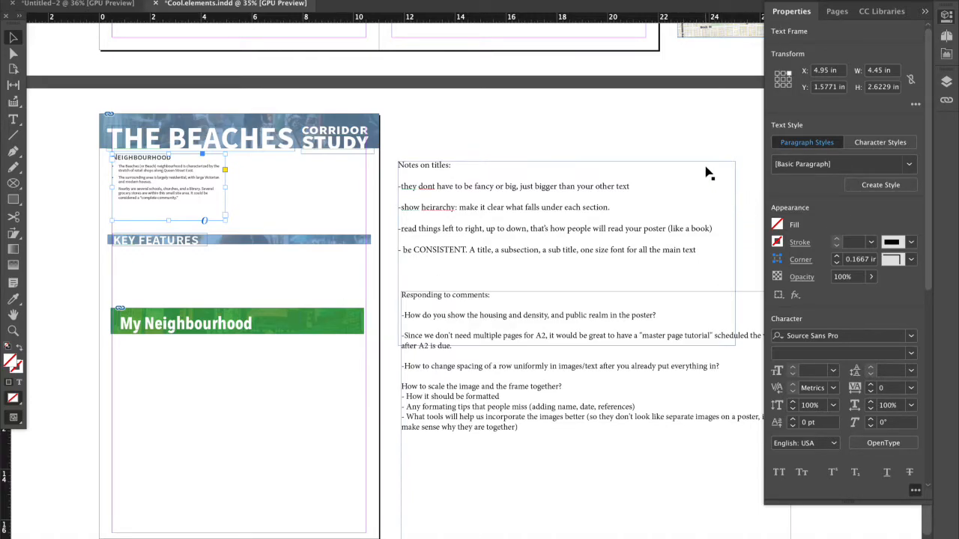
Go back to the Tutorial Topics survey chart beside the image notes and examine its list of topics up close.
{"action": "scroll", "coordinate": [342, 132], "scroll_direction": "down", "scroll_amount": 2}
{"action": "scroll", "coordinate": [341, 133], "scroll_direction": "up", "scroll_amount": 5}
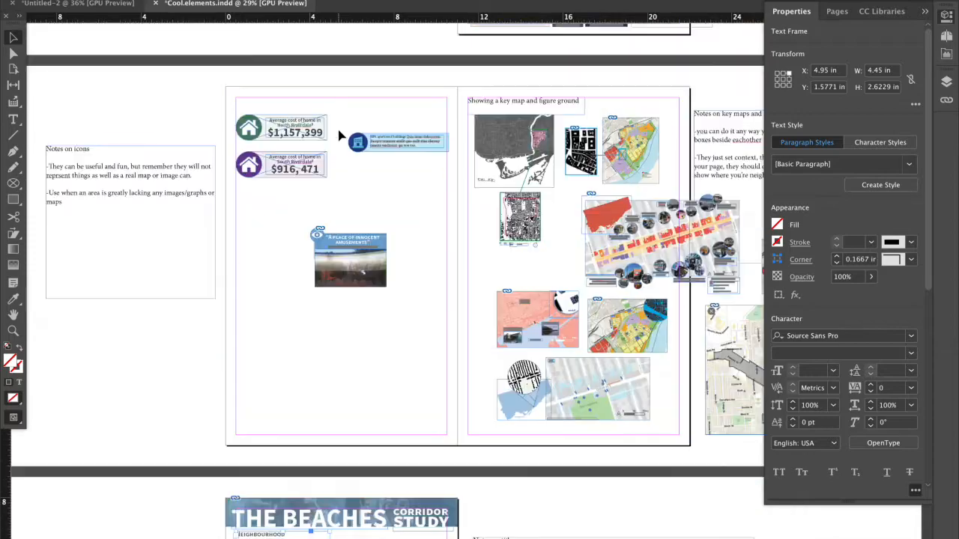
{"action": "scroll", "coordinate": [341, 133], "scroll_direction": "up", "scroll_amount": 3}
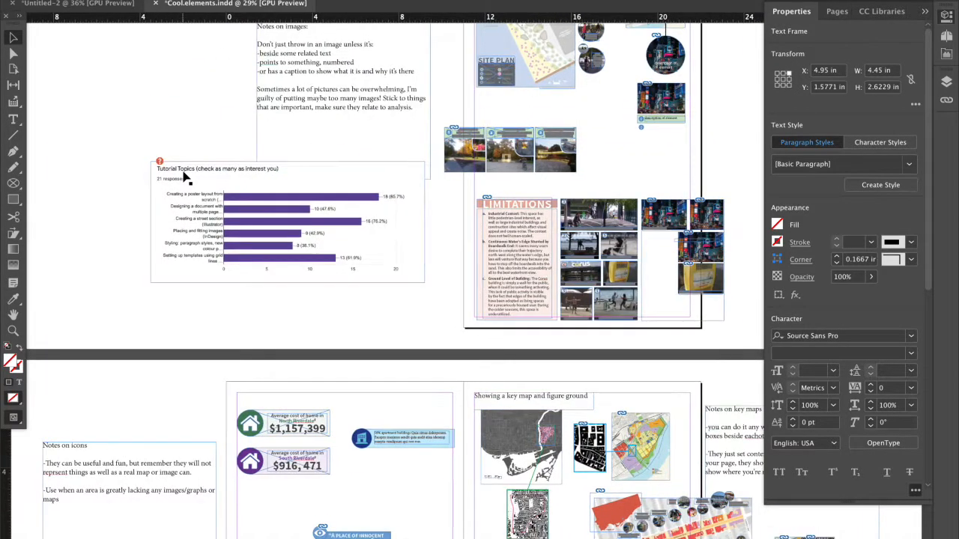
{"action": "scroll", "coordinate": [188, 175], "scroll_direction": "up", "scroll_amount": 4}
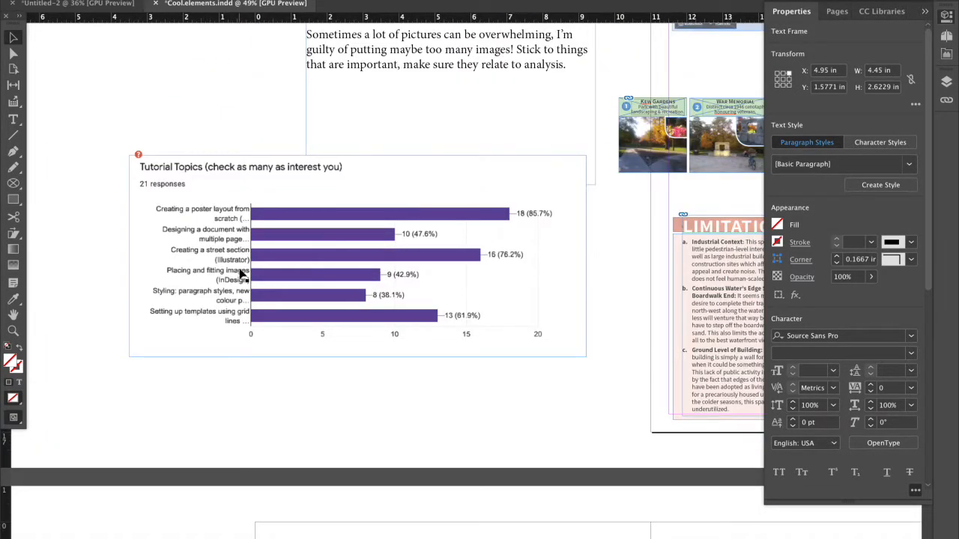
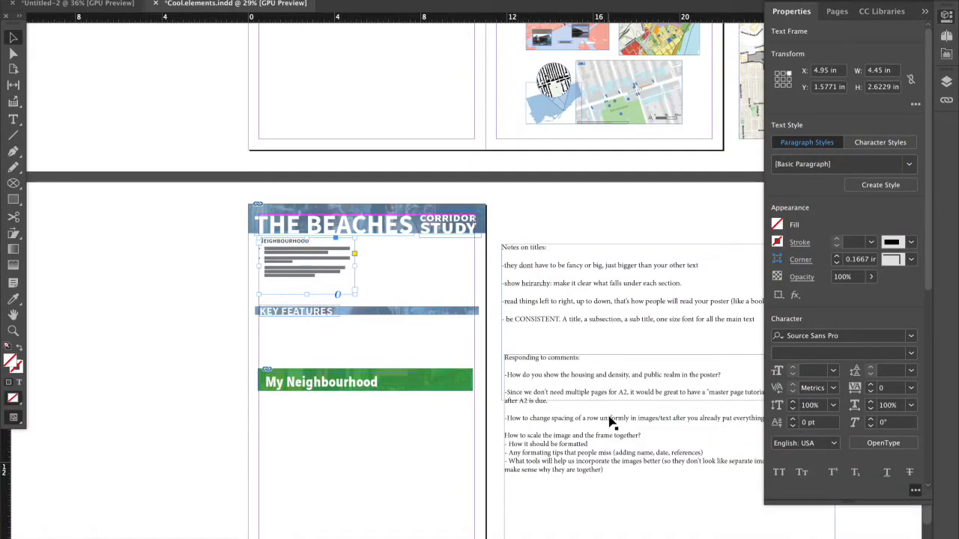
Find the "Responding to comments" notes beside the My Neighbourhood banner and hide the object properties so the full text can be read.
{"action": "scroll", "coordinate": [610, 421], "scroll_direction": "right", "scroll_amount": 2}
{"action": "scroll", "coordinate": [611, 421], "scroll_direction": "down", "scroll_amount": 1}
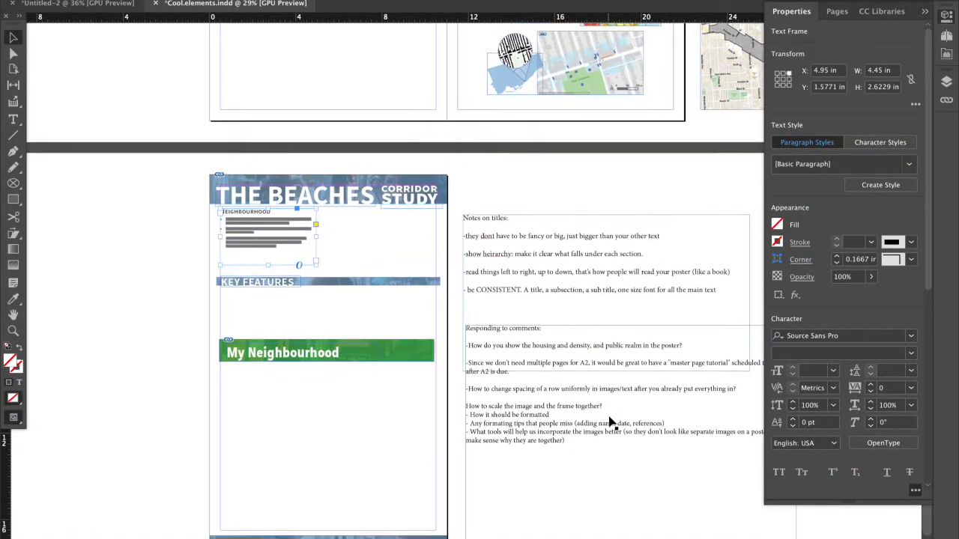
{"action": "scroll", "coordinate": [680, 310], "scroll_direction": "up", "scroll_amount": 1}
{"action": "scroll", "coordinate": [681, 309], "scroll_direction": "right", "scroll_amount": 1}
{"action": "scroll", "coordinate": [681, 310], "scroll_direction": "down", "scroll_amount": 2}
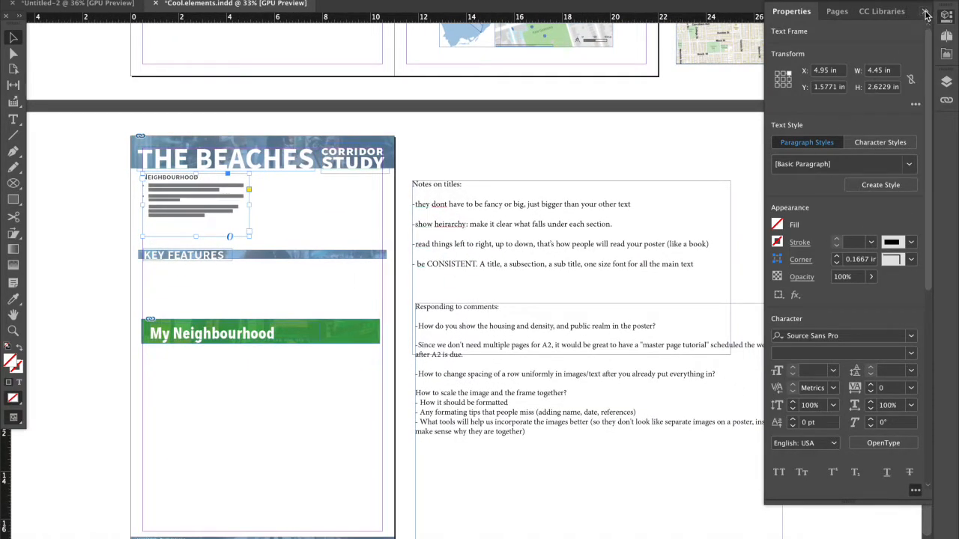
{"action": "left_click", "coordinate": [925, 14]}
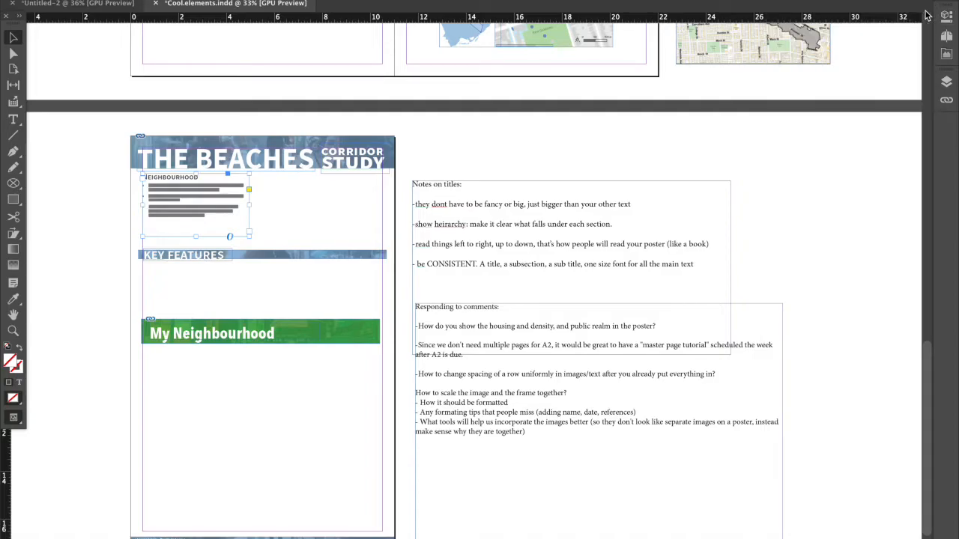
Switch to the Untitled-2 poster layout and review its list of required elements, including street and streetscape, housing and density, and public realm.
{"action": "scroll", "coordinate": [603, 275], "scroll_direction": "up", "scroll_amount": 5}
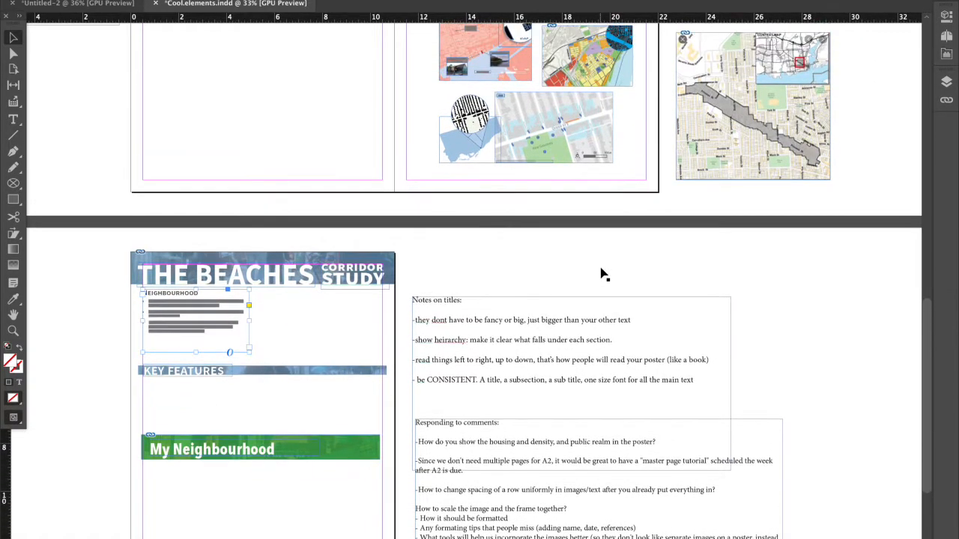
{"action": "scroll", "coordinate": [603, 273], "scroll_direction": "up", "scroll_amount": 15}
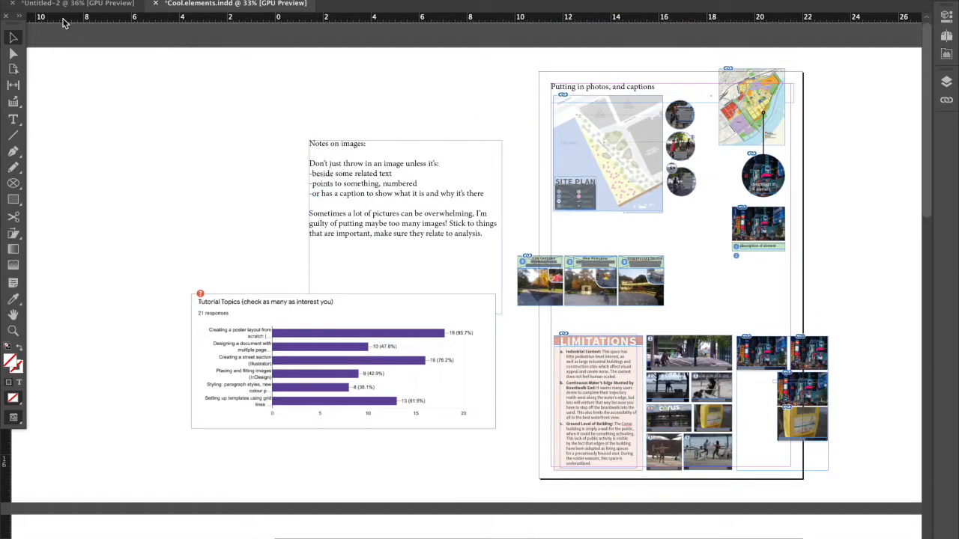
{"action": "left_click", "coordinate": [67, 3]}
{"action": "scroll", "coordinate": [169, 195], "scroll_direction": "left", "scroll_amount": 4}
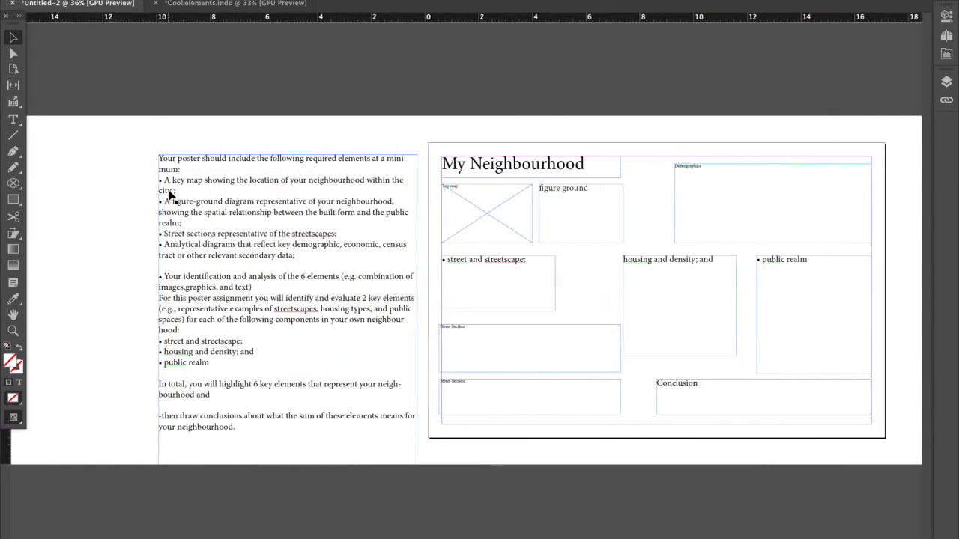
{"action": "scroll", "coordinate": [210, 231], "scroll_direction": "up", "scroll_amount": 1}
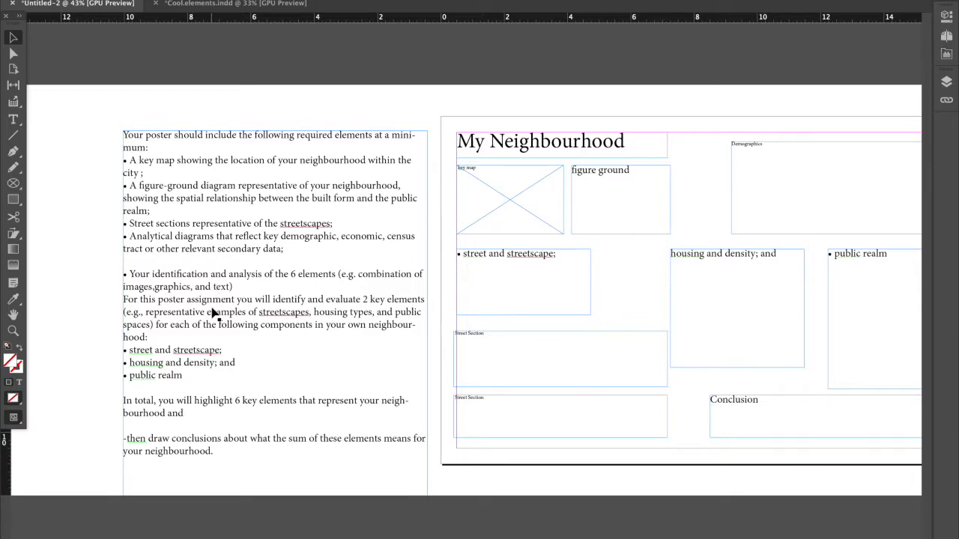
{"action": "key", "text": "t"}
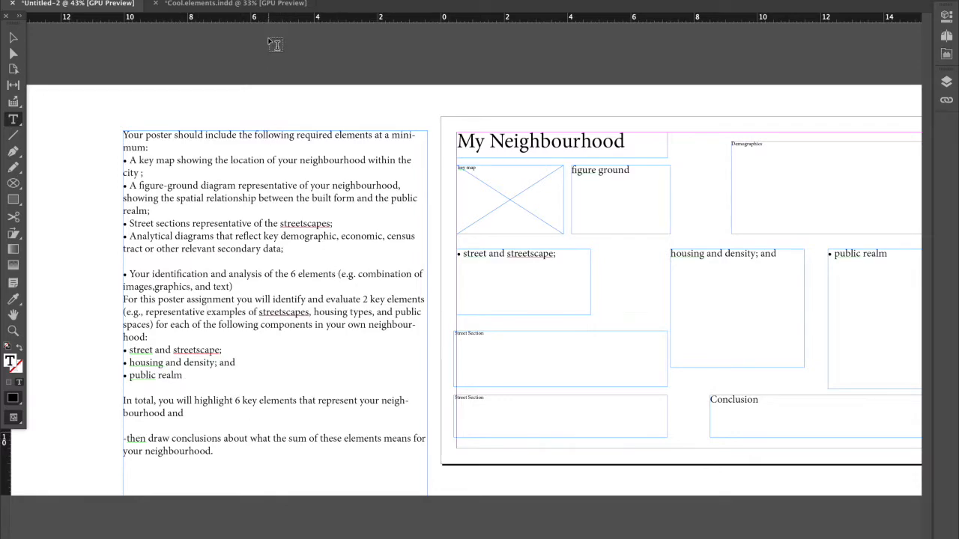
Return to Cool.elements.indd and read the comment on showing housing, density and public realm in the poster.
{"action": "left_click", "coordinate": [257, 8]}
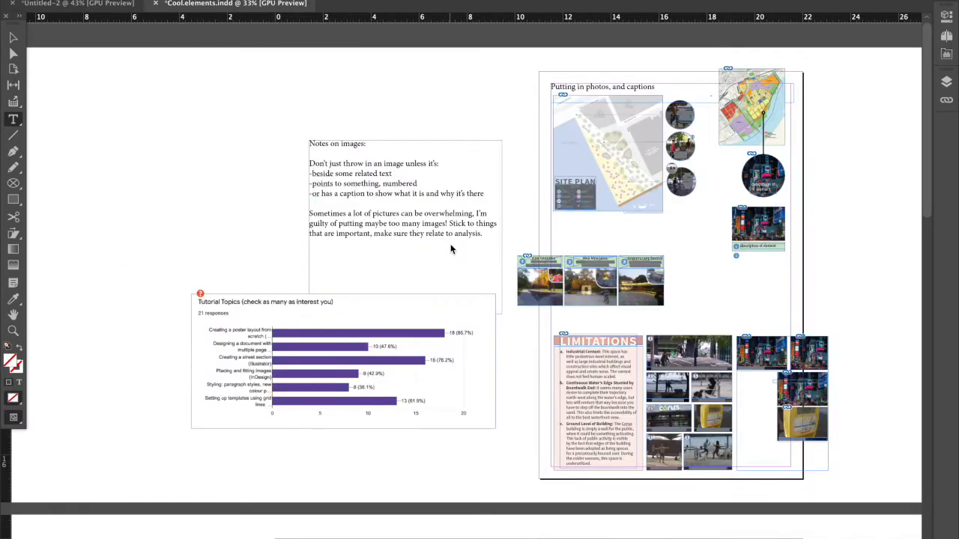
{"action": "scroll", "coordinate": [538, 308], "scroll_direction": "down", "scroll_amount": 3}
{"action": "scroll", "coordinate": [573, 180], "scroll_direction": "down", "scroll_amount": 10}
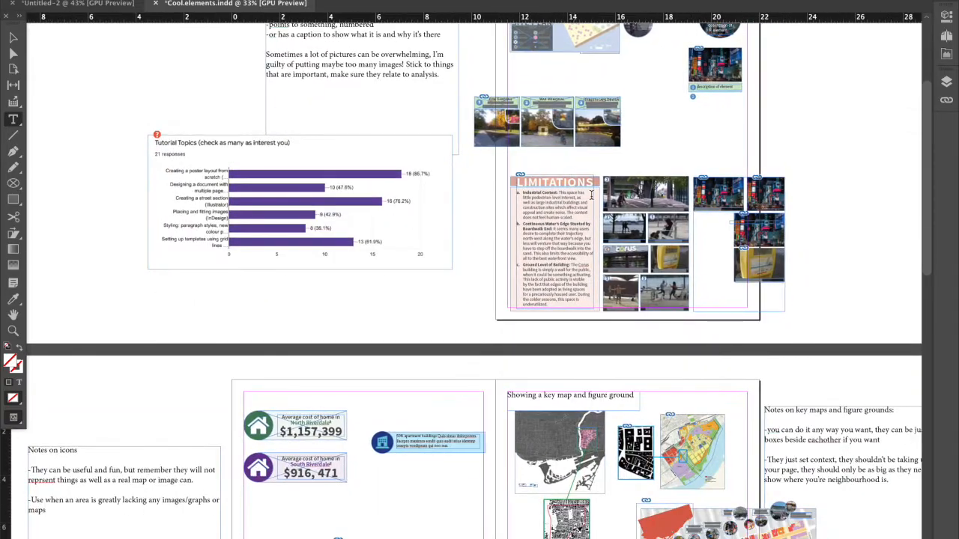
{"action": "scroll", "coordinate": [692, 323], "scroll_direction": "down", "scroll_amount": 5}
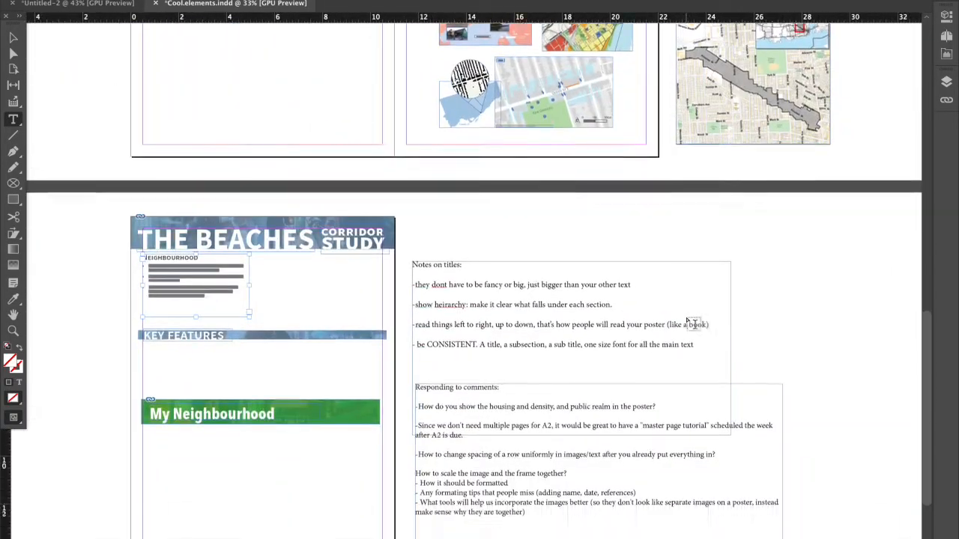
{"action": "scroll", "coordinate": [555, 388], "scroll_direction": "up", "scroll_amount": 2, "text": "alt"}
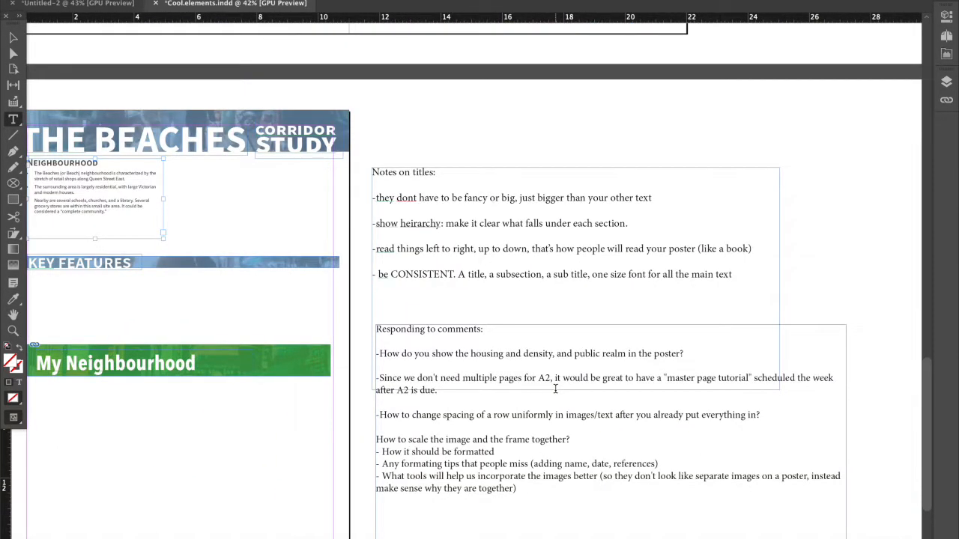
{"action": "scroll", "coordinate": [555, 389], "scroll_direction": "down", "scroll_amount": 2, "text": "alt"}
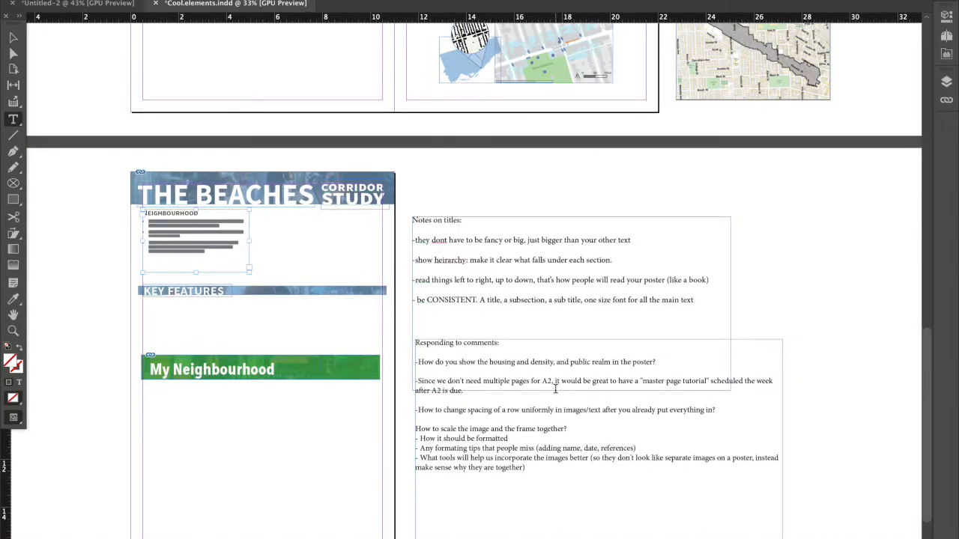
Look over the icon, key map and title examples across the spreads for ways to show housing, density and public realm.
{"action": "scroll", "coordinate": [555, 389], "scroll_direction": "up", "scroll_amount": 5}
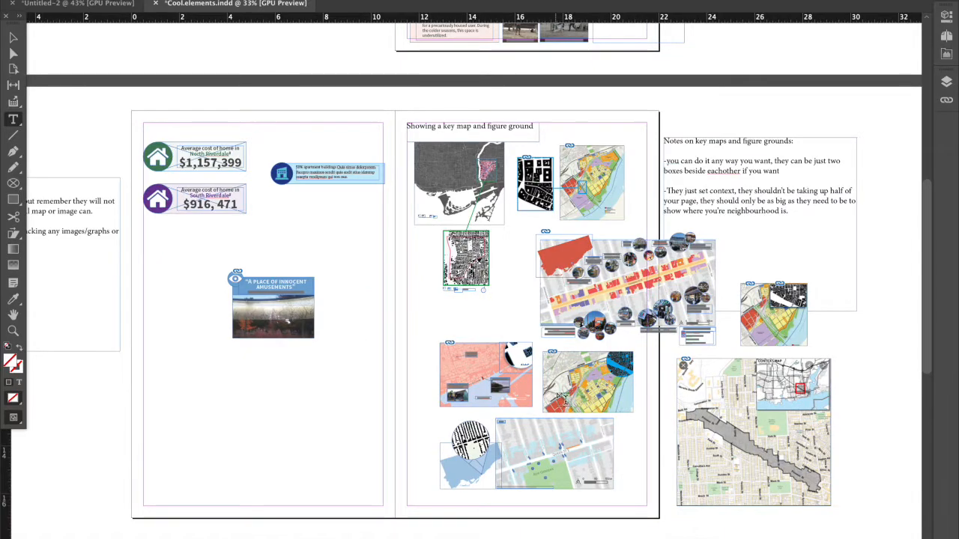
{"action": "scroll", "coordinate": [161, 191], "scroll_direction": "up", "scroll_amount": 1, "text": "alt"}
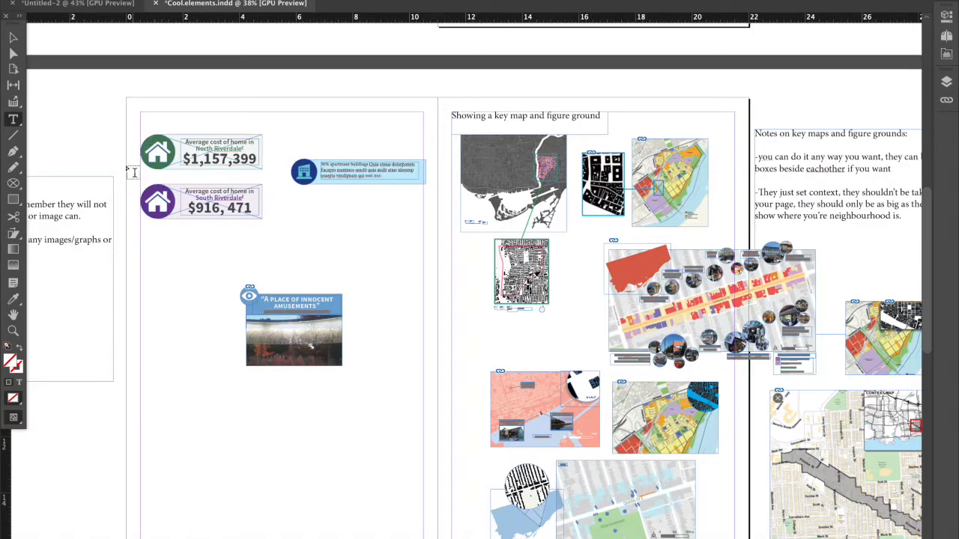
{"action": "scroll", "coordinate": [205, 282], "scroll_direction": "down", "scroll_amount": 2, "text": "alt"}
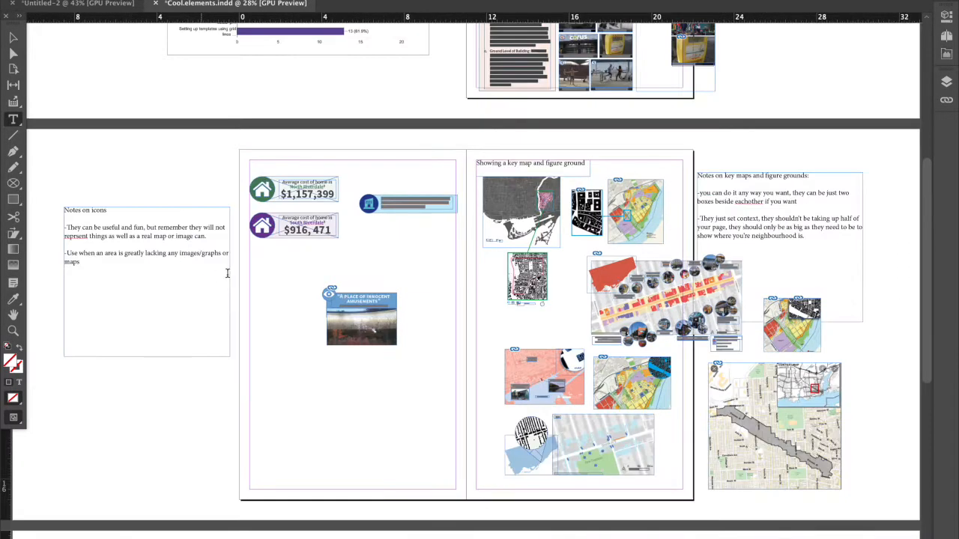
{"action": "scroll", "coordinate": [314, 219], "scroll_direction": "down", "scroll_amount": 3}
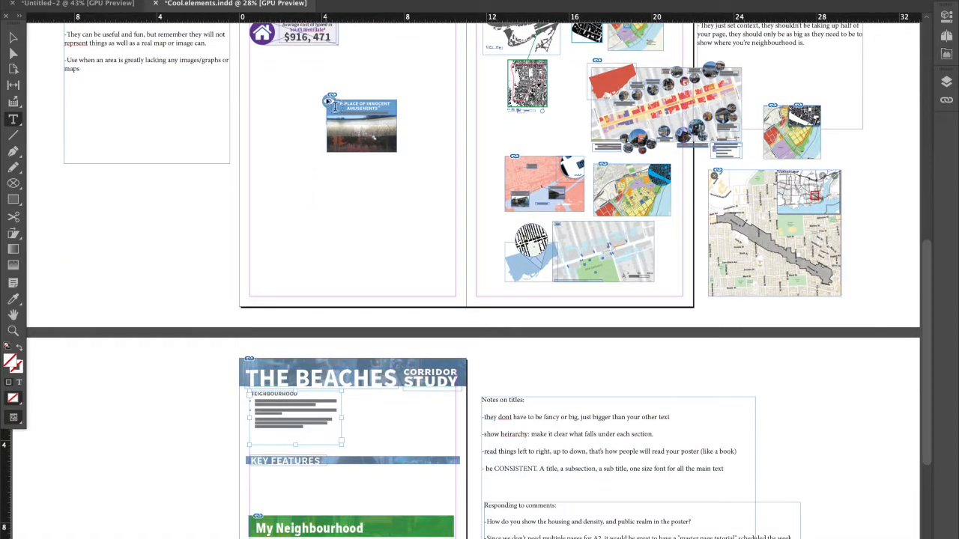
{"action": "scroll", "coordinate": [594, 305], "scroll_direction": "down", "scroll_amount": 1}
{"action": "scroll", "coordinate": [602, 310], "scroll_direction": "up", "scroll_amount": 2, "text": "alt"}
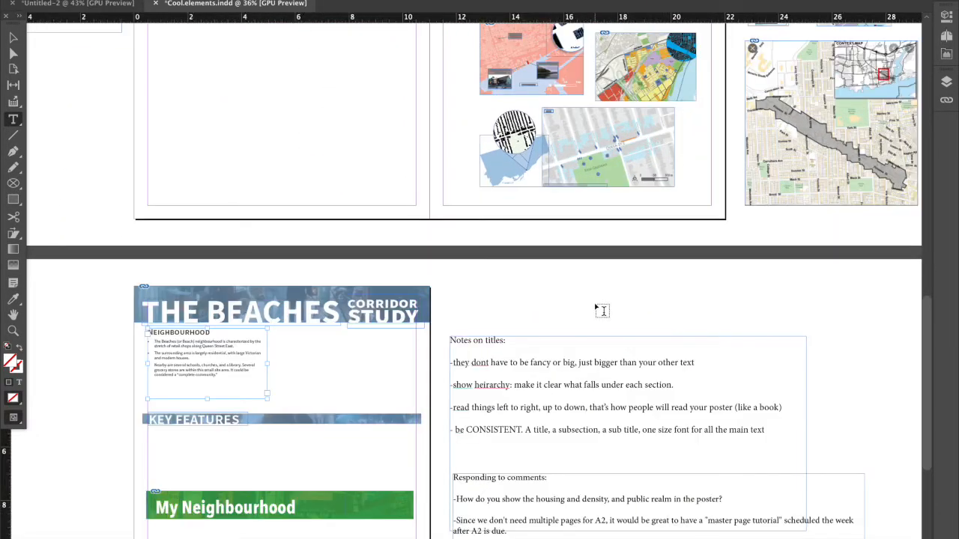
{"action": "scroll", "coordinate": [557, 403], "scroll_direction": "up", "scroll_amount": 1}
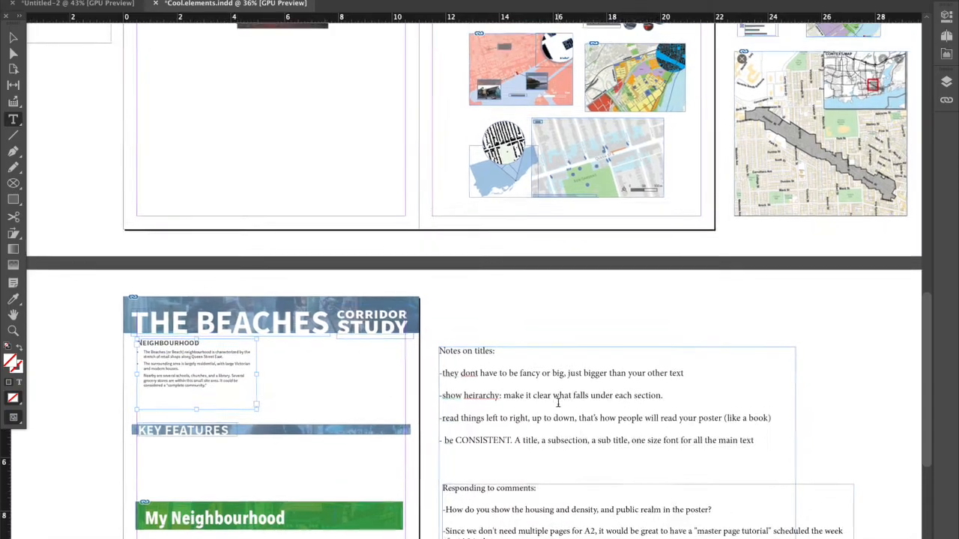
{"action": "scroll", "coordinate": [557, 403], "scroll_direction": "down", "scroll_amount": 2}
{"action": "scroll", "coordinate": [558, 403], "scroll_direction": "down", "scroll_amount": 3}
{"action": "scroll", "coordinate": [558, 403], "scroll_direction": "up", "scroll_amount": 8}
{"action": "scroll", "coordinate": [591, 345], "scroll_direction": "up", "scroll_amount": 12}
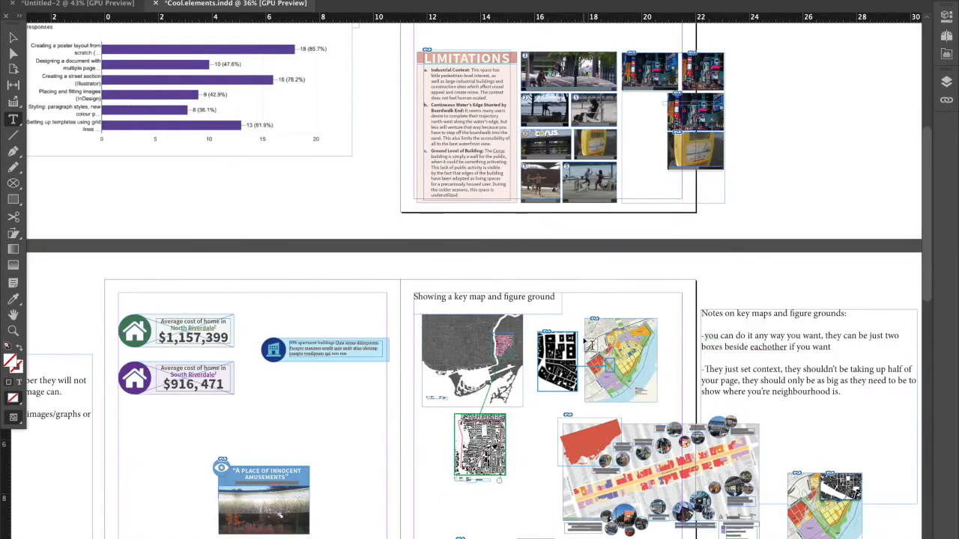
Examine the Queen St E and Kew Gardens site map with its numbered points and circular figure-ground inset up close.
{"action": "scroll", "coordinate": [591, 344], "scroll_direction": "down", "scroll_amount": 6}
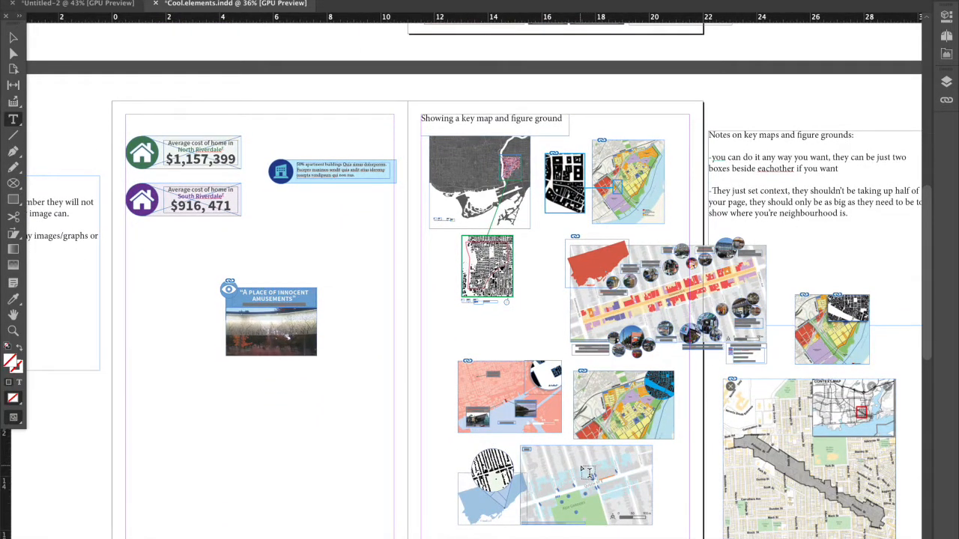
{"action": "scroll", "coordinate": [587, 472], "scroll_direction": "up", "scroll_amount": 5}
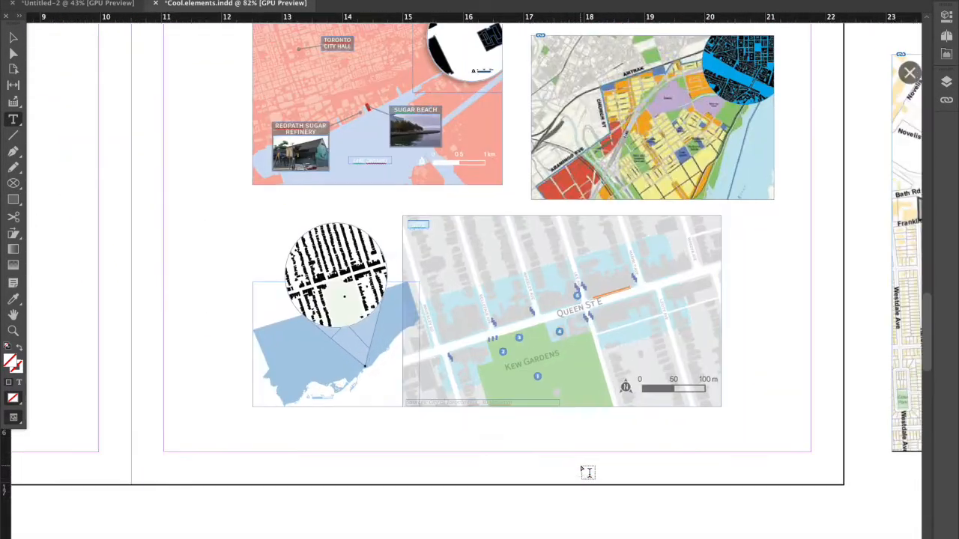
{"action": "scroll", "coordinate": [549, 375], "scroll_direction": "up", "scroll_amount": 2}
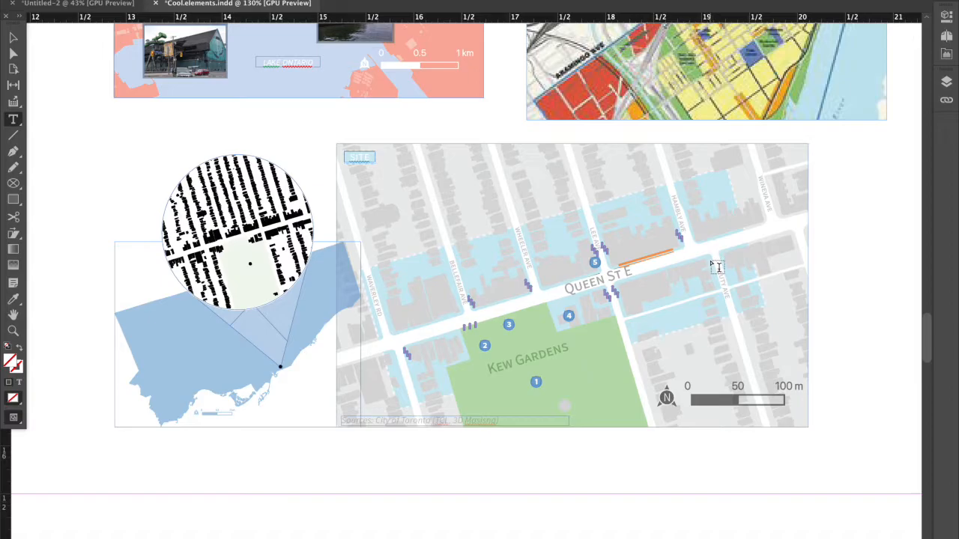
{"action": "scroll", "coordinate": [716, 267], "scroll_direction": "down", "scroll_amount": 4}
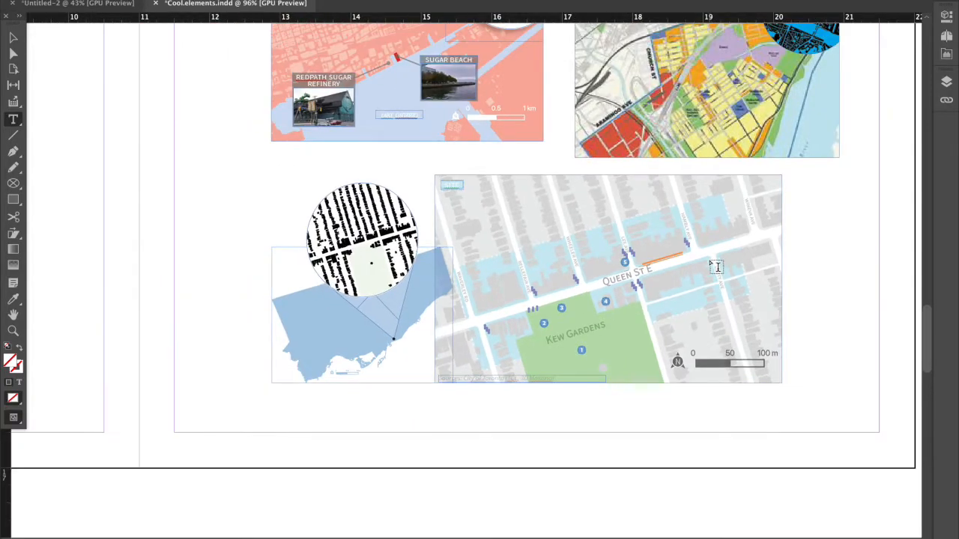
{"action": "scroll", "coordinate": [716, 267], "scroll_direction": "down", "scroll_amount": 5}
{"action": "scroll", "coordinate": [716, 267], "scroll_direction": "down", "scroll_amount": 3}
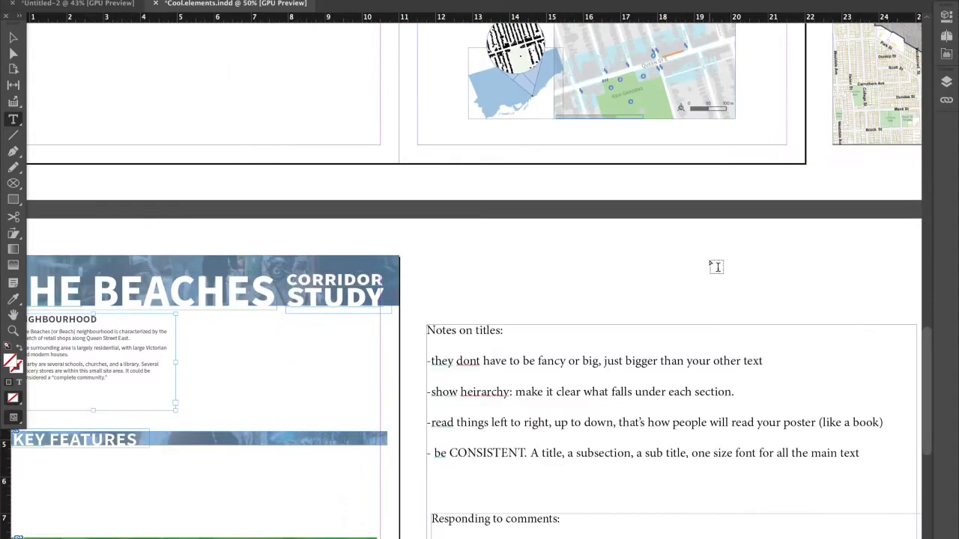
Go back to the "Responding to comments" notes and highlight the "master page tutorial" request while reading it.
{"action": "scroll", "coordinate": [716, 264], "scroll_direction": "down", "scroll_amount": 2}
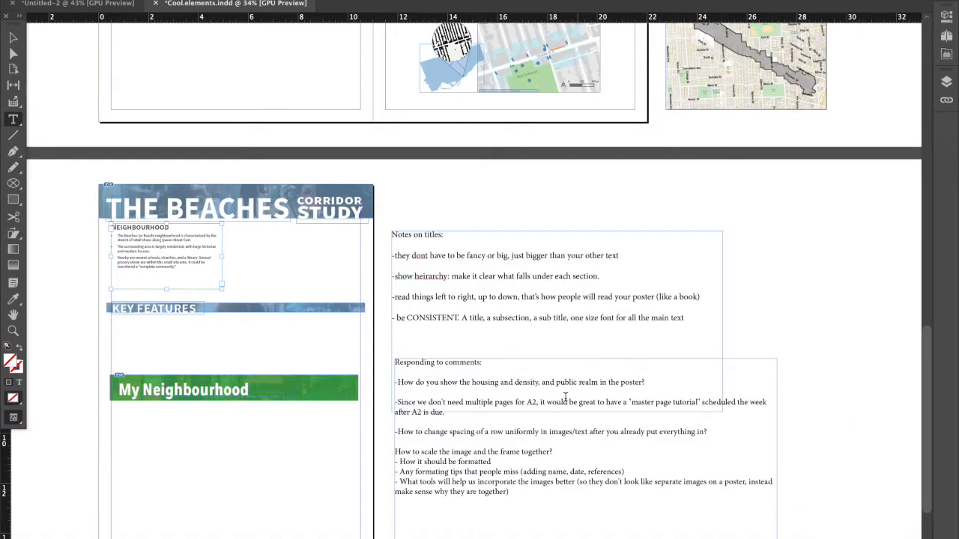
{"action": "scroll", "coordinate": [564, 401], "scroll_direction": "up", "scroll_amount": 1}
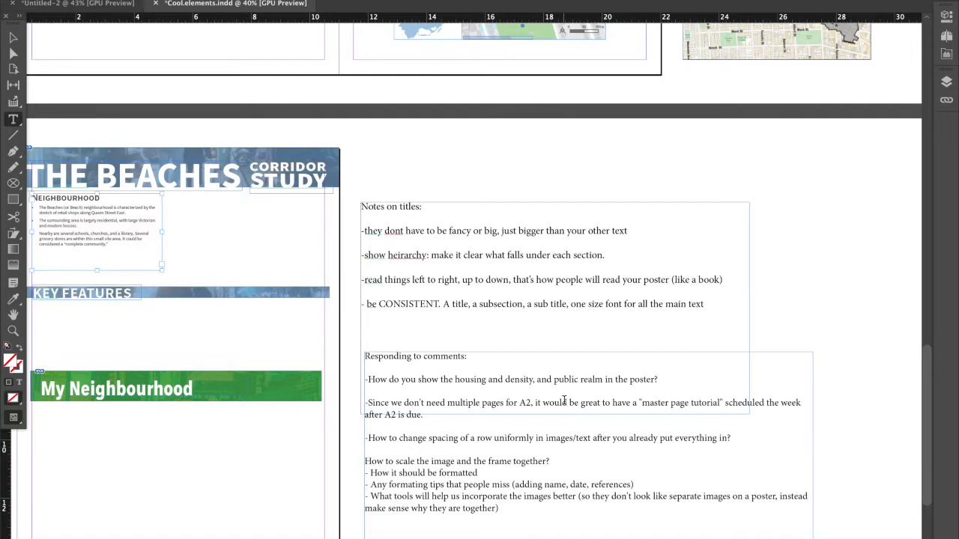
{"action": "scroll", "coordinate": [564, 403], "scroll_direction": "up", "scroll_amount": 1}
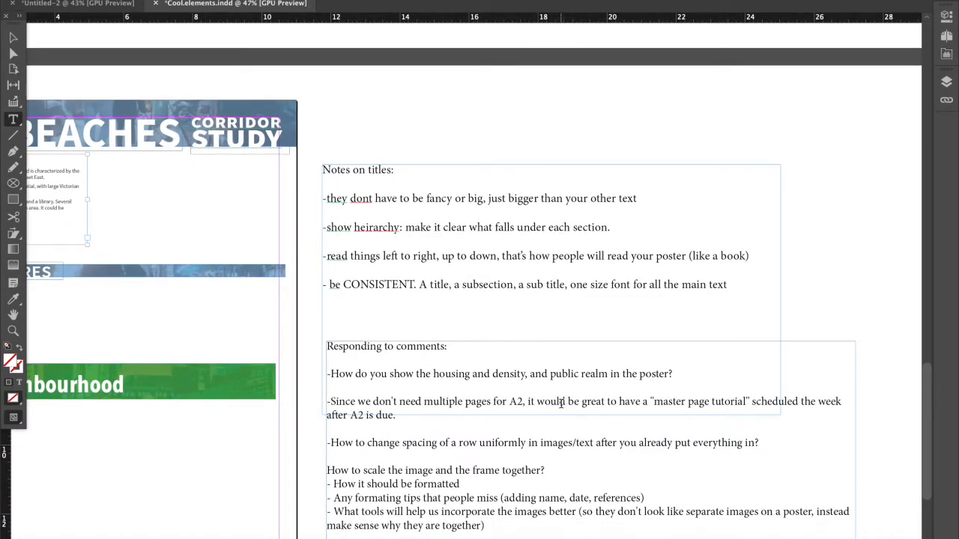
{"action": "scroll", "coordinate": [561, 402], "scroll_direction": "down", "scroll_amount": 1}
{"action": "left_click_drag", "start_coordinate": [570, 375], "coordinate": [406, 385]}
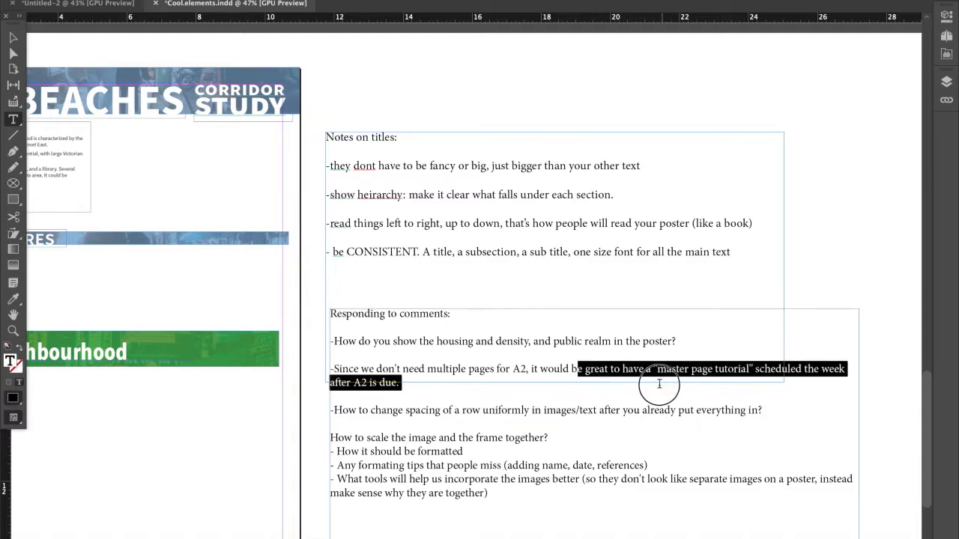
{"action": "left_click", "coordinate": [578, 407]}
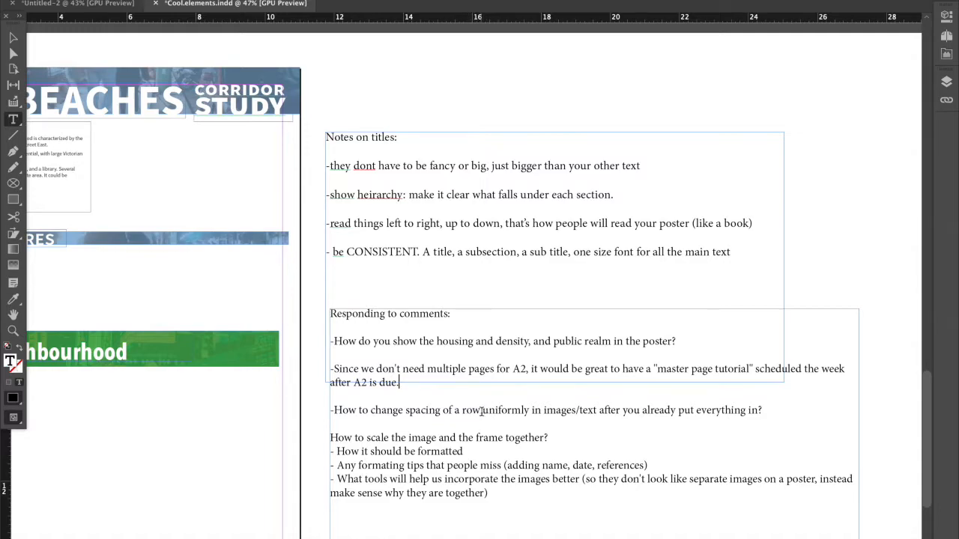
Group the coloured land-use map above the large context map example with its overlapping black-and-white figure-ground inset.
{"action": "scroll", "coordinate": [482, 411], "scroll_direction": "down", "scroll_amount": 1}
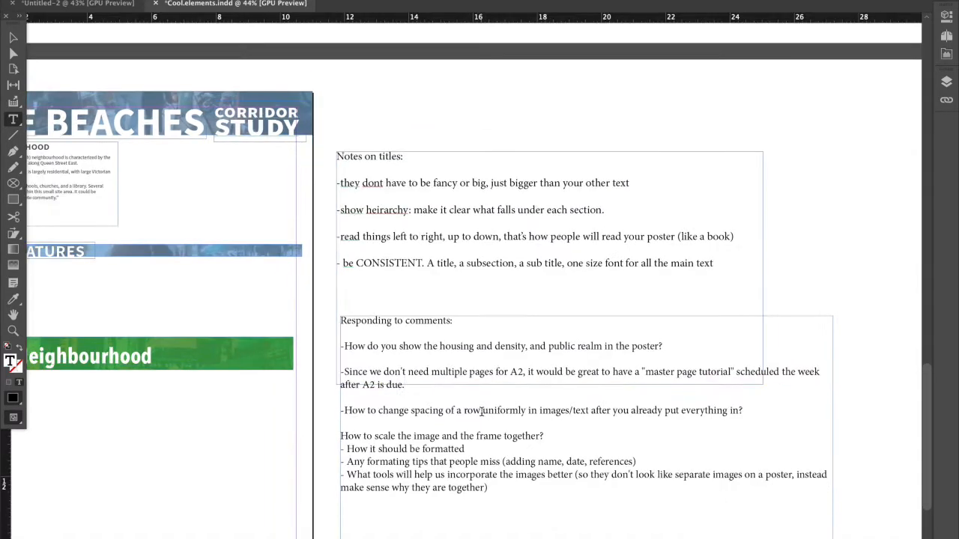
{"action": "scroll", "coordinate": [454, 435], "scroll_direction": "down", "scroll_amount": 3}
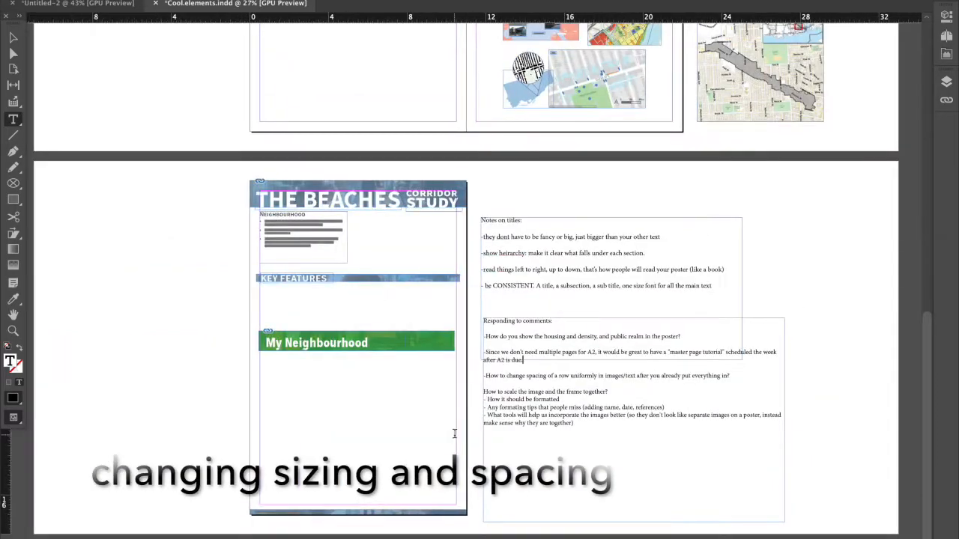
{"action": "left_click", "coordinate": [13, 39]}
{"action": "scroll", "coordinate": [439, 152], "scroll_direction": "up", "scroll_amount": 2}
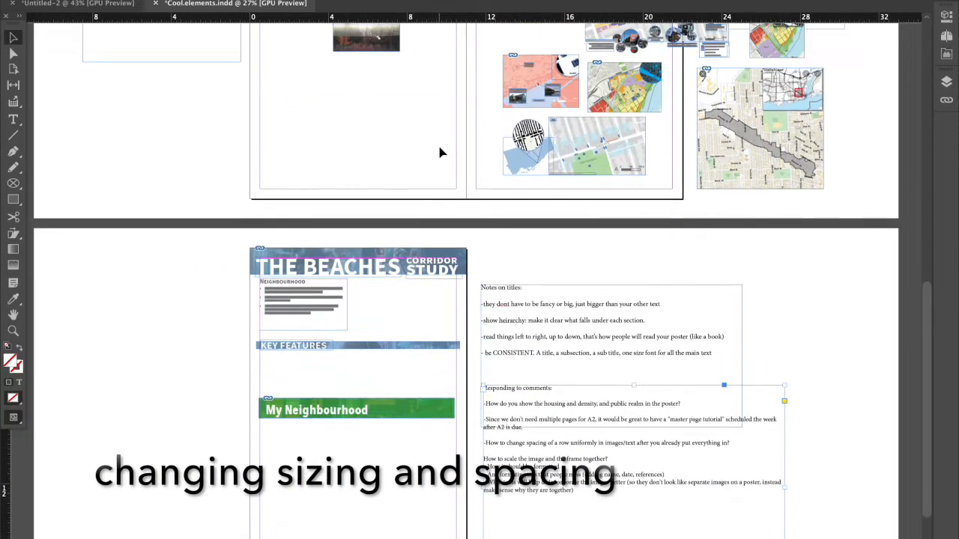
{"action": "scroll", "coordinate": [805, 173], "scroll_direction": "up", "scroll_amount": 5}
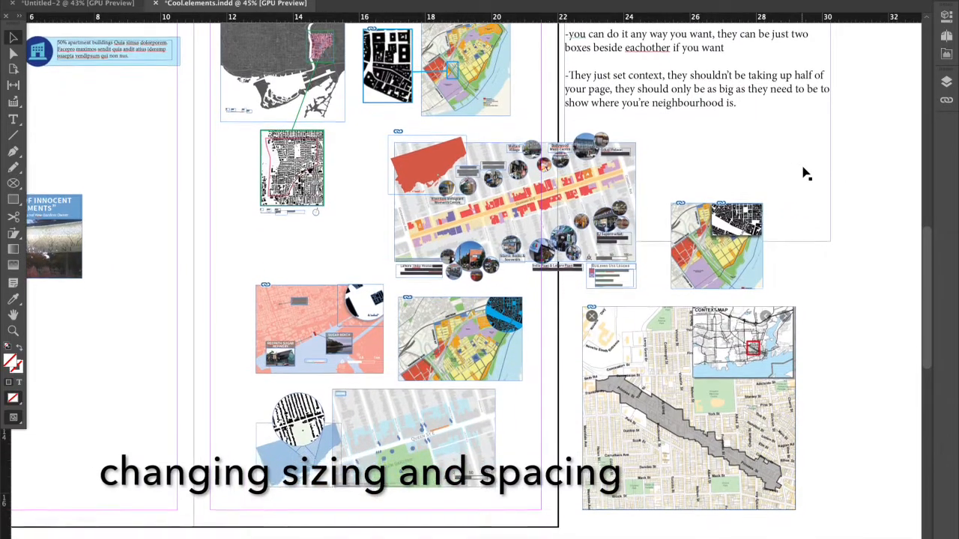
{"action": "left_click_drag", "start_coordinate": [774, 197], "coordinate": [669, 253]}
{"action": "left_click_drag", "start_coordinate": [683, 170], "coordinate": [653, 73]}
{"action": "left_click_drag", "start_coordinate": [826, 196], "coordinate": [688, 258]}
{"action": "left_click", "coordinate": [790, 237]}
{"action": "left_click_drag", "start_coordinate": [789, 215], "coordinate": [678, 244]}
{"action": "scroll", "coordinate": [780, 281], "scroll_direction": "up", "scroll_amount": 4}
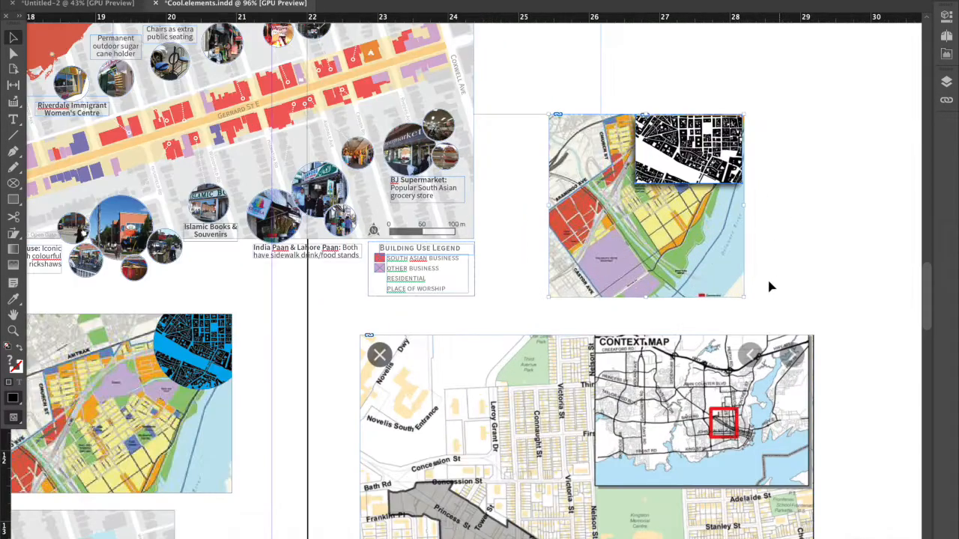
{"action": "right_click", "coordinate": [697, 233]}
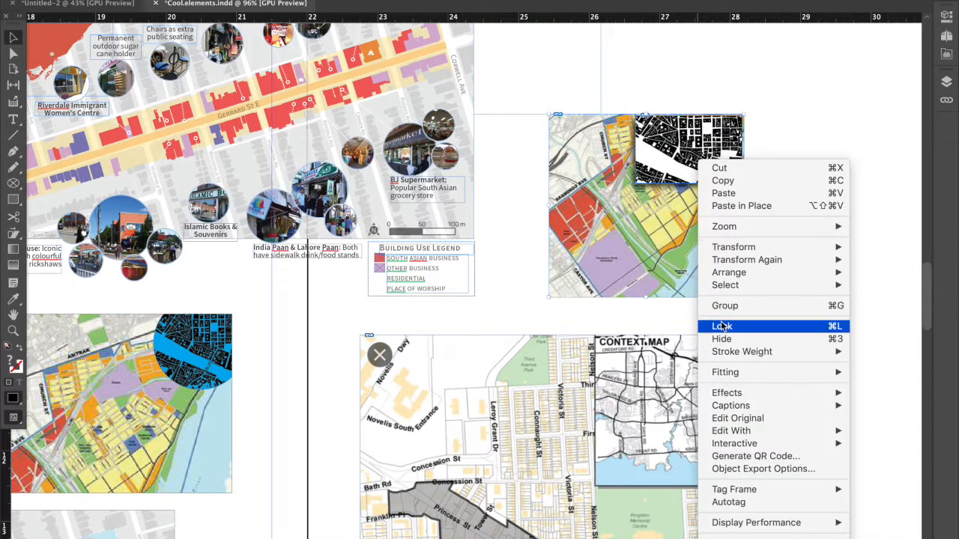
{"action": "left_click", "coordinate": [732, 307]}
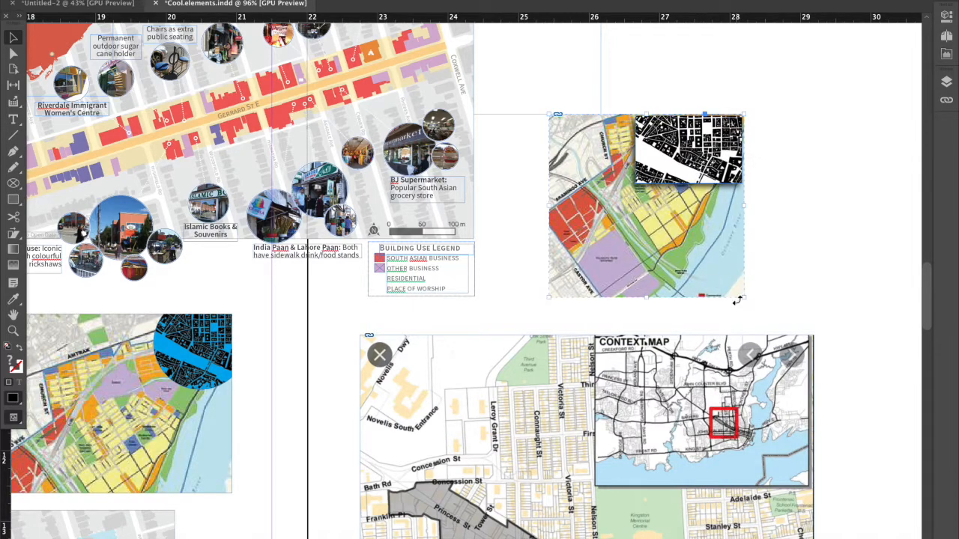
{"action": "right_click", "coordinate": [678, 273]}
{"action": "left_click", "coordinate": [712, 305]}
Try enlarging the grouped map and inset by stretching only their frames, and return them to their former size.
{"action": "left_click_drag", "start_coordinate": [743, 114], "coordinate": [832, 34]}
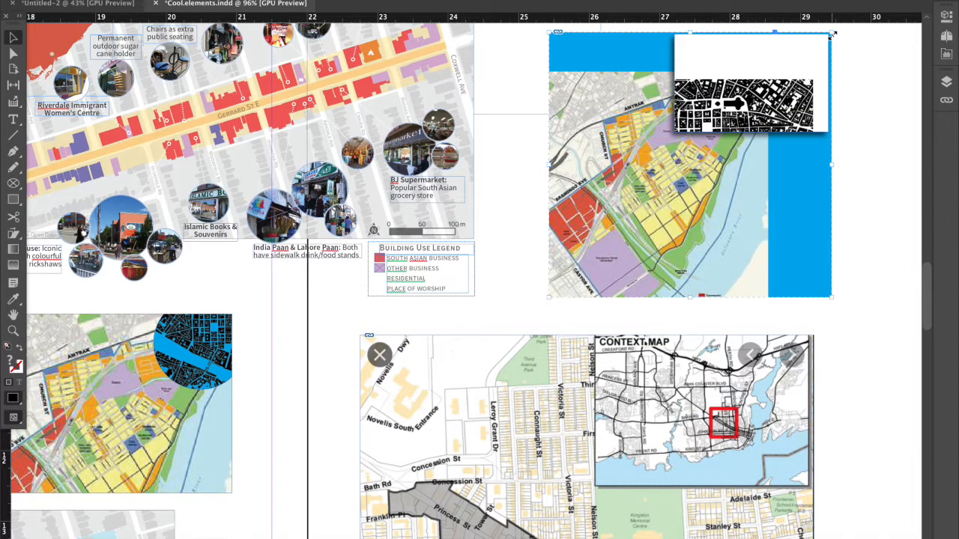
{"action": "scroll", "coordinate": [824, 68], "scroll_direction": "up", "scroll_amount": 4}
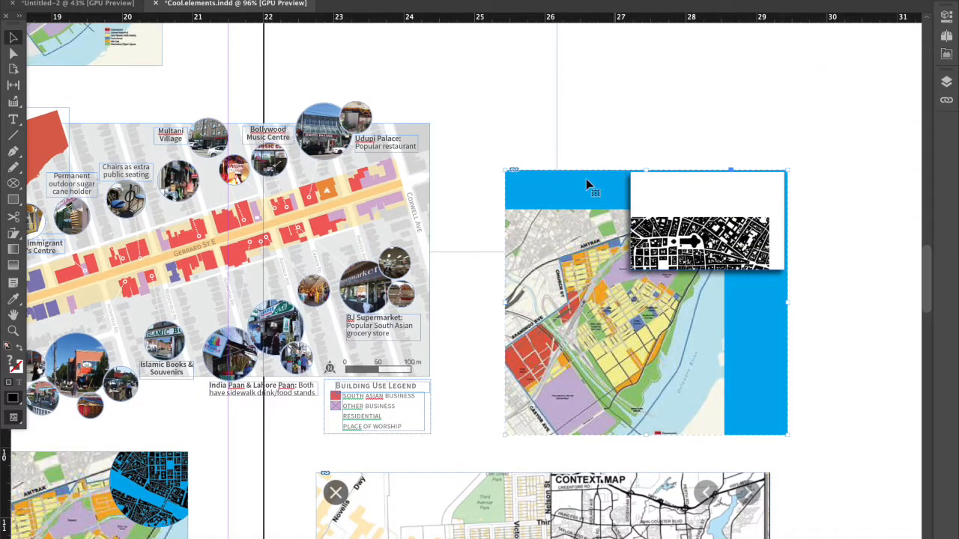
{"action": "left_click_drag", "start_coordinate": [787, 171], "coordinate": [699, 252]}
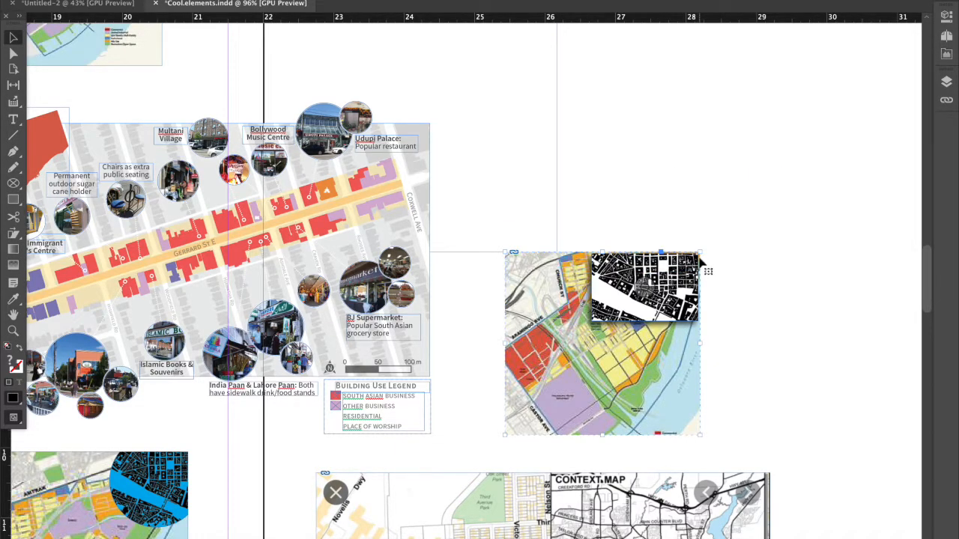
Scale the grouped map and inset proportionally together with their image contents, and undo a frame-only resize.
{"action": "left_click_drag", "start_coordinate": [701, 252], "coordinate": [824, 135]}
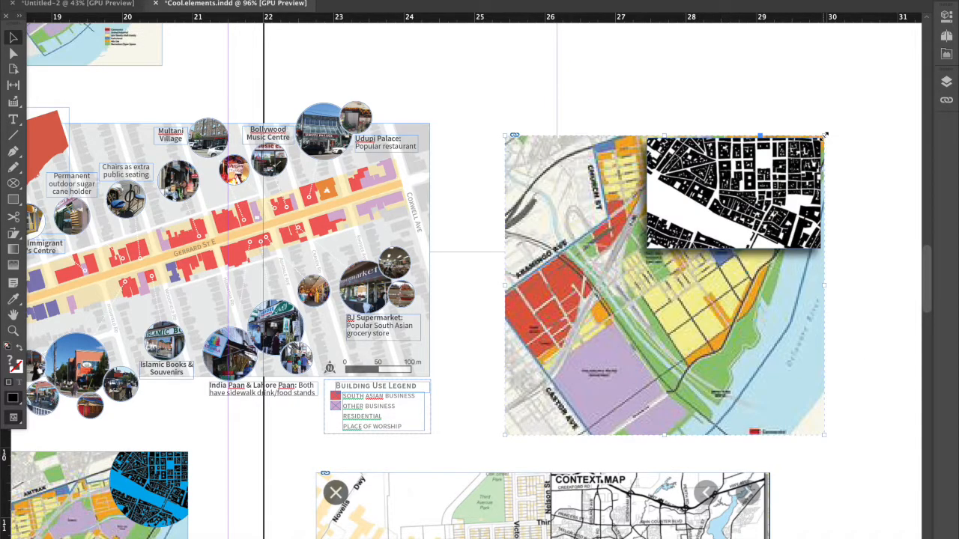
{"action": "left_click_drag", "start_coordinate": [823, 135], "coordinate": [796, 182]}
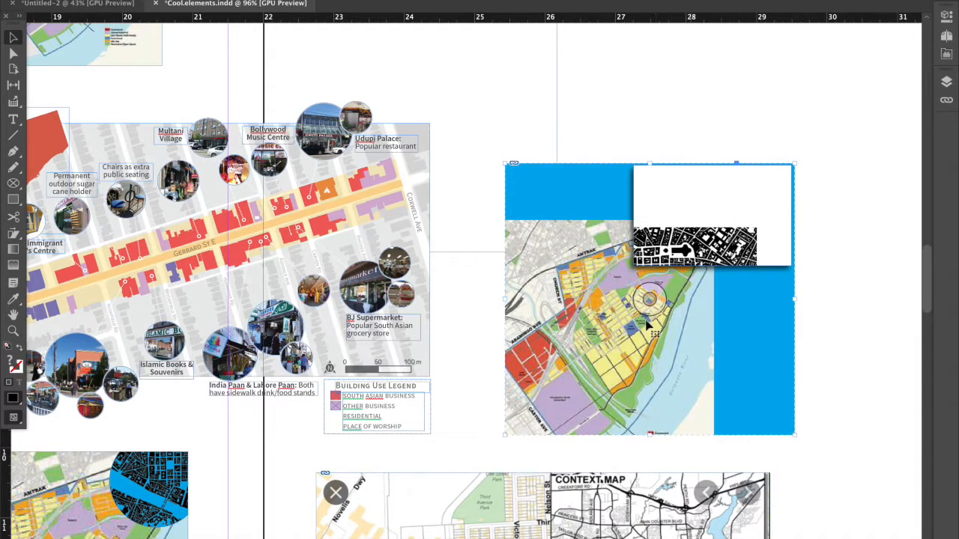
{"action": "key", "text": "ctrl+z"}
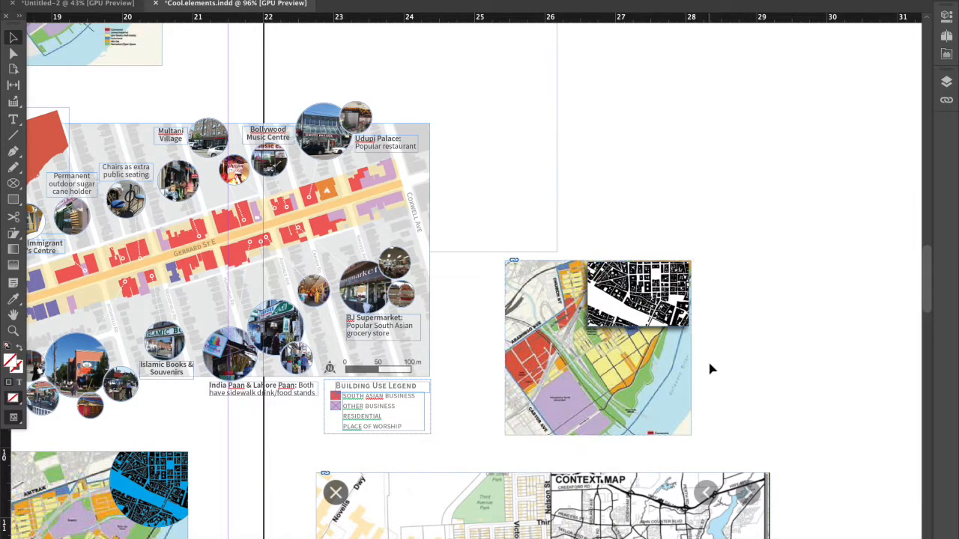
Look over the image layouts across the spreads and inspect the Times Square and yellow dispenser photos beside the Limitations section.
{"action": "scroll", "coordinate": [709, 368], "scroll_direction": "left", "scroll_amount": 10}
{"action": "scroll", "coordinate": [709, 369], "scroll_direction": "down", "scroll_amount": 3}
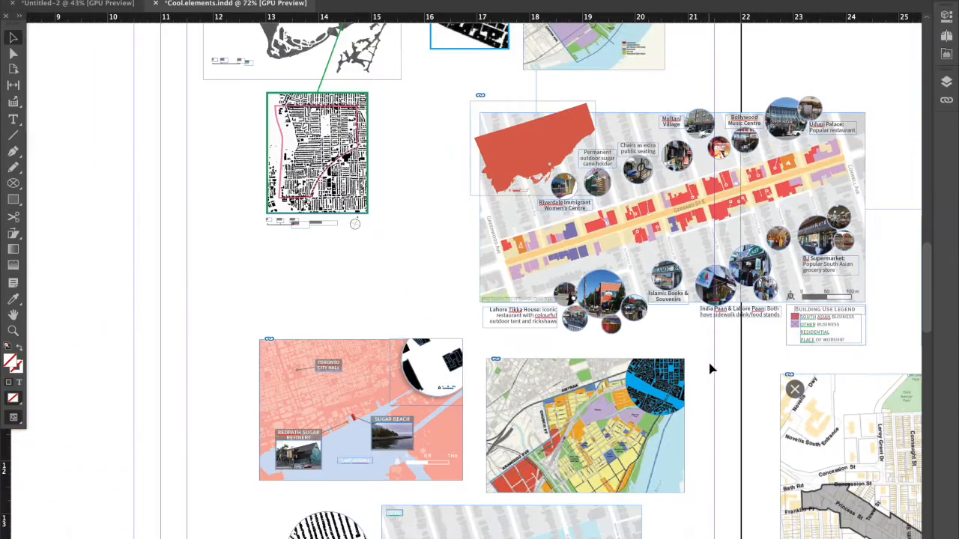
{"action": "scroll", "coordinate": [709, 368], "scroll_direction": "down", "scroll_amount": 3}
{"action": "scroll", "coordinate": [712, 369], "scroll_direction": "down", "scroll_amount": 2}
{"action": "scroll", "coordinate": [711, 368], "scroll_direction": "up", "scroll_amount": 5}
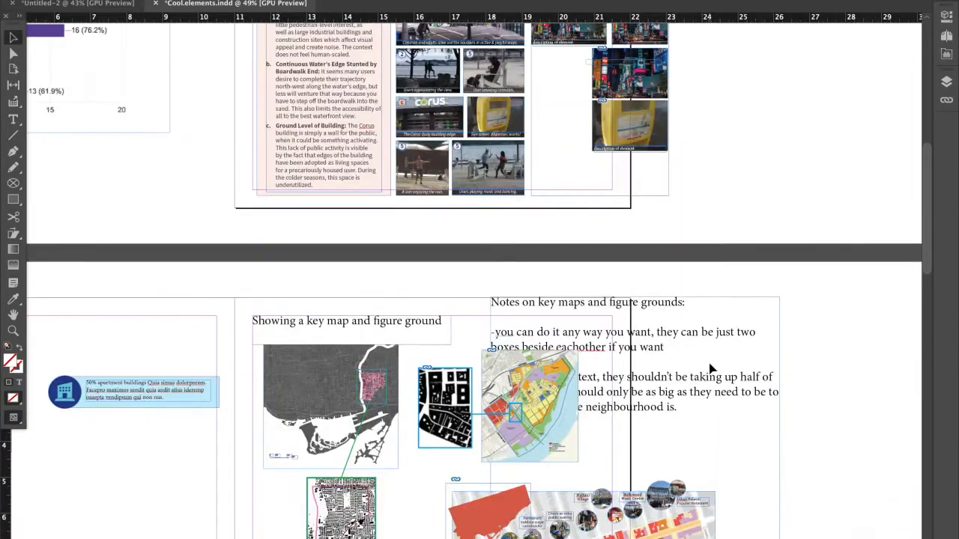
{"action": "scroll", "coordinate": [577, 154], "scroll_direction": "up", "scroll_amount": 5}
{"action": "scroll", "coordinate": [567, 310], "scroll_direction": "up", "scroll_amount": 2}
{"action": "scroll", "coordinate": [567, 311], "scroll_direction": "down", "scroll_amount": 4}
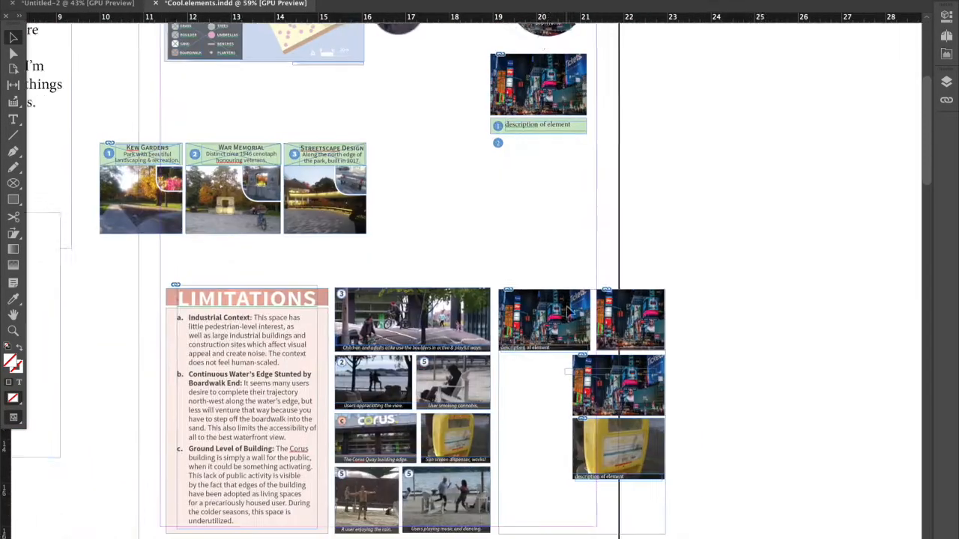
{"action": "scroll", "coordinate": [566, 311], "scroll_direction": "up", "scroll_amount": 3}
{"action": "left_click", "coordinate": [567, 311]}
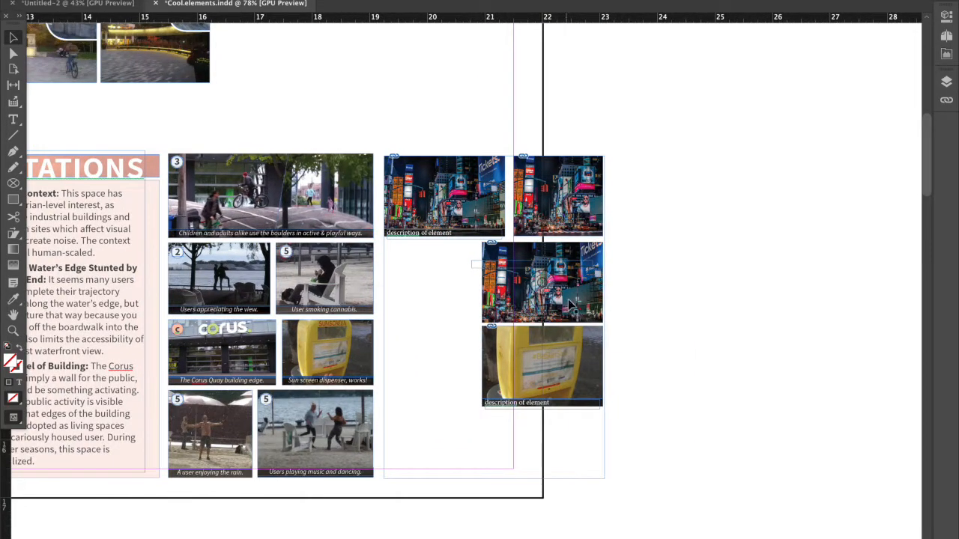
{"action": "left_click_drag", "start_coordinate": [447, 131], "coordinate": [634, 394]}
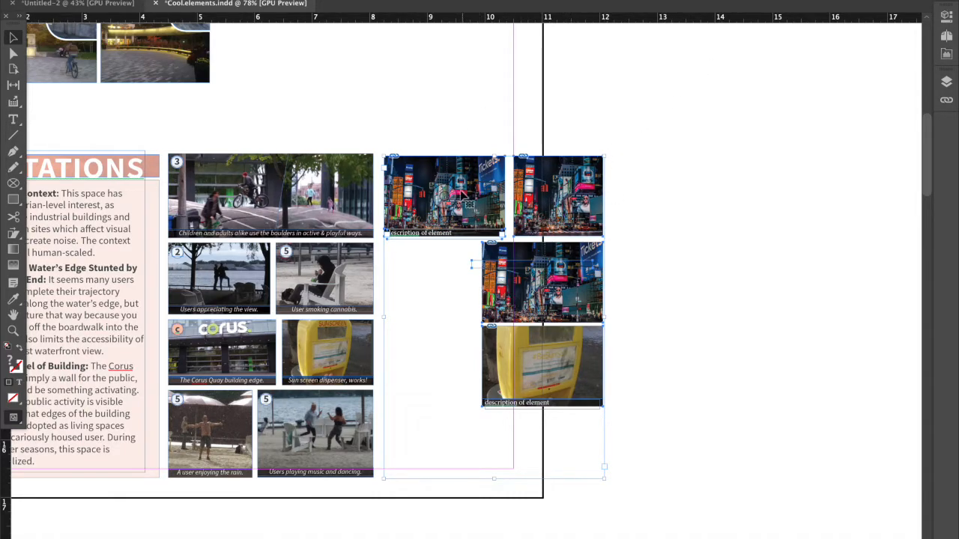
{"action": "left_click", "coordinate": [657, 208]}
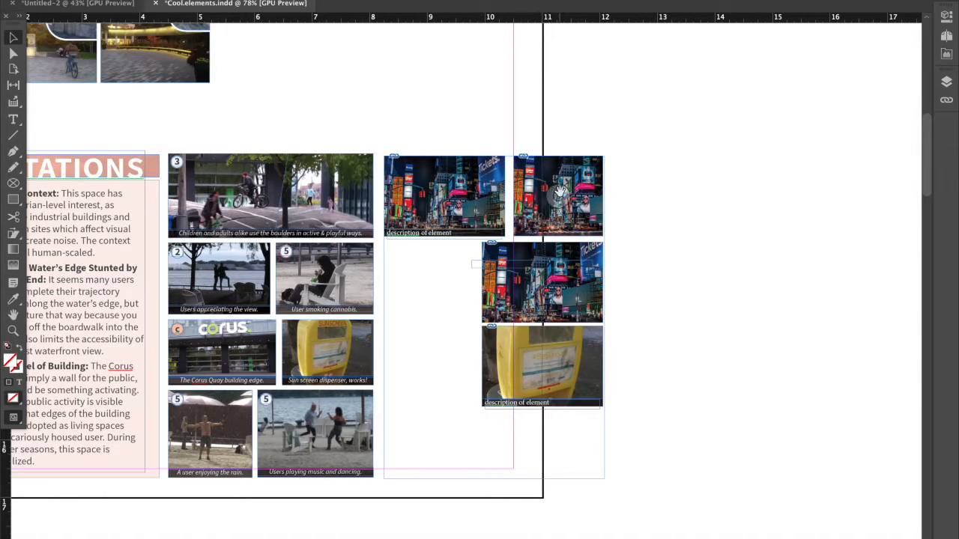
Try widening the grouped Kew Gardens, War Memorial and Streetscape Design row without scaling its contents, and undo each stretch.
{"action": "scroll", "coordinate": [378, 279], "scroll_direction": "up", "scroll_amount": 3}
{"action": "scroll", "coordinate": [378, 279], "scroll_direction": "left", "scroll_amount": 4}
{"action": "scroll", "coordinate": [378, 279], "scroll_direction": "up", "scroll_amount": 3}
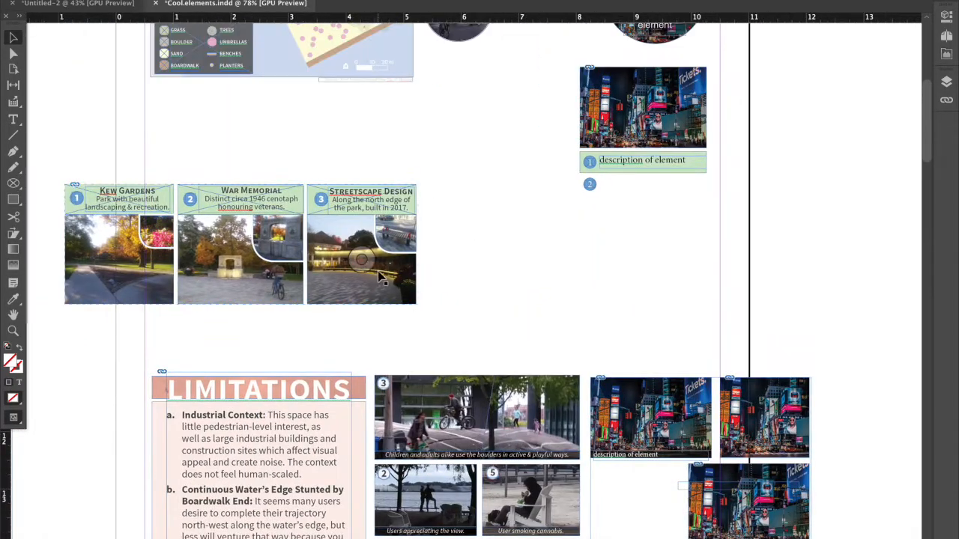
{"action": "scroll", "coordinate": [146, 272], "scroll_direction": "up", "scroll_amount": 2}
{"action": "scroll", "coordinate": [146, 272], "scroll_direction": "left", "scroll_amount": 3}
{"action": "right_click", "coordinate": [171, 273]}
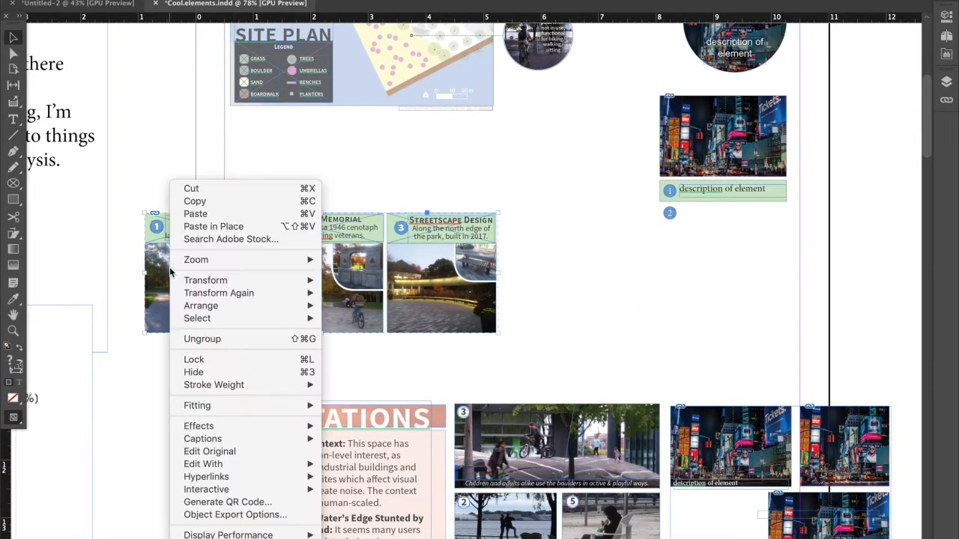
{"action": "left_click", "coordinate": [126, 292]}
{"action": "left_click_drag", "start_coordinate": [498, 272], "coordinate": [646, 271]}
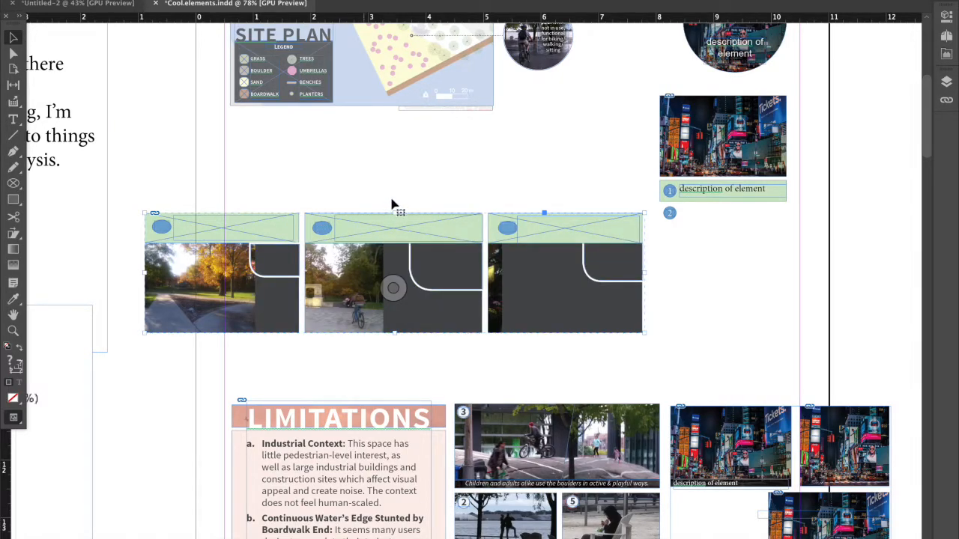
{"action": "key", "text": "super+z"}
{"action": "right_click", "coordinate": [364, 194]}
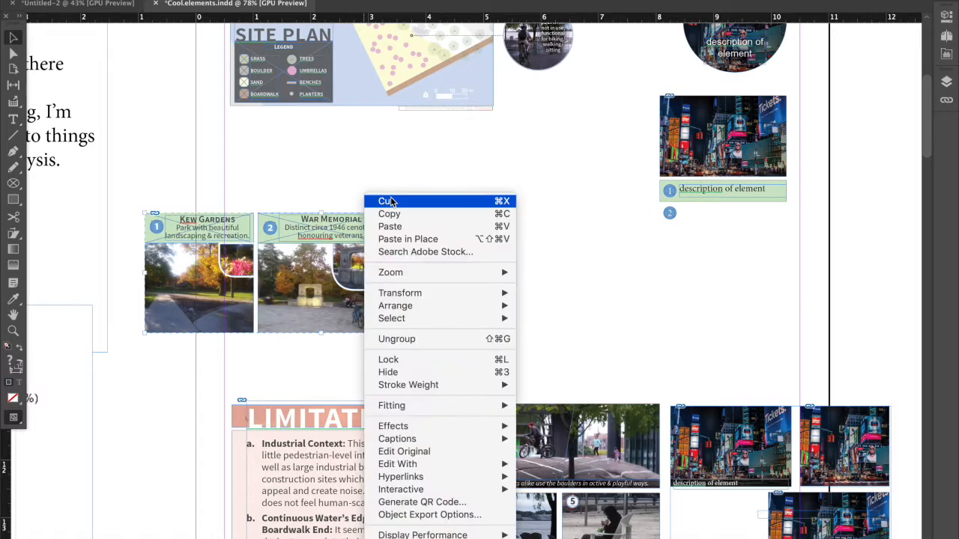
{"action": "left_click", "coordinate": [356, 179]}
{"action": "left_click_drag", "start_coordinate": [496, 274], "coordinate": [635, 276]}
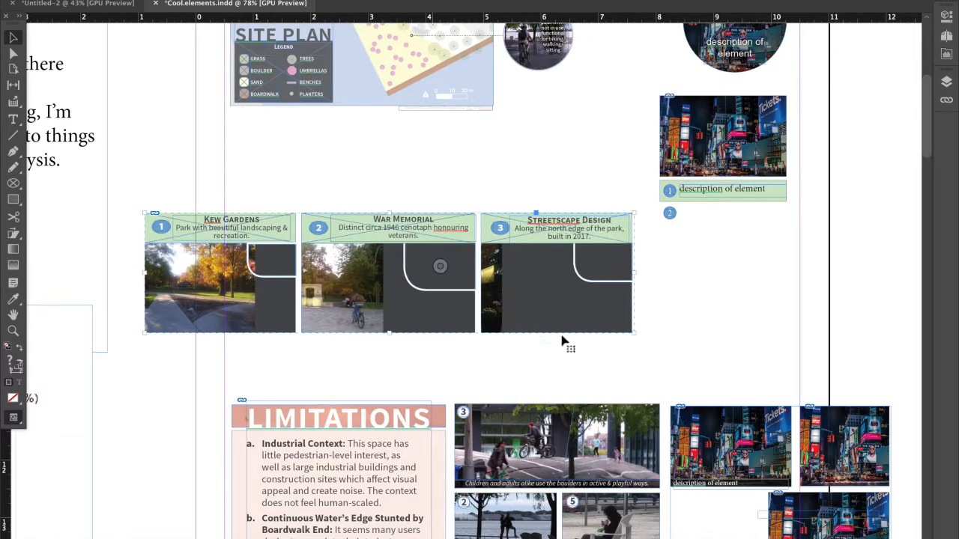
{"action": "key", "text": "ctrl+z"}
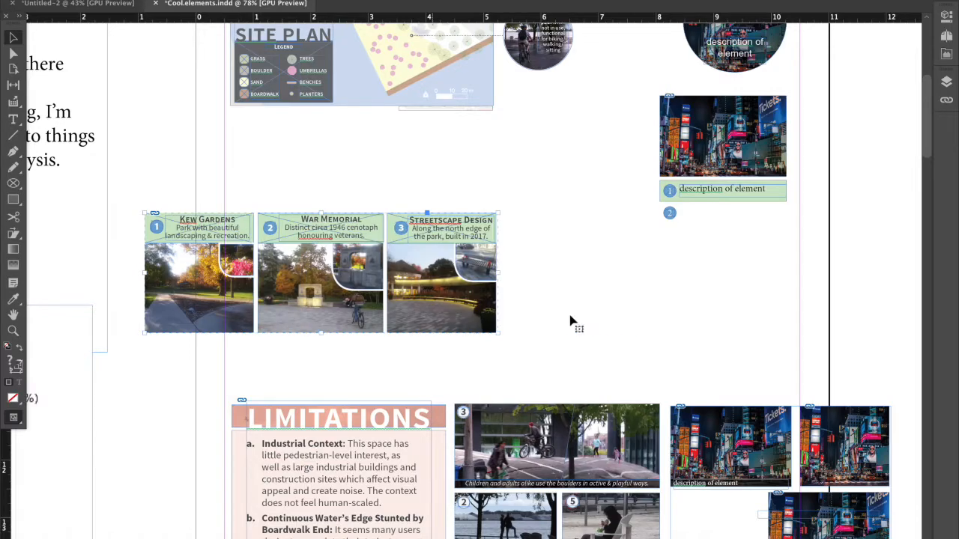
Enlarge the grouped Kew Gardens, War Memorial and Streetscape Design row proportionally with its contents to about 8.75 inches wide.
{"action": "left_click_drag", "start_coordinate": [499, 214], "coordinate": [577, 166]}
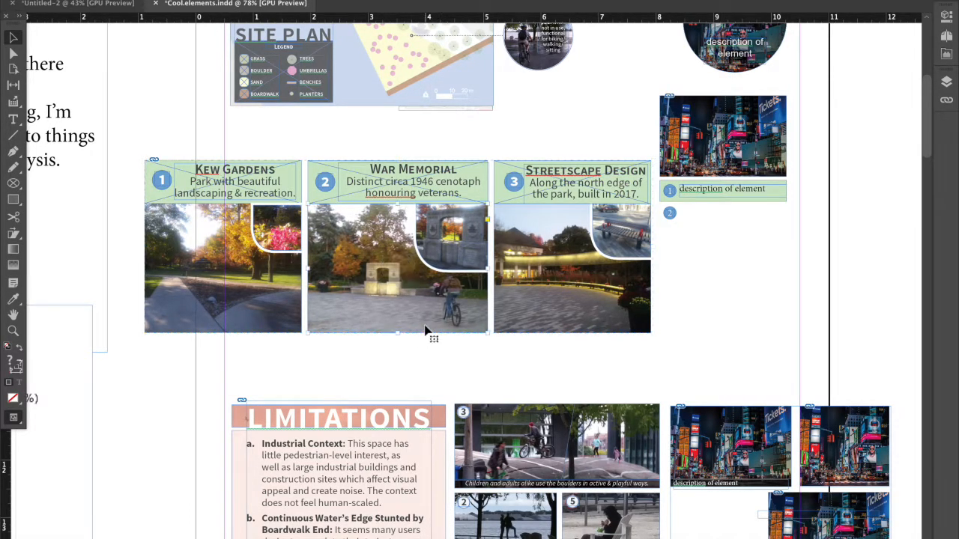
Try shortening the still-grouped photo row from its lower edge, and undo the change.
{"action": "left_click", "coordinate": [291, 314]}
{"action": "left_click", "coordinate": [337, 320], "text": "shift"}
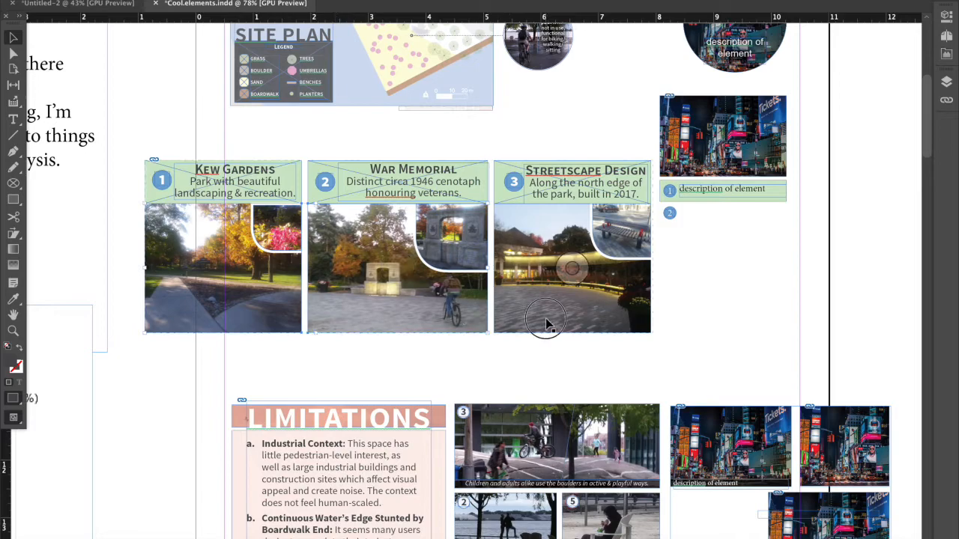
{"action": "left_click_drag", "start_coordinate": [400, 334], "coordinate": [396, 289]}
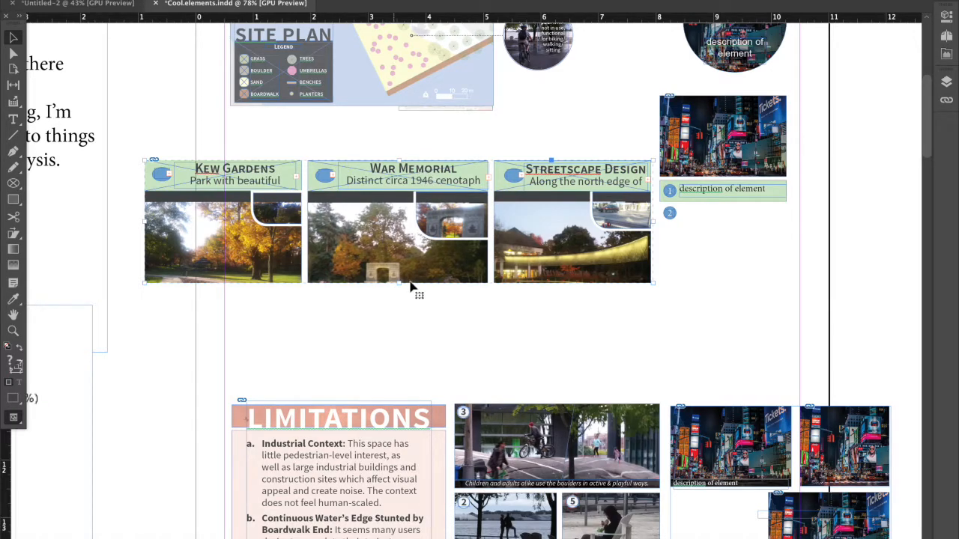
{"action": "key", "text": "super+z"}
Ungroup the photo row and crop its three main photos together from their lower edges to about 1.4 inches high.
{"action": "right_click", "coordinate": [412, 258]}
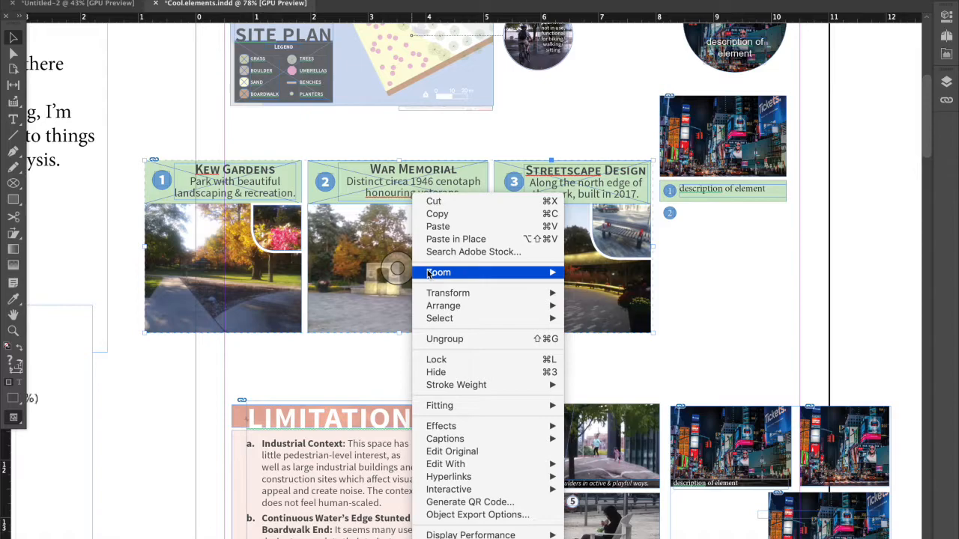
{"action": "left_click", "coordinate": [430, 339]}
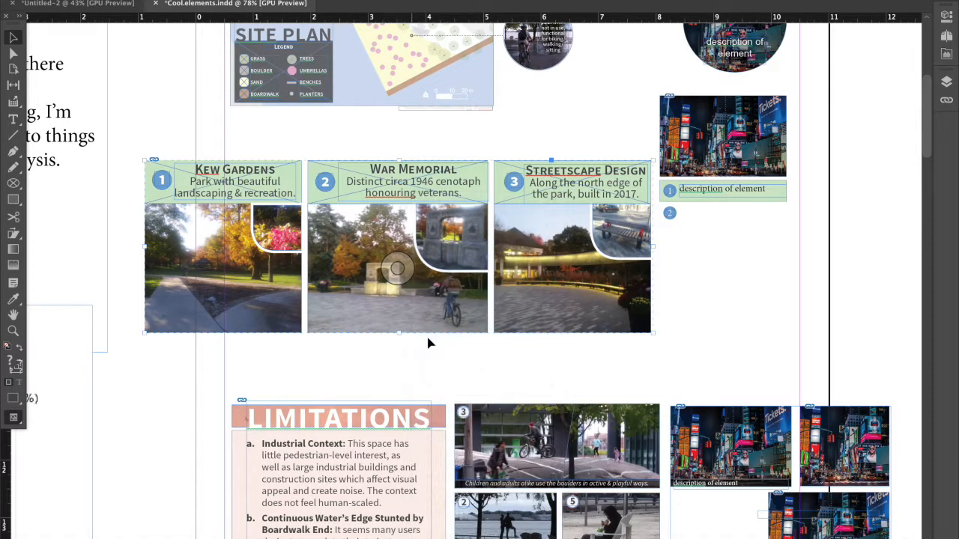
{"action": "left_click", "coordinate": [274, 353]}
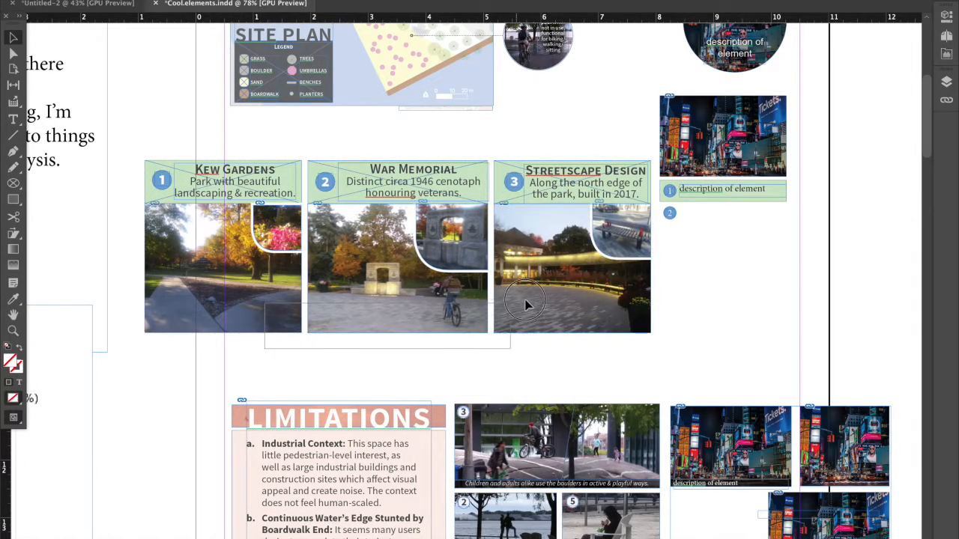
{"action": "left_click_drag", "start_coordinate": [397, 332], "coordinate": [398, 293]}
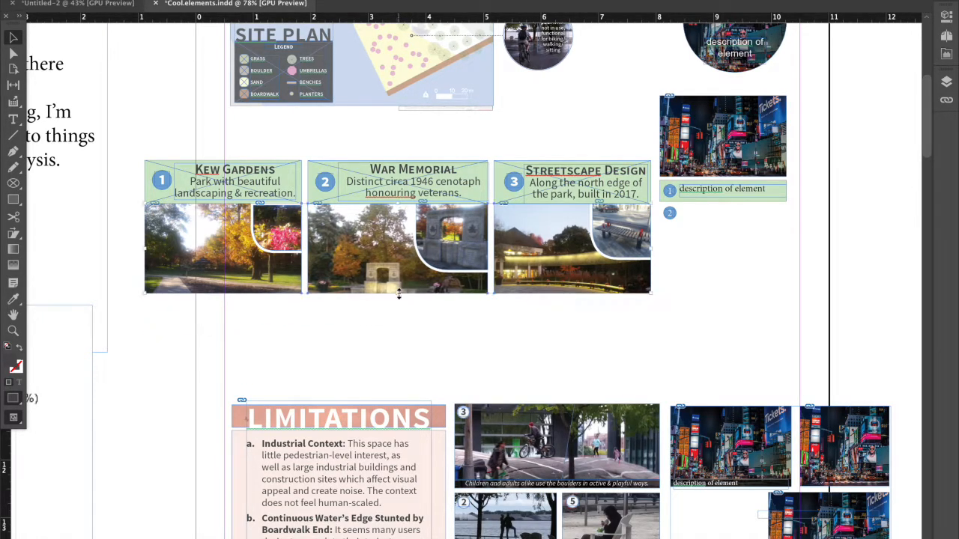
{"action": "left_click_drag", "start_coordinate": [140, 156], "coordinate": [590, 295]}
{"action": "left_click_drag", "start_coordinate": [272, 321], "coordinate": [508, 274]}
{"action": "left_click_drag", "start_coordinate": [397, 293], "coordinate": [397, 287]}
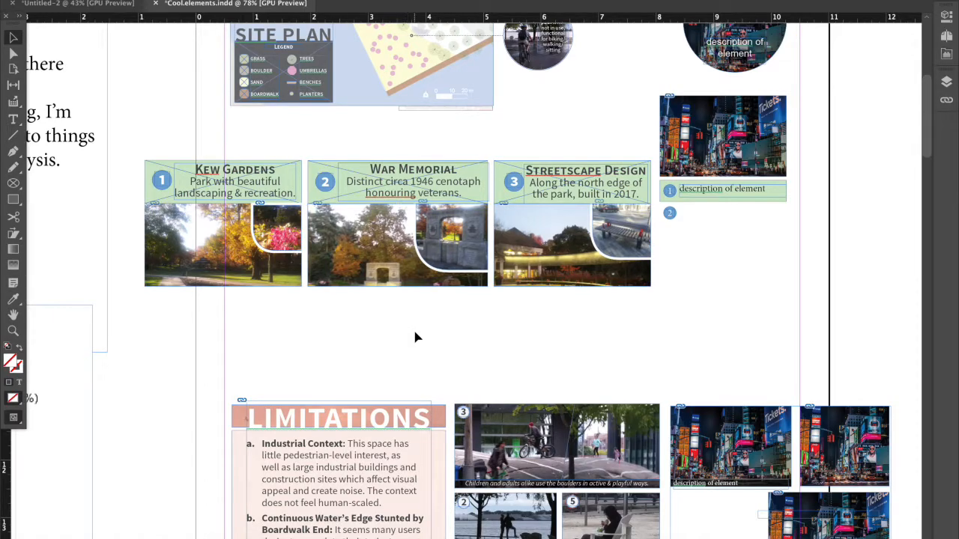
{"action": "scroll", "coordinate": [415, 336], "scroll_direction": "down", "scroll_amount": 1}
{"action": "scroll", "coordinate": [417, 338], "scroll_direction": "down", "scroll_amount": 2}
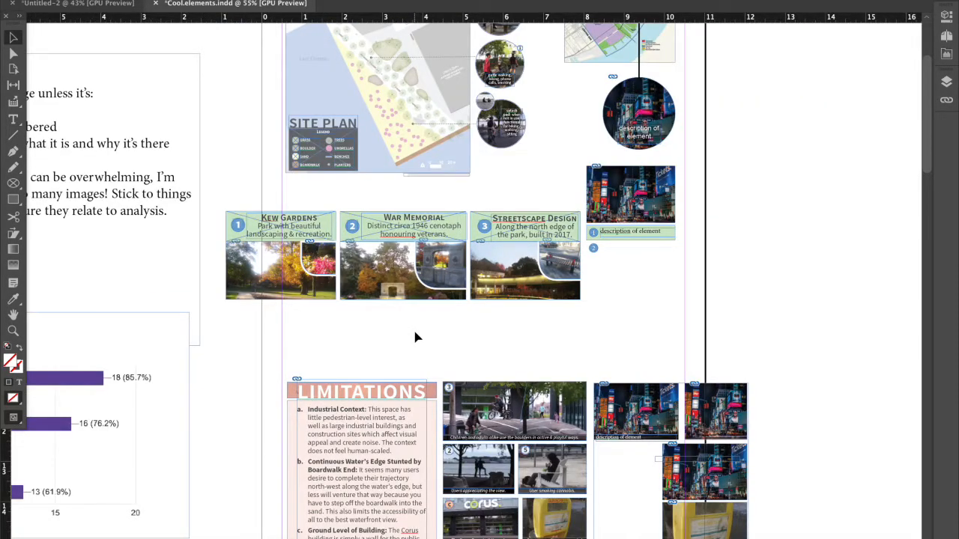
Review the formatting questions in the Responding to comments notes and compare them with the placeholder poster layout in Untitled-2.
{"action": "scroll", "coordinate": [417, 338], "scroll_direction": "down", "scroll_amount": 10}
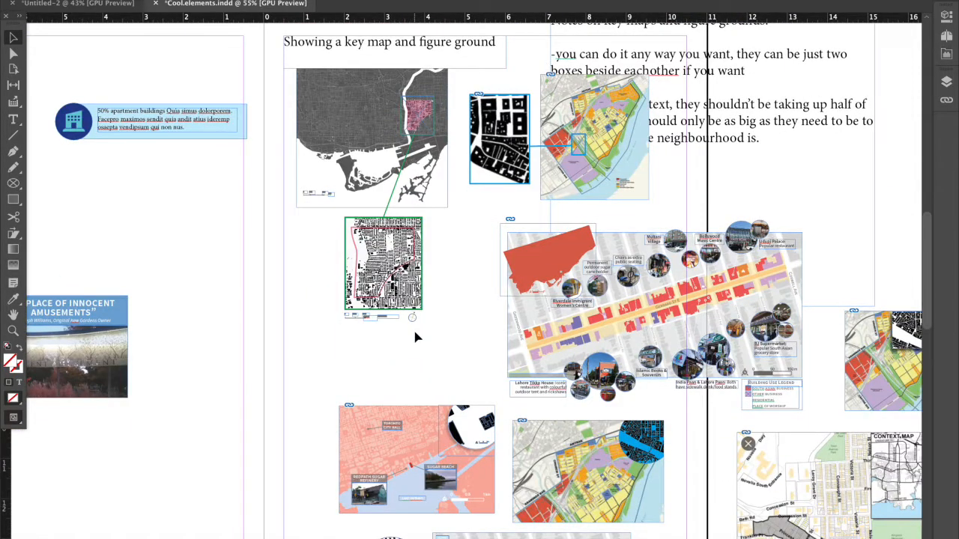
{"action": "scroll", "coordinate": [417, 338], "scroll_direction": "down", "scroll_amount": 10}
{"action": "scroll", "coordinate": [417, 338], "scroll_direction": "right", "scroll_amount": 1}
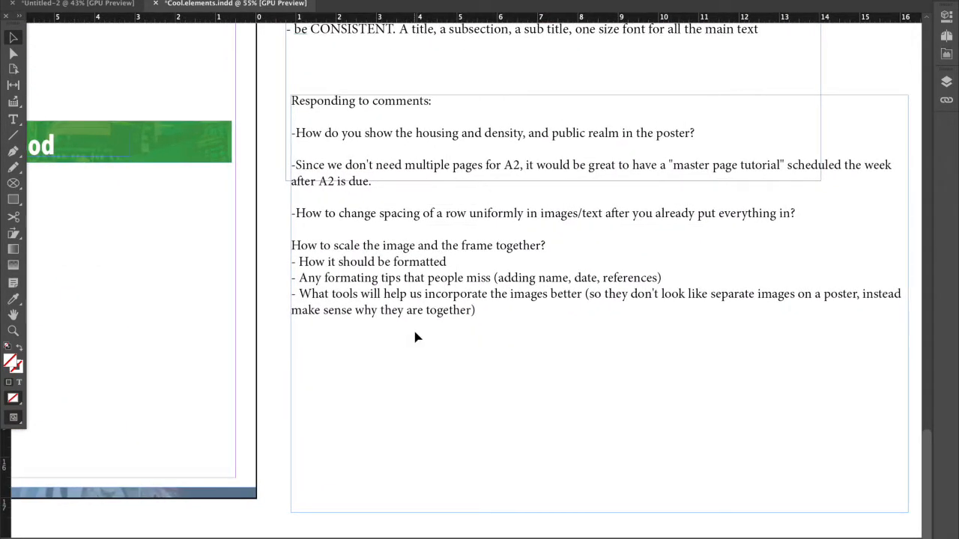
{"action": "scroll", "coordinate": [417, 338], "scroll_direction": "right", "scroll_amount": 1}
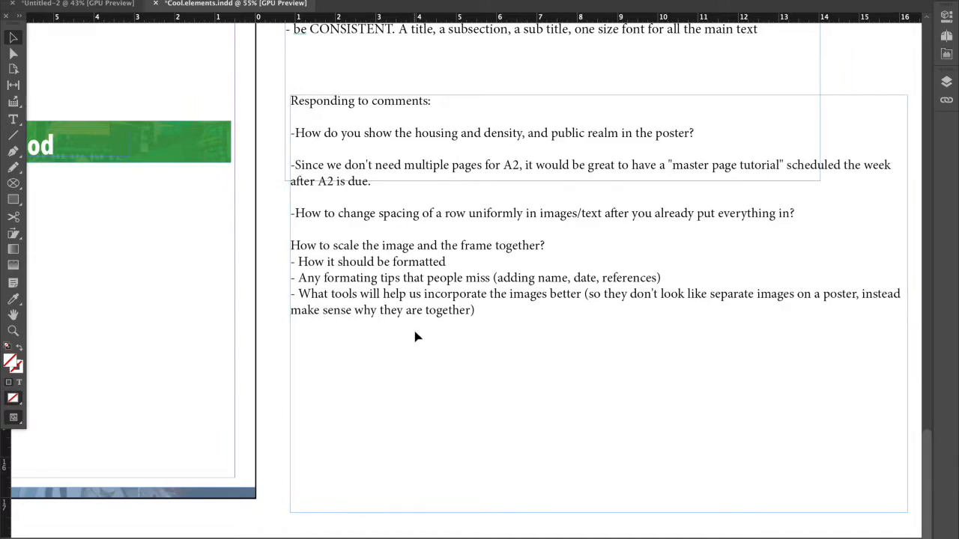
{"action": "left_click", "coordinate": [431, 302]}
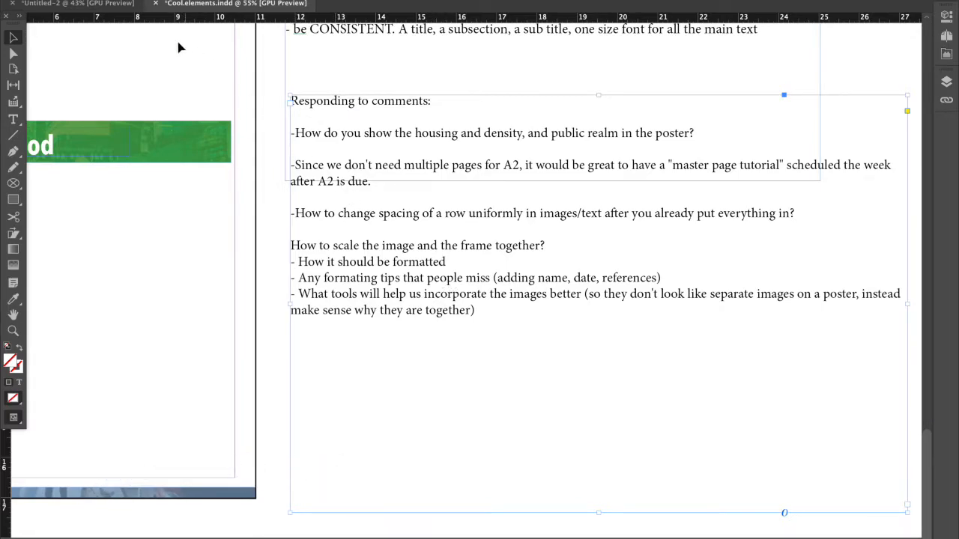
{"action": "left_click", "coordinate": [105, 3]}
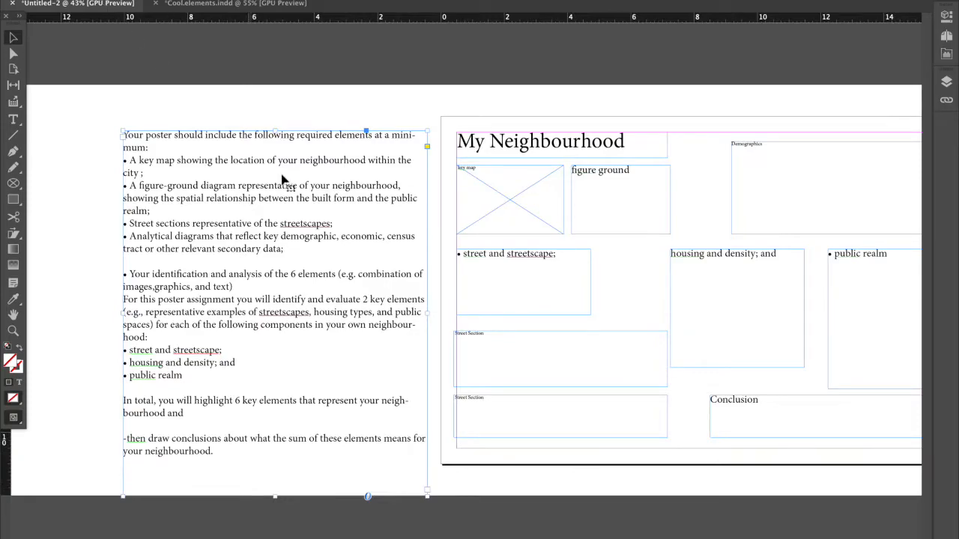
{"action": "scroll", "coordinate": [410, 262], "scroll_direction": "right", "scroll_amount": 10}
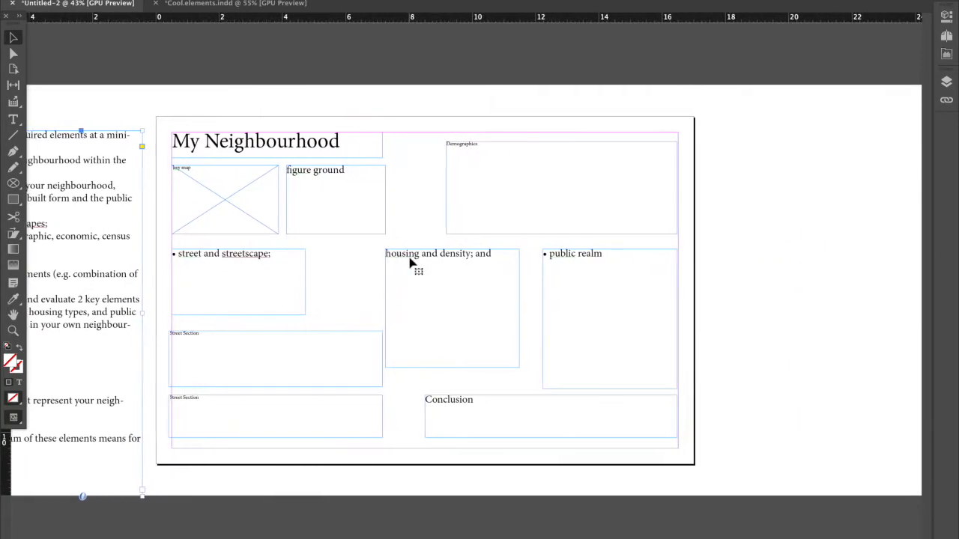
{"action": "scroll", "coordinate": [410, 263], "scroll_direction": "left", "scroll_amount": 6}
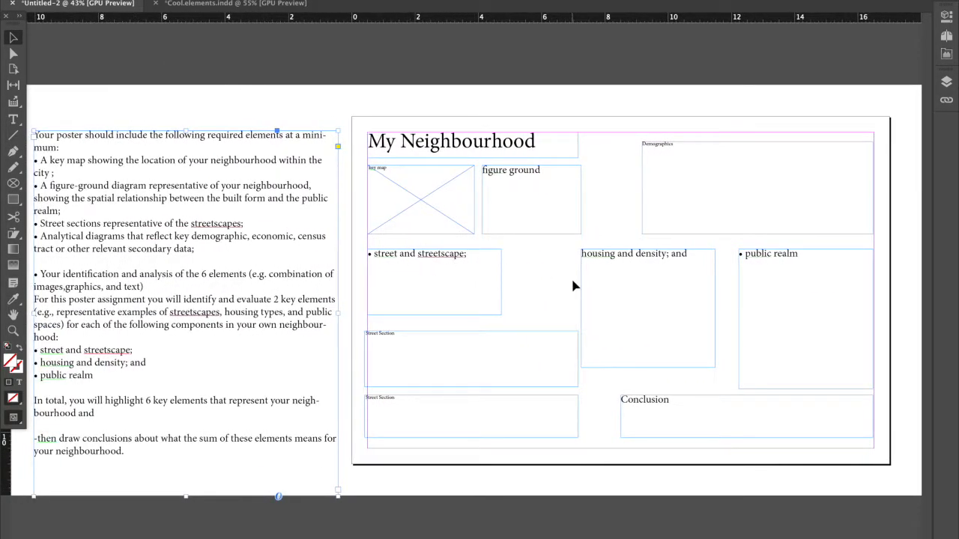
{"action": "left_click", "coordinate": [478, 425]}
{"action": "left_click", "coordinate": [443, 450]}
{"action": "left_click", "coordinate": [436, 441]}
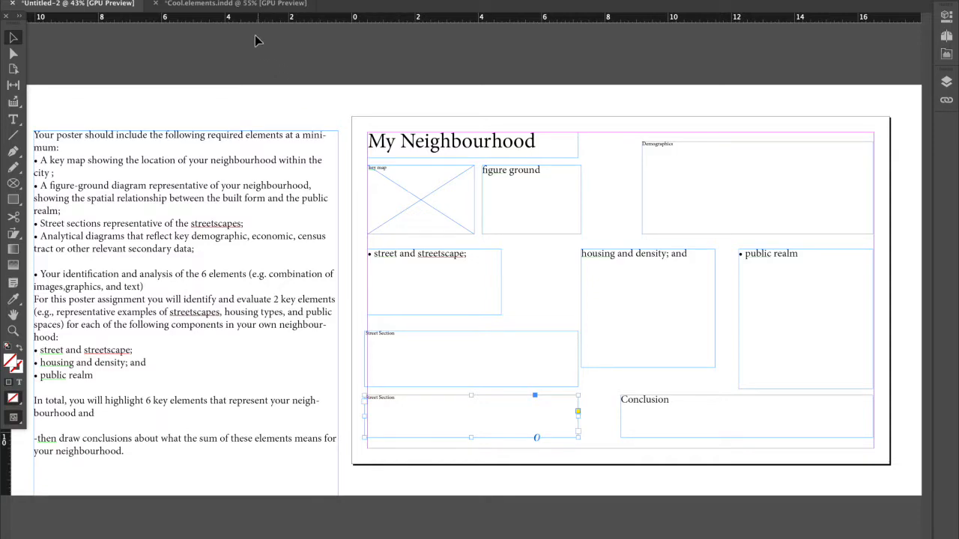
{"action": "left_click", "coordinate": [239, 4]}
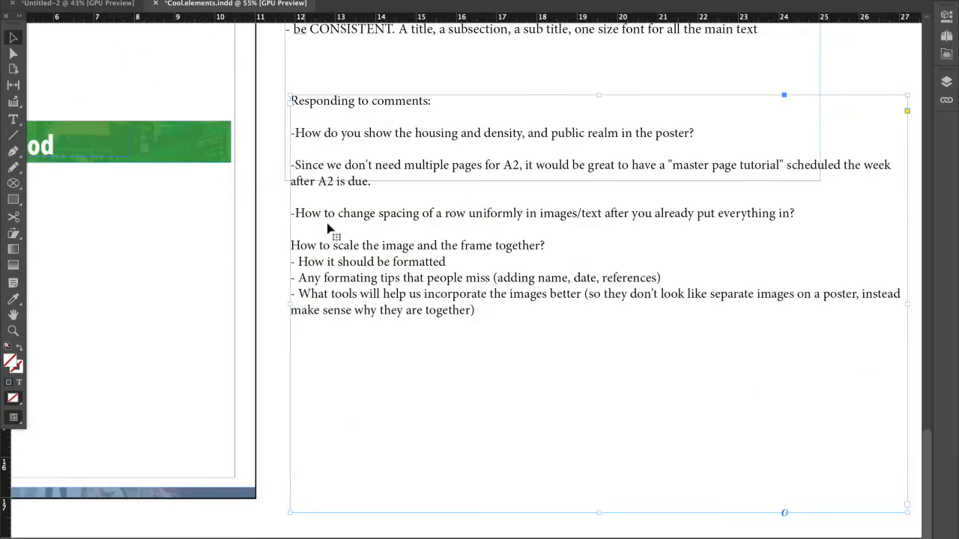
In Untitled-2, duplicate the lower Street Section text frame and reshape the copy into a strip about 16 by 0.2 inches along the bottom margin.
{"action": "left_click", "coordinate": [75, 4]}
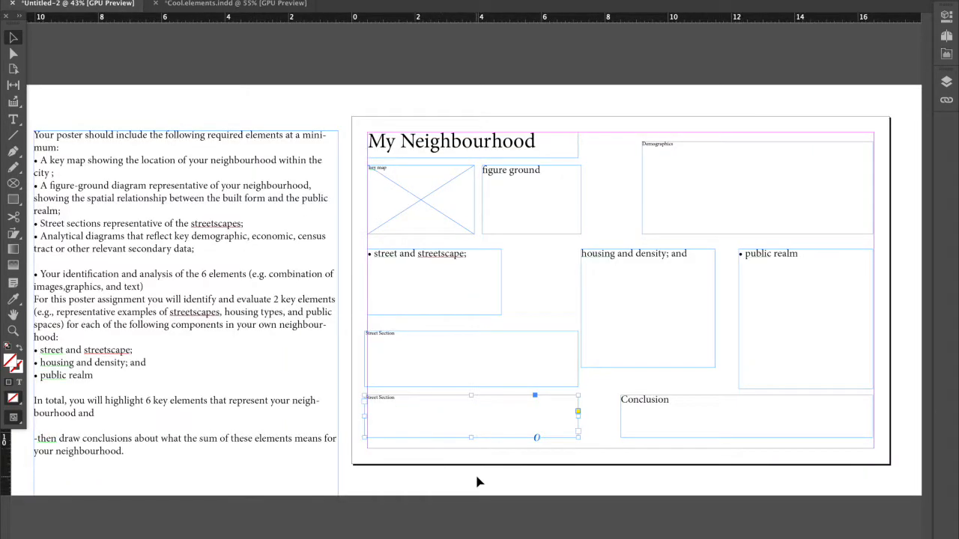
{"action": "left_click", "coordinate": [445, 438]}
{"action": "left_click", "coordinate": [457, 448]}
{"action": "left_click", "coordinate": [480, 434]}
{"action": "key", "text": "super+c"}
{"action": "key", "text": "super+v"}
{"action": "left_click_drag", "start_coordinate": [478, 286], "coordinate": [876, 451]}
{"action": "left_click", "coordinate": [519, 454]}
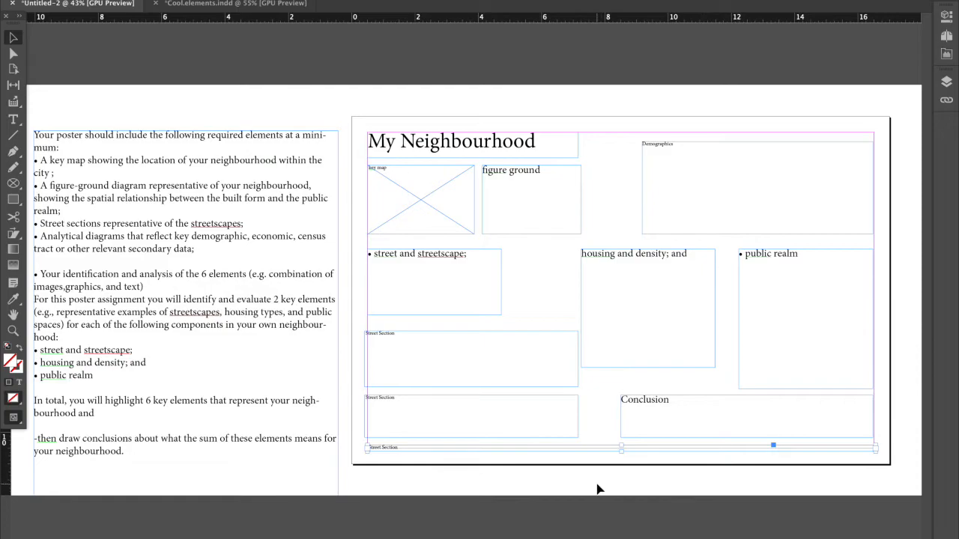
Replace the strip's placeholder text with the author's full name, Date, Professor and Assignment 2, separated by vertical bars.
{"action": "scroll", "coordinate": [374, 483], "scroll_direction": "up", "scroll_amount": 1}
{"action": "scroll", "coordinate": [391, 496], "scroll_direction": "up", "scroll_amount": 2}
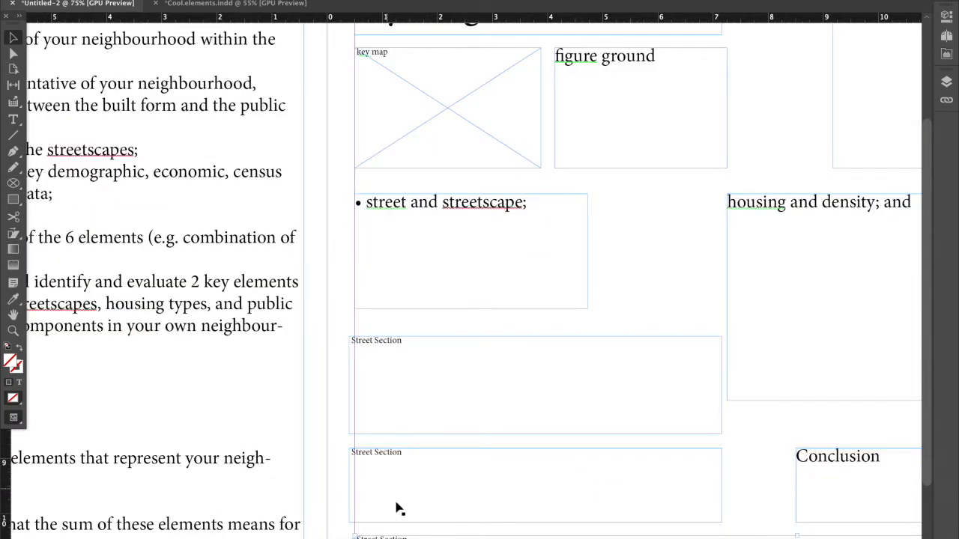
{"action": "double_click", "coordinate": [381, 455]}
{"action": "key", "text": "ctrl+a"}
{"action": "type", "text": "Lau"}
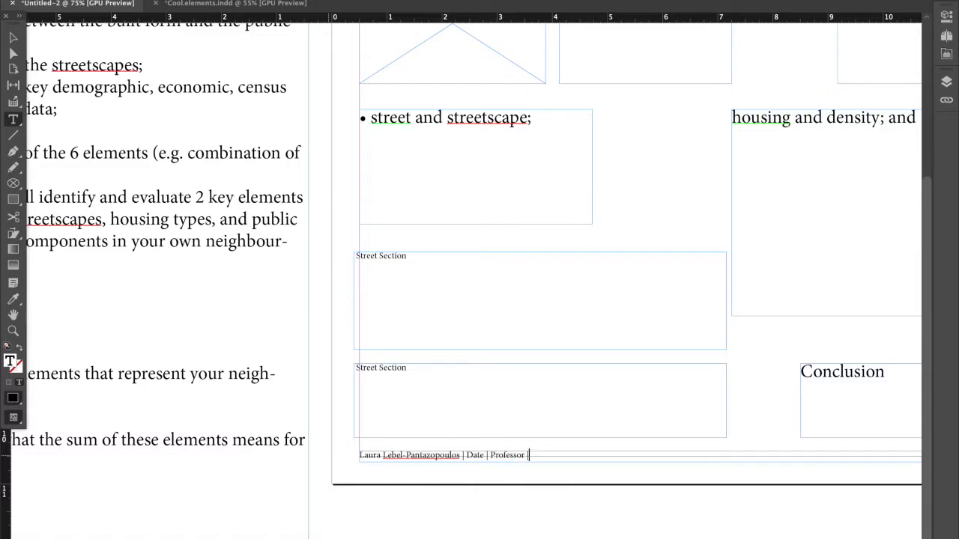
{"action": "type", "text": "nment 2"}
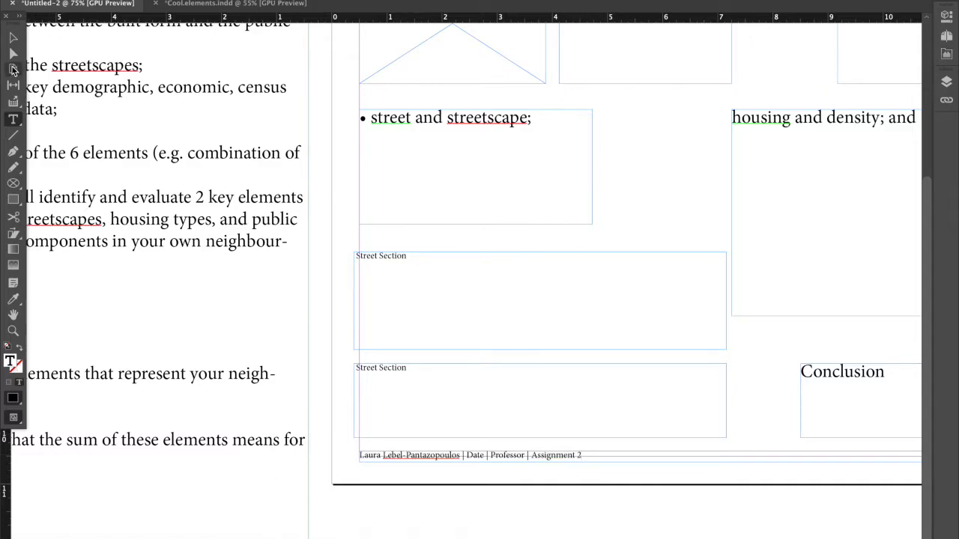
{"action": "left_click", "coordinate": [12, 37]}
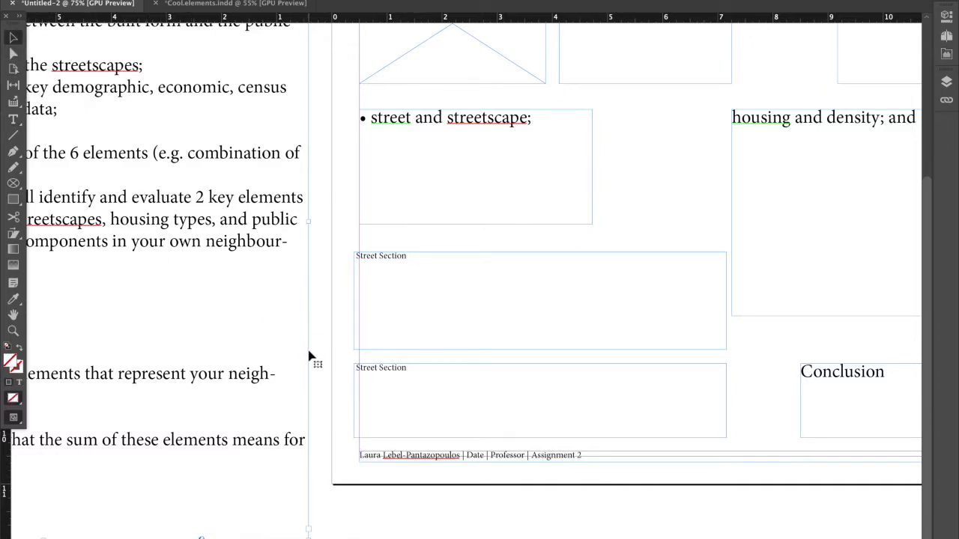
Lighten the whole footer line to dark grey by lowering the tint of its black text fill.
{"action": "key", "text": "super+minus"}
{"action": "key", "text": "super+minus"}
{"action": "left_click", "coordinate": [420, 412]}
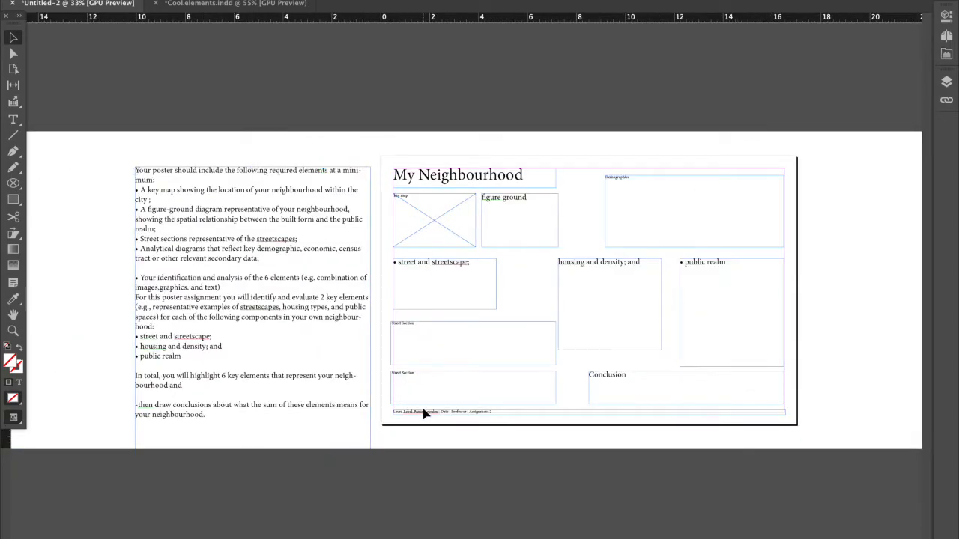
{"action": "key", "text": "super+equal"}
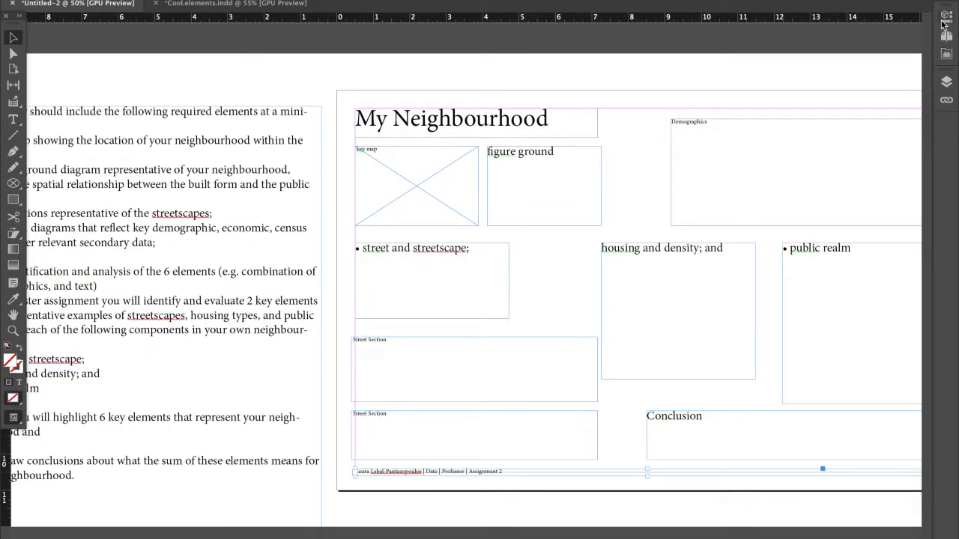
{"action": "left_click", "coordinate": [944, 21]}
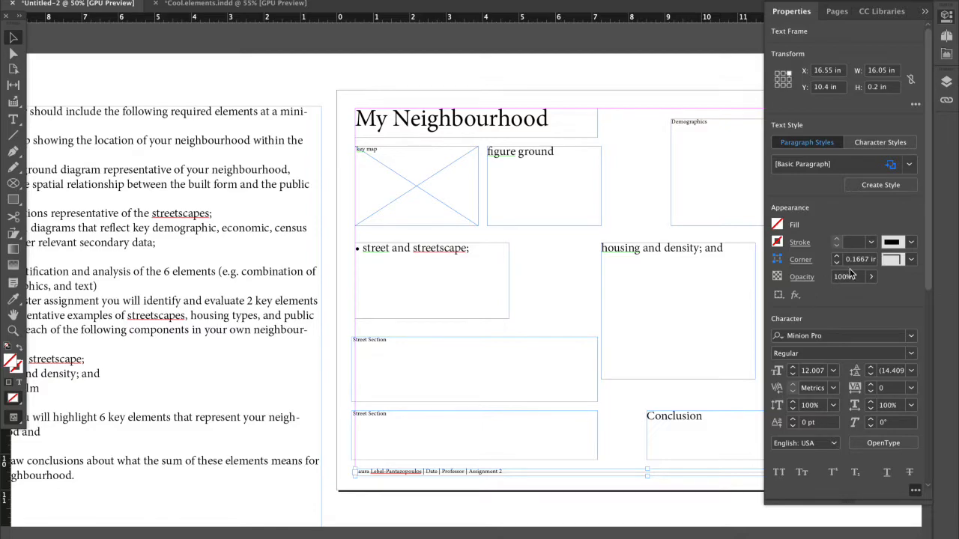
{"action": "double_click", "coordinate": [504, 472]}
{"action": "left_click_drag", "start_coordinate": [502, 472], "coordinate": [343, 481]}
{"action": "left_click", "coordinate": [778, 153]}
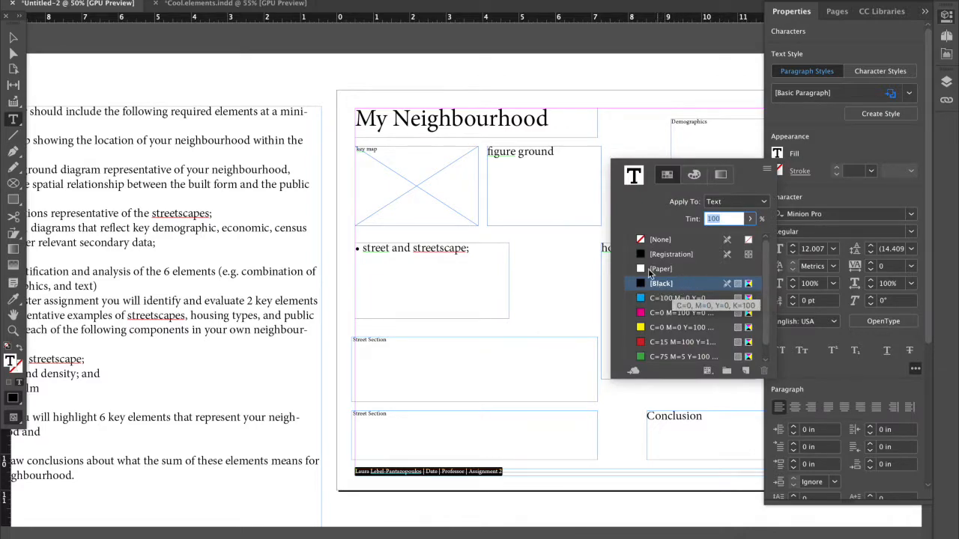
{"action": "double_click", "coordinate": [635, 176]}
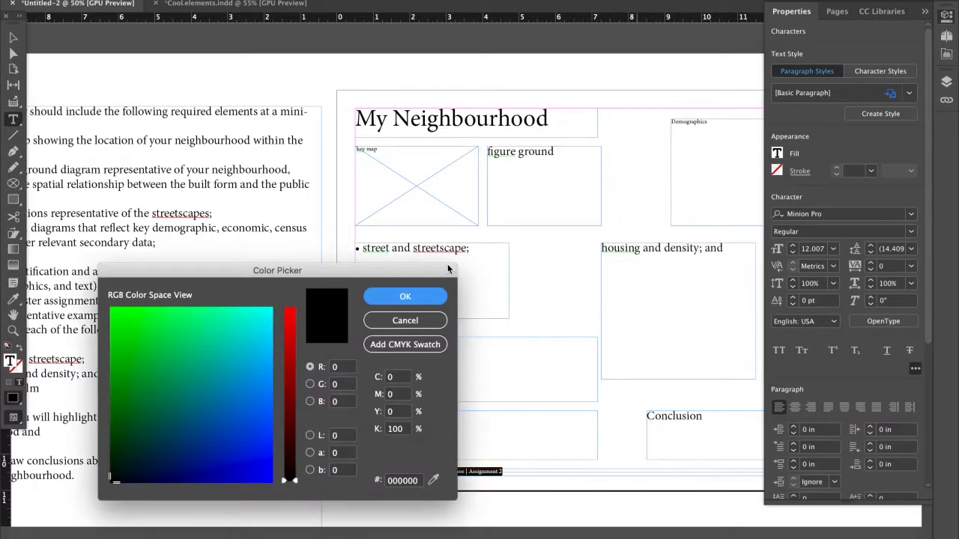
{"action": "left_click", "coordinate": [383, 300]}
{"action": "left_click", "coordinate": [695, 175]}
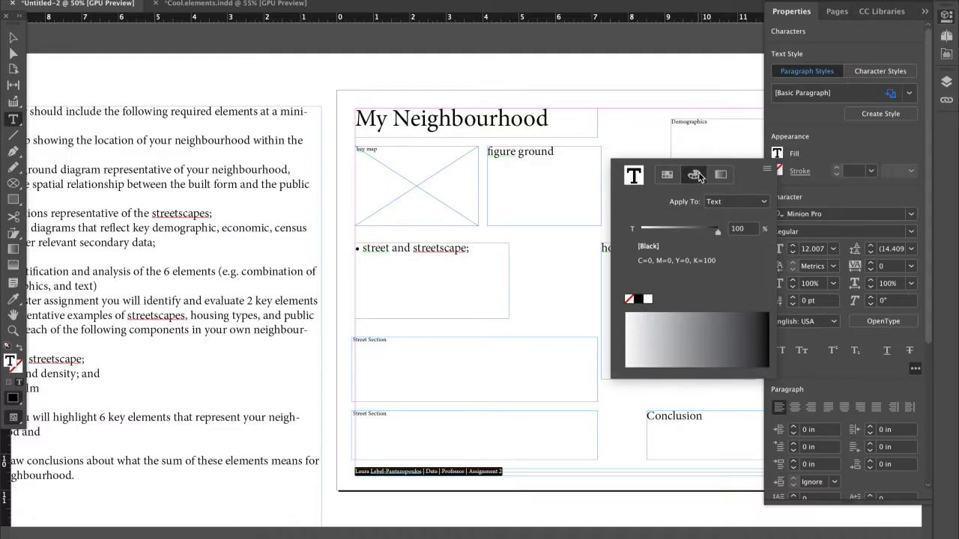
{"action": "left_click_drag", "start_coordinate": [718, 235], "coordinate": [707, 234]}
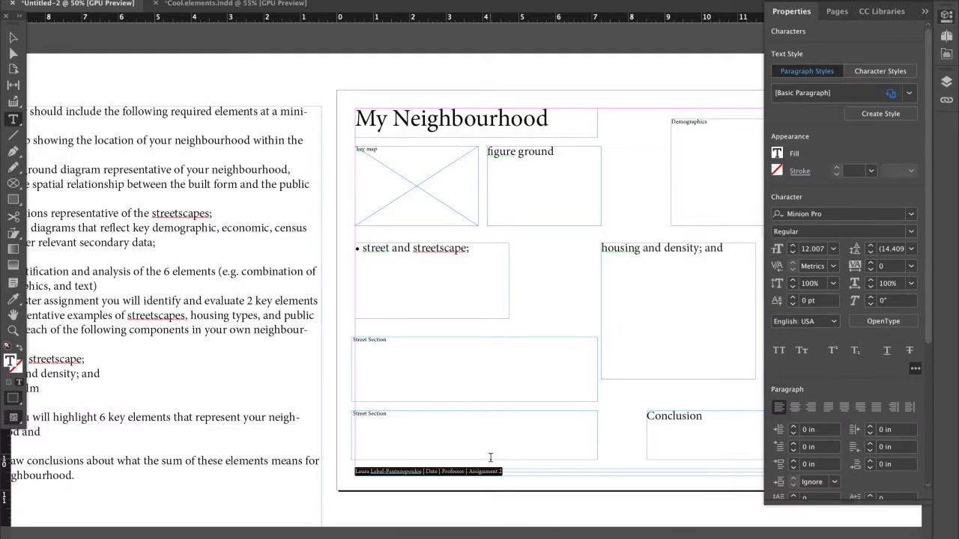
Examine how the lightened footer line reads against the rest of the poster layout.
{"action": "left_click", "coordinate": [15, 38]}
{"action": "left_click", "coordinate": [359, 436]}
{"action": "left_click", "coordinate": [379, 487]}
{"action": "scroll", "coordinate": [399, 490], "scroll_direction": "right", "scroll_amount": 1}
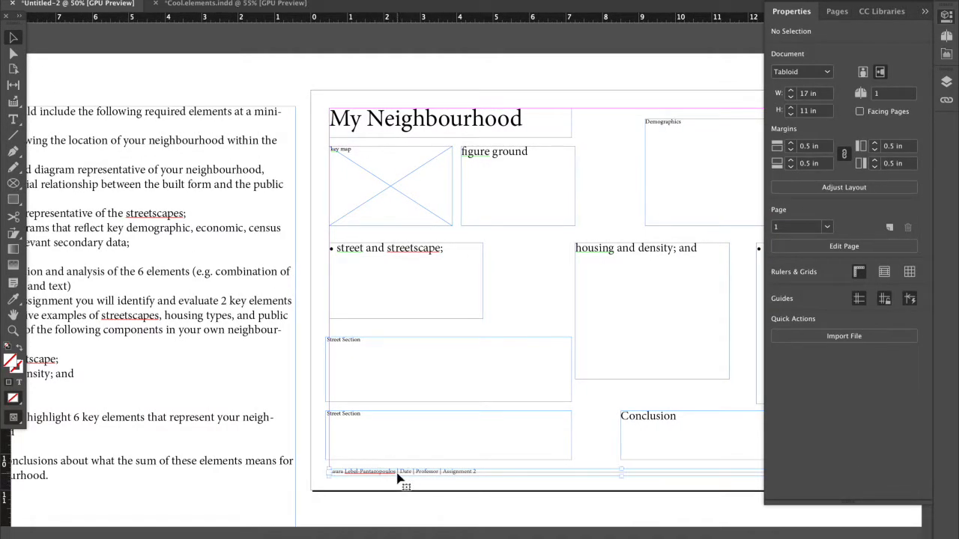
{"action": "left_click", "coordinate": [399, 477]}
{"action": "scroll", "coordinate": [380, 430], "scroll_direction": "down", "scroll_amount": 2}
In Cool.elements.indd, compare The Beaches page's title banners with the thin image footer strip carrying the author's name.
{"action": "left_click", "coordinate": [232, 3]}
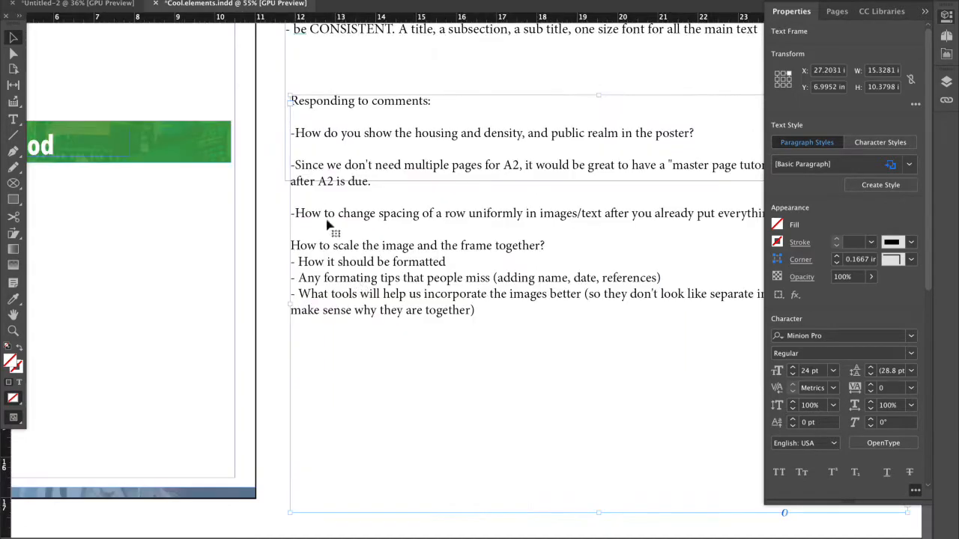
{"action": "scroll", "coordinate": [385, 331], "scroll_direction": "left", "scroll_amount": 5}
{"action": "scroll", "coordinate": [383, 334], "scroll_direction": "left", "scroll_amount": 5}
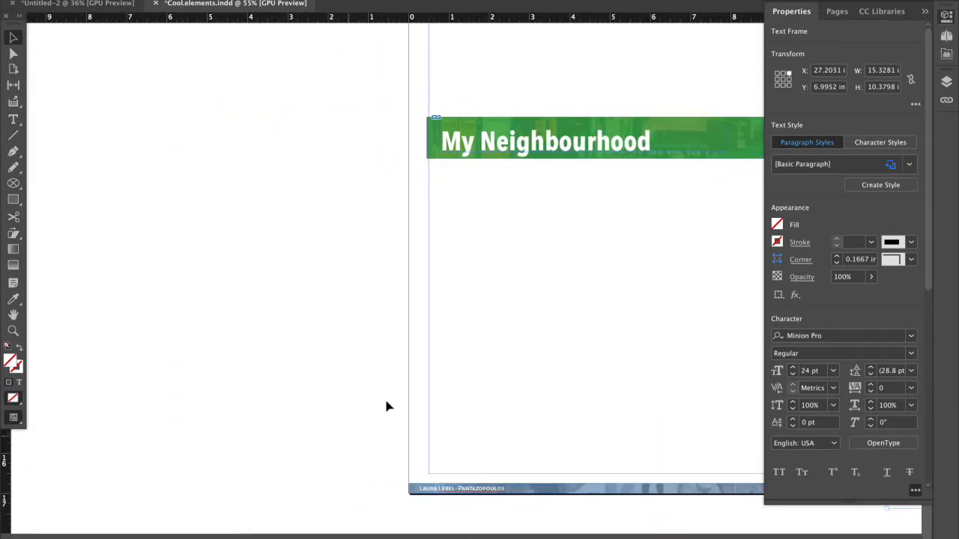
{"action": "left_click", "coordinate": [625, 118]}
{"action": "scroll", "coordinate": [330, 483], "scroll_direction": "up", "scroll_amount": 3}
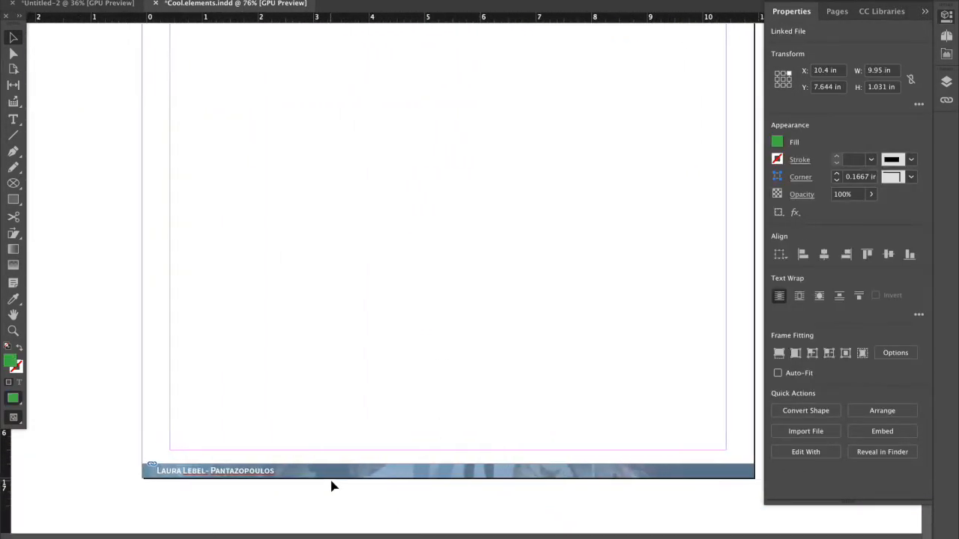
{"action": "left_click", "coordinate": [326, 480]}
{"action": "scroll", "coordinate": [325, 479], "scroll_direction": "down", "scroll_amount": 5}
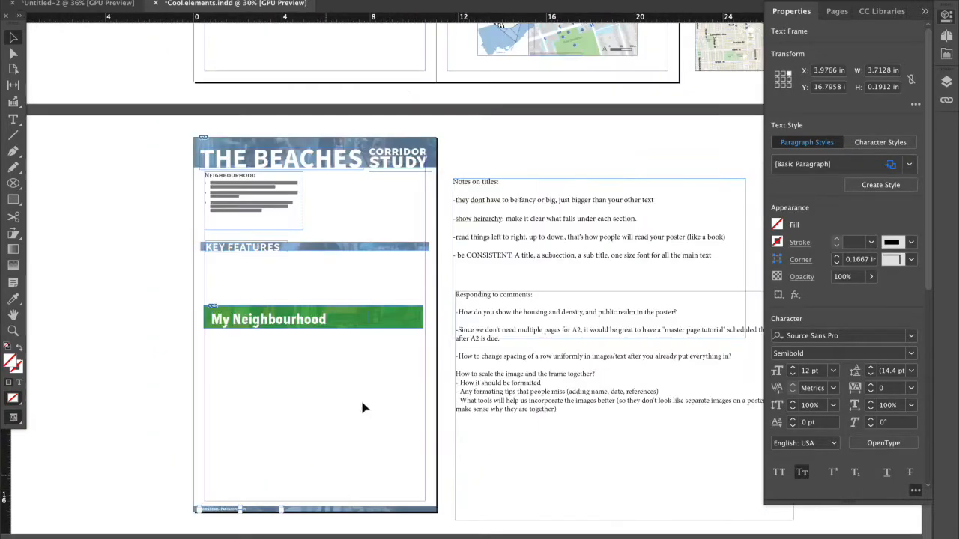
{"action": "left_click", "coordinate": [338, 133]}
{"action": "left_click", "coordinate": [349, 510]}
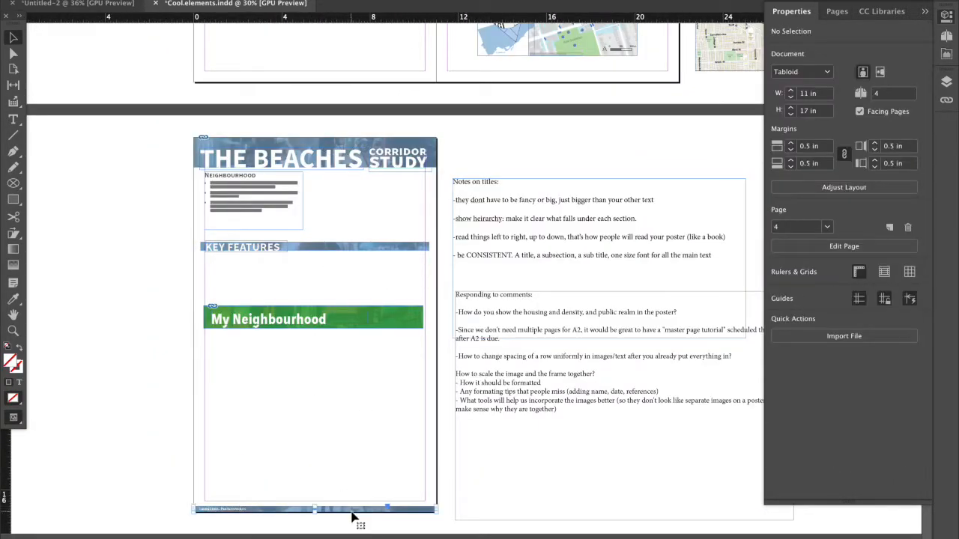
{"action": "left_click", "coordinate": [343, 144]}
{"action": "left_click", "coordinate": [342, 510]}
{"action": "left_click_drag", "start_coordinate": [342, 515], "coordinate": [87, 513]}
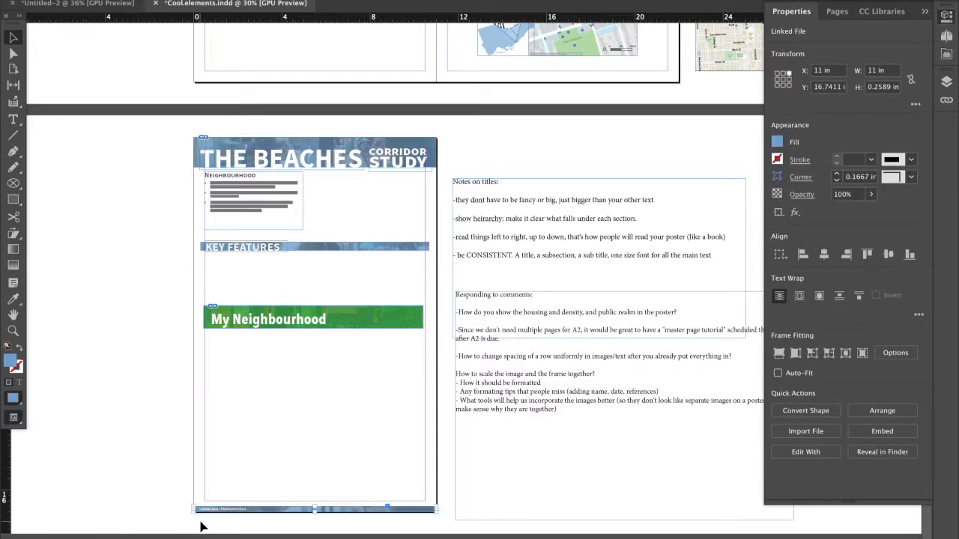
Examine up close how the footer combines a full-width image strip with a separate text frame for the author's name.
{"action": "scroll", "coordinate": [200, 527], "scroll_direction": "up", "scroll_amount": 5}
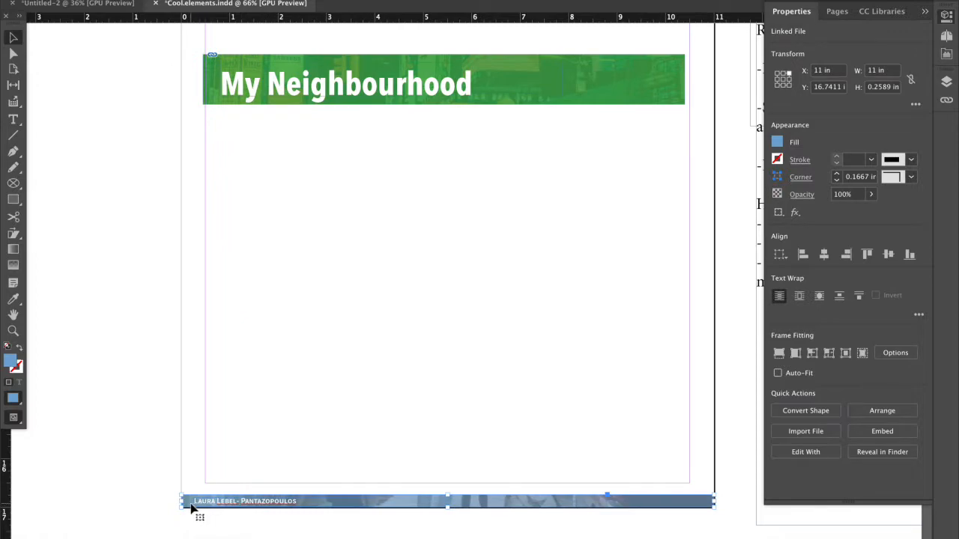
{"action": "left_click", "coordinate": [213, 522]}
{"action": "left_click", "coordinate": [223, 507]}
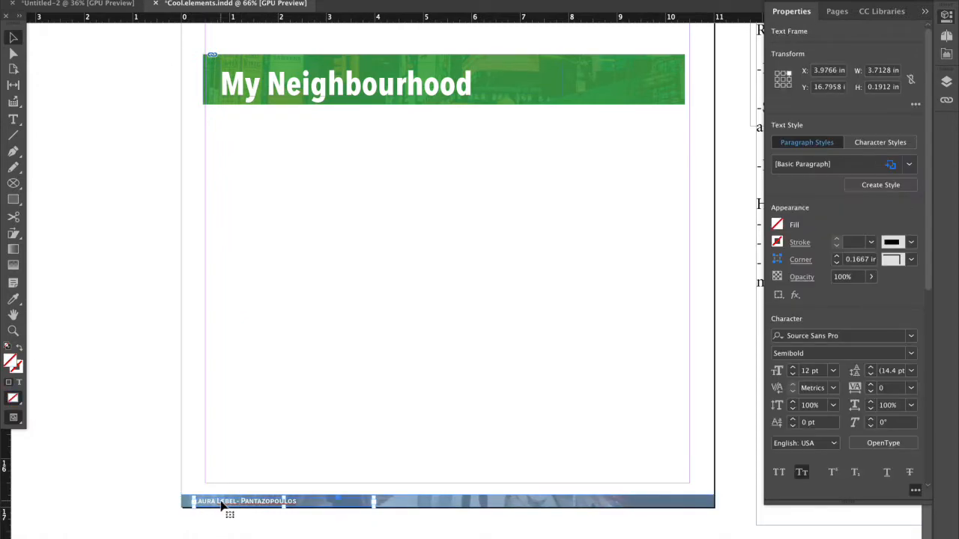
{"action": "scroll", "coordinate": [221, 507], "scroll_direction": "up", "scroll_amount": 2}
{"action": "scroll", "coordinate": [219, 507], "scroll_direction": "down", "scroll_amount": 2}
{"action": "left_click", "coordinate": [219, 470]}
{"action": "scroll", "coordinate": [218, 470], "scroll_direction": "up", "scroll_amount": 2}
{"action": "left_click_drag", "start_coordinate": [156, 456], "coordinate": [360, 537]}
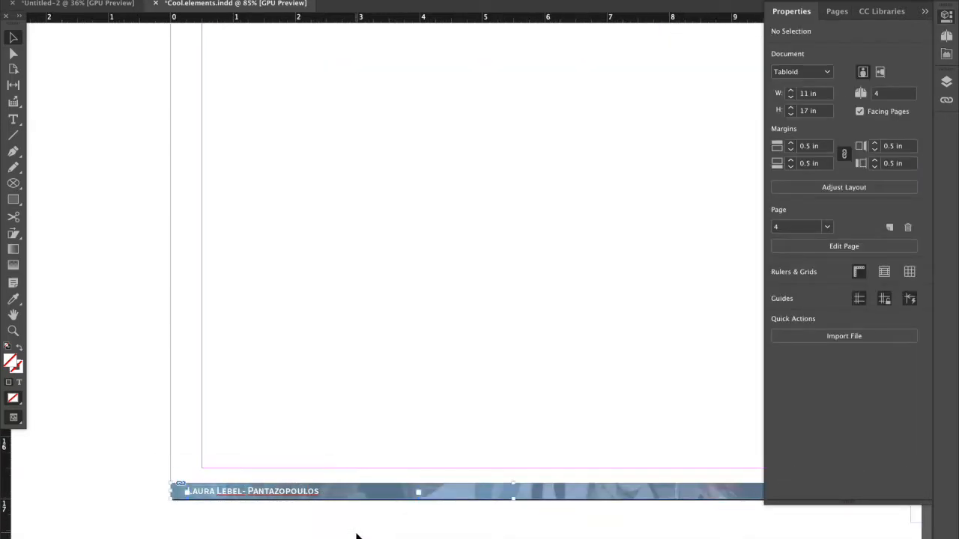
{"action": "left_click", "coordinate": [222, 469]}
{"action": "left_click", "coordinate": [258, 472]}
{"action": "left_click_drag", "start_coordinate": [257, 469], "coordinate": [195, 532]}
{"action": "left_click", "coordinate": [199, 522]}
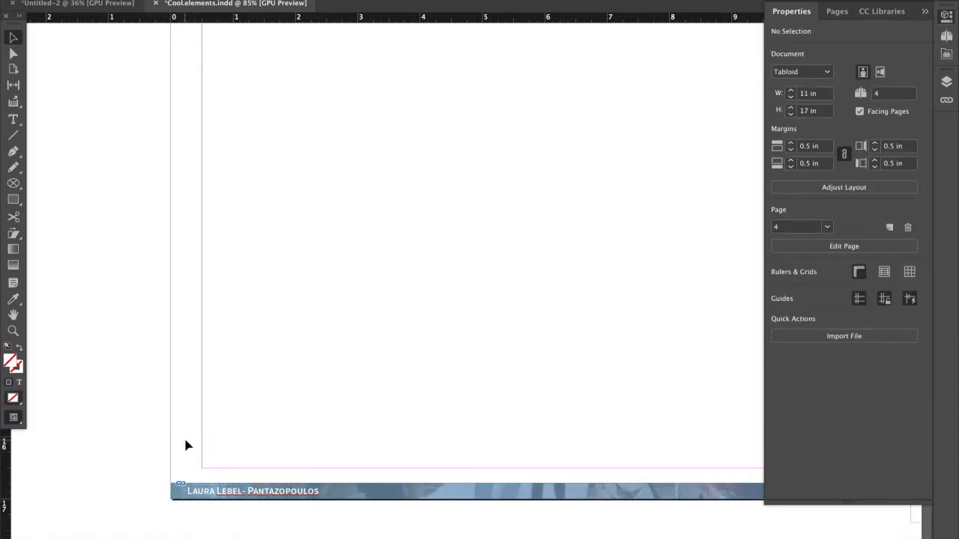
Select the footer's image strip and name text frame together at the bottom of The Beaches page.
{"action": "scroll", "coordinate": [187, 446], "scroll_direction": "down", "scroll_amount": 2}
{"action": "scroll", "coordinate": [187, 445], "scroll_direction": "down", "scroll_amount": 1}
{"action": "scroll", "coordinate": [187, 445], "scroll_direction": "up", "scroll_amount": 3}
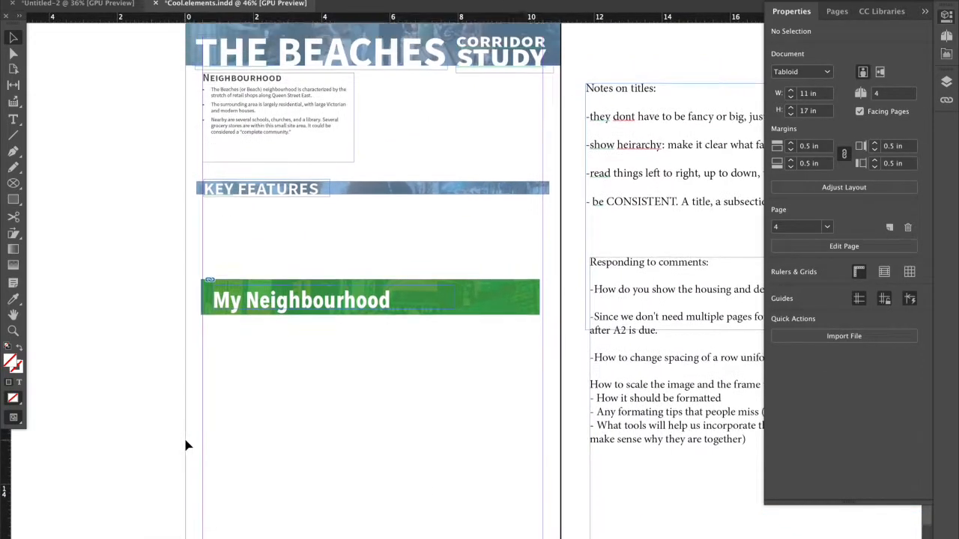
{"action": "scroll", "coordinate": [187, 446], "scroll_direction": "down", "scroll_amount": 3}
{"action": "left_click_drag", "start_coordinate": [187, 445], "coordinate": [574, 514]}
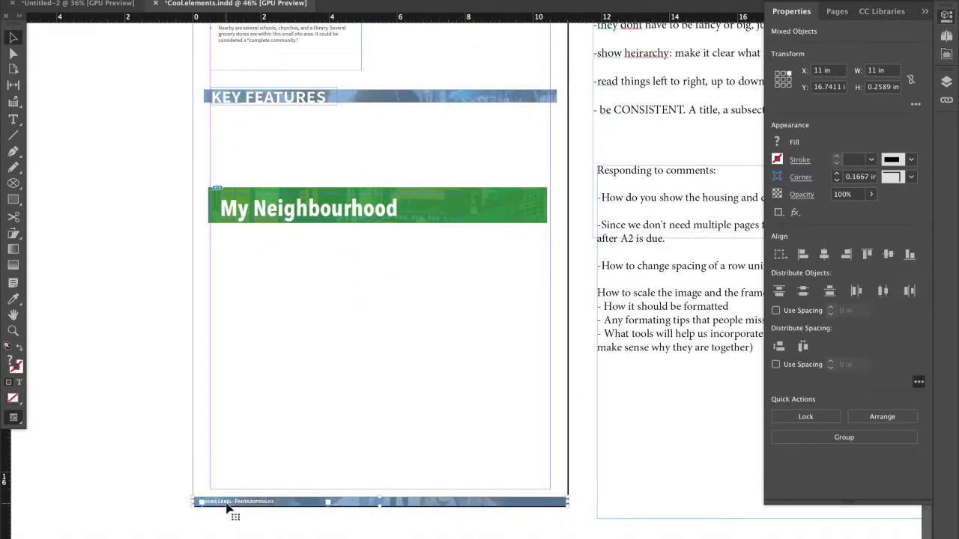
Reread the comment on tools for incorporating images better and look over the photos and captions page for matching examples.
{"action": "scroll", "coordinate": [231, 513], "scroll_direction": "down", "scroll_amount": 2}
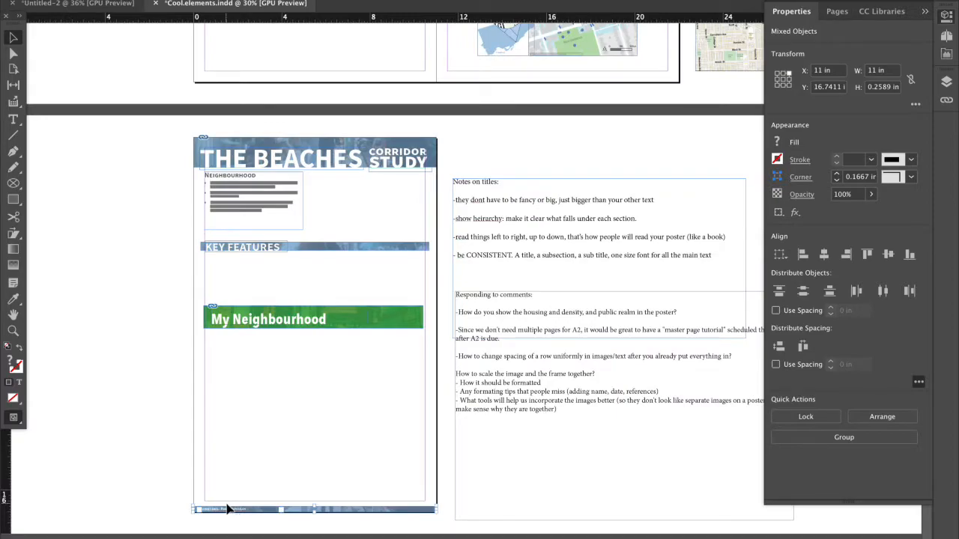
{"action": "scroll", "coordinate": [228, 509], "scroll_direction": "up", "scroll_amount": 1}
{"action": "scroll", "coordinate": [425, 424], "scroll_direction": "up", "scroll_amount": 3}
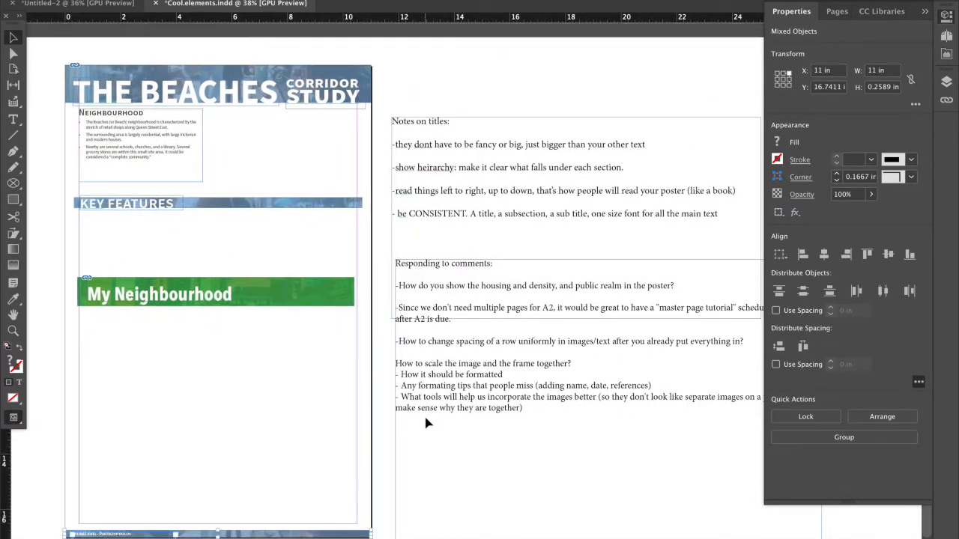
{"action": "scroll", "coordinate": [430, 418], "scroll_direction": "down", "scroll_amount": 1}
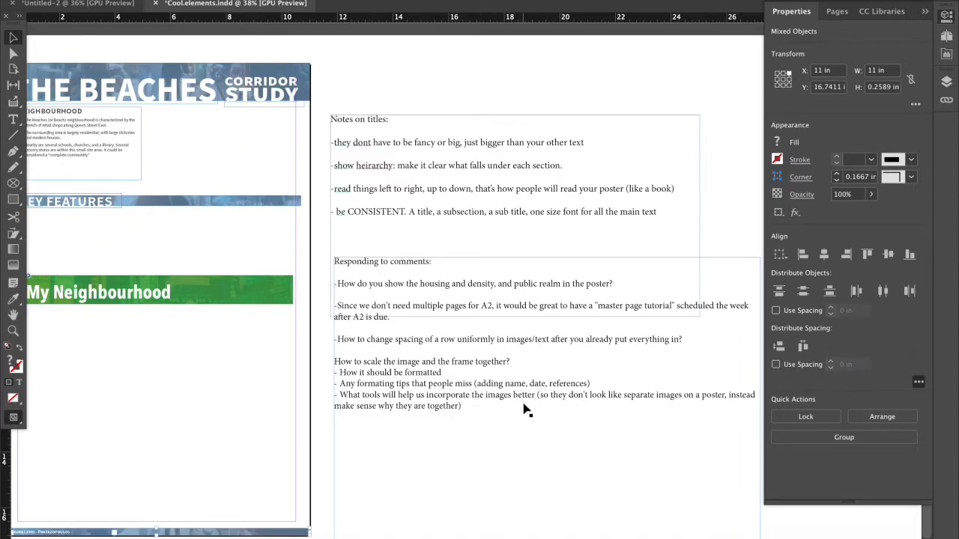
{"action": "scroll", "coordinate": [494, 417], "scroll_direction": "down", "scroll_amount": 2}
{"action": "scroll", "coordinate": [619, 155], "scroll_direction": "up", "scroll_amount": 3}
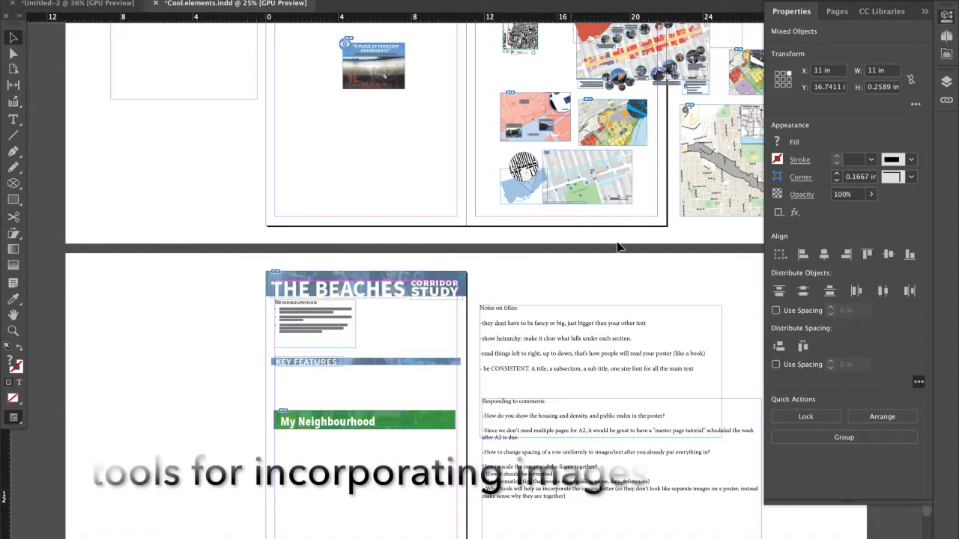
{"action": "scroll", "coordinate": [618, 155], "scroll_direction": "up", "scroll_amount": 8}
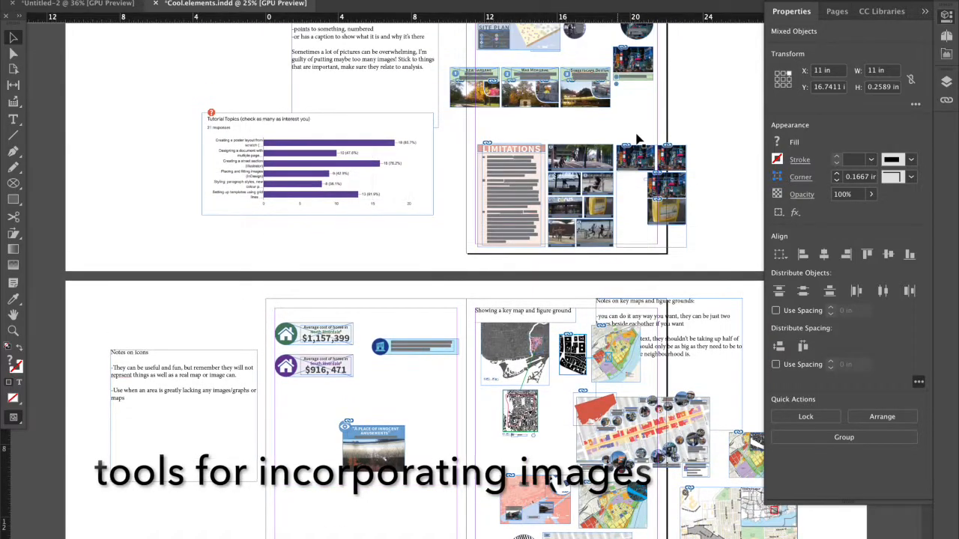
{"action": "scroll", "coordinate": [636, 138], "scroll_direction": "up", "scroll_amount": 4}
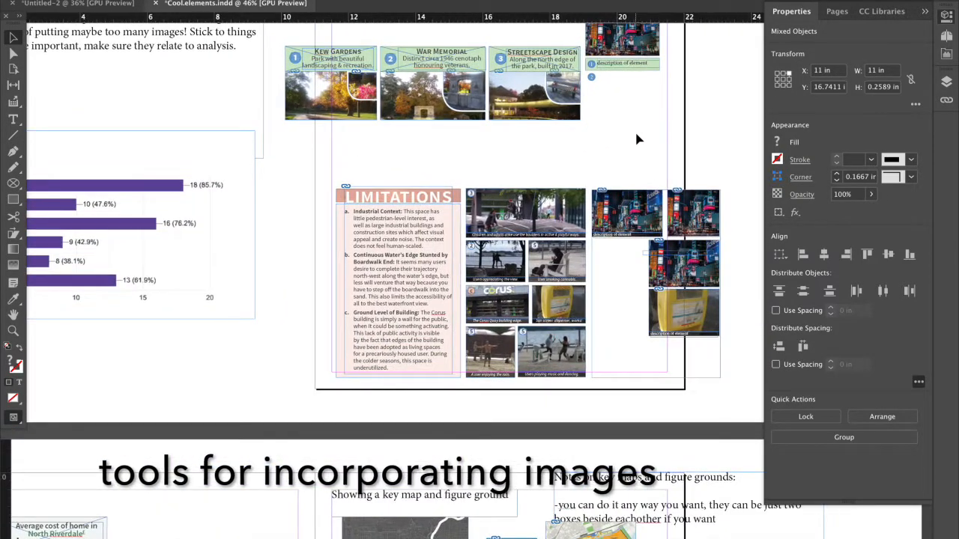
{"action": "scroll", "coordinate": [636, 139], "scroll_direction": "up", "scroll_amount": 1}
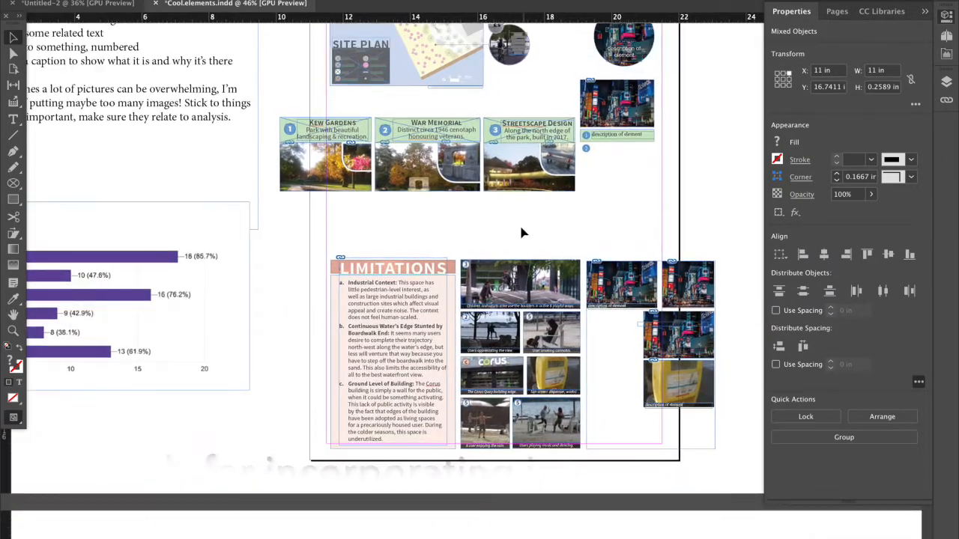
Select the Limitations panel and its photo grid as one group, then clear the selection.
{"action": "left_click", "coordinate": [493, 258]}
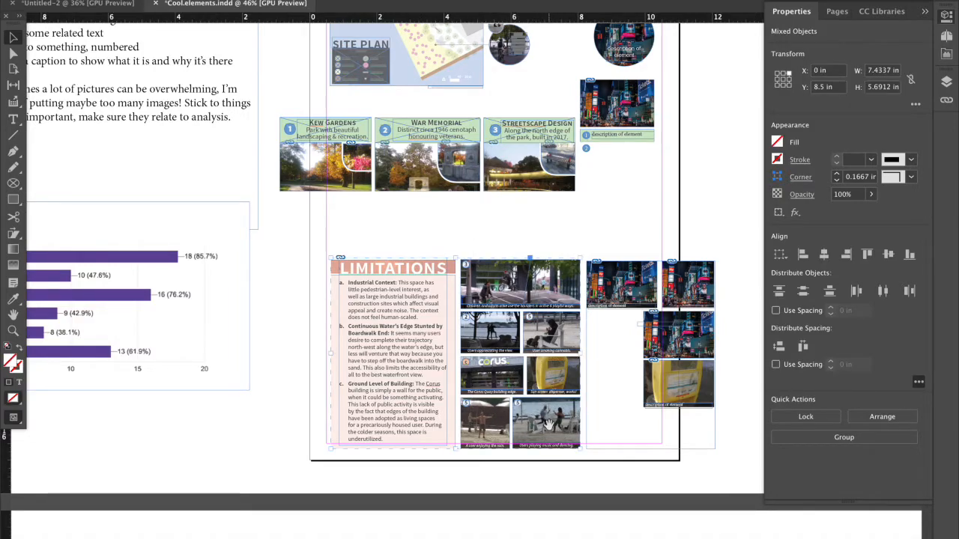
{"action": "key", "text": "ctrl+g"}
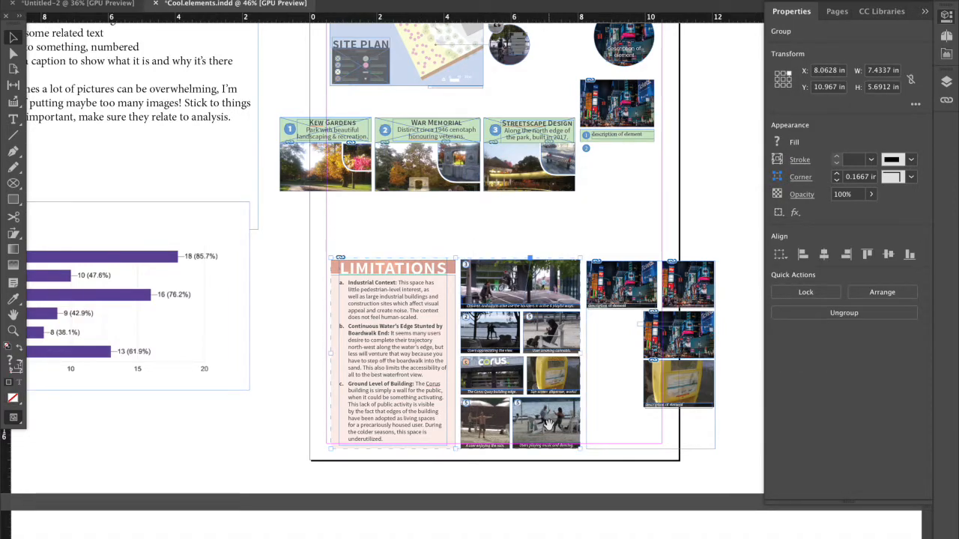
{"action": "scroll", "coordinate": [548, 425], "scroll_direction": "up", "scroll_amount": 2}
{"action": "left_click", "coordinate": [550, 207]}
{"action": "left_click", "coordinate": [529, 195]}
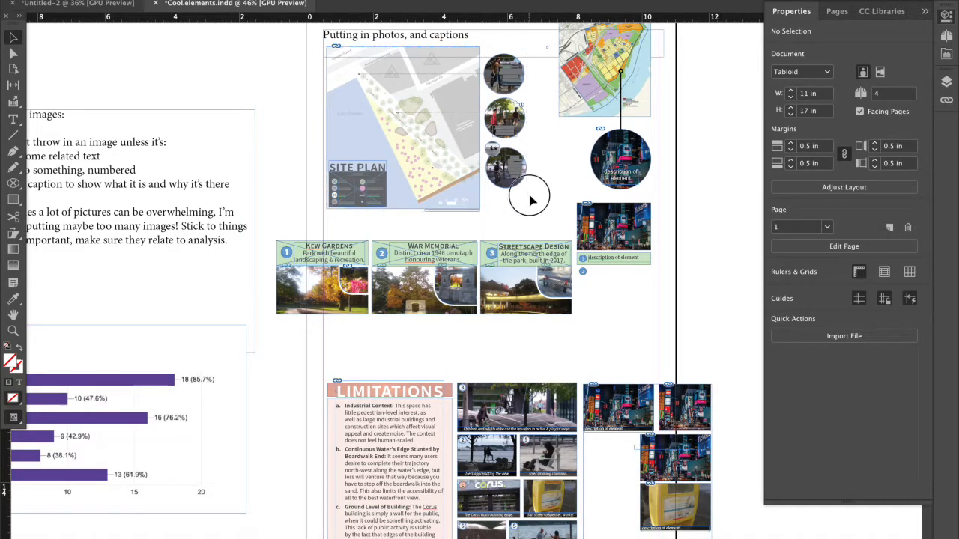
Examine up close how the small circular photo overlaps the larger splash pad photo beside the site plan.
{"action": "scroll", "coordinate": [523, 385], "scroll_direction": "down", "scroll_amount": 1}
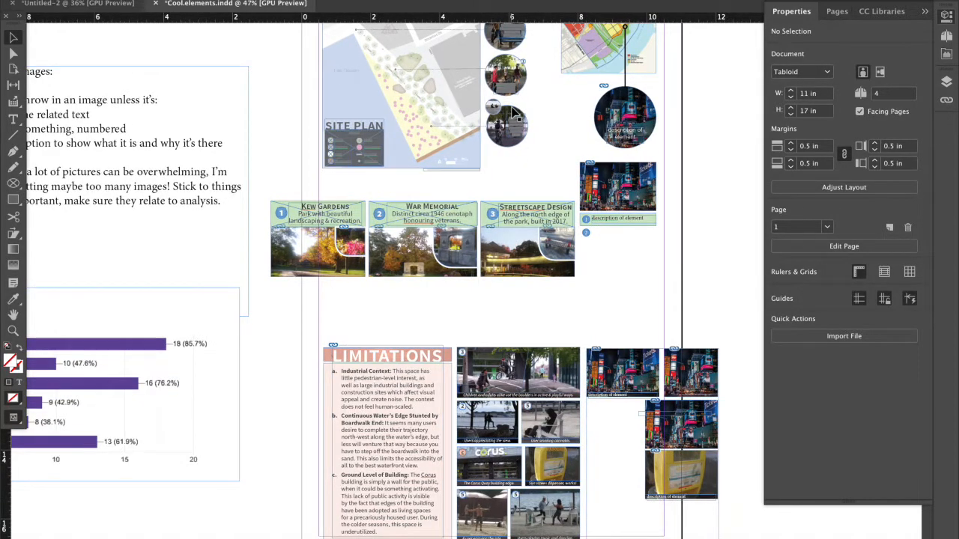
{"action": "scroll", "coordinate": [512, 111], "scroll_direction": "up", "scroll_amount": 1}
{"action": "scroll", "coordinate": [512, 111], "scroll_direction": "up", "scroll_amount": 1}
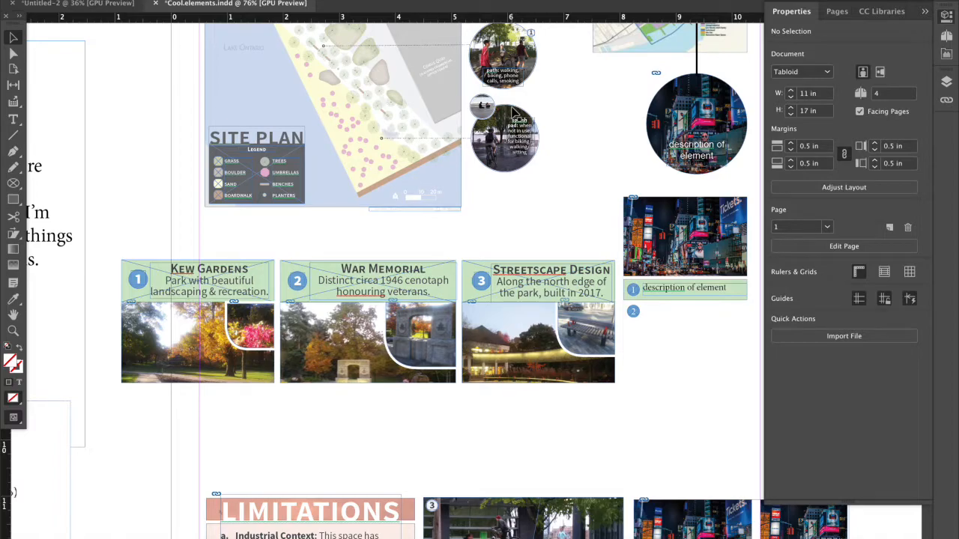
{"action": "scroll", "coordinate": [512, 111], "scroll_direction": "up", "scroll_amount": 3}
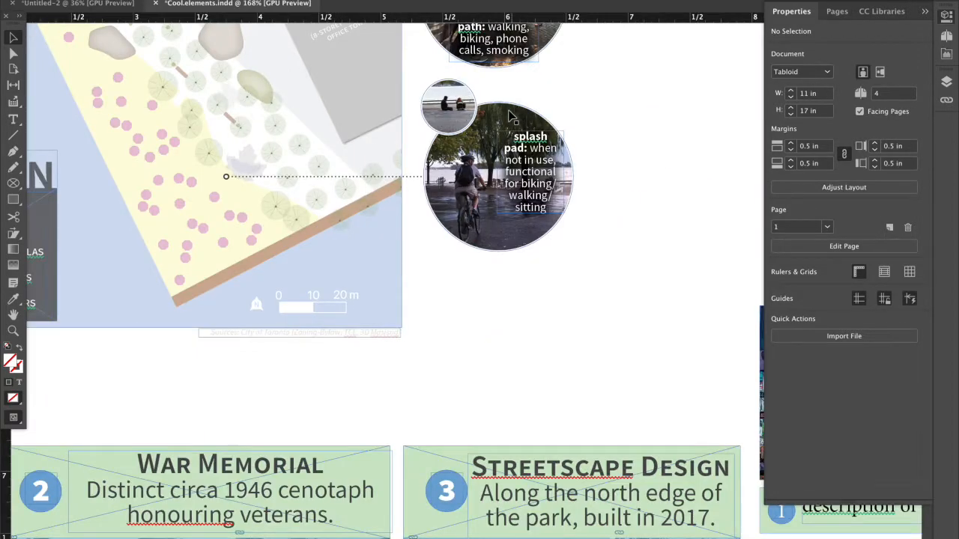
{"action": "scroll", "coordinate": [527, 161], "scroll_direction": "up", "scroll_amount": 2}
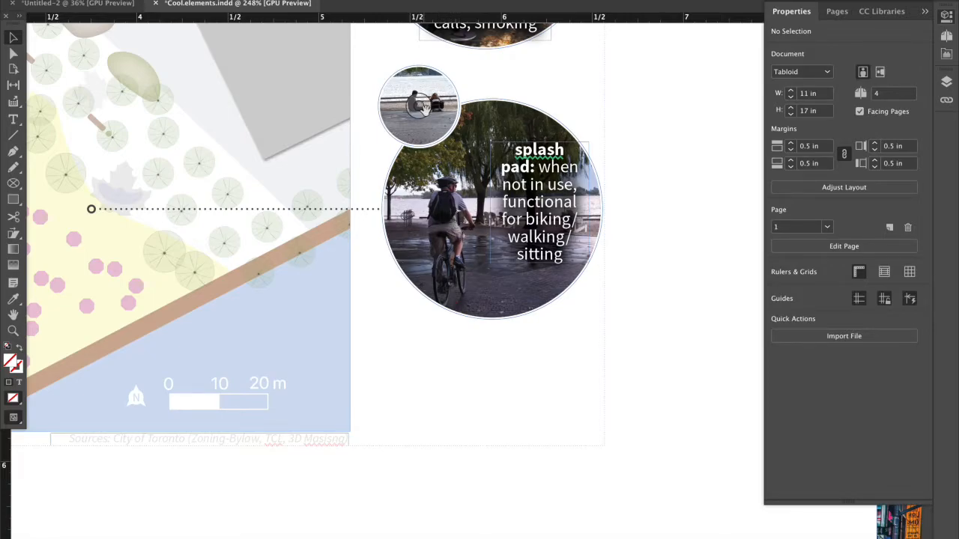
{"action": "left_click", "coordinate": [441, 129]}
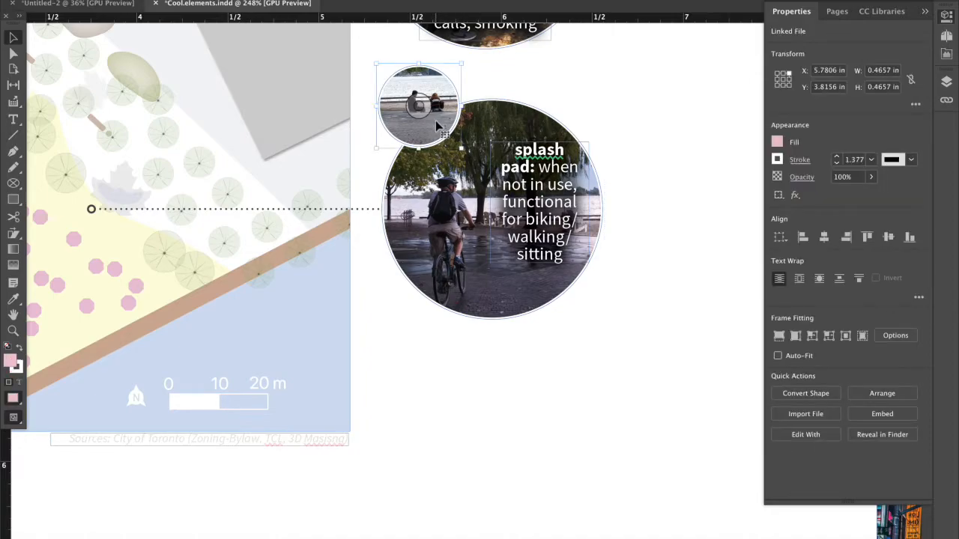
{"action": "left_click", "coordinate": [535, 85]}
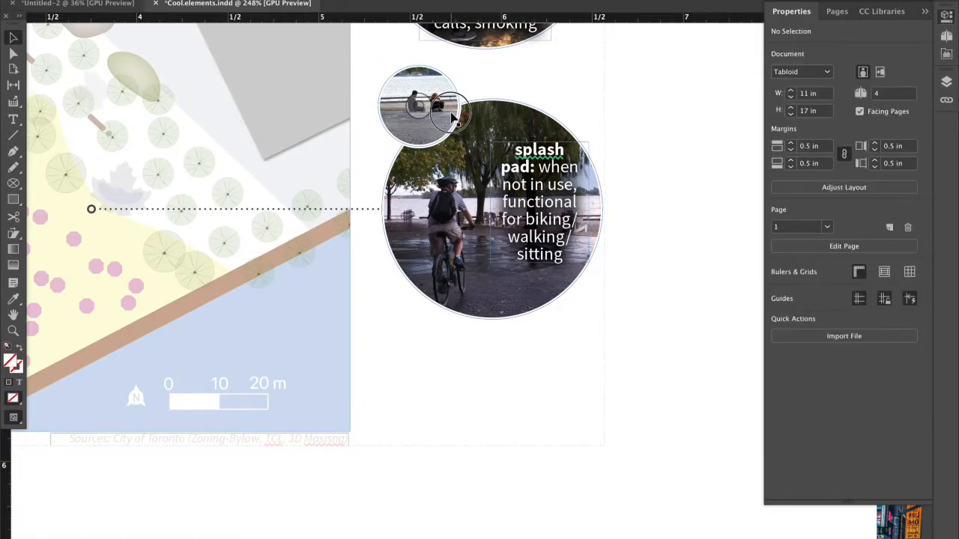
{"action": "left_click", "coordinate": [482, 105]}
{"action": "left_click", "coordinate": [539, 84]}
{"action": "left_click", "coordinate": [459, 103]}
{"action": "left_click", "coordinate": [621, 149]}
{"action": "scroll", "coordinate": [471, 135], "scroll_direction": "down", "scroll_amount": 2}
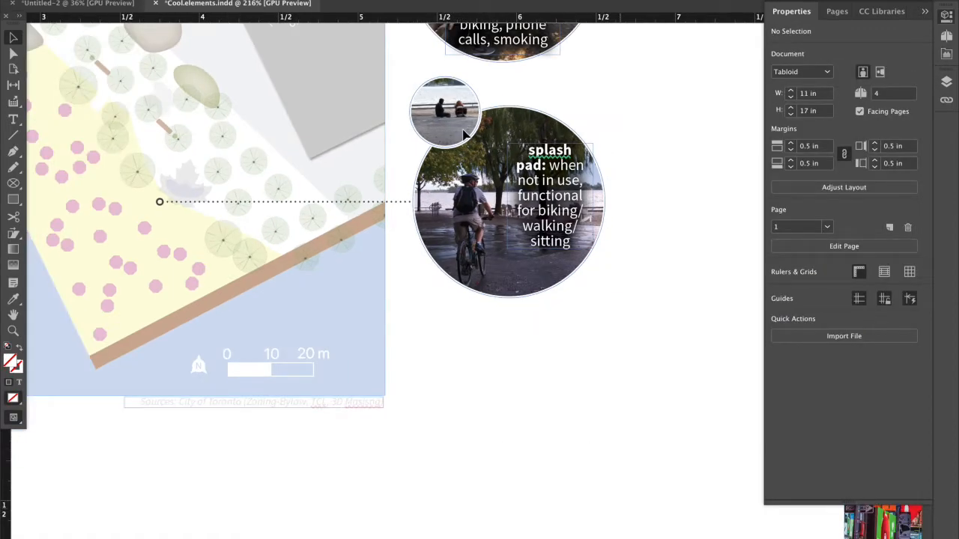
{"action": "scroll", "coordinate": [460, 129], "scroll_direction": "up", "scroll_amount": 2}
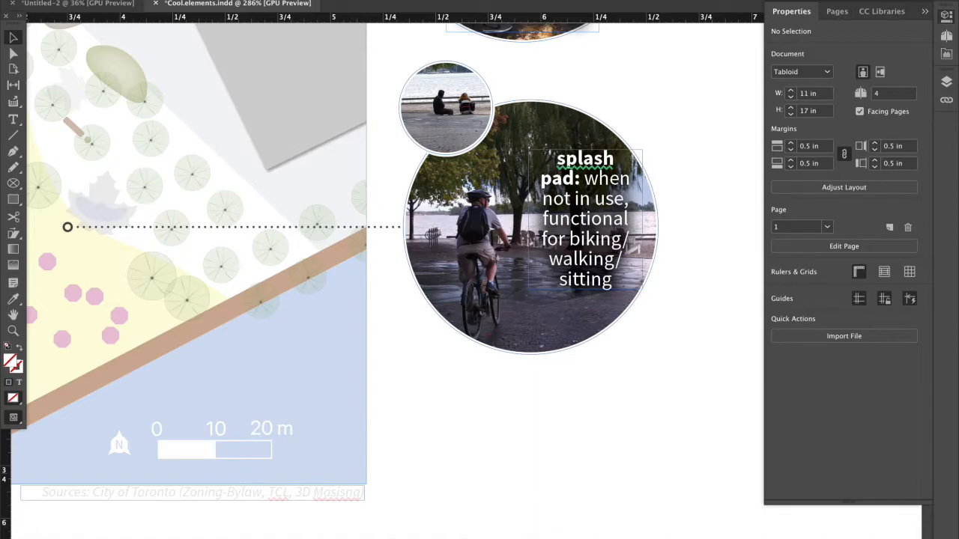
Turn on Overprint Preview to view the site plan and its circular photos without frame outlines.
{"action": "left_click", "coordinate": [298, 0]}
{"action": "left_click", "coordinate": [321, 2]}
{"action": "key", "text": "ctrl+alt+shift+y"}
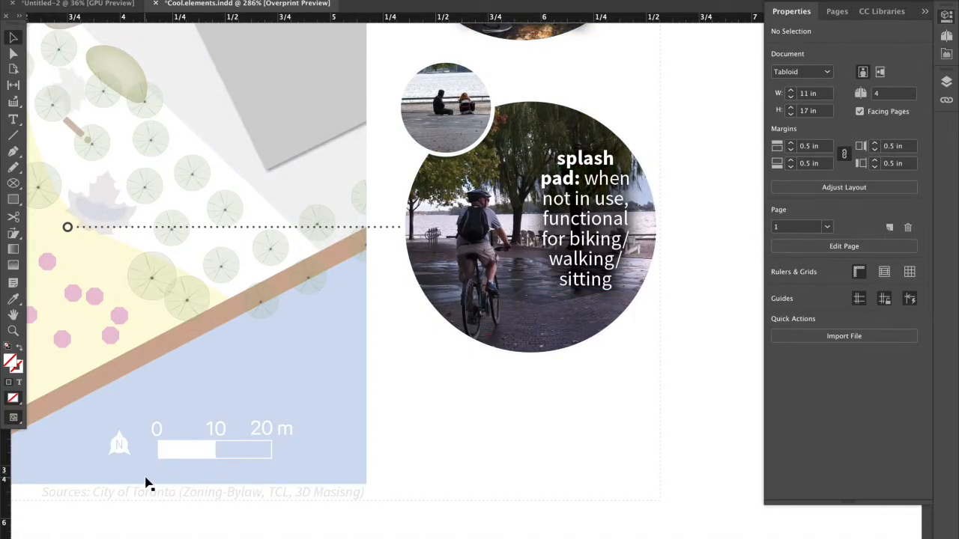
{"action": "left_click", "coordinate": [297, 458]}
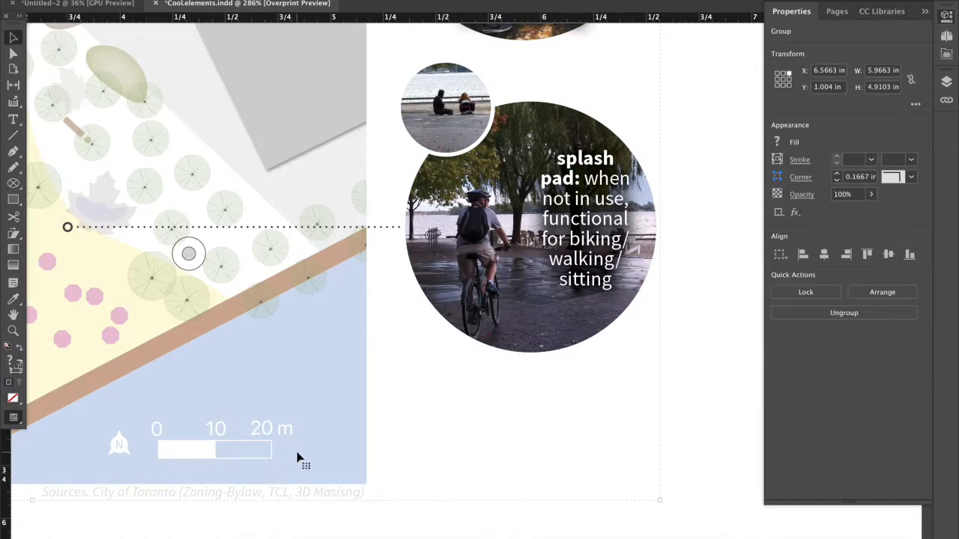
{"action": "left_click", "coordinate": [447, 374]}
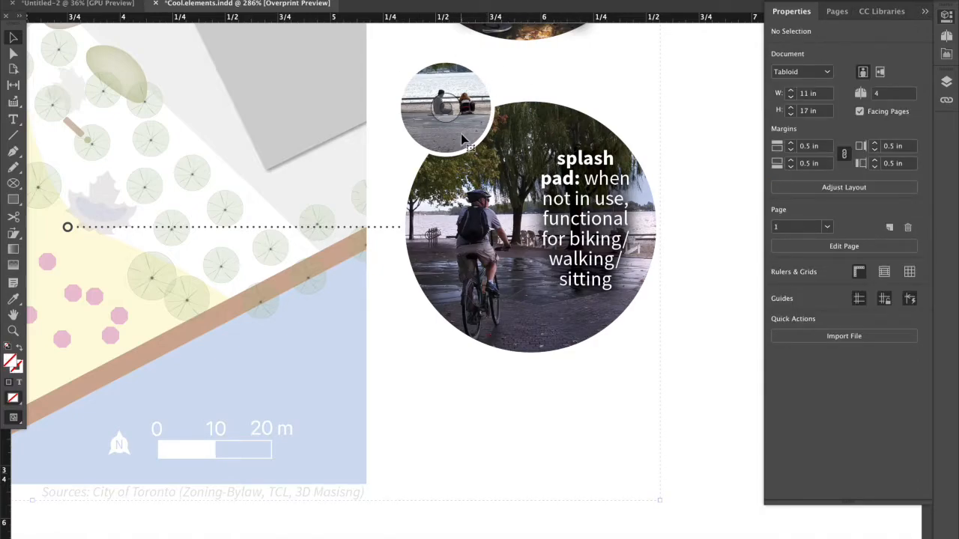
Reduce the stroke weight of the small circular photo overlapping the splash pad image to 0 pt.
{"action": "left_click", "coordinate": [463, 139]}
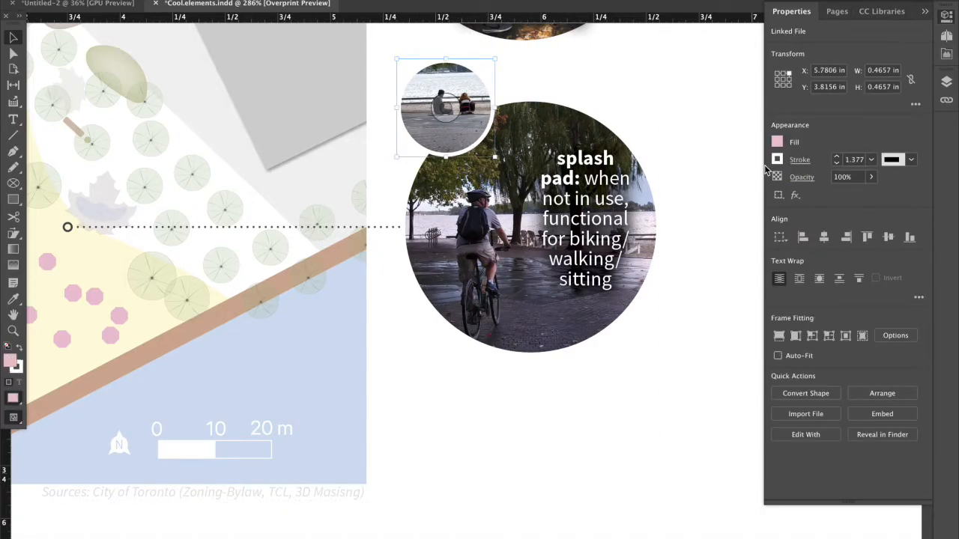
{"action": "left_click", "coordinate": [836, 164]}
{"action": "left_click", "coordinate": [837, 164]}
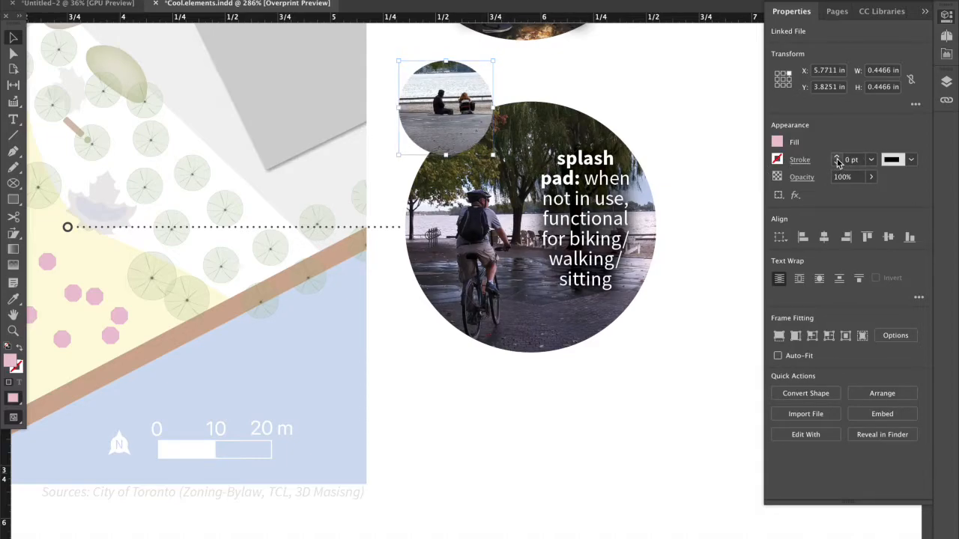
{"action": "left_click", "coordinate": [730, 132]}
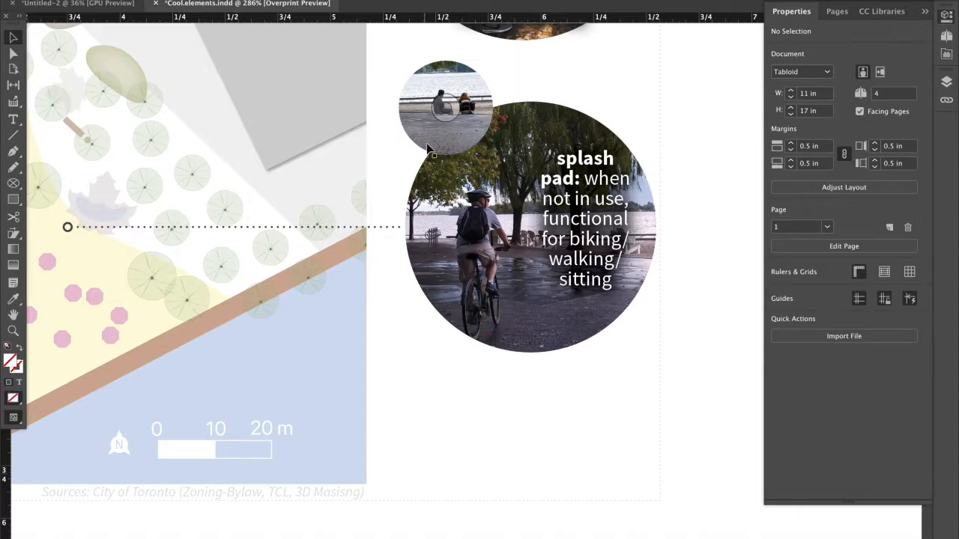
Give the small circular photo overlapping the splash pad image a [Paper] stroke with a weight of 2 pt.
{"action": "left_click", "coordinate": [428, 132]}
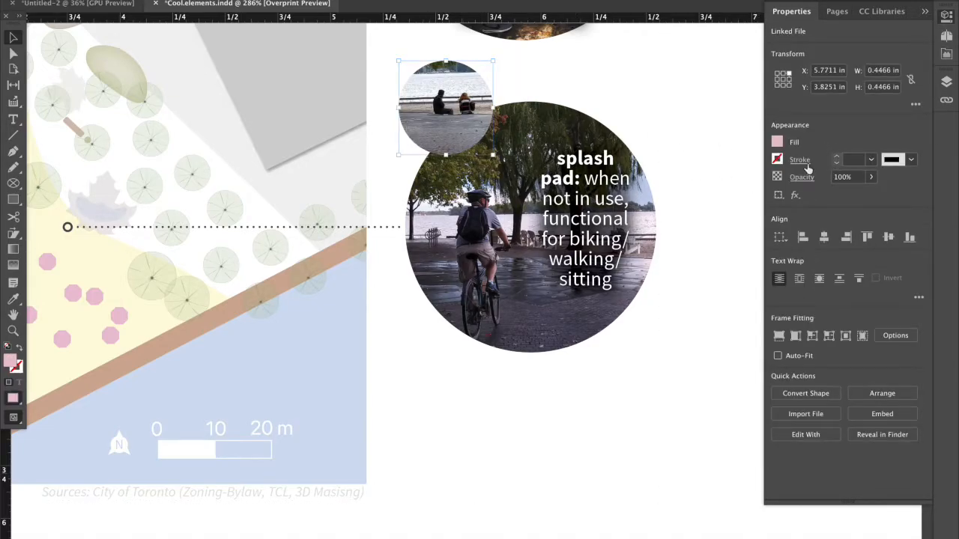
{"action": "left_click", "coordinate": [803, 162]}
{"action": "left_click", "coordinate": [822, 160]}
{"action": "left_click", "coordinate": [806, 164]}
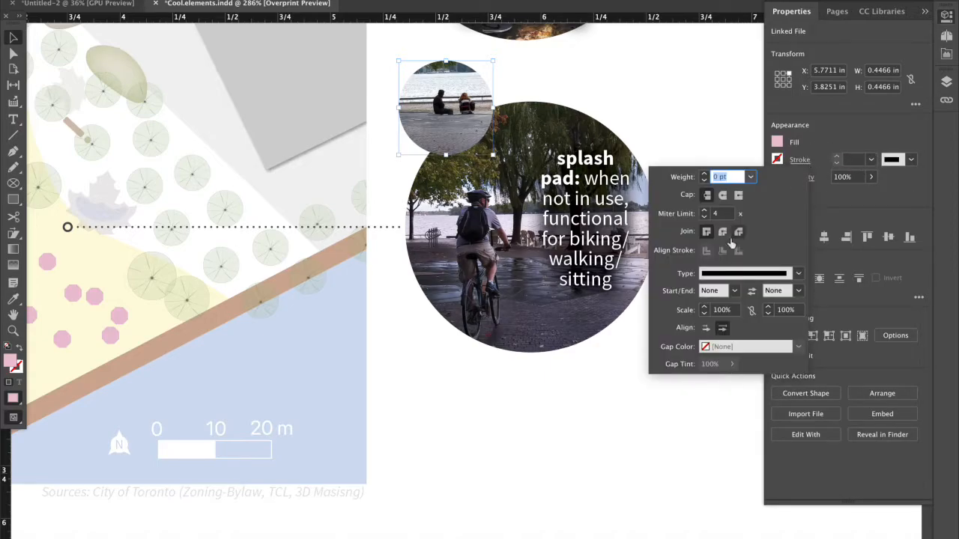
{"action": "left_click", "coordinate": [777, 159]}
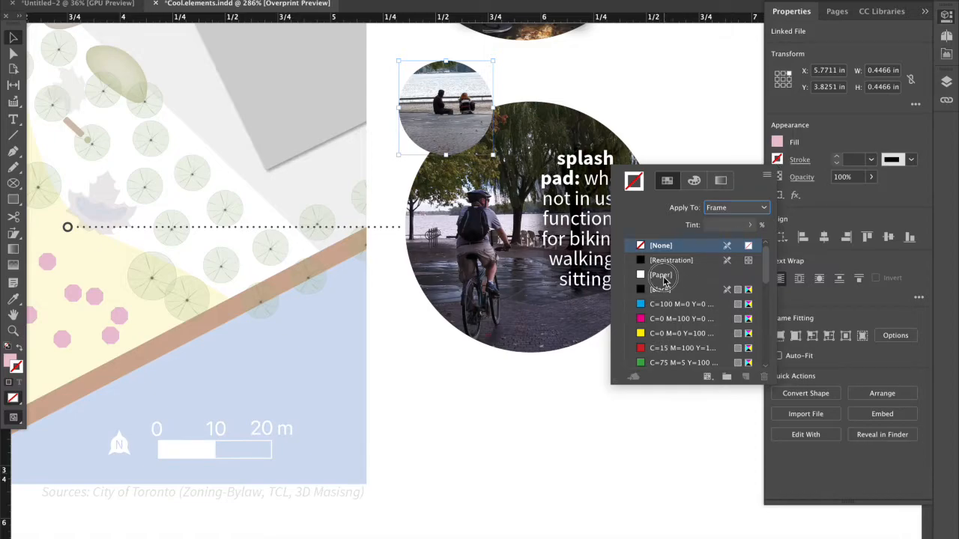
{"action": "left_click", "coordinate": [663, 278]}
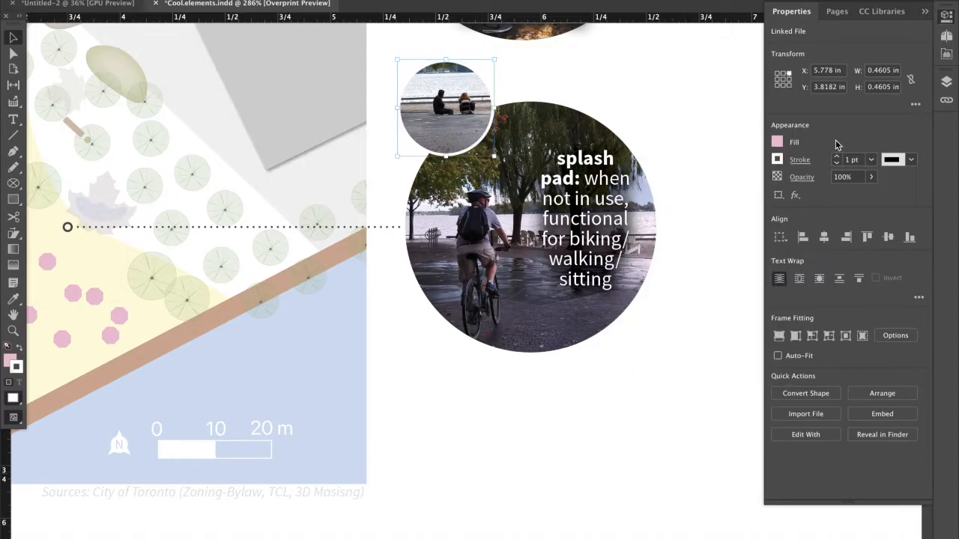
{"action": "left_click", "coordinate": [838, 160]}
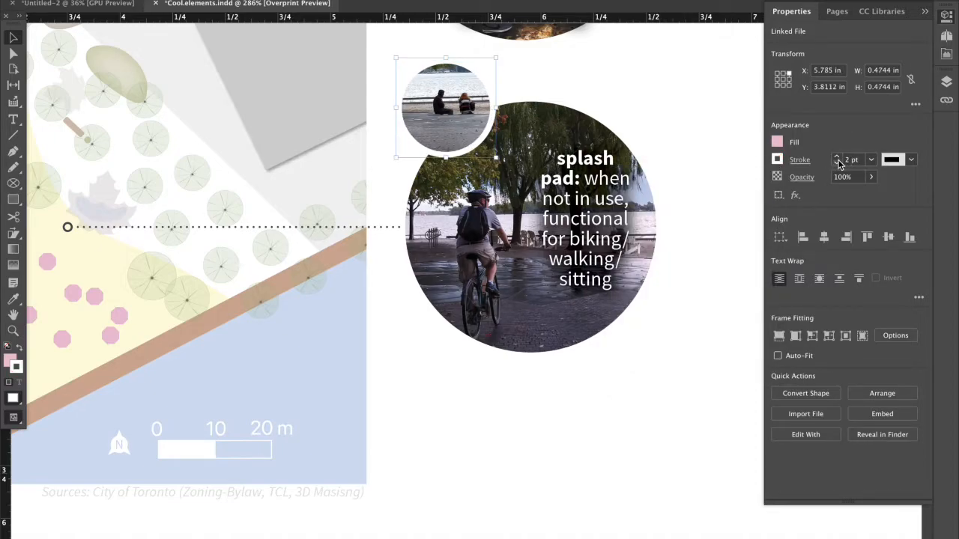
{"action": "left_click", "coordinate": [706, 195]}
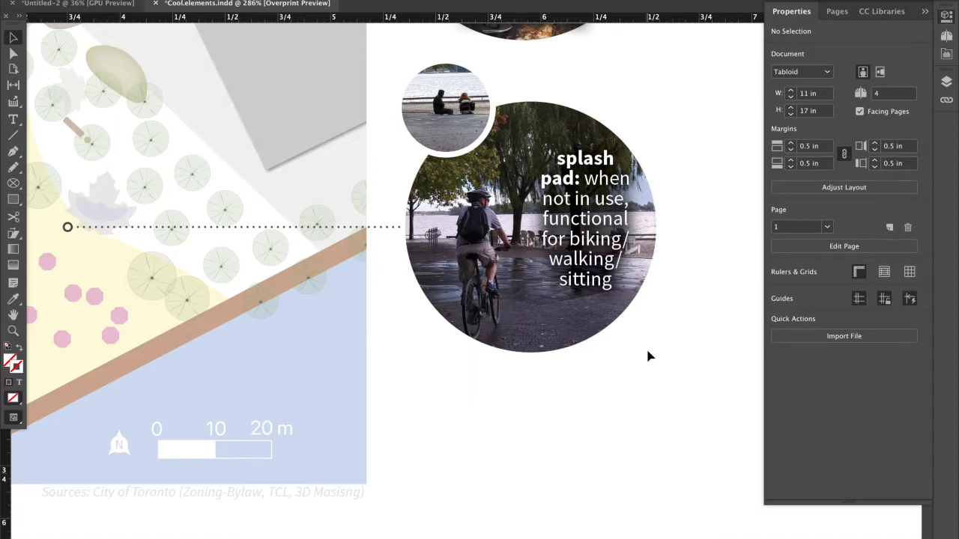
Examine how photos are incorporated in the site plan callouts, the captioned Limitations grid and the building use map.
{"action": "scroll", "coordinate": [649, 356], "scroll_direction": "down", "scroll_amount": 3}
{"action": "scroll", "coordinate": [649, 357], "scroll_direction": "down", "scroll_amount": 3}
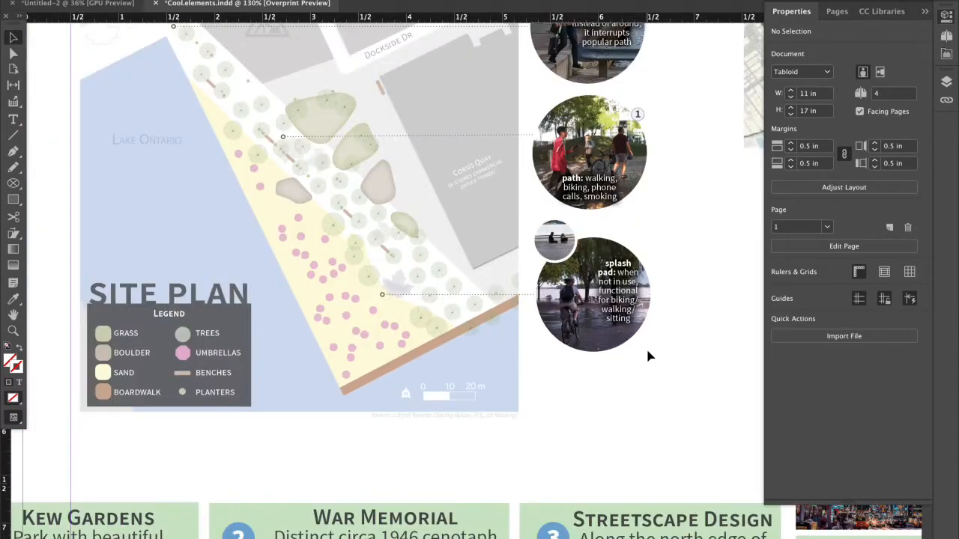
{"action": "scroll", "coordinate": [649, 356], "scroll_direction": "down", "scroll_amount": 5}
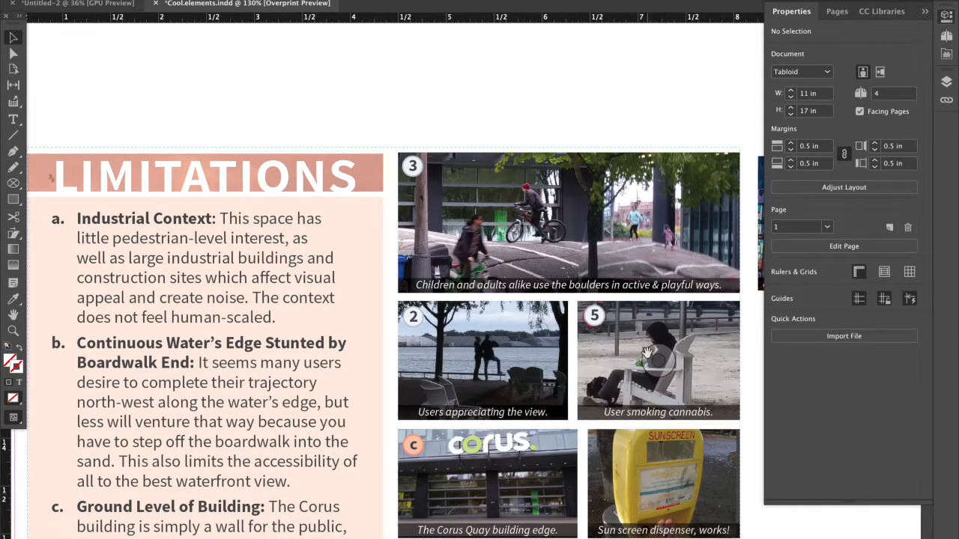
{"action": "scroll", "coordinate": [649, 352], "scroll_direction": "down", "scroll_amount": 2}
{"action": "scroll", "coordinate": [646, 352], "scroll_direction": "right", "scroll_amount": 5}
{"action": "scroll", "coordinate": [646, 352], "scroll_direction": "down", "scroll_amount": 2}
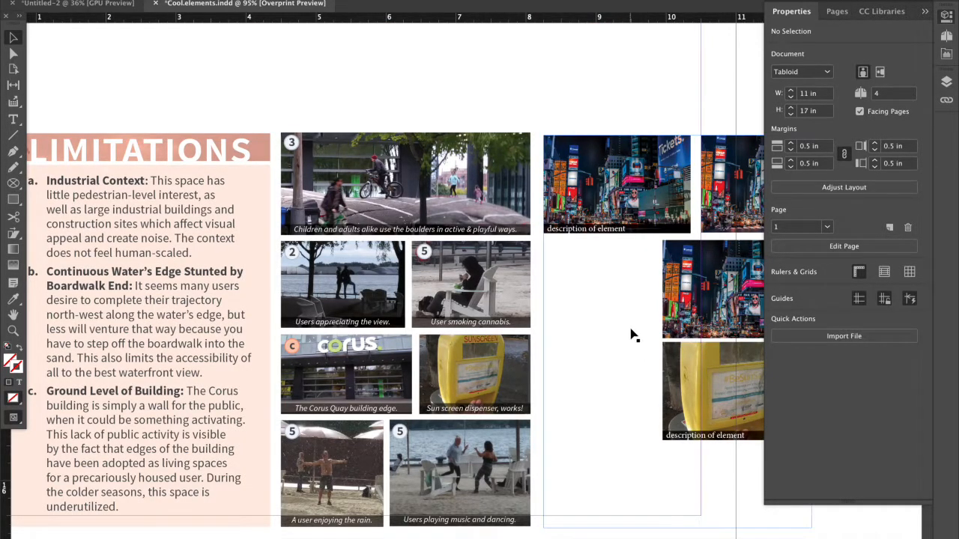
{"action": "scroll", "coordinate": [633, 335], "scroll_direction": "down", "scroll_amount": 1}
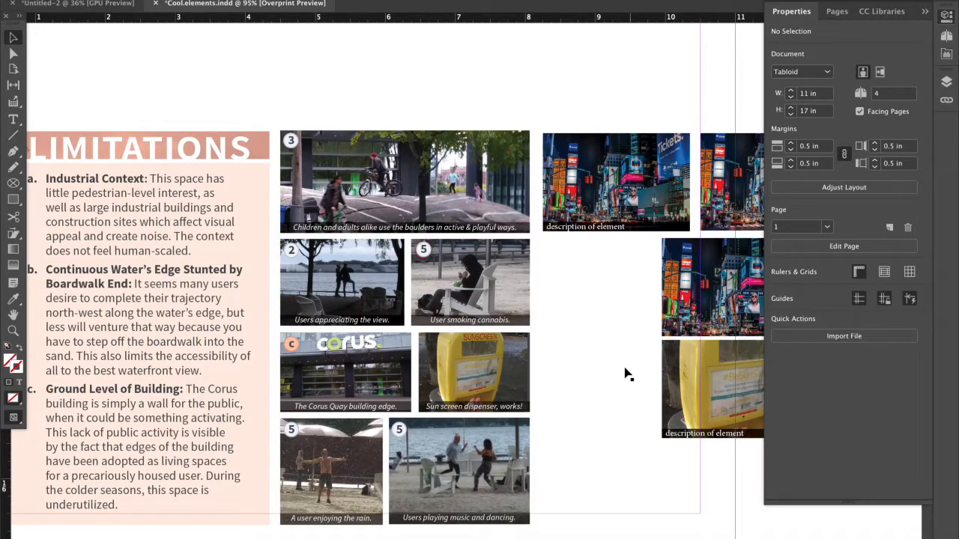
{"action": "scroll", "coordinate": [628, 375], "scroll_direction": "down", "scroll_amount": 15}
{"action": "scroll", "coordinate": [674, 390], "scroll_direction": "right", "scroll_amount": 5}
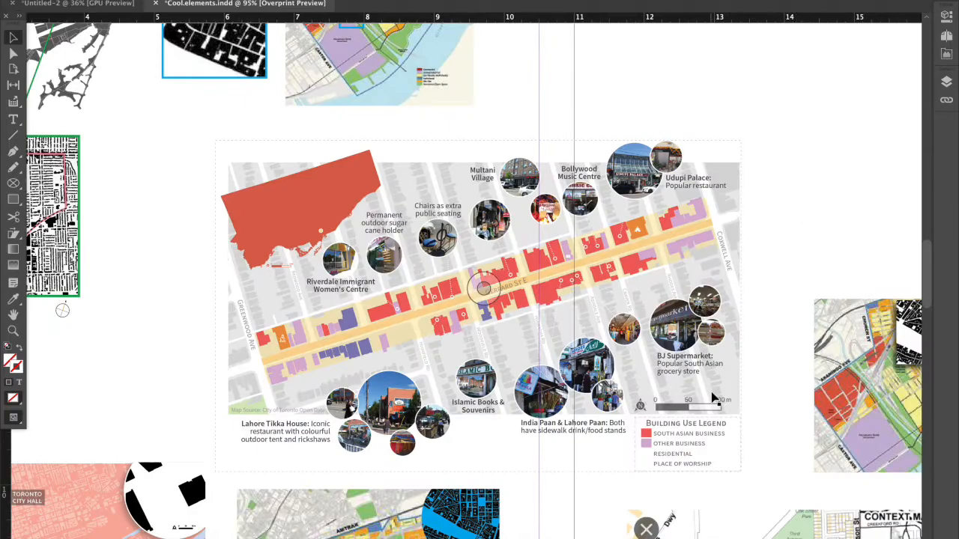
Examine the building use map, the neighbouring context map insets and the notes responding to survey comments.
{"action": "scroll", "coordinate": [713, 399], "scroll_direction": "down", "scroll_amount": 2}
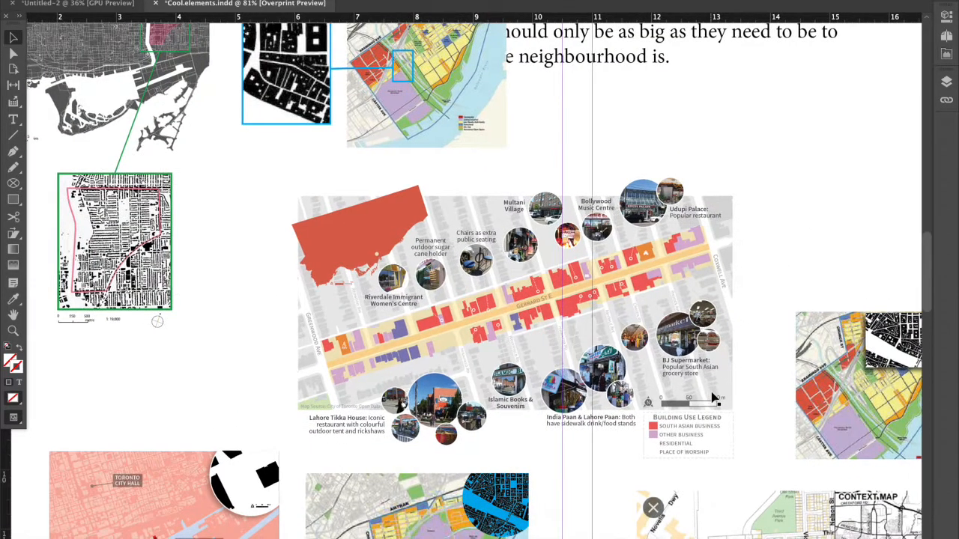
{"action": "scroll", "coordinate": [713, 400], "scroll_direction": "down", "scroll_amount": 5}
{"action": "scroll", "coordinate": [713, 399], "scroll_direction": "right", "scroll_amount": 3}
{"action": "scroll", "coordinate": [713, 400], "scroll_direction": "down", "scroll_amount": 1}
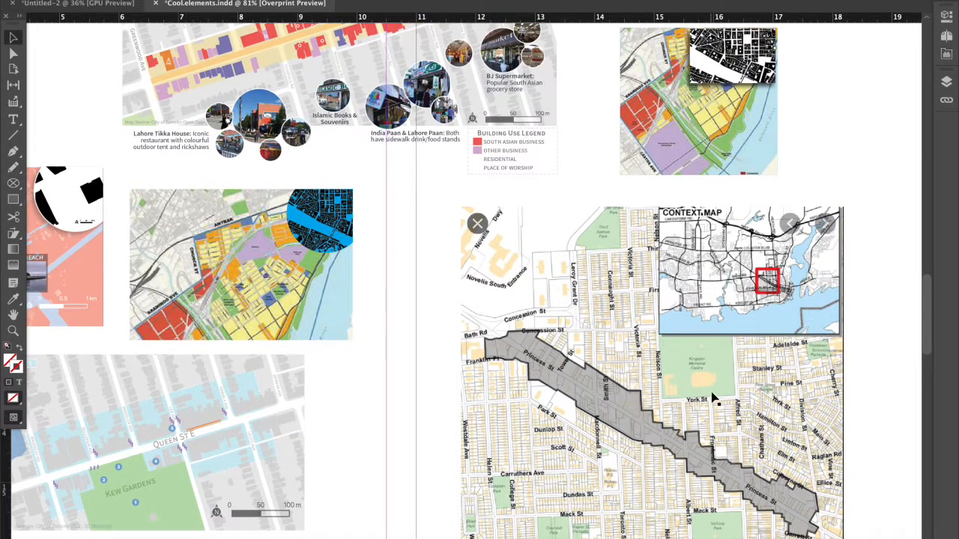
{"action": "scroll", "coordinate": [713, 400], "scroll_direction": "down", "scroll_amount": 15}
{"action": "scroll", "coordinate": [713, 399], "scroll_direction": "down", "scroll_amount": 5}
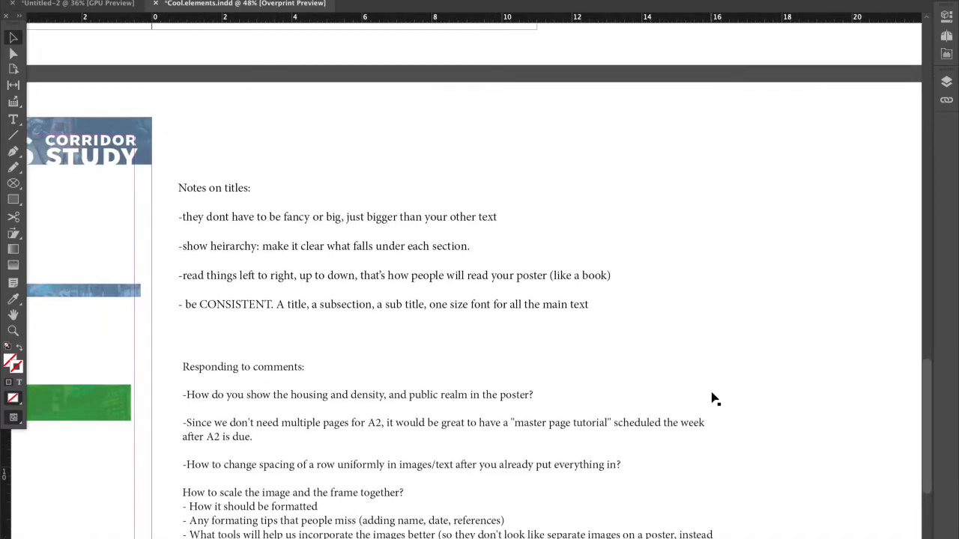
{"action": "scroll", "coordinate": [712, 399], "scroll_direction": "down", "scroll_amount": 1}
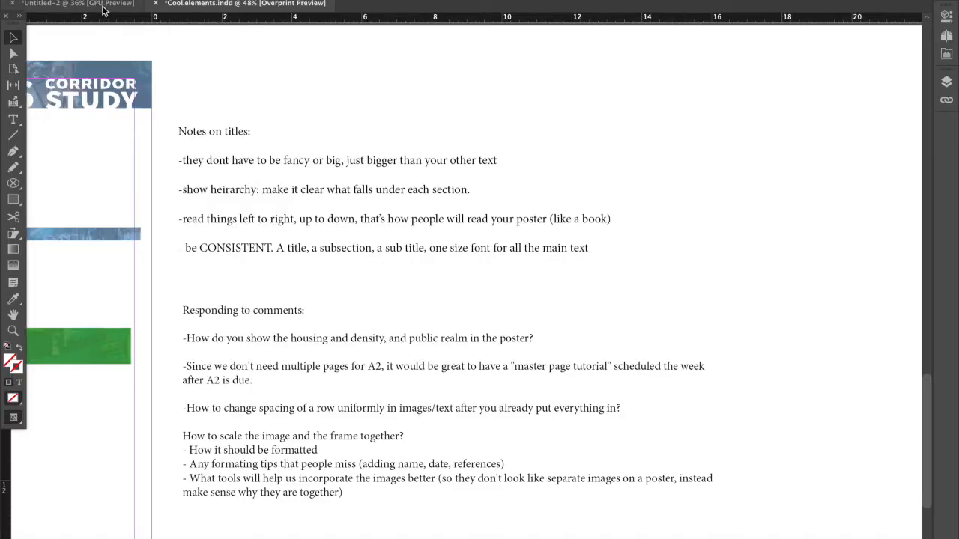
Switch to the Untitled-2 document and examine the spacing between the key map and figure ground frames.
{"action": "left_click", "coordinate": [103, 6]}
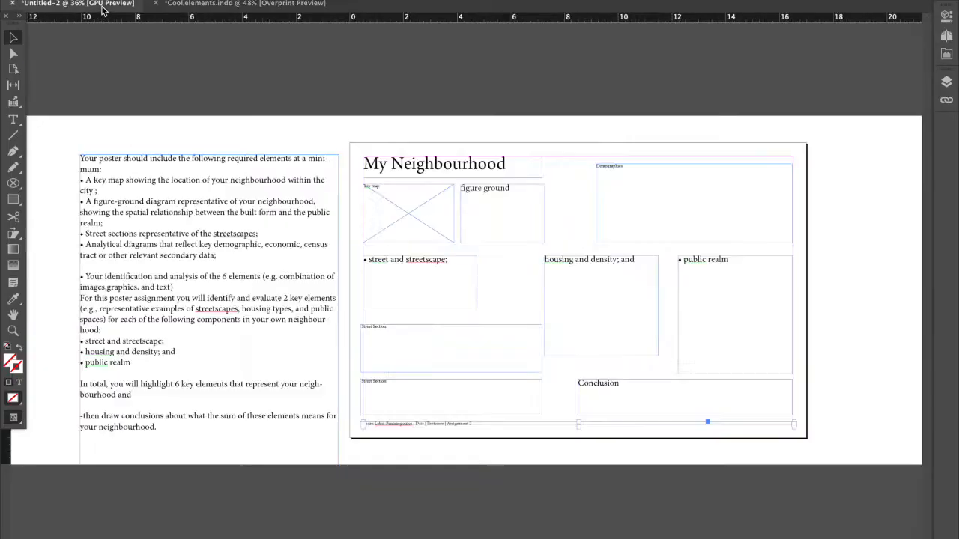
{"action": "left_click", "coordinate": [464, 229]}
{"action": "left_click", "coordinate": [424, 233]}
{"action": "left_click", "coordinate": [456, 221]}
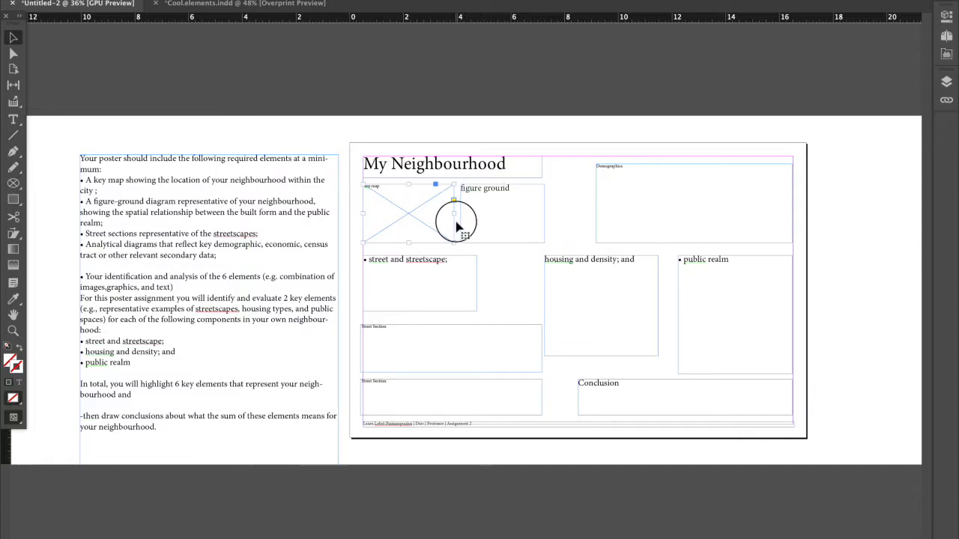
{"action": "left_click", "coordinate": [464, 219]}
{"action": "left_click", "coordinate": [403, 209]}
{"action": "left_click", "coordinate": [462, 214]}
{"action": "left_click", "coordinate": [429, 225]}
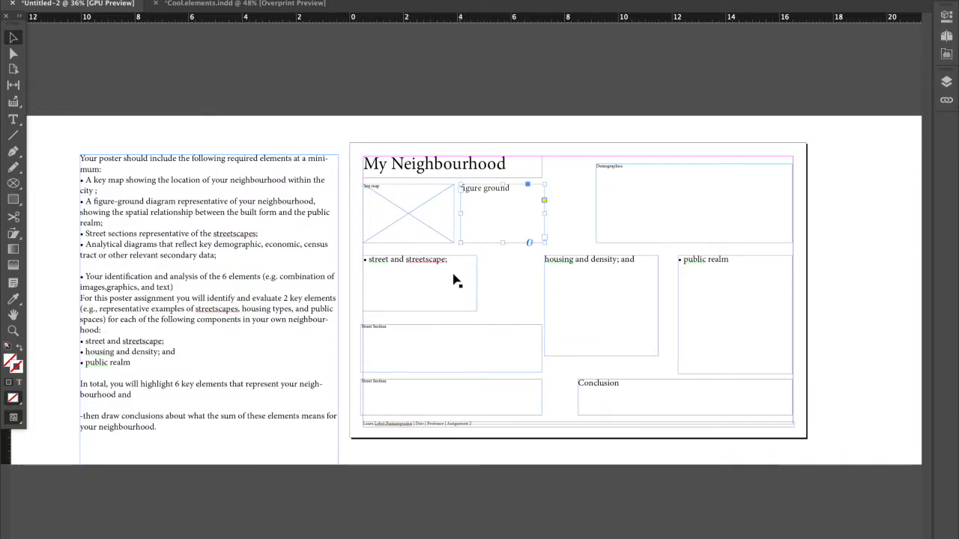
Fit both Street Section frames between the left margin and the figure ground frame's right edge, and slightly lengthen the street and streetscape frame.
{"action": "left_click_drag", "start_coordinate": [343, 329], "coordinate": [391, 391]}
{"action": "left_click", "coordinate": [635, 243]}
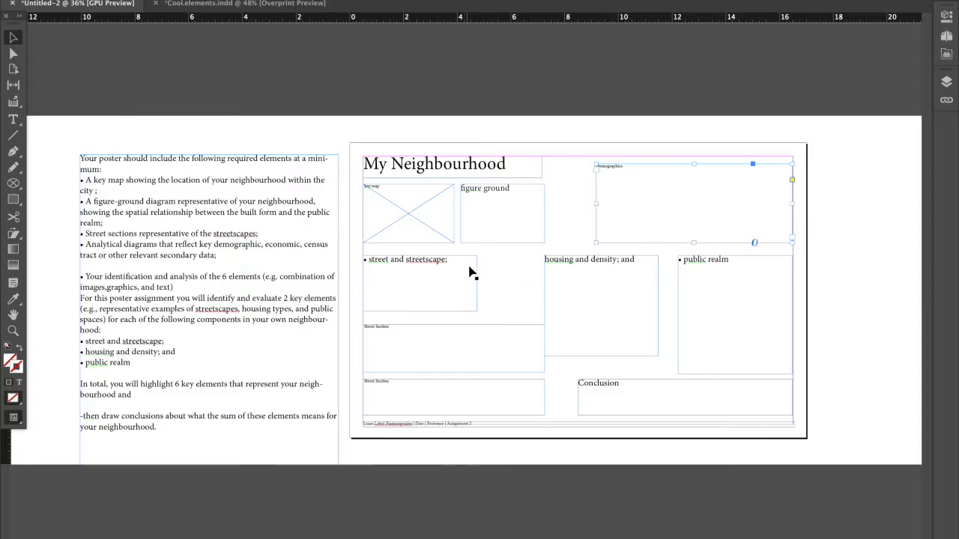
{"action": "mouse_move", "coordinate": [472, 274]}
{"action": "left_mouse_down"}
{"action": "mouse_move", "coordinate": [651, 295]}
{"action": "mouse_move", "coordinate": [475, 272]}
{"action": "left_mouse_up"}
{"action": "left_click_drag", "start_coordinate": [421, 255], "coordinate": [421, 255]}
{"action": "left_click", "coordinate": [609, 263]}
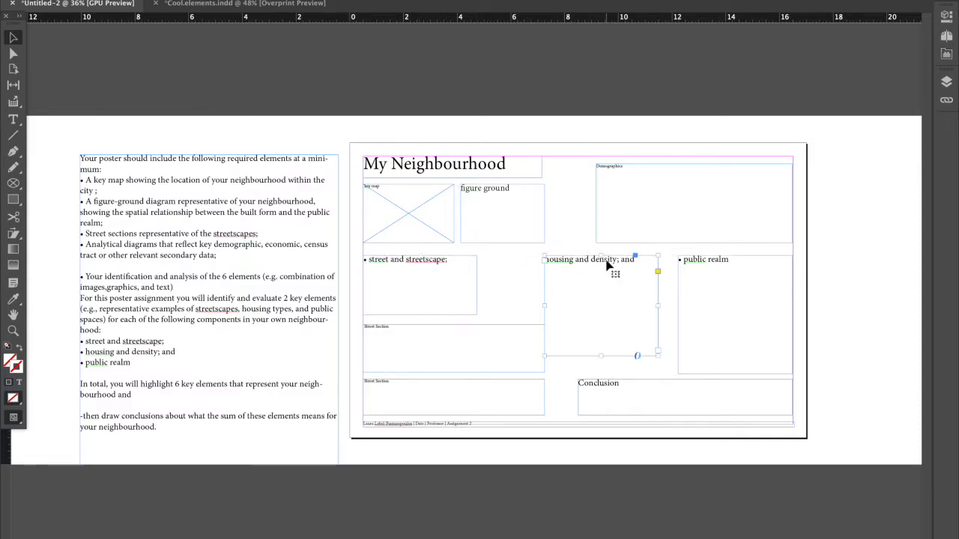
Narrow both Street Section frames and widen the street and streetscape frame so all three share one column width.
{"action": "left_click_drag", "start_coordinate": [516, 314], "coordinate": [490, 421]}
{"action": "left_click_drag", "start_coordinate": [545, 372], "coordinate": [519, 372]}
{"action": "left_click", "coordinate": [478, 302]}
{"action": "left_click_drag", "start_coordinate": [477, 284], "coordinate": [528, 305]}
Extend the left edges of the housing and density and public realm frames to leave narrow gutters between the three columns.
{"action": "left_click", "coordinate": [550, 274]}
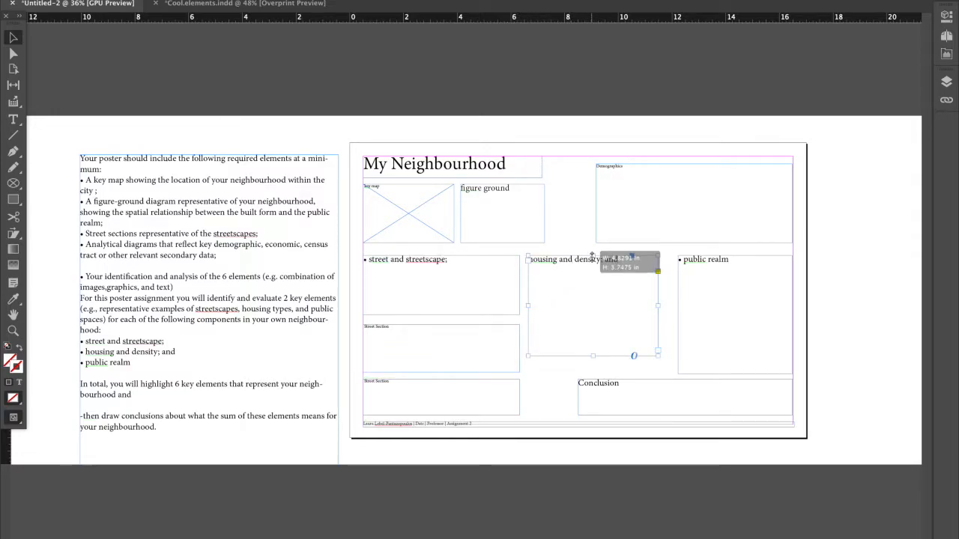
{"action": "left_click", "coordinate": [685, 269]}
{"action": "left_click_drag", "start_coordinate": [678, 317], "coordinate": [662, 317]}
{"action": "left_click", "coordinate": [636, 315]}
{"action": "left_click", "coordinate": [658, 306]}
{"action": "left_click_drag", "start_coordinate": [439, 248], "coordinate": [719, 285]}
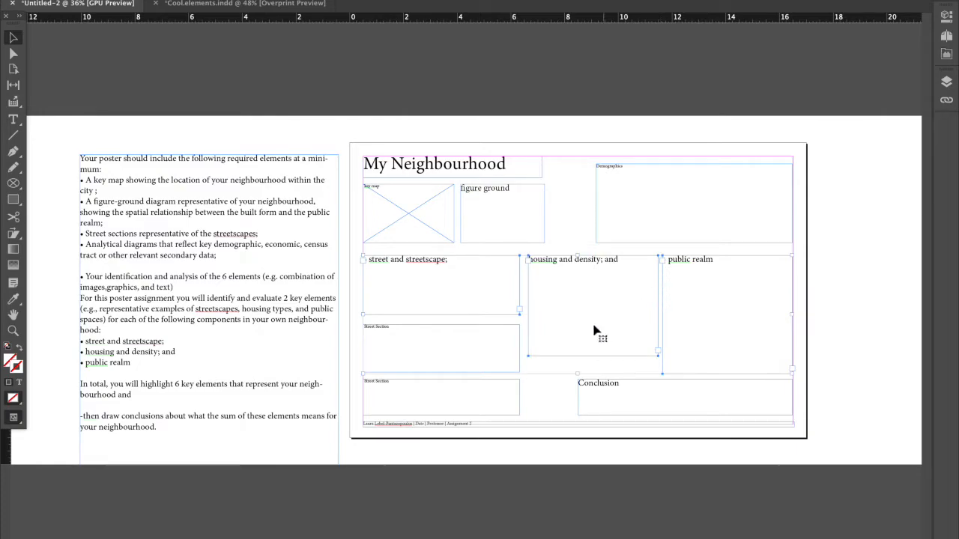
Align the Conclusion frame's left edge with the housing and density frame, and lengthen that frame to match the public realm frame's bottom.
{"action": "left_click", "coordinate": [585, 395]}
{"action": "left_click_drag", "start_coordinate": [579, 397], "coordinate": [528, 395]}
{"action": "left_click", "coordinate": [619, 362]}
{"action": "left_click", "coordinate": [608, 352]}
{"action": "left_click_drag", "start_coordinate": [593, 356], "coordinate": [594, 373]}
{"action": "left_click", "coordinate": [465, 265]}
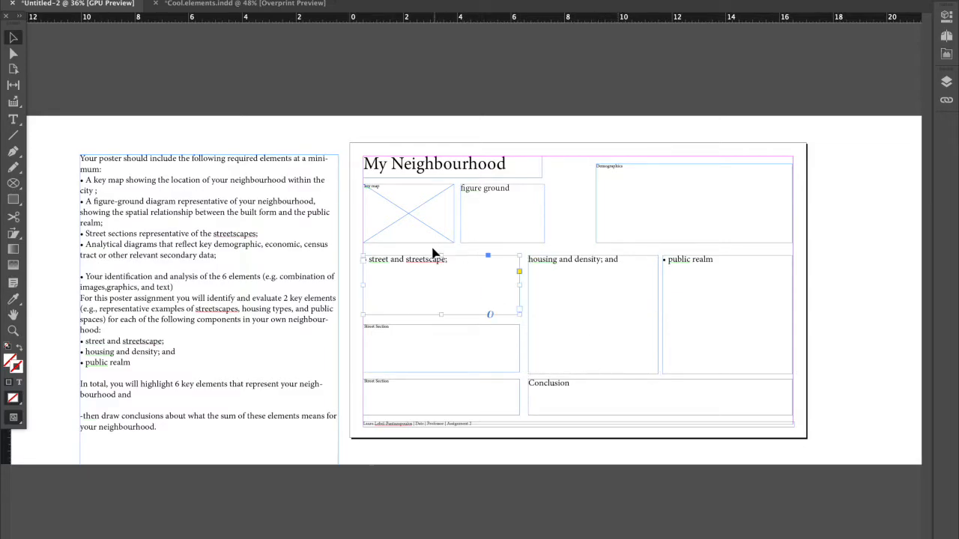
Duplicate the My Neighbourhood title onto the top of the street and streetscape frame and change the copy's text to "Key Elements".
{"action": "left_click", "coordinate": [373, 165]}
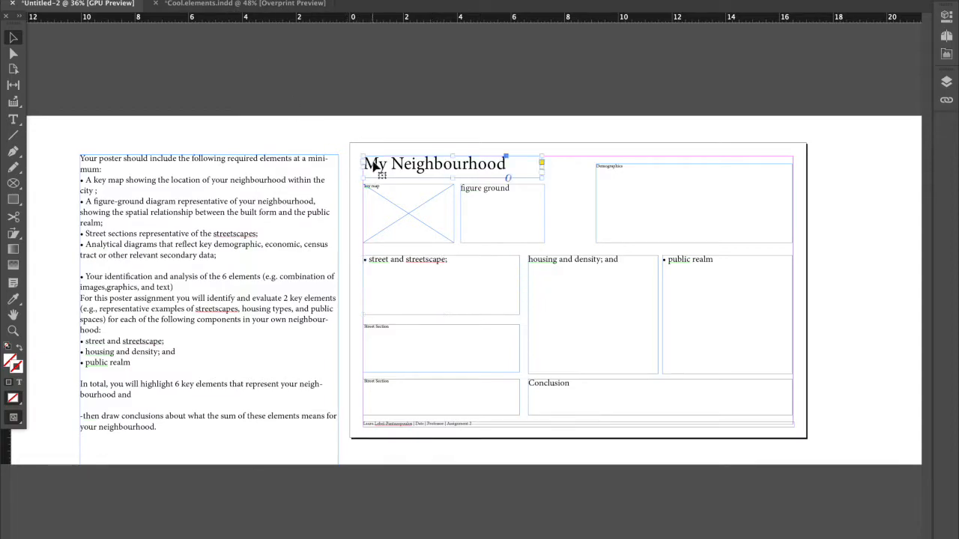
{"action": "left_click_drag", "start_coordinate": [373, 165], "coordinate": [404, 263]}
{"action": "double_click", "coordinate": [404, 261]}
{"action": "left_click_drag", "start_coordinate": [511, 254], "coordinate": [390, 254]}
{"action": "left_click", "coordinate": [391, 253]}
{"action": "left_click_drag", "start_coordinate": [511, 256], "coordinate": [320, 257]}
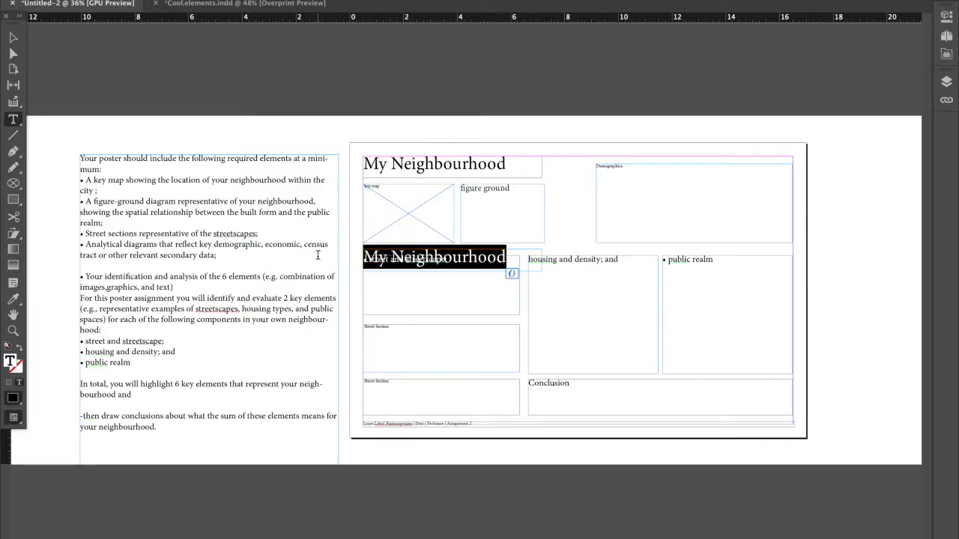
{"action": "type", "text": "Ke"}
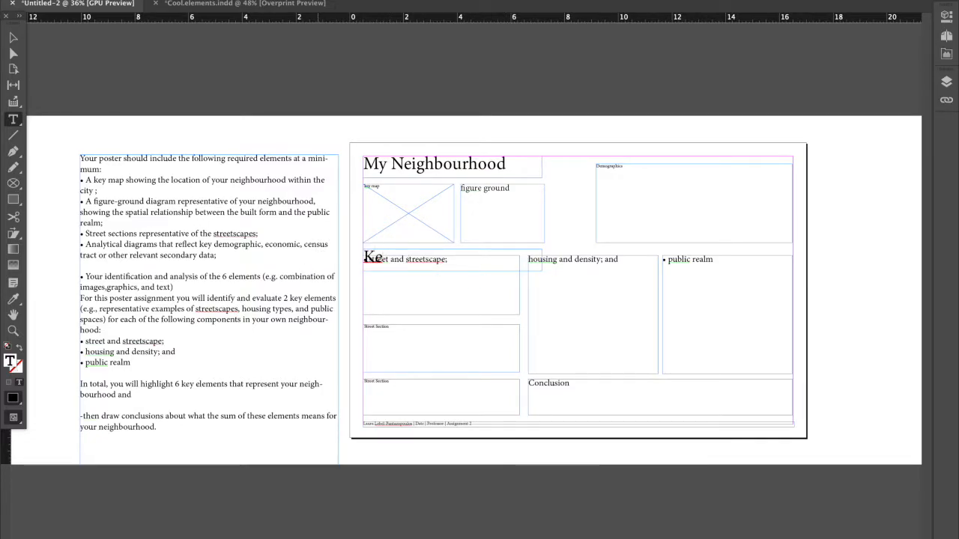
{"action": "type", "text": "y Elements"}
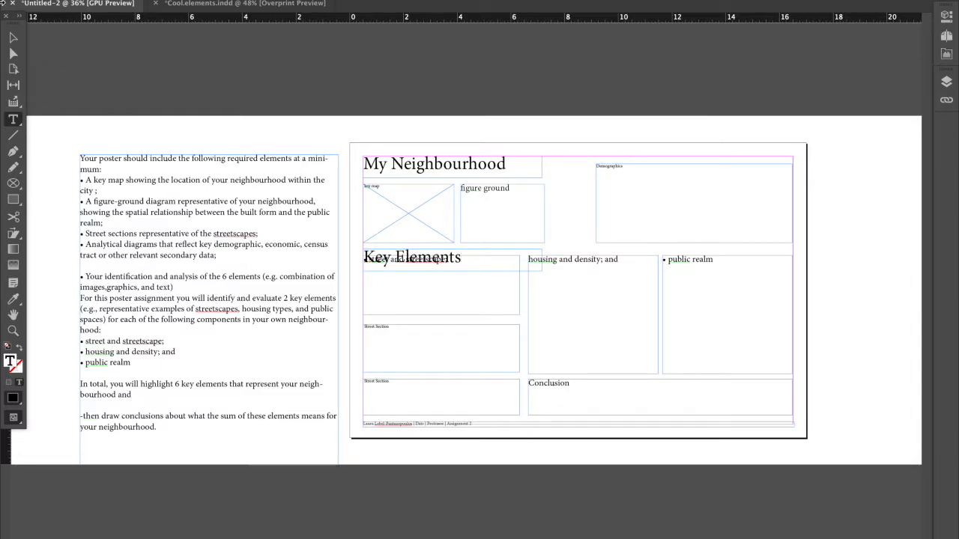
Compress the streetscape, housing, public realm and upper Street Section frames downward to clear room for the Key Elements heading.
{"action": "left_click", "coordinate": [10, 40]}
{"action": "left_click_drag", "start_coordinate": [347, 283], "coordinate": [707, 372]}
{"action": "left_click_drag", "start_coordinate": [576, 255], "coordinate": [576, 271]}
{"action": "left_click", "coordinate": [481, 348]}
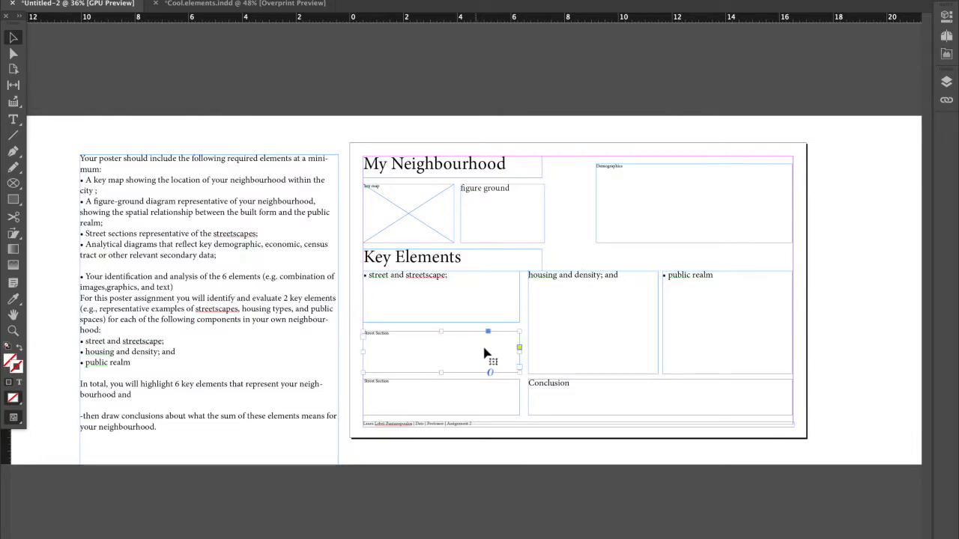
Try narrowing the Key Elements heading frame to the first column and raising the housing and public realm frames beside it.
{"action": "left_click", "coordinate": [441, 254]}
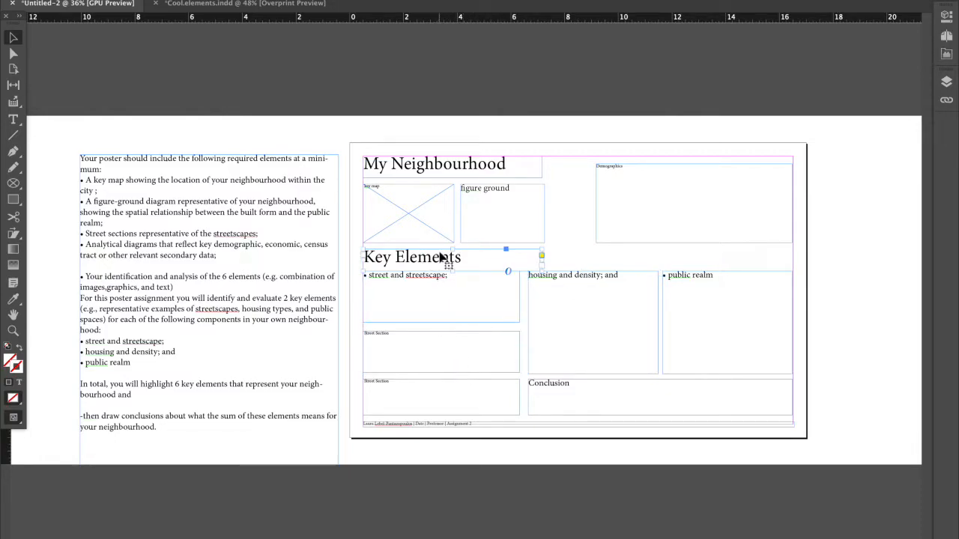
{"action": "left_click", "coordinate": [545, 264]}
{"action": "left_click_drag", "start_coordinate": [544, 262], "coordinate": [520, 264]}
{"action": "left_click", "coordinate": [565, 280]}
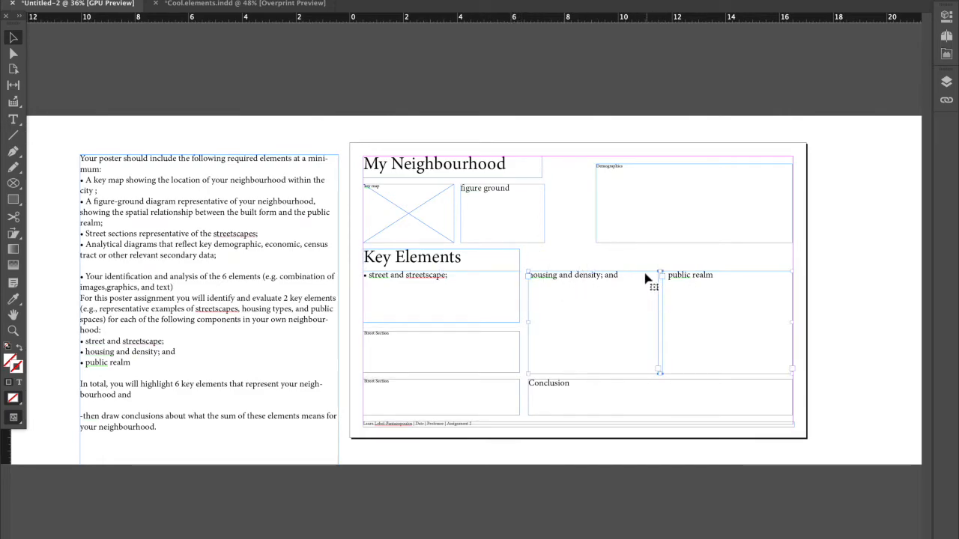
{"action": "left_click_drag", "start_coordinate": [660, 270], "coordinate": [655, 251]}
{"action": "left_click", "coordinate": [833, 299]}
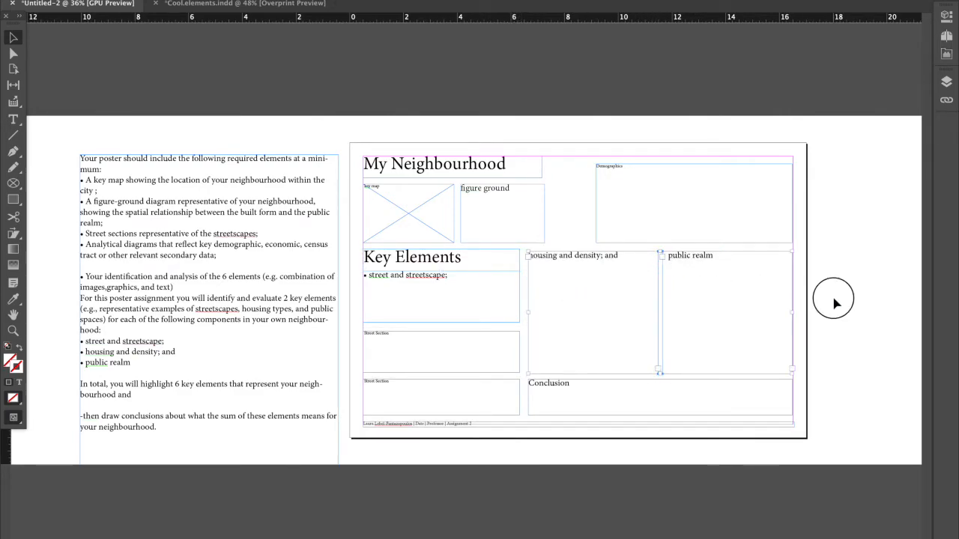
{"action": "key", "text": "super+z"}
Stretch the Key Elements heading frame across all three columns to the right margin and reduce its height.
{"action": "left_click", "coordinate": [492, 263]}
{"action": "left_click_drag", "start_coordinate": [519, 259], "coordinate": [792, 261]}
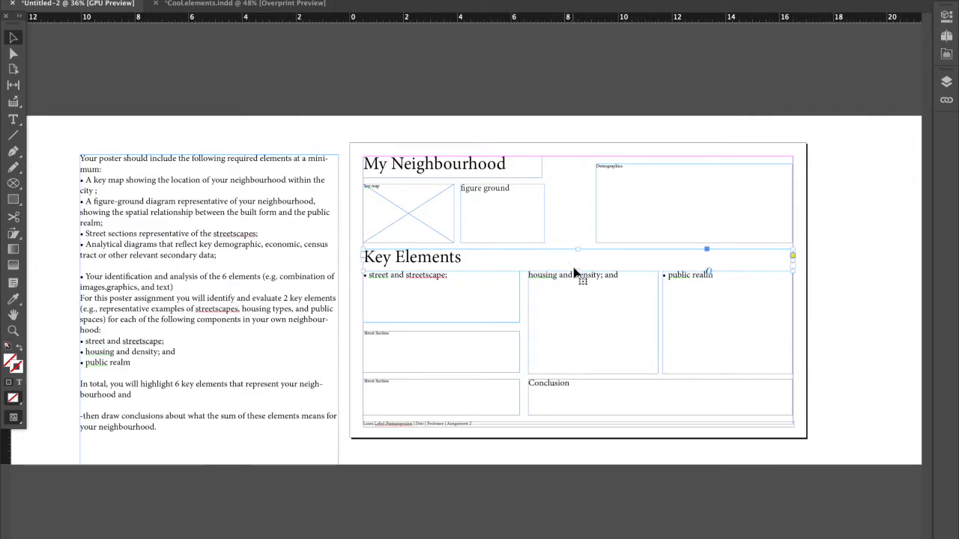
{"action": "left_click_drag", "start_coordinate": [579, 270], "coordinate": [579, 266]}
Extend the Demographics frame towards the figure ground frame and trim the Key Elements heading frame's height further.
{"action": "left_click", "coordinate": [596, 217]}
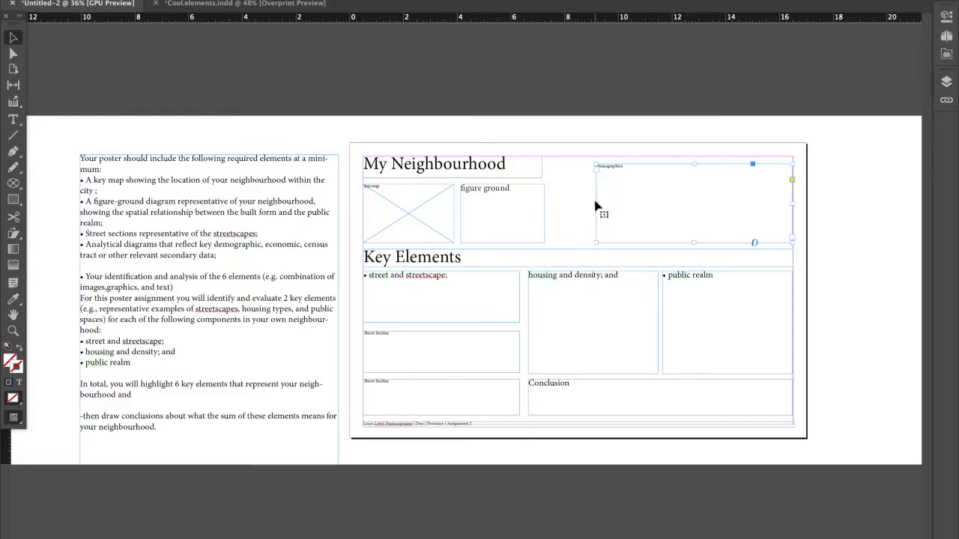
{"action": "left_click_drag", "start_coordinate": [595, 206], "coordinate": [552, 205]}
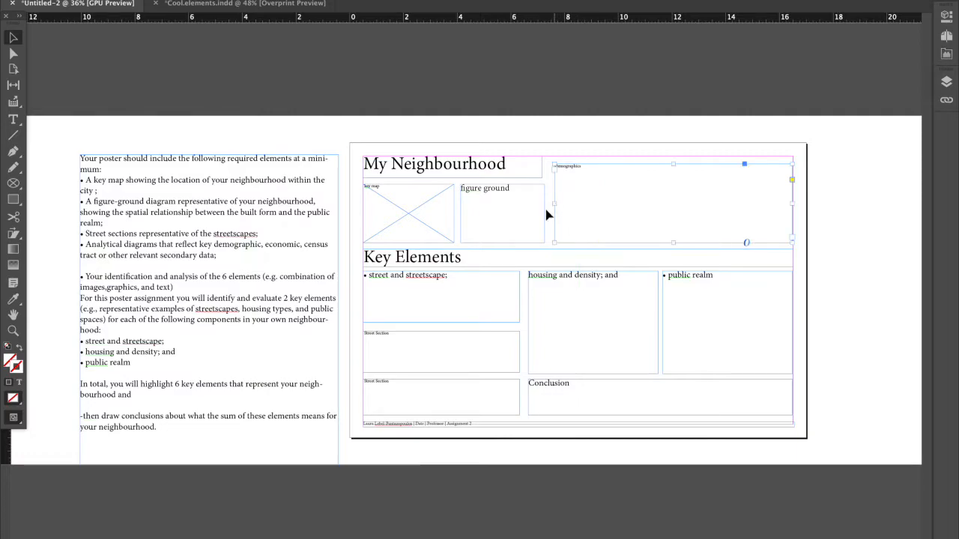
{"action": "left_click", "coordinate": [479, 260]}
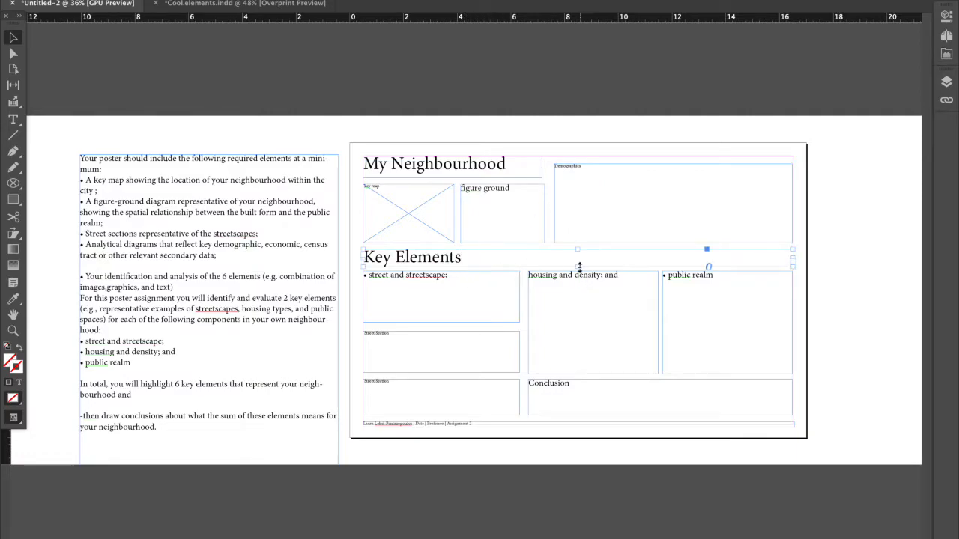
{"action": "left_click", "coordinate": [600, 339]}
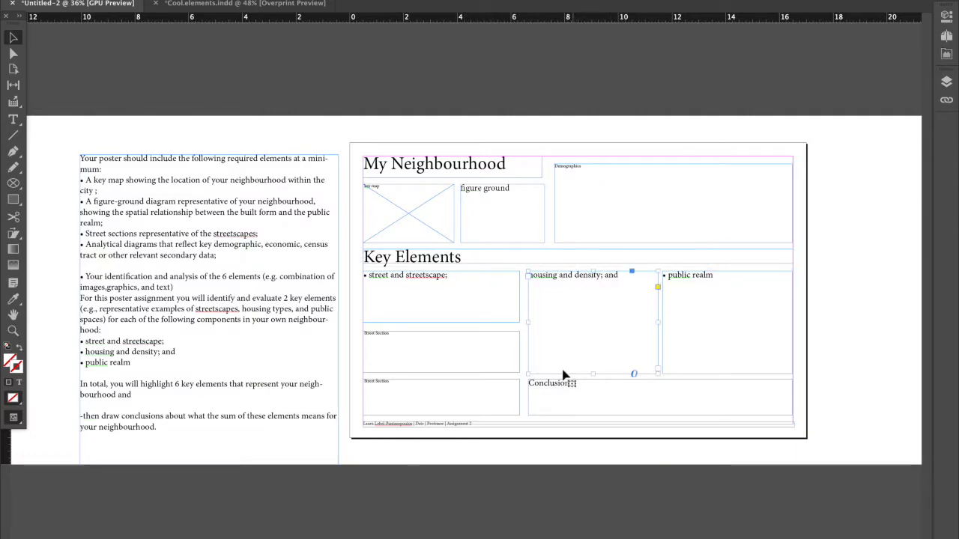
{"action": "left_click", "coordinate": [487, 363]}
{"action": "left_click", "coordinate": [549, 315]}
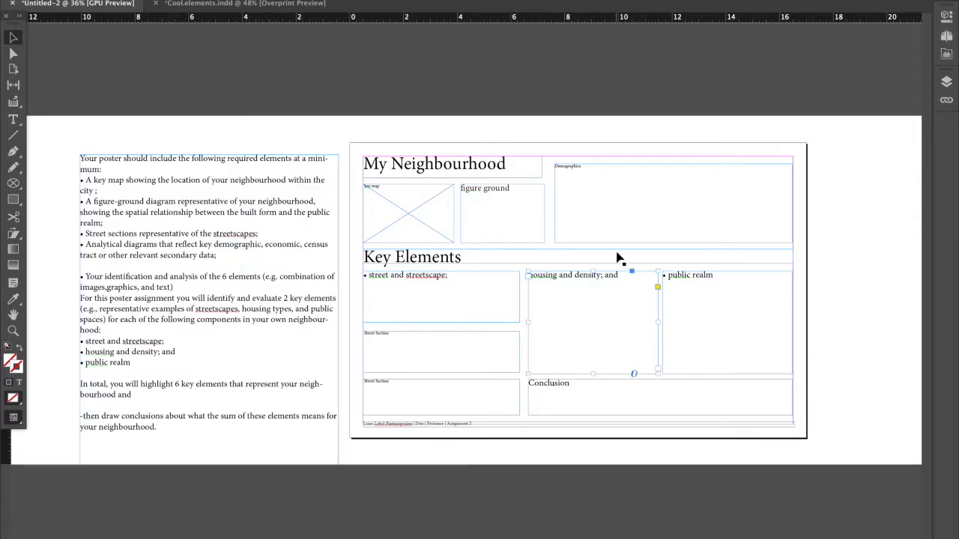
Narrow the Demographics frame to the housing column's right edge and move the Key Elements section frames towards the page's right side.
{"action": "left_click_drag", "start_coordinate": [791, 204], "coordinate": [658, 219]}
{"action": "left_click", "coordinate": [610, 263]}
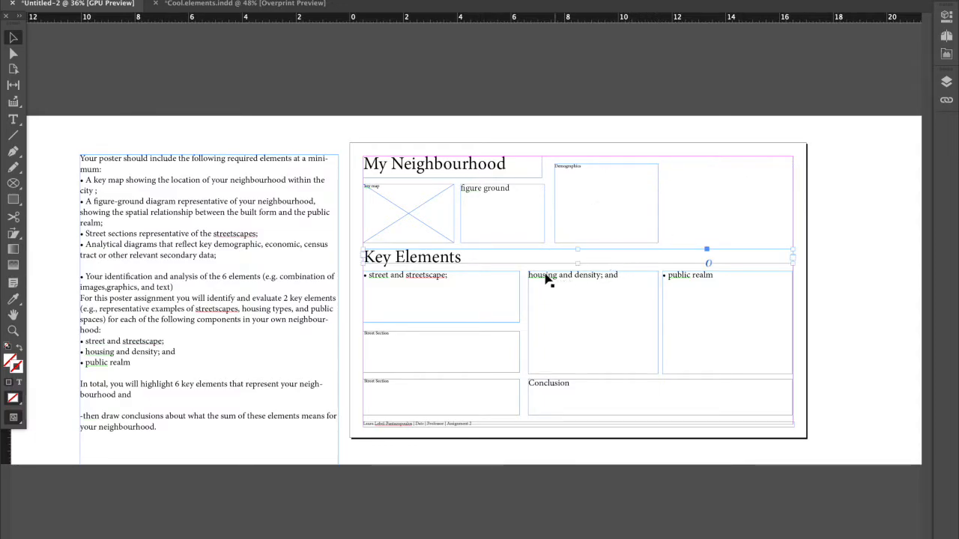
{"action": "left_click_drag", "start_coordinate": [504, 337], "coordinate": [588, 413]}
{"action": "left_click_drag", "start_coordinate": [577, 277], "coordinate": [804, 270]}
Place the Demographics frame beneath the key map and figure ground frames and size it to their combined width.
{"action": "left_click", "coordinate": [657, 183]}
{"action": "left_click_drag", "start_coordinate": [656, 214], "coordinate": [546, 289]}
{"action": "left_click_drag", "start_coordinate": [549, 288], "coordinate": [546, 288]}
{"action": "mouse_move", "coordinate": [456, 329]}
{"action": "left_mouse_down"}
{"action": "mouse_move", "coordinate": [452, 320]}
{"action": "mouse_move", "coordinate": [454, 349]}
{"action": "mouse_move", "coordinate": [452, 337]}
{"action": "left_mouse_up"}
{"action": "left_click", "coordinate": [574, 310]}
{"action": "scroll", "coordinate": [574, 310], "scroll_direction": "right", "scroll_amount": 1}
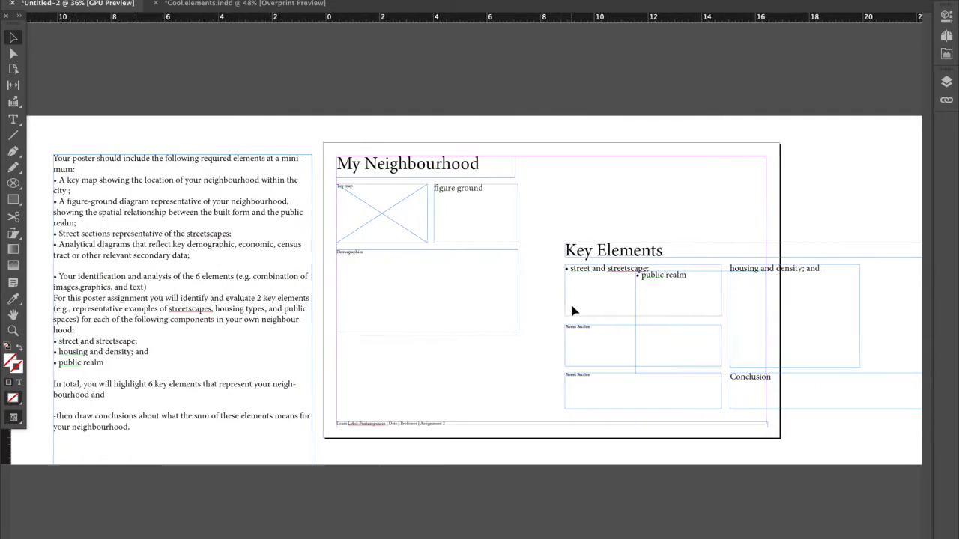
{"action": "double_click", "coordinate": [467, 278]}
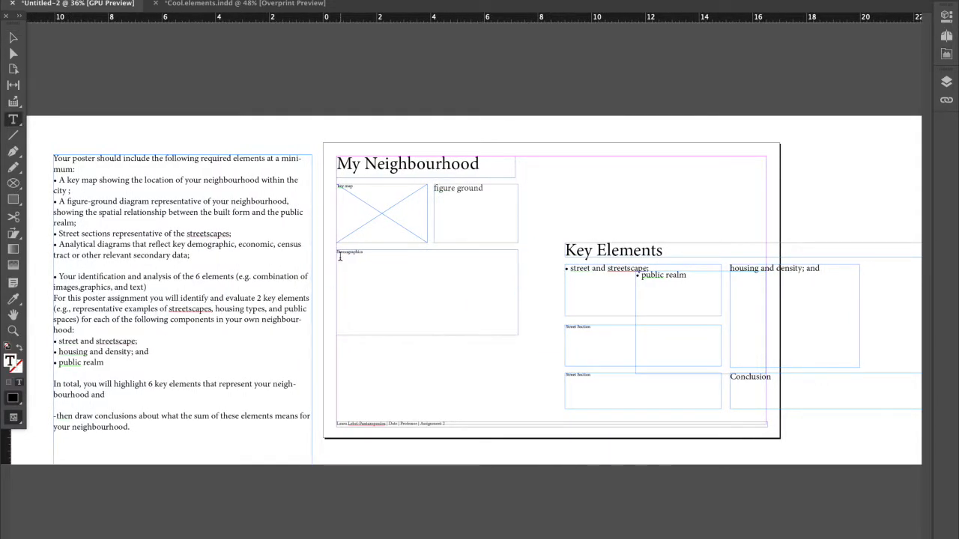
{"action": "key", "text": "Escape"}
Move the Key Elements heading up beside the figure ground frame and shorten its frame to the page's right margin.
{"action": "scroll", "coordinate": [511, 235], "scroll_direction": "right", "scroll_amount": 2}
{"action": "left_click_drag", "start_coordinate": [546, 253], "coordinate": [517, 195]}
{"action": "left_click_drag", "start_coordinate": [913, 203], "coordinate": [762, 206]}
{"action": "key", "text": "super+z"}
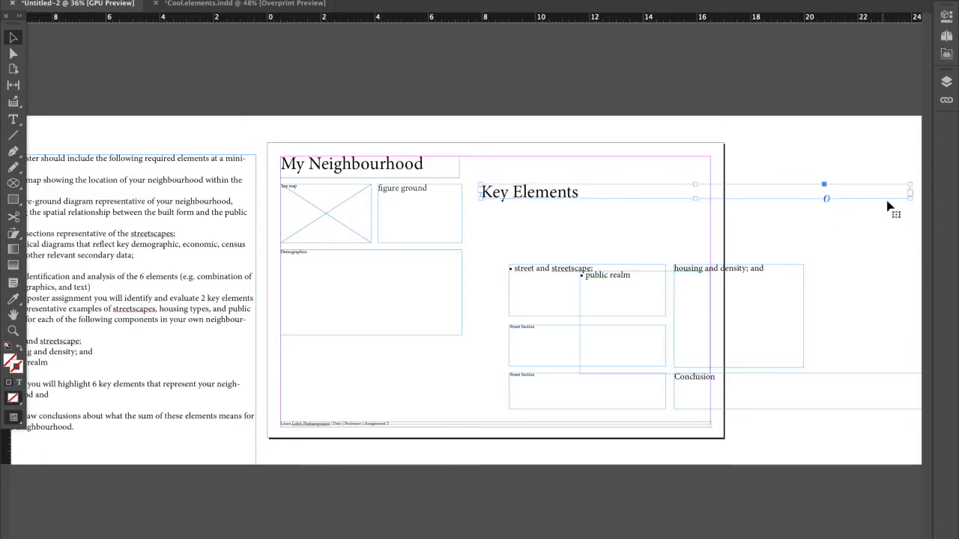
{"action": "left_click_drag", "start_coordinate": [908, 194], "coordinate": [711, 193]}
Fit both Street Section frames beneath Demographics at its width, and place the street and streetscape frame under the Key Elements heading.
{"action": "left_click", "coordinate": [562, 279]}
{"action": "left_click_drag", "start_coordinate": [490, 283], "coordinate": [310, 402]}
{"action": "left_click", "coordinate": [492, 304]}
{"action": "left_click", "coordinate": [505, 270]}
{"action": "left_click", "coordinate": [521, 247]}
{"action": "left_click_drag", "start_coordinate": [521, 251], "coordinate": [492, 200]}
{"action": "mouse_move", "coordinate": [461, 378]}
{"action": "left_mouse_down"}
{"action": "mouse_move", "coordinate": [440, 399]}
{"action": "mouse_move", "coordinate": [462, 383]}
{"action": "left_mouse_up"}
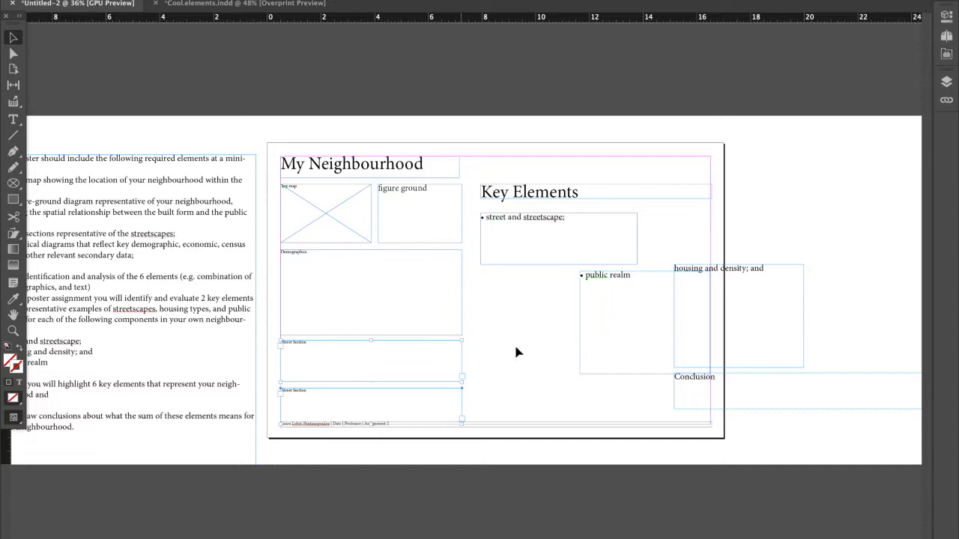
Arrange the streetscape, public realm and housing frames as three narrow columns of equal height beneath the Key Elements heading.
{"action": "left_click", "coordinate": [597, 259]}
{"action": "left_click_drag", "start_coordinate": [633, 264], "coordinate": [574, 253]}
{"action": "left_click_drag", "start_coordinate": [700, 317], "coordinate": [644, 322]}
{"action": "left_click_drag", "start_coordinate": [712, 277], "coordinate": [690, 225]}
{"action": "left_click_drag", "start_coordinate": [781, 316], "coordinate": [710, 322]}
Duplicate the street and streetscape frame above the Key Elements heading, widen it across the columns and reduce its height.
{"action": "left_click", "coordinate": [507, 225]}
{"action": "left_click_drag", "start_coordinate": [507, 225], "coordinate": [705, 195]}
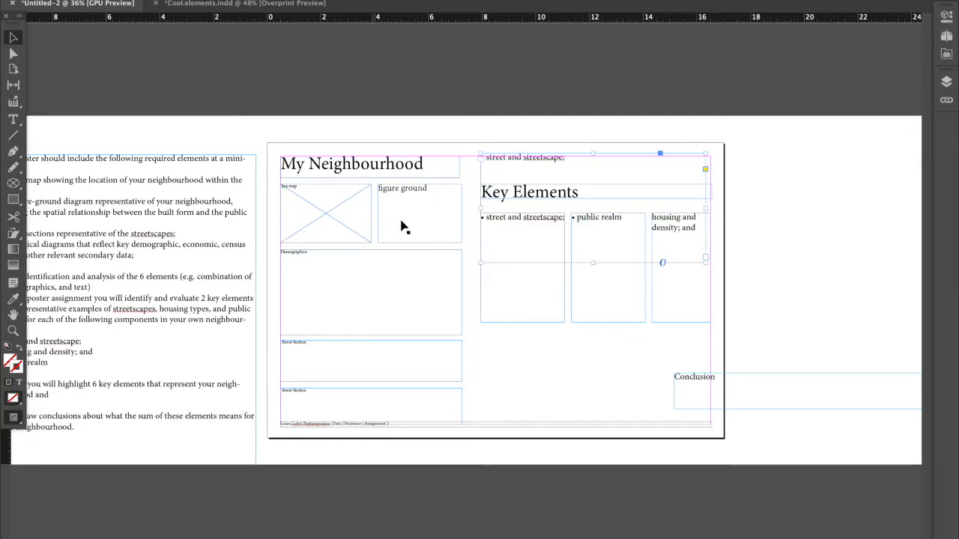
{"action": "left_click_drag", "start_coordinate": [593, 263], "coordinate": [591, 181]}
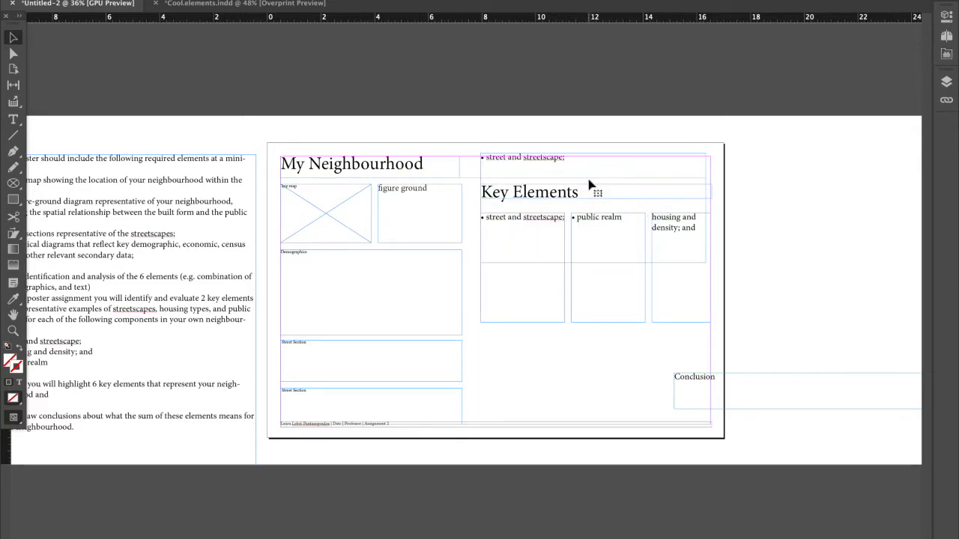
Shift the Key Elements heading and its three columns down, and adjust the wide upper frame's bottom edge to fit above them.
{"action": "left_click_drag", "start_coordinate": [475, 197], "coordinate": [683, 307]}
{"action": "left_click_drag", "start_coordinate": [651, 277], "coordinate": [652, 302]}
{"action": "left_click", "coordinate": [626, 180]}
{"action": "left_click_drag", "start_coordinate": [596, 180], "coordinate": [593, 203]}
{"action": "key", "text": "super+z"}
Enter the numbered sample text "1. plaza: this is why the plaza is important" beneath public realm in the middle column.
{"action": "double_click", "coordinate": [597, 278]}
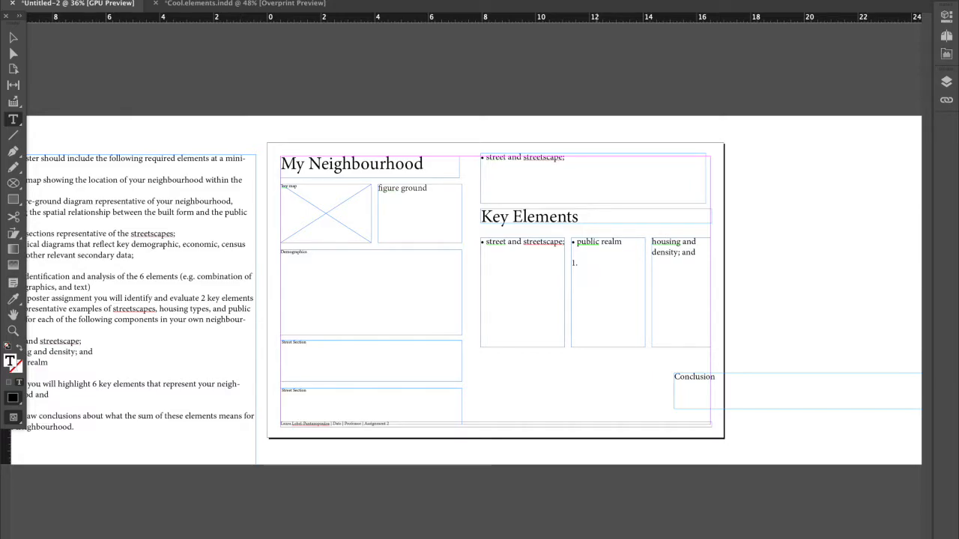
{"action": "type", "text": "plaza"}
{"action": "type", "text": ": th"}
{"action": "type", "text": "is is why is"}
{"action": "type", "text": " plax"}
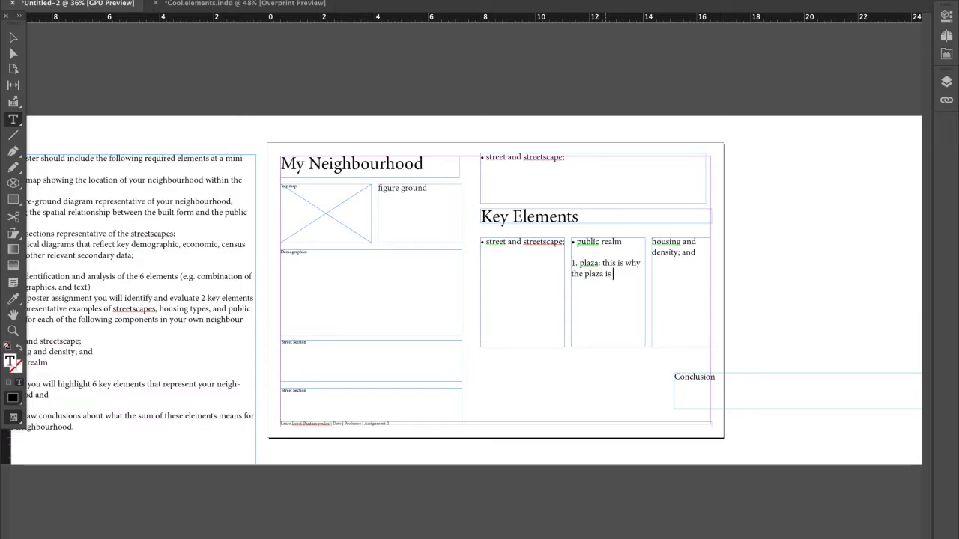
{"action": "type", "text": "a is important"}
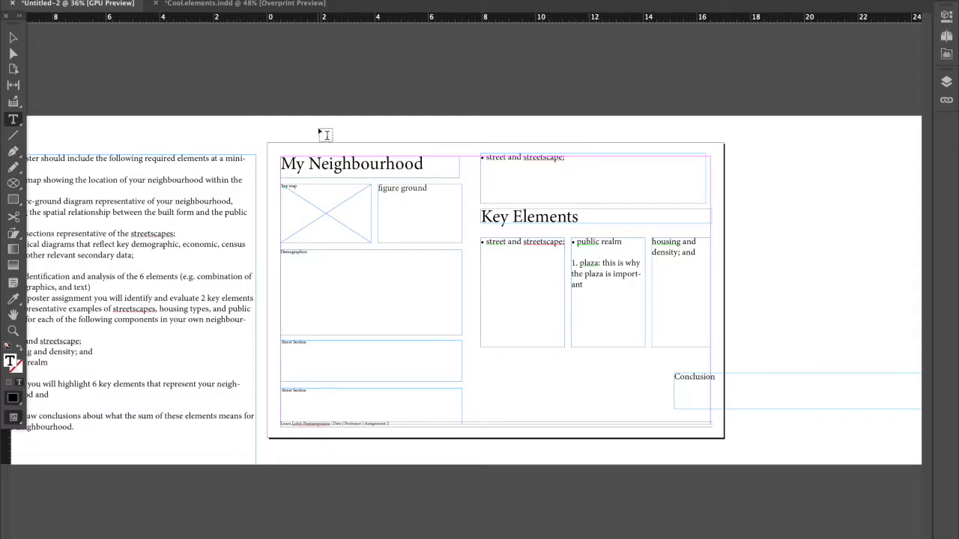
Replace the text in the wide frame above Key Elements with "map".
{"action": "left_click_drag", "start_coordinate": [591, 159], "coordinate": [472, 155]}
{"action": "type", "text": "map"}
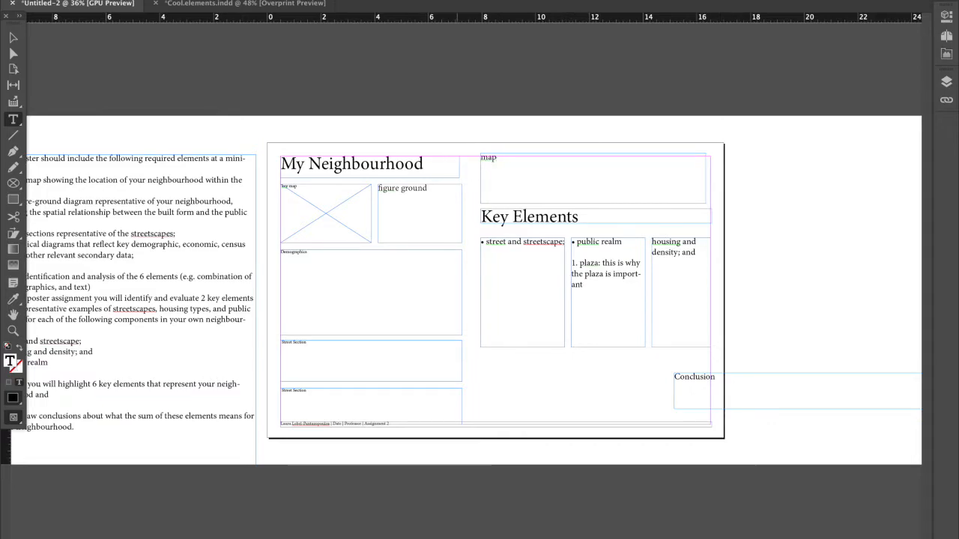
{"action": "key", "text": "Escape"}
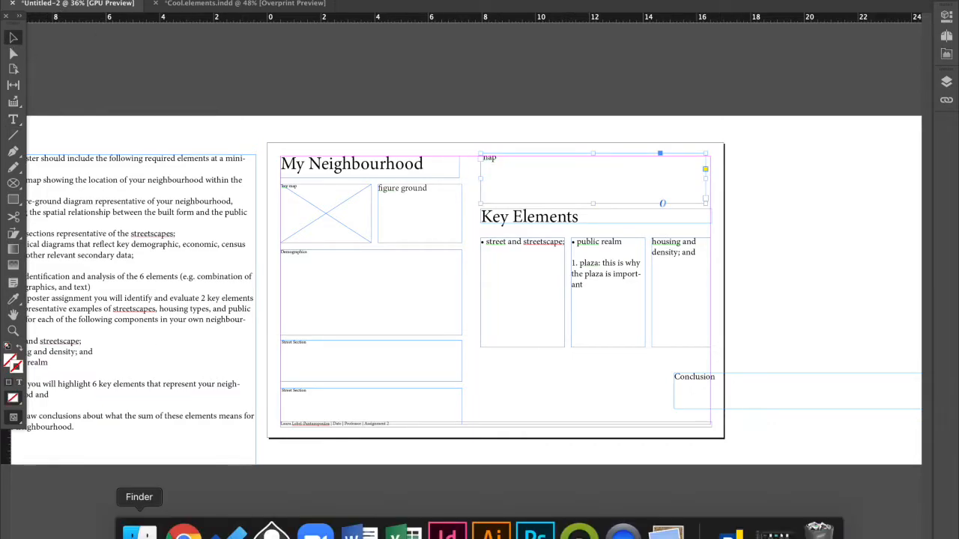
Place the neighbourhood map screenshot from the Desktop folder onto the poster near the wide map frame.
{"action": "left_click", "coordinate": [144, 524]}
{"action": "left_click_drag", "start_coordinate": [587, 69], "coordinate": [246, 115]}
{"action": "left_click_drag", "start_coordinate": [402, 233], "coordinate": [593, 202]}
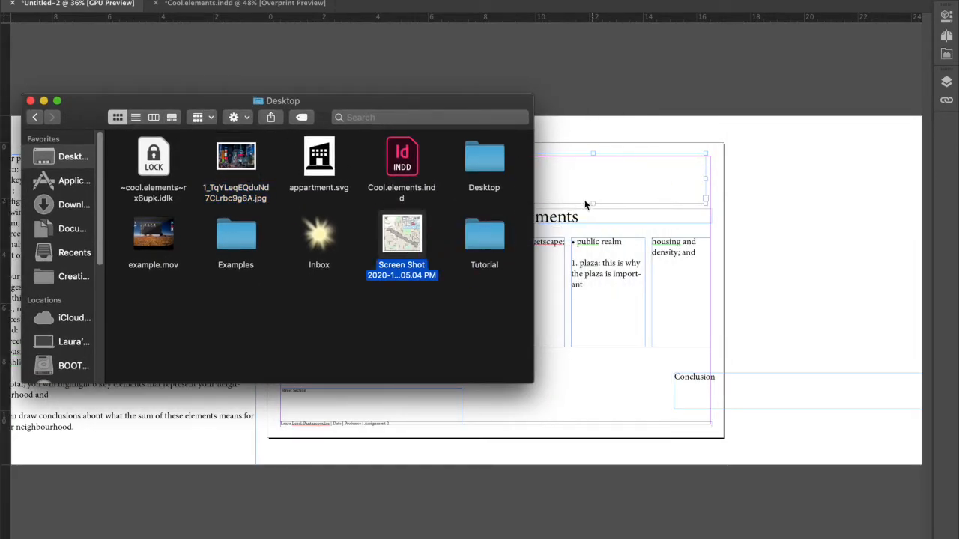
{"action": "left_click_drag", "start_coordinate": [418, 240], "coordinate": [592, 184]}
{"action": "left_click", "coordinate": [591, 187]}
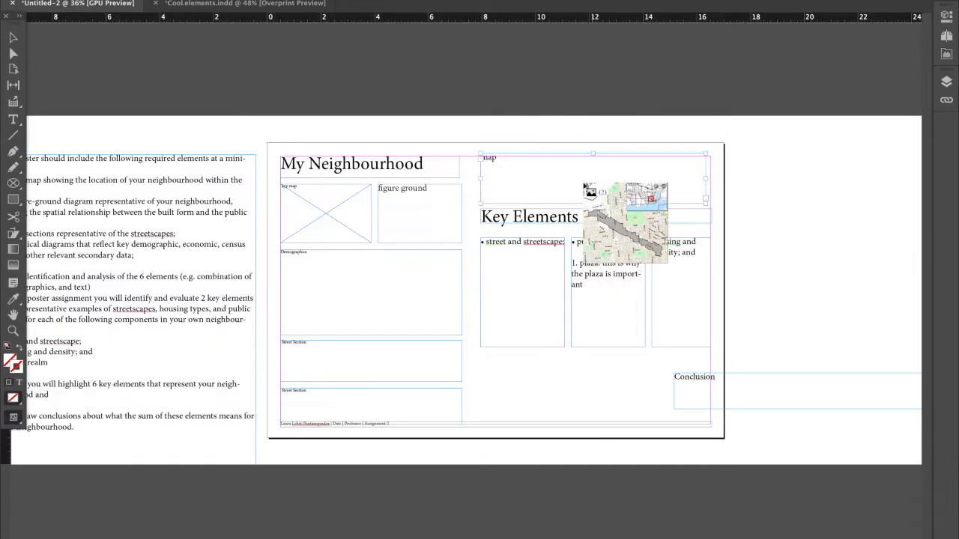
{"action": "left_click", "coordinate": [560, 171]}
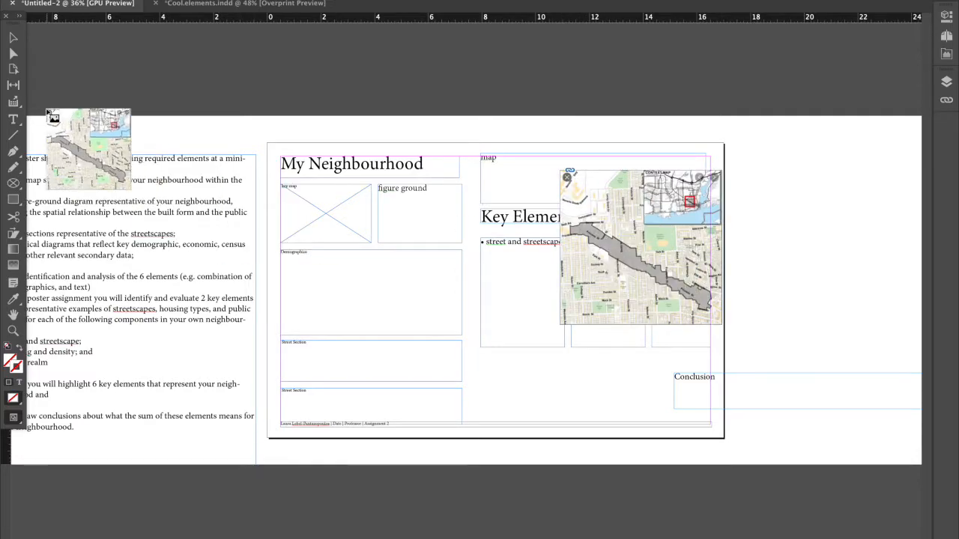
Delete the map text frame, put the map image in its place and crop its frame to a wide strip ending at the page margin.
{"action": "left_click", "coordinate": [13, 37]}
{"action": "left_click", "coordinate": [525, 184]}
{"action": "key", "text": "Delete"}
{"action": "left_click_drag", "start_coordinate": [620, 238], "coordinate": [535, 223]}
{"action": "left_click_drag", "start_coordinate": [638, 234], "coordinate": [711, 232]}
{"action": "left_click_drag", "start_coordinate": [594, 311], "coordinate": [592, 216]}
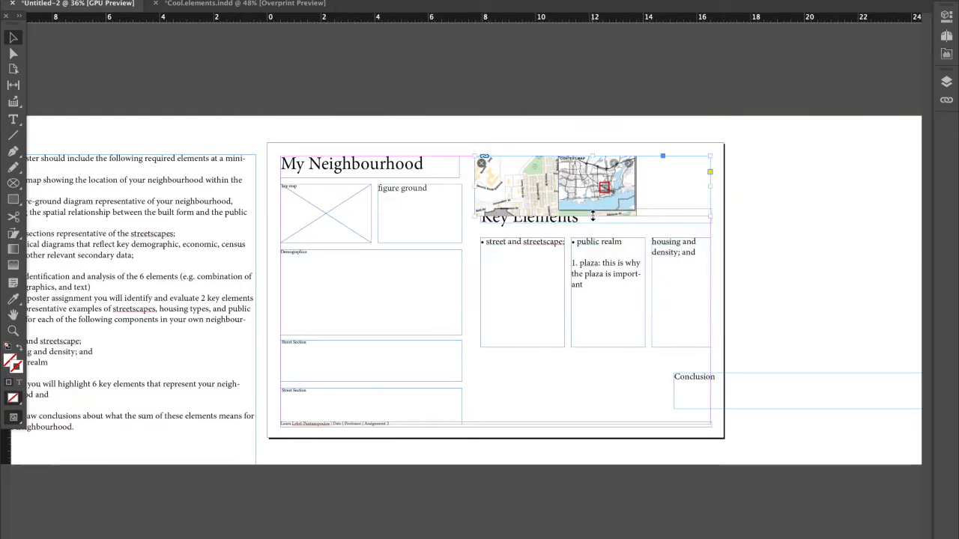
Enlarge the map image inside its frame and reposition it to fill the wide strip with the grey study area showing.
{"action": "key", "text": "super+alt+period"}
{"action": "key", "text": "super+alt+period"}
{"action": "key", "text": "super+alt+period"}
{"action": "key", "text": "super+alt+period"}
{"action": "key", "text": "super+alt+period"}
{"action": "key", "text": "super+alt+period"}
{"action": "key", "text": "super+alt+period"}
{"action": "key", "text": "super+alt+period"}
{"action": "key", "text": "super+alt+period"}
{"action": "key", "text": "super+alt+period"}
{"action": "left_click_drag", "start_coordinate": [618, 186], "coordinate": [638, 141]}
{"action": "left_click", "coordinate": [717, 169]}
Set the Key Elements heading to 36 pt and move it down between the map and the three columns.
{"action": "left_click", "coordinate": [574, 224]}
{"action": "left_click_drag", "start_coordinate": [571, 221], "coordinate": [568, 230]}
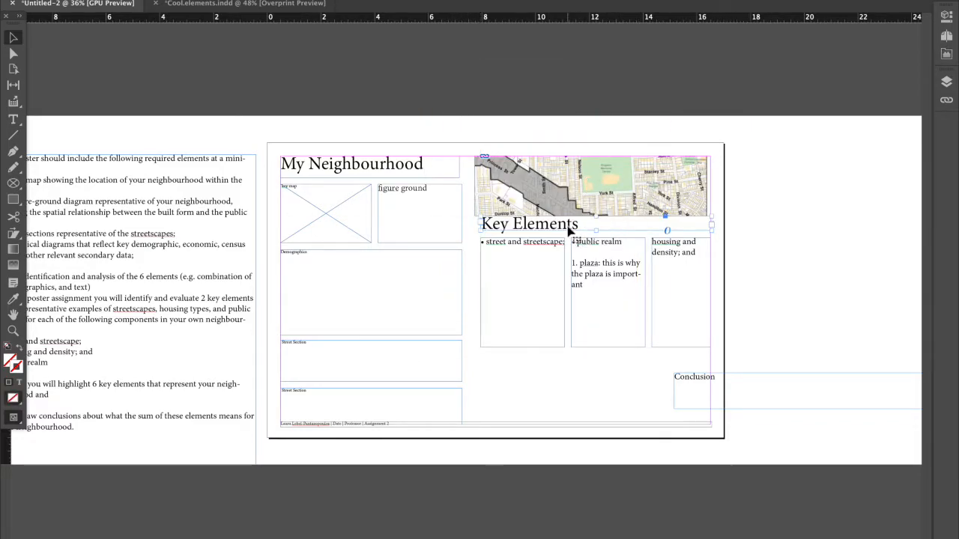
{"action": "left_click", "coordinate": [946, 15]}
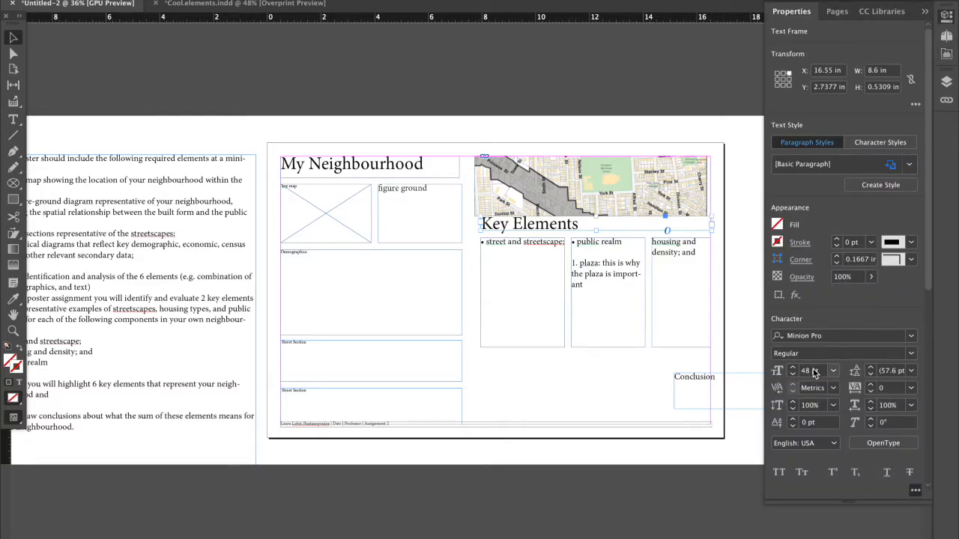
{"action": "left_click", "coordinate": [827, 376]}
{"action": "scroll", "coordinate": [818, 373], "scroll_direction": "up", "scroll_amount": 13}
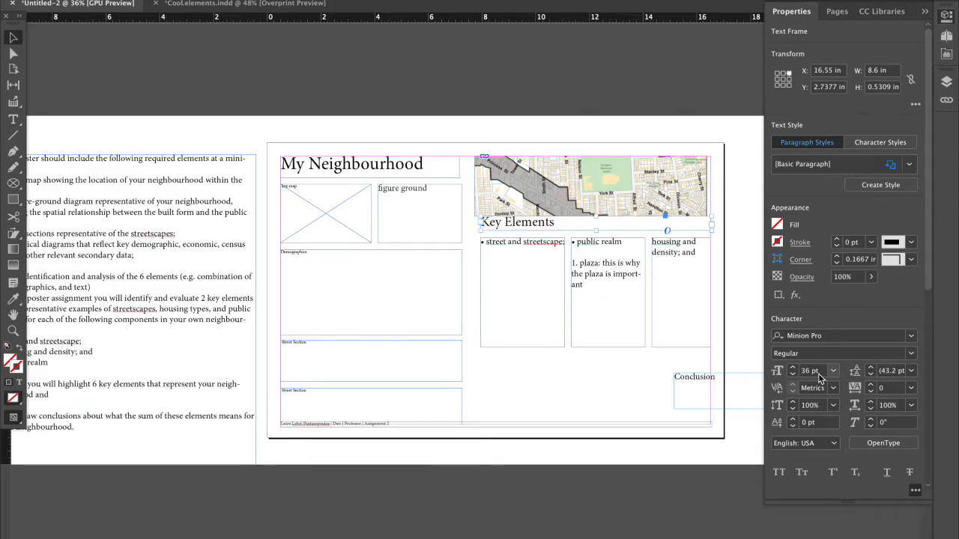
{"action": "left_click", "coordinate": [557, 391]}
{"action": "left_click_drag", "start_coordinate": [533, 229], "coordinate": [537, 241]}
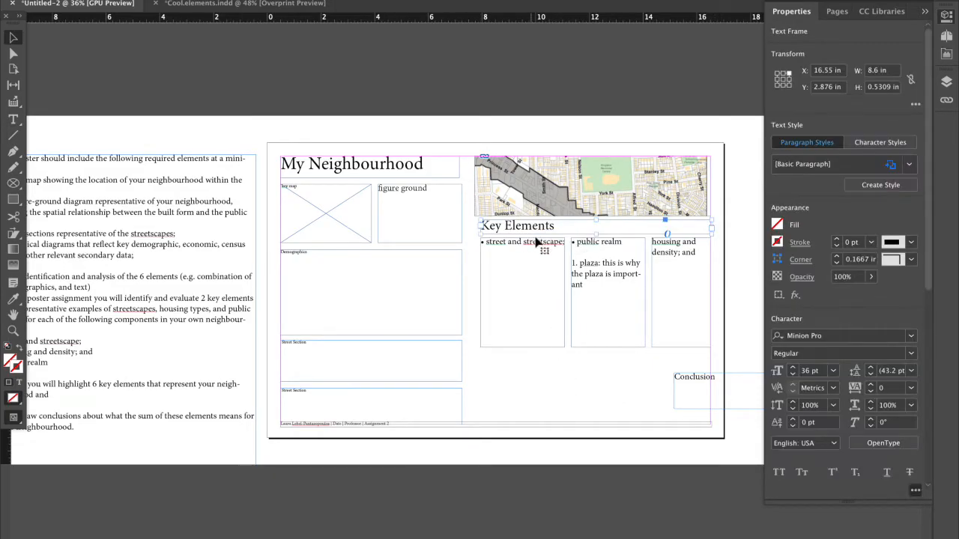
Remove the bullet characters in front of "street and streetscape;" and "public realm".
{"action": "double_click", "coordinate": [540, 242]}
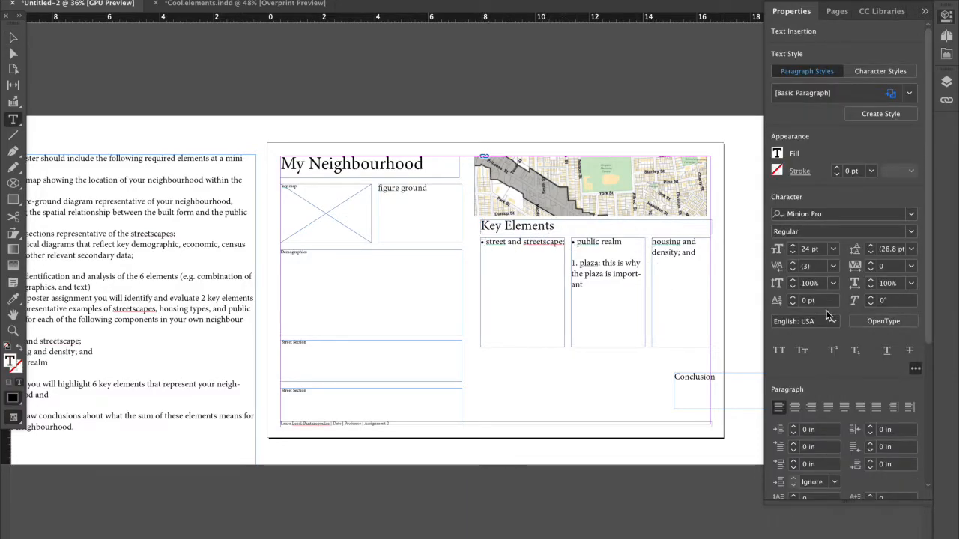
{"action": "left_click_drag", "start_coordinate": [926, 284], "coordinate": [926, 416]}
{"action": "left_click", "coordinate": [776, 399]}
{"action": "left_click", "coordinate": [777, 399]}
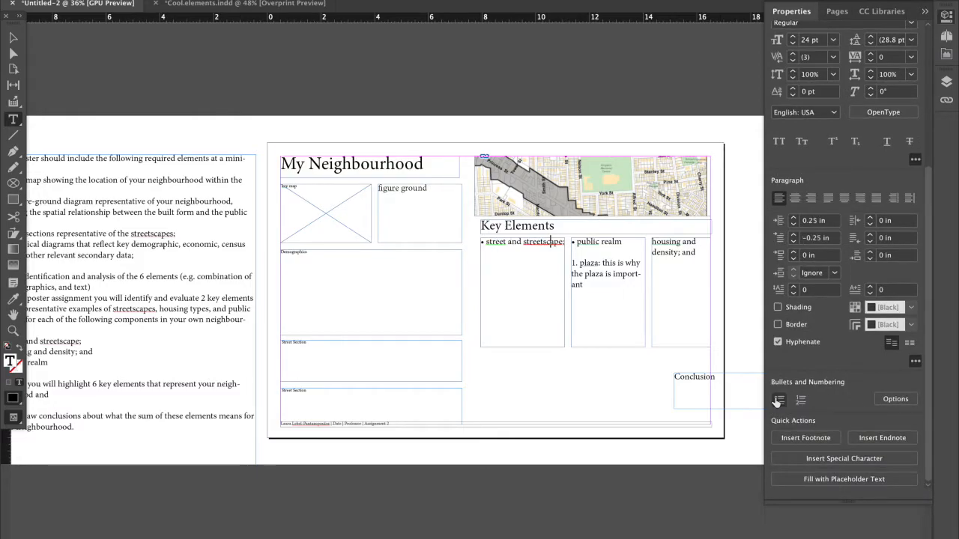
{"action": "left_click", "coordinate": [485, 242]}
{"action": "key", "text": "BackSpace"}
{"action": "key", "text": "BackSpace"}
{"action": "left_click", "coordinate": [576, 242]}
{"action": "key", "text": "BackSpace"}
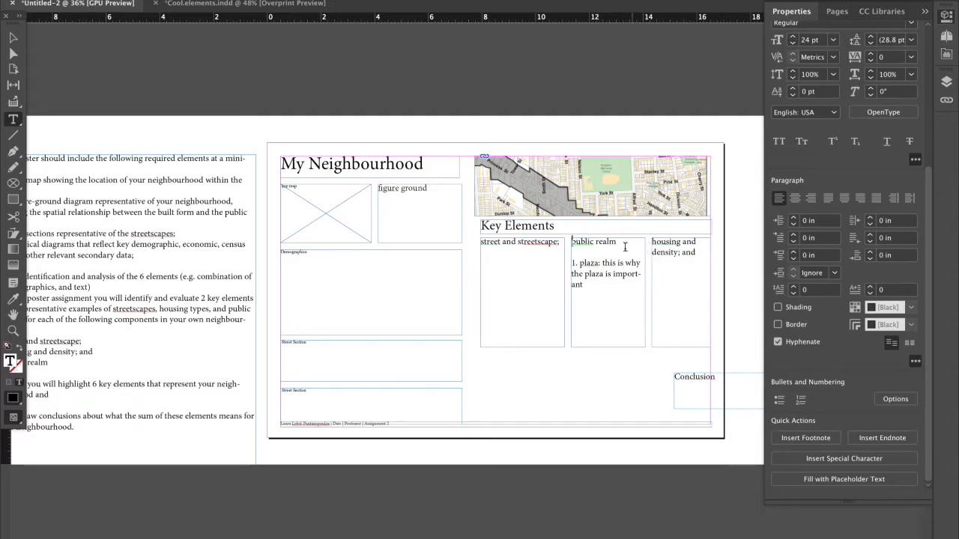
{"action": "left_click", "coordinate": [779, 402]}
{"action": "left_click", "coordinate": [779, 401]}
{"action": "left_click", "coordinate": [779, 401]}
{"action": "left_click", "coordinate": [779, 401]}
{"action": "left_click", "coordinate": [892, 402]}
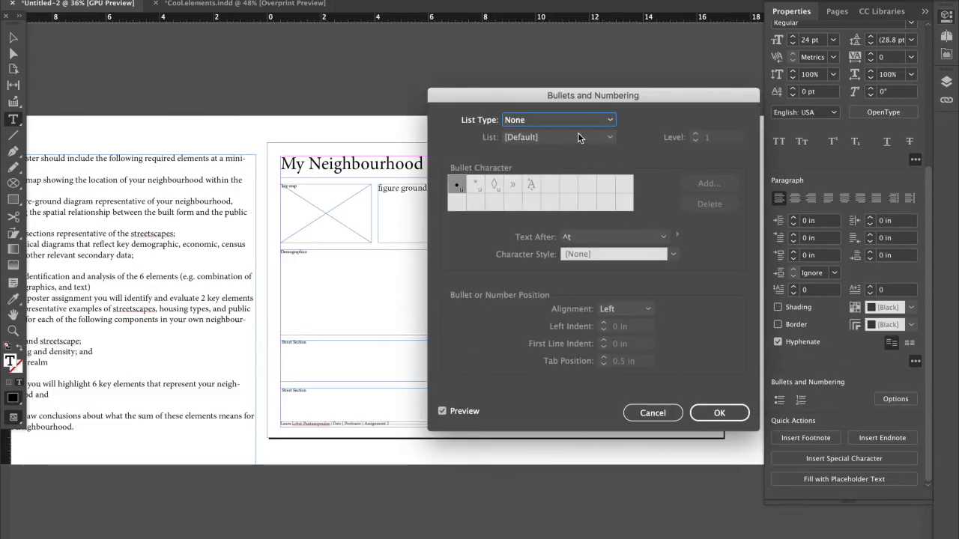
{"action": "left_click", "coordinate": [662, 414]}
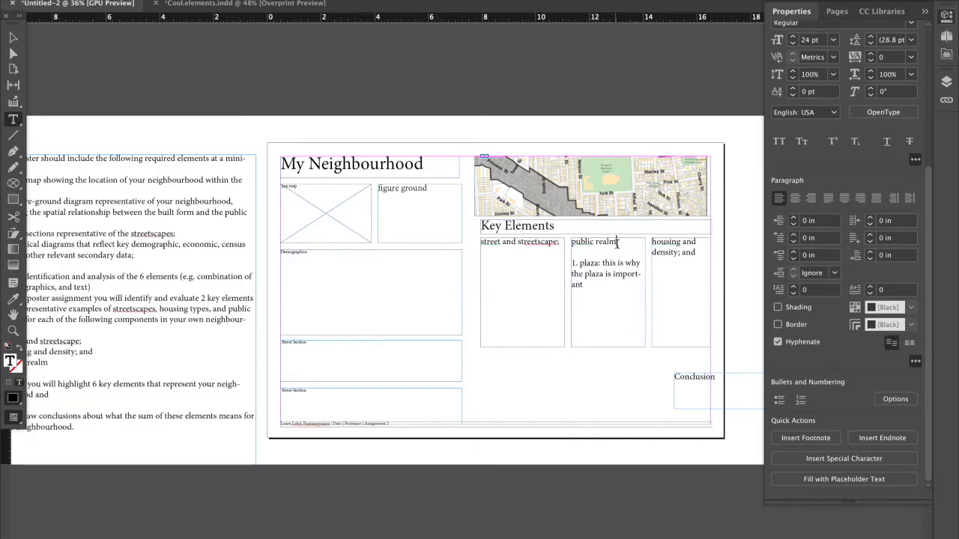
Change the font of the public realm title to Arial Black.
{"action": "left_click_drag", "start_coordinate": [617, 244], "coordinate": [526, 243]}
{"action": "left_click", "coordinate": [911, 232]}
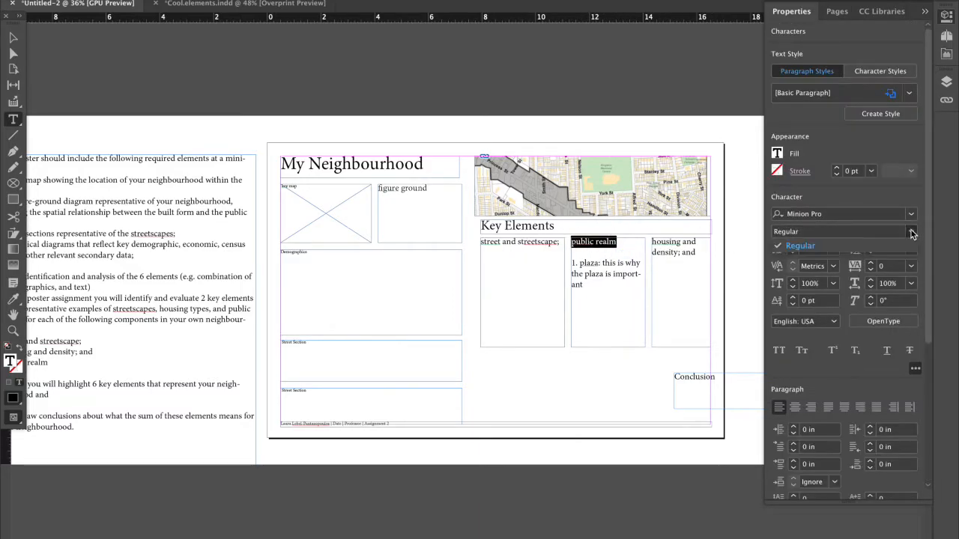
{"action": "left_click", "coordinate": [911, 213]}
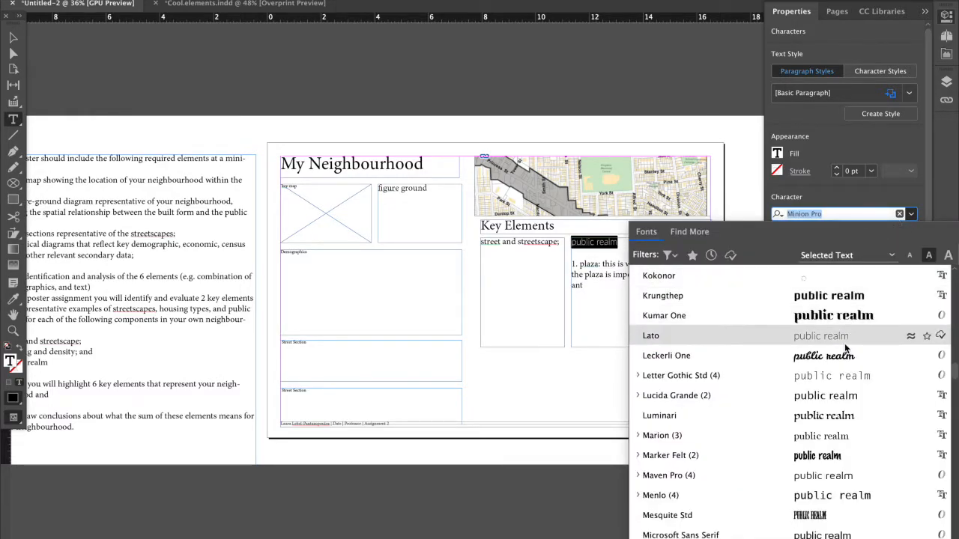
{"action": "scroll", "coordinate": [831, 329], "scroll_direction": "up", "scroll_amount": 15}
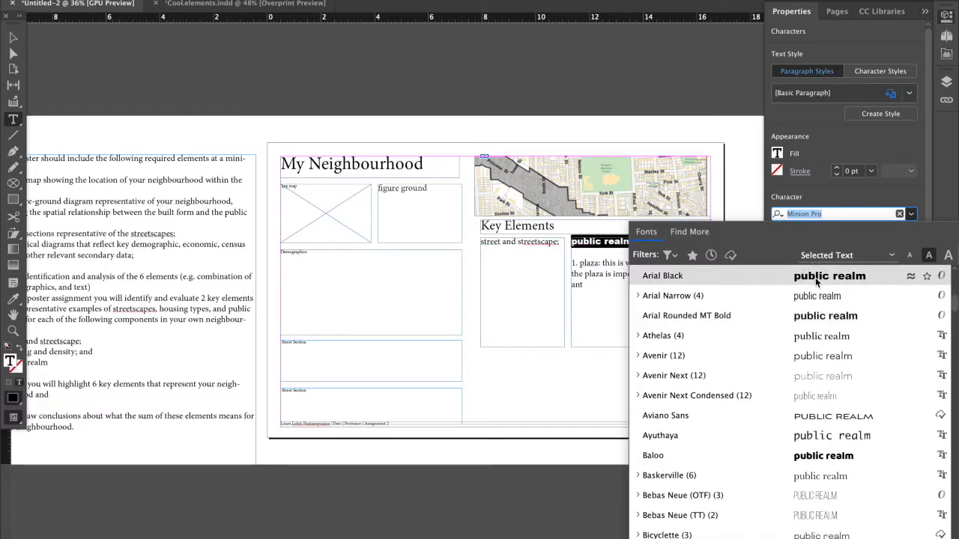
{"action": "left_click", "coordinate": [815, 278]}
{"action": "left_click", "coordinate": [623, 283]}
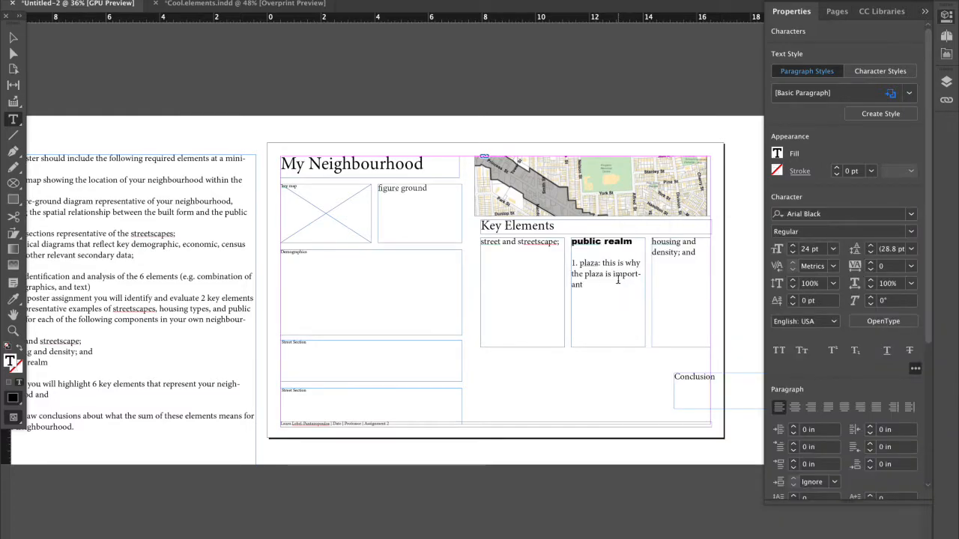
Apply small caps to the public realm title.
{"action": "left_click", "coordinate": [573, 243]}
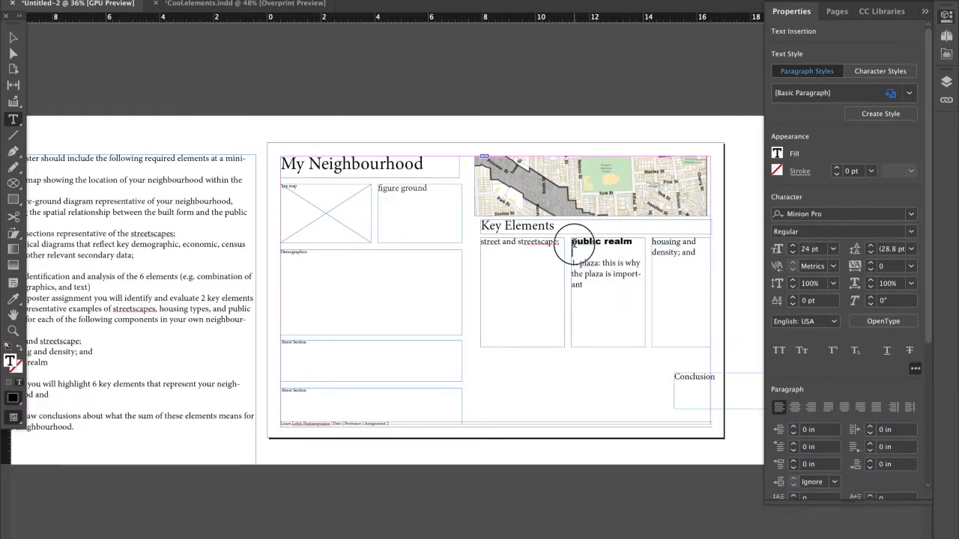
{"action": "left_click", "coordinate": [633, 243], "text": "shift"}
{"action": "left_click", "coordinate": [780, 350]}
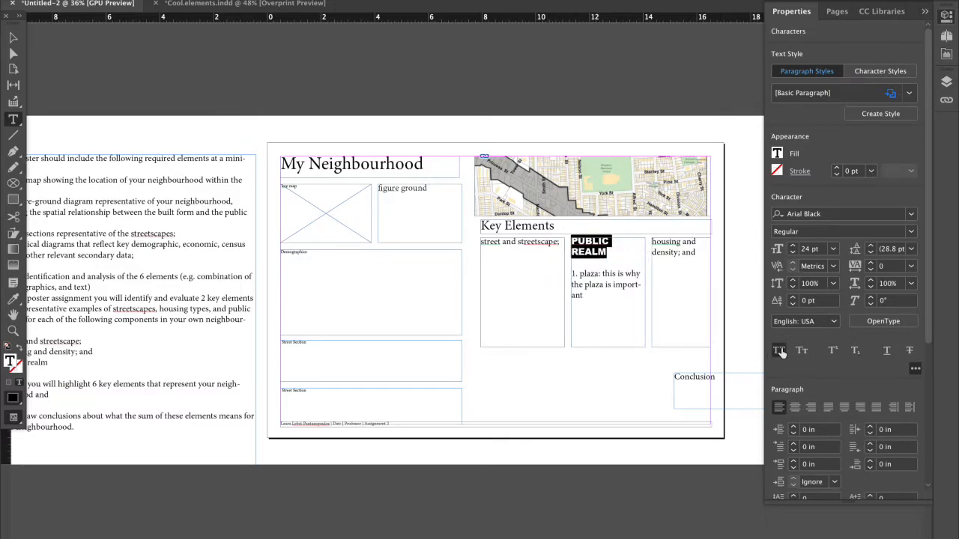
{"action": "left_click", "coordinate": [779, 350]}
{"action": "left_click", "coordinate": [800, 350]}
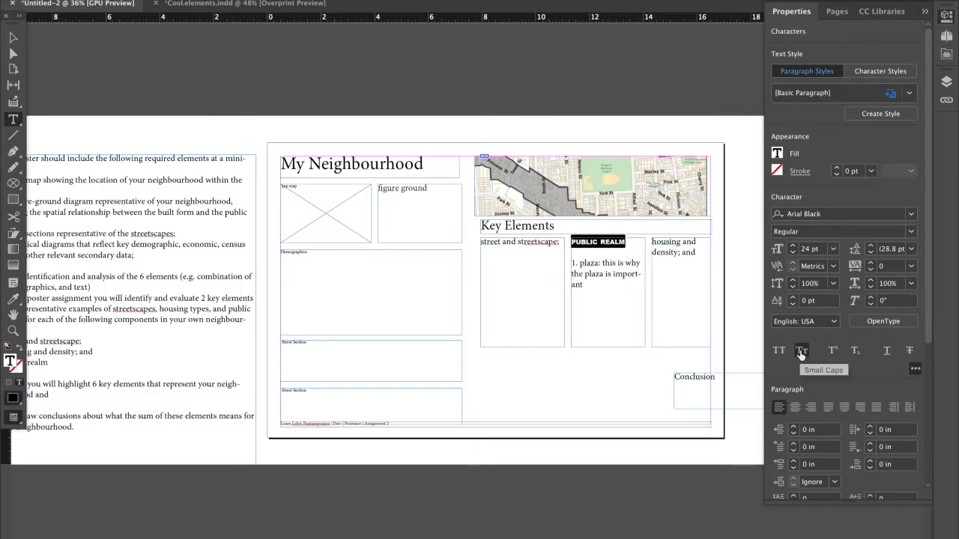
Capitalise the initials of Public Realm and remove the blank line between the title and the plaza text.
{"action": "left_click", "coordinate": [575, 241]}
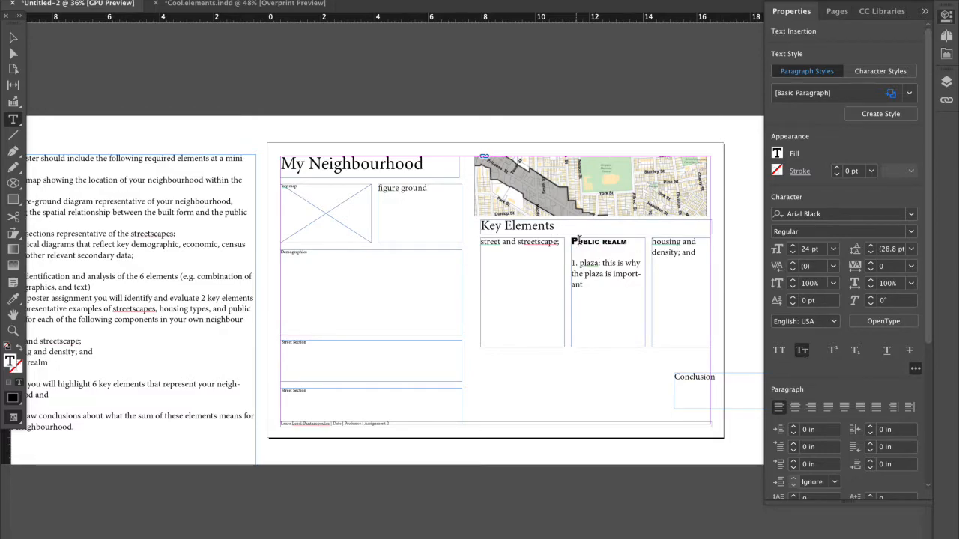
{"action": "left_click", "coordinate": [607, 273]}
{"action": "key", "text": "BackSpace"}
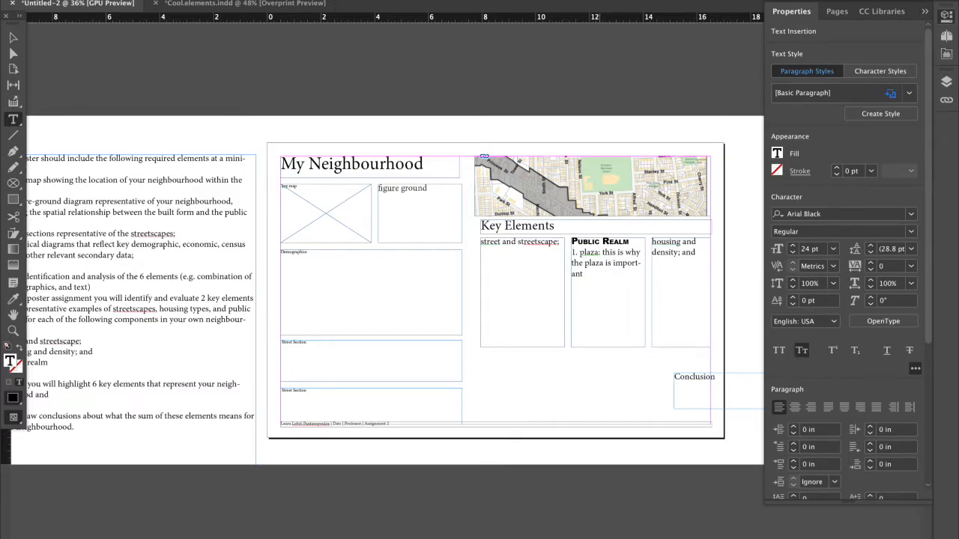
{"action": "key", "text": "super+="}
{"action": "left_click_drag", "start_coordinate": [604, 245], "coordinate": [578, 244]}
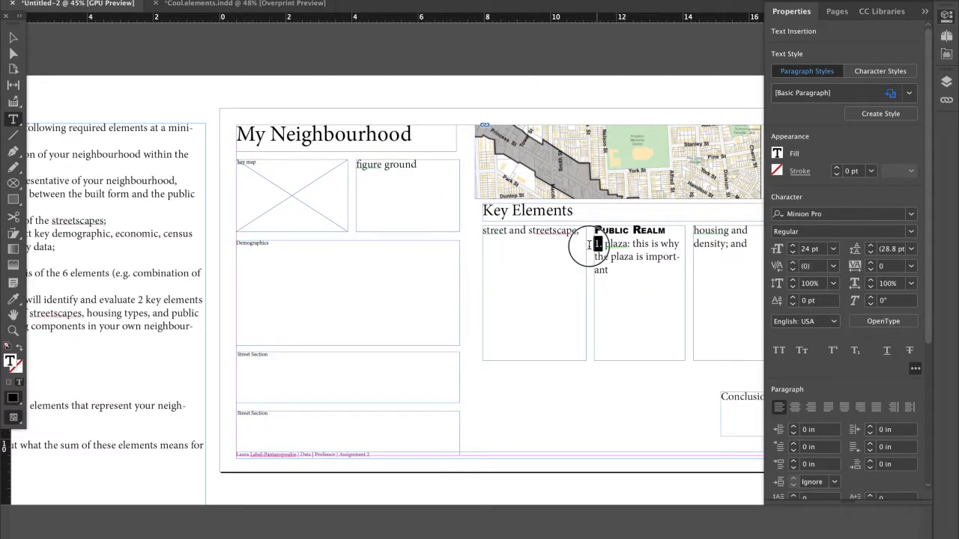
{"action": "left_click", "coordinate": [620, 247]}
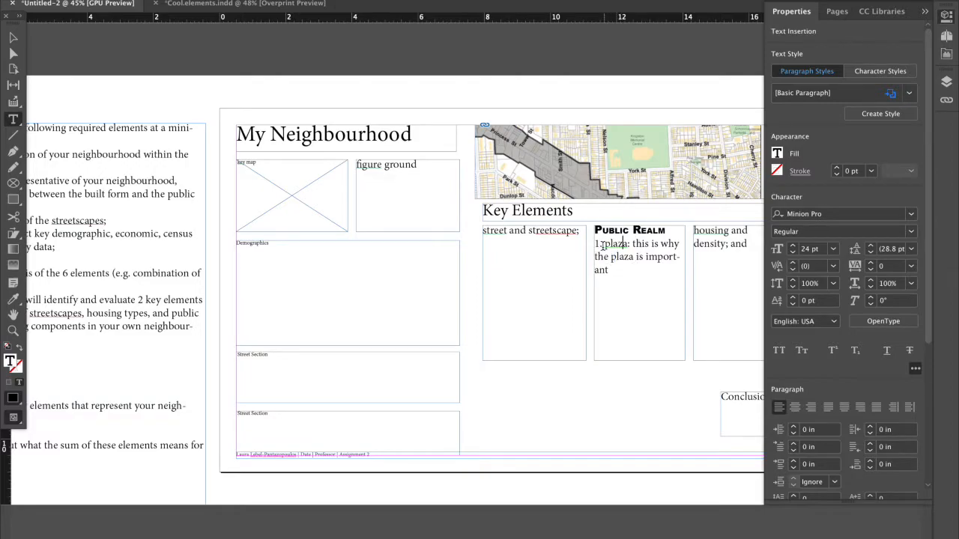
{"action": "scroll", "coordinate": [594, 223], "scroll_direction": "right", "scroll_amount": 2}
{"action": "left_click", "coordinate": [570, 184]}
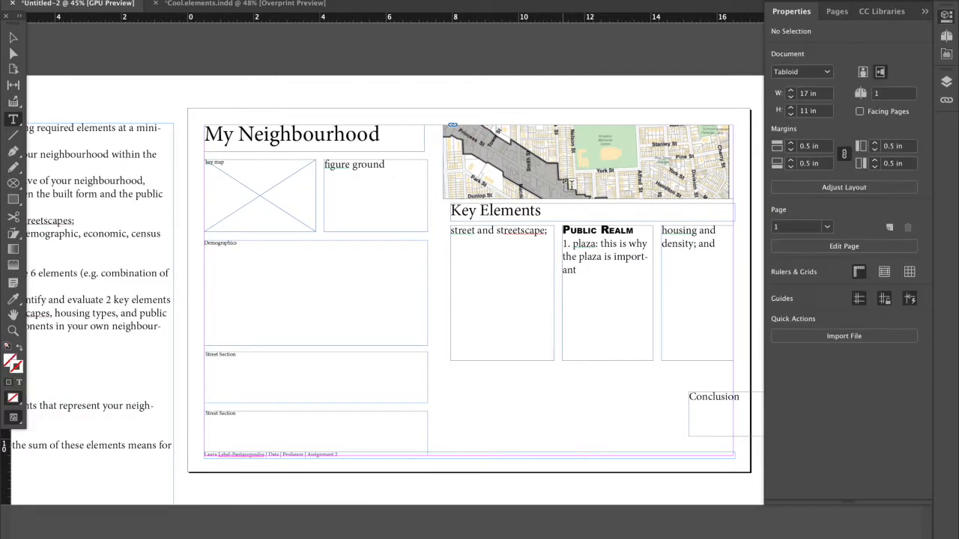
Draw a 0.28 in square frame on the map's green park area just above York St and fill it with the C=100 M=0 Y=0 swatch.
{"action": "left_click", "coordinate": [15, 187]}
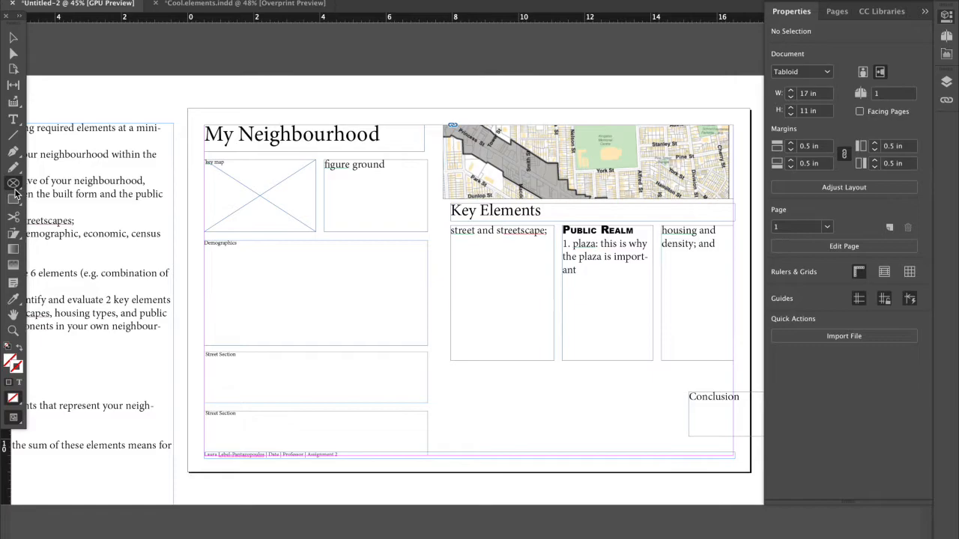
{"action": "left_click_drag", "start_coordinate": [632, 153], "coordinate": [646, 167]}
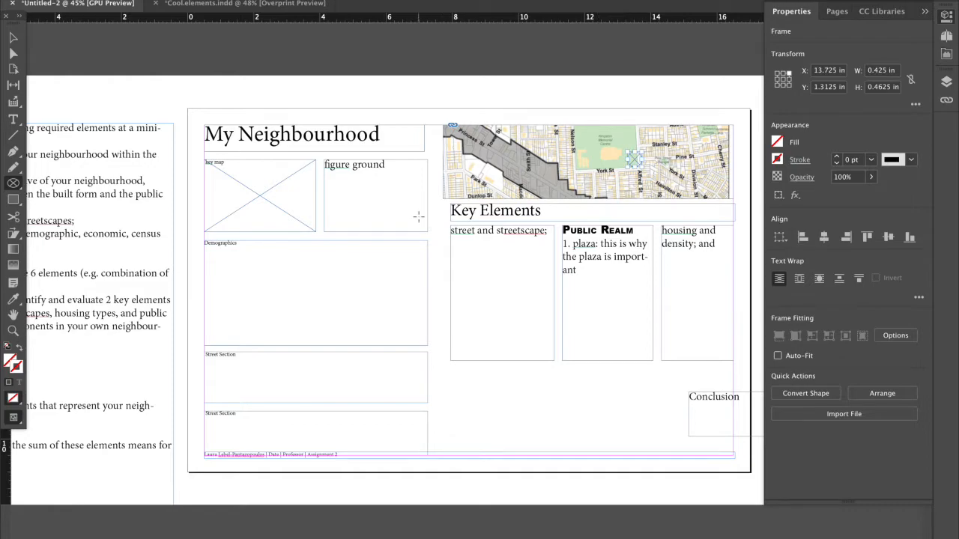
{"action": "key", "text": "Delete"}
{"action": "scroll", "coordinate": [634, 167], "scroll_direction": "up", "scroll_amount": 3}
{"action": "mouse_move", "coordinate": [616, 152]}
{"action": "left_mouse_down"}
{"action": "mouse_move", "coordinate": [640, 177]}
{"action": "mouse_move", "coordinate": [633, 167]}
{"action": "left_mouse_up"}
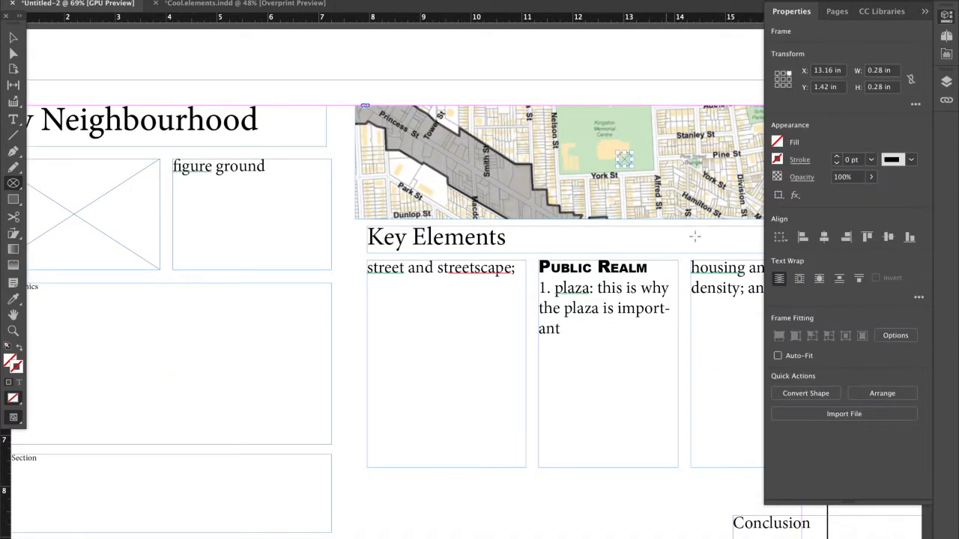
{"action": "left_click", "coordinate": [776, 142]}
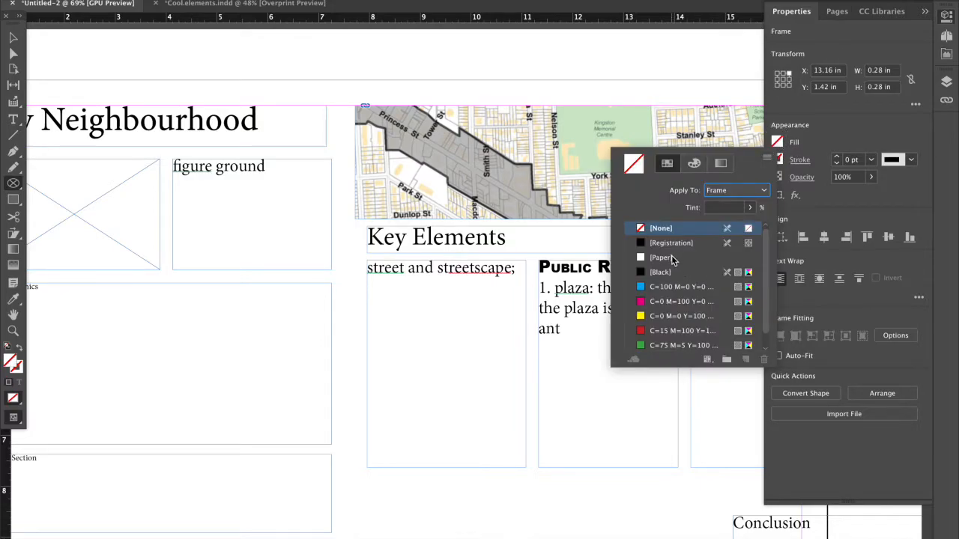
{"action": "left_click", "coordinate": [670, 287]}
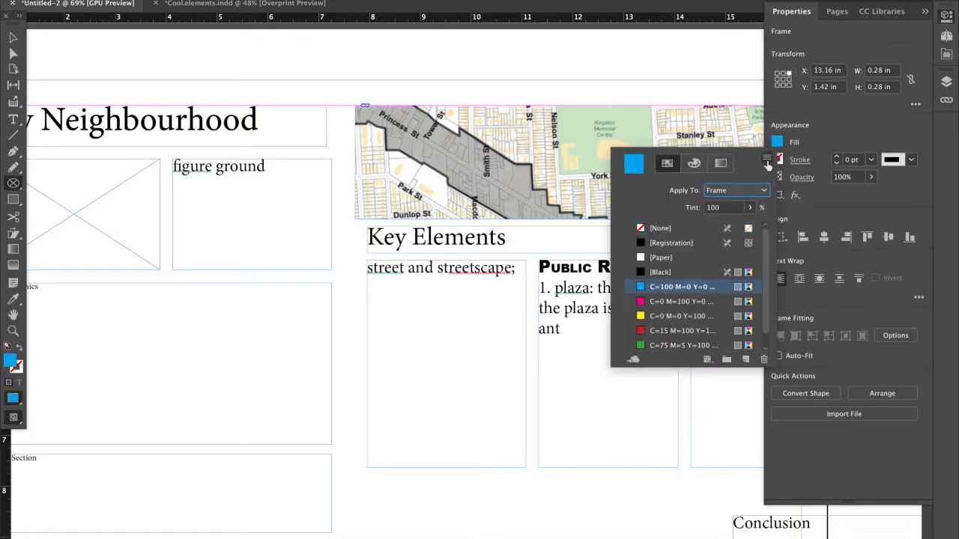
Fill the square marker frame on the map with the [Paper] swatch and deselect it.
{"action": "left_click", "coordinate": [671, 259]}
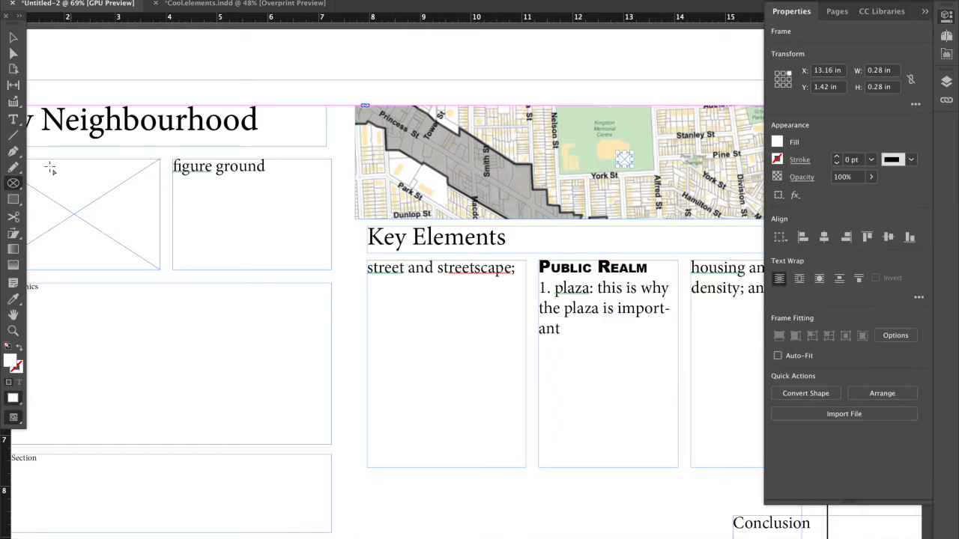
{"action": "key", "text": "super+shift+a"}
{"action": "left_click", "coordinate": [13, 54]}
{"action": "left_click", "coordinate": [13, 37]}
Place a small text frame containing the number 1 over the white marker in the map's park area.
{"action": "double_click", "coordinate": [564, 300]}
{"action": "left_click_drag", "start_coordinate": [547, 289], "coordinate": [527, 290]}
{"action": "left_click", "coordinate": [18, 37]}
{"action": "left_click", "coordinate": [602, 78]}
{"action": "left_click_drag", "start_coordinate": [480, 262], "coordinate": [632, 161]}
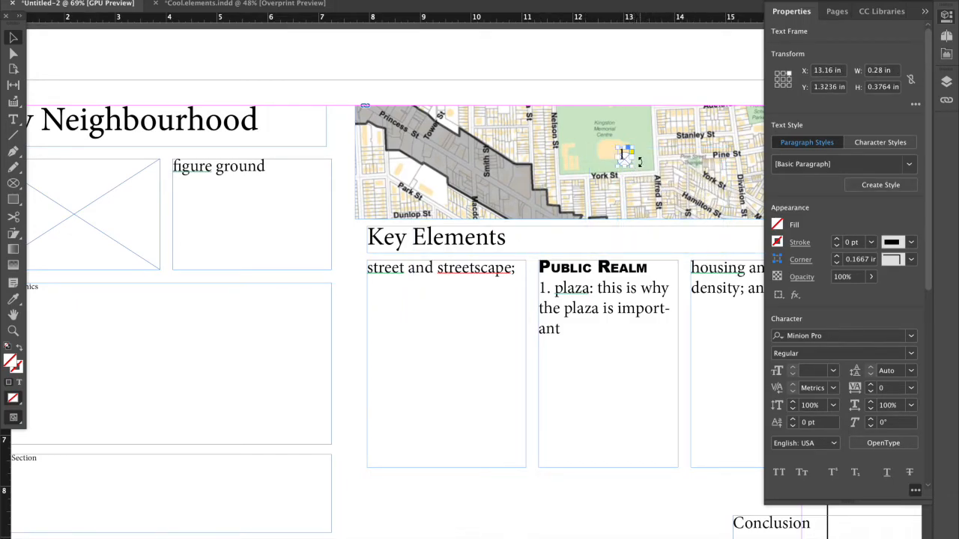
{"action": "left_click_drag", "start_coordinate": [624, 155], "coordinate": [626, 157]}
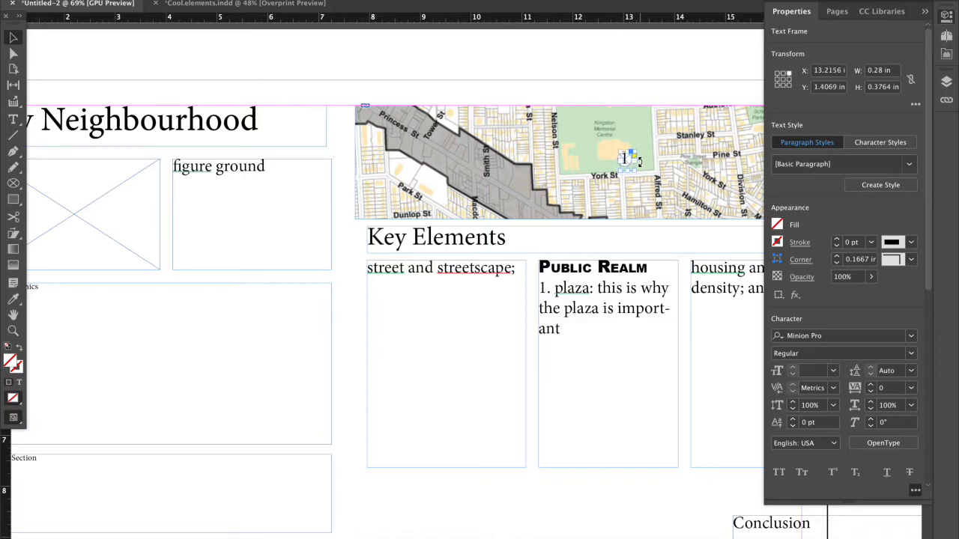
Group the number 1 with its white marker and move the group onto the Kingston Memorial Centre building.
{"action": "left_click", "coordinate": [579, 162]}
{"action": "mouse_move", "coordinate": [636, 92]}
{"action": "left_mouse_down"}
{"action": "mouse_move", "coordinate": [609, 172]}
{"action": "mouse_move", "coordinate": [625, 148]}
{"action": "mouse_move", "coordinate": [604, 147]}
{"action": "mouse_move", "coordinate": [613, 151]}
{"action": "left_mouse_up"}
{"action": "left_click", "coordinate": [637, 174], "text": "shift"}
{"action": "key", "text": "super+g"}
{"action": "left_click", "coordinate": [636, 78]}
{"action": "left_click", "coordinate": [601, 80]}
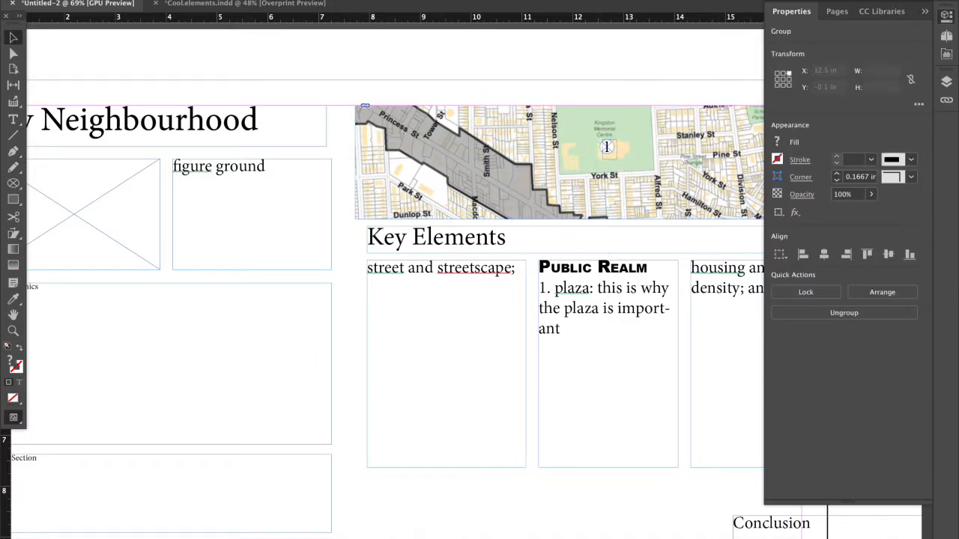
Deselect everything and preview the page without frame edges.
{"action": "left_click", "coordinate": [306, 0]}
{"action": "left_click", "coordinate": [337, 0]}
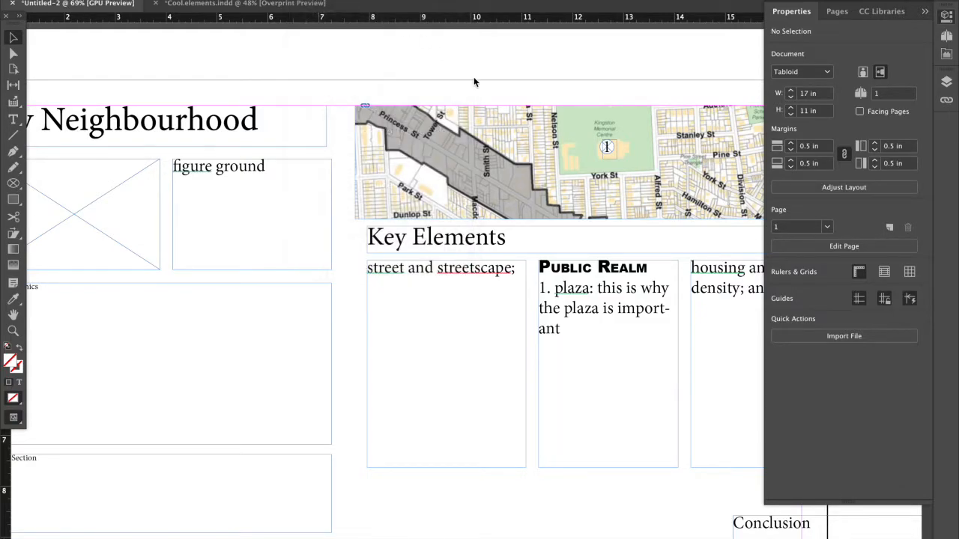
{"action": "scroll", "coordinate": [495, 64], "scroll_direction": "right", "scroll_amount": 2}
{"action": "scroll", "coordinate": [495, 68], "scroll_direction": "right", "scroll_amount": 1}
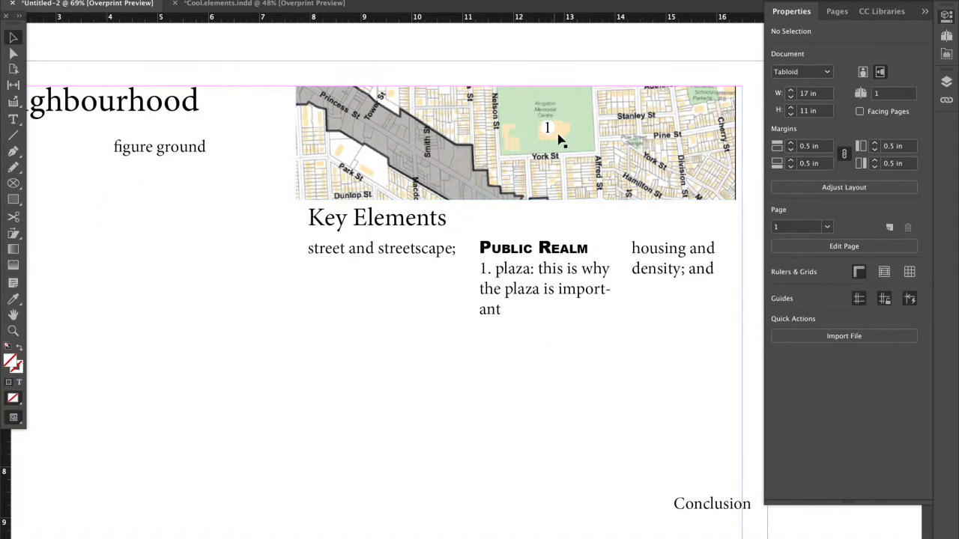
Apply a Drop Shadow effect with a shorter distance to the grouped number 1 marker.
{"action": "left_click", "coordinate": [553, 133]}
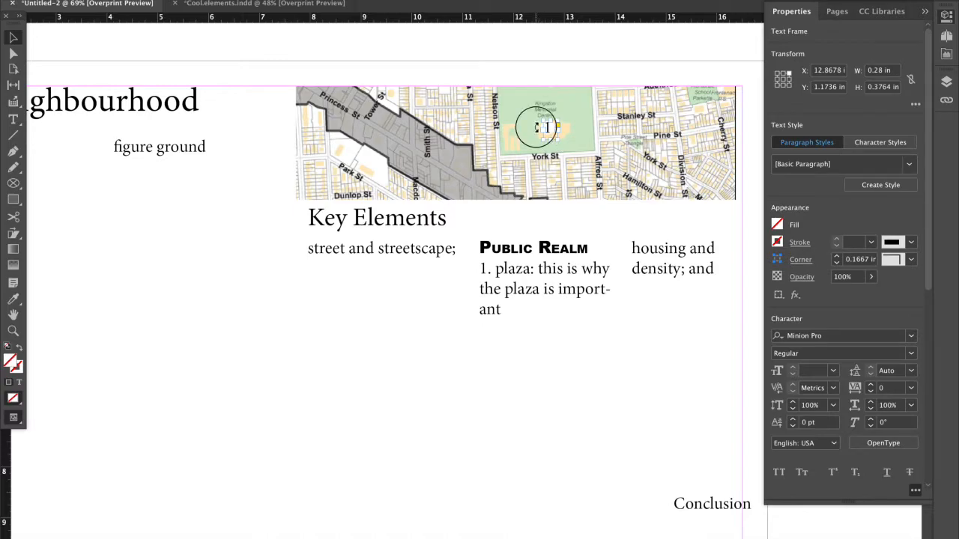
{"action": "left_click", "coordinate": [524, 138]}
{"action": "left_click", "coordinate": [544, 128]}
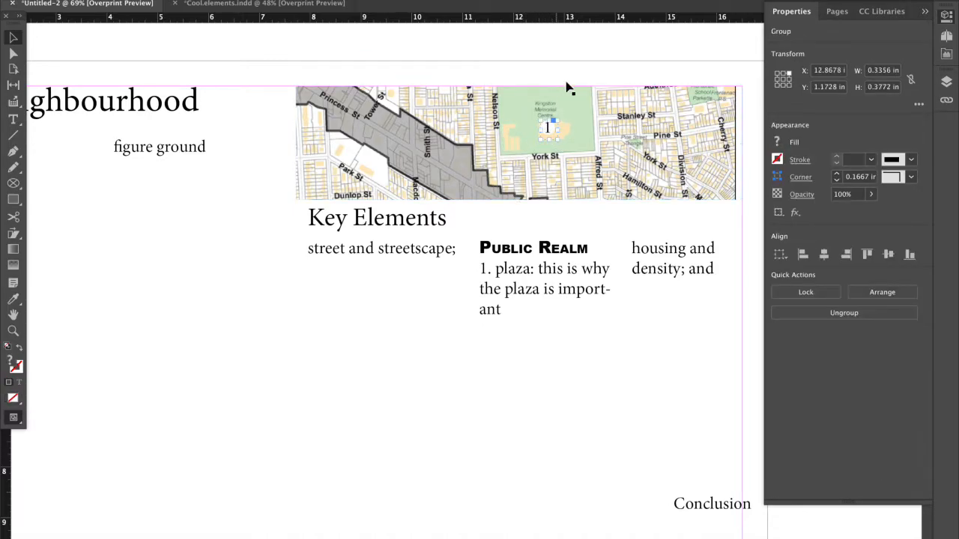
{"action": "left_click", "coordinate": [797, 214]}
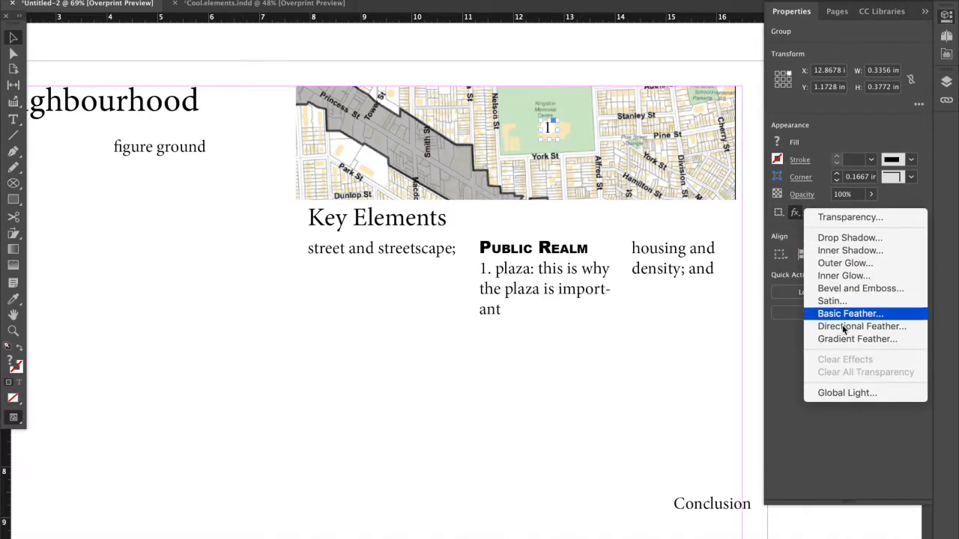
{"action": "left_click", "coordinate": [845, 243]}
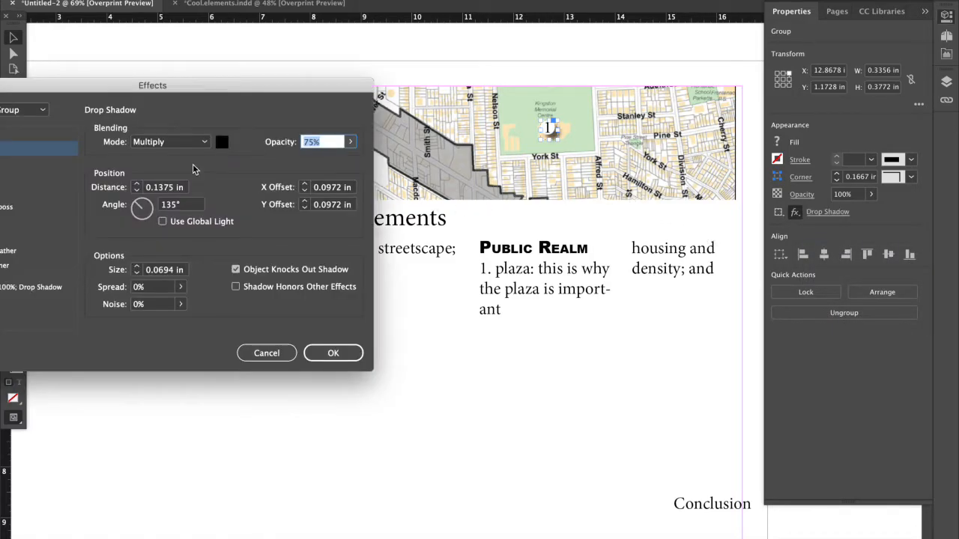
{"action": "left_click", "coordinate": [136, 191]}
{"action": "left_click", "coordinate": [346, 350]}
{"action": "left_click", "coordinate": [454, 343]}
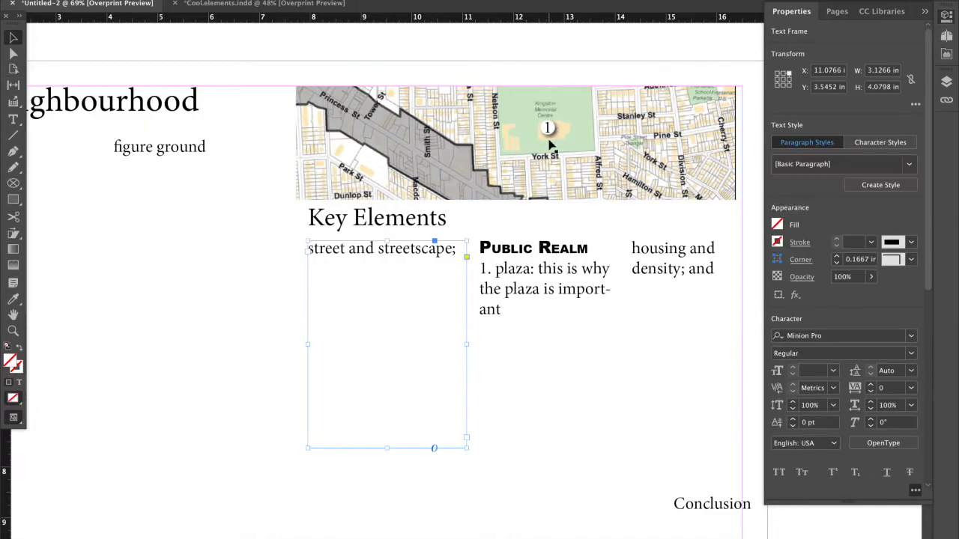
Draw a rectangle about 2.6 by 1.5 in directly below the plaza text in the Public Realm column.
{"action": "left_click", "coordinate": [567, 289]}
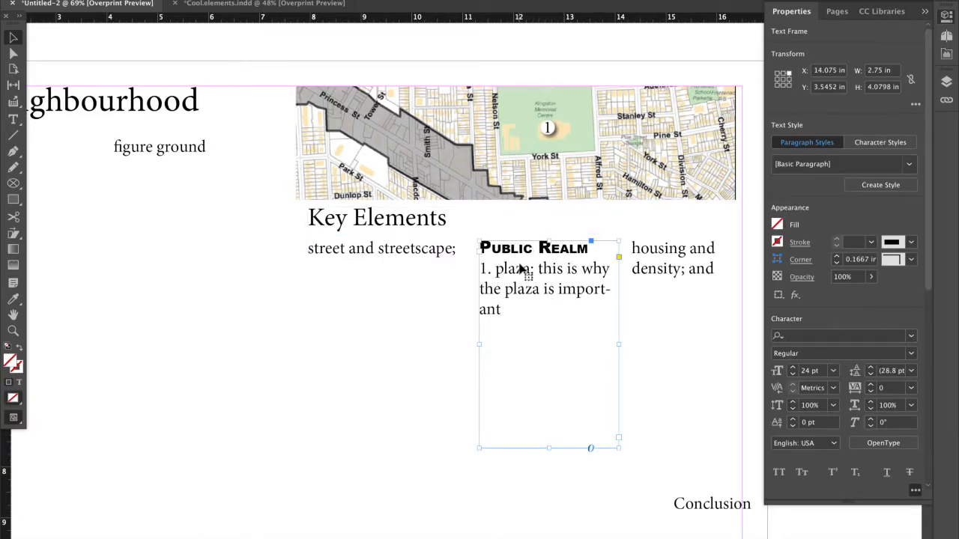
{"action": "left_click", "coordinate": [504, 319]}
{"action": "double_click", "coordinate": [504, 319]}
{"action": "scroll", "coordinate": [308, 267], "scroll_direction": "down", "scroll_amount": 1}
{"action": "left_click", "coordinate": [12, 201]}
{"action": "scroll", "coordinate": [76, 220], "scroll_direction": "down", "scroll_amount": 5}
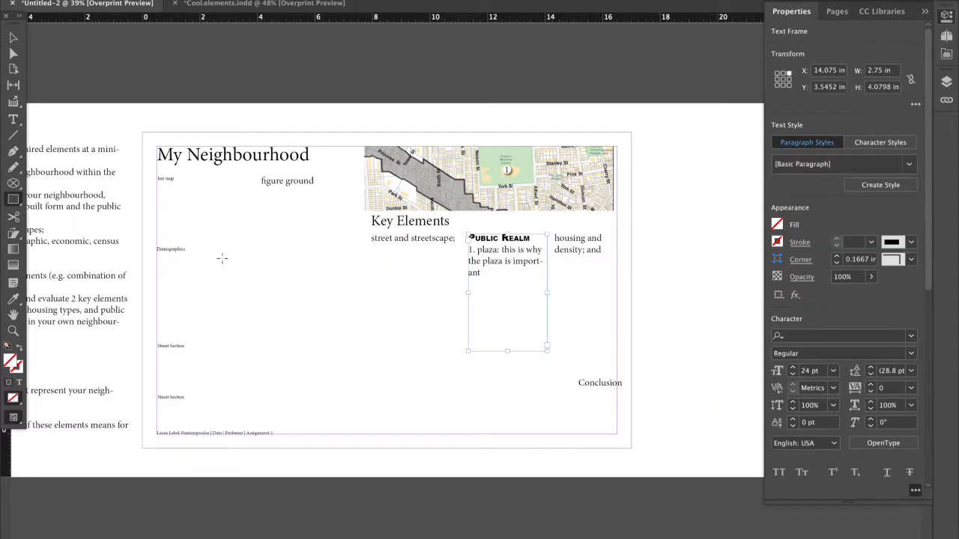
{"action": "mouse_move", "coordinate": [468, 281]}
{"action": "left_mouse_down"}
{"action": "mouse_move", "coordinate": [484, 278]}
{"action": "mouse_move", "coordinate": [544, 312]}
{"action": "mouse_move", "coordinate": [544, 323]}
{"action": "left_mouse_up"}
Place 1_TqYLeqEQduNd7CLrbc9g6A.jpg from the Desktop folder in the rectangle below the plaza text and delete the stray empty rectangle.
{"action": "left_click", "coordinate": [140, 533]}
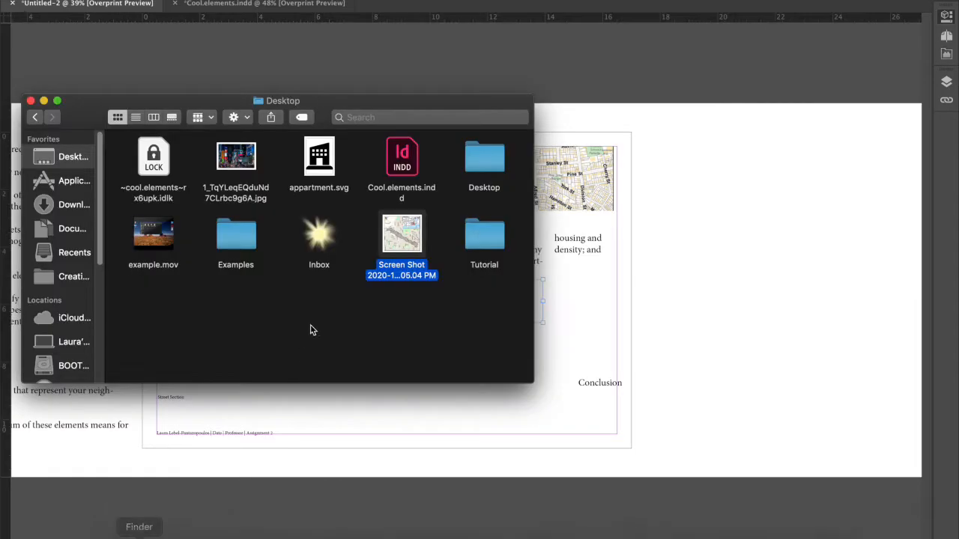
{"action": "left_click", "coordinate": [235, 157]}
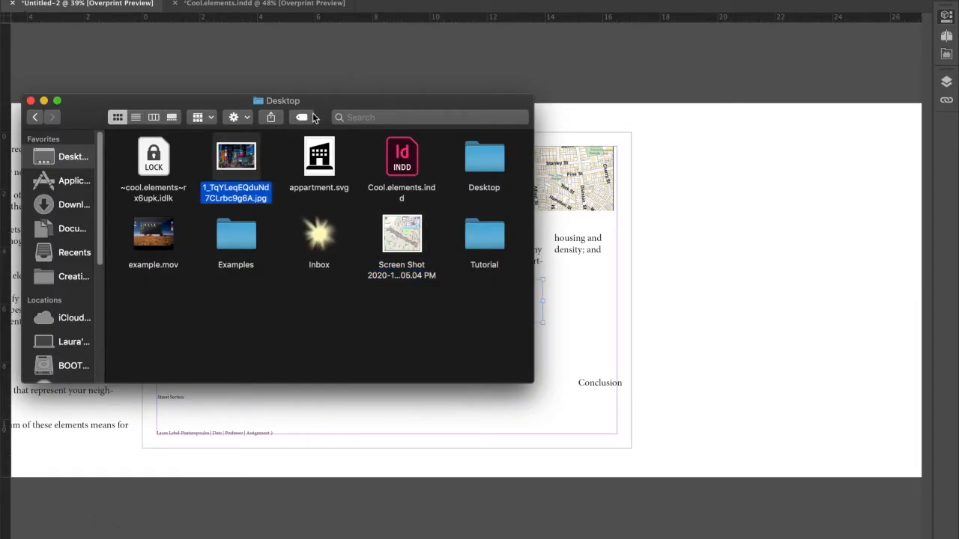
{"action": "left_click_drag", "start_coordinate": [320, 113], "coordinate": [179, 44]}
{"action": "left_click", "coordinate": [108, 78]}
{"action": "left_click_drag", "start_coordinate": [108, 79], "coordinate": [441, 325]}
{"action": "left_click", "coordinate": [484, 295]}
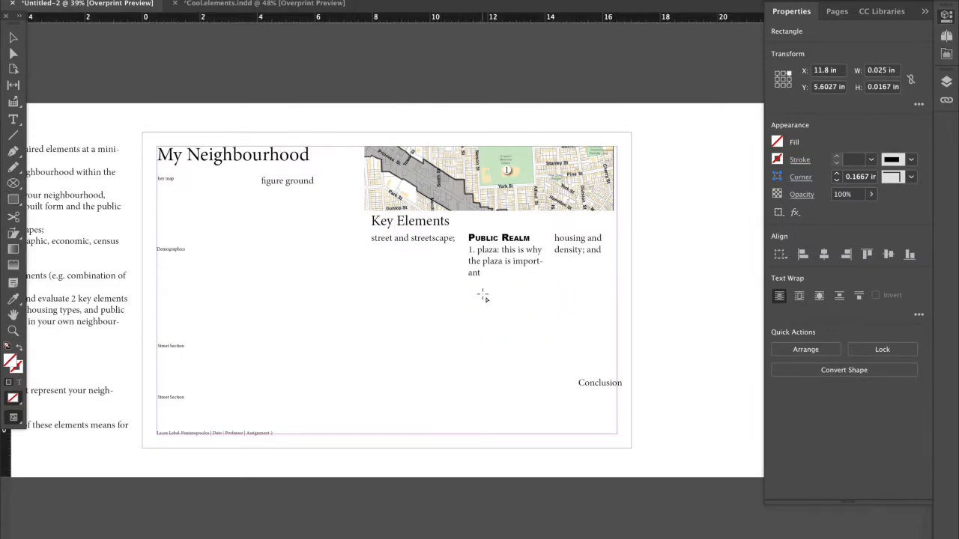
{"action": "left_click", "coordinate": [480, 334]}
{"action": "left_click", "coordinate": [541, 258]}
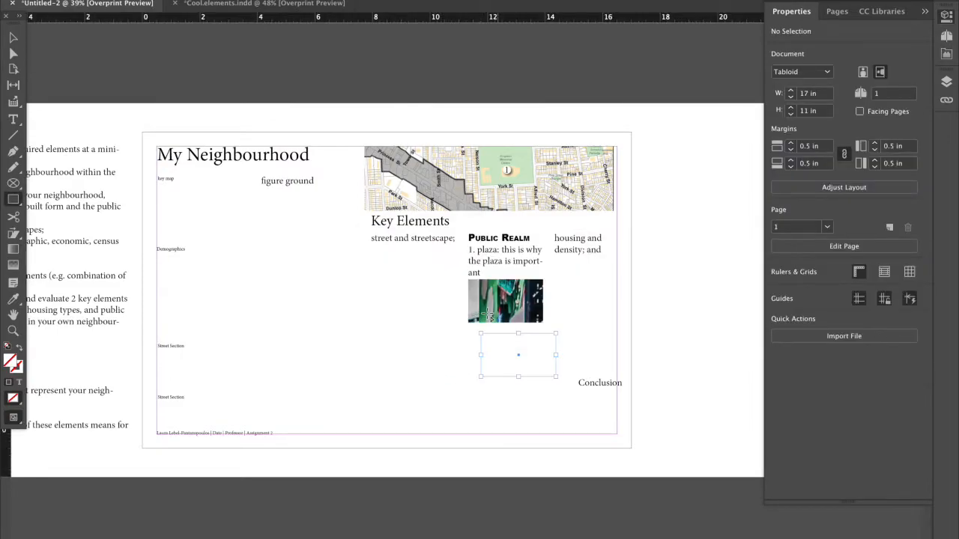
{"action": "left_click", "coordinate": [13, 38]}
{"action": "key", "text": "Delete"}
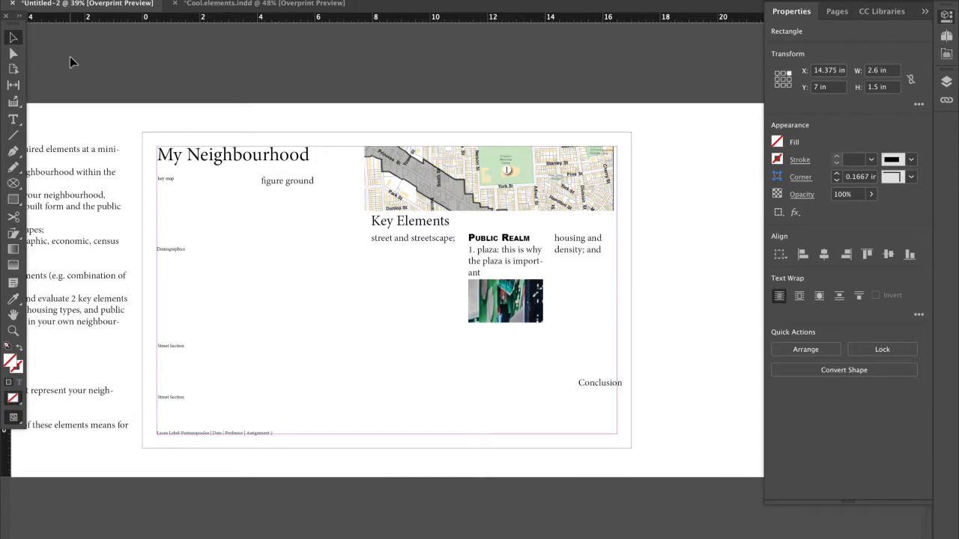
Scale the street photo down inside its frame so that more of the scene shows.
{"action": "left_click", "coordinate": [484, 314]}
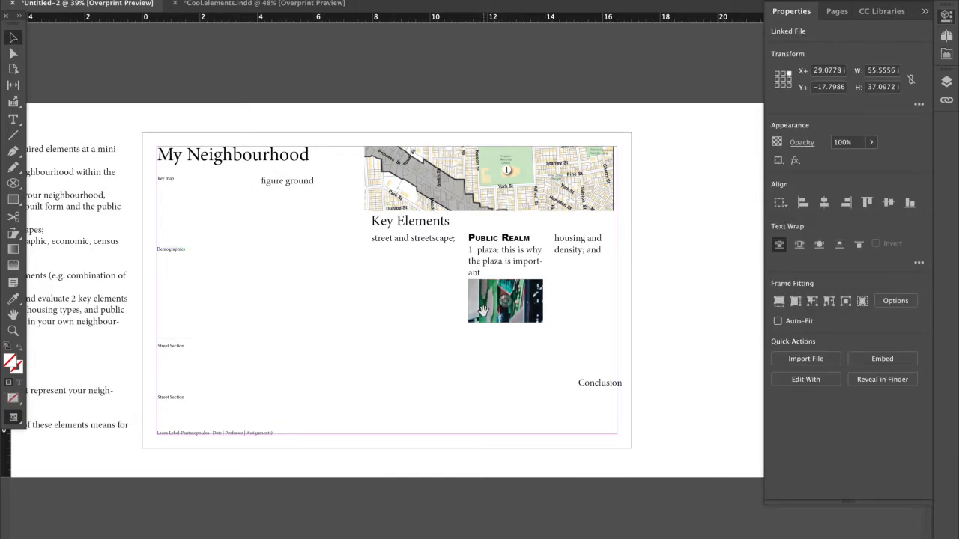
{"action": "key", "text": "alt+super+comma"}
{"action": "key", "text": "alt+super+comma"}
{"action": "key", "text": "alt+super+comma"}
{"action": "key", "text": "alt+super+comma"}
{"action": "key", "text": "alt+super+comma"}
{"action": "key", "text": "alt+super+comma"}
{"action": "key", "text": "alt+super+comma"}
{"action": "key", "text": "alt+super+comma"}
{"action": "key", "text": "alt+super+comma"}
{"action": "key", "text": "alt+super+comma"}
{"action": "key", "text": "alt+super+comma"}
{"action": "key", "text": "alt+super+comma"}
{"action": "key", "text": "alt+super+comma"}
{"action": "key", "text": "alt+super+comma"}
{"action": "key", "text": "alt+super+comma"}
{"action": "key", "text": "alt+super+comma"}
{"action": "key", "text": "alt+super+comma"}
{"action": "key", "text": "alt+super+comma"}
{"action": "key", "text": "alt+super+comma"}
{"action": "key", "text": "alt+super+comma"}
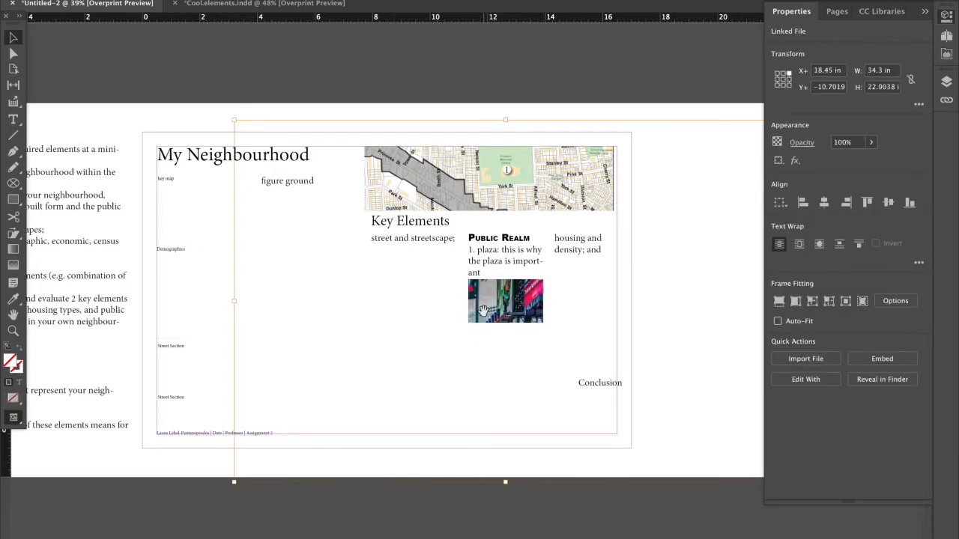
{"action": "left_click", "coordinate": [741, 313]}
{"action": "left_click", "coordinate": [532, 341]}
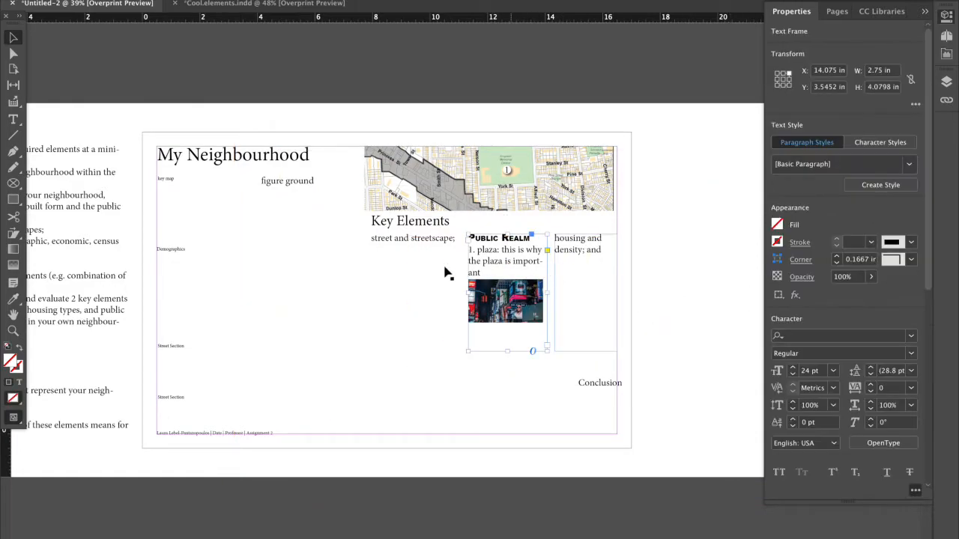
Examine the key map, figure ground, Demographics and Street Section frames in the poster layout.
{"action": "left_click", "coordinate": [228, 284]}
{"action": "left_click", "coordinate": [214, 225]}
{"action": "left_click", "coordinate": [276, 217]}
{"action": "left_click", "coordinate": [264, 350]}
{"action": "left_click", "coordinate": [243, 445]}
{"action": "left_click", "coordinate": [231, 417]}
{"action": "left_click", "coordinate": [229, 400]}
{"action": "left_click", "coordinate": [239, 354]}
{"action": "left_click", "coordinate": [269, 317]}
Move the Conclusion frame beneath the Key Elements columns and resize it to reach the right margin and the columns' lower edge.
{"action": "left_click", "coordinate": [577, 381]}
{"action": "left_click_drag", "start_coordinate": [573, 383], "coordinate": [381, 411]}
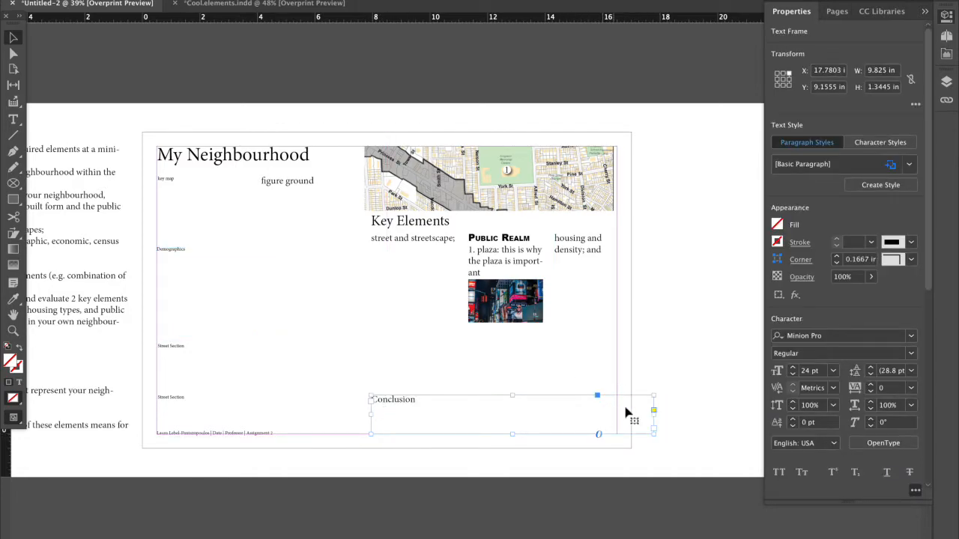
{"action": "left_click_drag", "start_coordinate": [657, 414], "coordinate": [616, 414]}
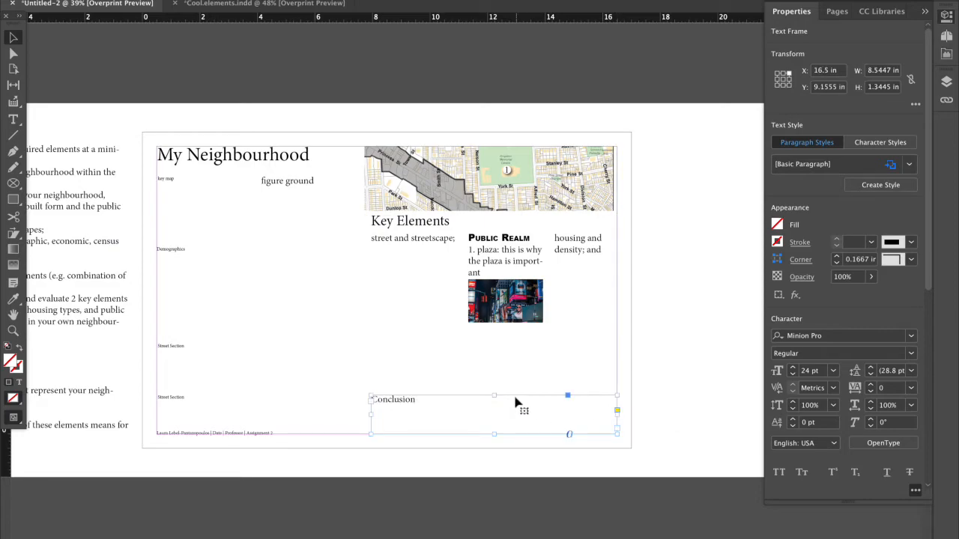
{"action": "left_click_drag", "start_coordinate": [493, 397], "coordinate": [490, 356]}
{"action": "left_click", "coordinate": [483, 343]}
Examine the Street Section frames, the photo and the Key Elements text frames of the rearranged layout.
{"action": "left_click", "coordinate": [255, 406]}
{"action": "left_click", "coordinate": [251, 380]}
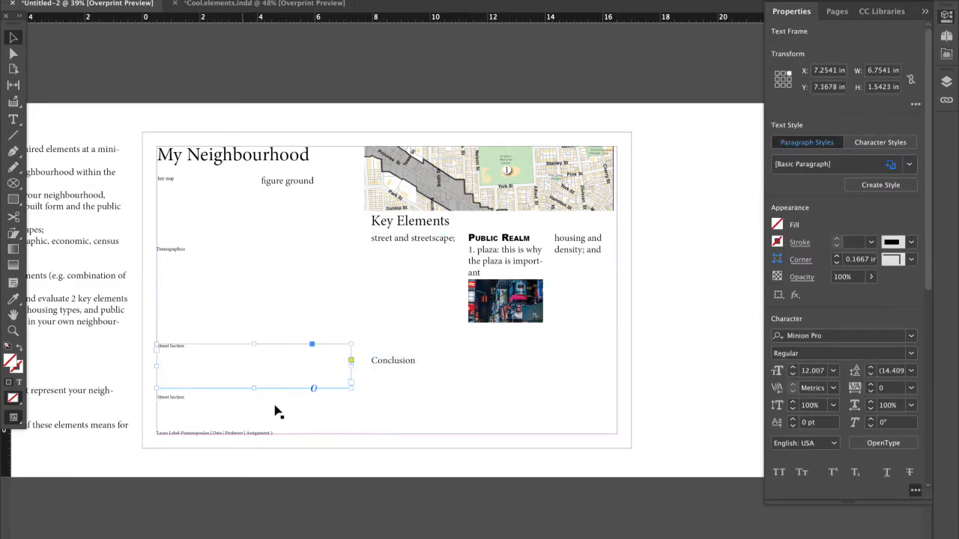
{"action": "left_click", "coordinate": [301, 428]}
{"action": "left_click", "coordinate": [529, 297]}
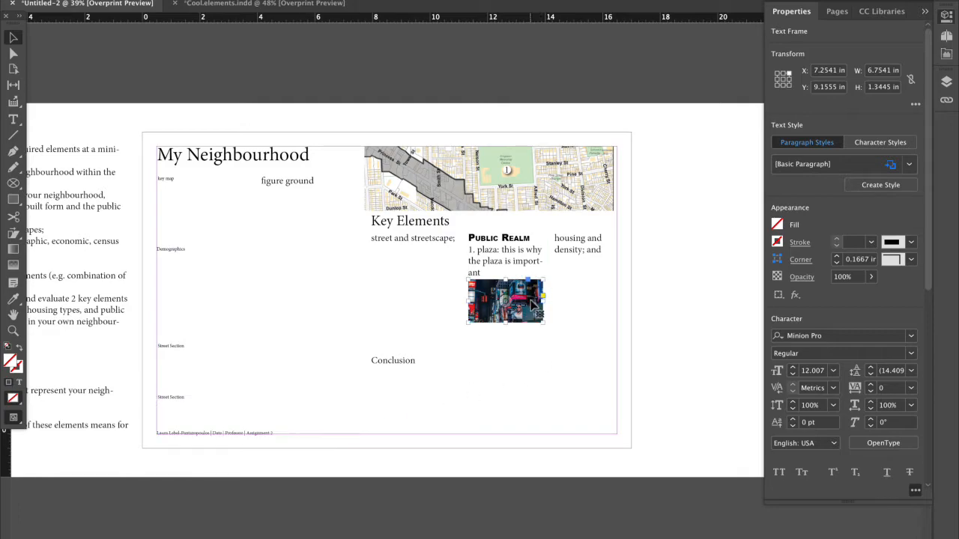
{"action": "left_click", "coordinate": [361, 217]}
{"action": "left_click", "coordinate": [311, 195]}
{"action": "left_click", "coordinate": [450, 253]}
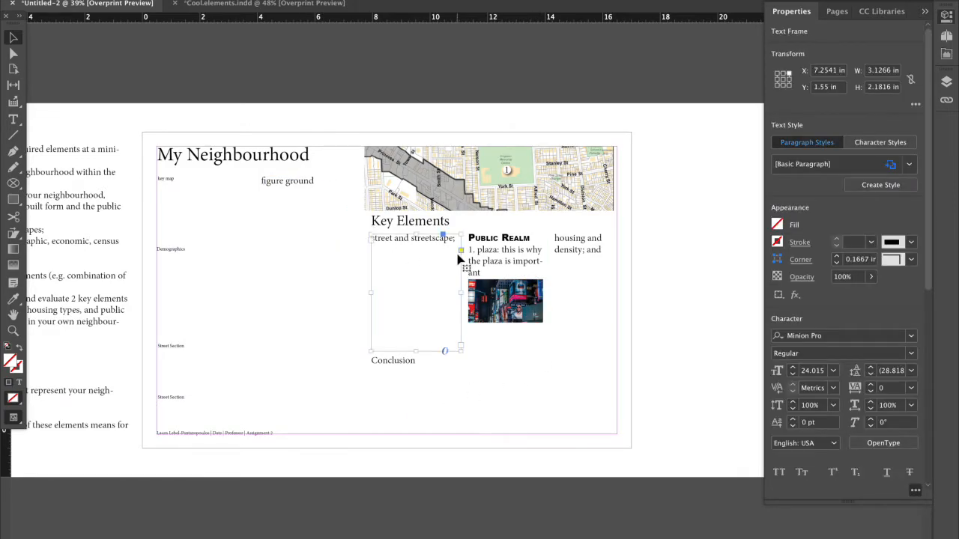
{"action": "left_click", "coordinate": [467, 259]}
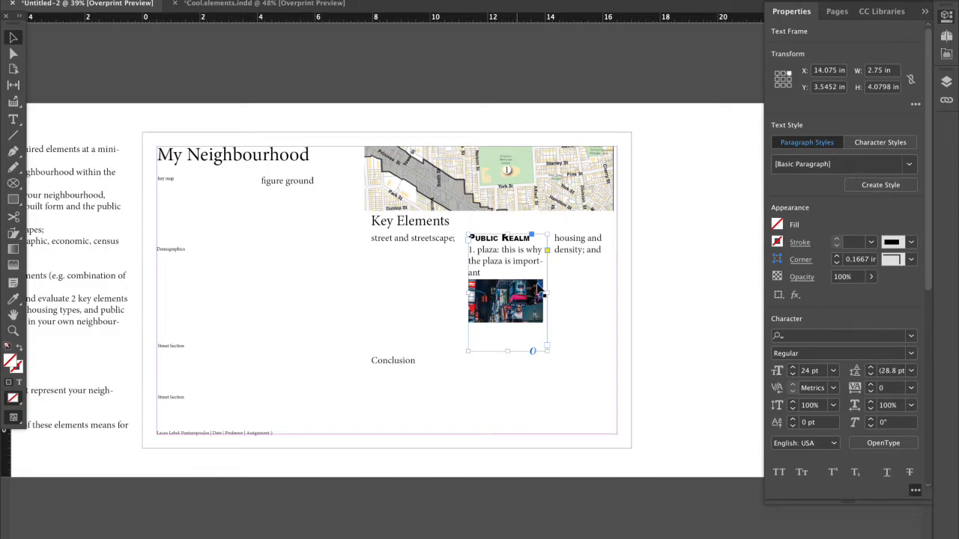
Set the plaza text below the Public Realm title to 12 pt.
{"action": "double_click", "coordinate": [514, 262]}
{"action": "left_click_drag", "start_coordinate": [483, 274], "coordinate": [470, 249]}
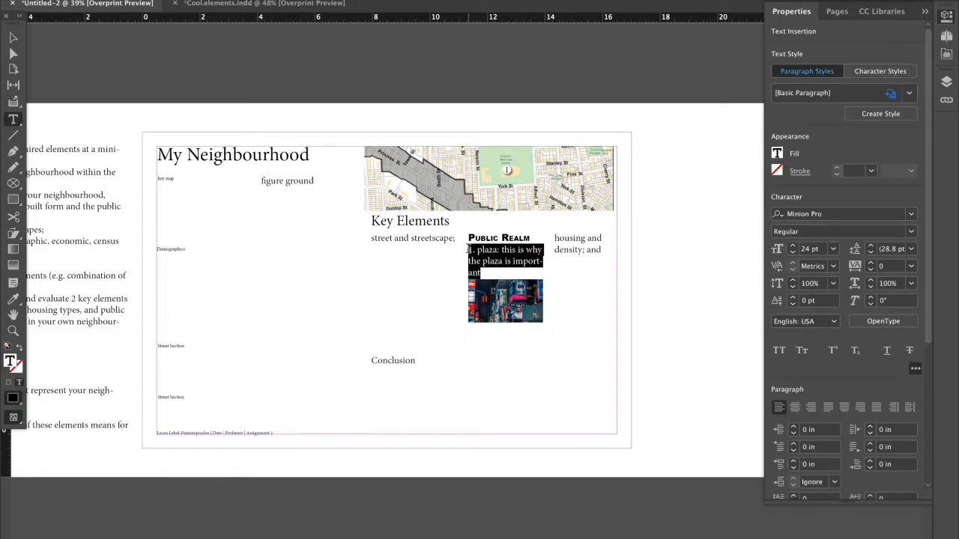
{"action": "left_click", "coordinate": [792, 252]}
{"action": "left_click", "coordinate": [792, 253]}
{"action": "left_click", "coordinate": [793, 252]}
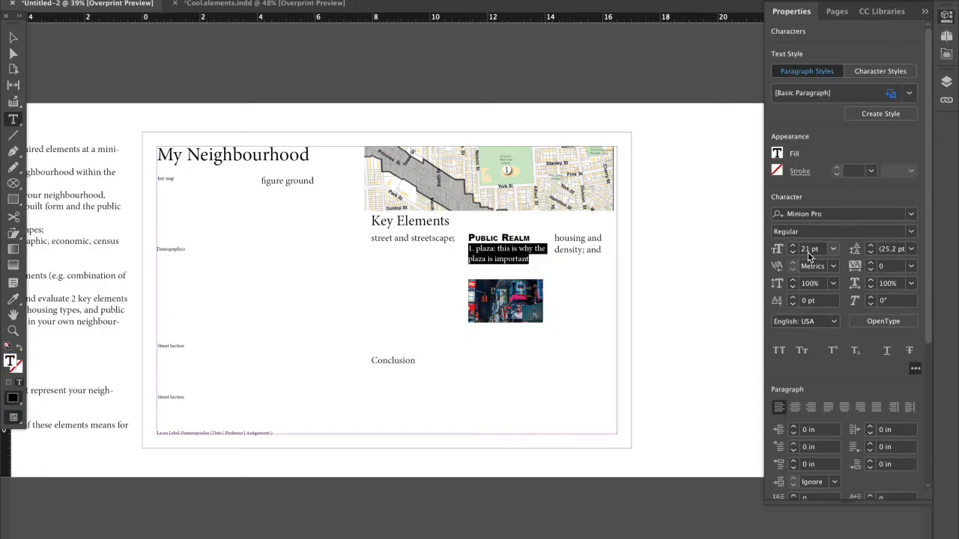
{"action": "left_click", "coordinate": [831, 250]}
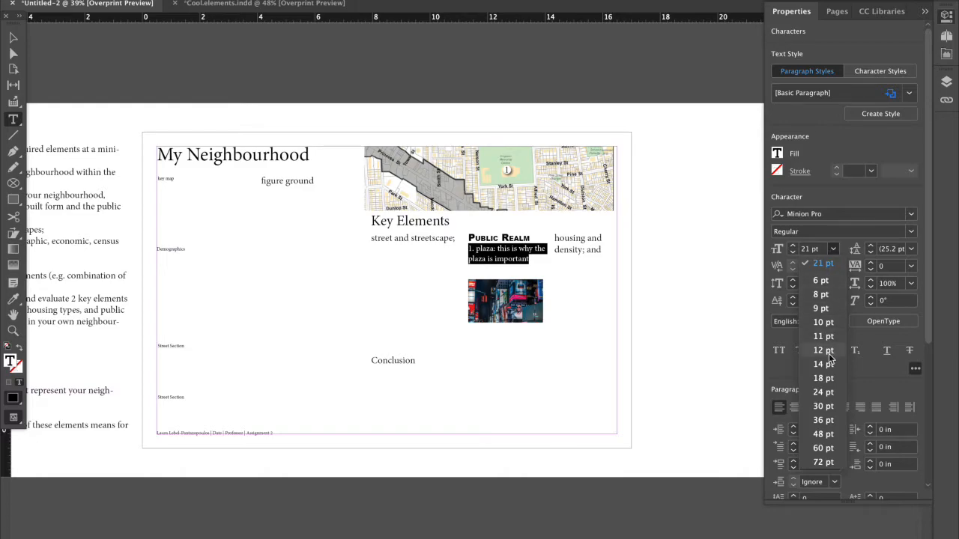
{"action": "left_click", "coordinate": [829, 358]}
{"action": "left_click", "coordinate": [12, 38]}
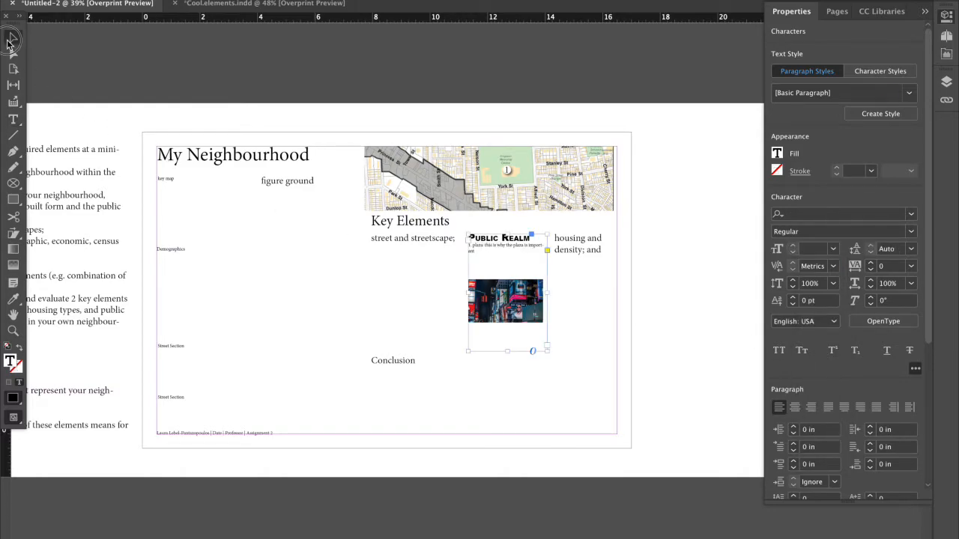
Set the housing and density text to 12 pt.
{"action": "left_click", "coordinate": [535, 269]}
{"action": "left_click", "coordinate": [569, 259]}
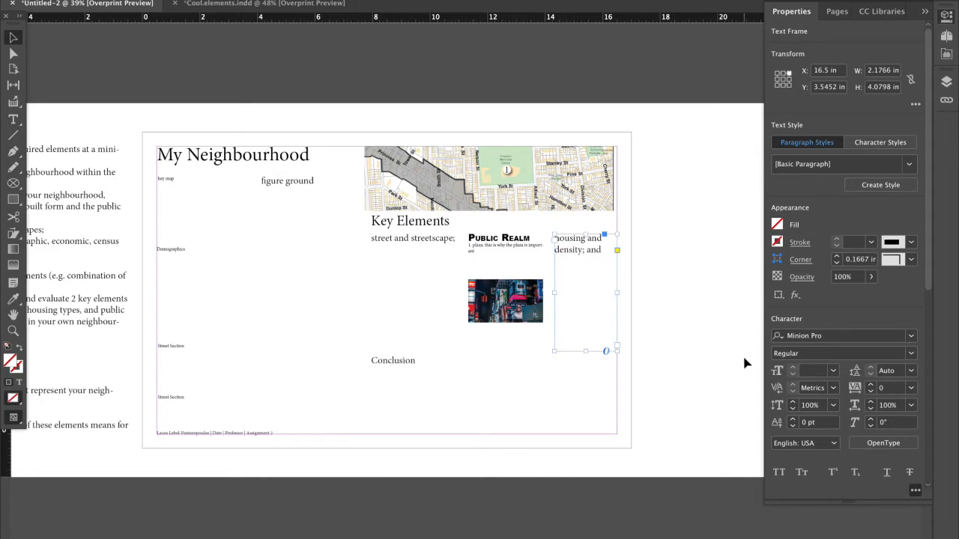
{"action": "left_click", "coordinate": [832, 370]}
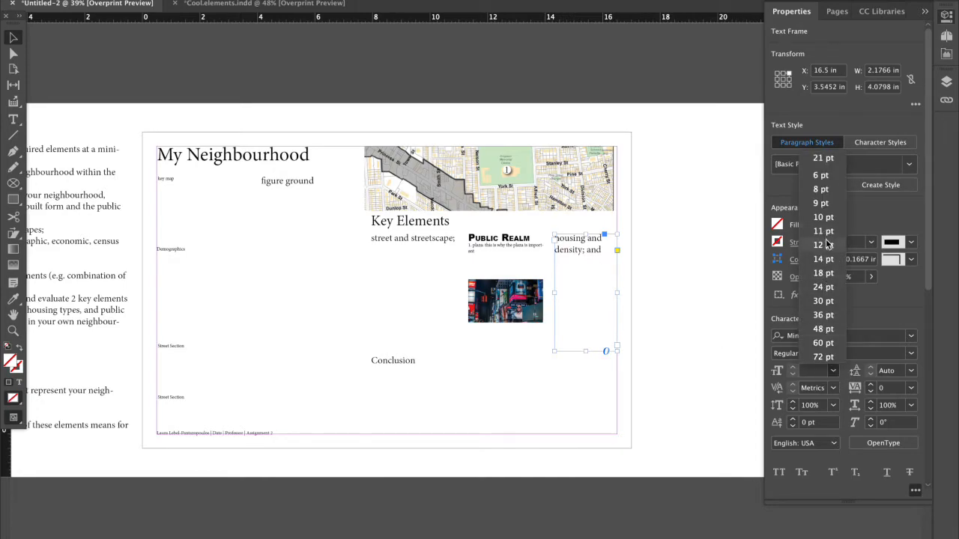
{"action": "left_click", "coordinate": [822, 245]}
Set the street and streetscape text under Key Elements to 12 pt.
{"action": "left_click", "coordinate": [440, 241]}
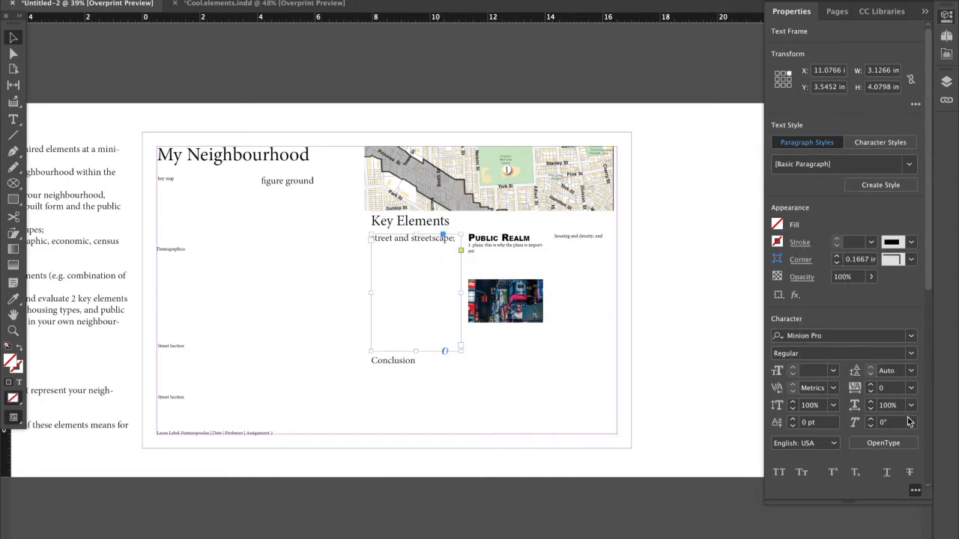
{"action": "left_click", "coordinate": [832, 370]}
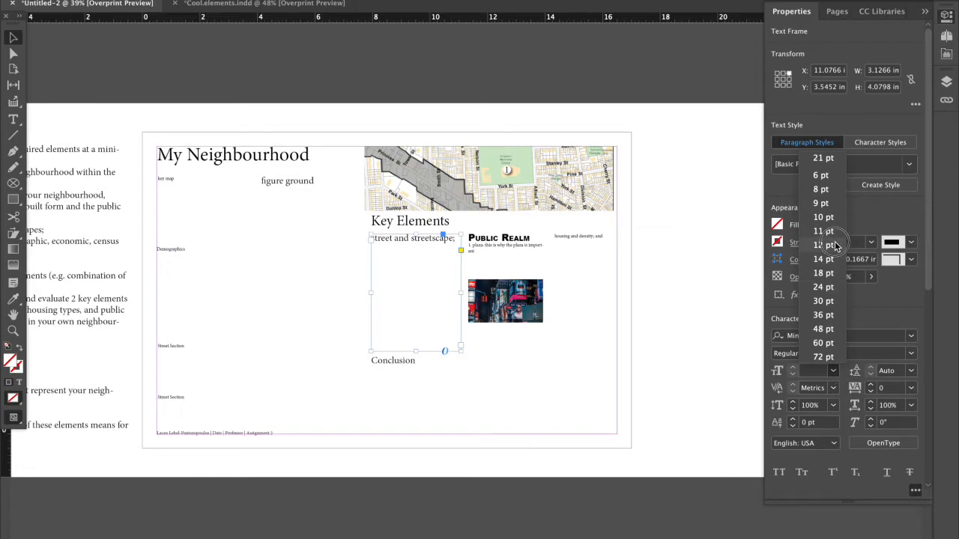
{"action": "left_click", "coordinate": [834, 244]}
{"action": "left_click", "coordinate": [575, 294]}
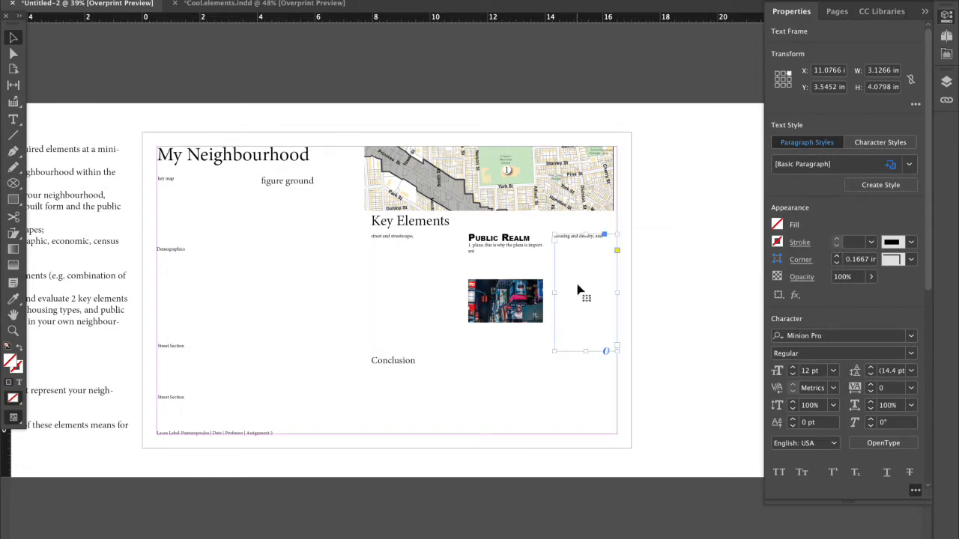
{"action": "left_click", "coordinate": [662, 287]}
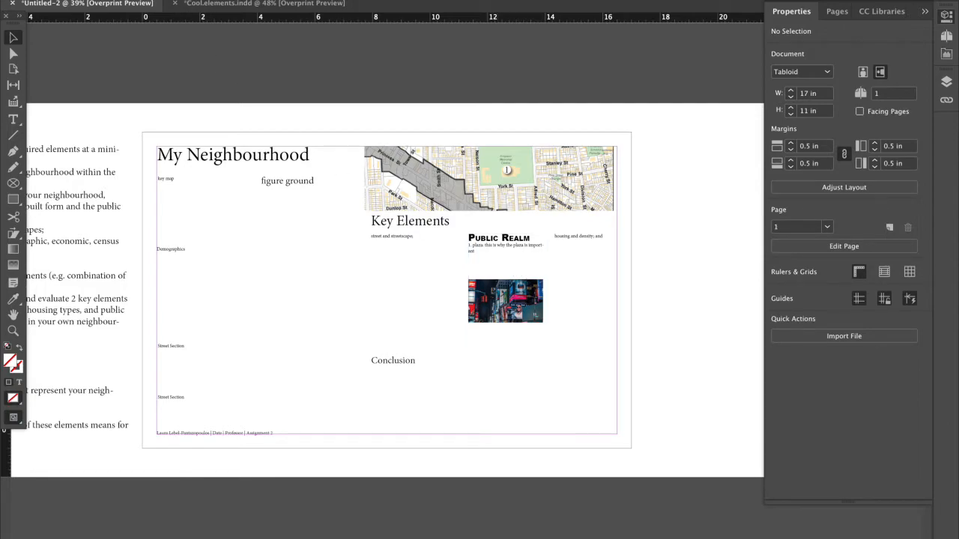
{"action": "left_click", "coordinate": [84, 0]}
{"action": "left_click", "coordinate": [128, 65]}
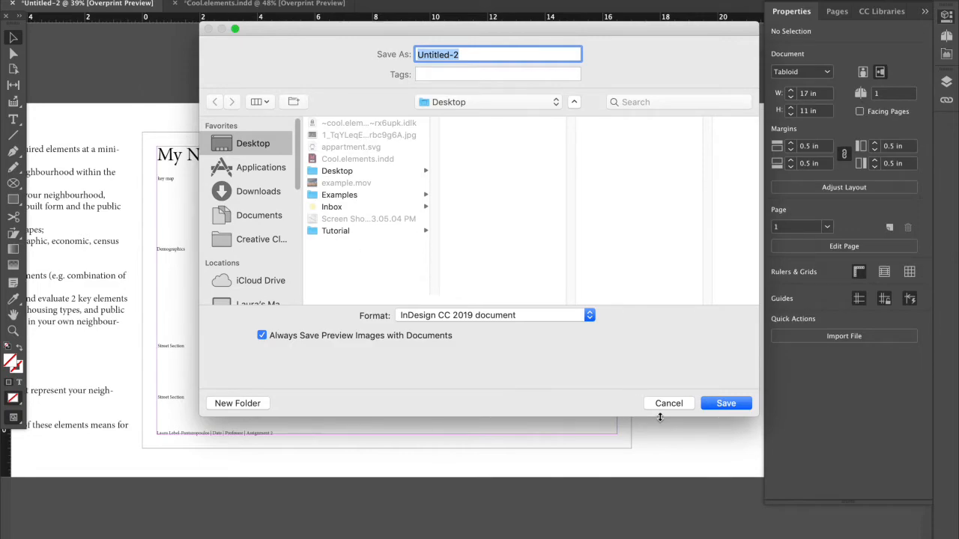
{"action": "left_click", "coordinate": [667, 403]}
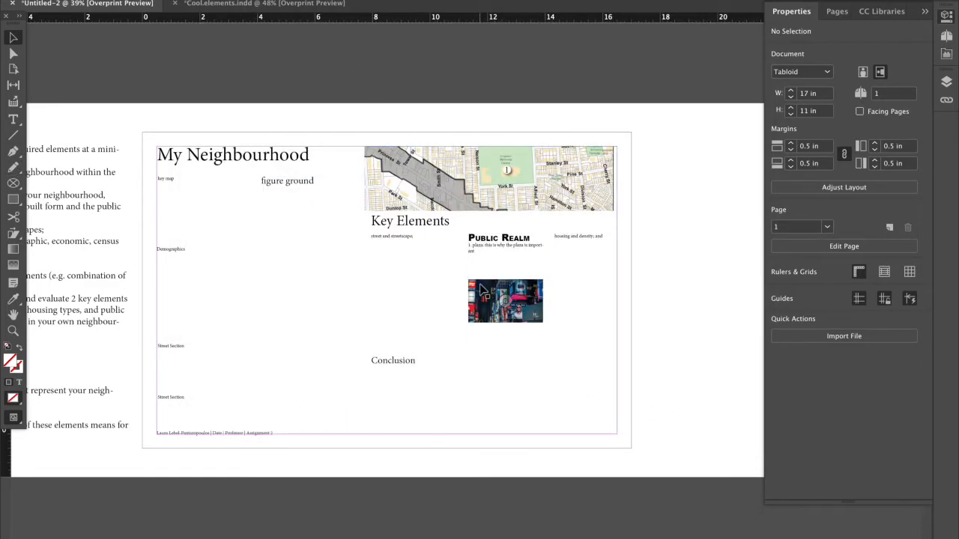
Save the poster document as "a2 template" inside a new Desktop folder named A2.
{"action": "left_click", "coordinate": [94, 0]}
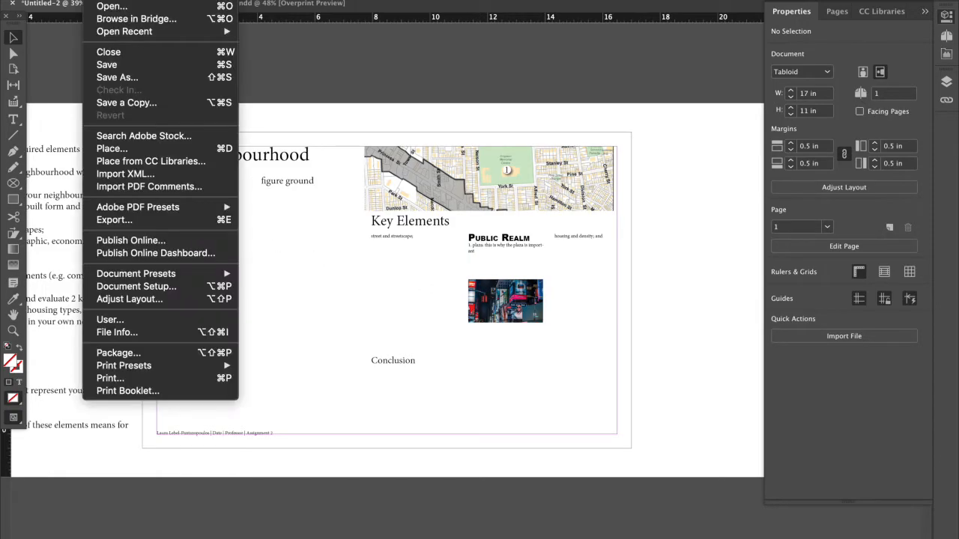
{"action": "left_click", "coordinate": [114, 65]}
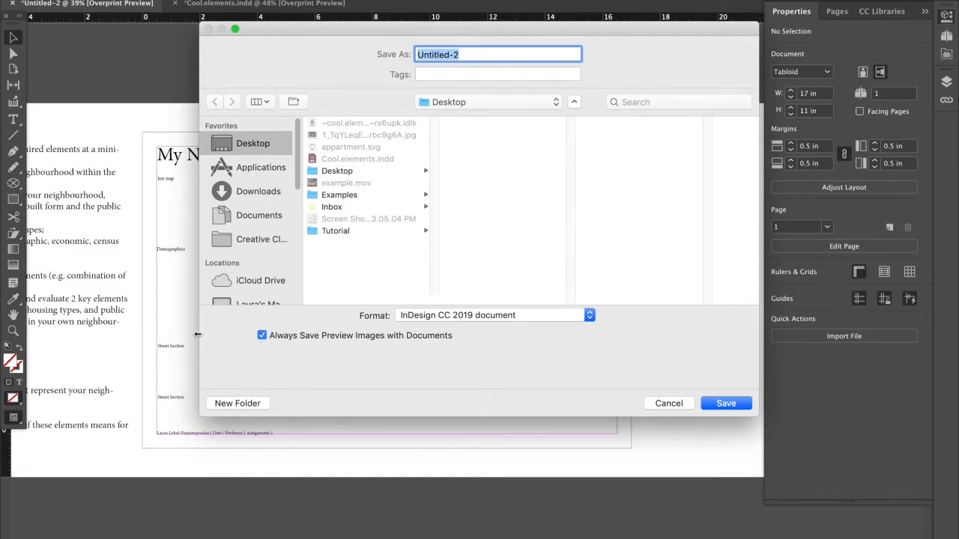
{"action": "left_click", "coordinate": [224, 402]}
{"action": "type", "text": "A2"}
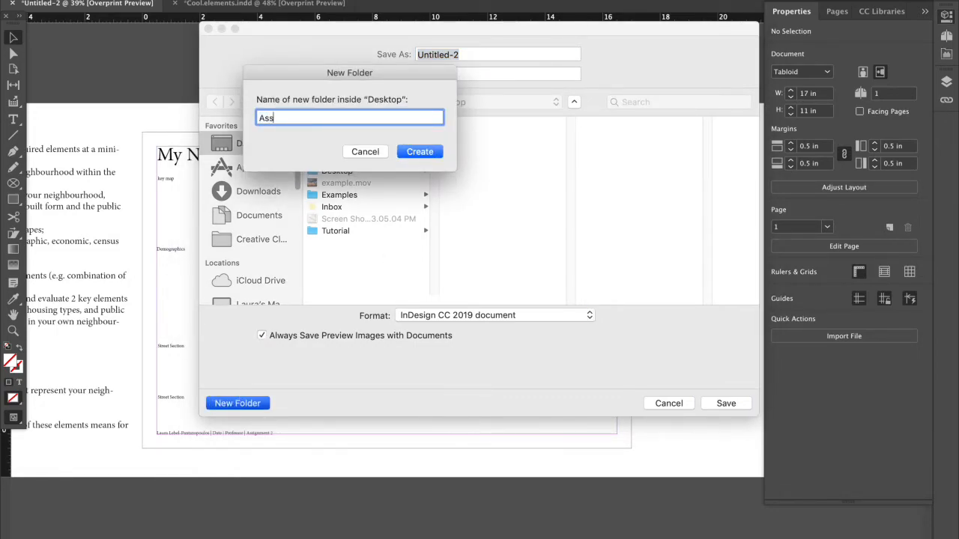
{"action": "left_click", "coordinate": [412, 152]}
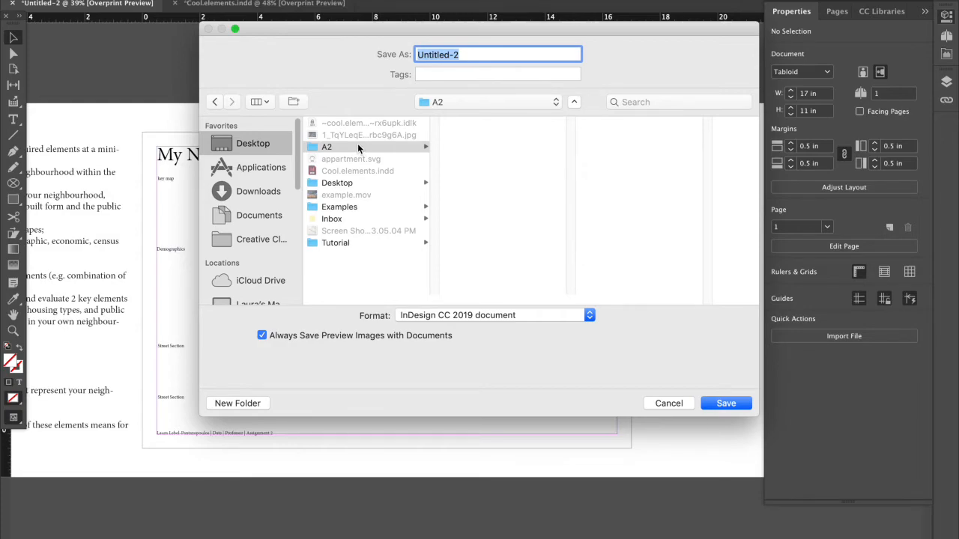
{"action": "type", "text": "a2 template"}
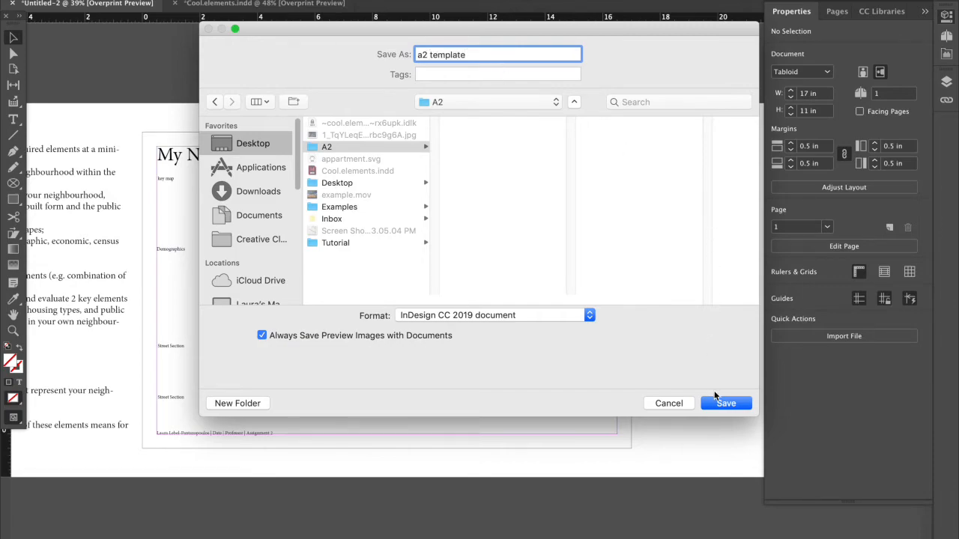
{"action": "left_click", "coordinate": [715, 398]}
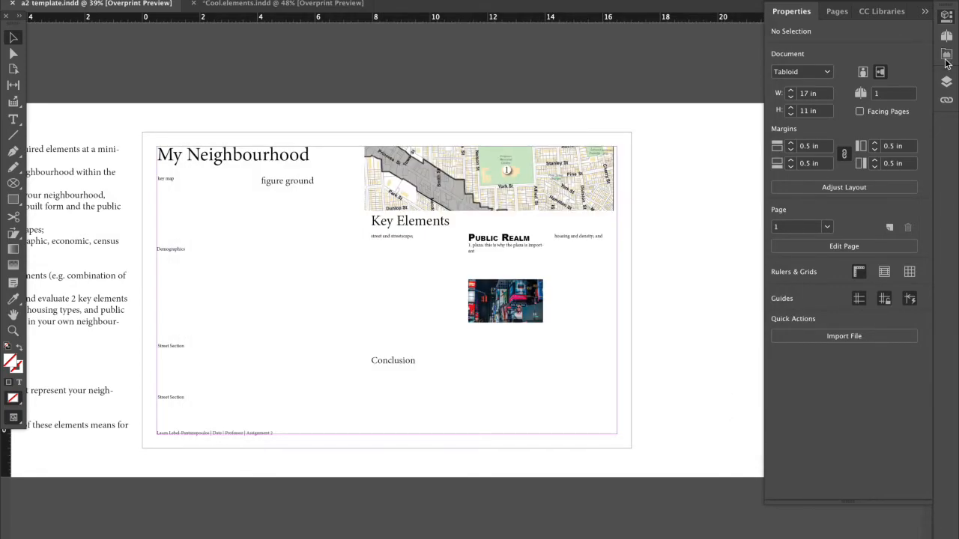
Show the document's links, select the street photo's link, and move its source JPG from the Desktop to the Examples folder in Finder.
{"action": "left_click", "coordinate": [945, 102]}
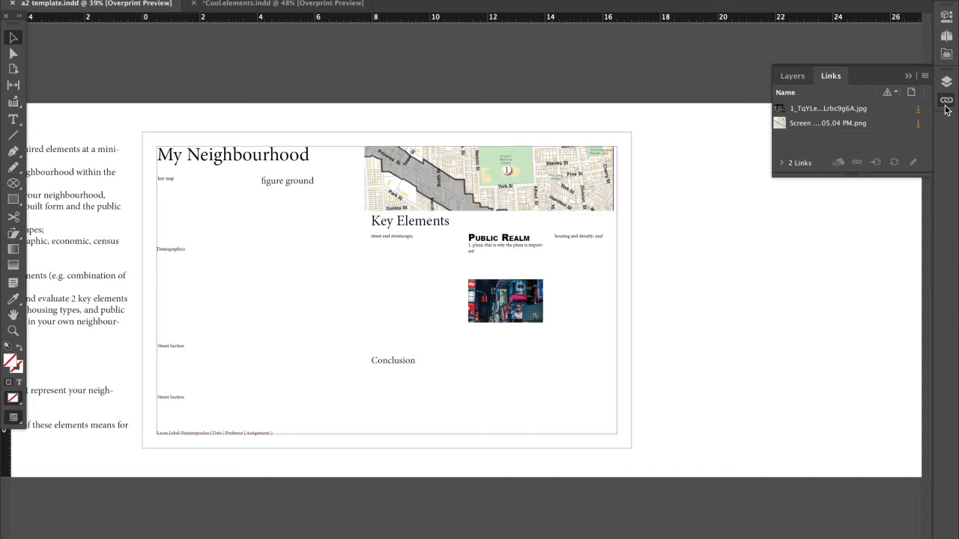
{"action": "left_click", "coordinate": [854, 109]}
{"action": "mouse_move", "coordinate": [274, 530]}
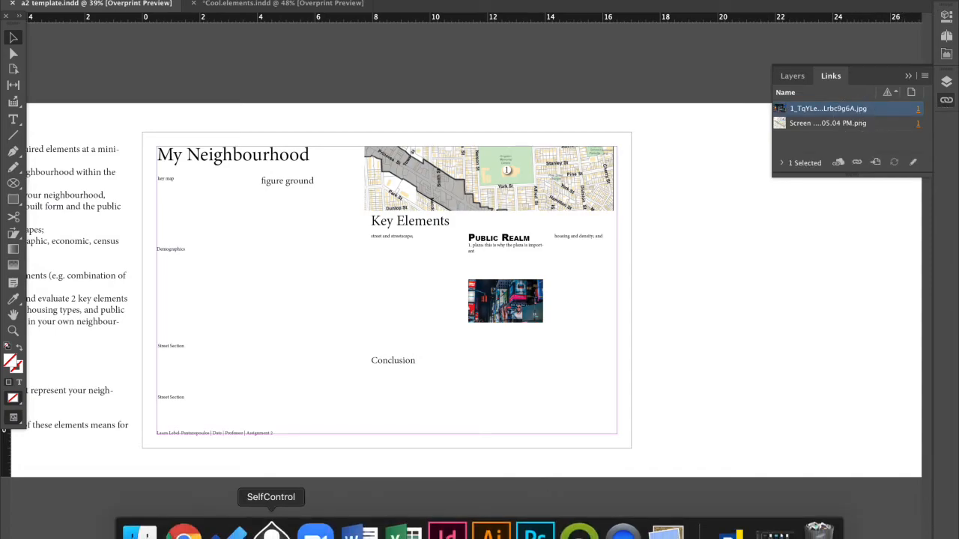
{"action": "left_click", "coordinate": [138, 533]}
{"action": "left_click_drag", "start_coordinate": [112, 86], "coordinate": [183, 164]}
{"action": "left_click", "coordinate": [770, 133]}
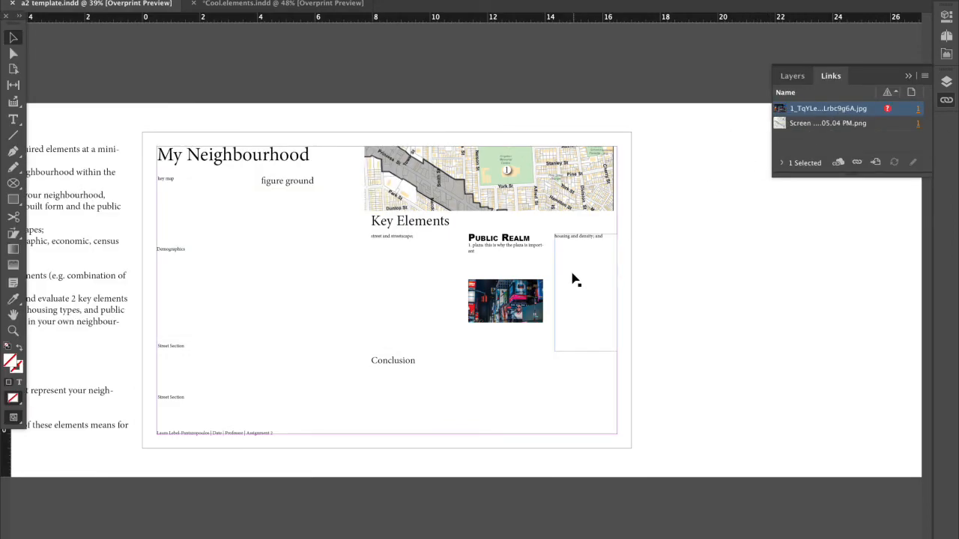
Relink the missing street photo to 1_TqYLeqEQduNd7CLrbc9g6A.jpg in the Desktop's Examples folder and close the links list.
{"action": "left_click", "coordinate": [887, 110]}
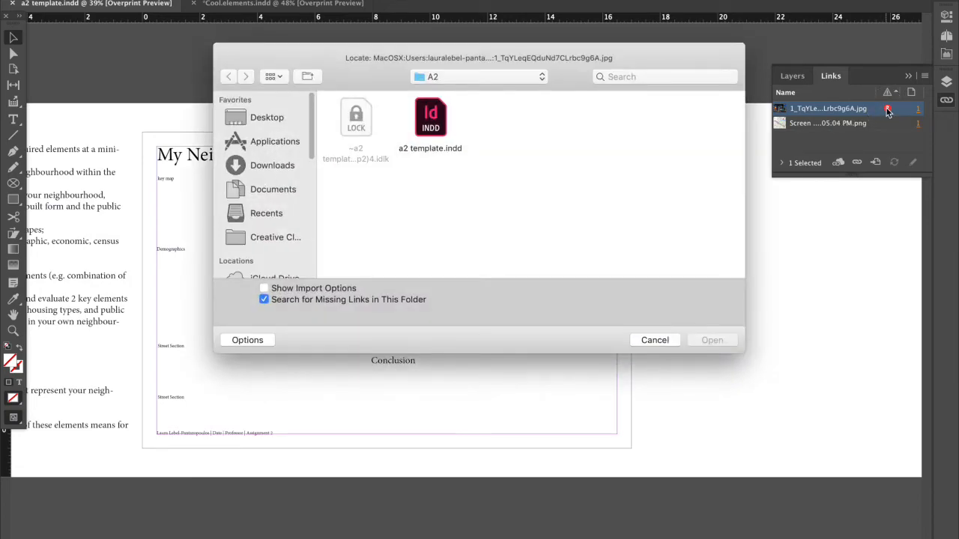
{"action": "left_click", "coordinate": [283, 120]}
{"action": "double_click", "coordinate": [448, 118]}
{"action": "left_click", "coordinate": [229, 76]}
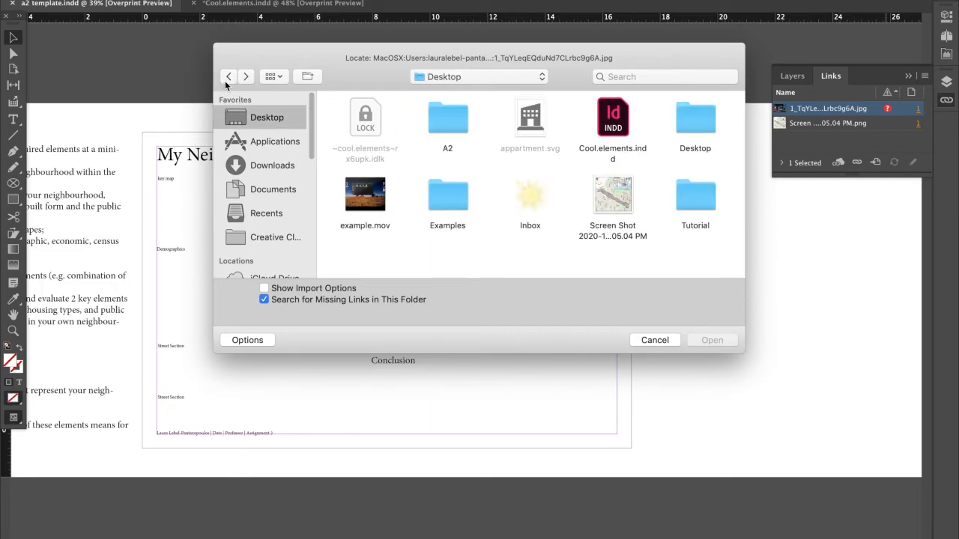
{"action": "double_click", "coordinate": [697, 196]}
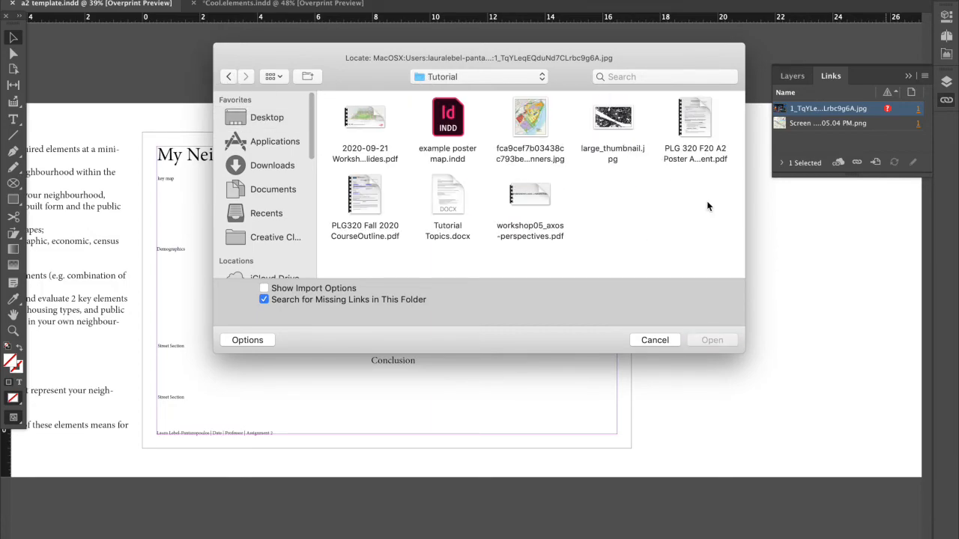
{"action": "left_click", "coordinate": [228, 76]}
{"action": "double_click", "coordinate": [448, 195]}
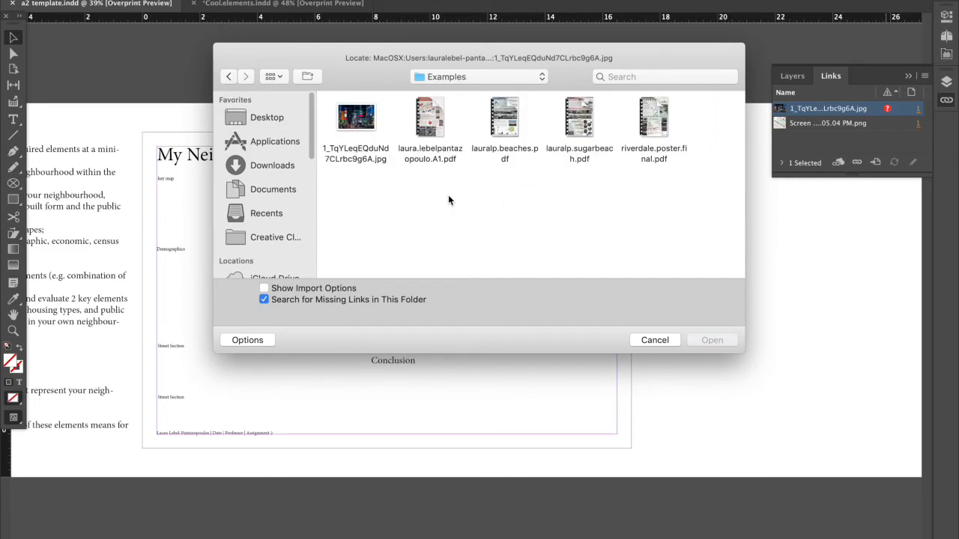
{"action": "left_click", "coordinate": [346, 126]}
{"action": "double_click", "coordinate": [345, 126]}
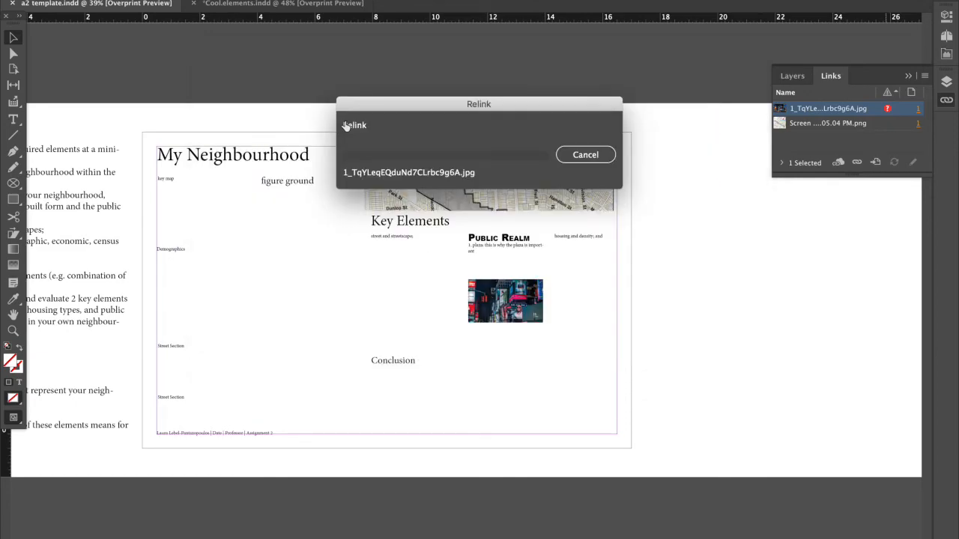
{"action": "left_click", "coordinate": [798, 108]}
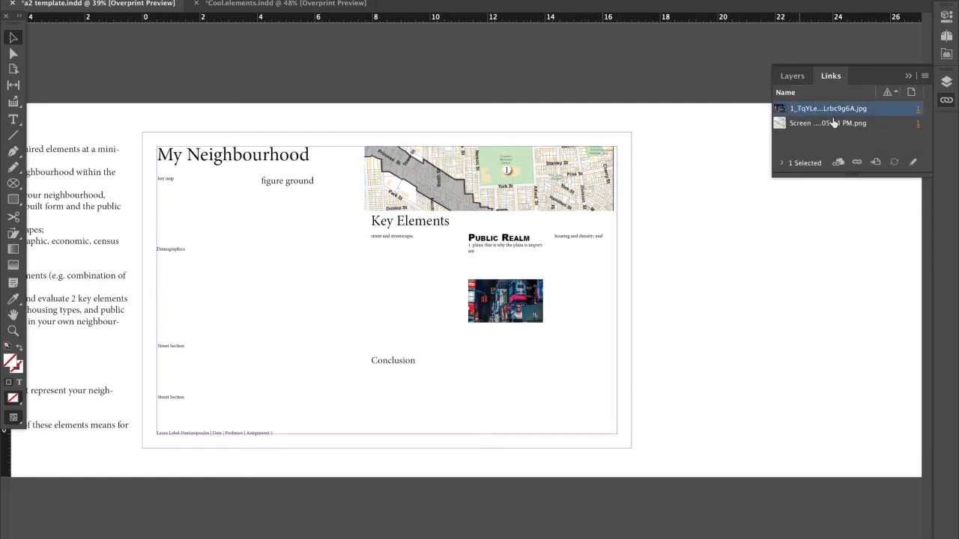
{"action": "left_click", "coordinate": [908, 76]}
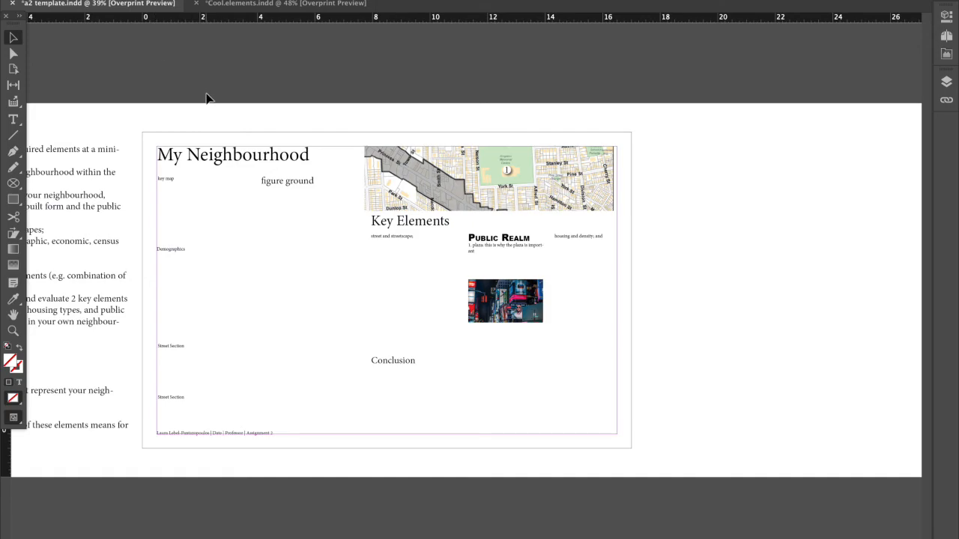
{"action": "left_click", "coordinate": [201, 155]}
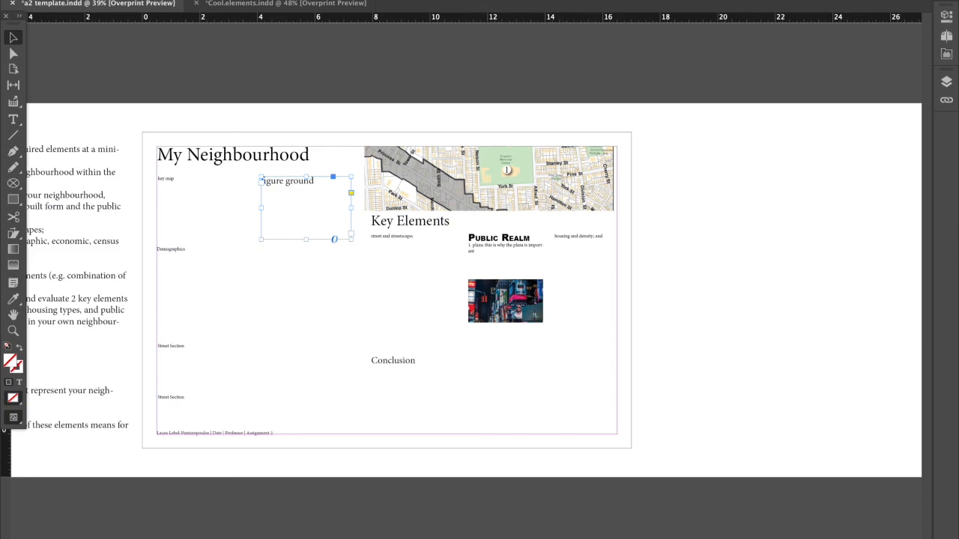
{"action": "left_click", "coordinate": [193, 0]}
{"action": "left_click", "coordinate": [230, 111]}
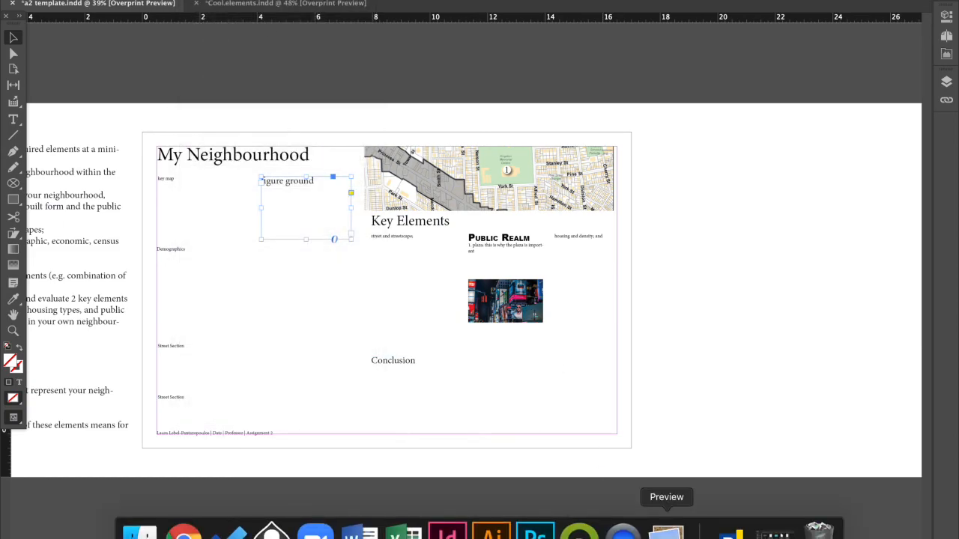
{"action": "left_click", "coordinate": [622, 531]}
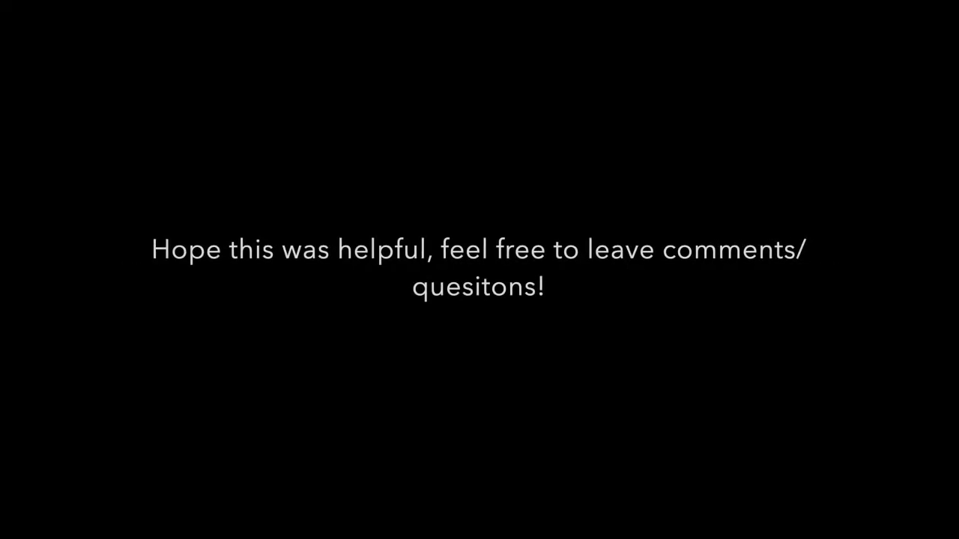